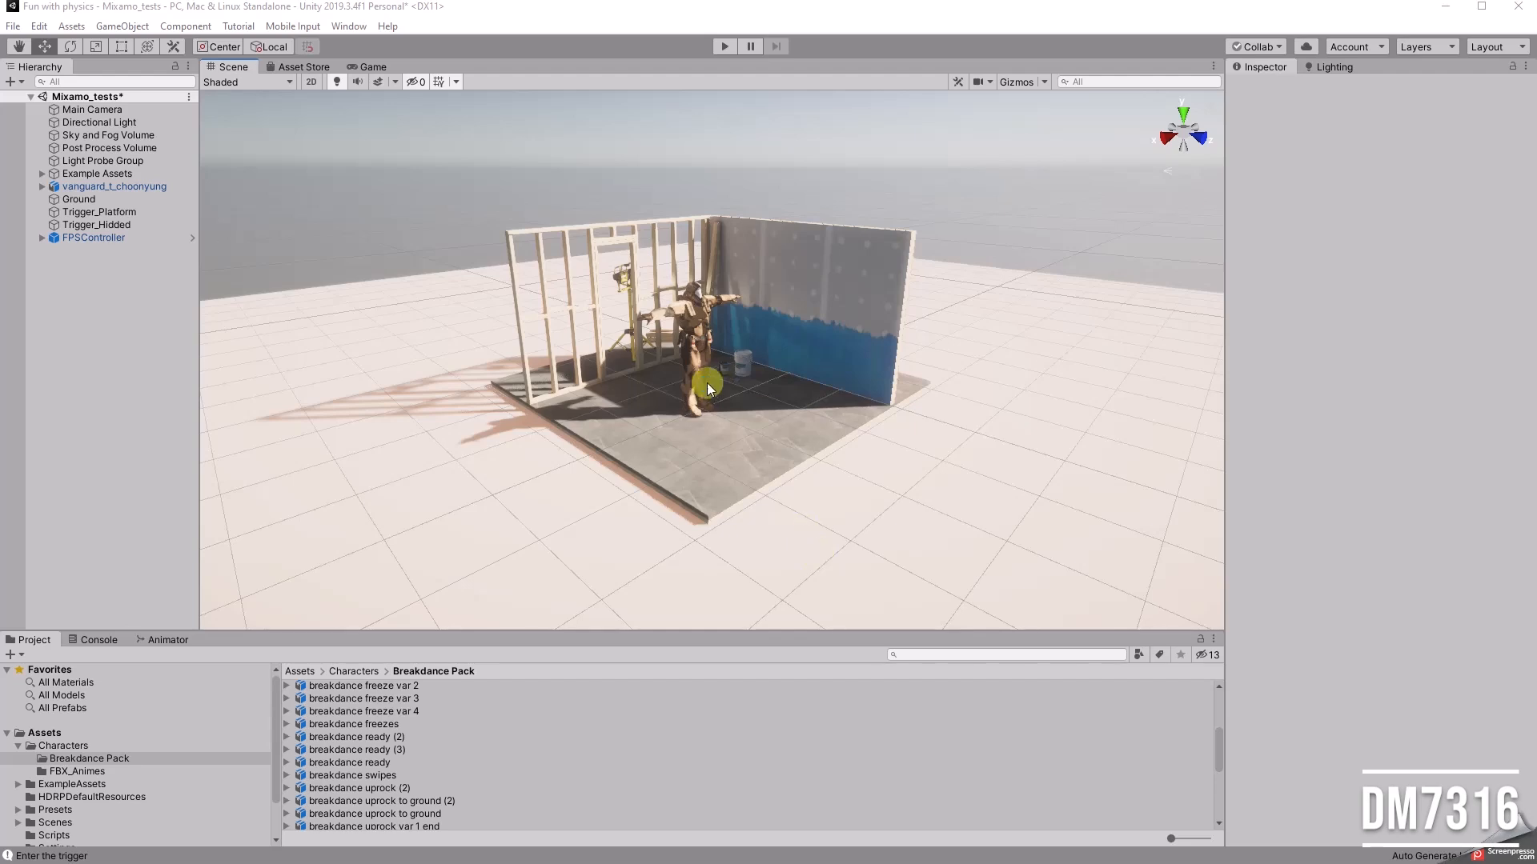
Step: Run the Mixamo_tests scene in play mode to preview the animated character, and stop it
scroll(708, 432, "up", 2, "alt")
left_click_drag(709, 470, 810, 450, "alt")
scroll(703, 427, "up", 5, "alt")
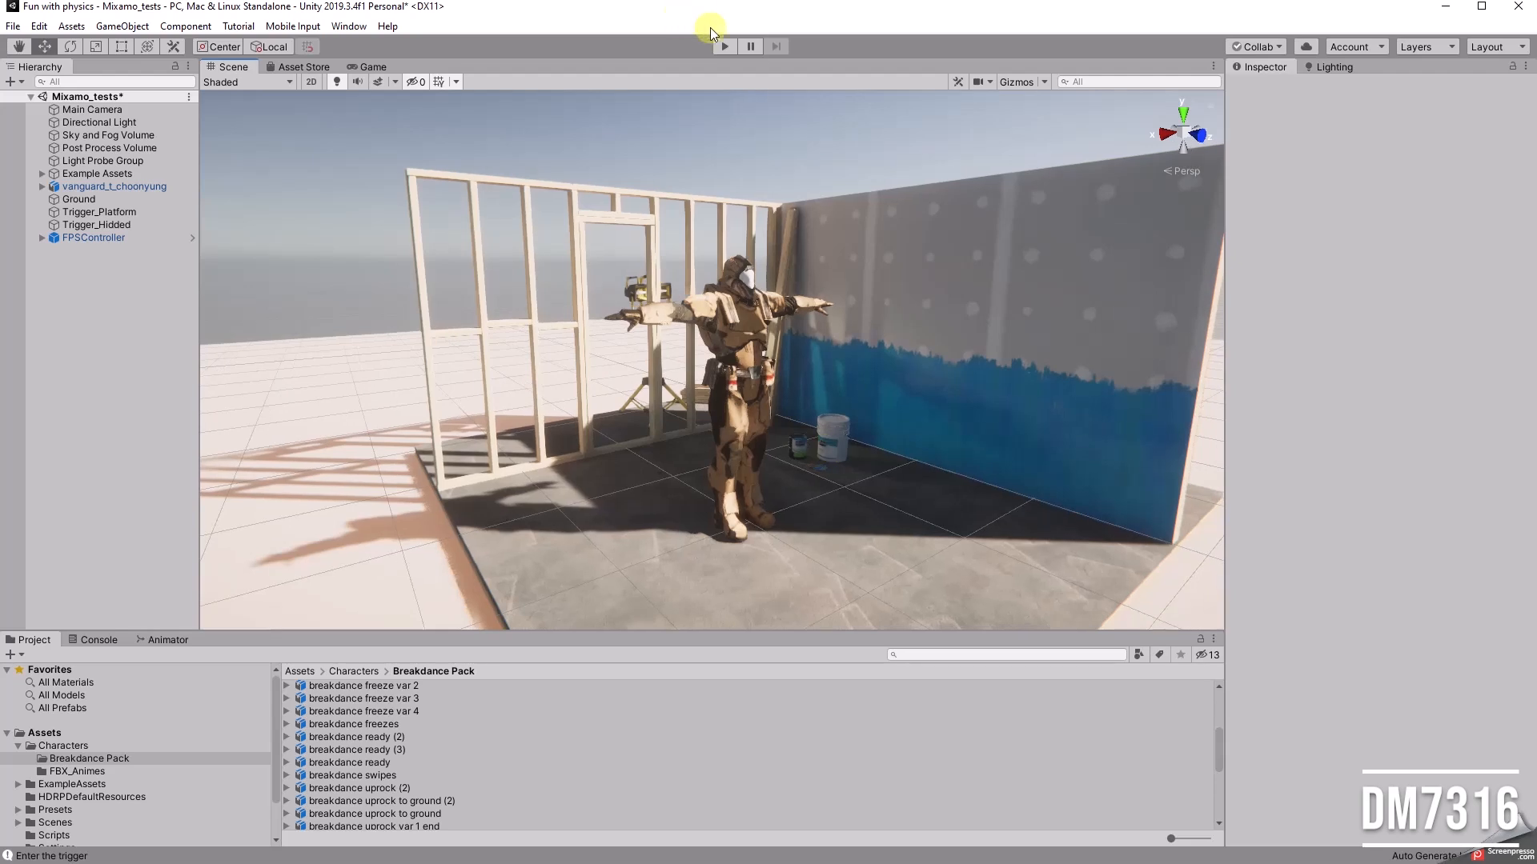
left_click(724, 46)
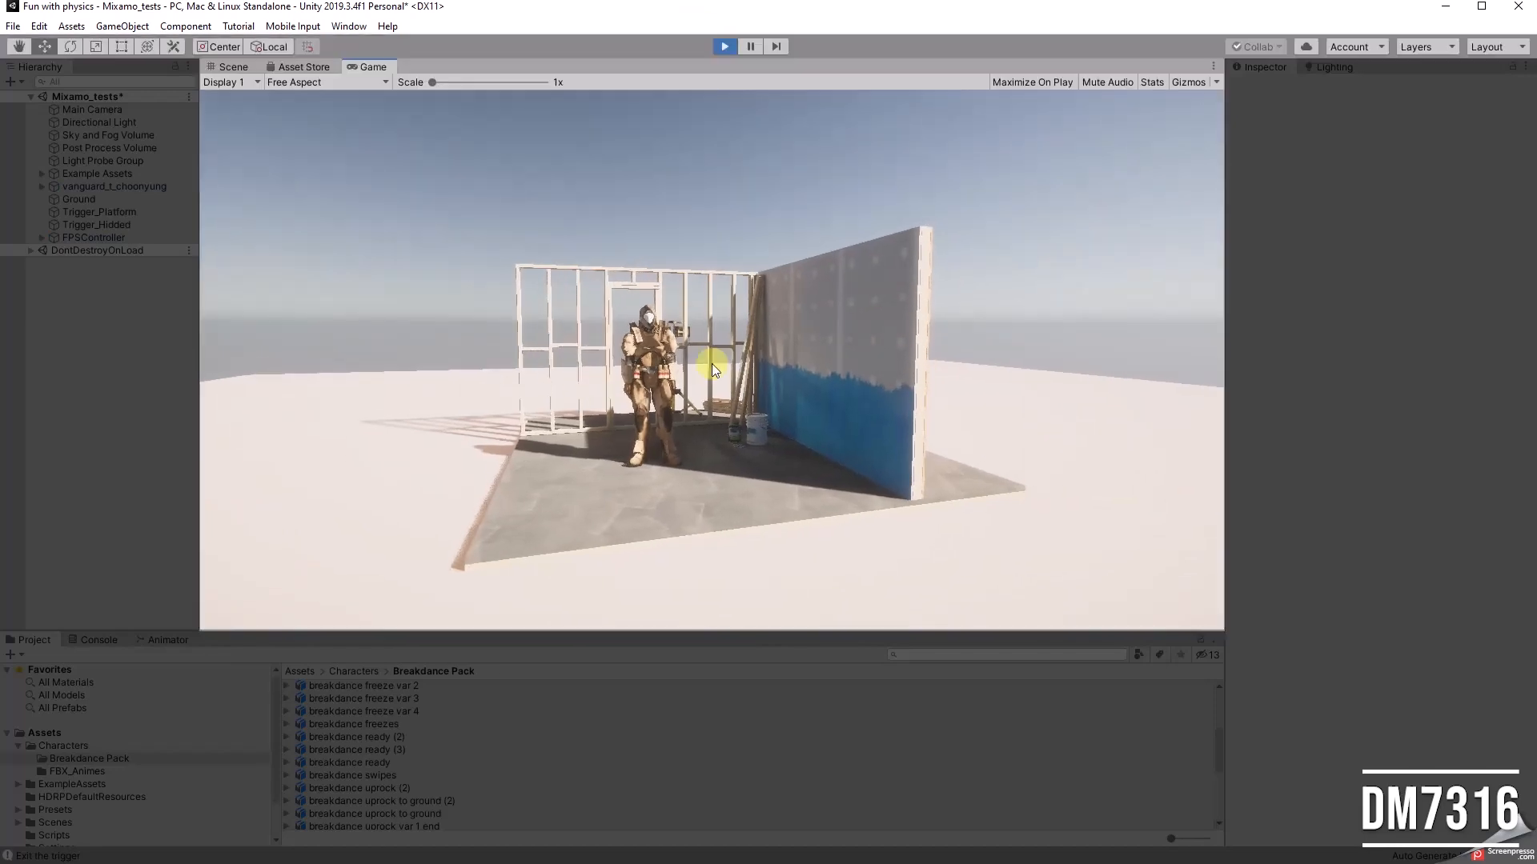
key("ctrl+p")
Step: Show the character controller's Animator state graph and enlarge its area until all states are in view
left_click(167, 639)
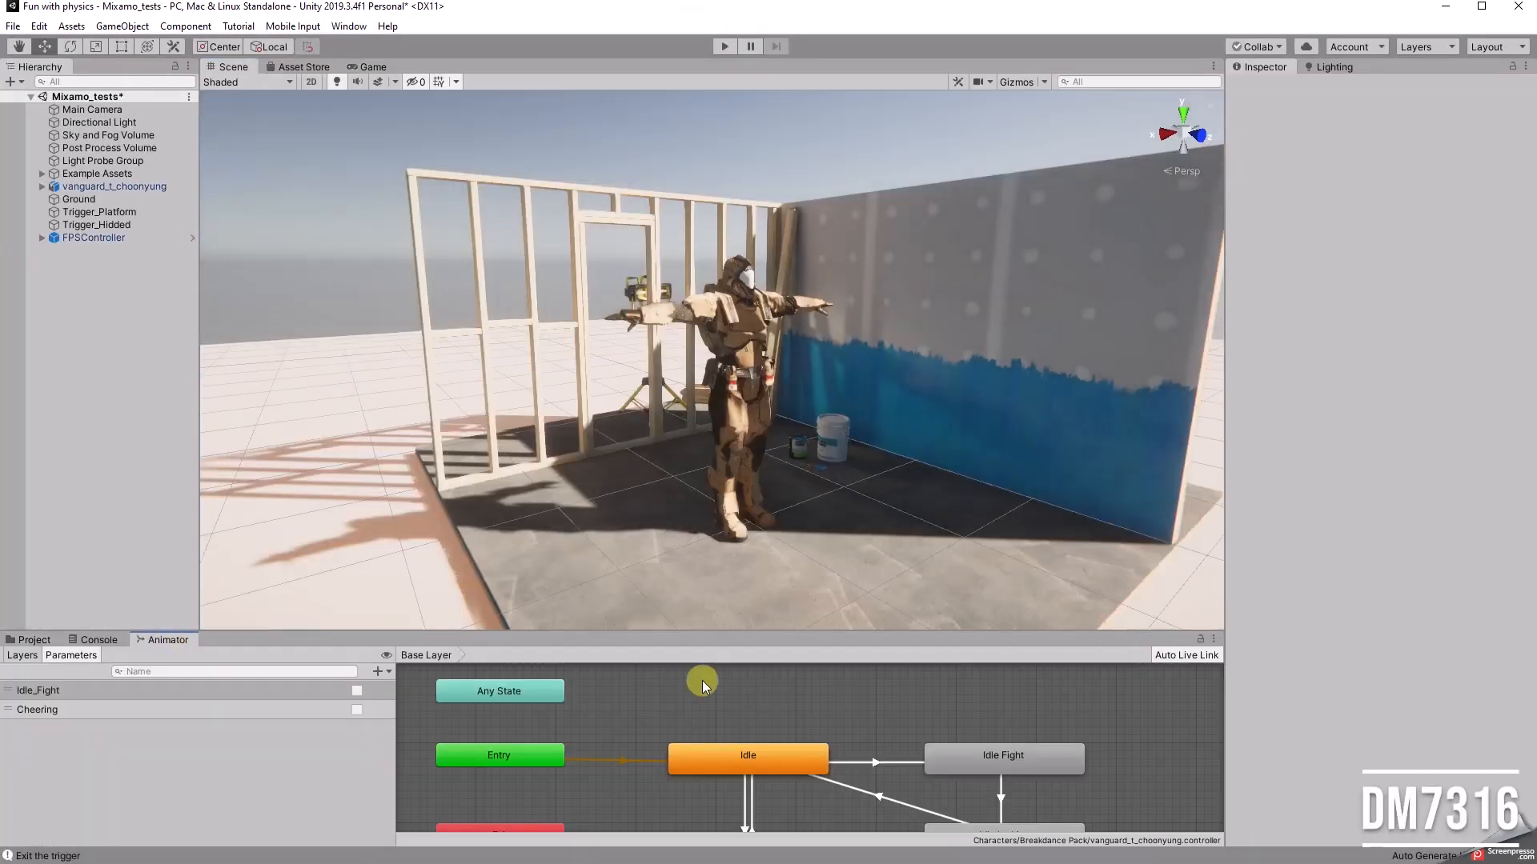
left_click_drag(657, 632, 653, 481)
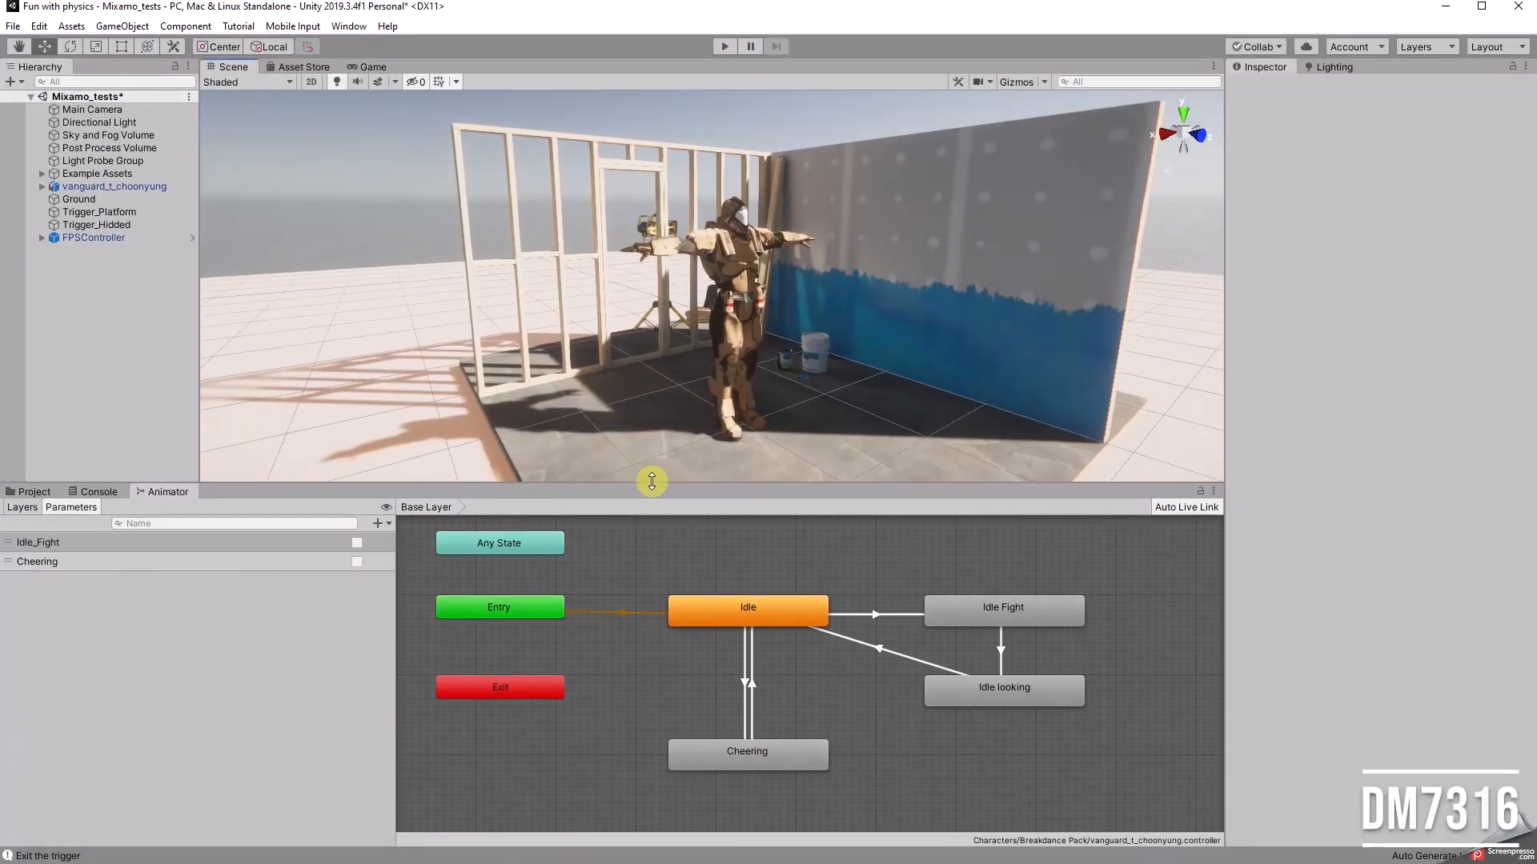
middle_click_drag(725, 561, 737, 599)
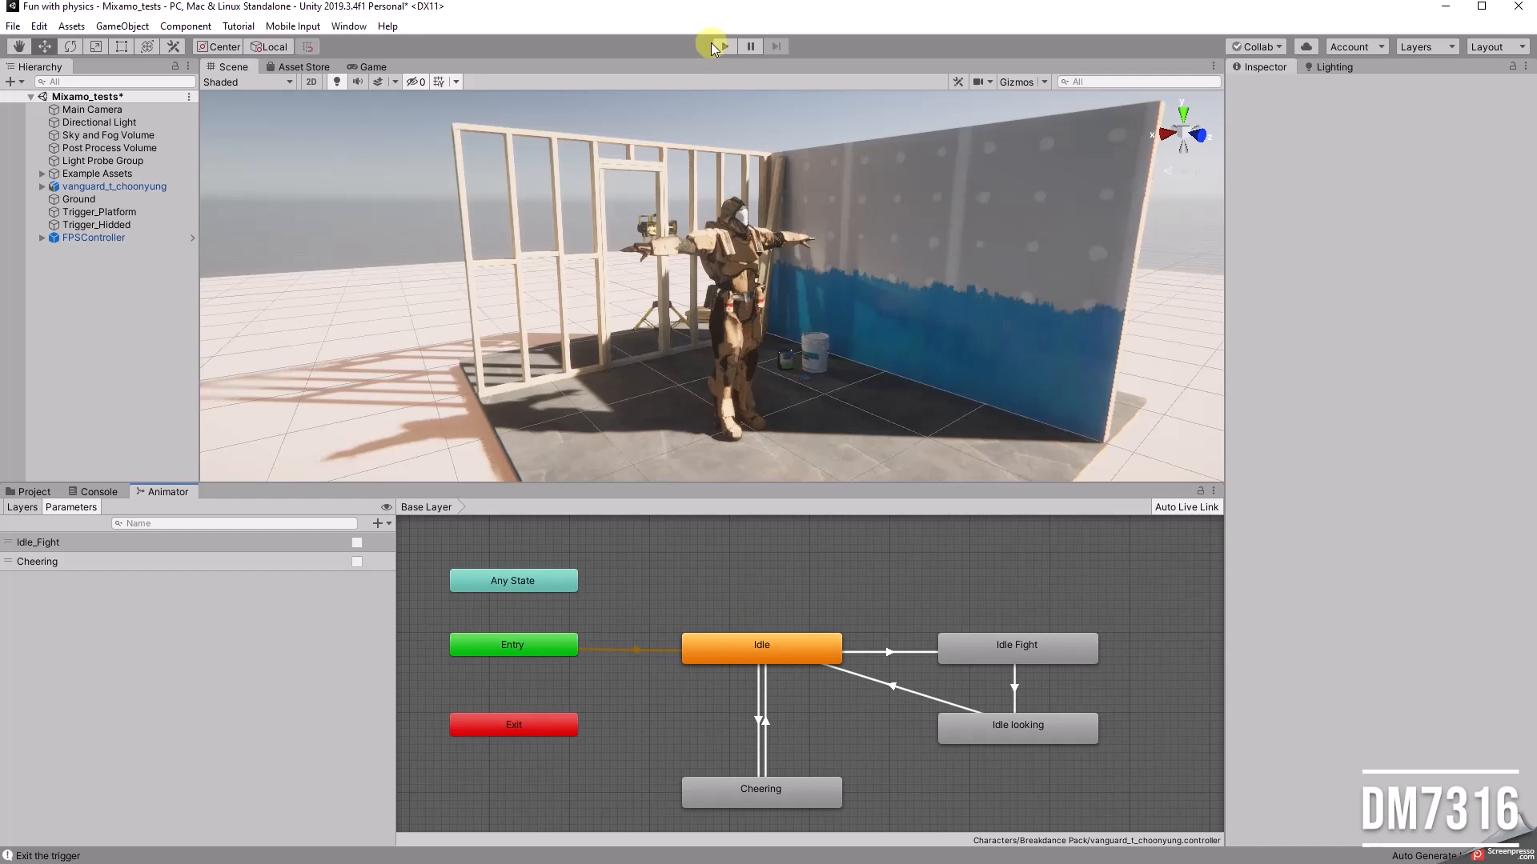
Step: Play the scene and walk the player to the platform to test the Idle to Idle Fight transition
left_click(715, 47)
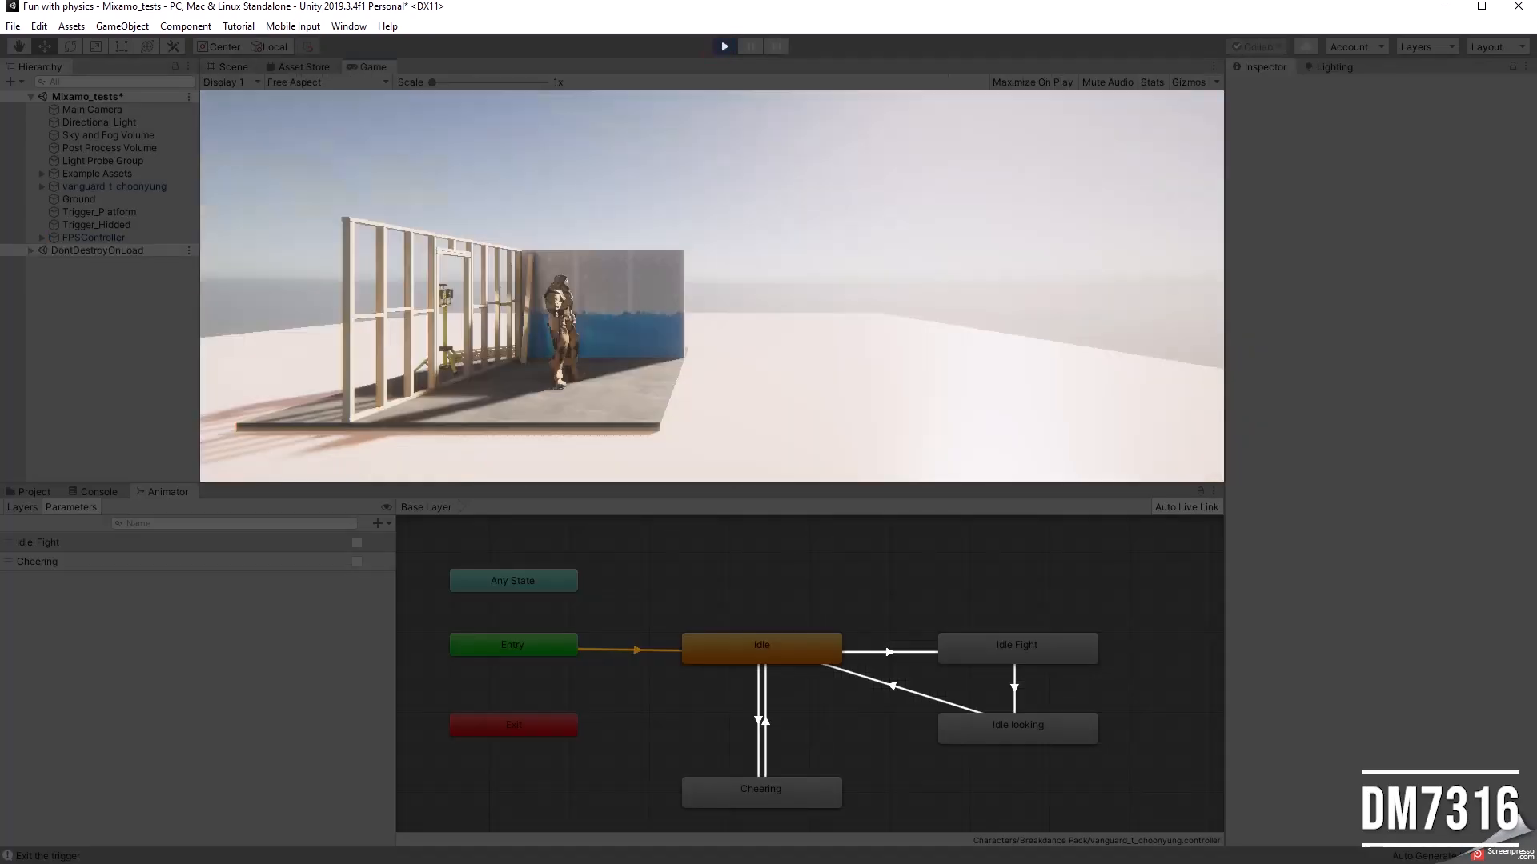
key("w")
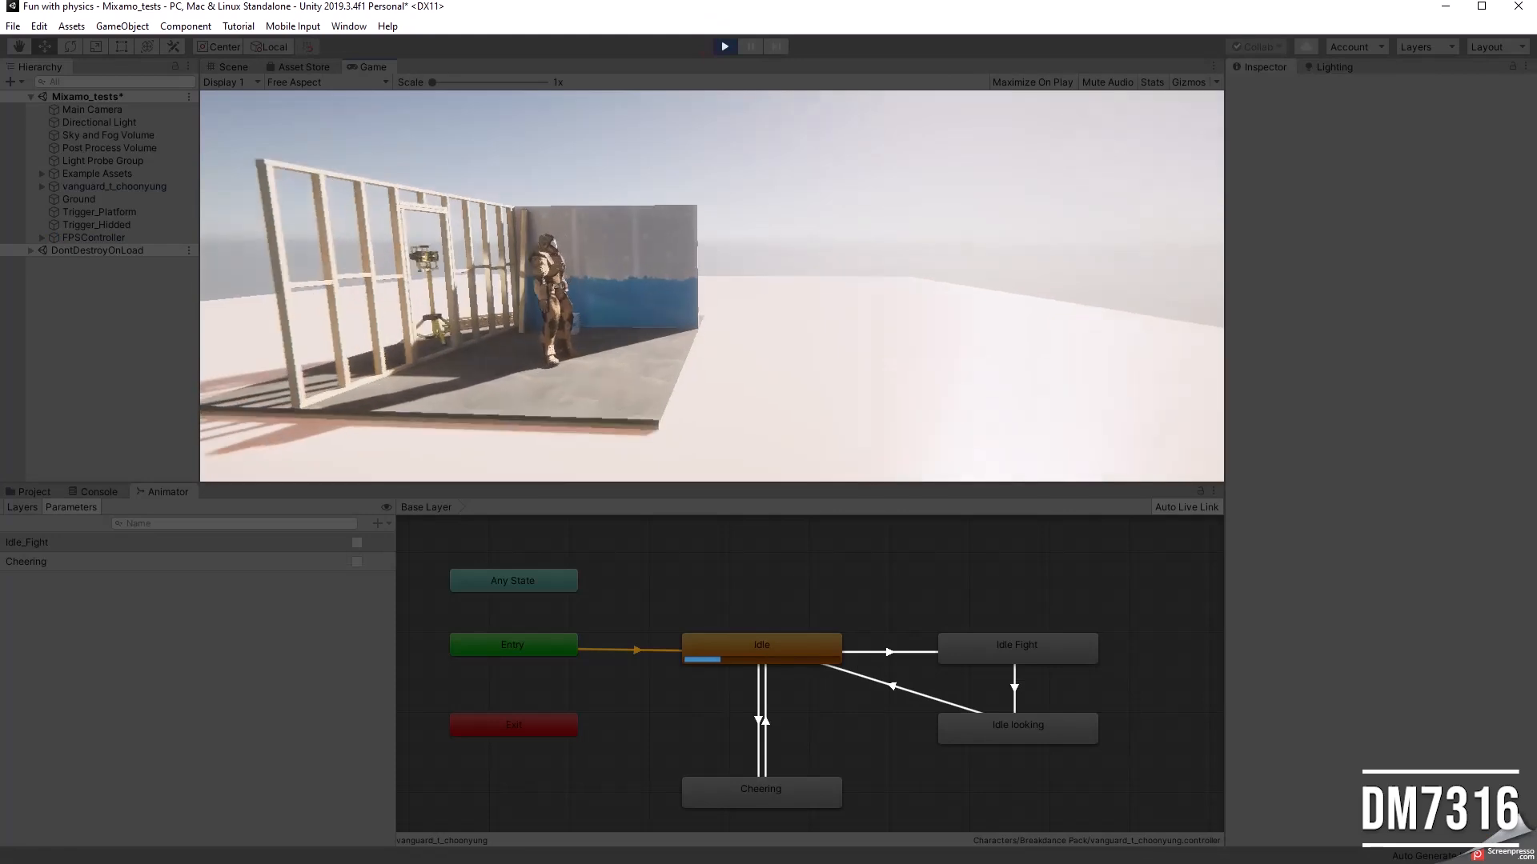
key("d")
key("d")
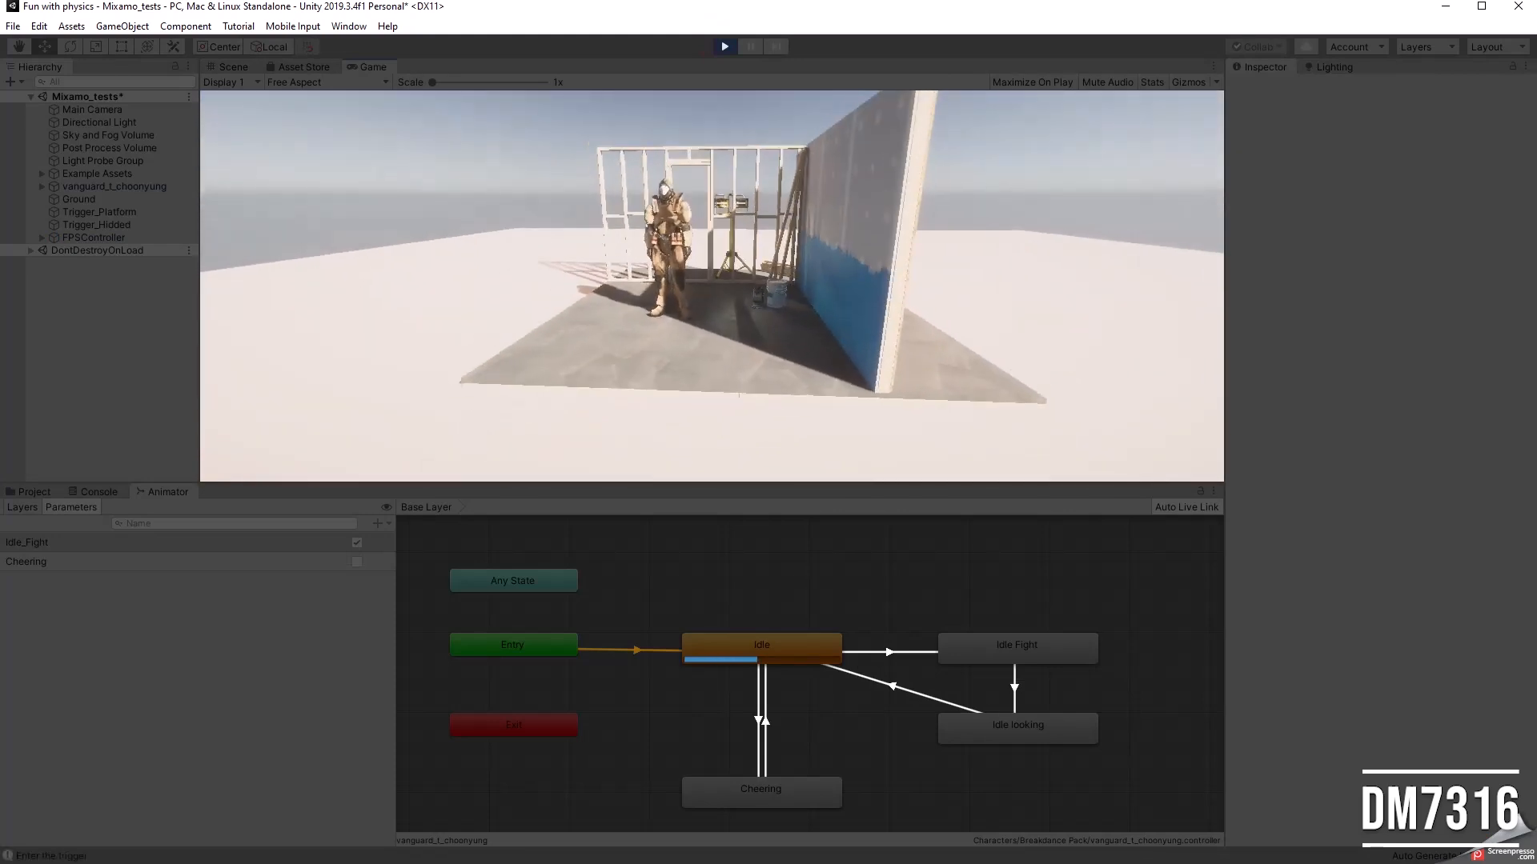
key("s")
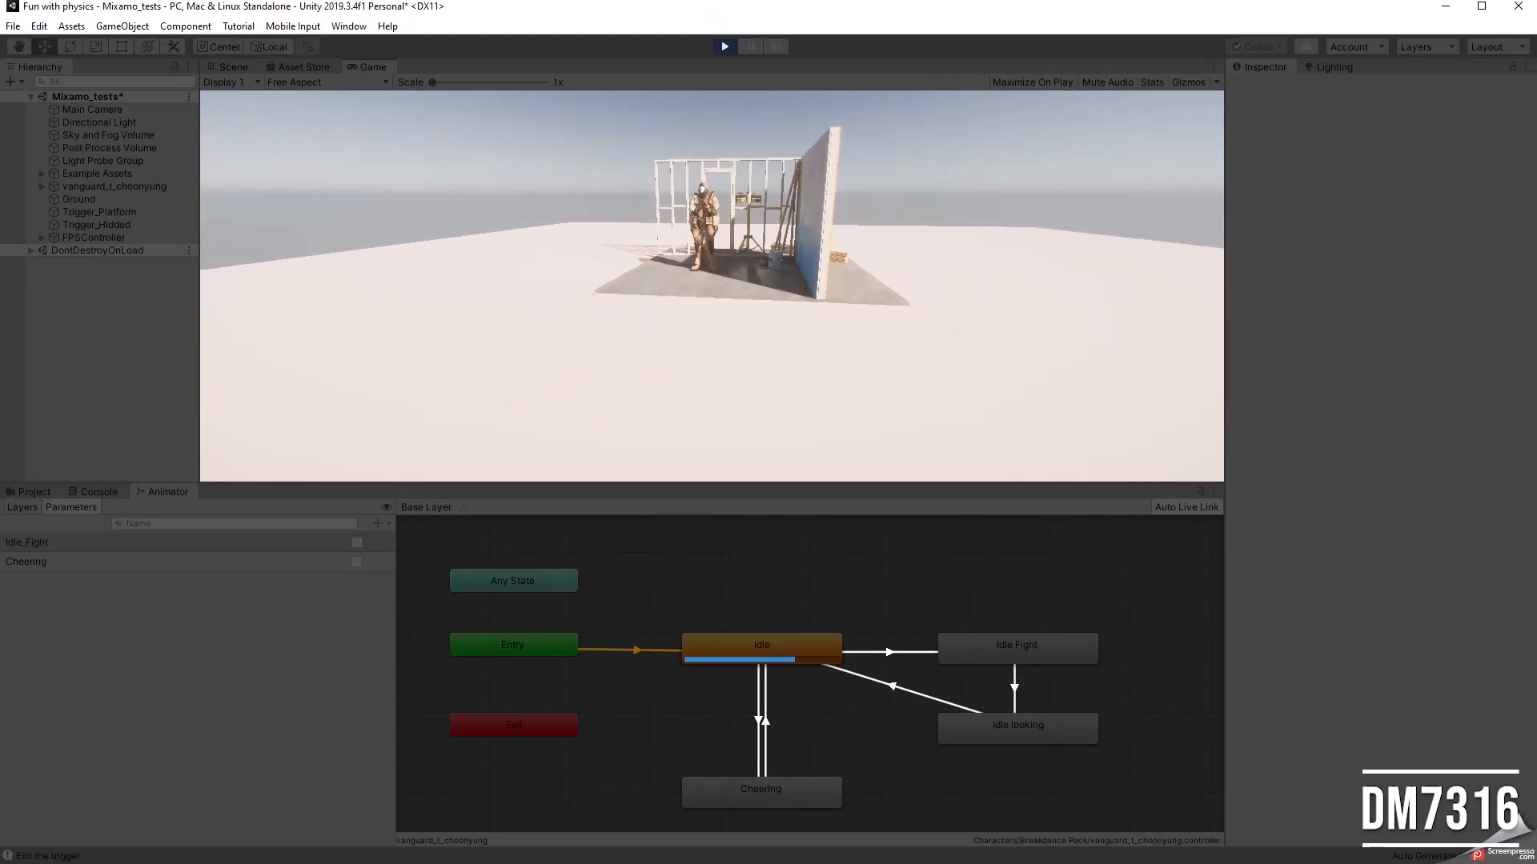
key("a")
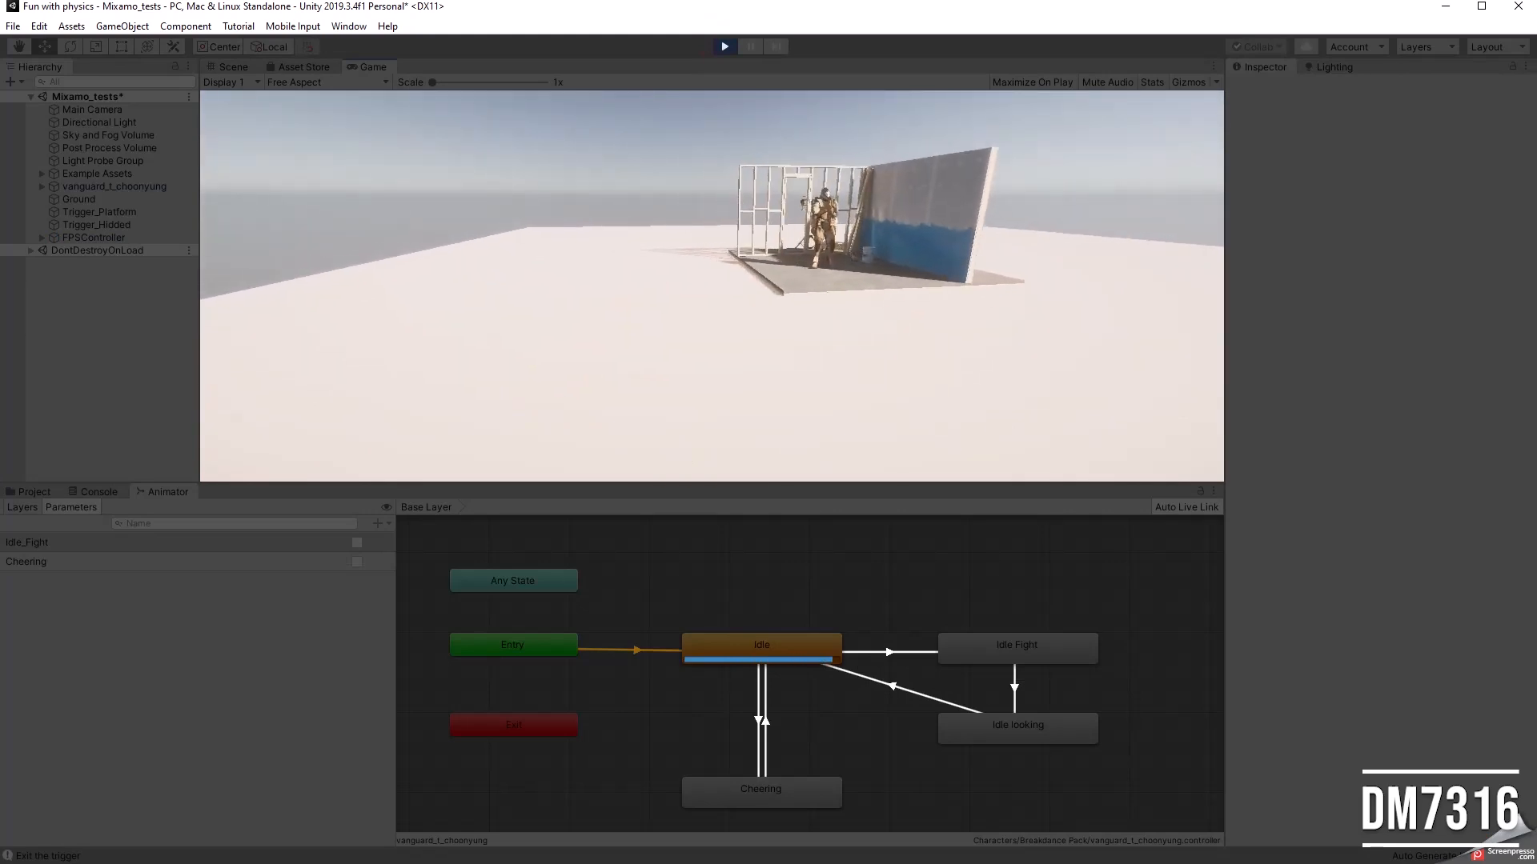
key("w")
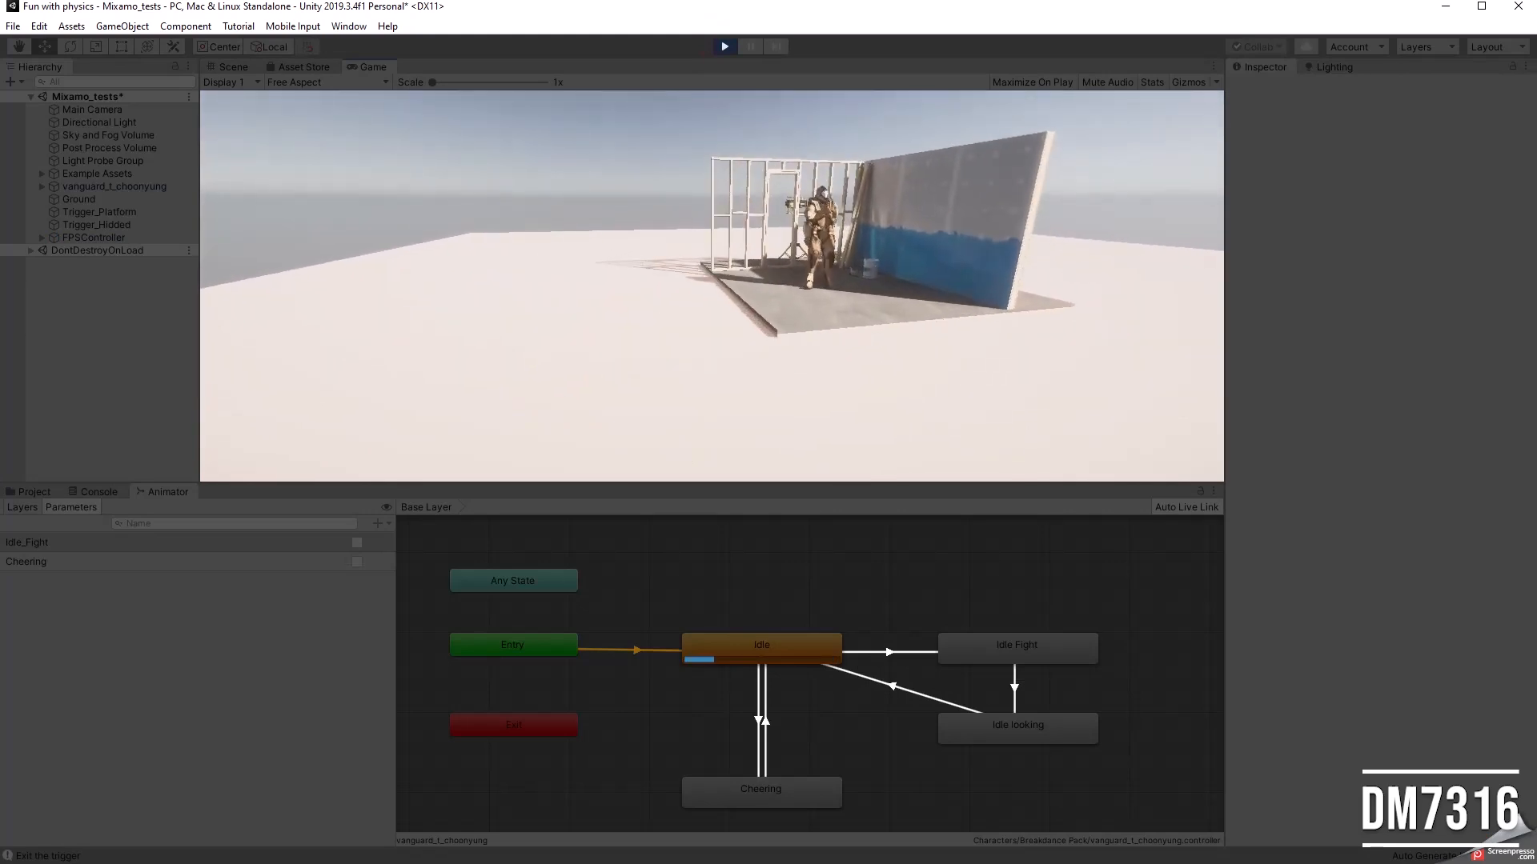
key("w")
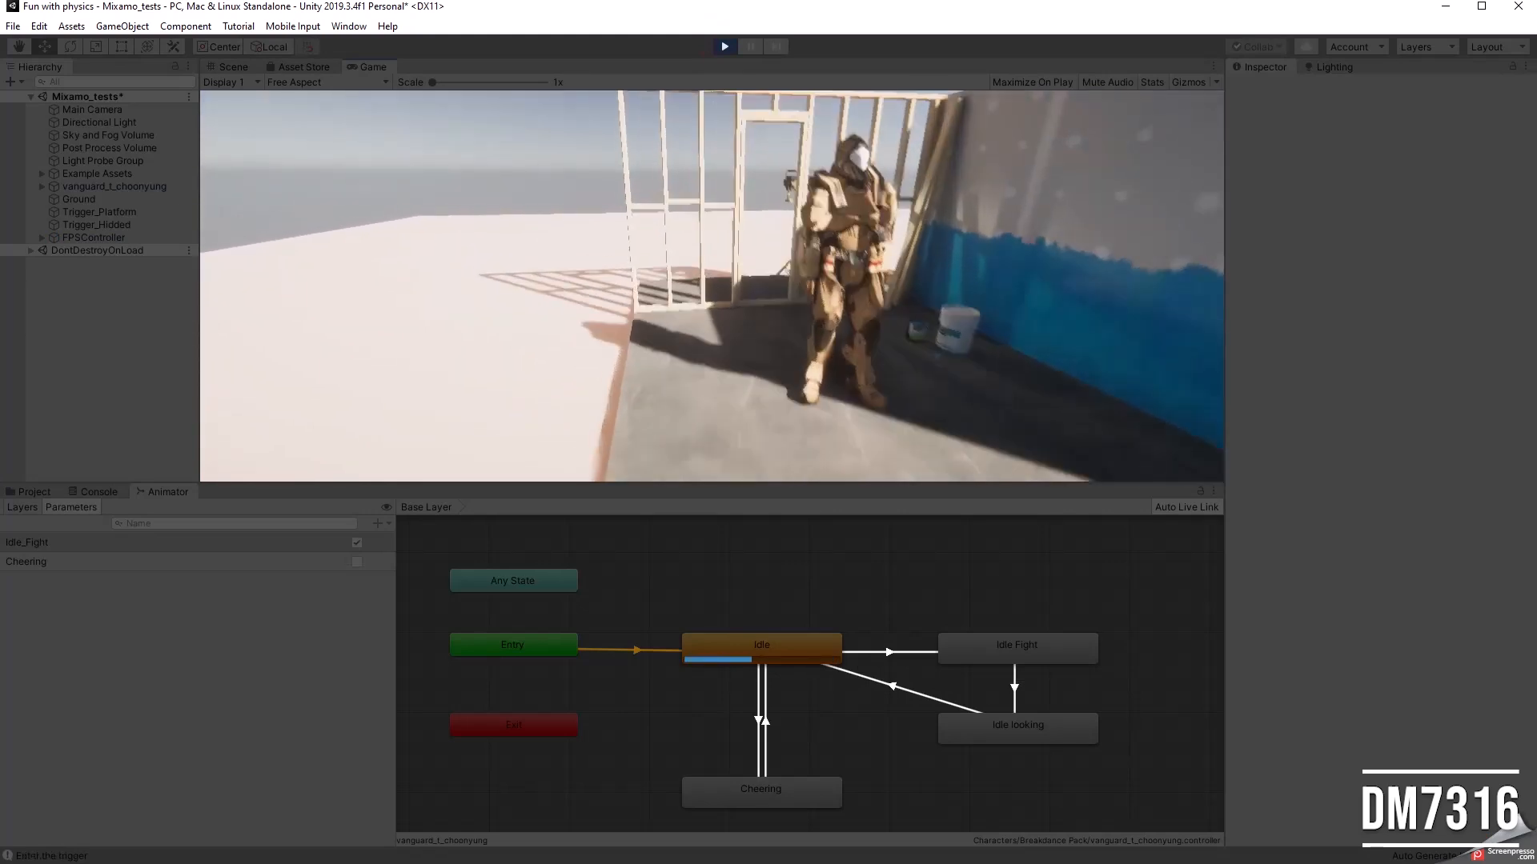
key("a")
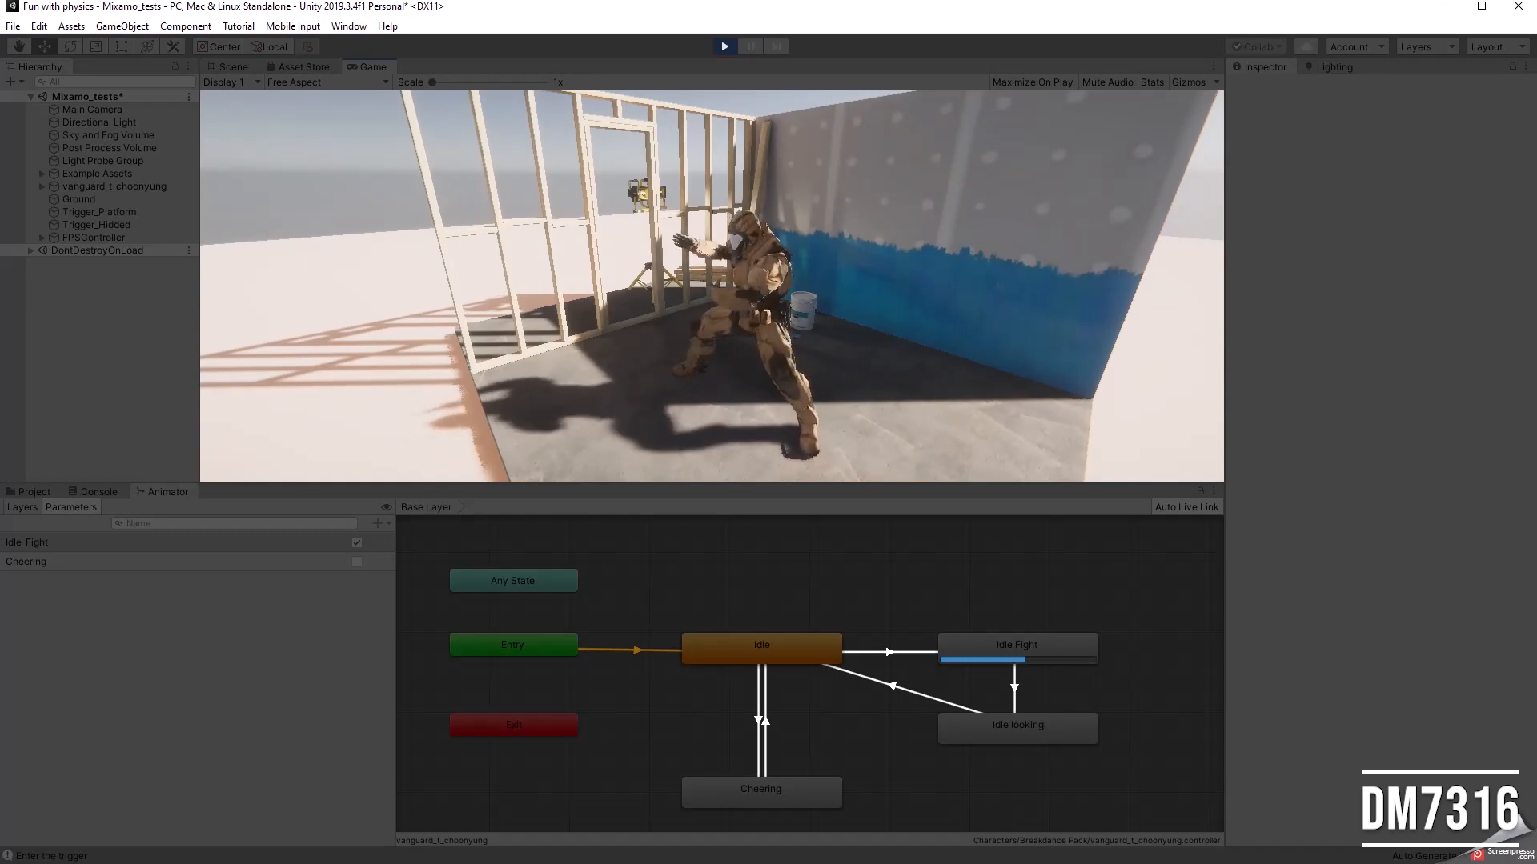
Step: Walk the player away from the platform to test the return through Idle looking to Idle
key("d")
key("s")
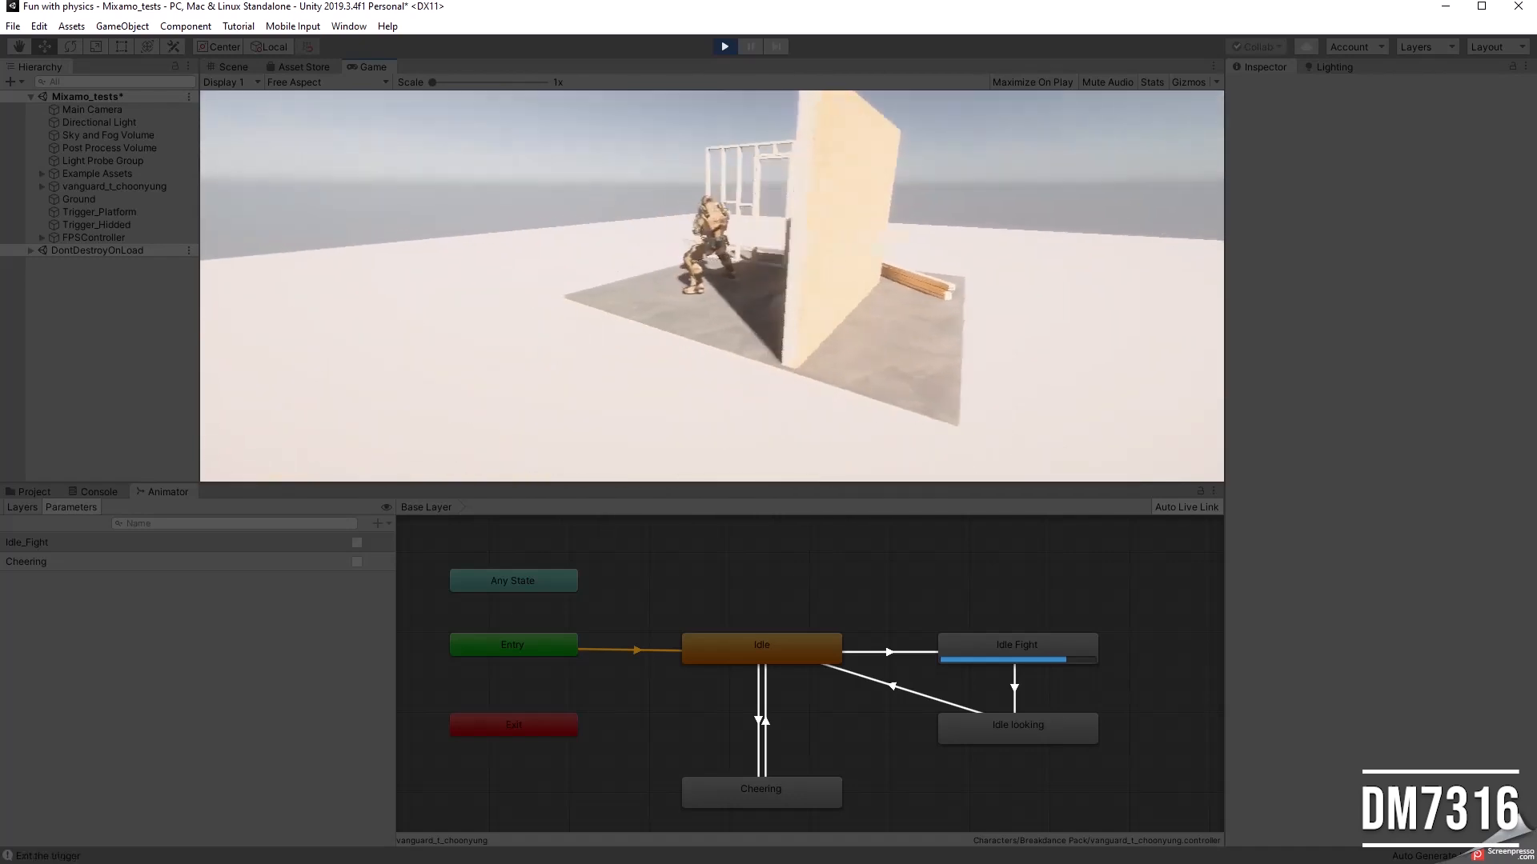
key("a")
key("d")
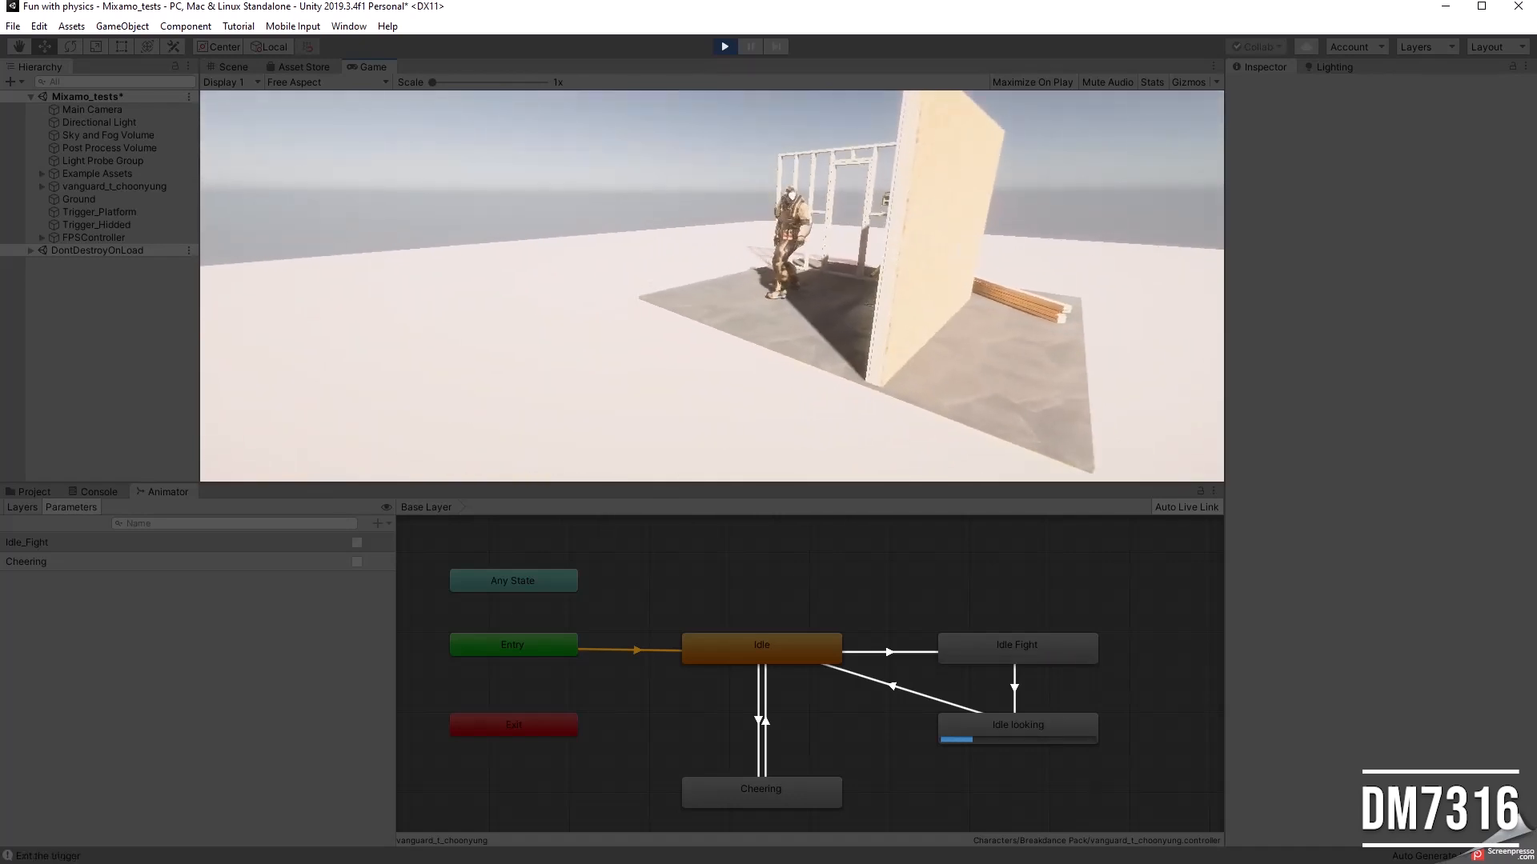
key("d")
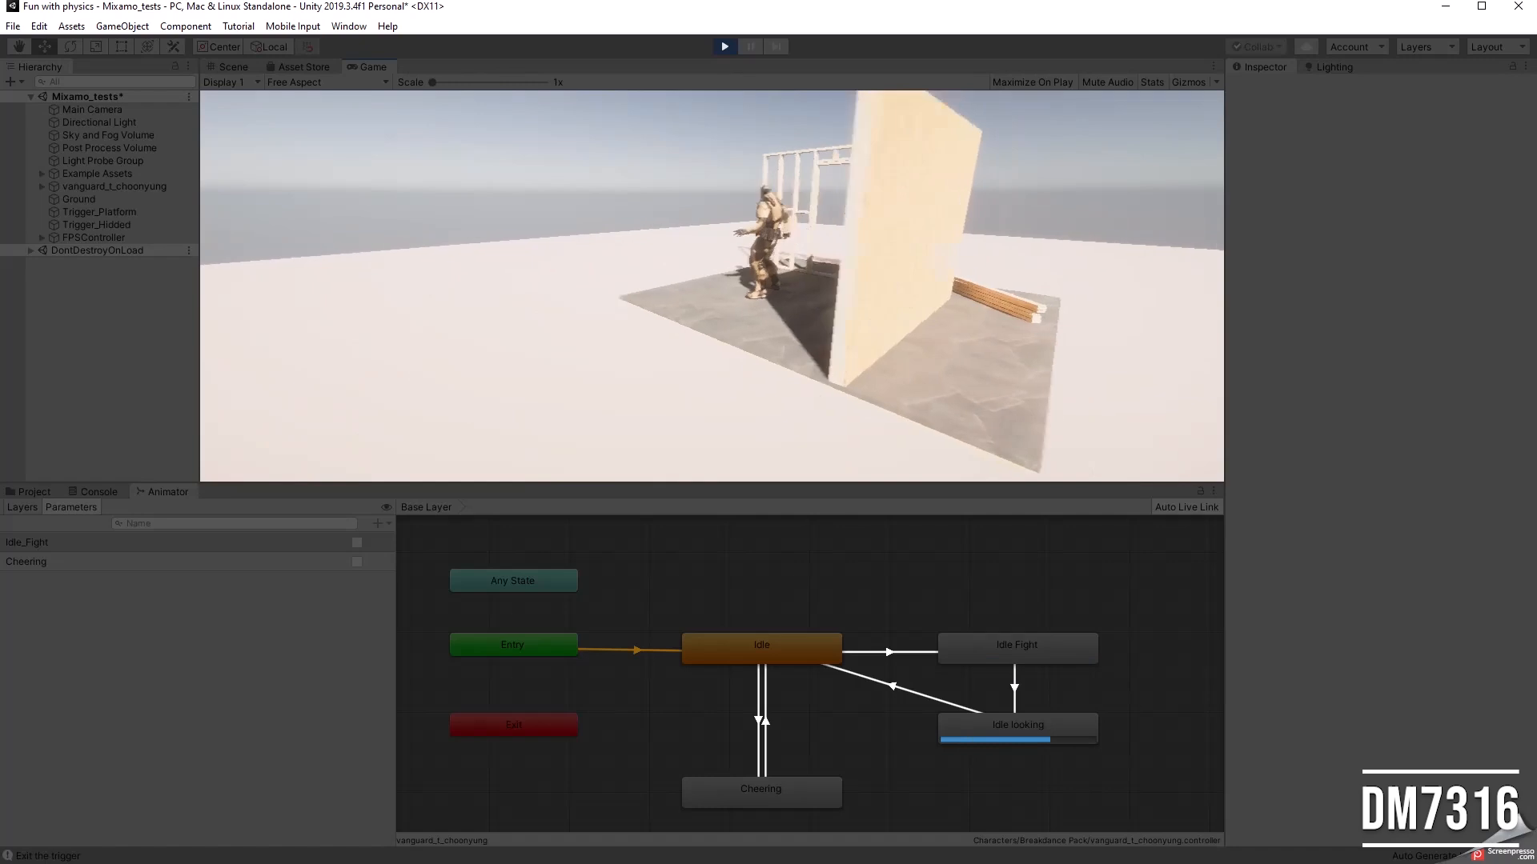
key("a")
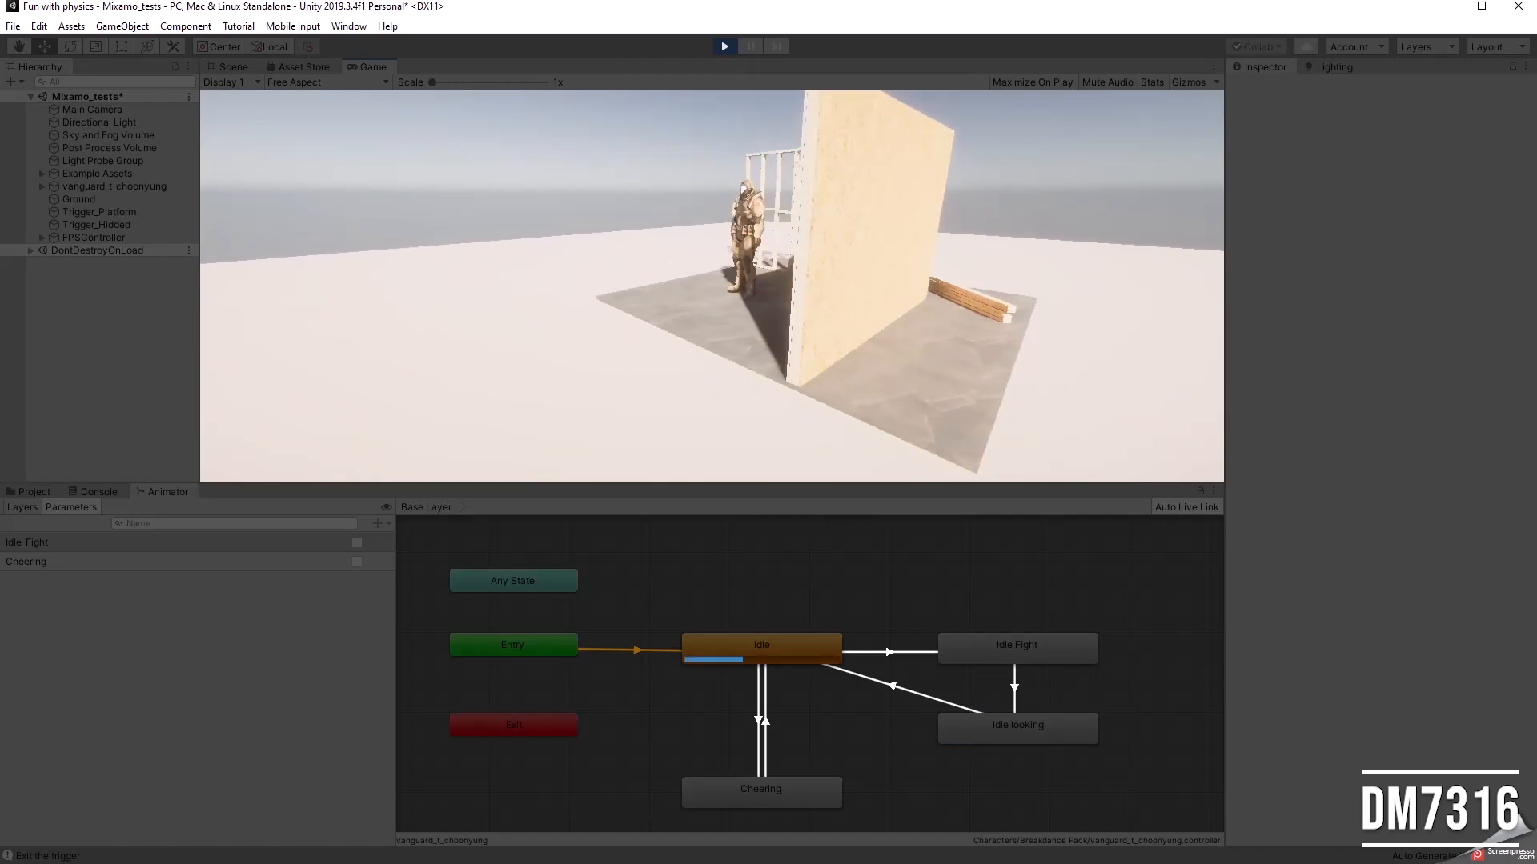
Step: Walk the player behind the wooden frame wall to test the Cheering transition, and back out of that area
key("w")
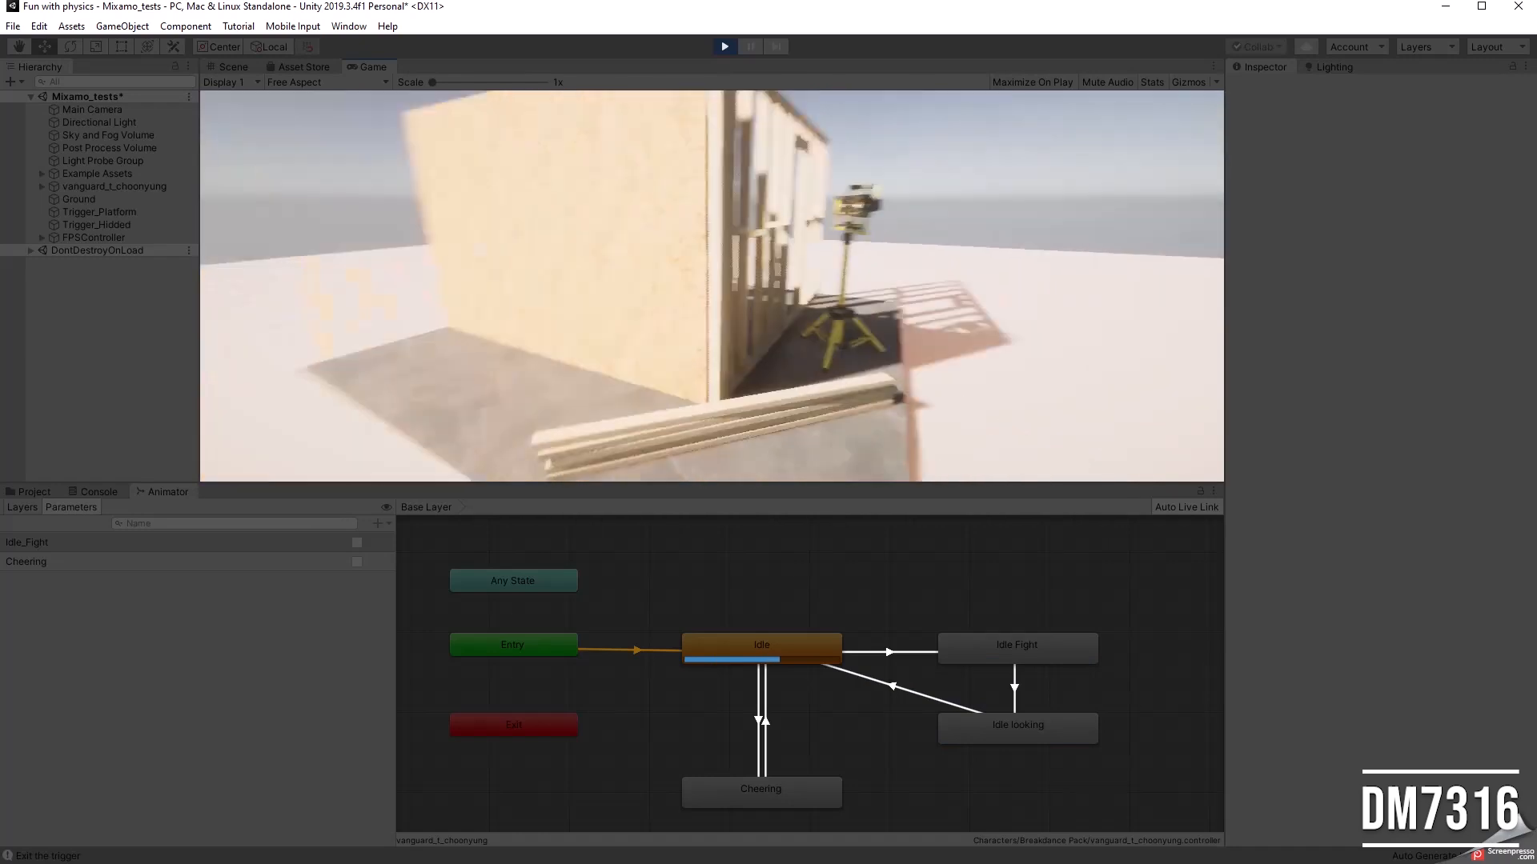
key("d")
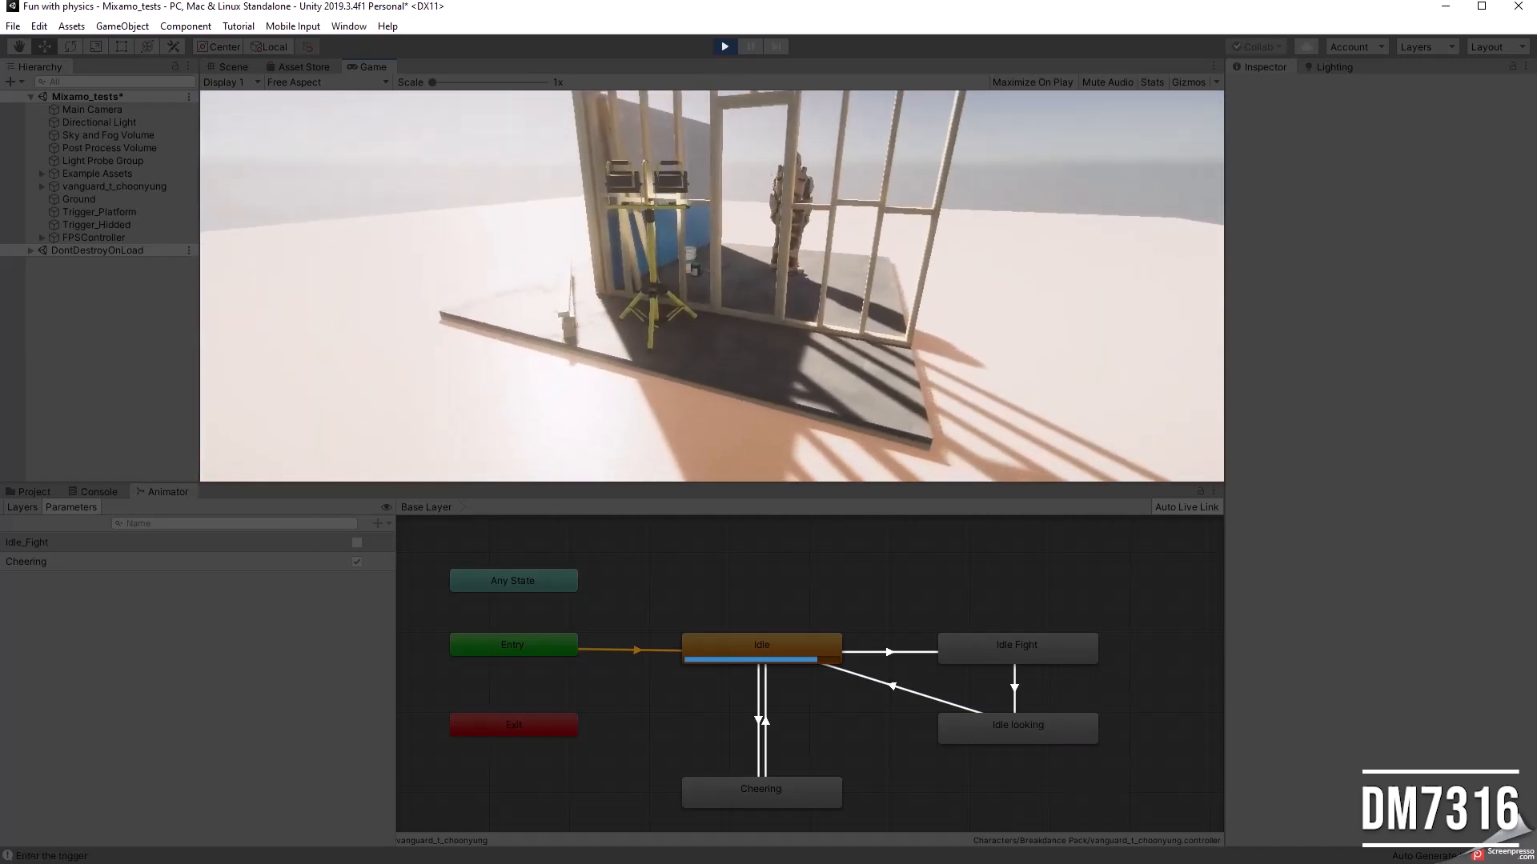
key("w")
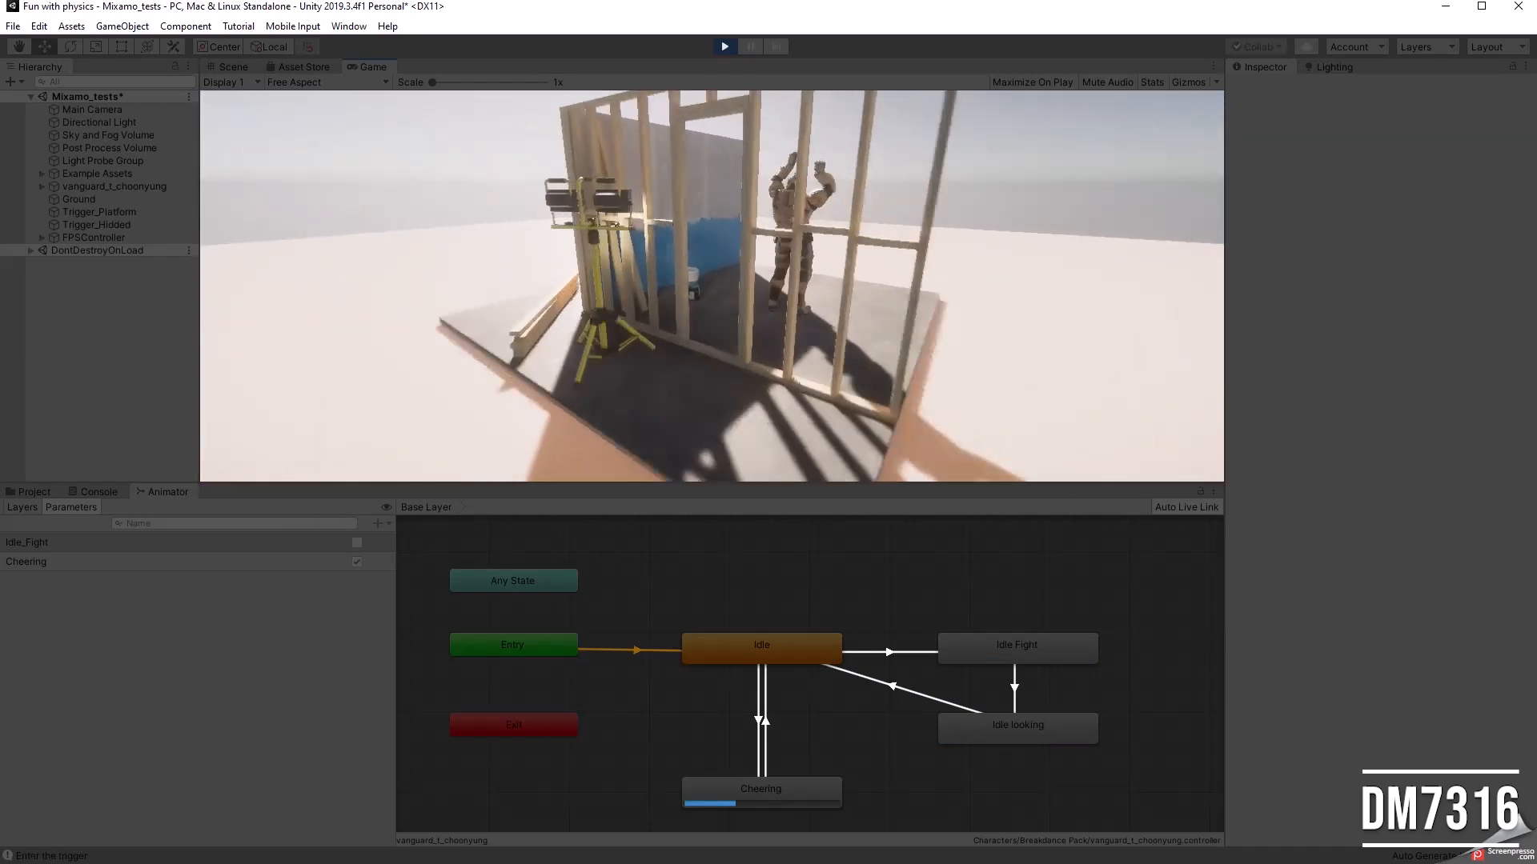
key("w")
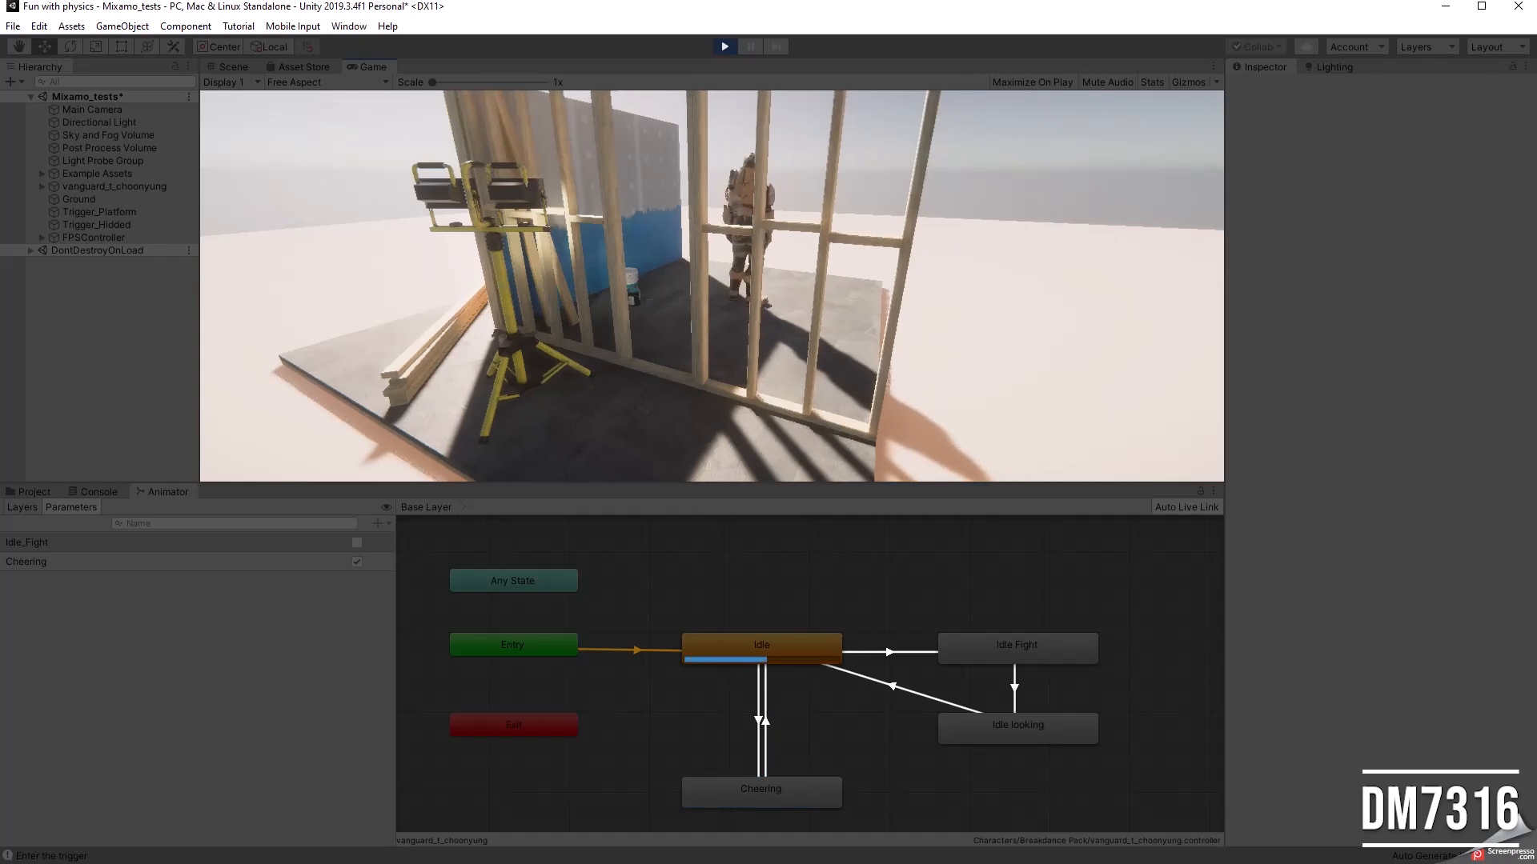
key("s")
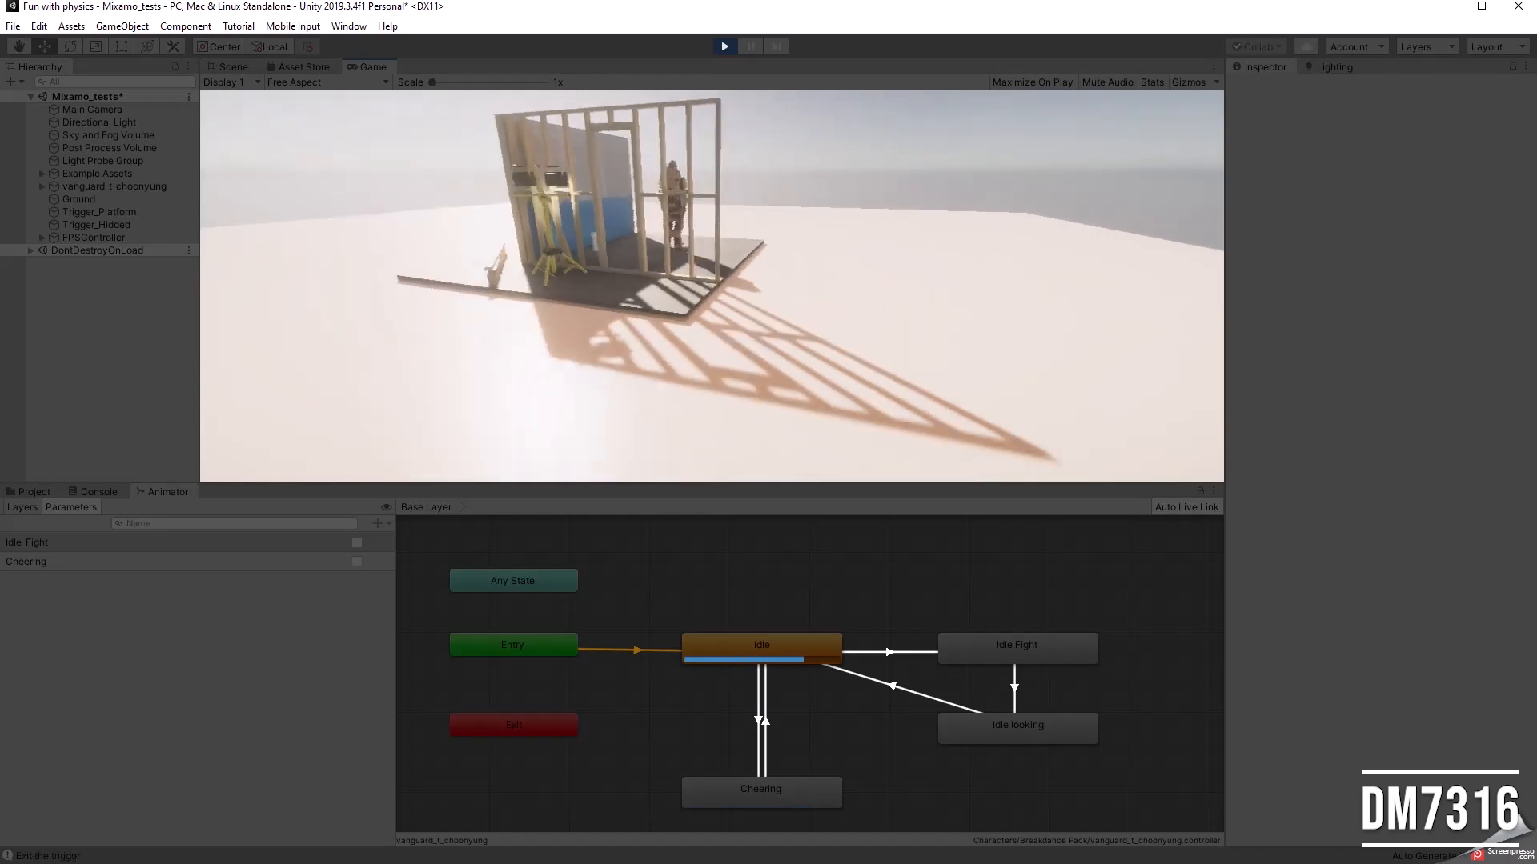
Step: Return the player to the front of the platform to recheck the Idle_Fight trigger, and stop play mode
key("w")
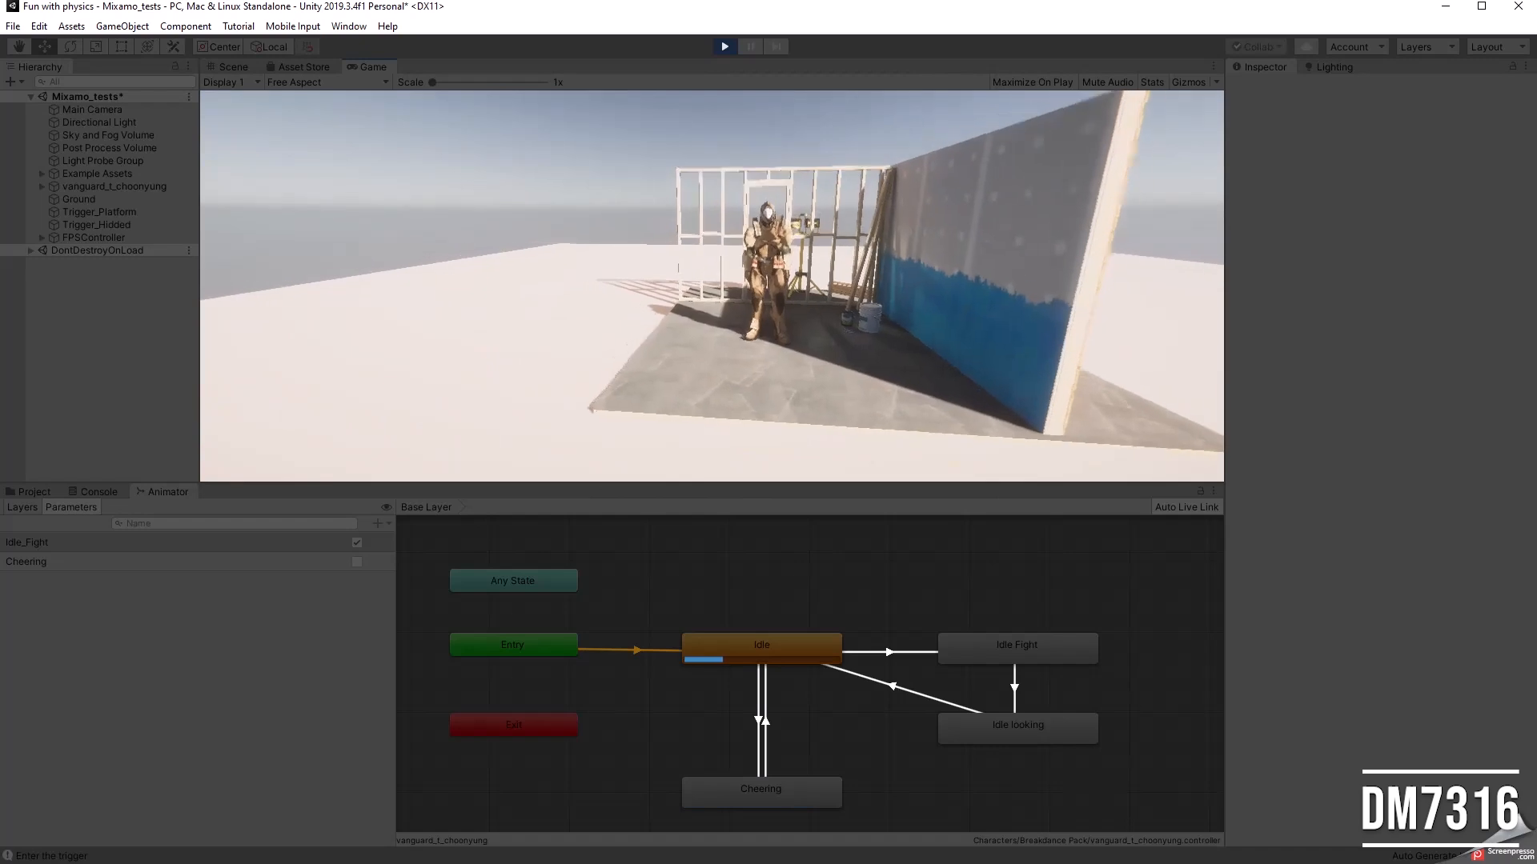
key("s")
key("w")
key("w")
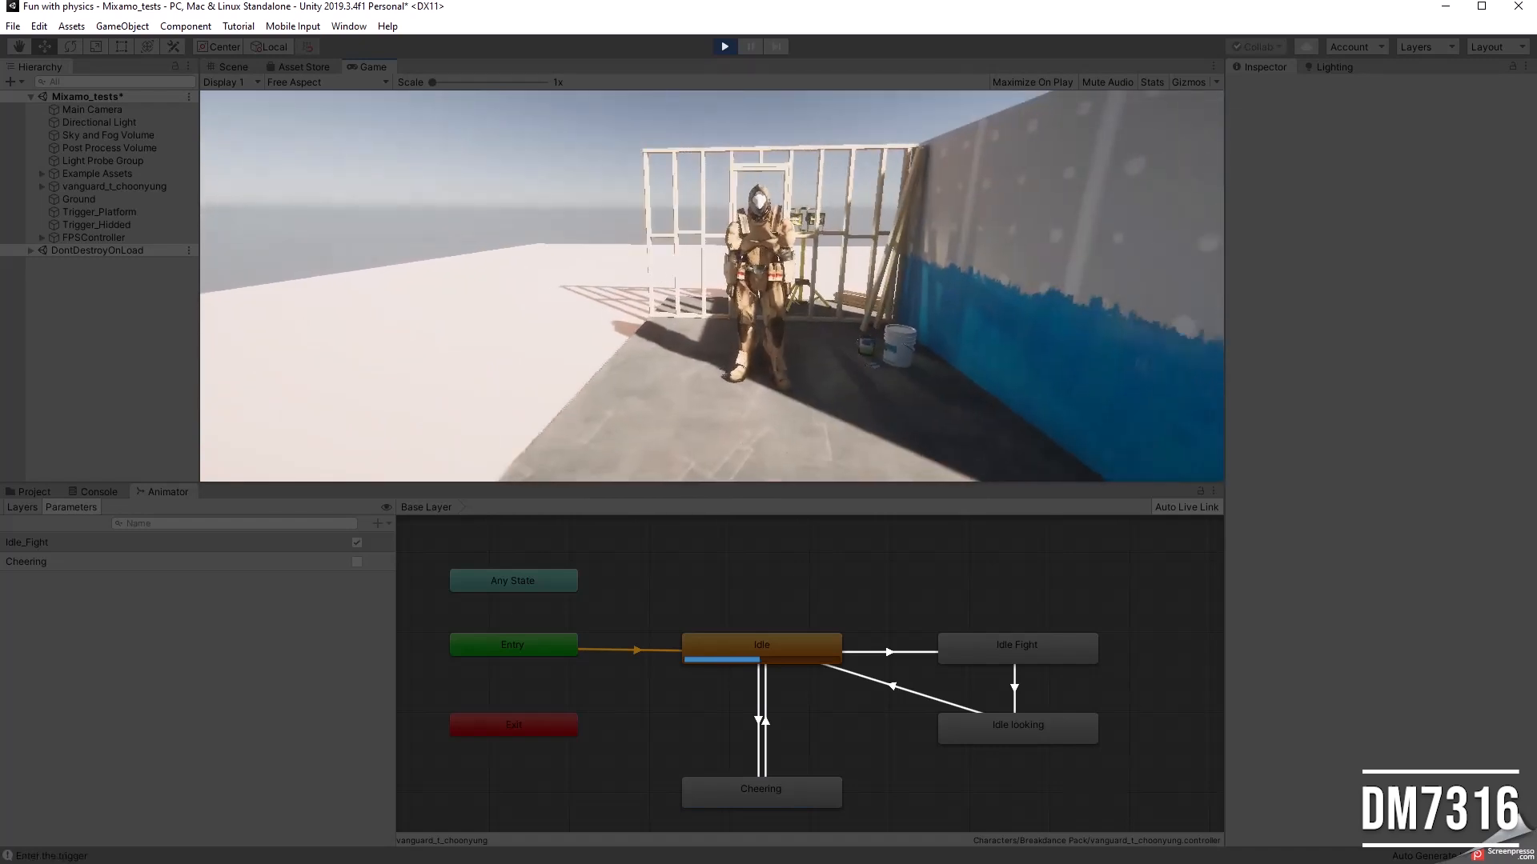
key("Escape")
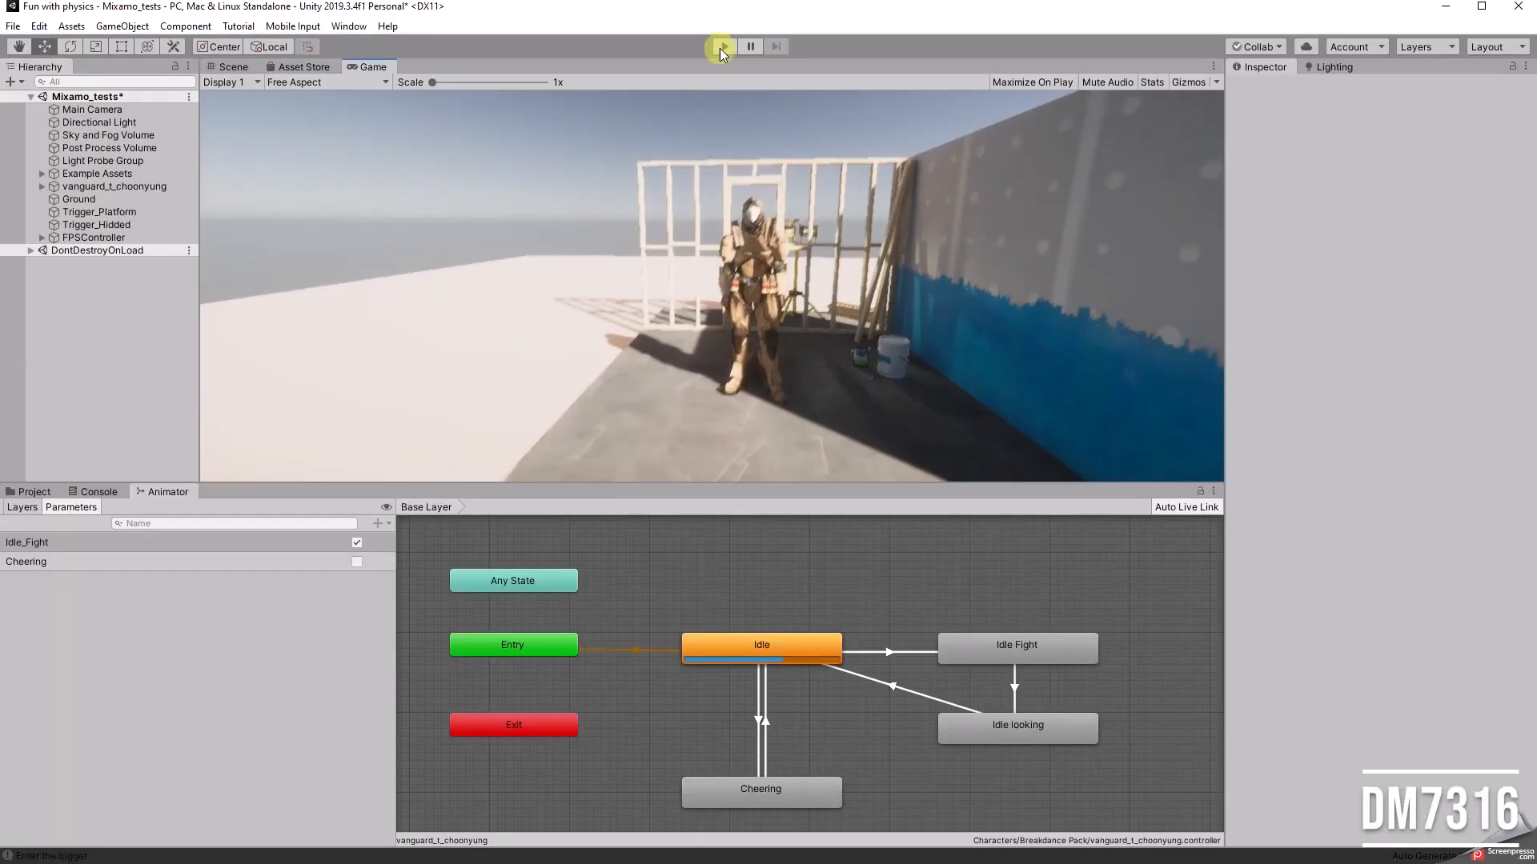
left_click(725, 46)
Step: Select Trigger_Platform, show the scene gizmos, and examine its box collider volume around the platform
scroll(672, 265, "down", 10, "alt")
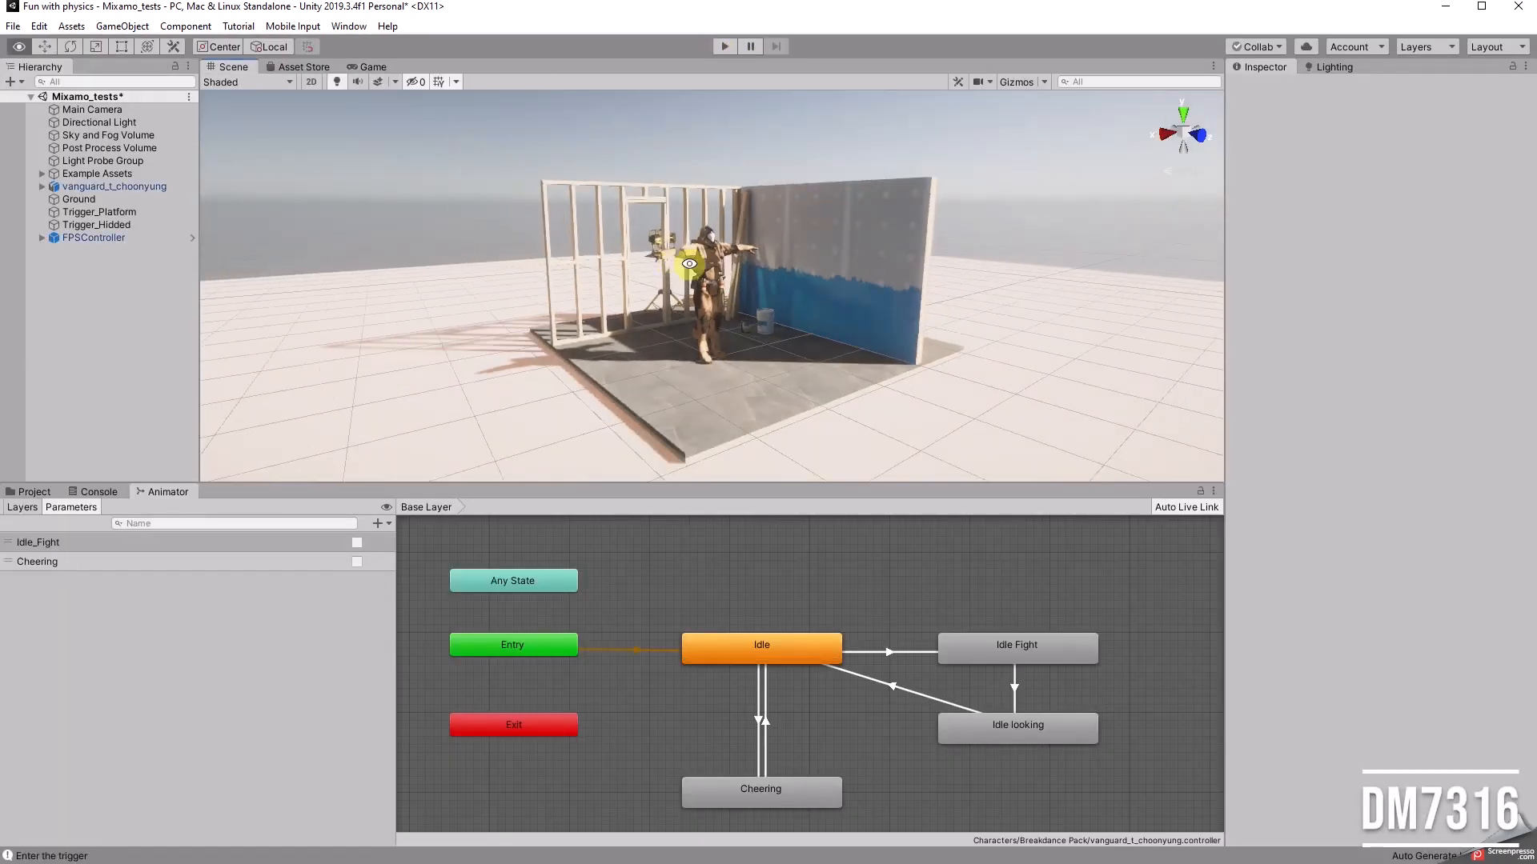
left_click_drag(674, 262, 693, 269, "alt")
left_click(120, 211)
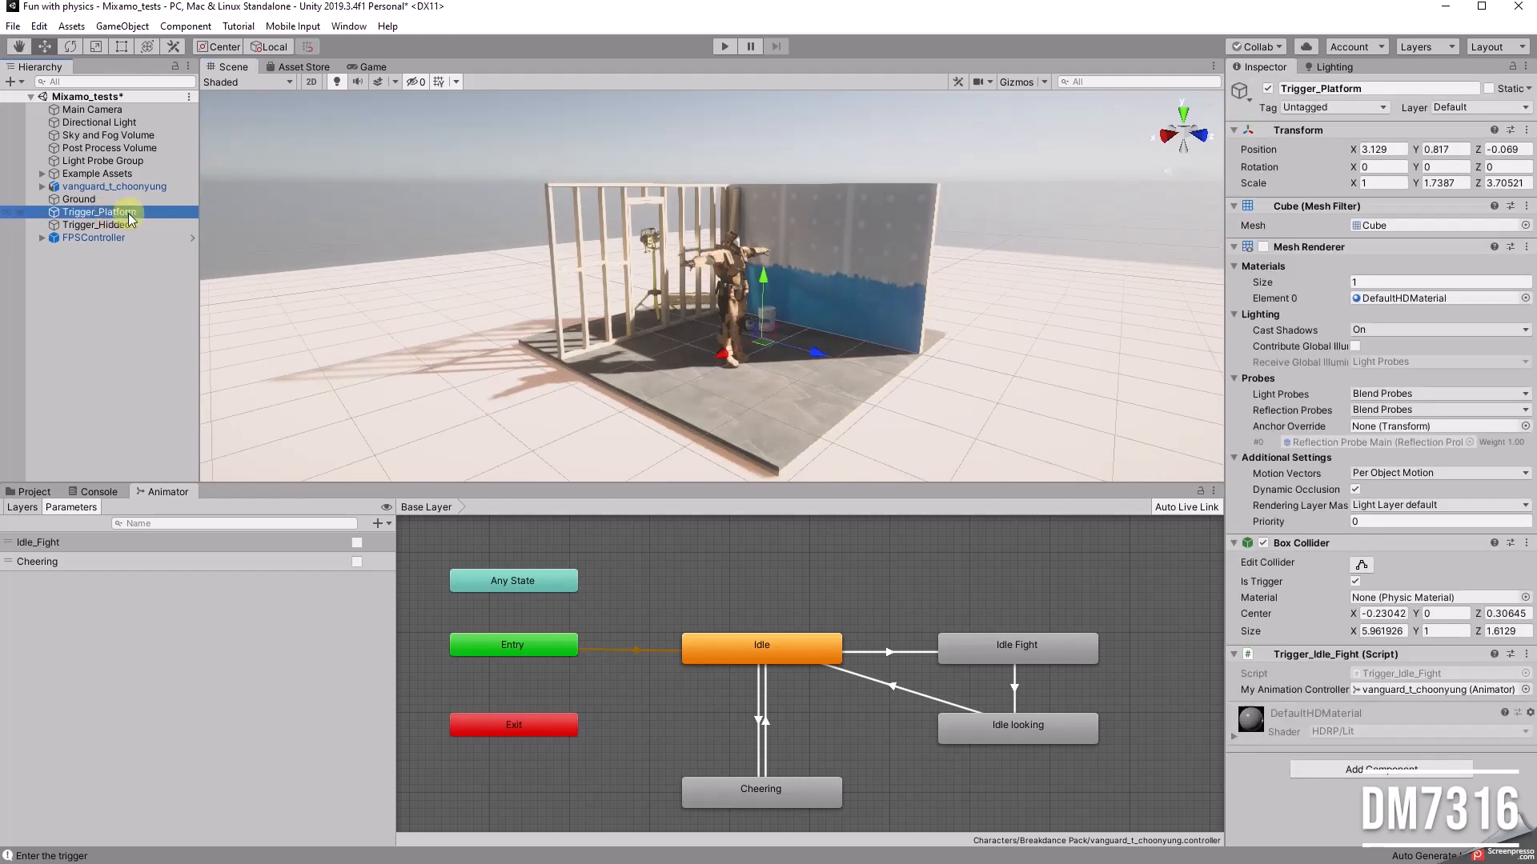
left_click_drag(946, 361, 995, 314, "alt")
left_click(1022, 79)
left_click_drag(896, 374, 560, 408, "alt")
left_click(354, 83)
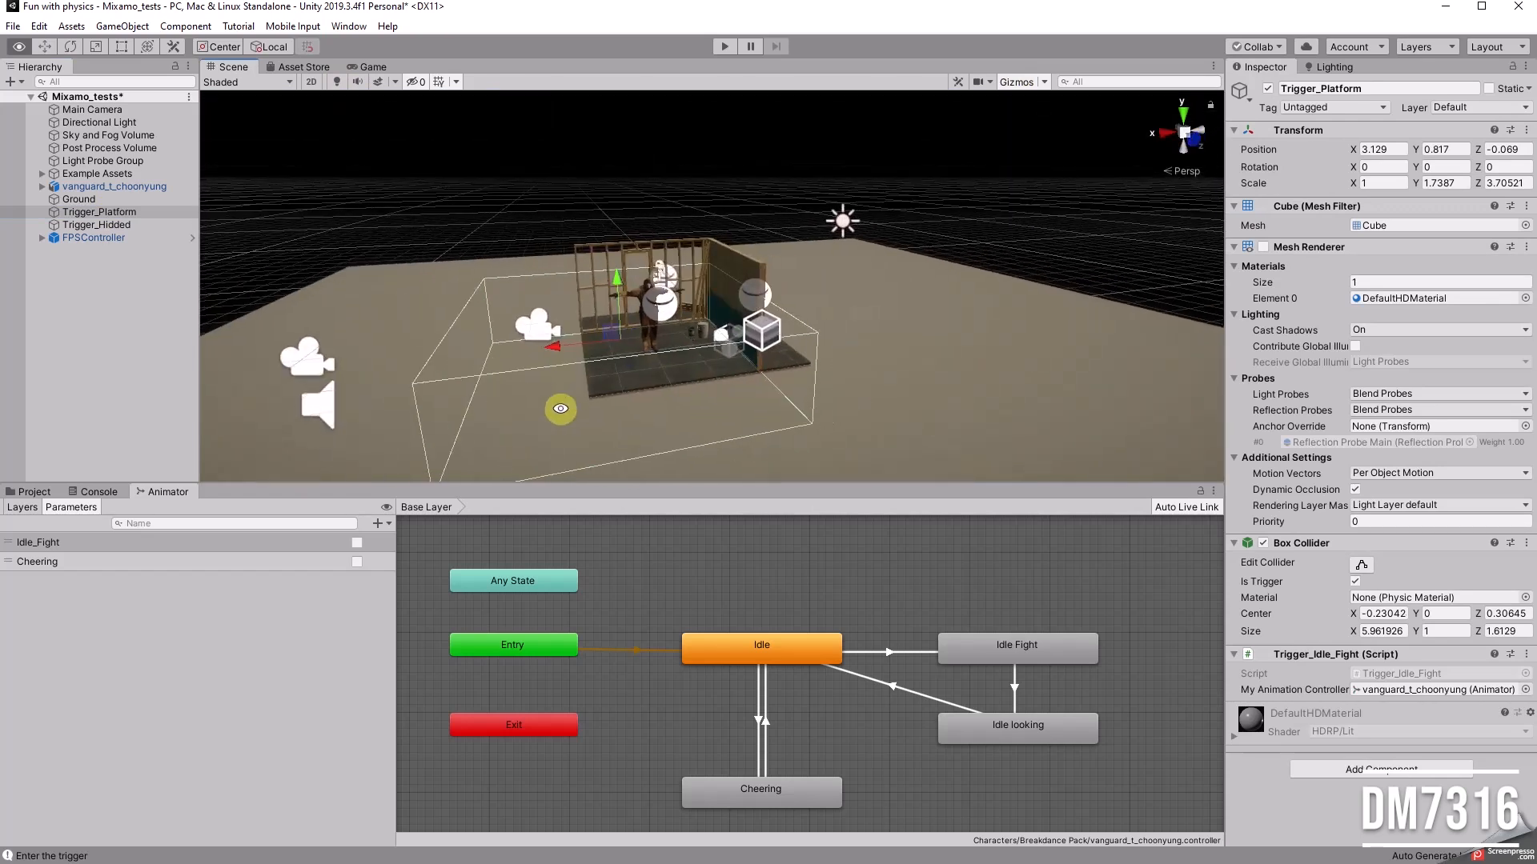
left_click_drag(642, 370, 751, 329, "alt")
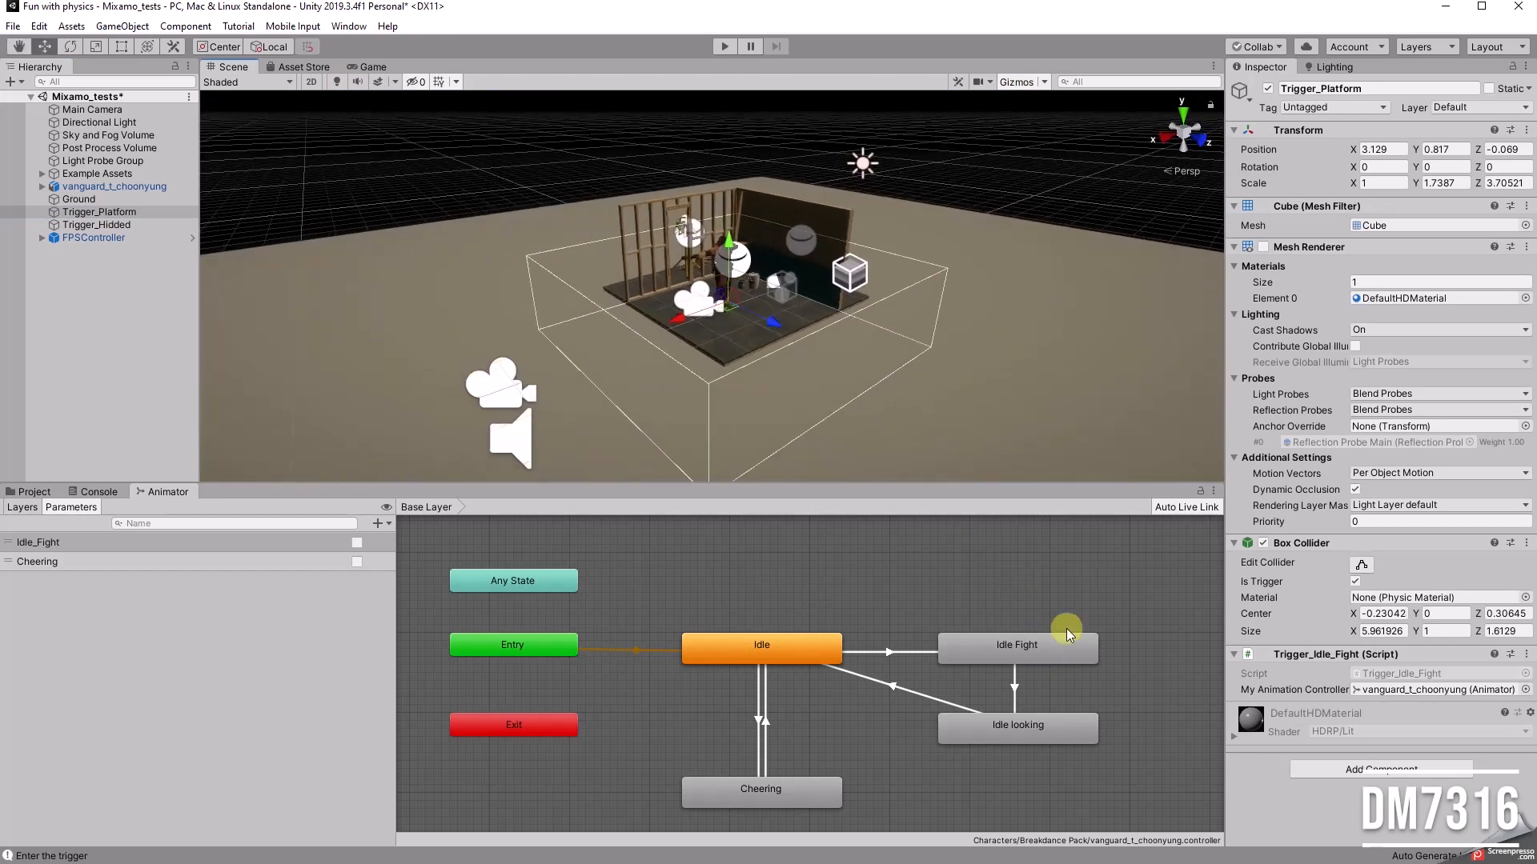
left_click_drag(733, 386, 833, 368, "alt")
Step: Select Trigger_Hidded and examine its box collider volume behind the wooden frame wall
left_click(100, 226)
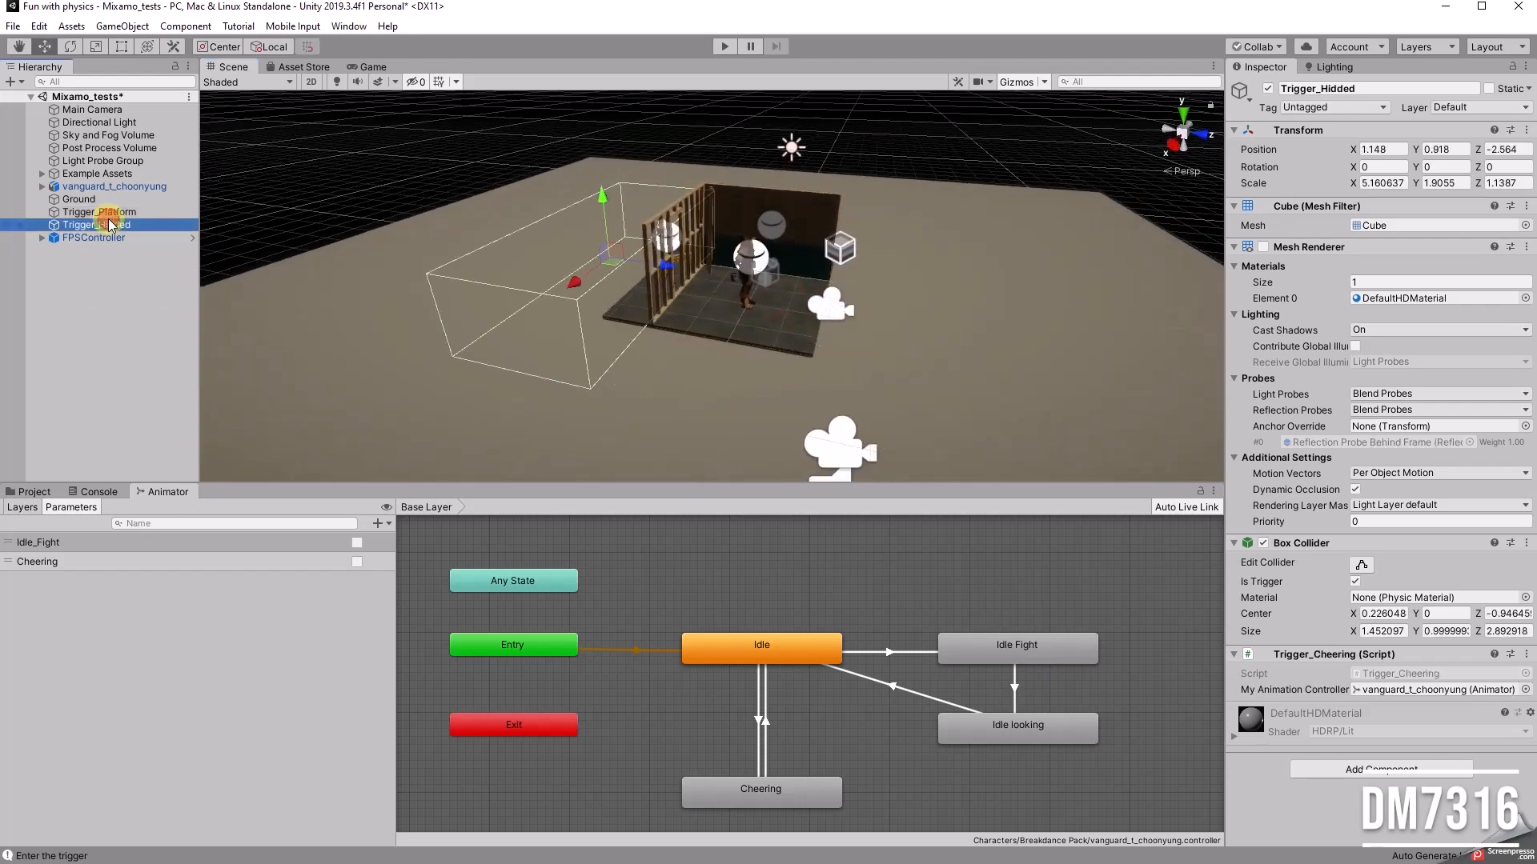
left_click_drag(515, 266, 800, 247, "alt")
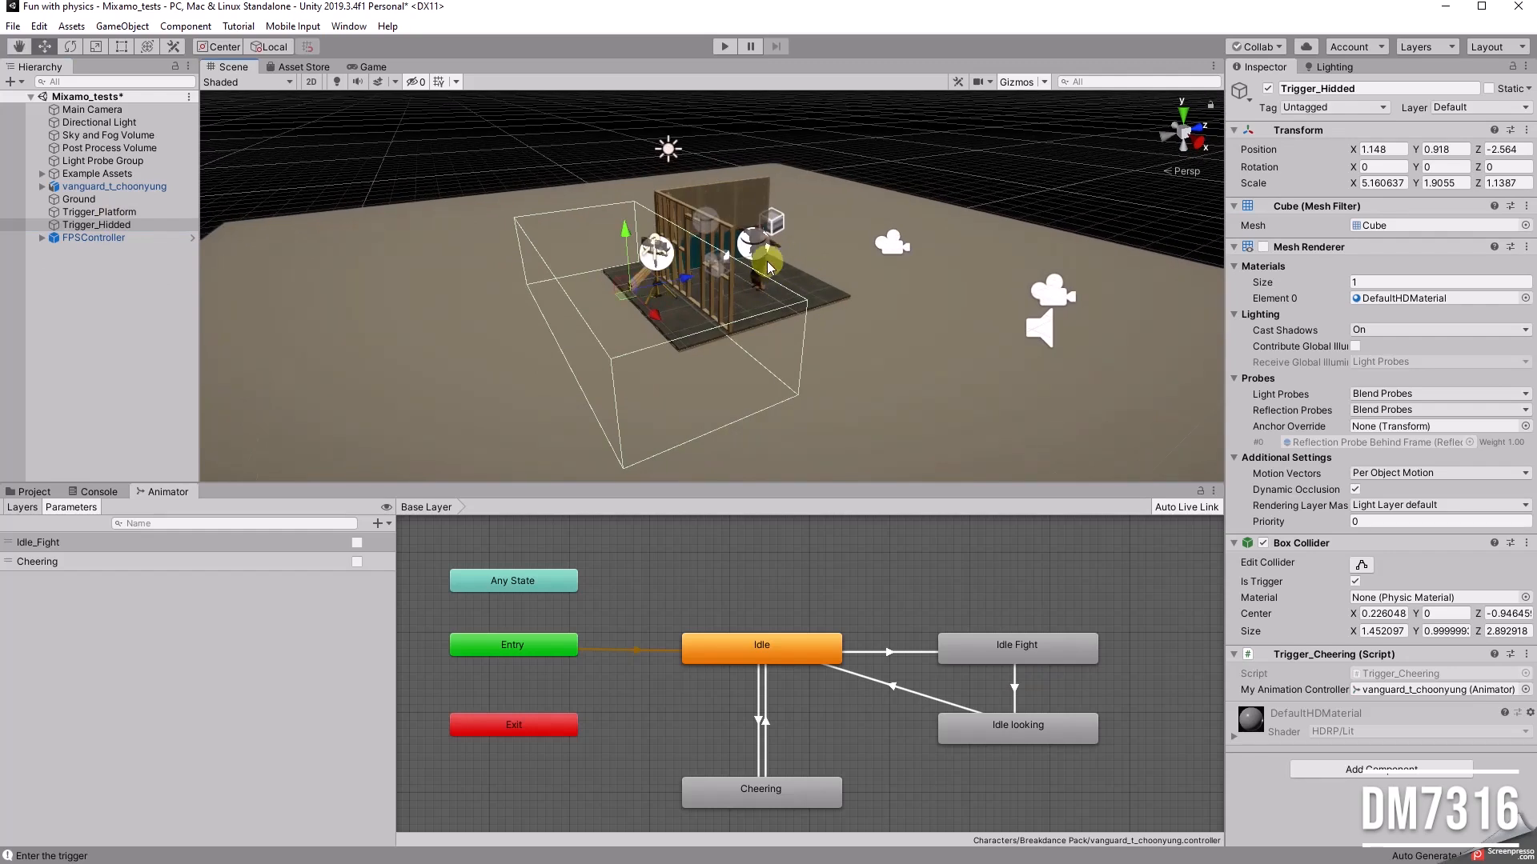
left_click_drag(926, 281, 639, 286, "alt")
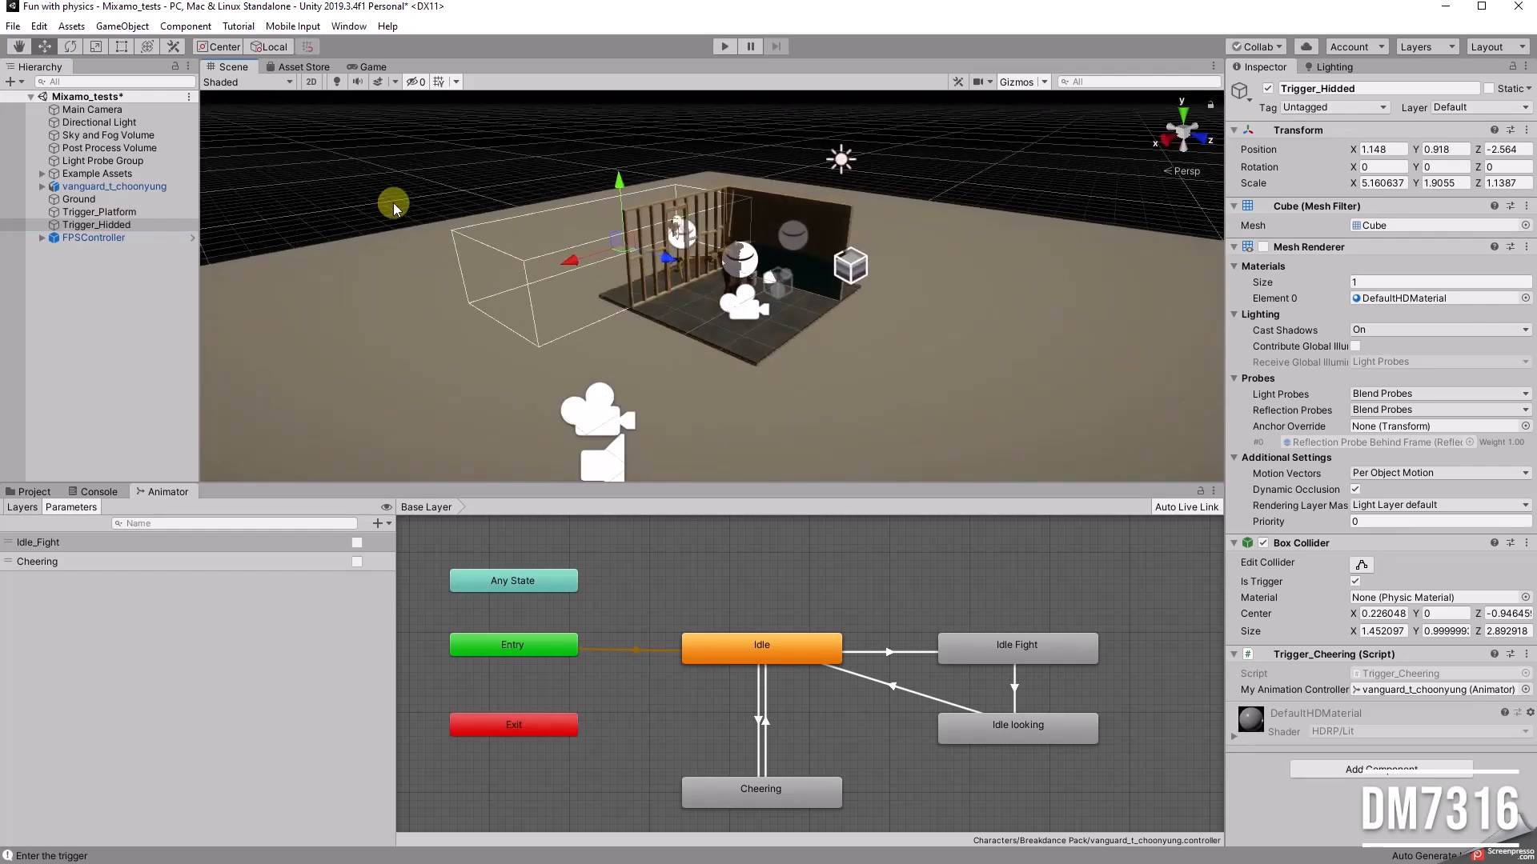
Step: Open the samplescene scene and place the Soldier model from Assets/Characters on the platform at about X 2.3, Z 0.25
left_click(14, 29)
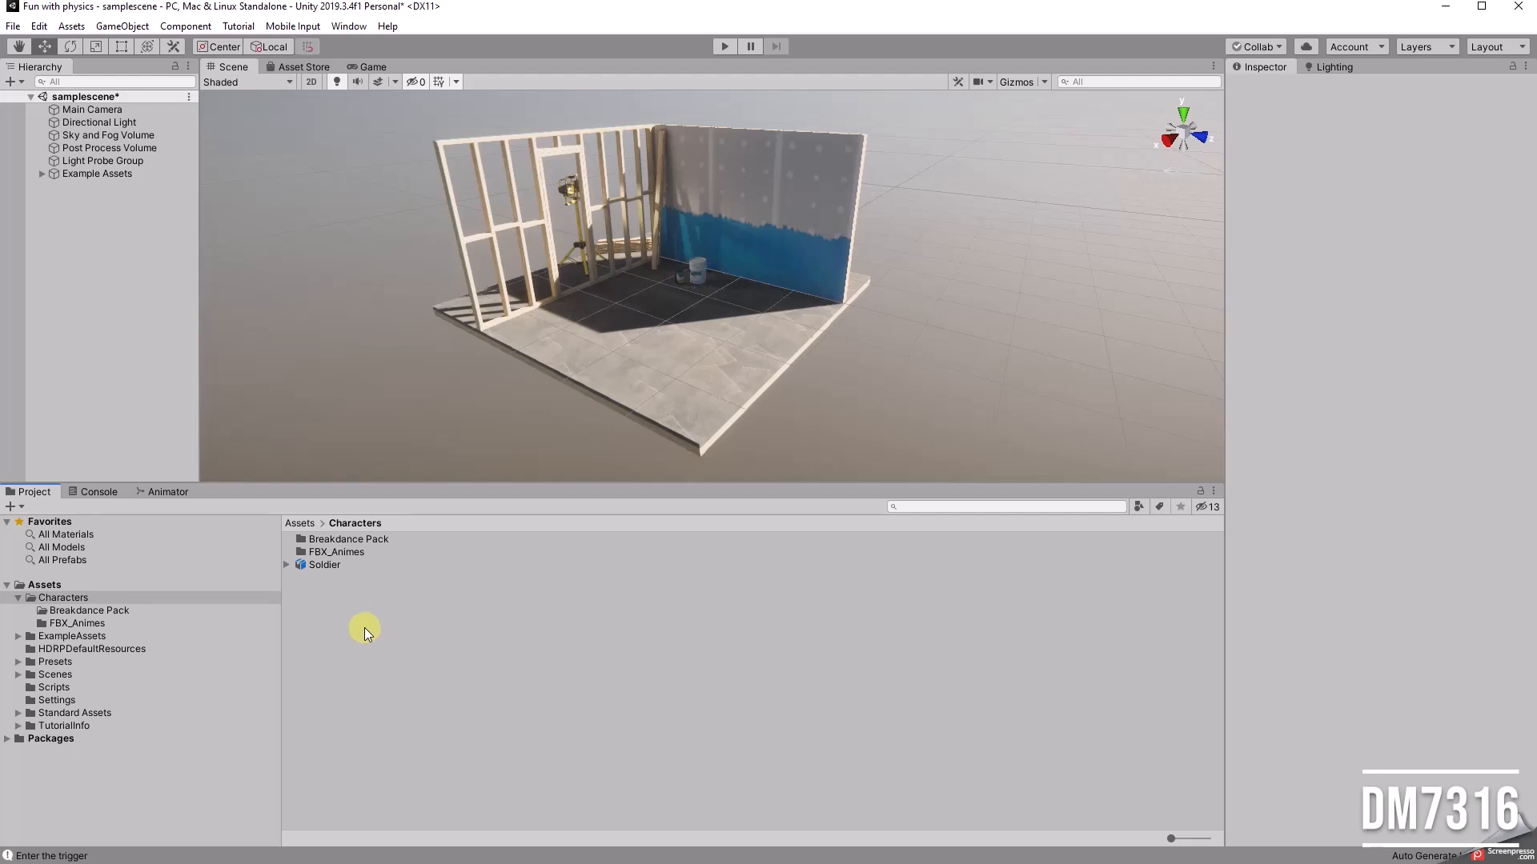
left_click(323, 564)
left_click_drag(339, 565, 669, 342)
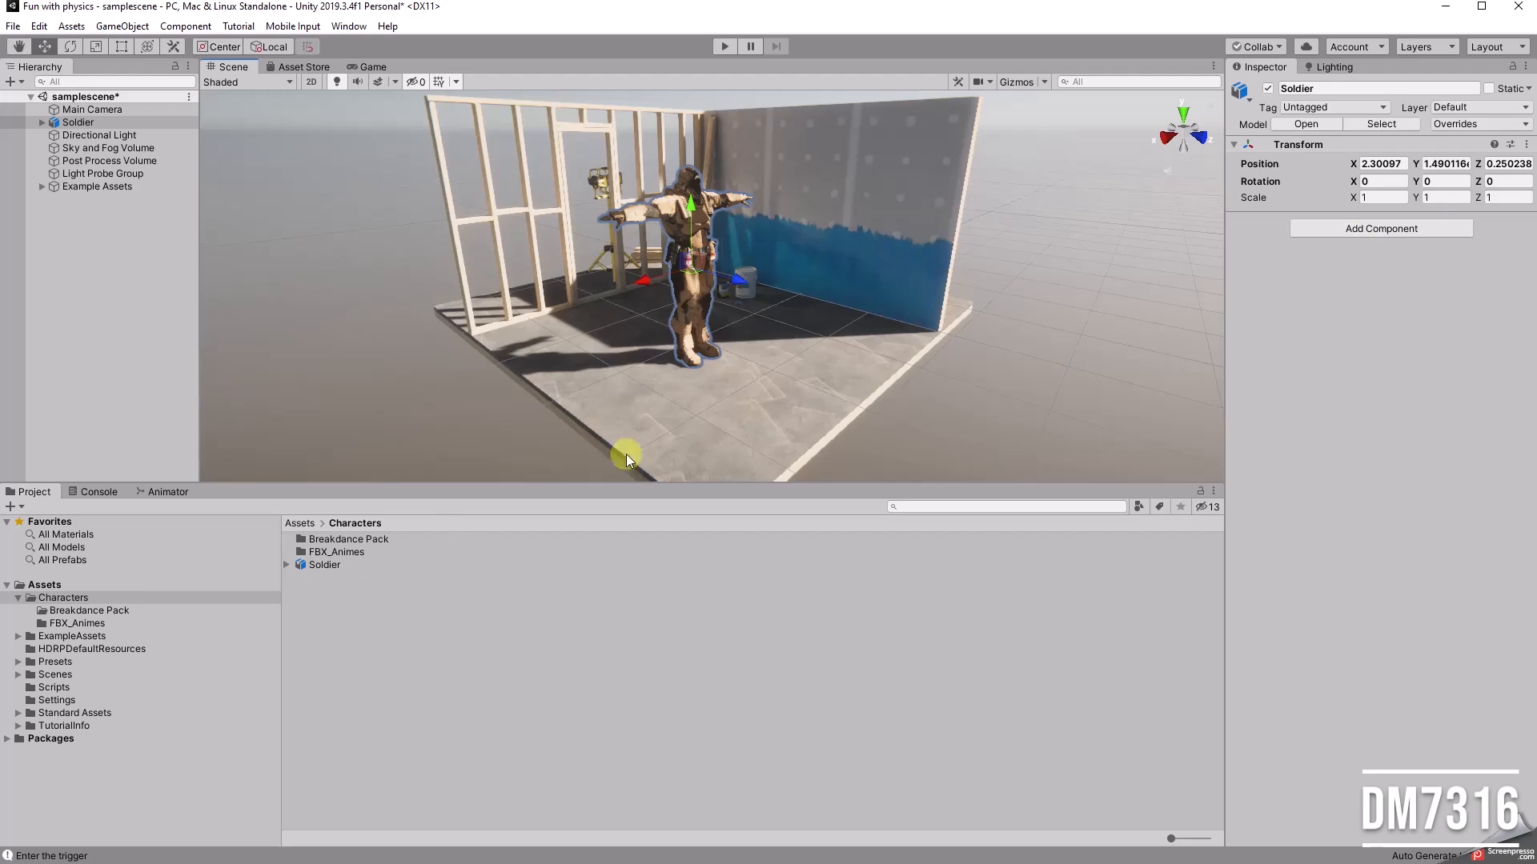
Step: Expand the Soldier asset's contents and enlarge the asset thumbnails to examine its parts
left_click(288, 565)
left_click_drag(1171, 838, 1193, 837)
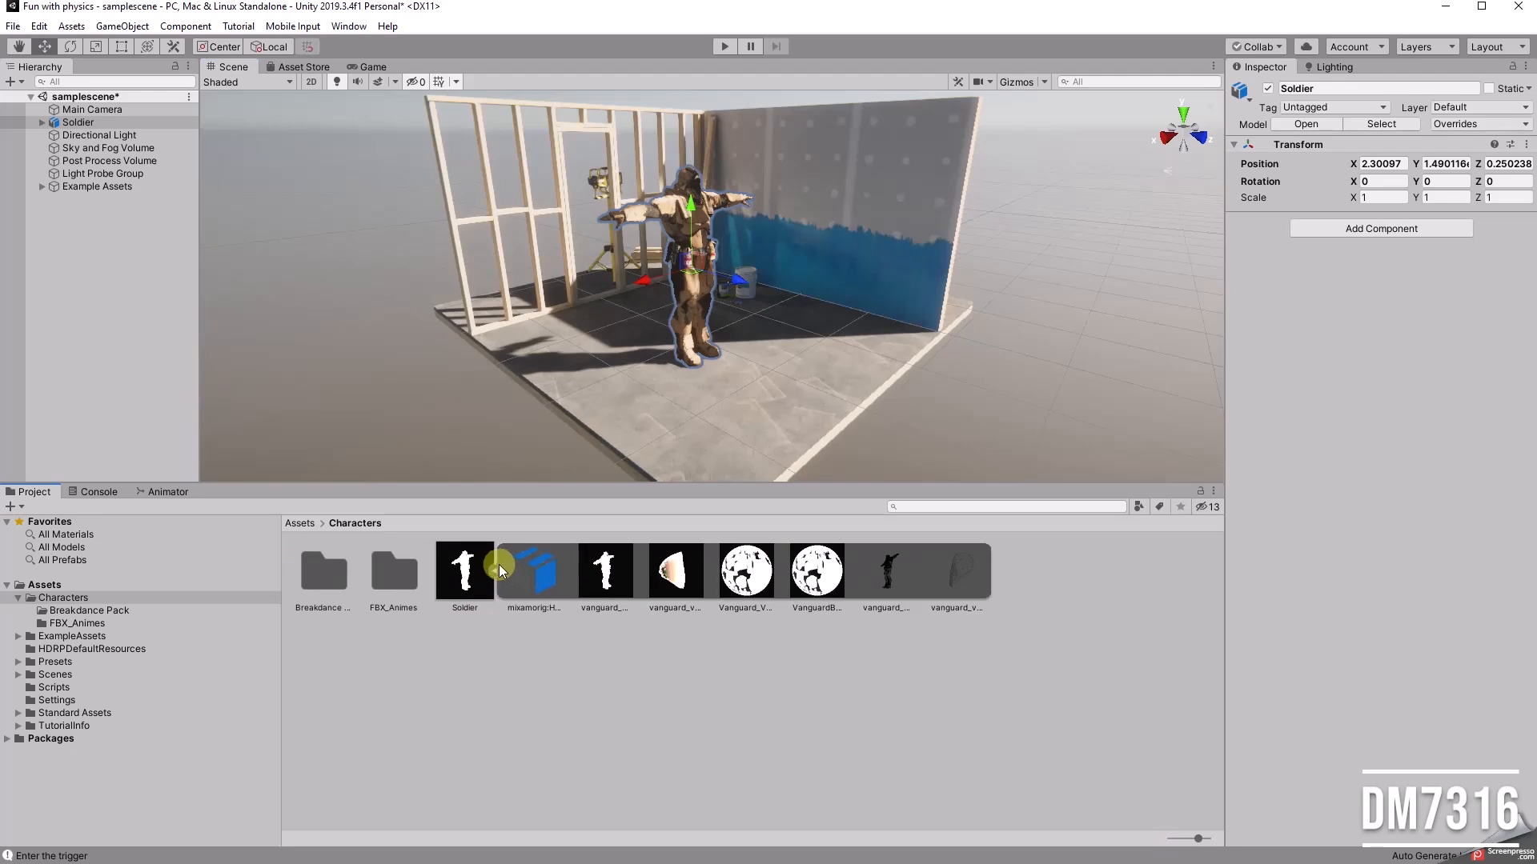
Step: Open the FBX_Animes folder in Assets/Characters and examine the animation clips inside its FBX files
left_click(493, 566)
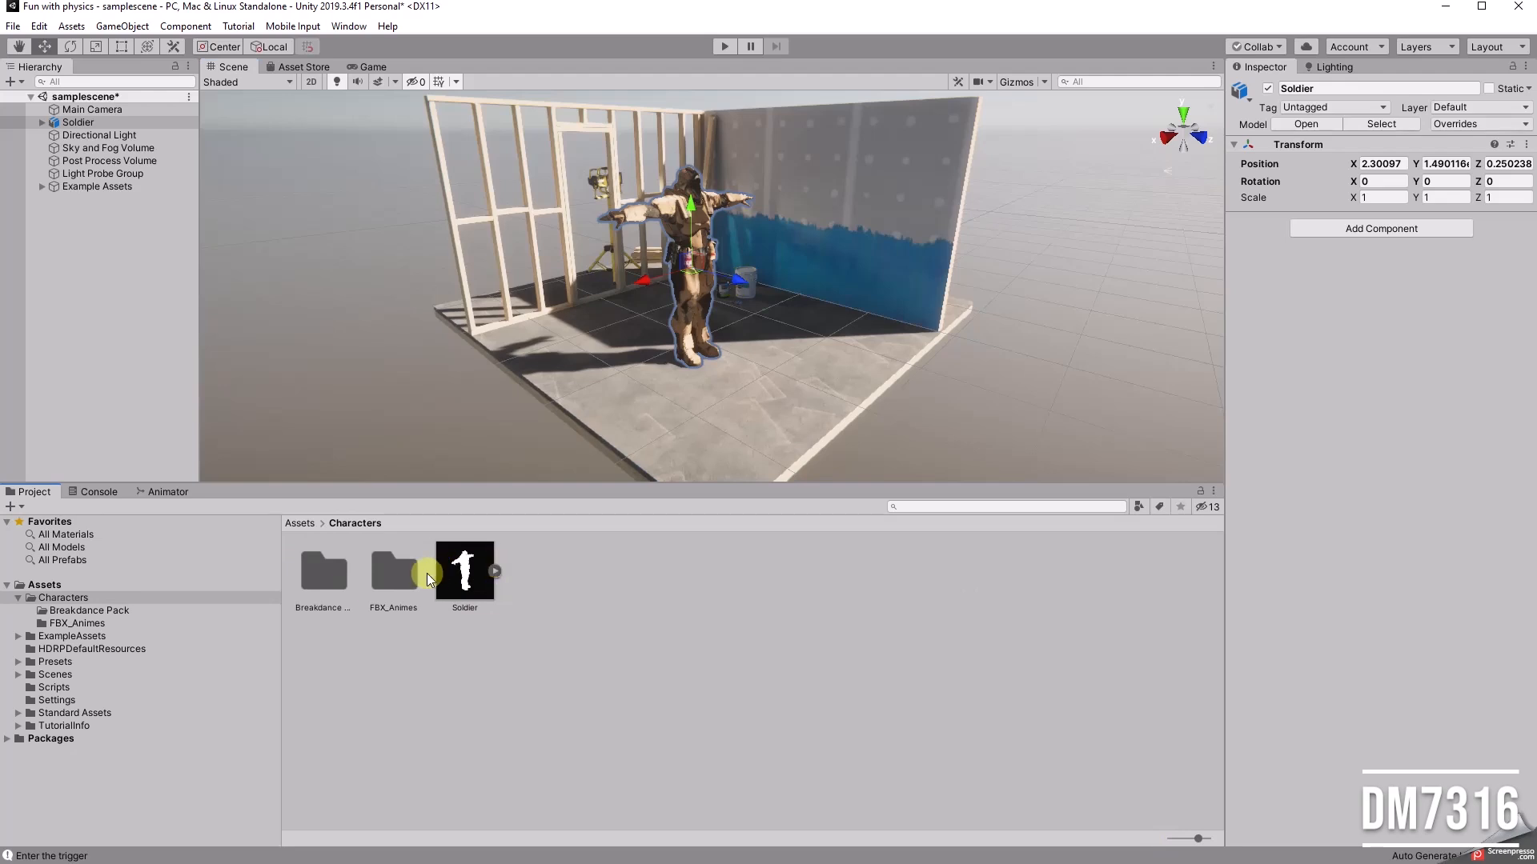
left_click_drag(1197, 838, 1163, 846)
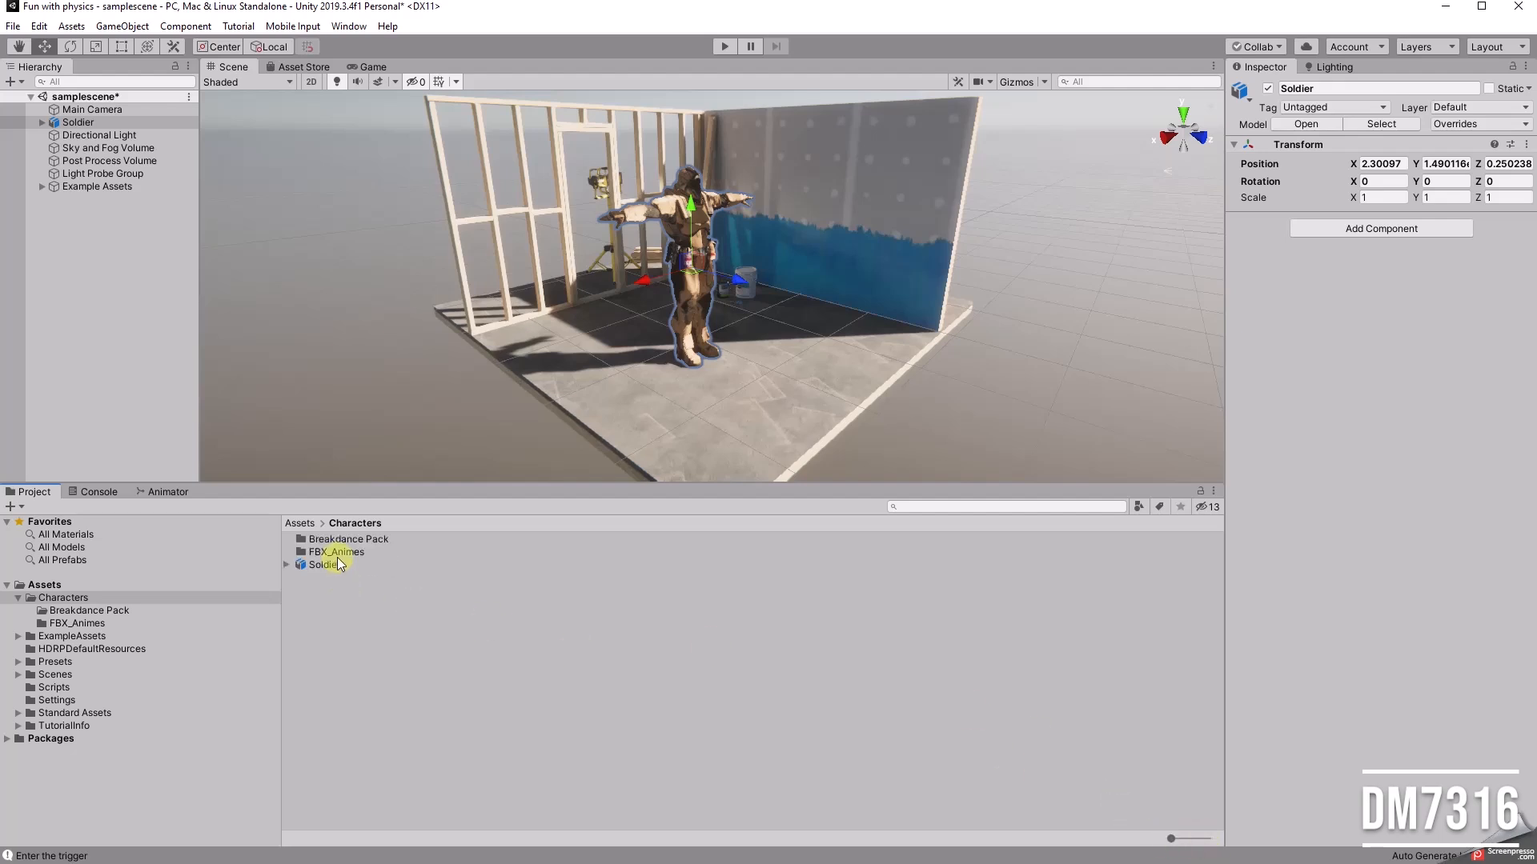
left_click(337, 552)
left_click(337, 552)
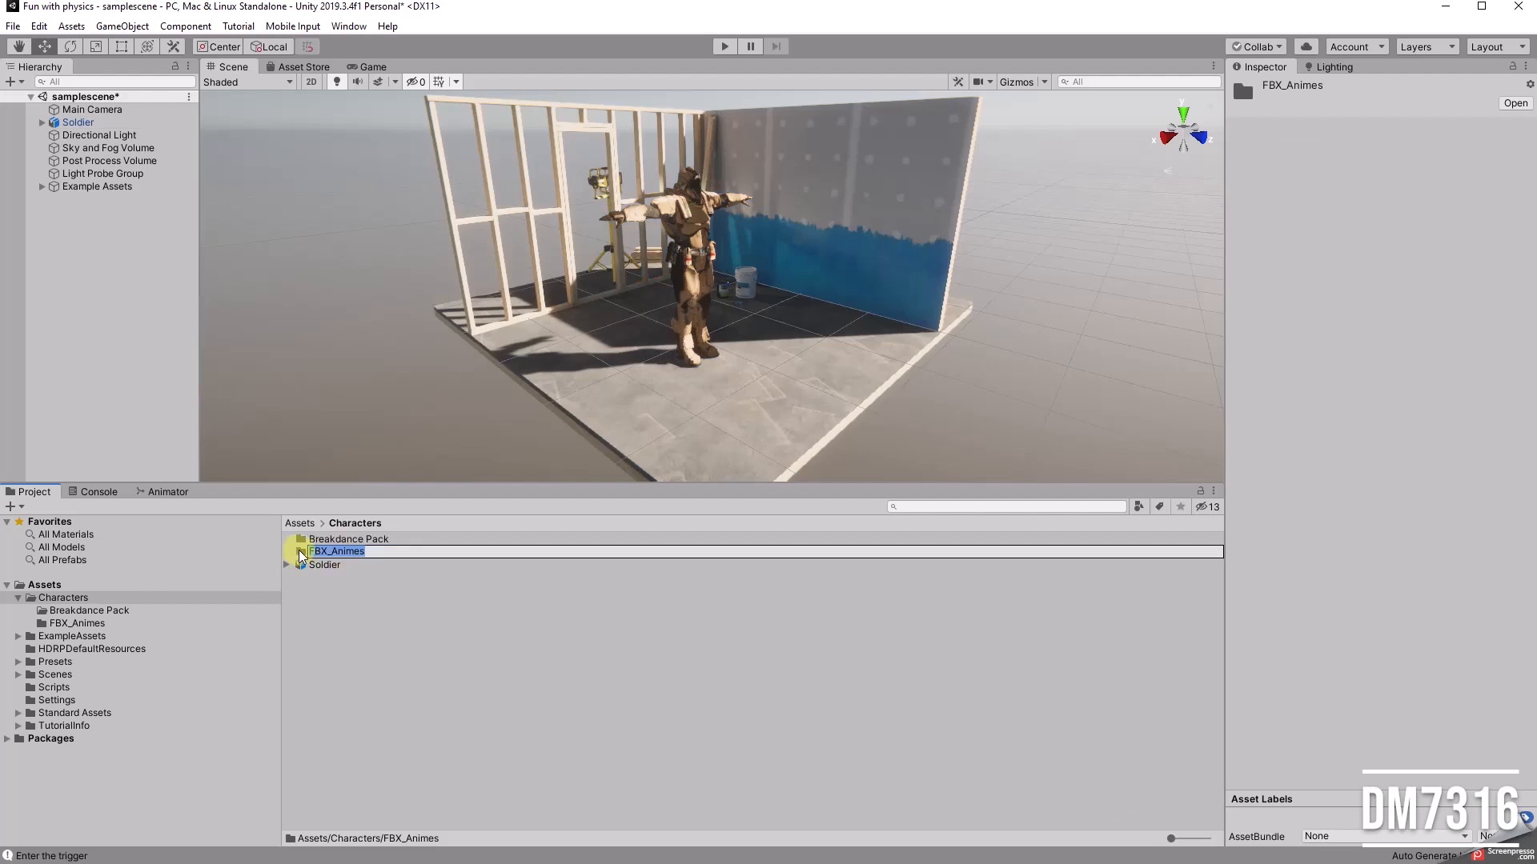
left_click(300, 553)
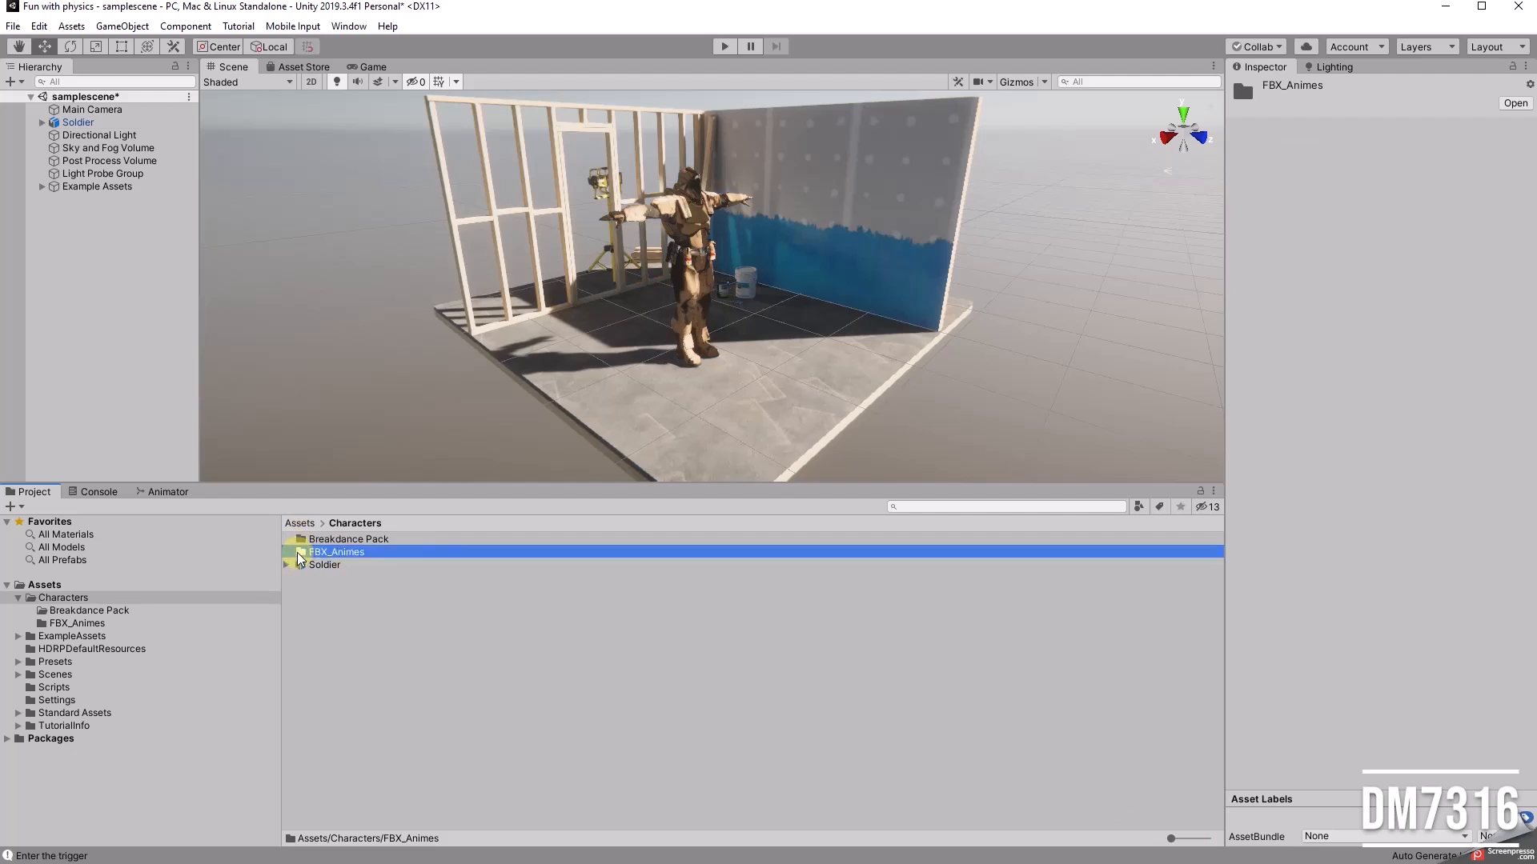
double_click(298, 555)
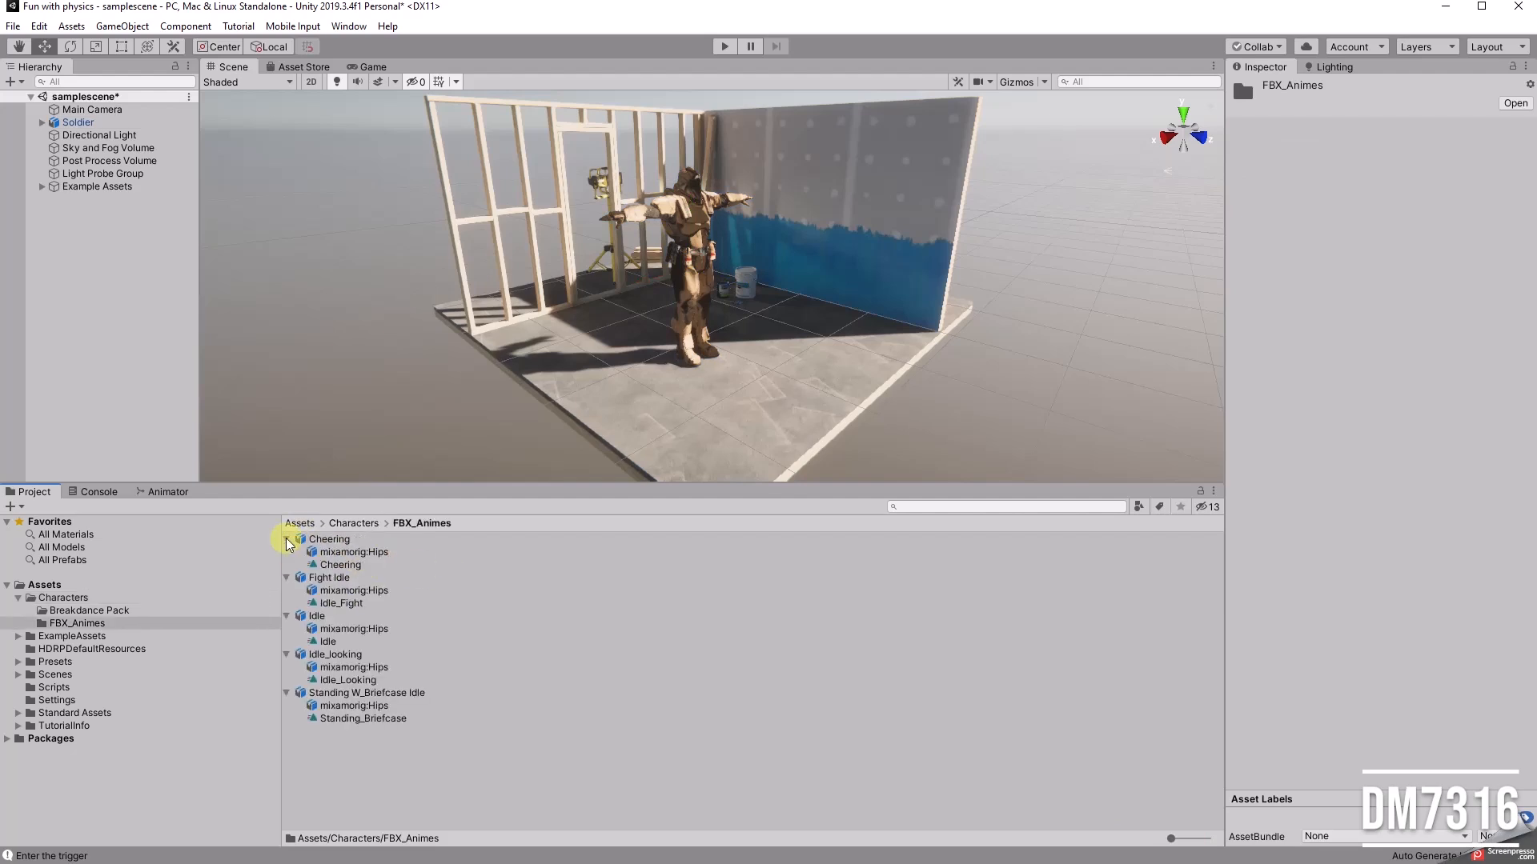
left_click(286, 539)
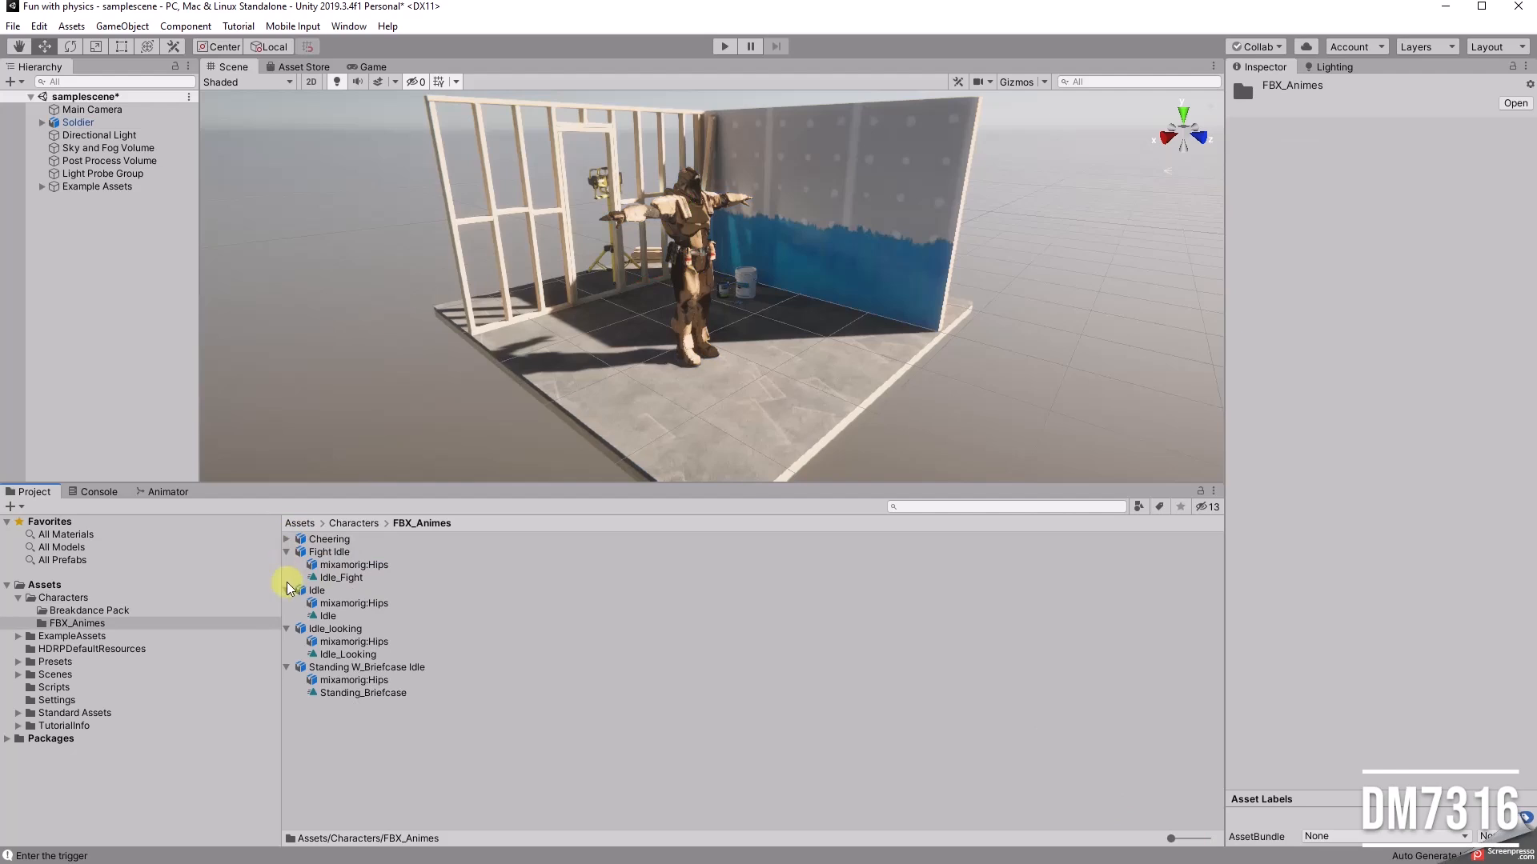
left_click_drag(1170, 838, 1201, 841)
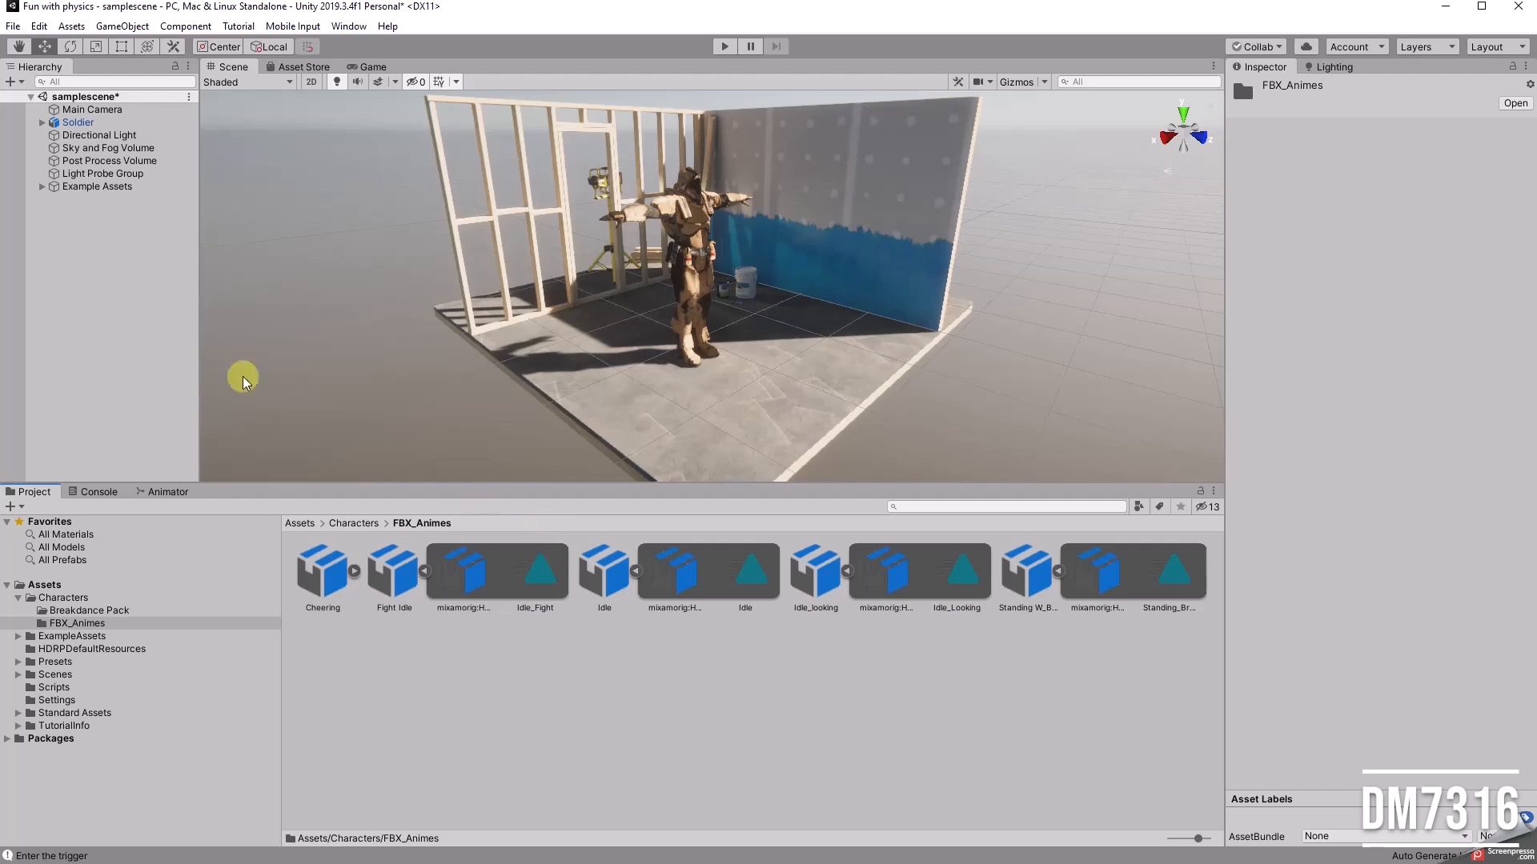
Step: Apply the Idle_Fight clip directly to the Soldier in the scene and test it in Play mode
left_click(78, 123)
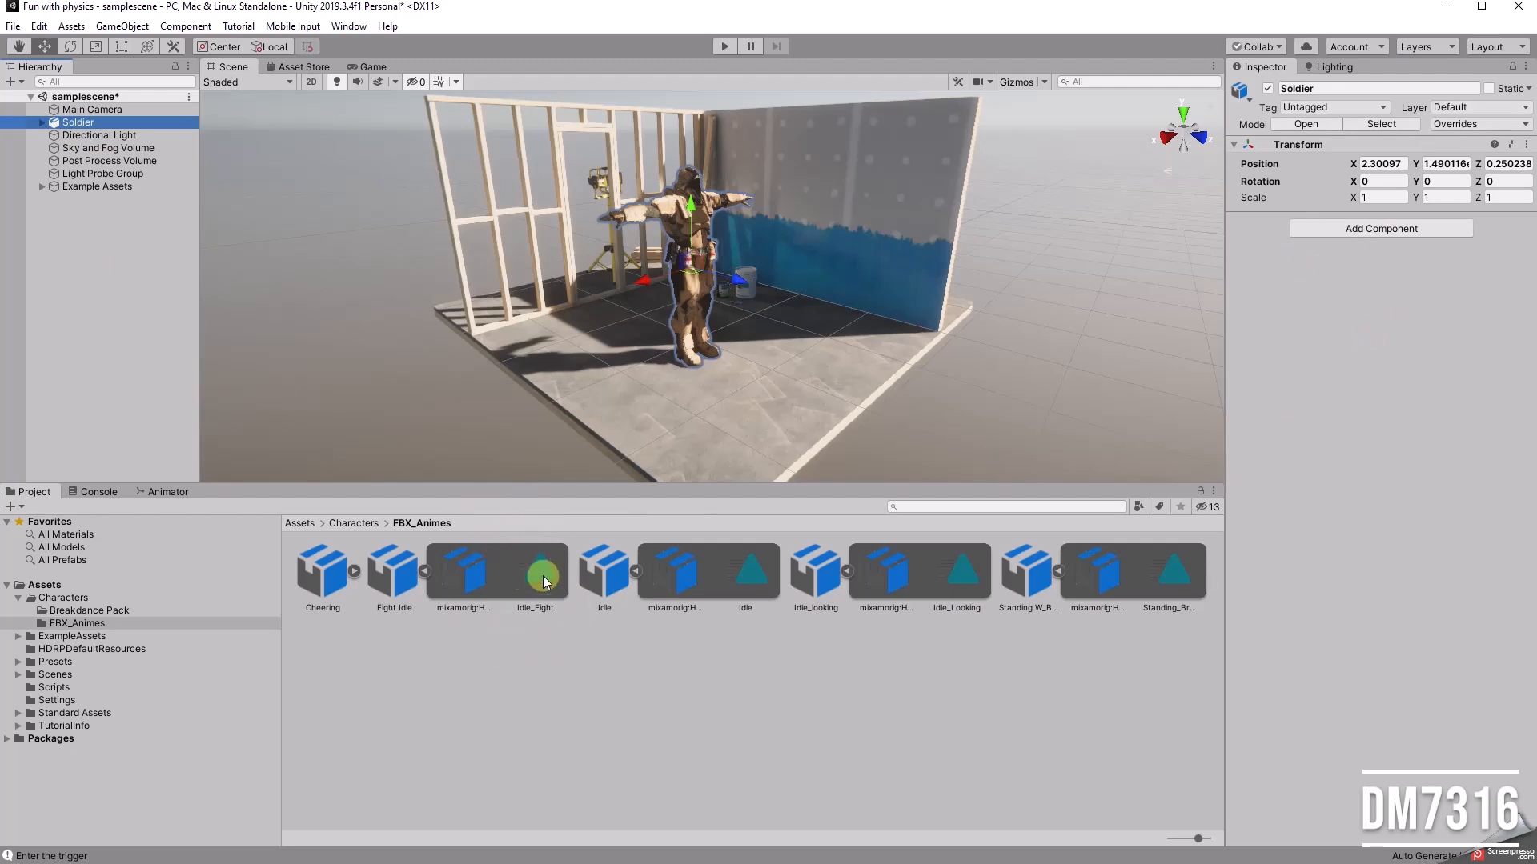
left_click_drag(539, 576, 77, 128)
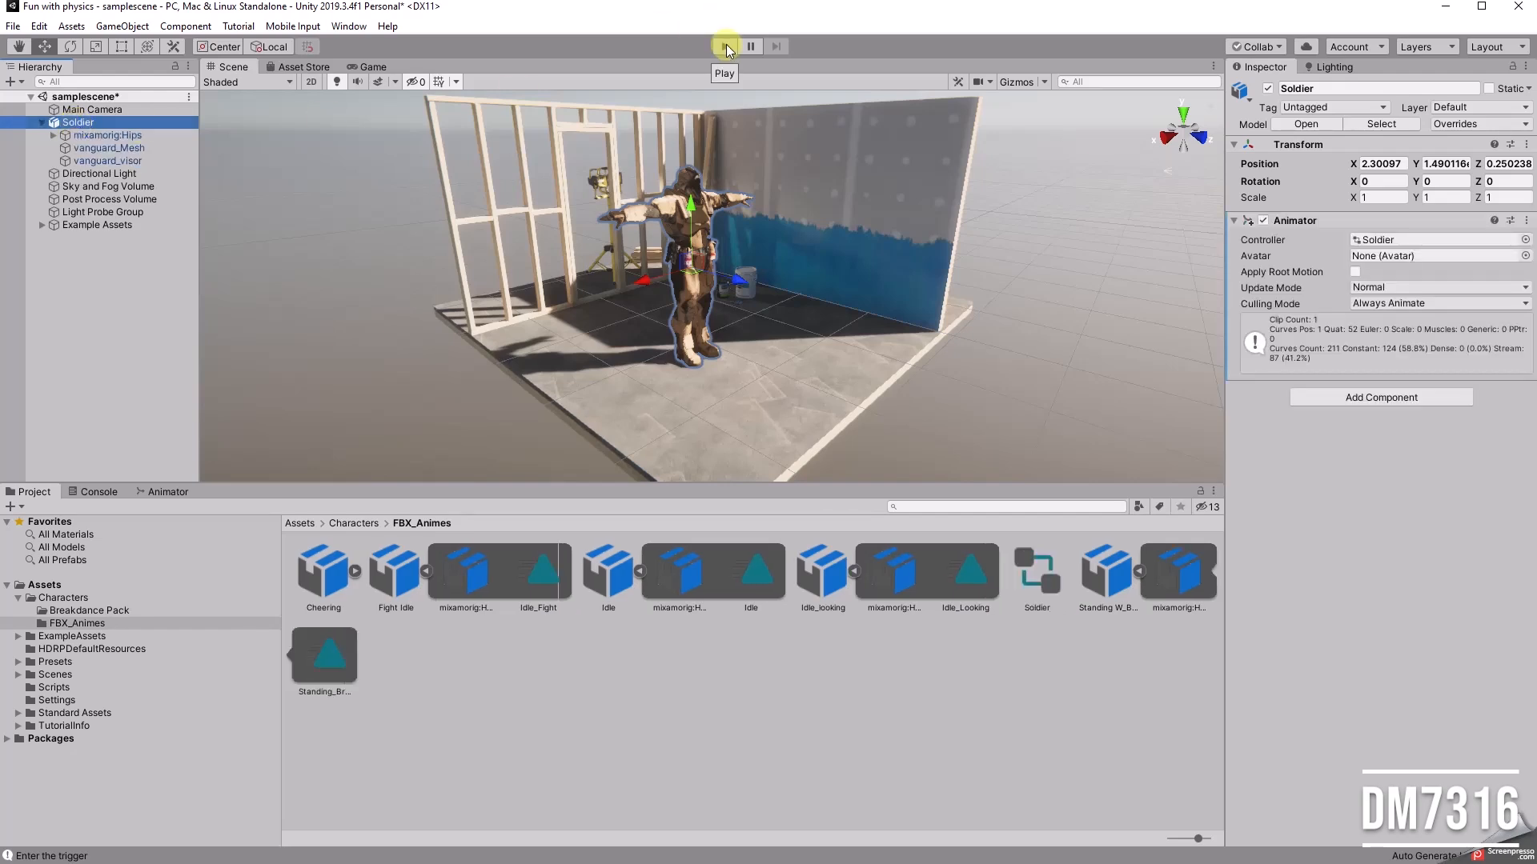
left_click(726, 47)
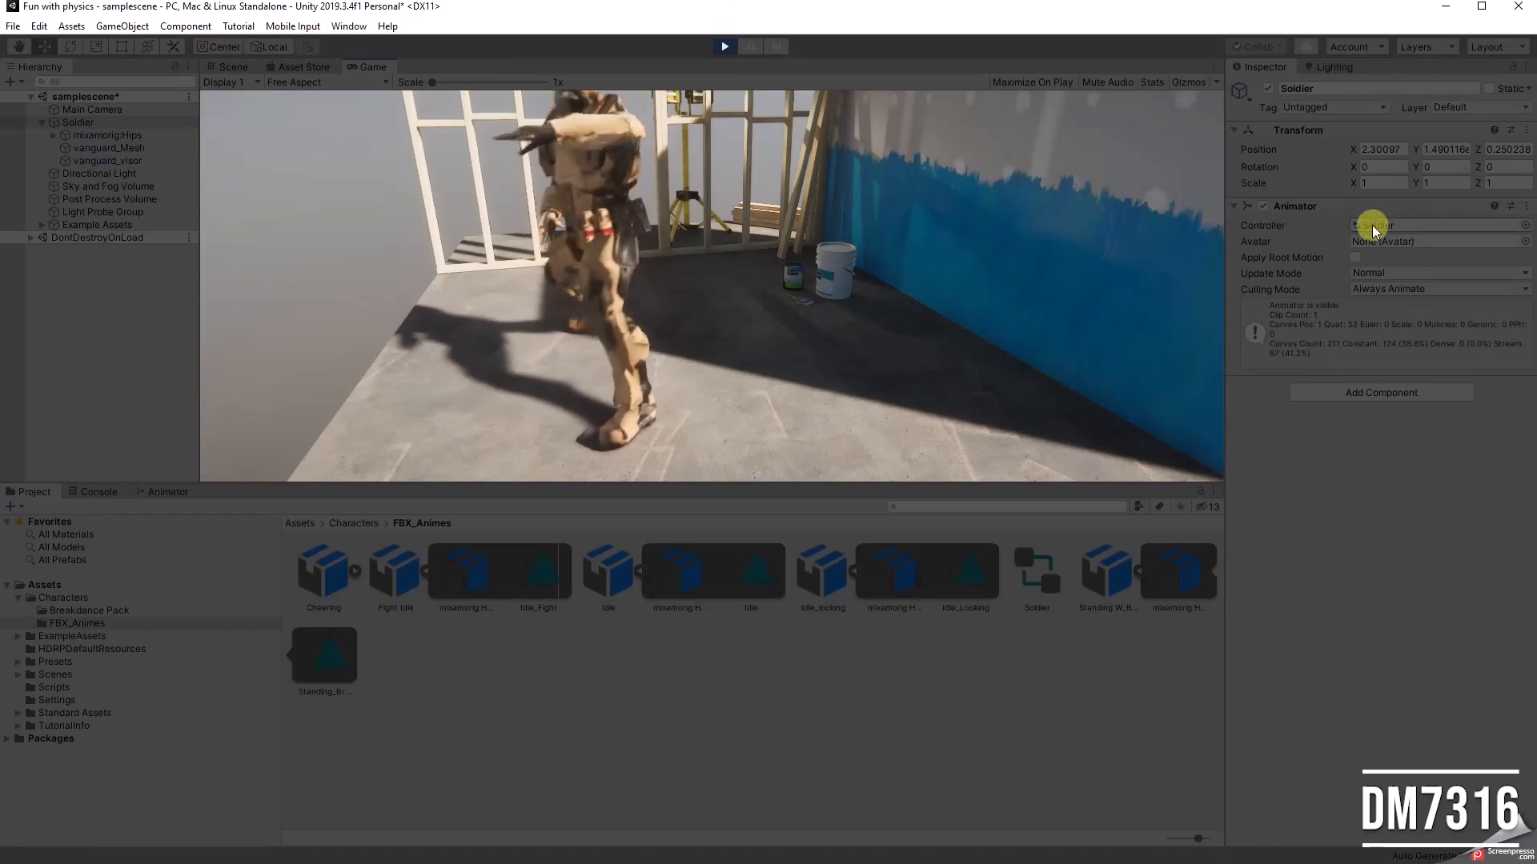
left_click(728, 45)
Step: Show the Soldier's controller graph and place the Idle_Fight state level with Entry
left_click(175, 492)
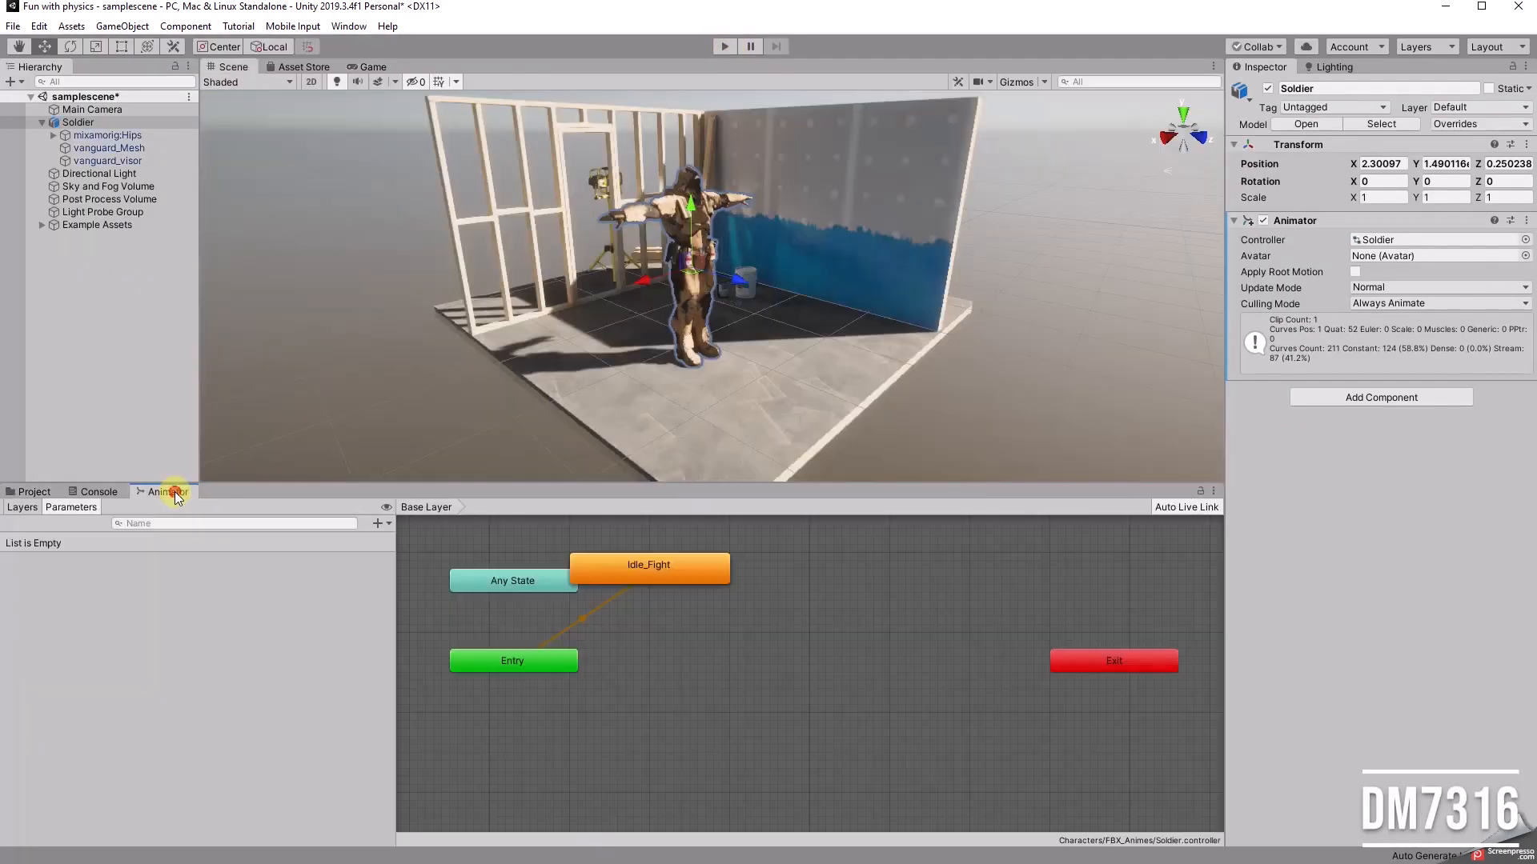
left_click_drag(643, 573, 733, 656)
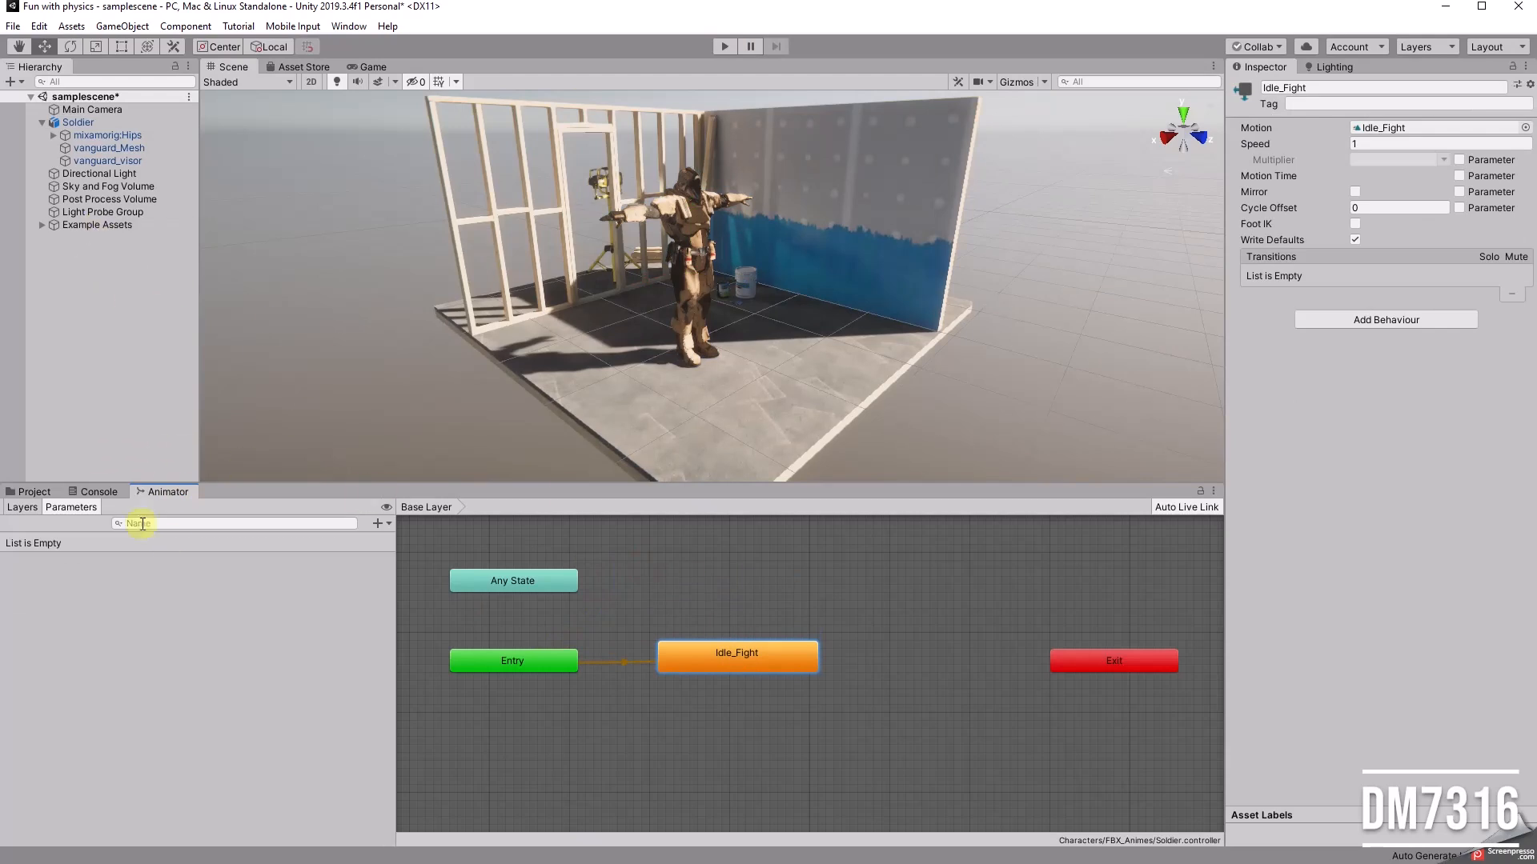
Step: Return to the Characters asset folder and delete the Soldier from the scene
left_click(36, 492)
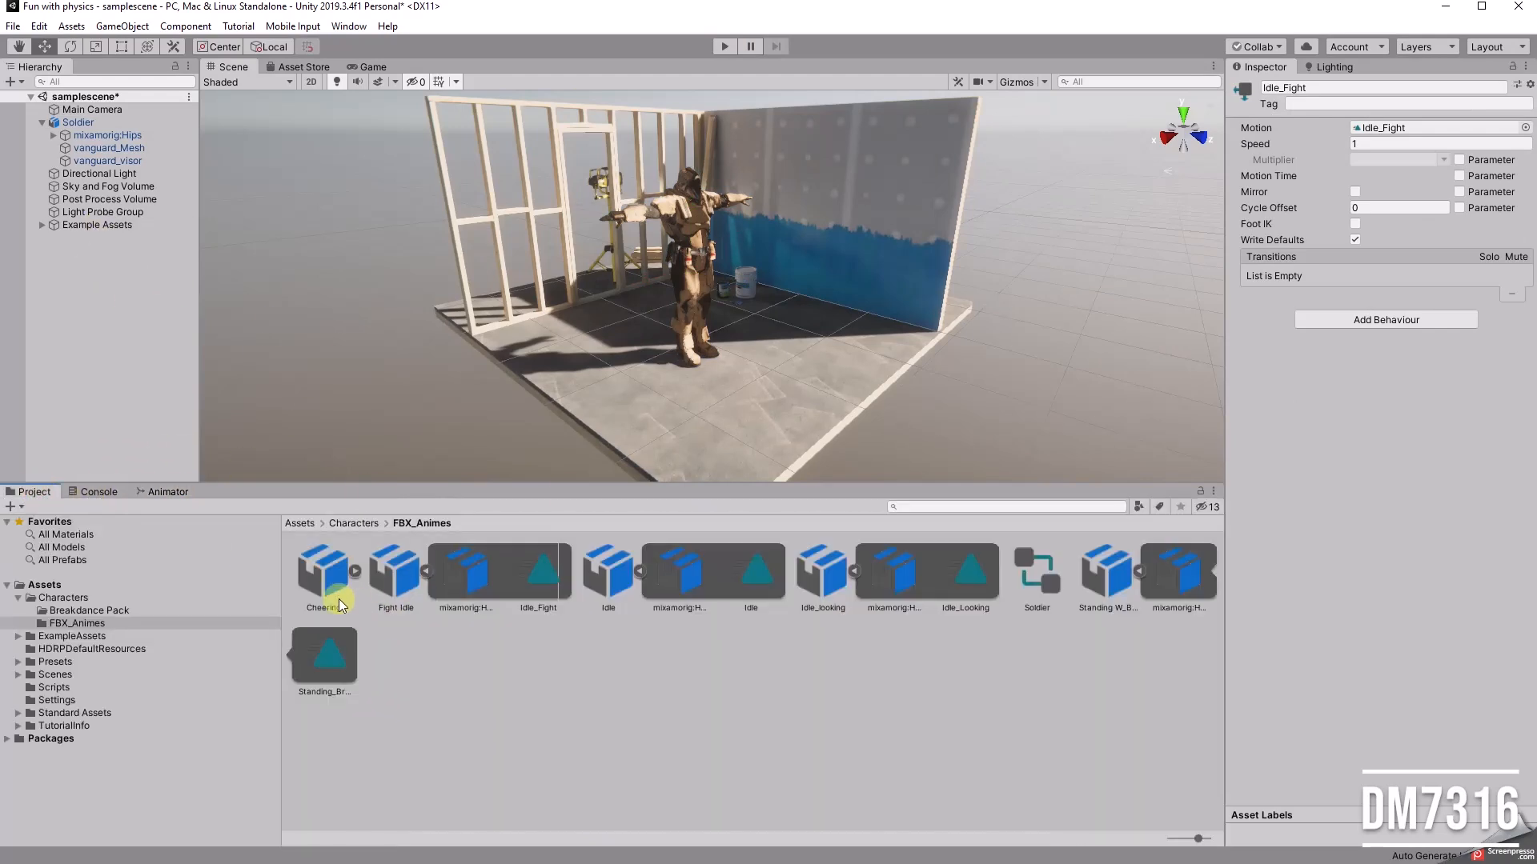
left_click(425, 571)
left_click(63, 598)
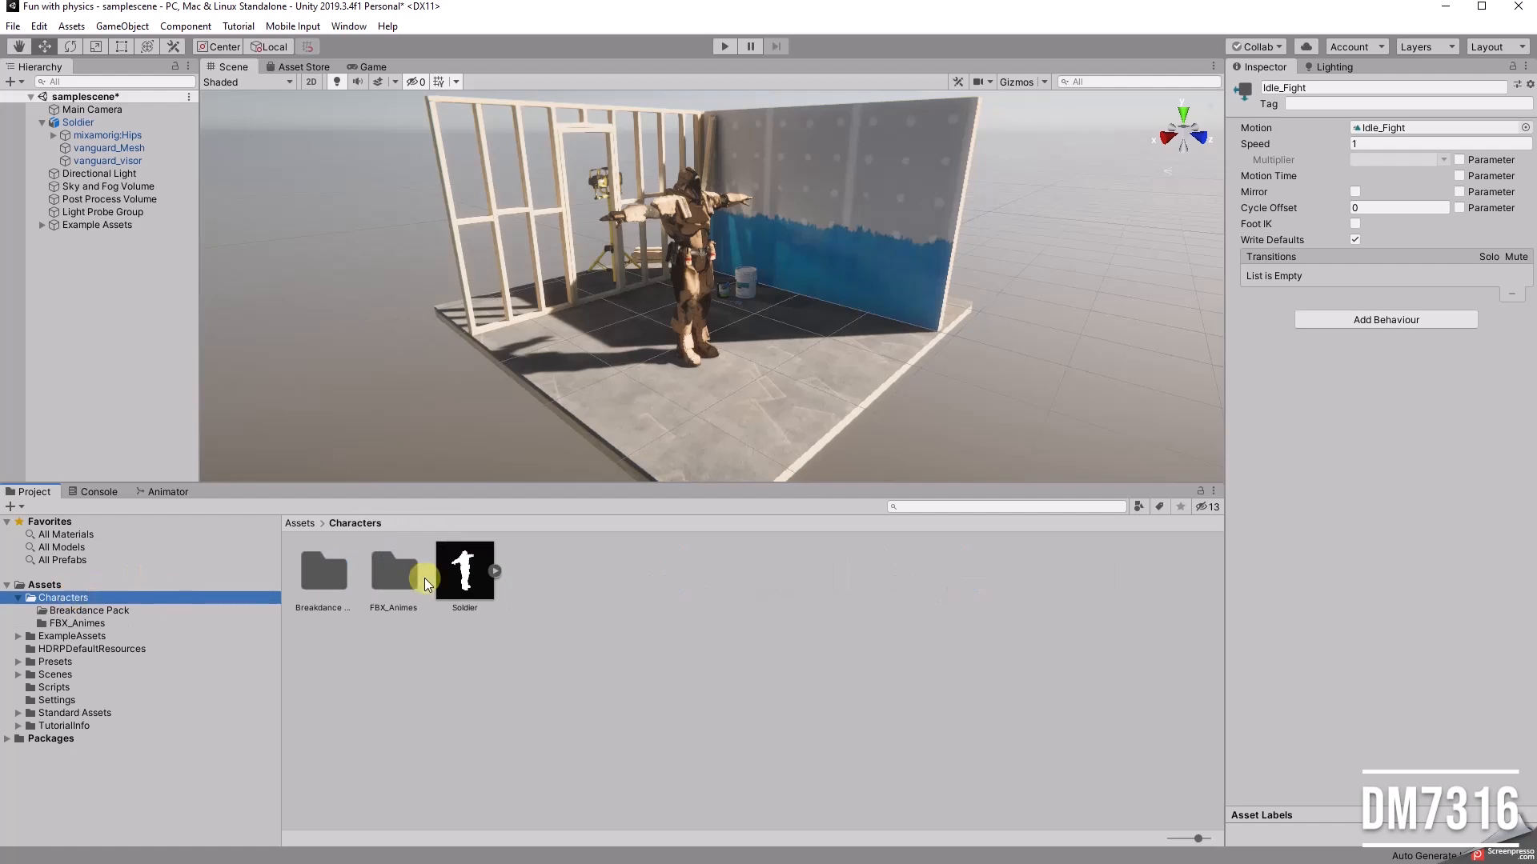
left_click(80, 611)
left_click(77, 623)
left_click(64, 598)
left_click(41, 123)
left_click(79, 123)
key("Delete")
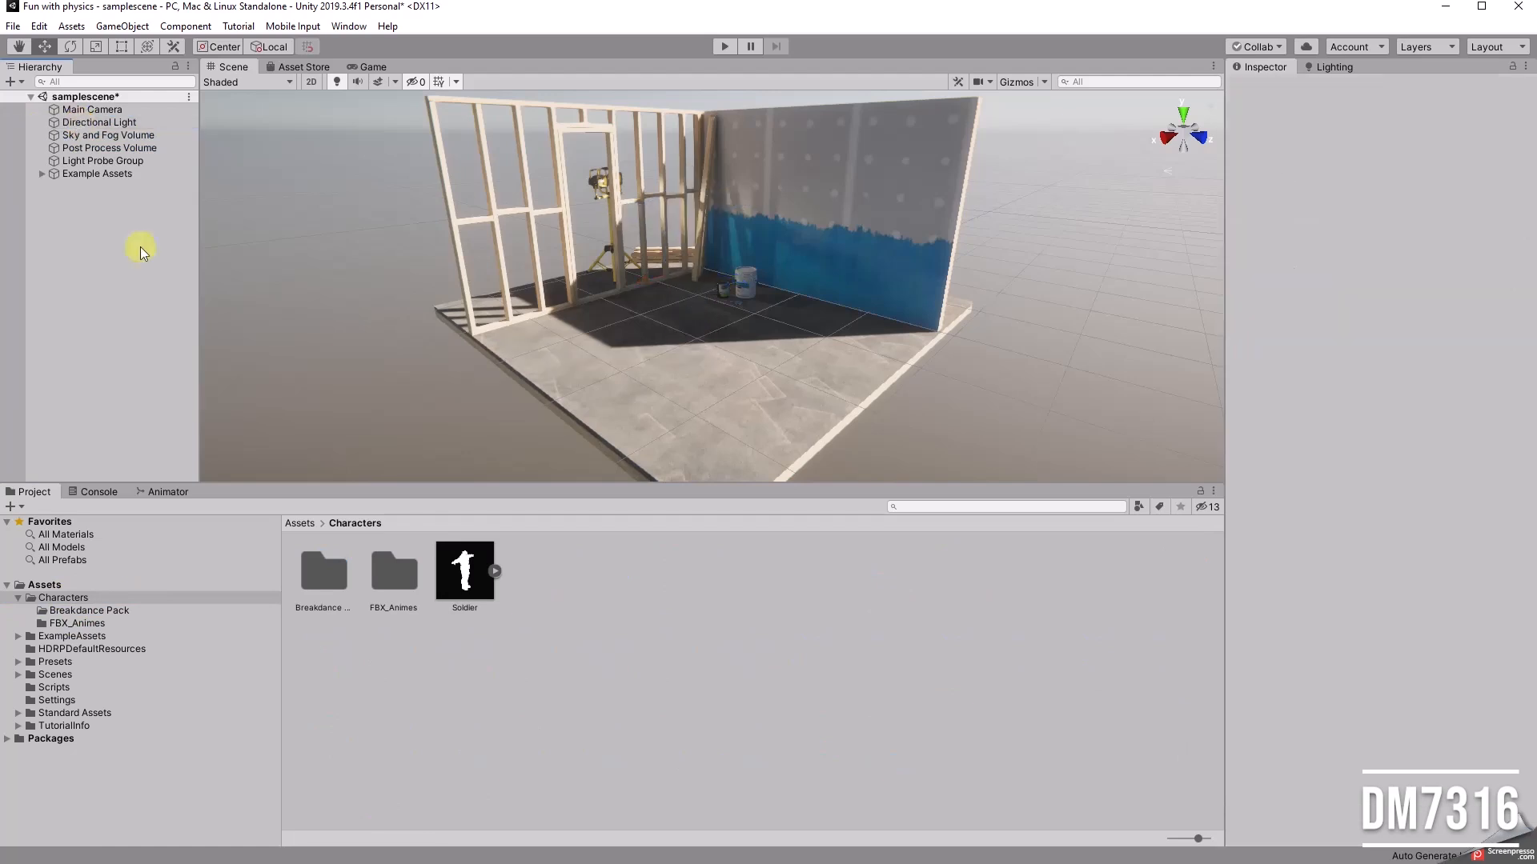
Step: Place the Soldier model on the platform at about X 2.33, Z 0.25 and add an Animator component to it
left_click_drag(474, 569, 693, 367)
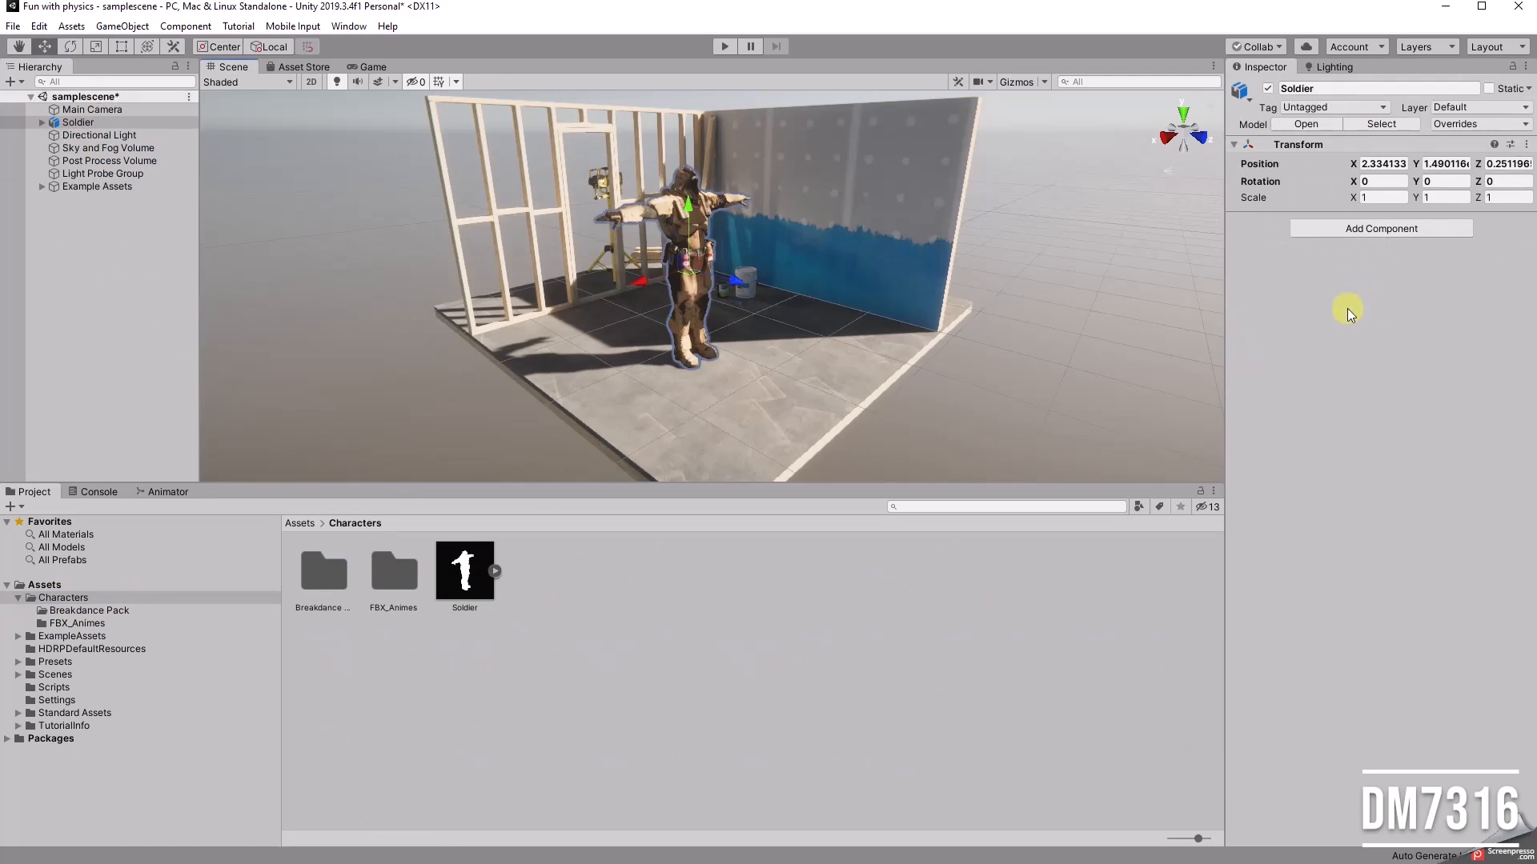
left_click(1358, 230)
type("anim")
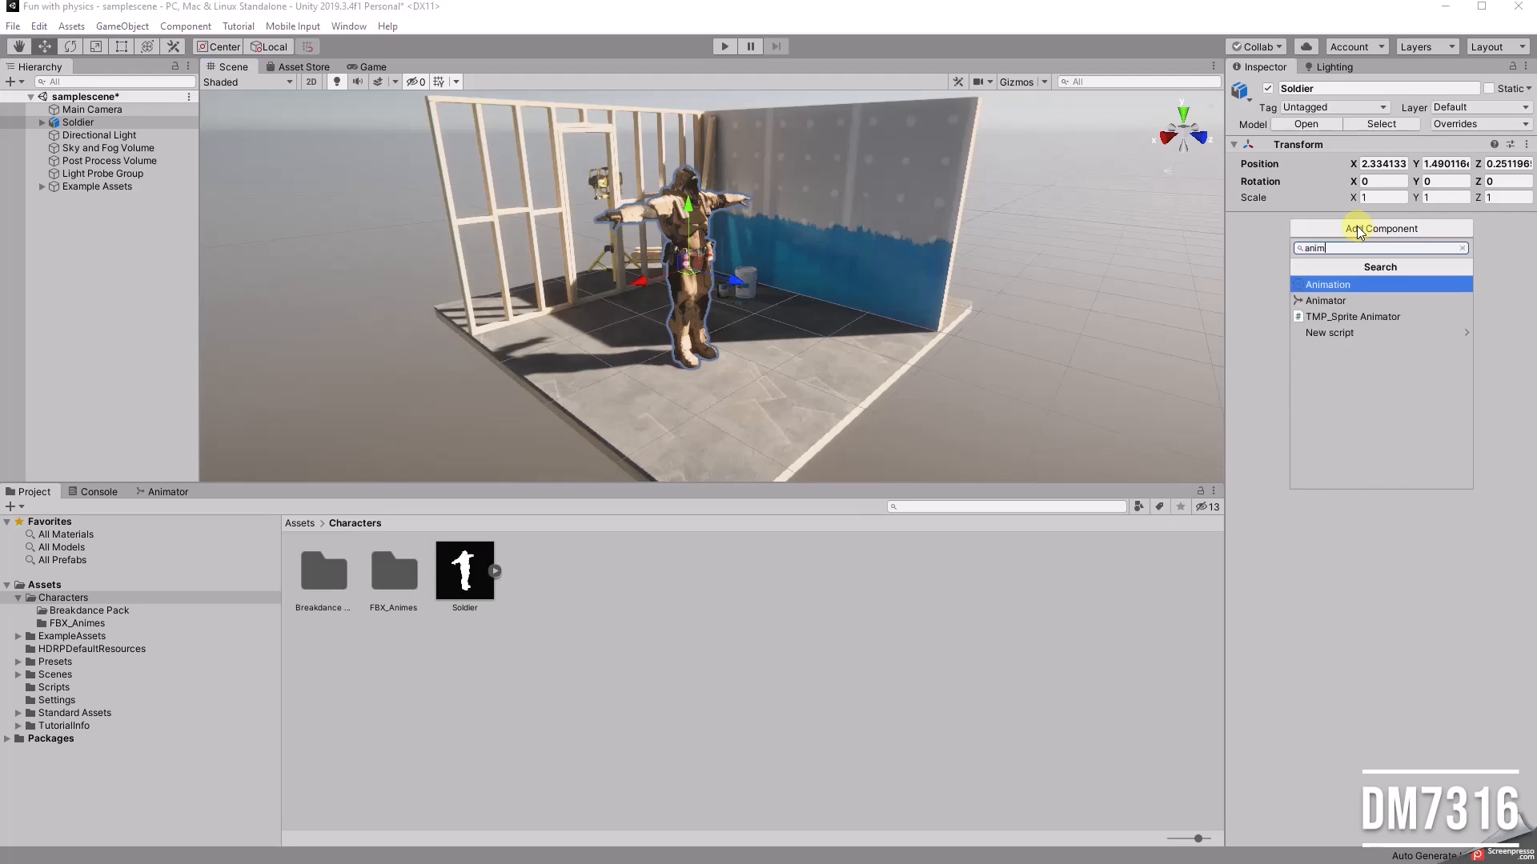
left_click(1356, 301)
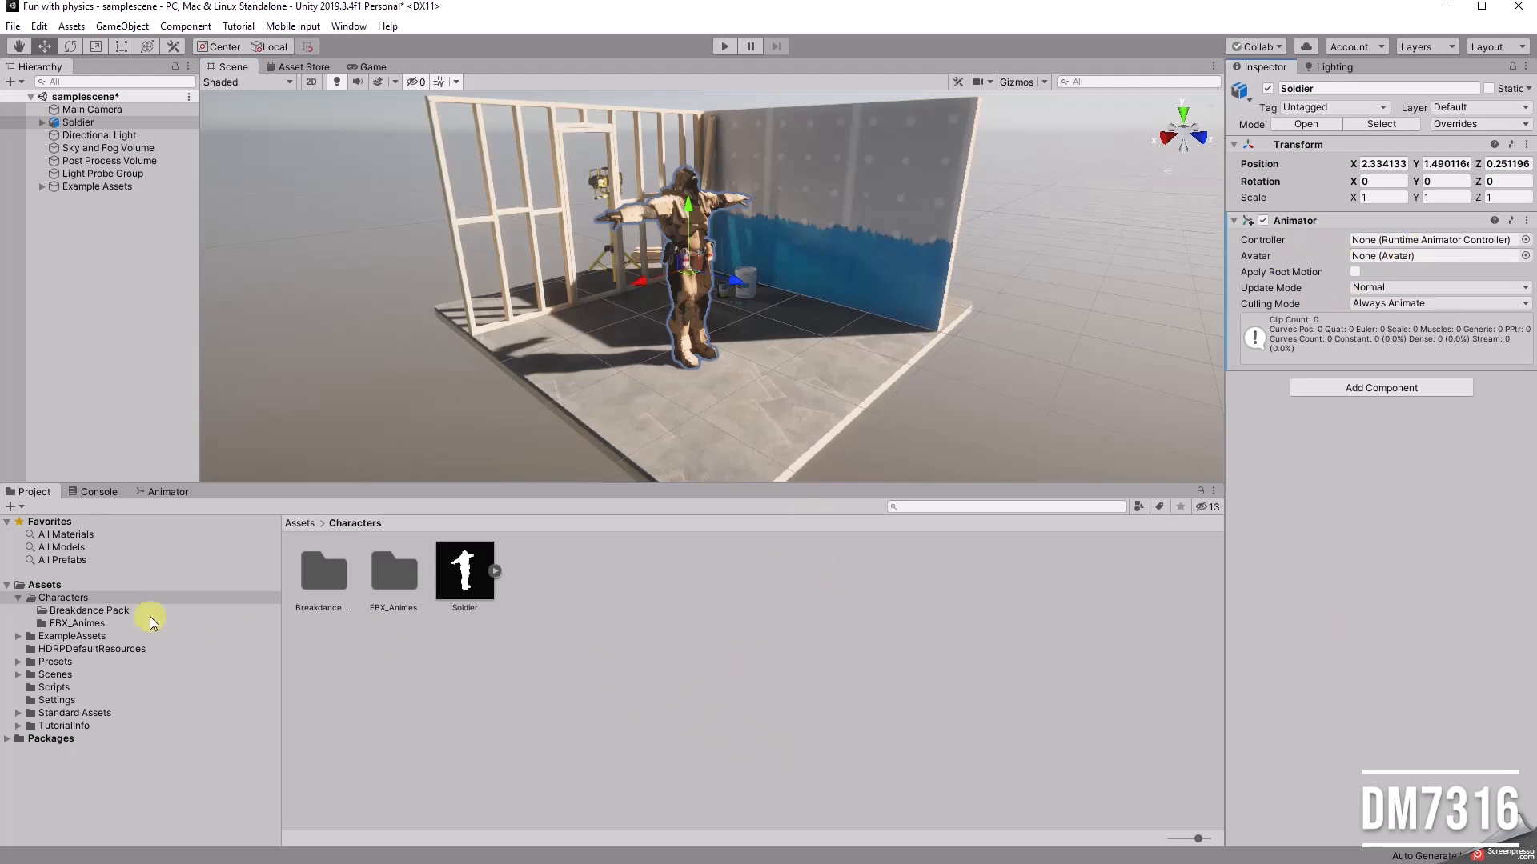
Step: Create an Animator Controller named Soldier_Control in Assets/Characters
left_click(669, 599)
right_click(648, 584)
mouse_move(686, 189)
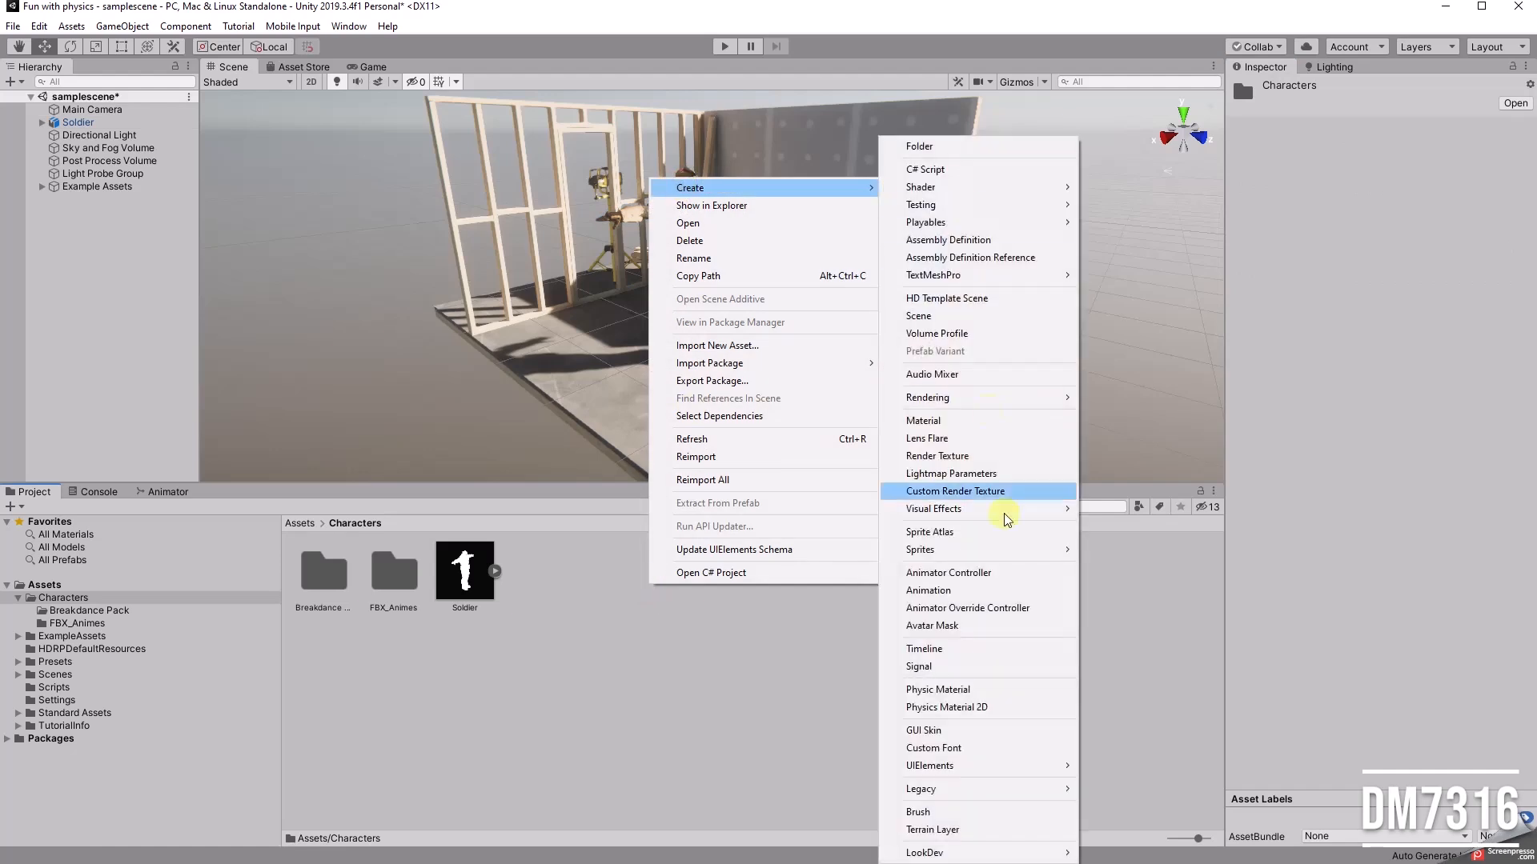
left_click(974, 576)
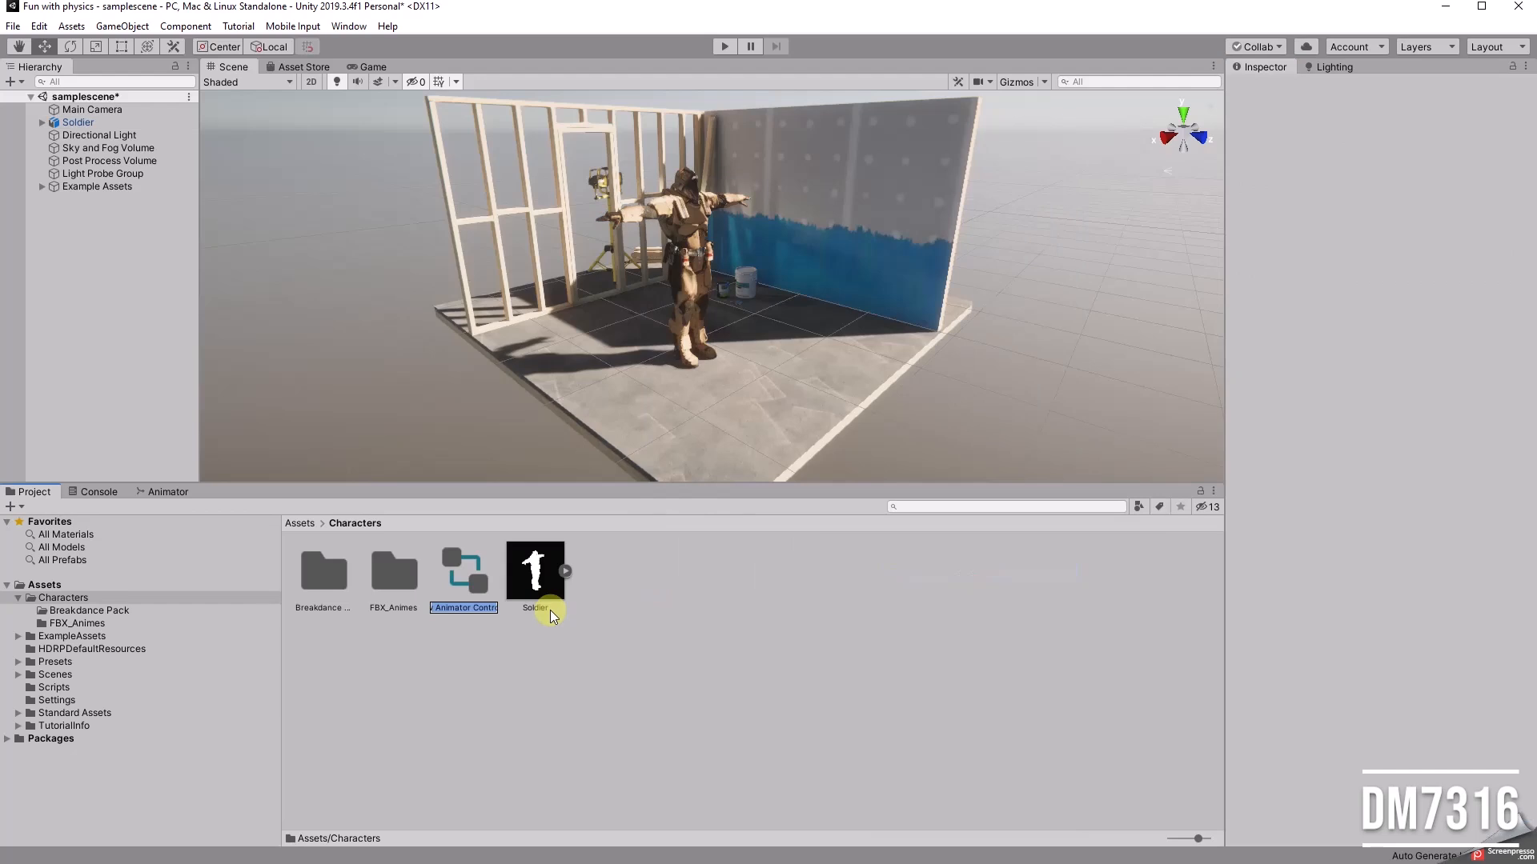
type("Soldier_Control")
key("Return")
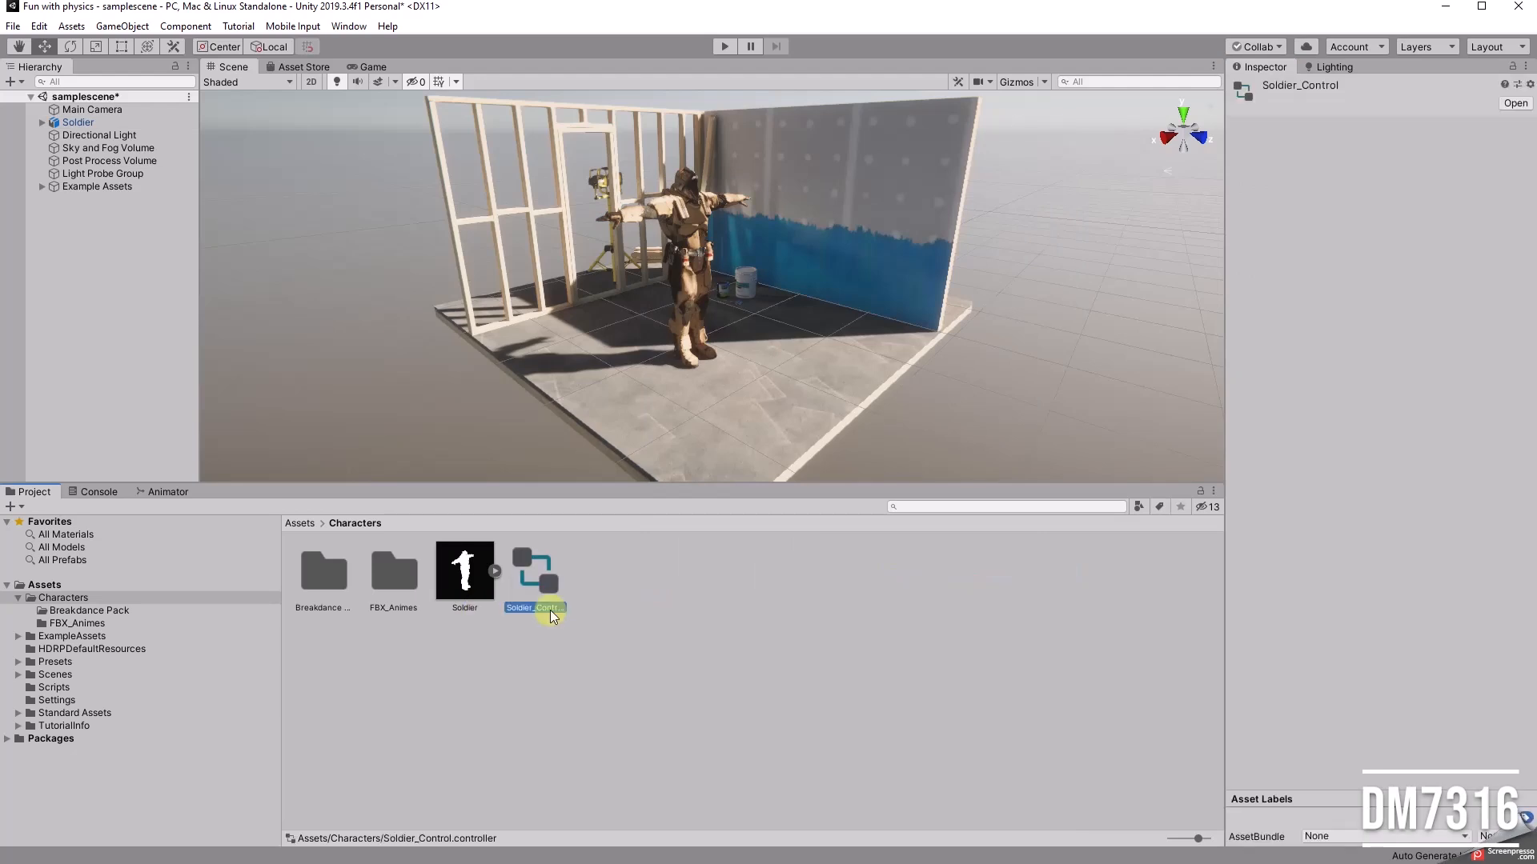
Step: Assign Soldier_Control as the controller of the Soldier's Animator component and display its state graph
left_click(76, 122)
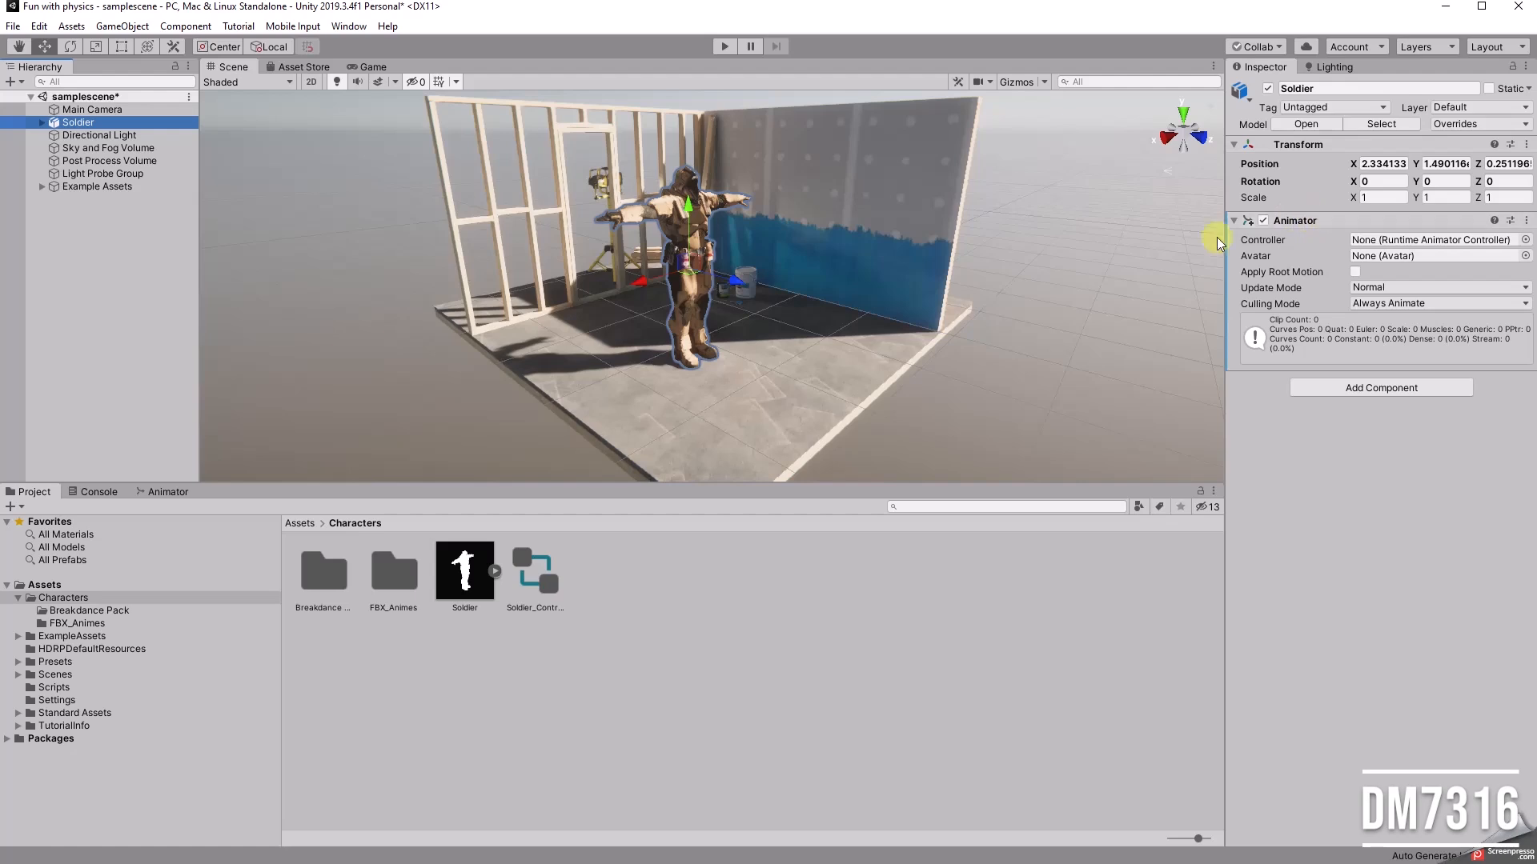
left_click_drag(528, 573, 1417, 243)
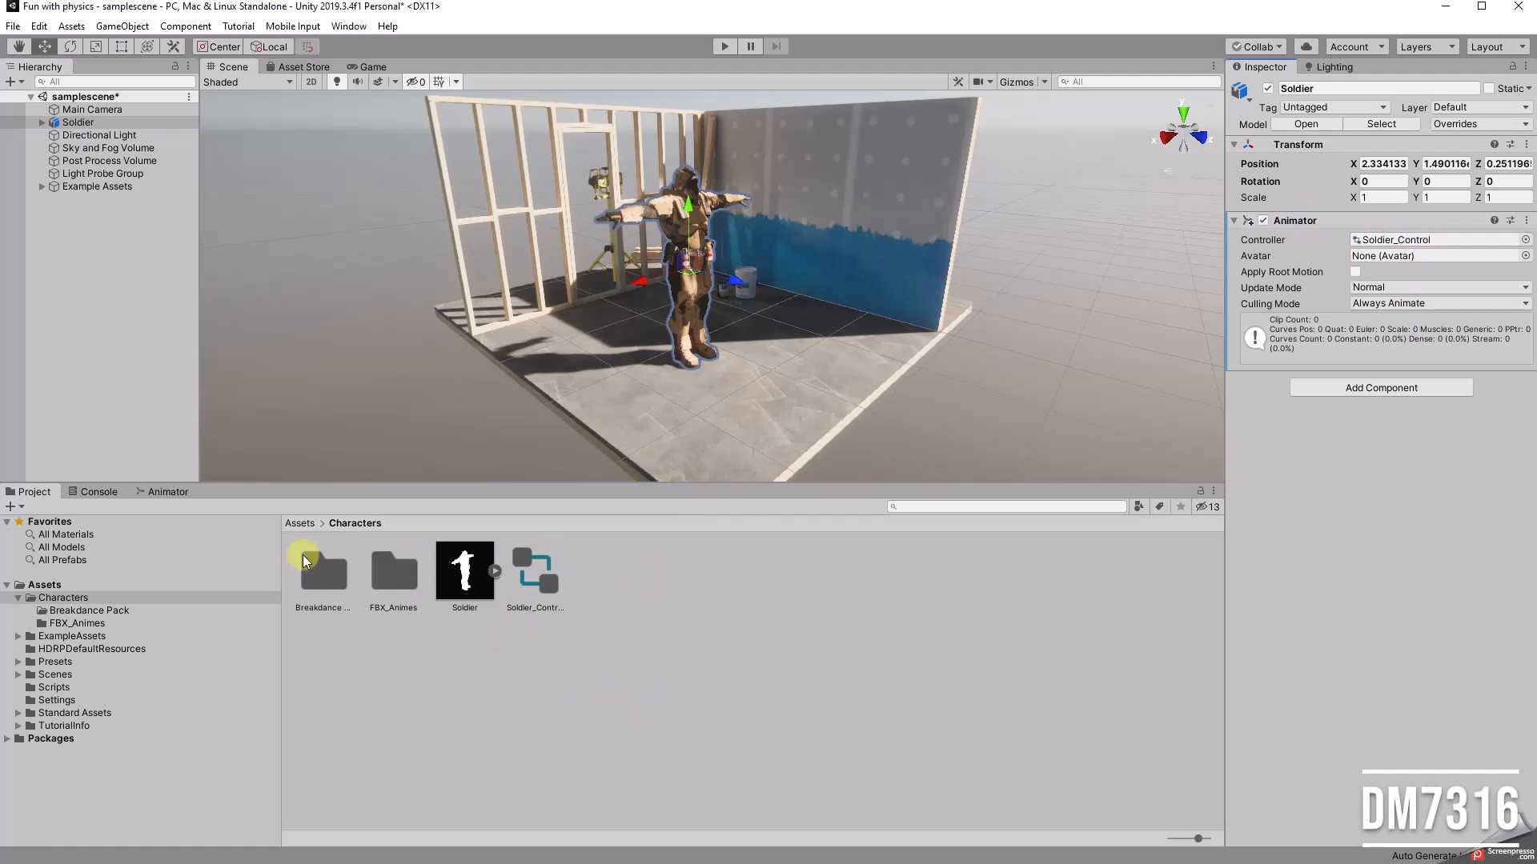
left_click(168, 492)
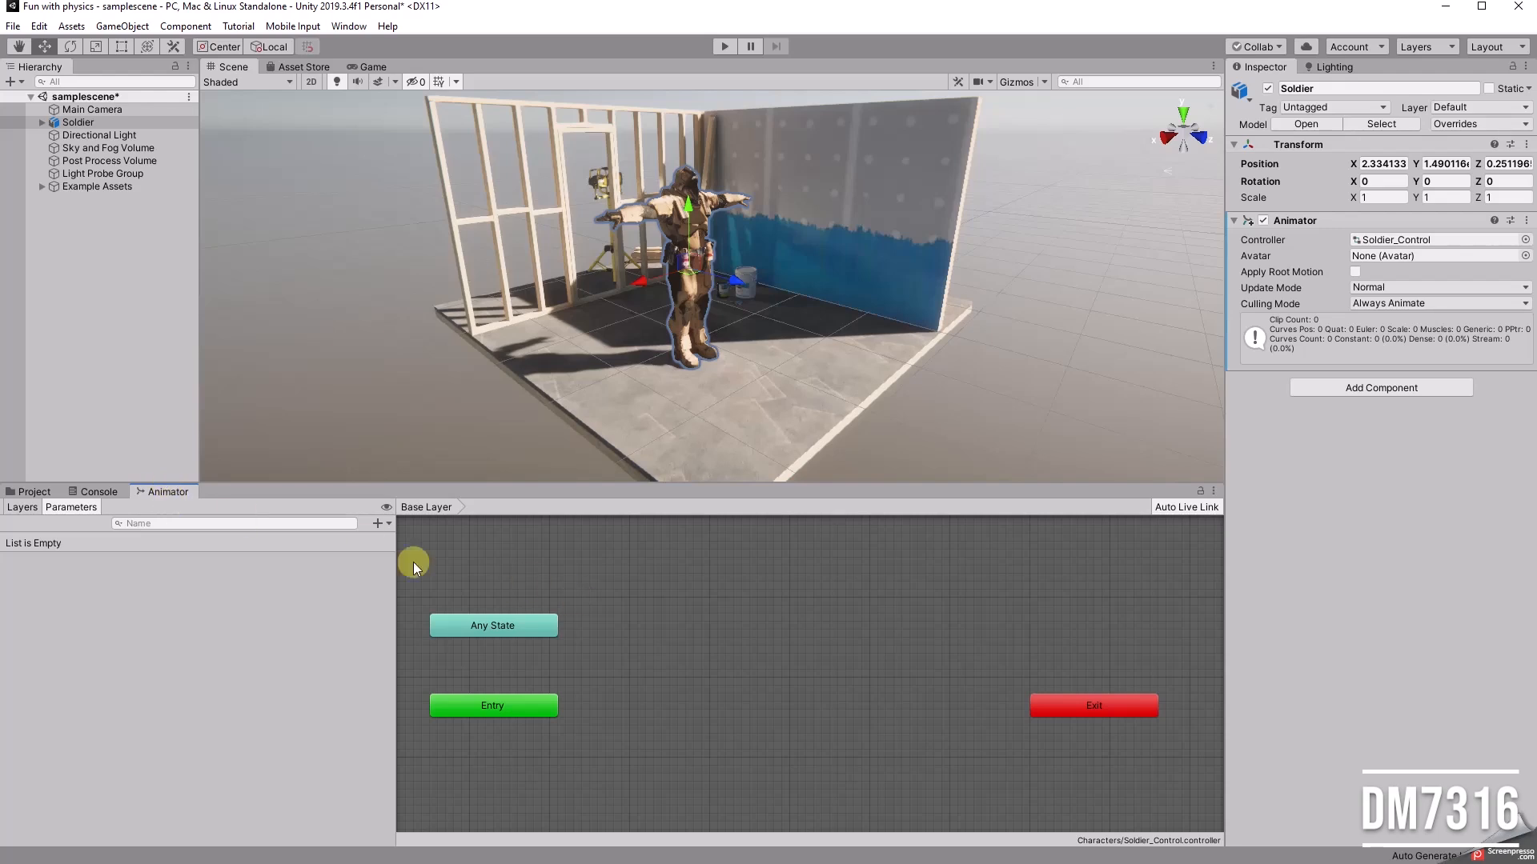
Step: Dock the Animator window beside the Scene and Game views and enlarge its graph area
left_click(349, 28)
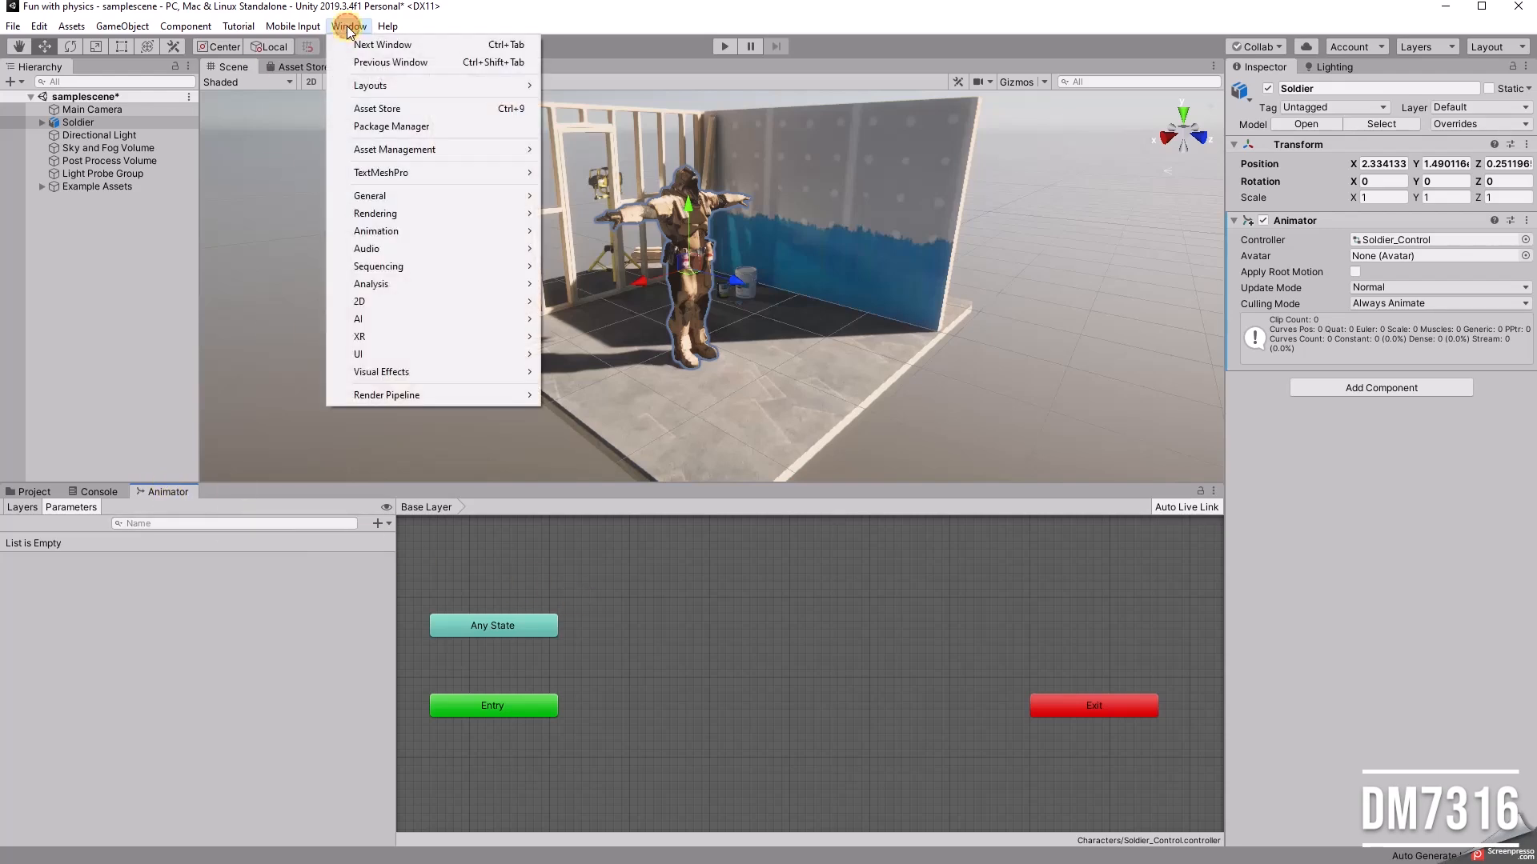
left_click(123, 288)
left_click_drag(166, 490, 382, 261)
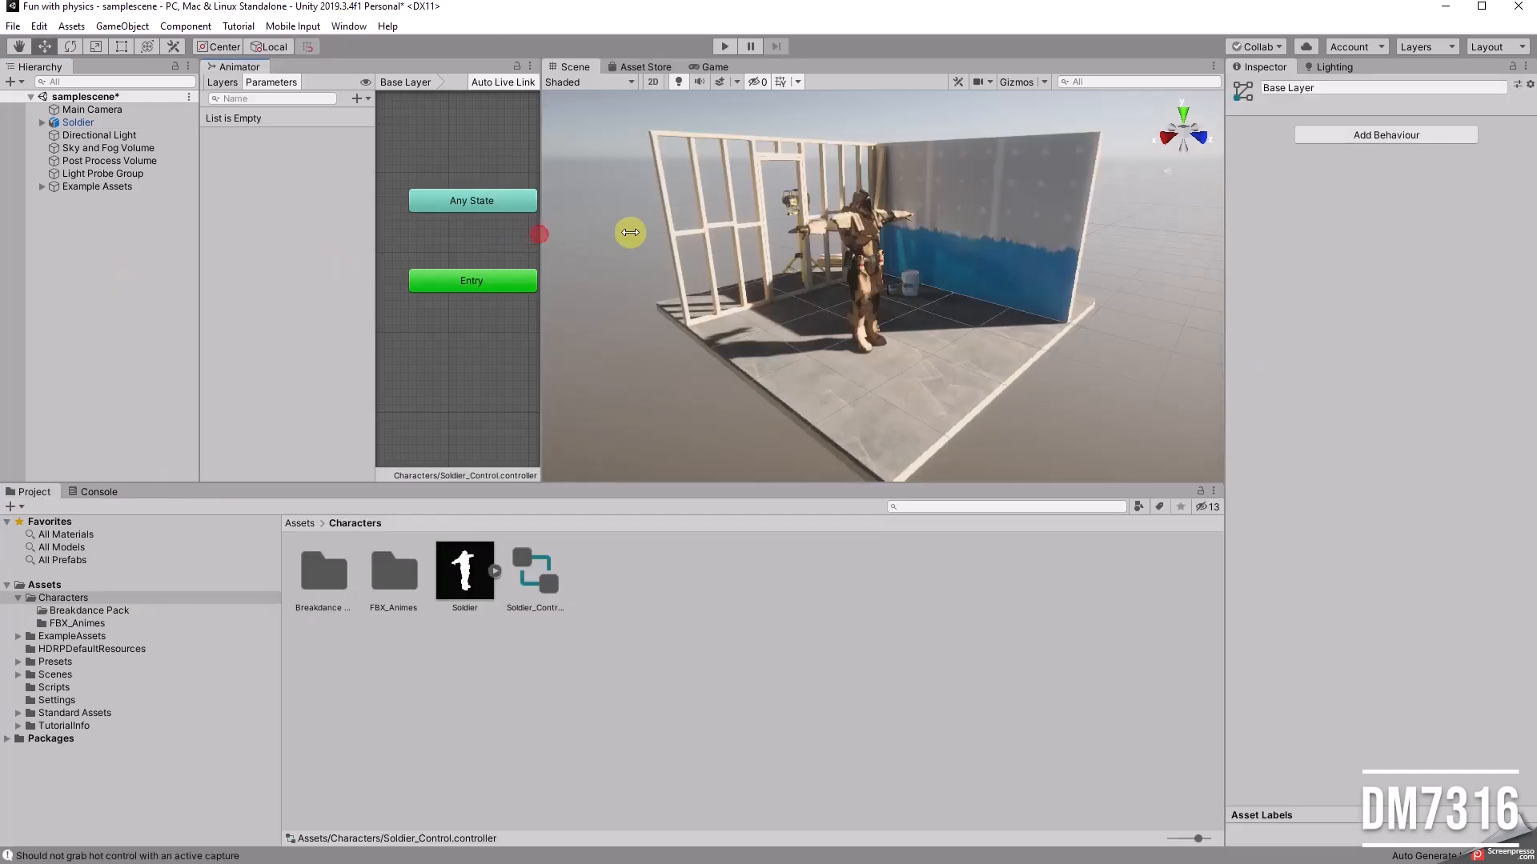
left_click_drag(246, 68, 741, 65)
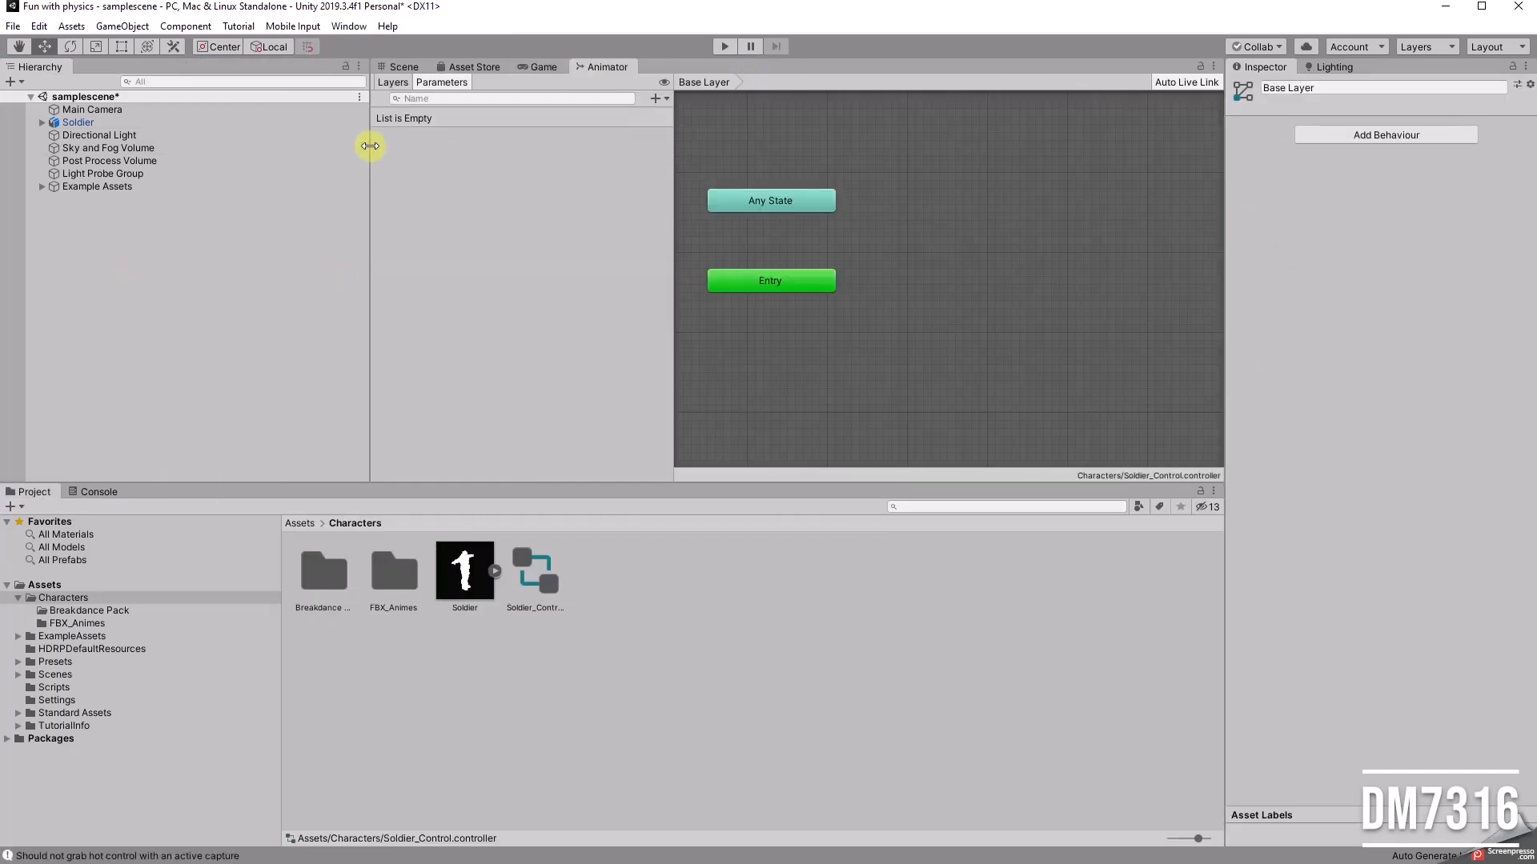
left_click_drag(588, 168, 401, 155)
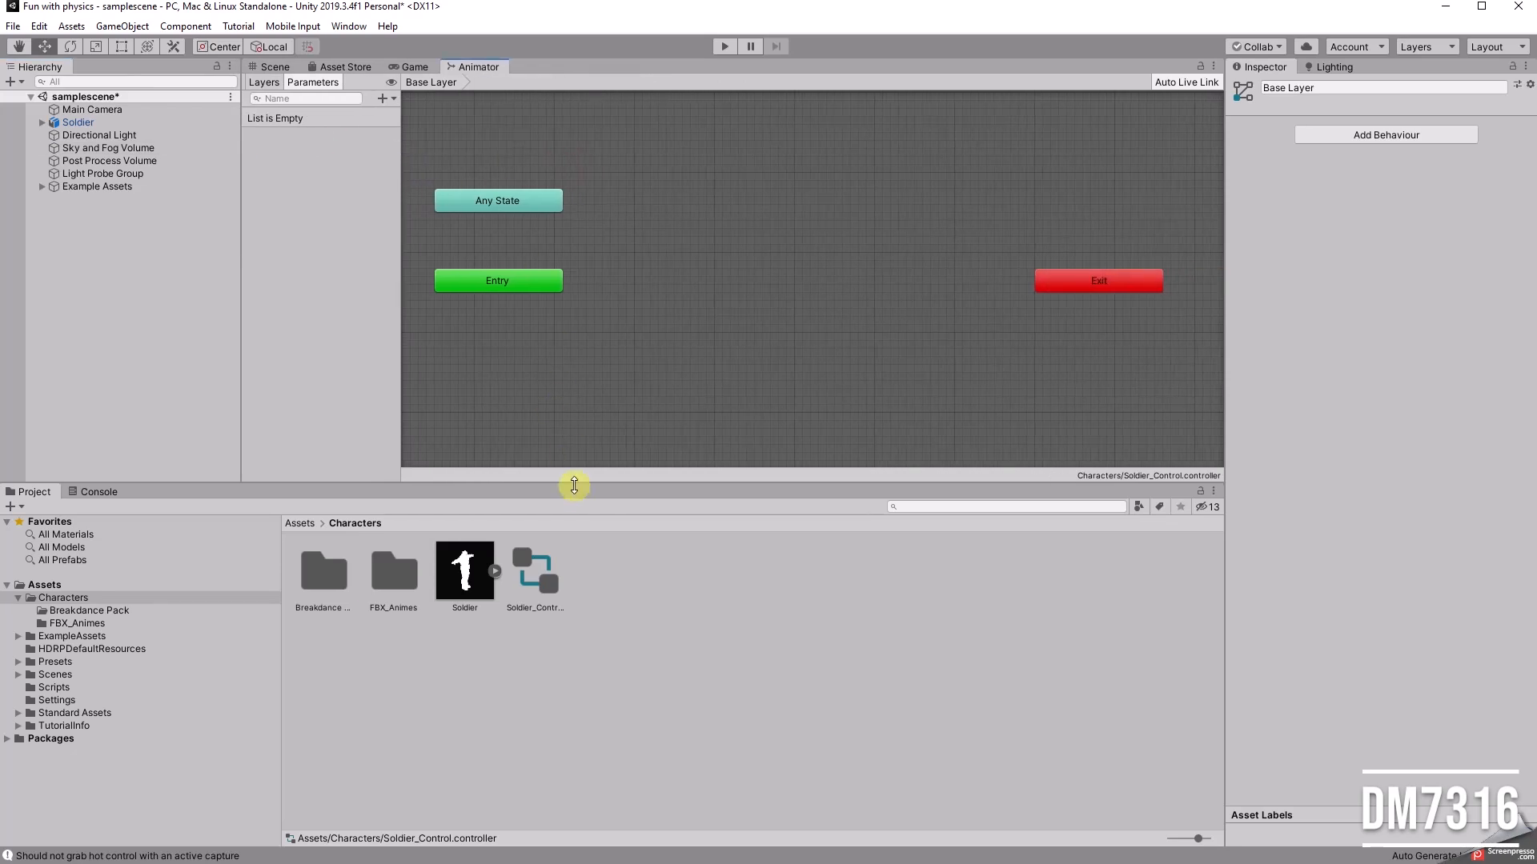
left_click_drag(574, 485, 576, 560)
Step: Open the FBX_Animes folder and collapse the contents of its expanded FBX files
left_click(70, 700)
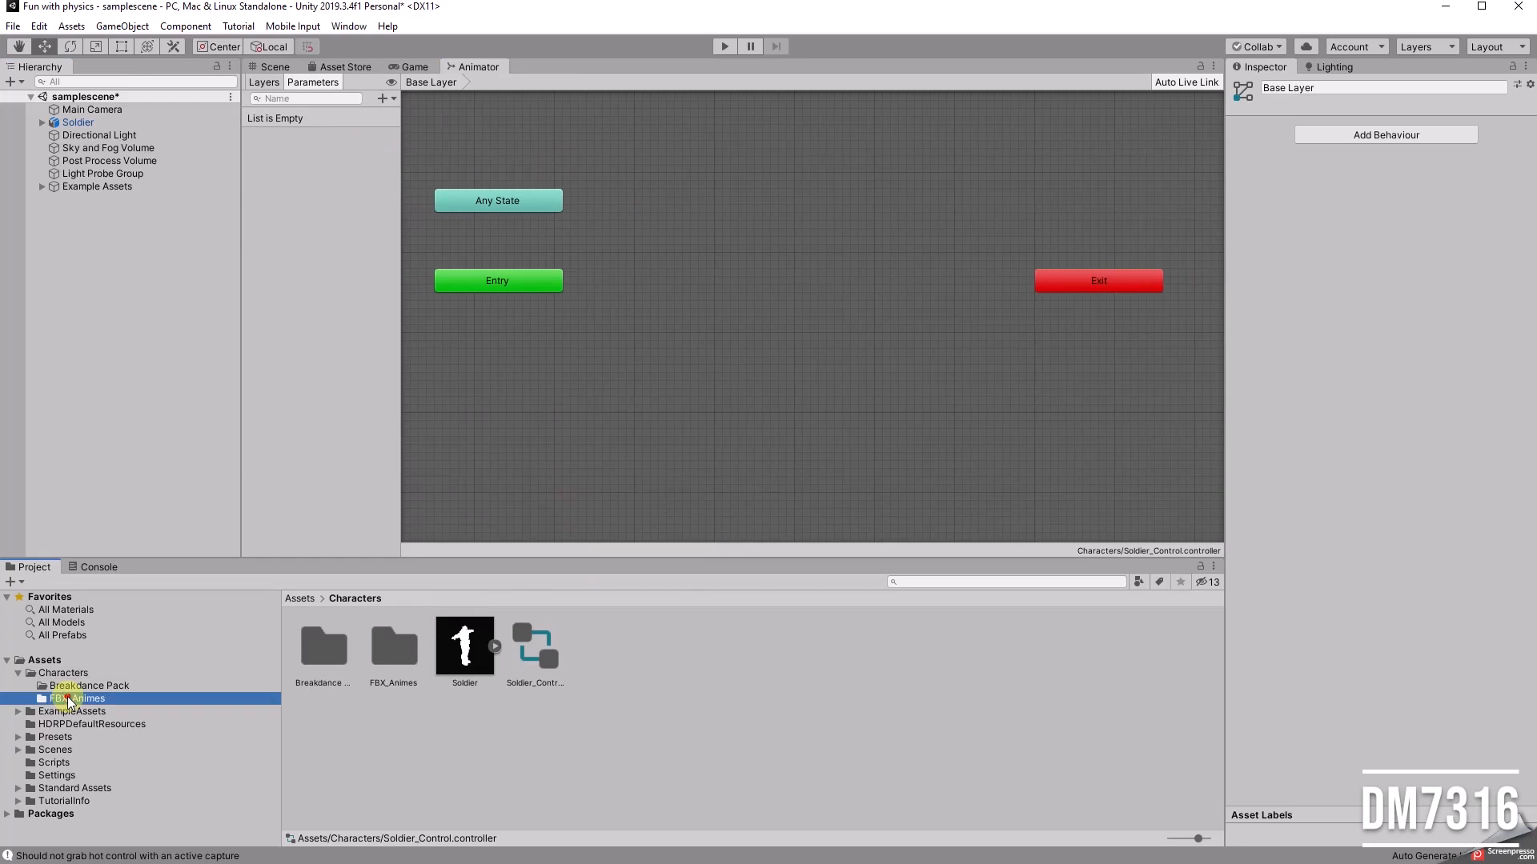
left_click(495, 646)
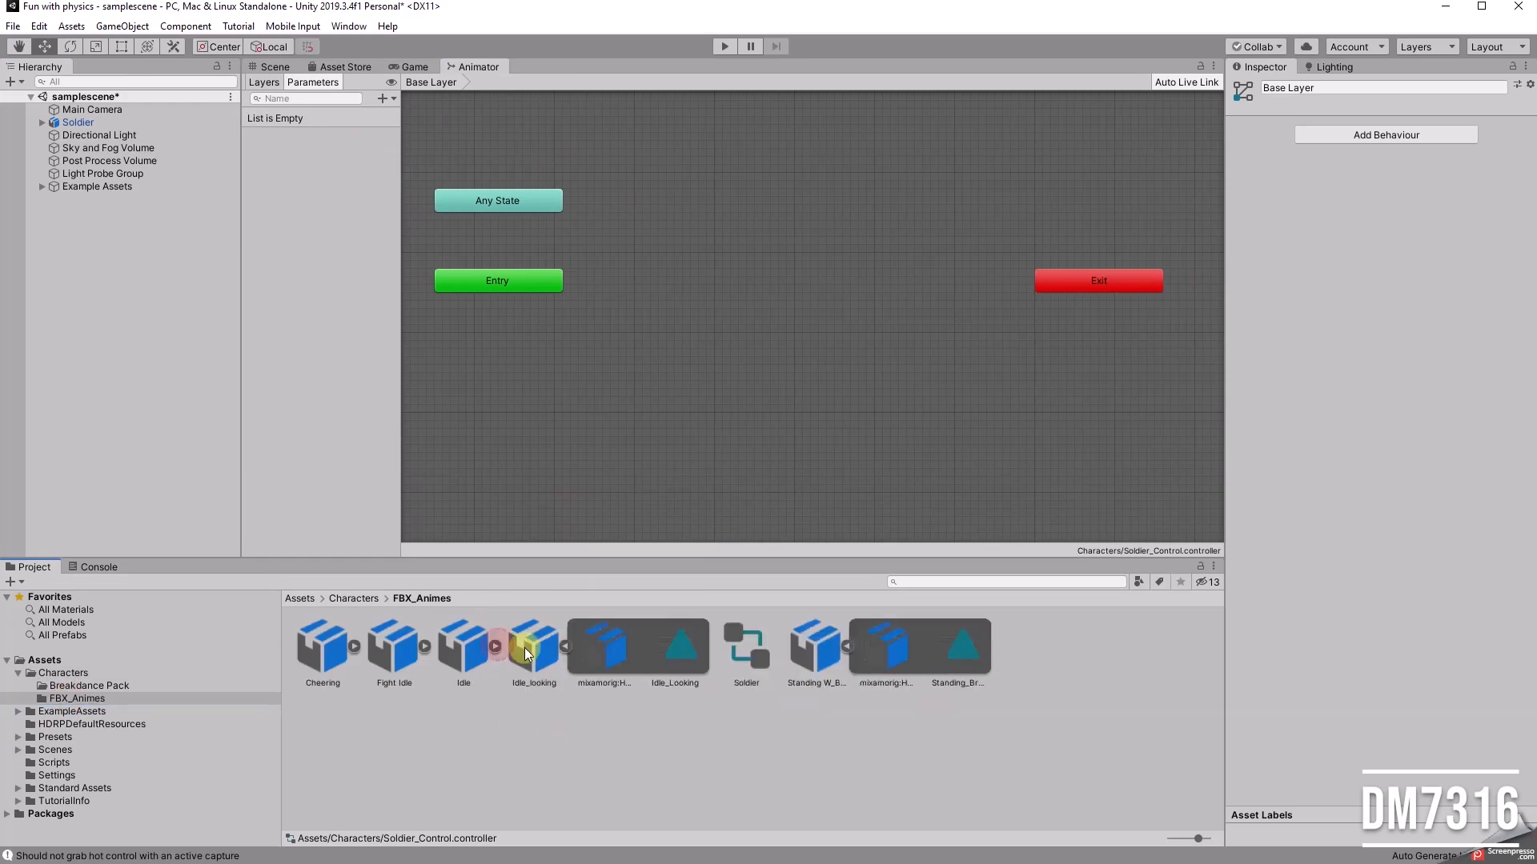
left_click(566, 645)
left_click(704, 646)
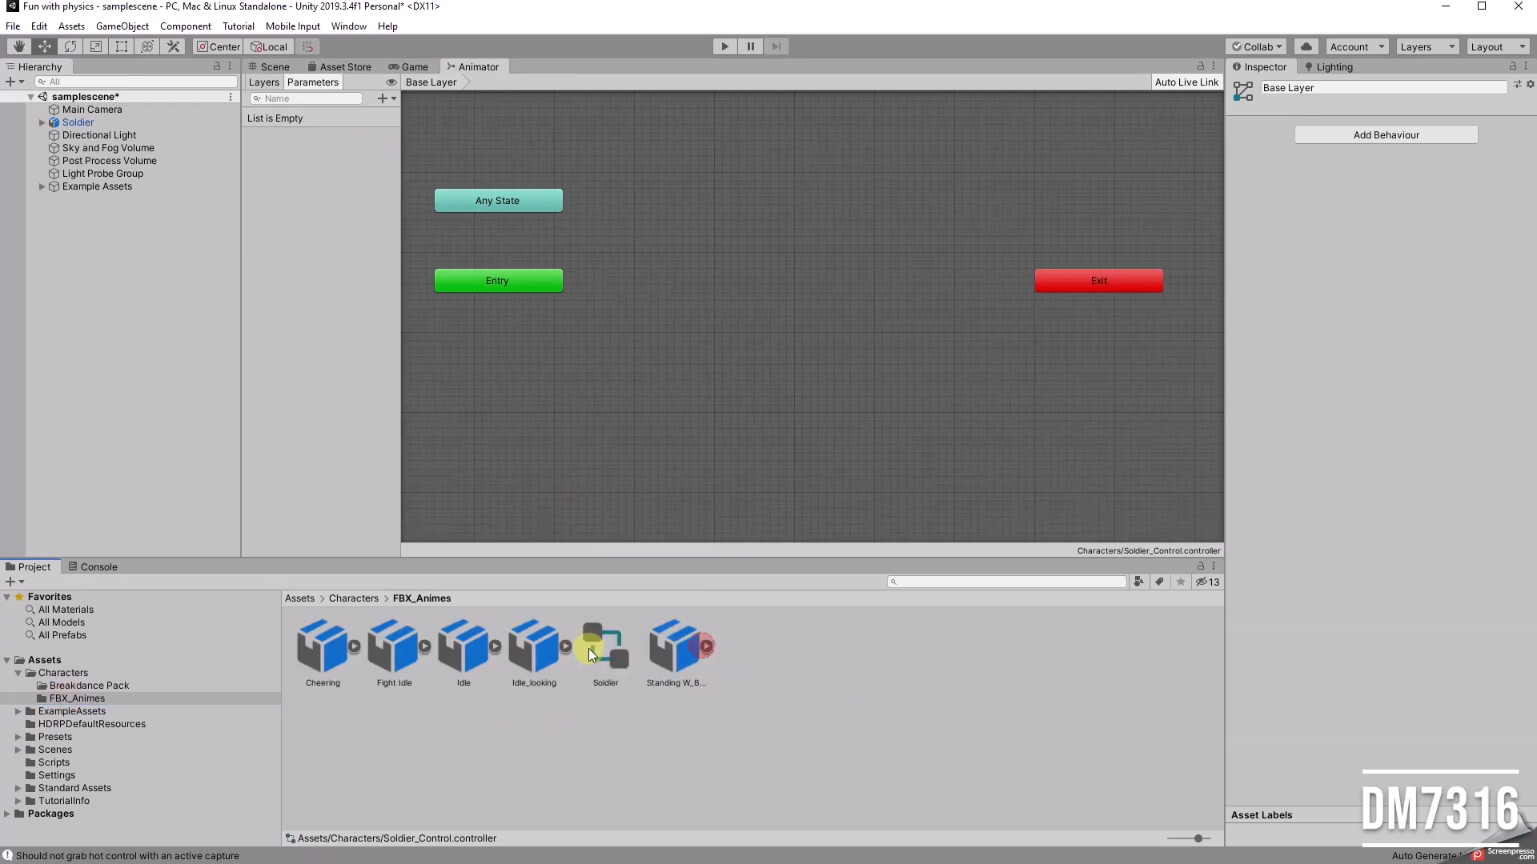
left_click(566, 646)
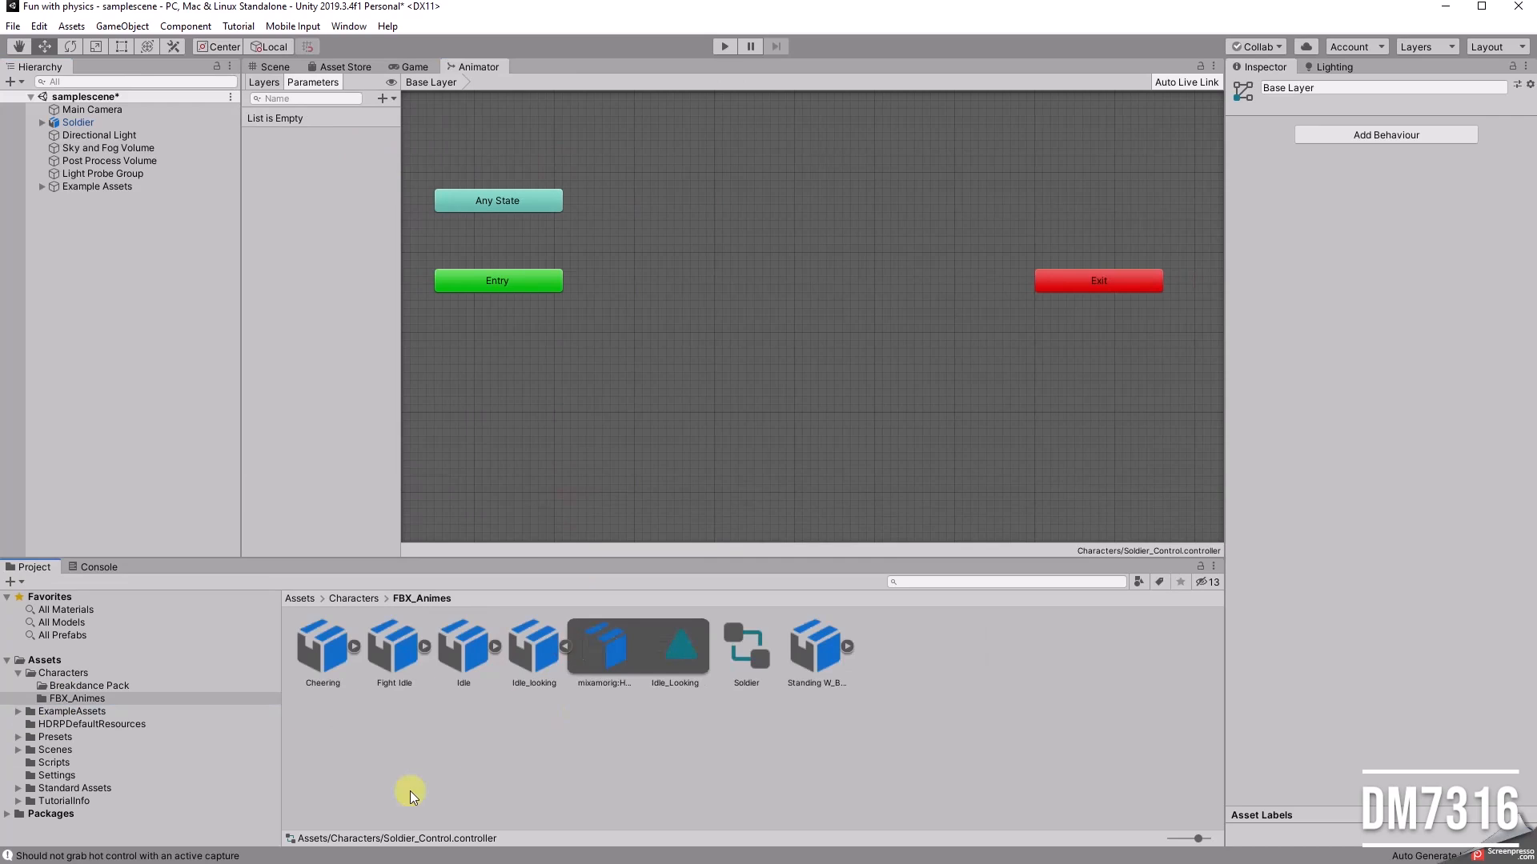
left_click(564, 646)
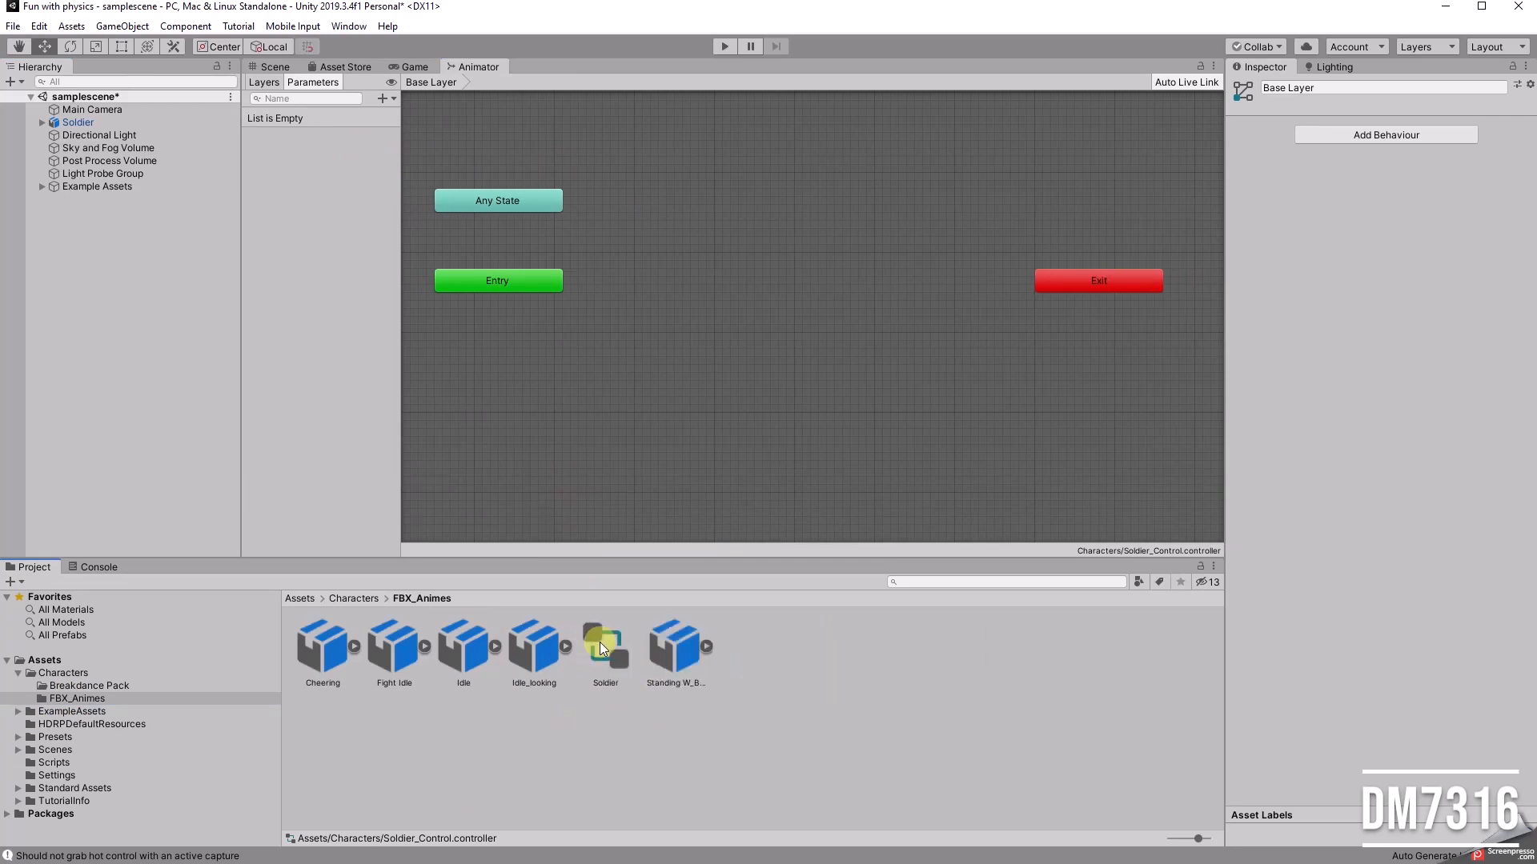
Step: Examine the animation import settings of the Cheering and Fight Idle files
left_click(319, 640)
left_click(353, 646)
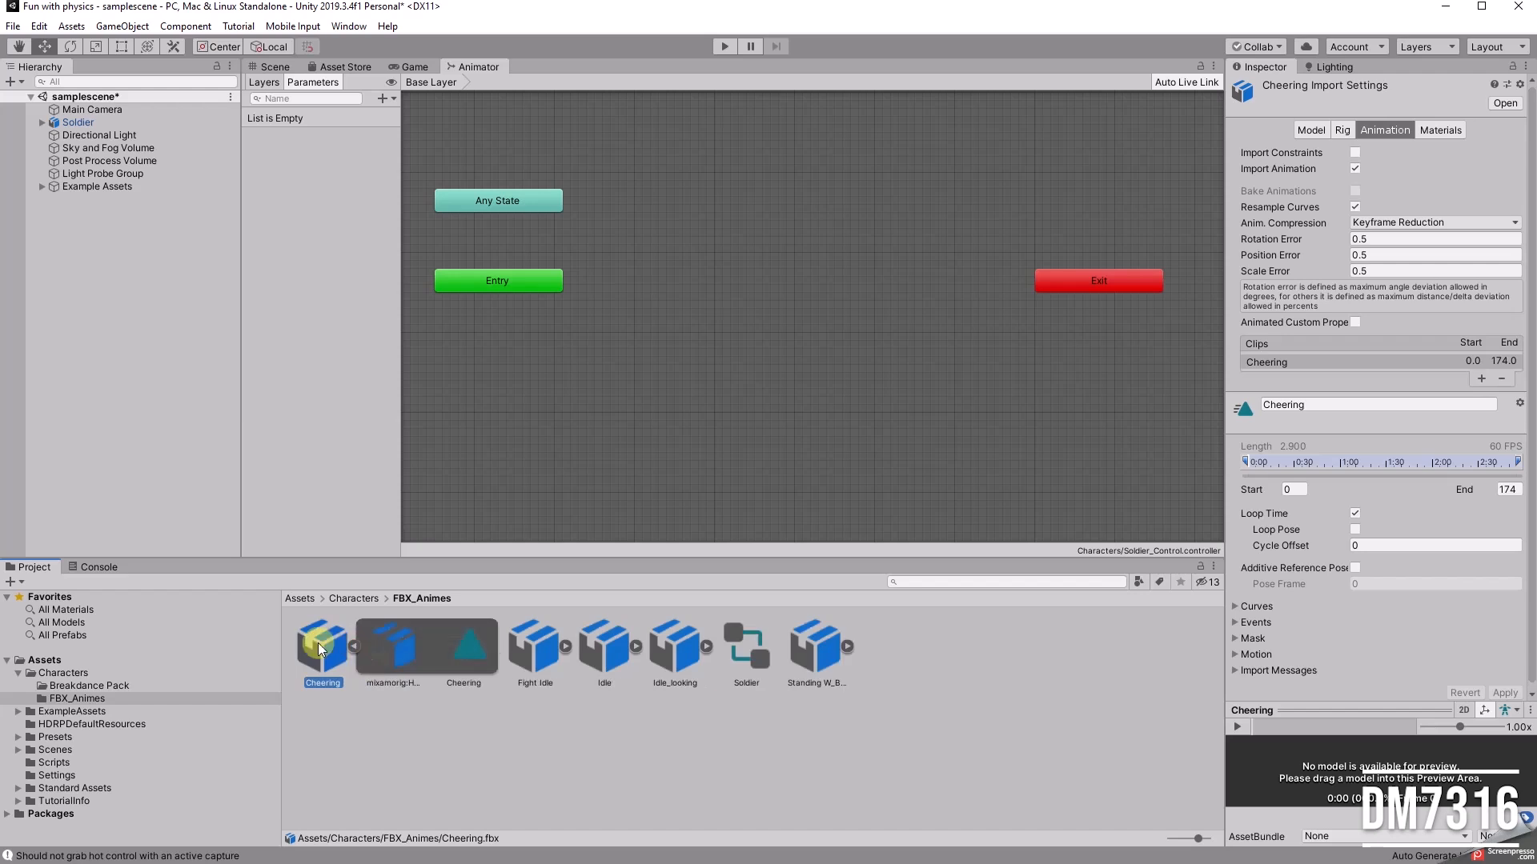
left_click(354, 645)
left_click(405, 648)
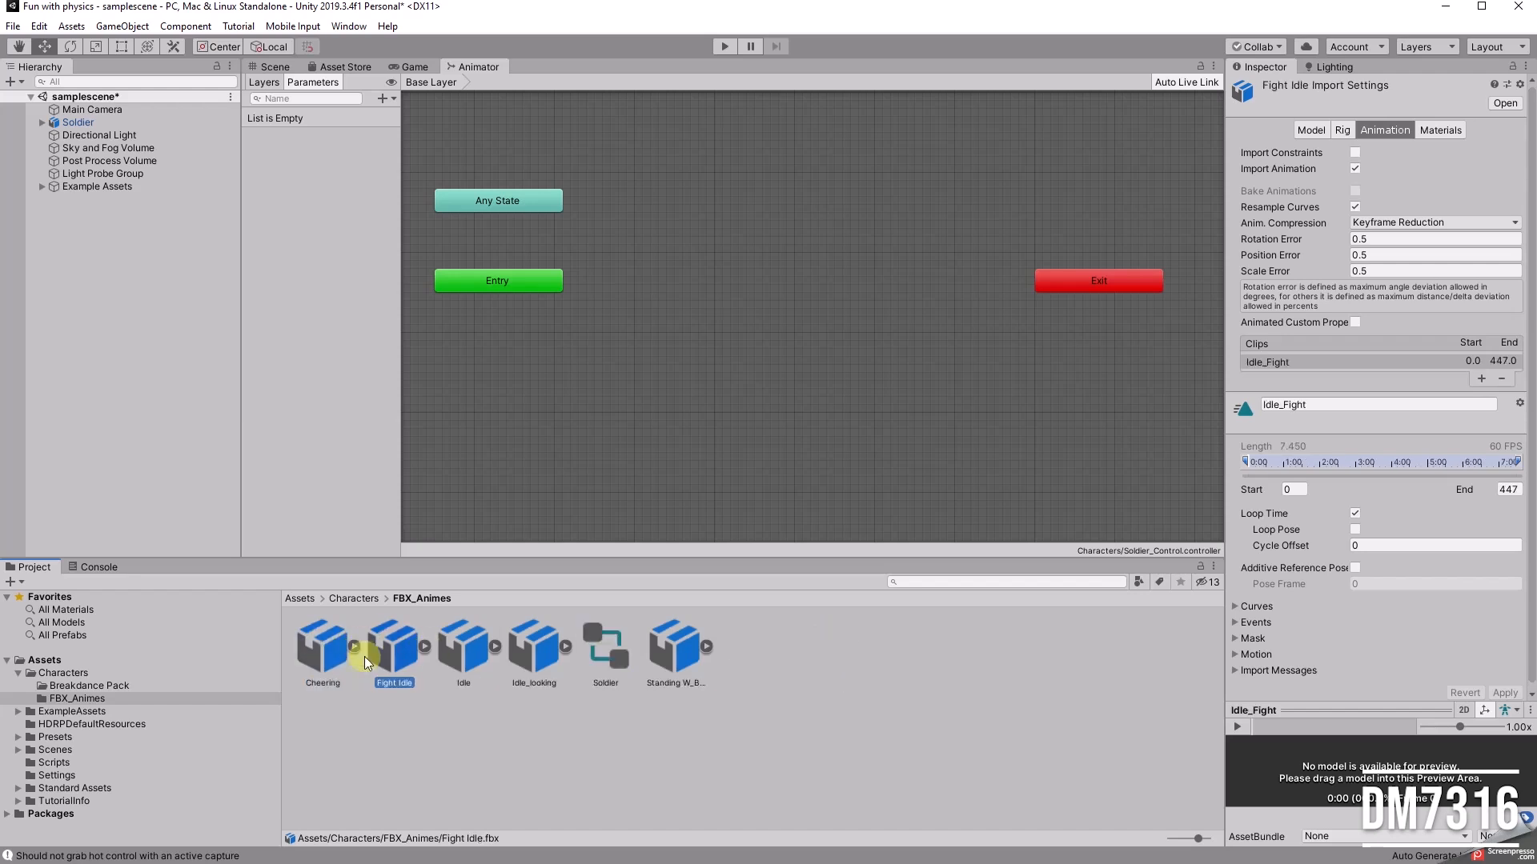
Step: Inspect the Idle_Fight and Cheering animation clips contained in the Fight Idle and Cheering FBX files
left_click(424, 645)
left_click(554, 637)
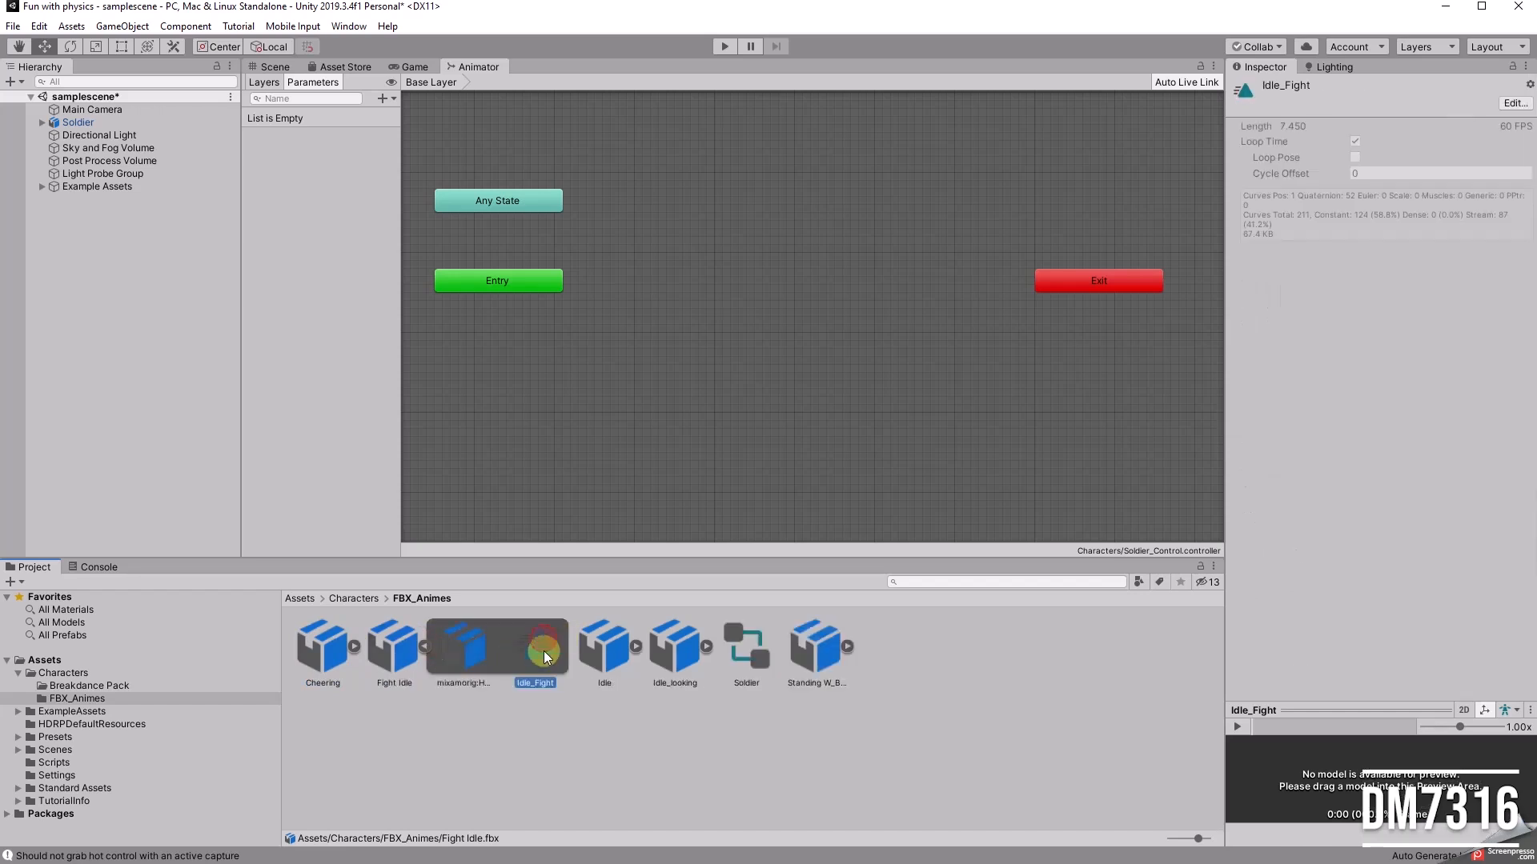
left_click(353, 645)
left_click(473, 661)
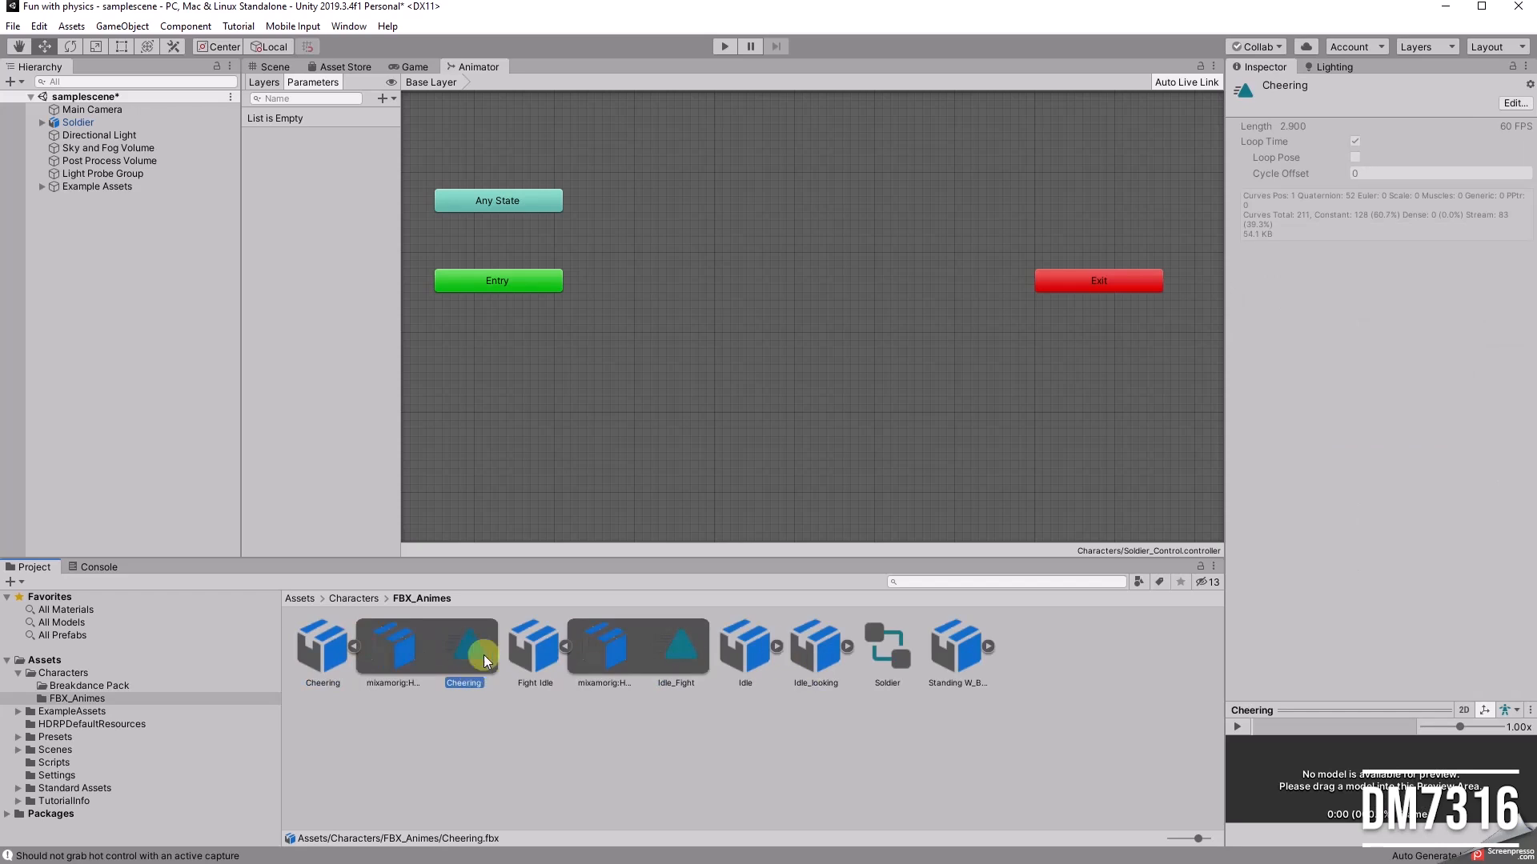
left_click(354, 646)
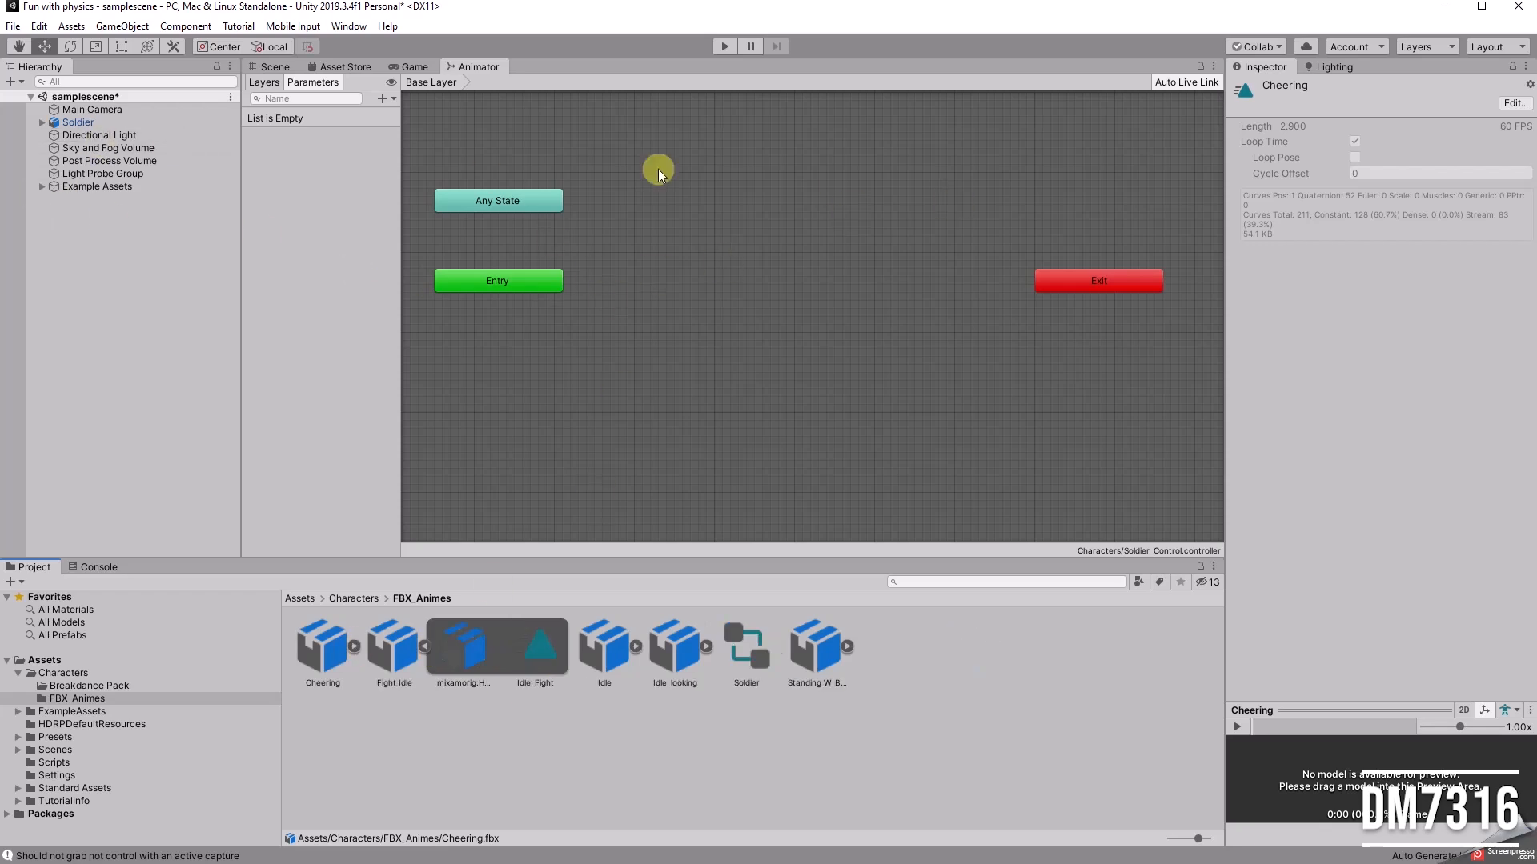
Step: Create an empty state to browse the motions it can use, and delete it without assigning one
right_click(853, 202)
mouse_move(940, 212)
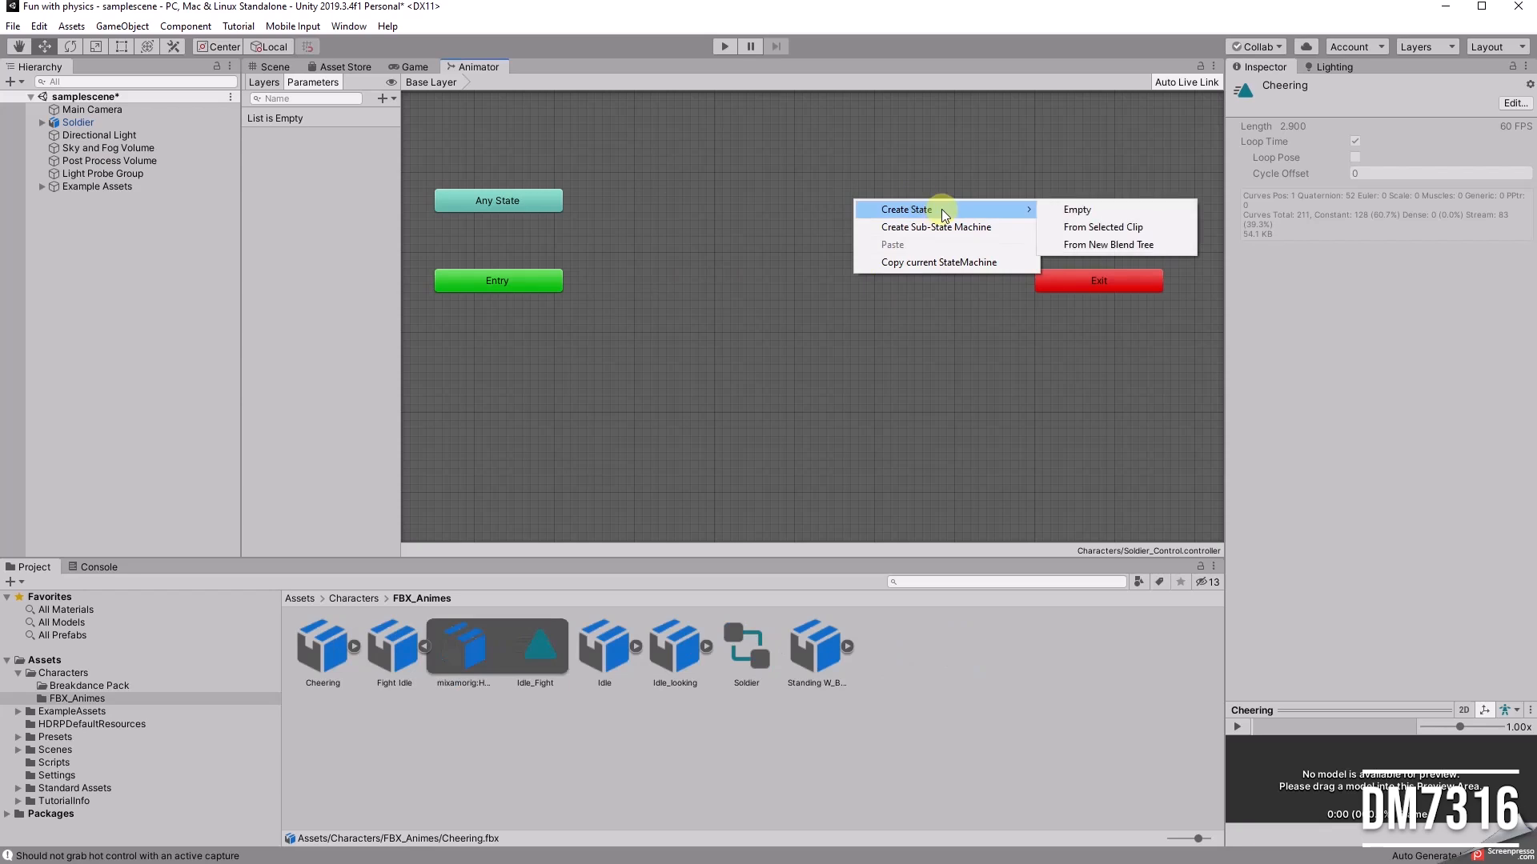
left_click(1111, 211)
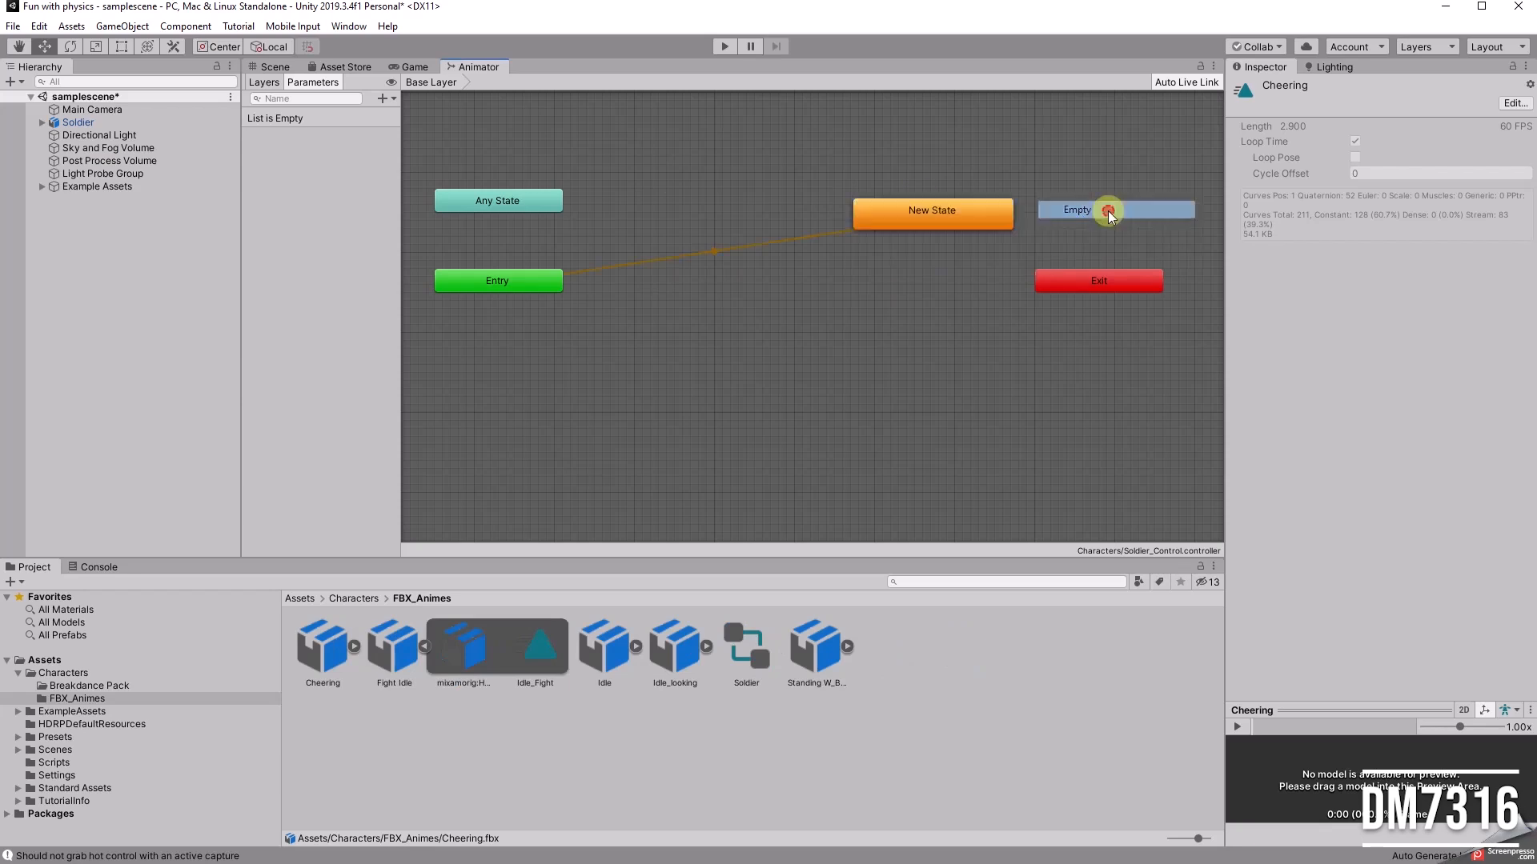
left_click(902, 212)
left_click(1525, 128)
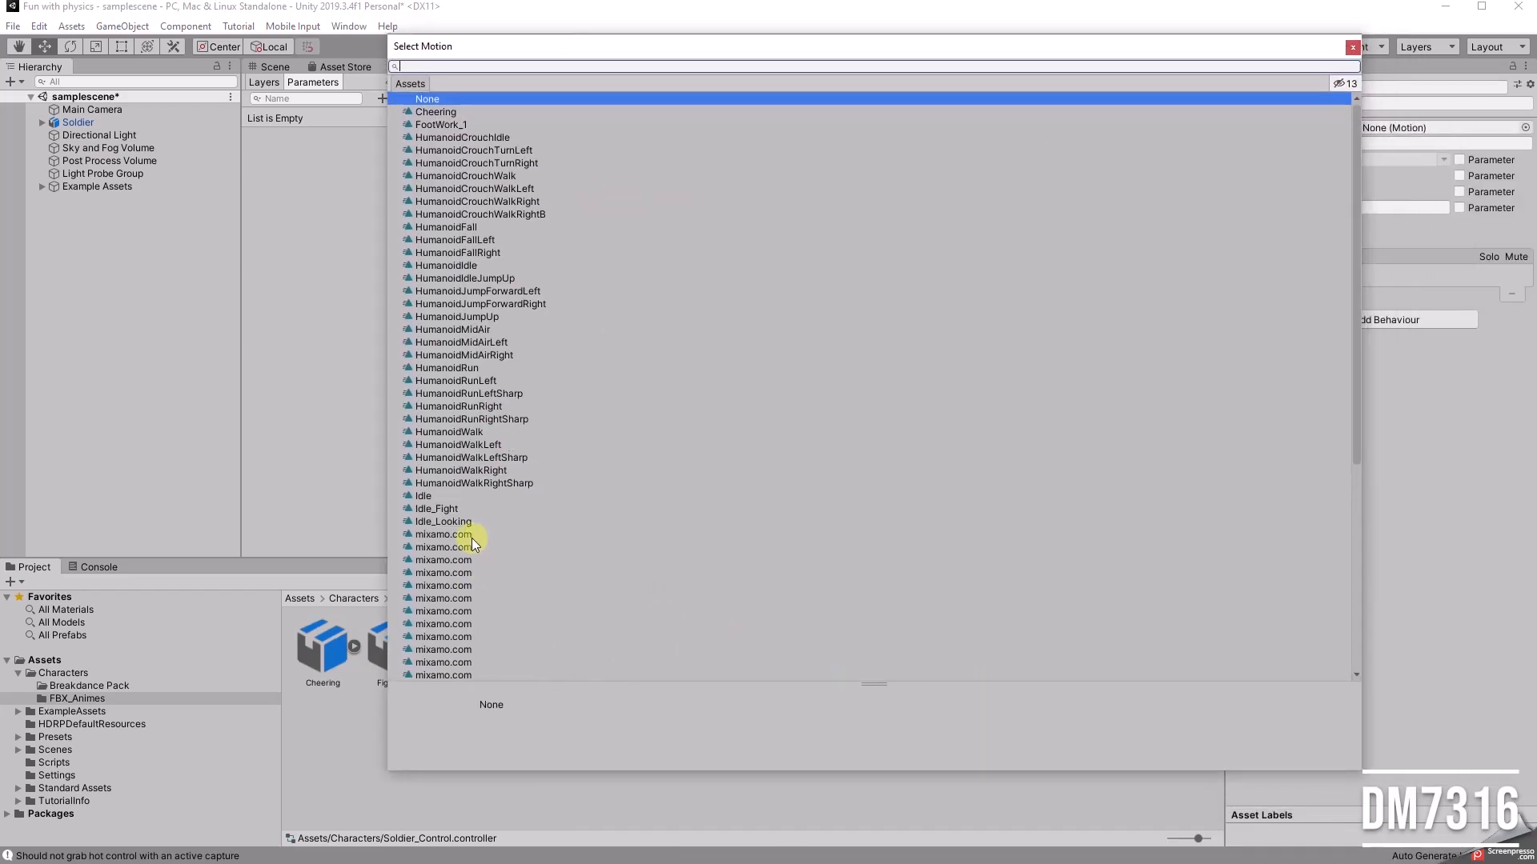
scroll(463, 536, "down", 9)
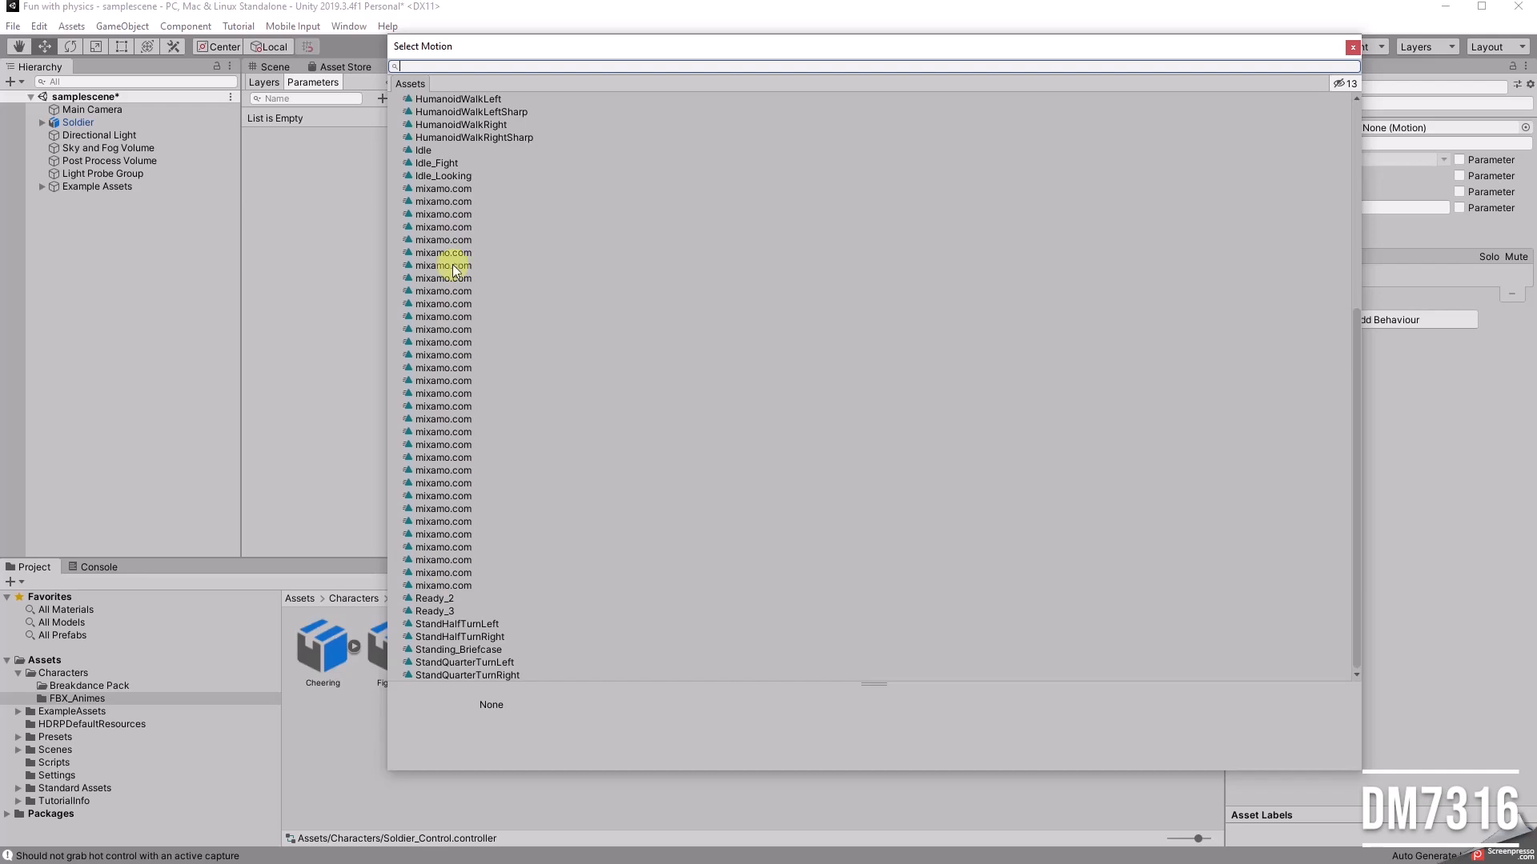
left_click(1354, 49)
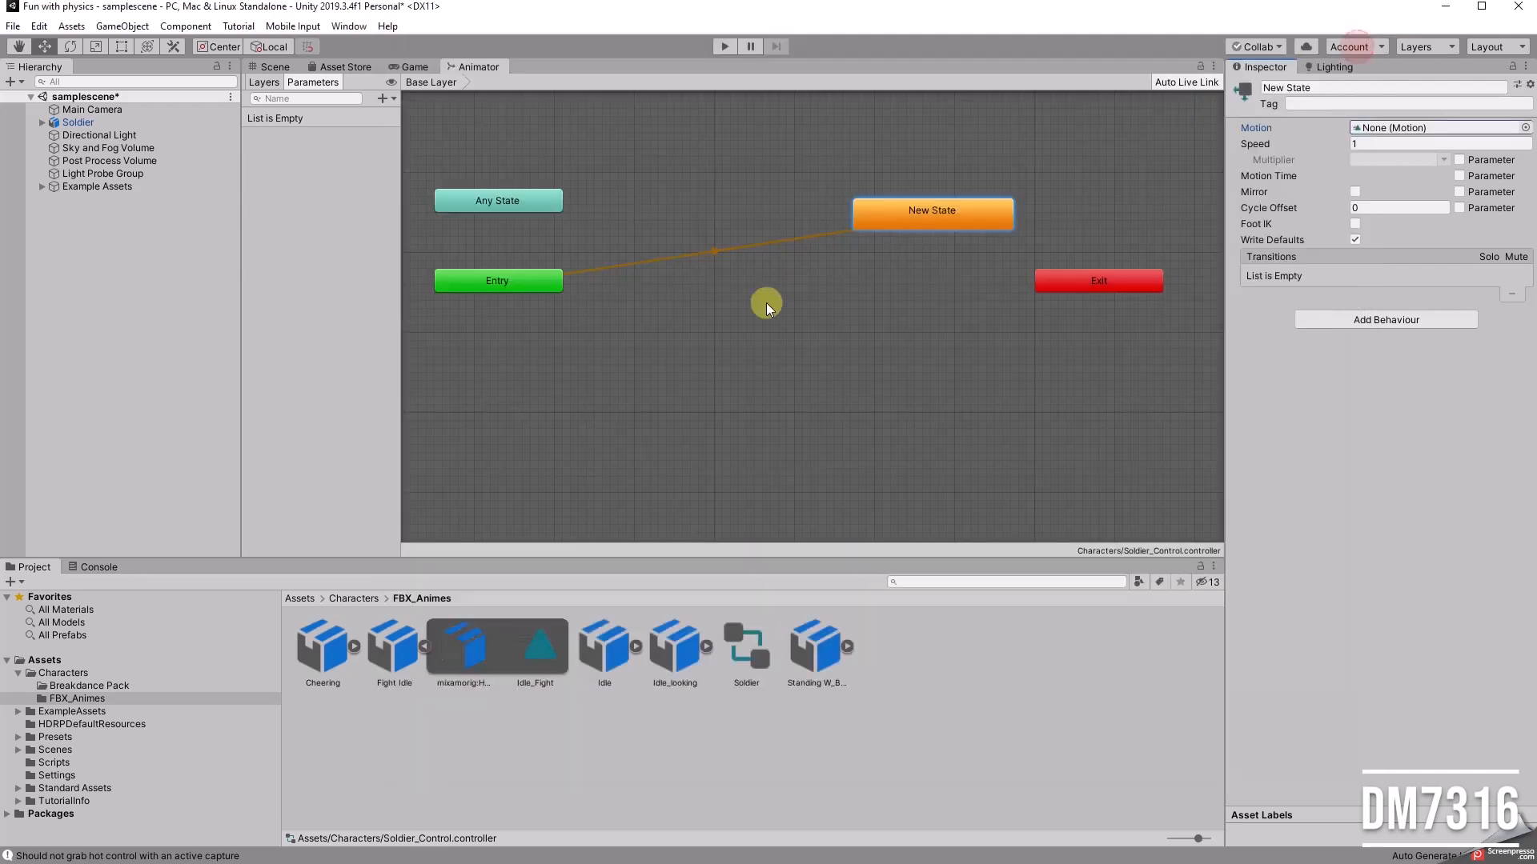
key("Delete")
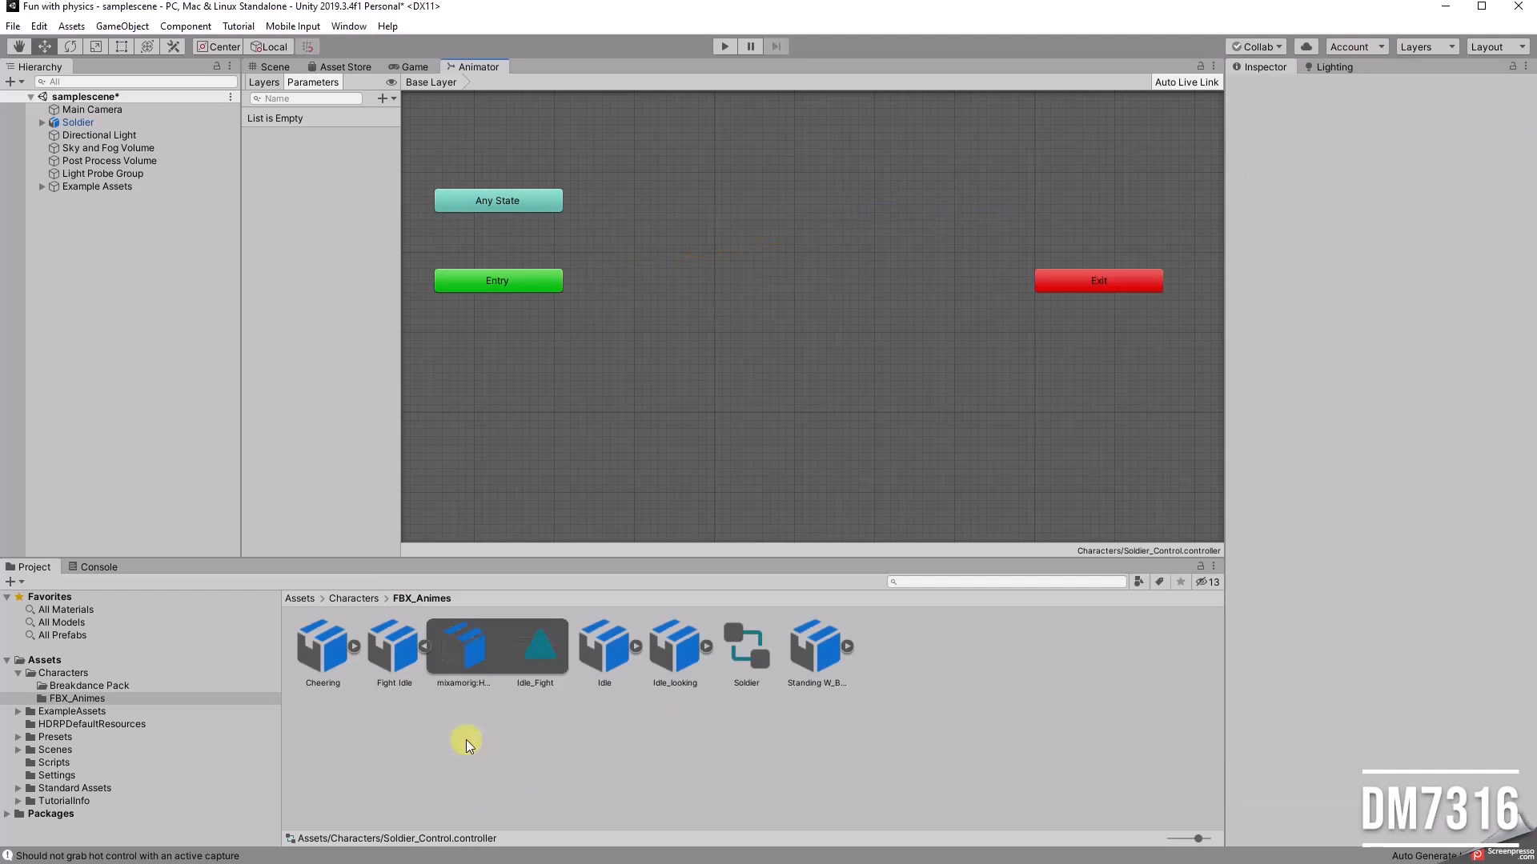
Step: Examine the mixamo.com clip of breakdance 1990 in the Breakdance Pack folder, including its animation import settings
left_click(354, 646)
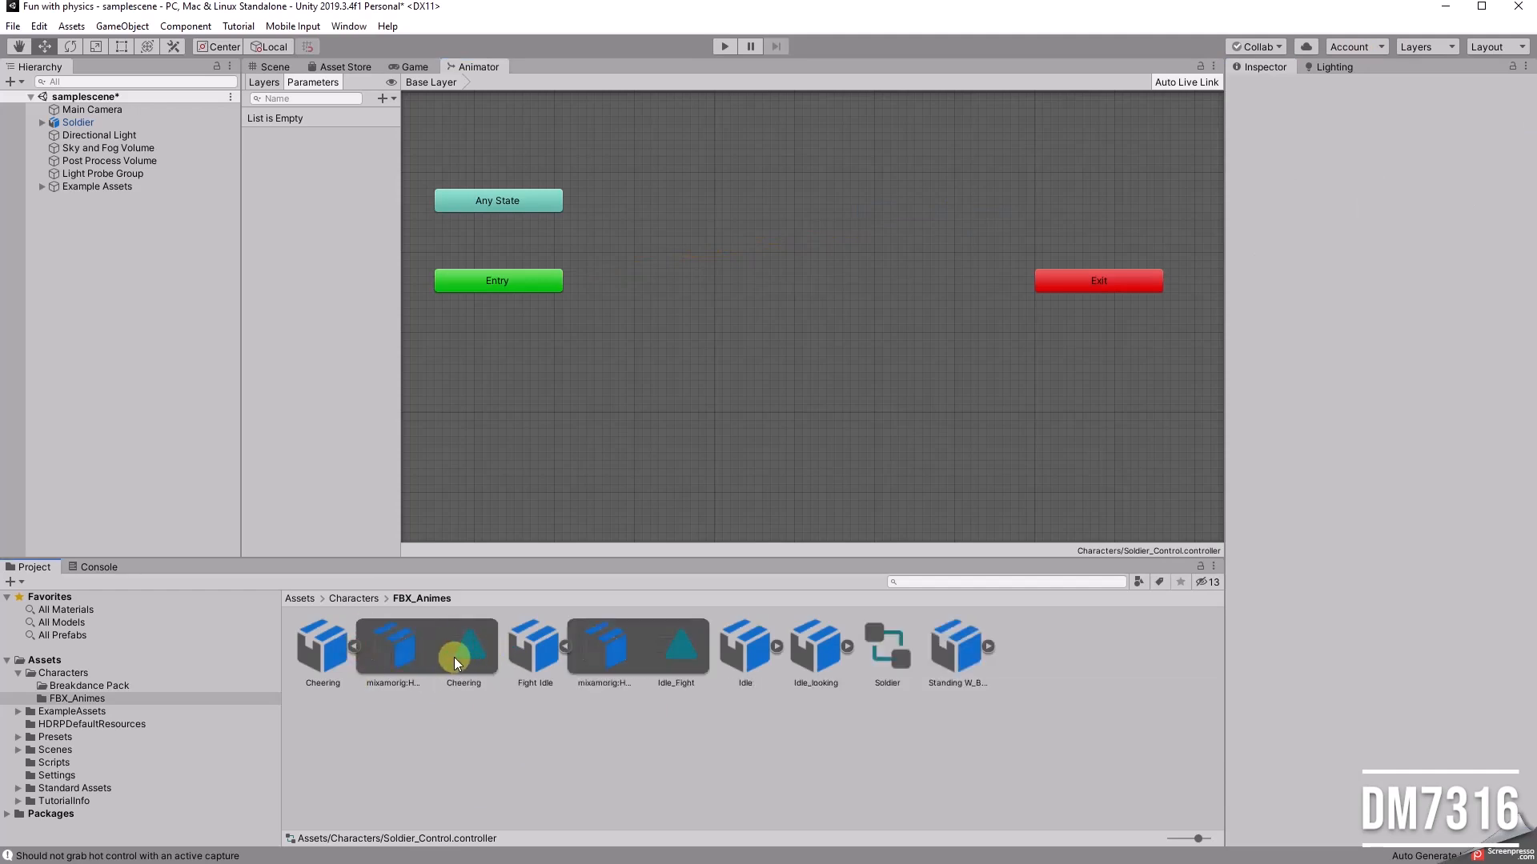
left_click(90, 686)
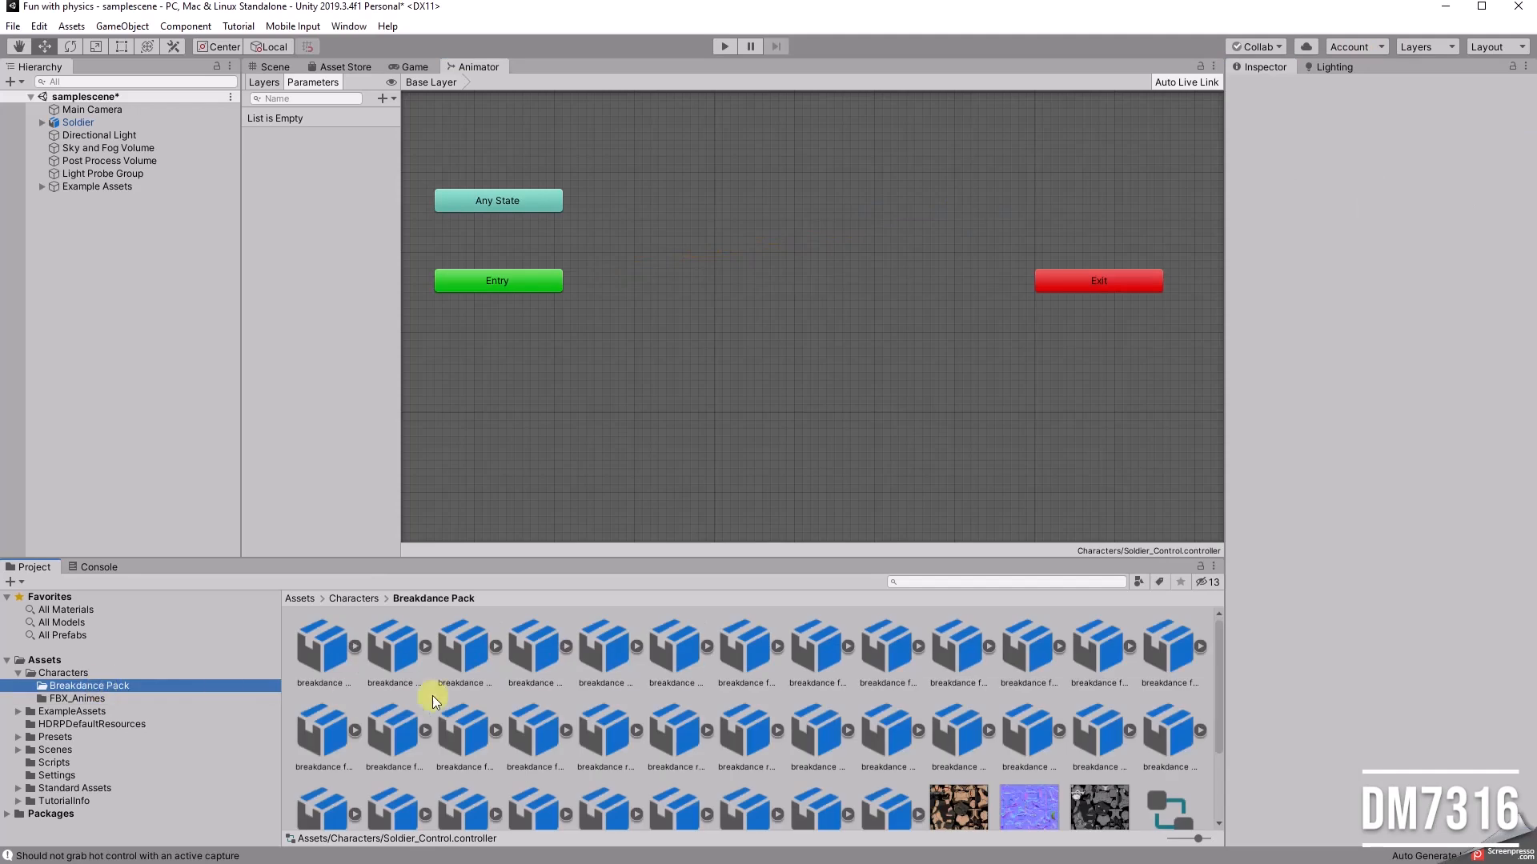
left_click_drag(501, 559, 509, 442)
left_click(494, 531)
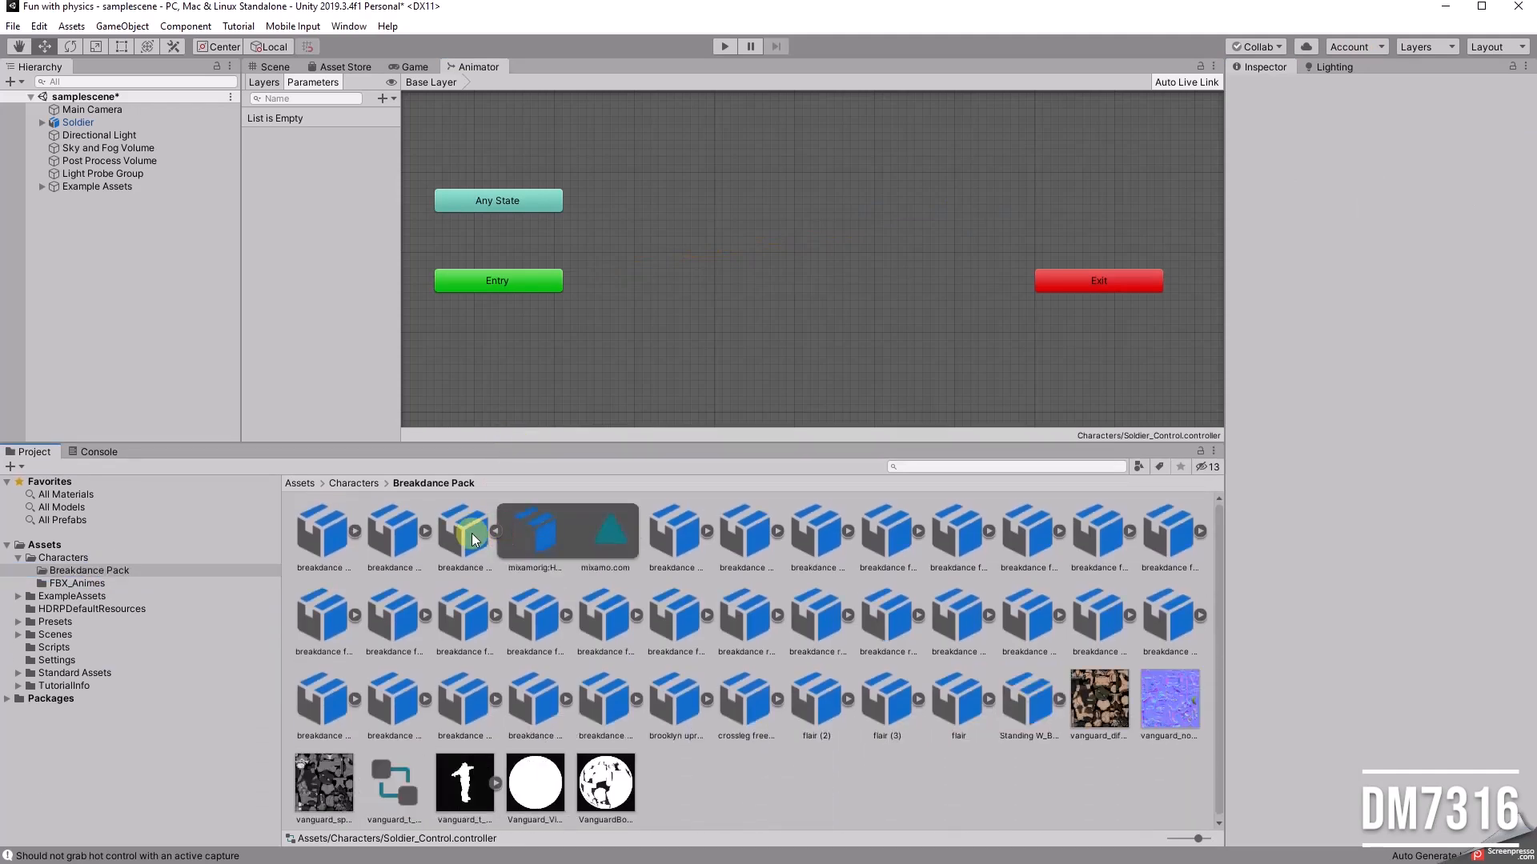
left_click(603, 530)
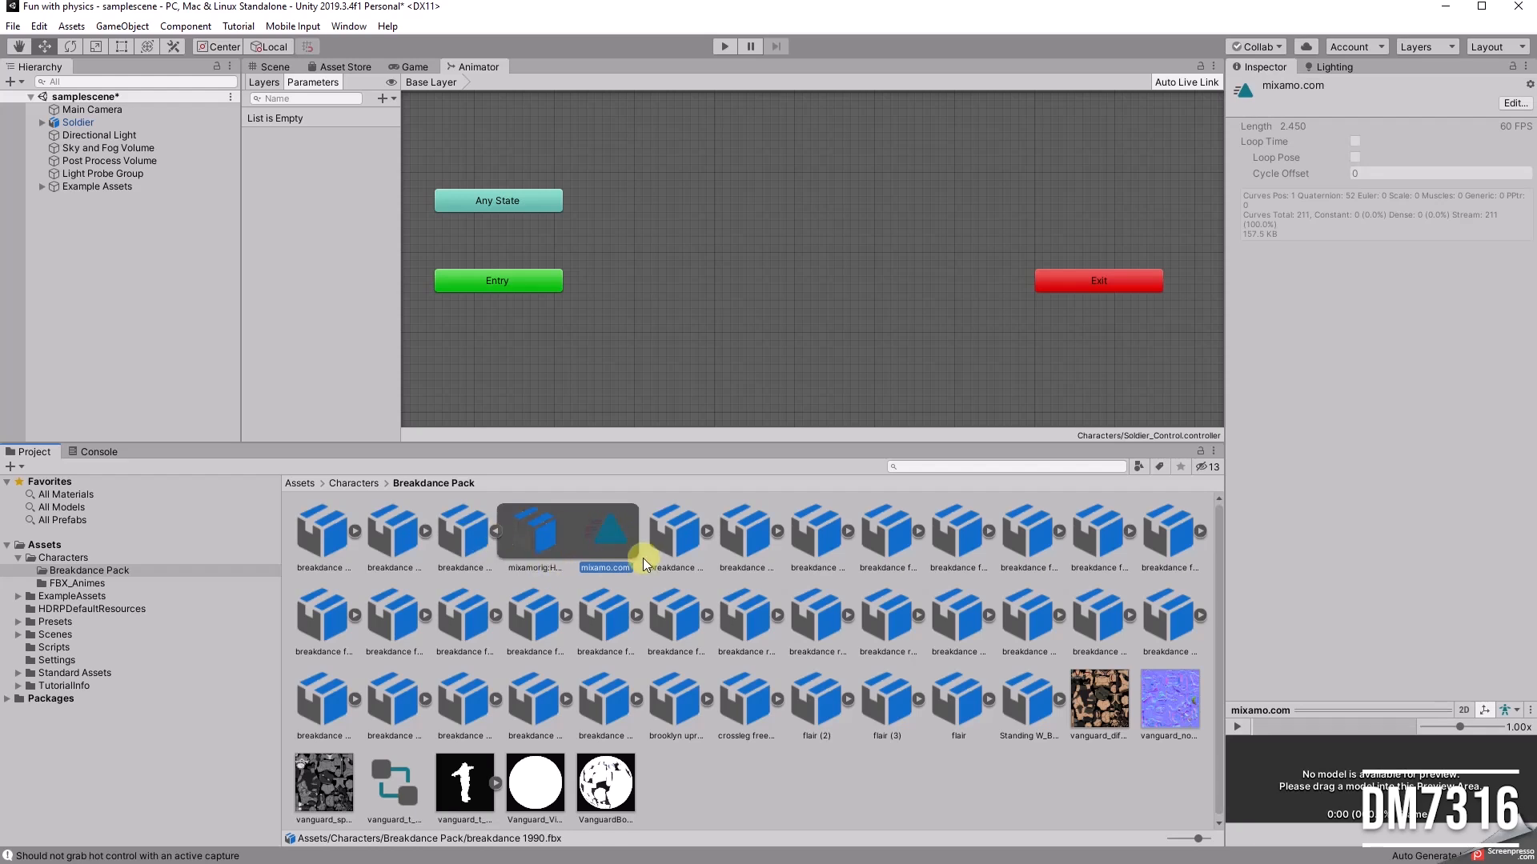
left_click(1513, 102)
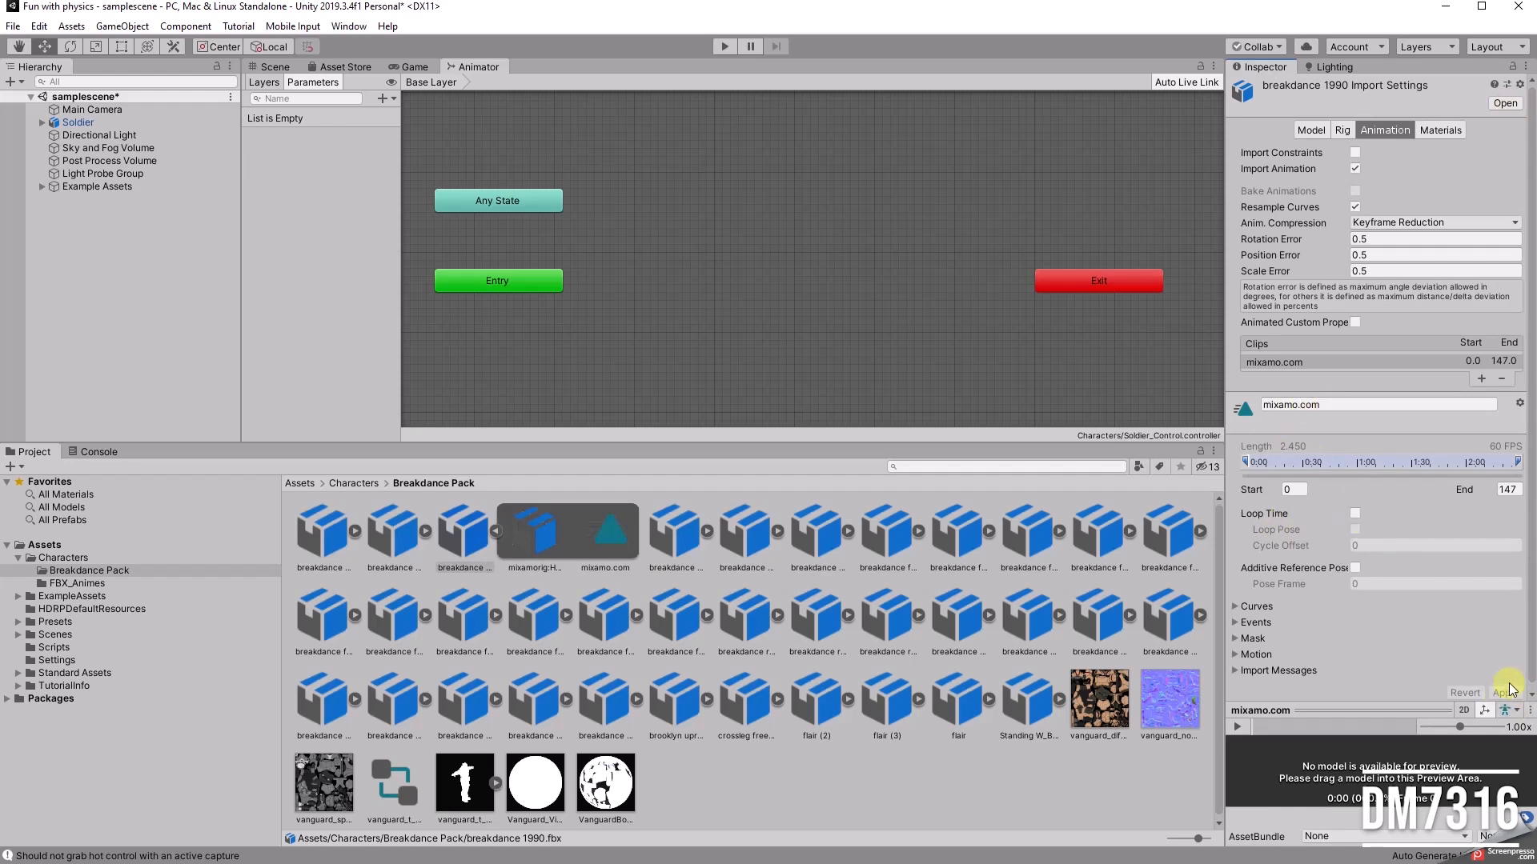
Step: Add the Cheering and Idle_Fight clips from the FBX_Animes folder as states in the Soldier_Control graph
left_click(353, 488)
double_click(391, 532)
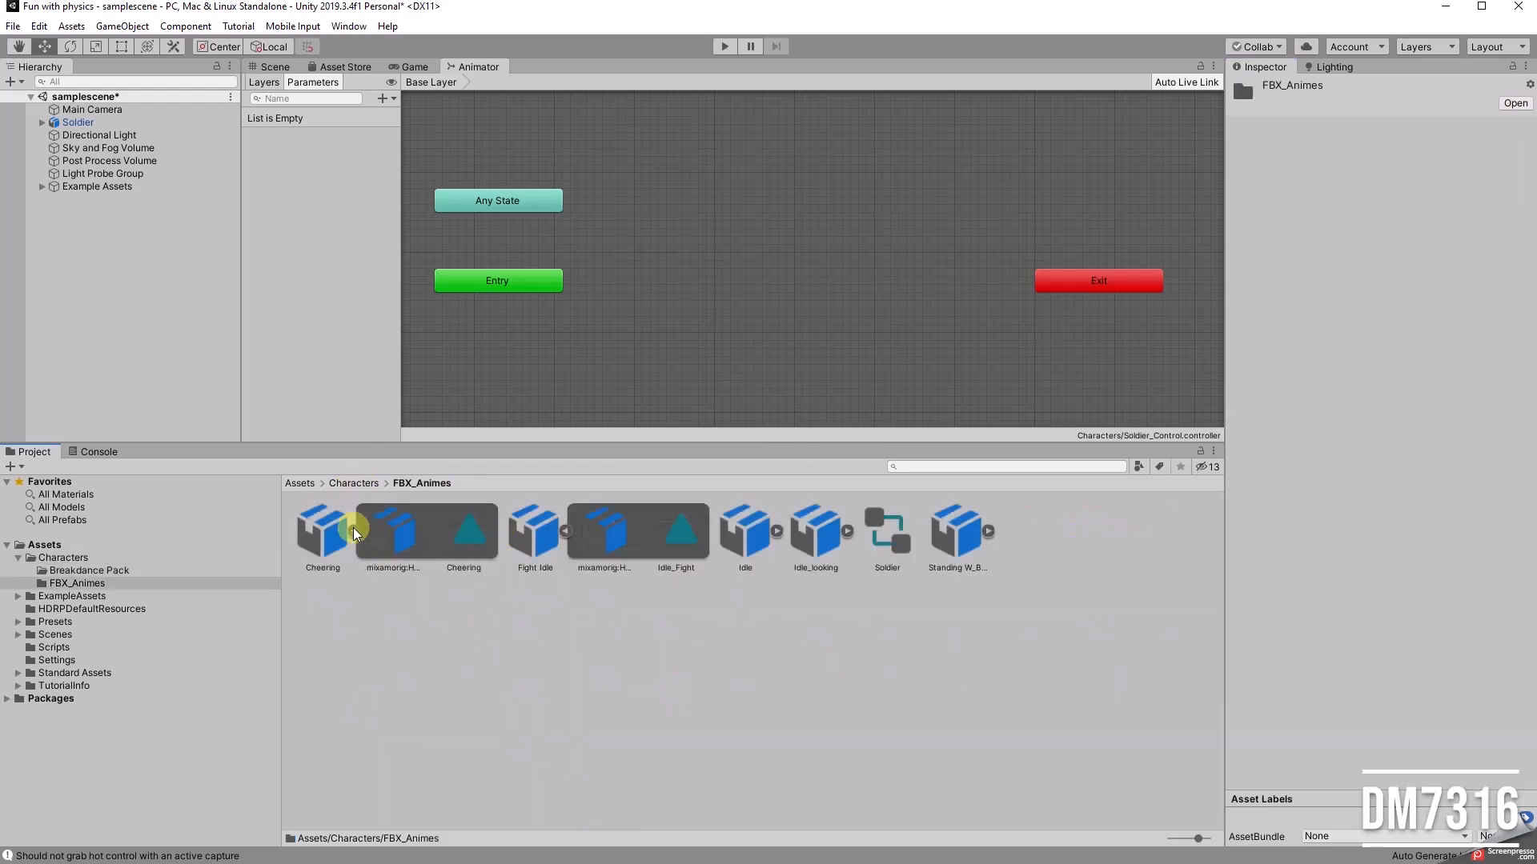
left_click_drag(464, 532, 752, 161)
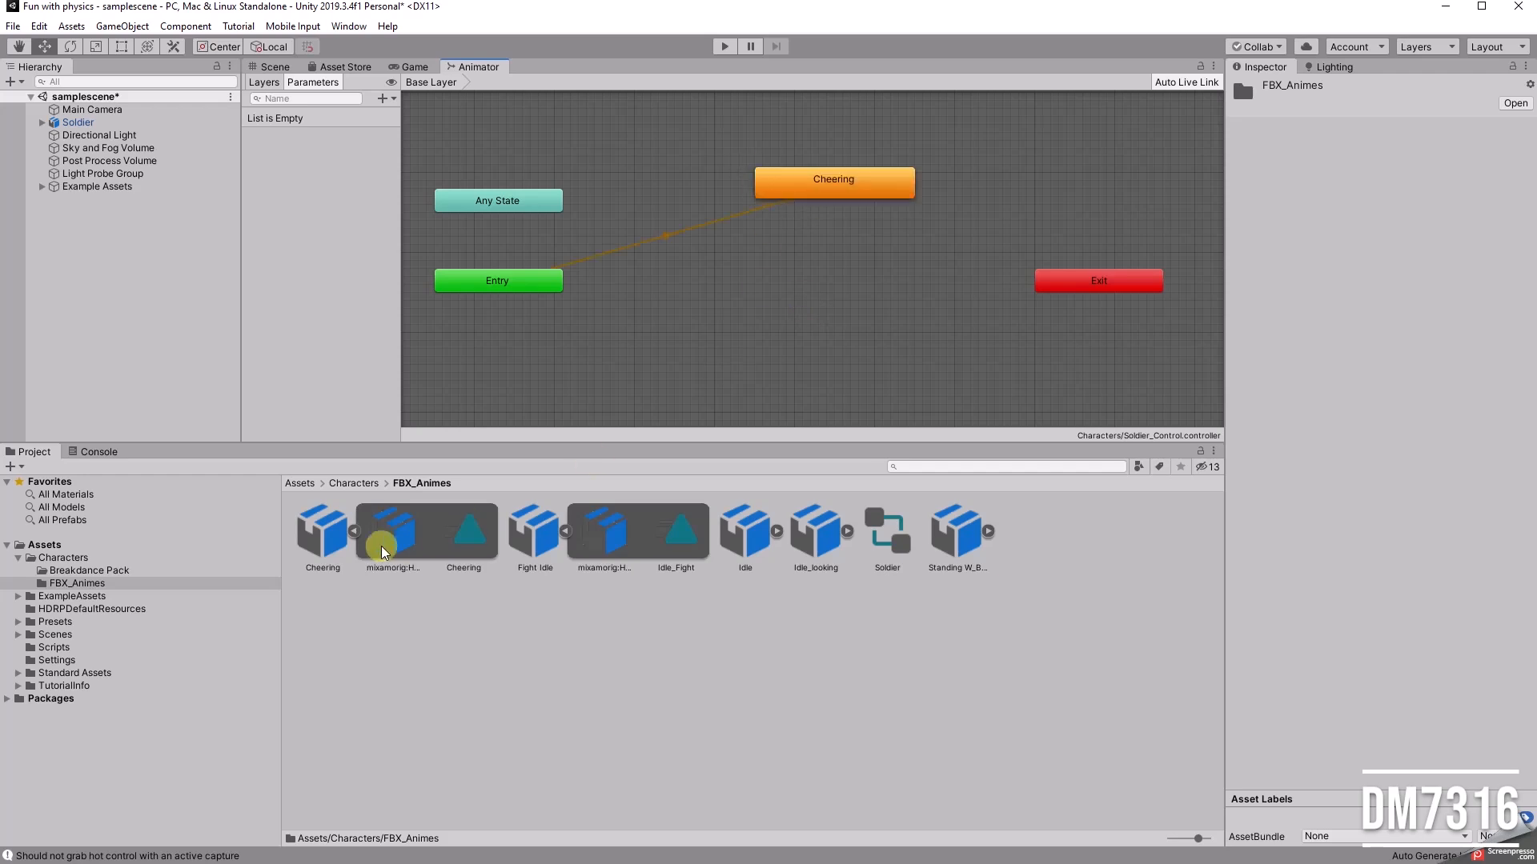
left_click(355, 532)
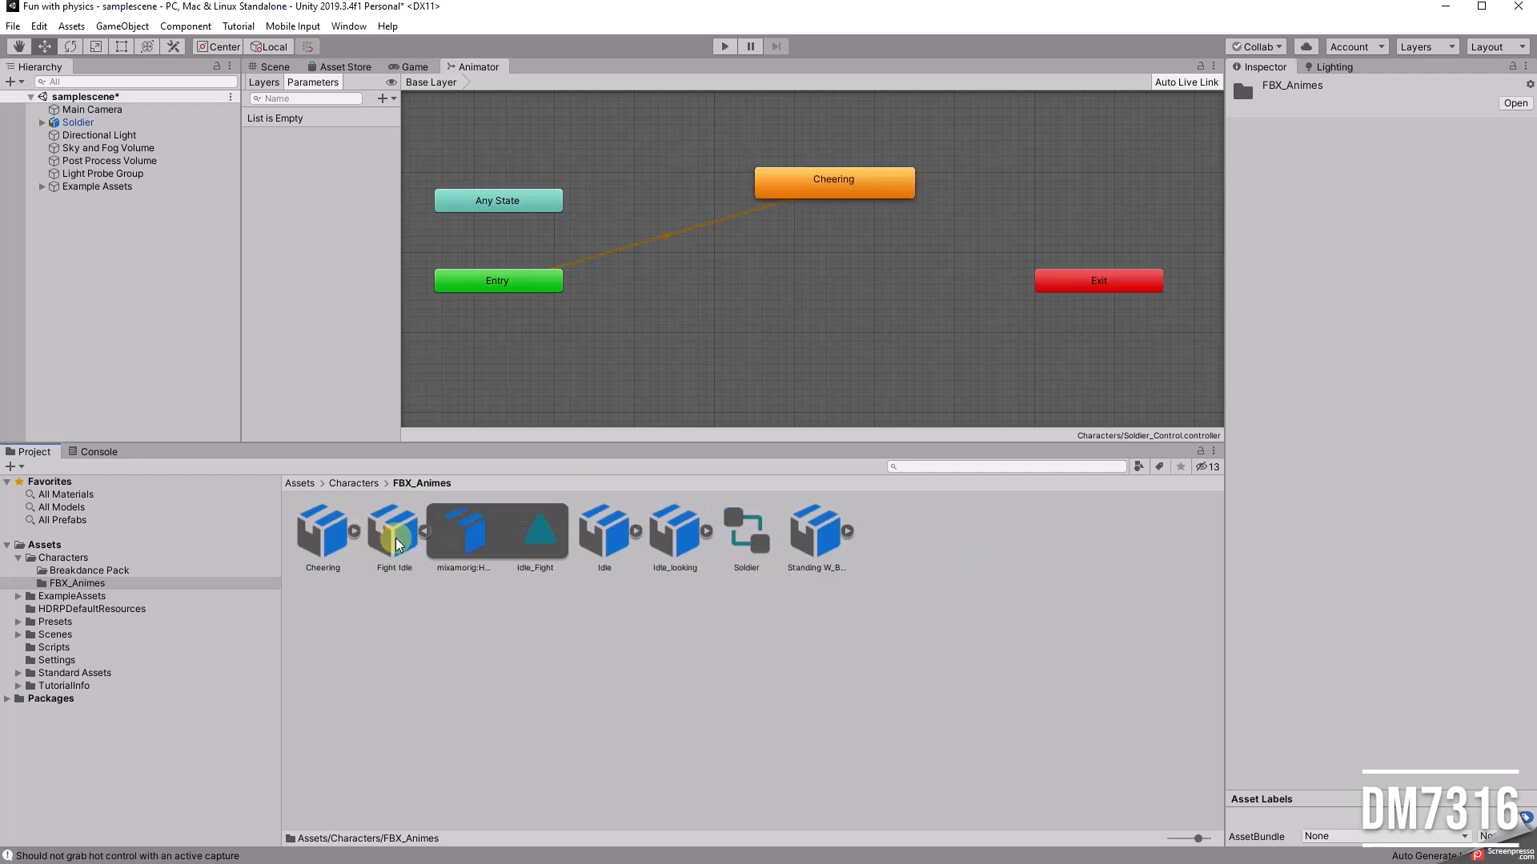
left_click(423, 532)
left_click(423, 531)
left_click_drag(531, 532, 842, 272)
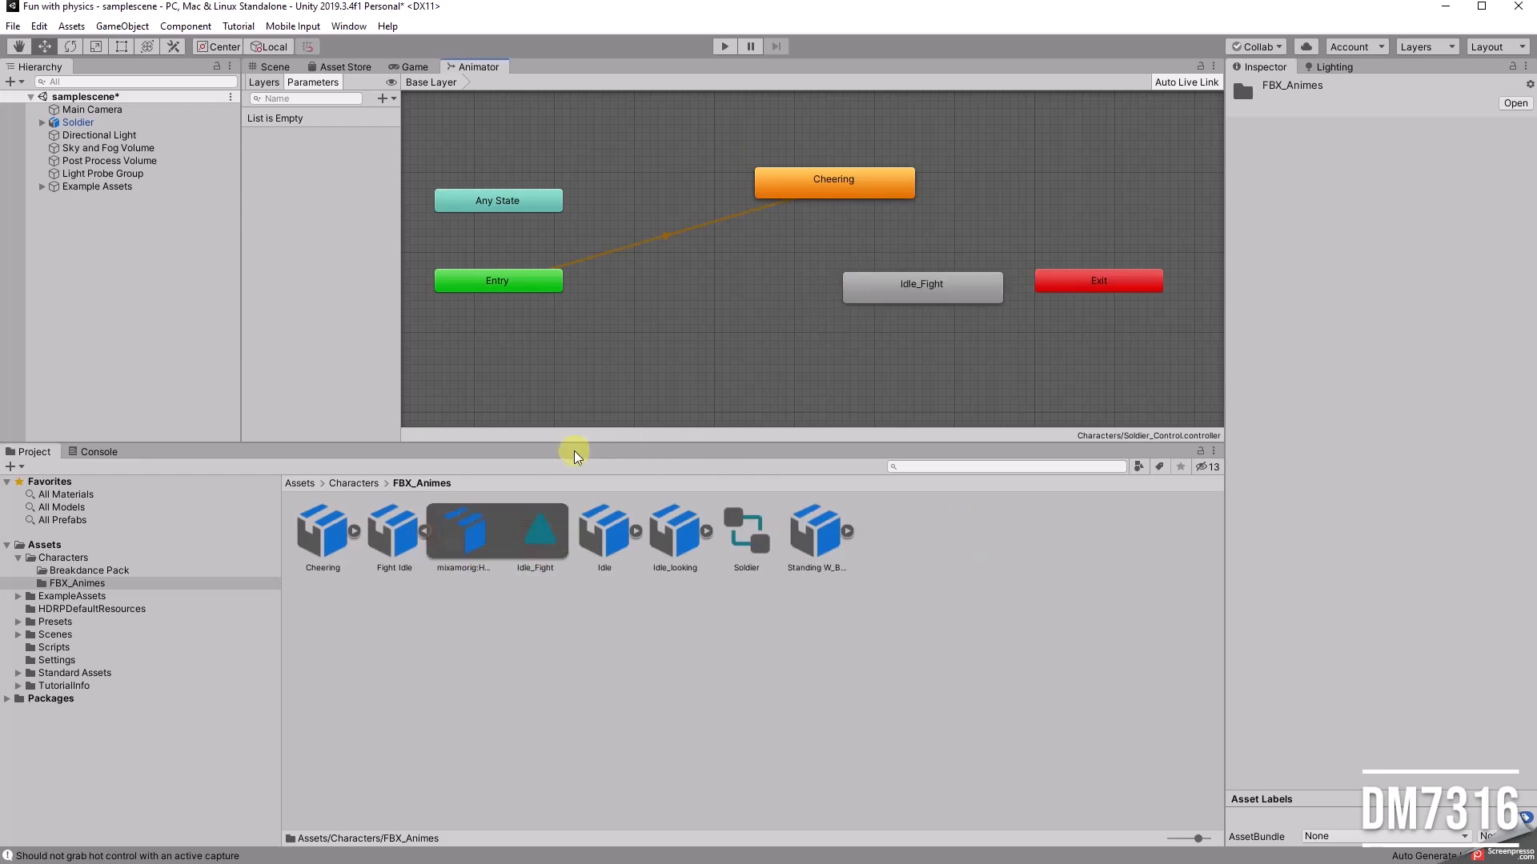
left_click(434, 535)
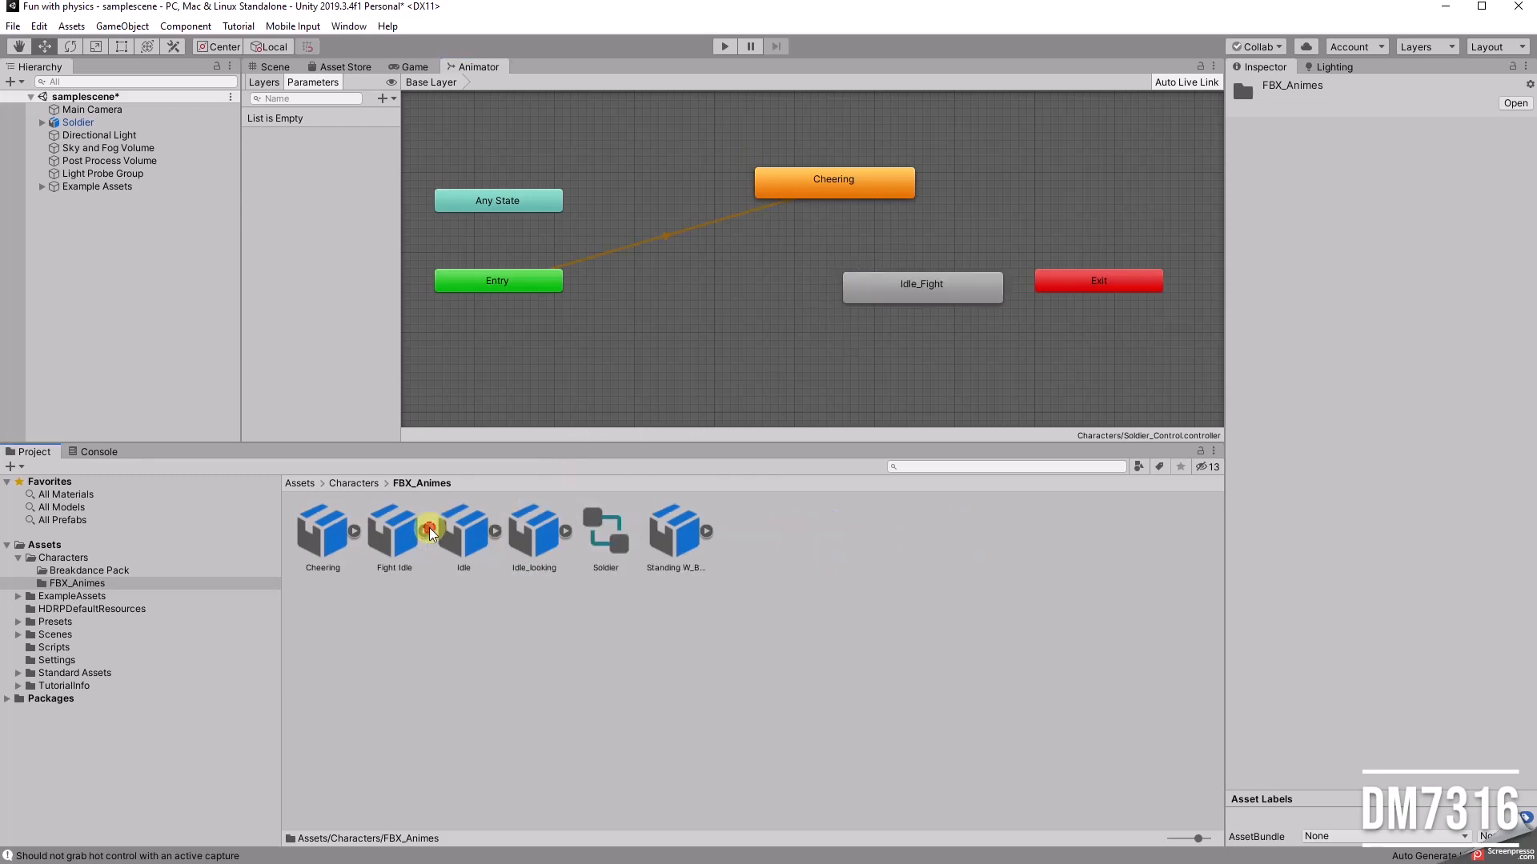
Step: Add the Idle and Idle_Looking clips from their FBX files as states in the graph
left_click(496, 531)
left_click_drag(597, 560, 723, 370)
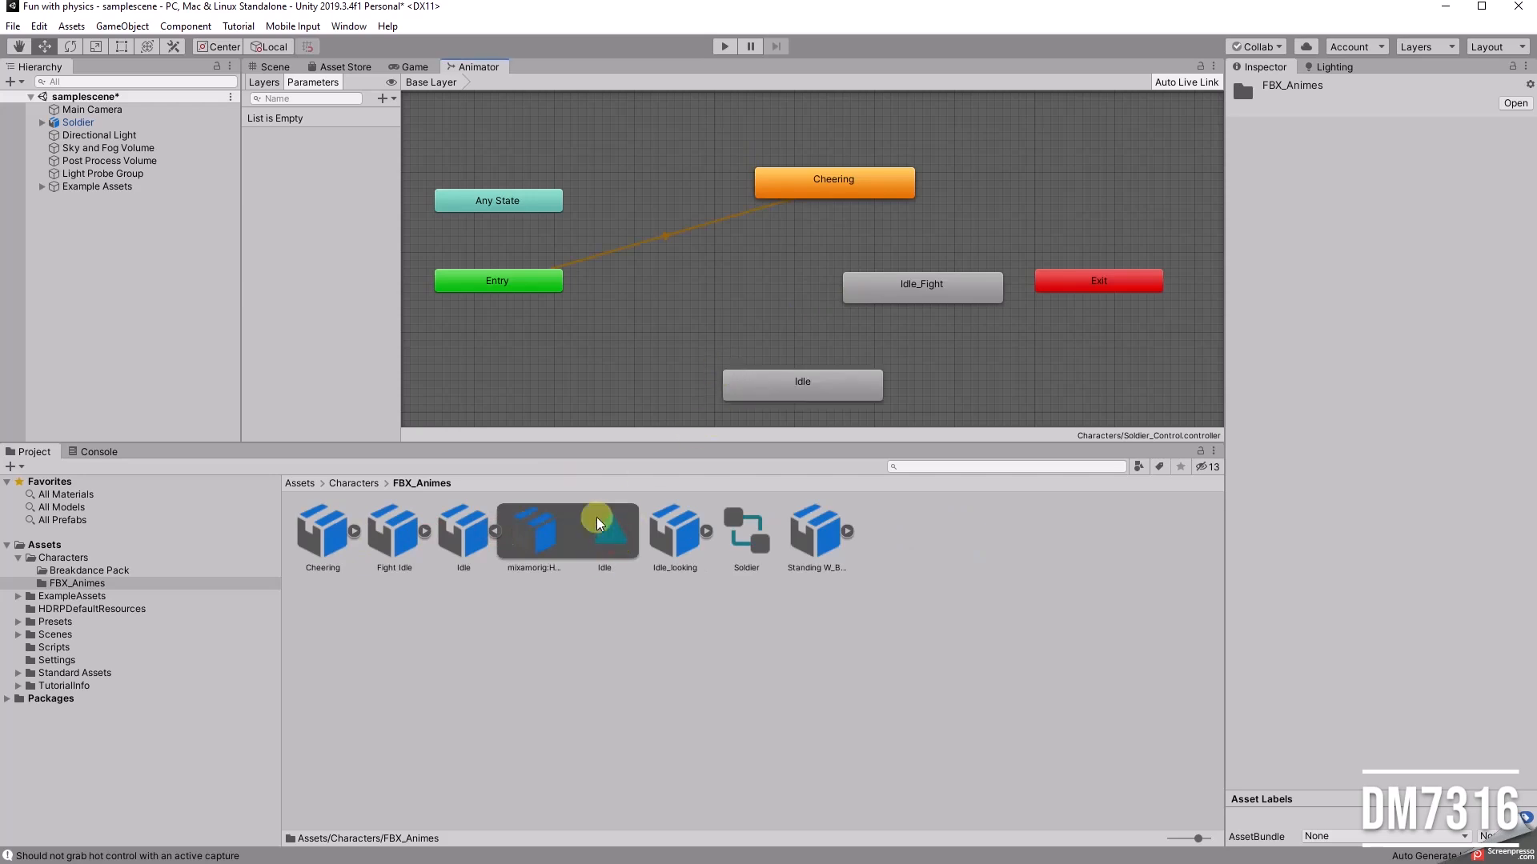
left_click(495, 532)
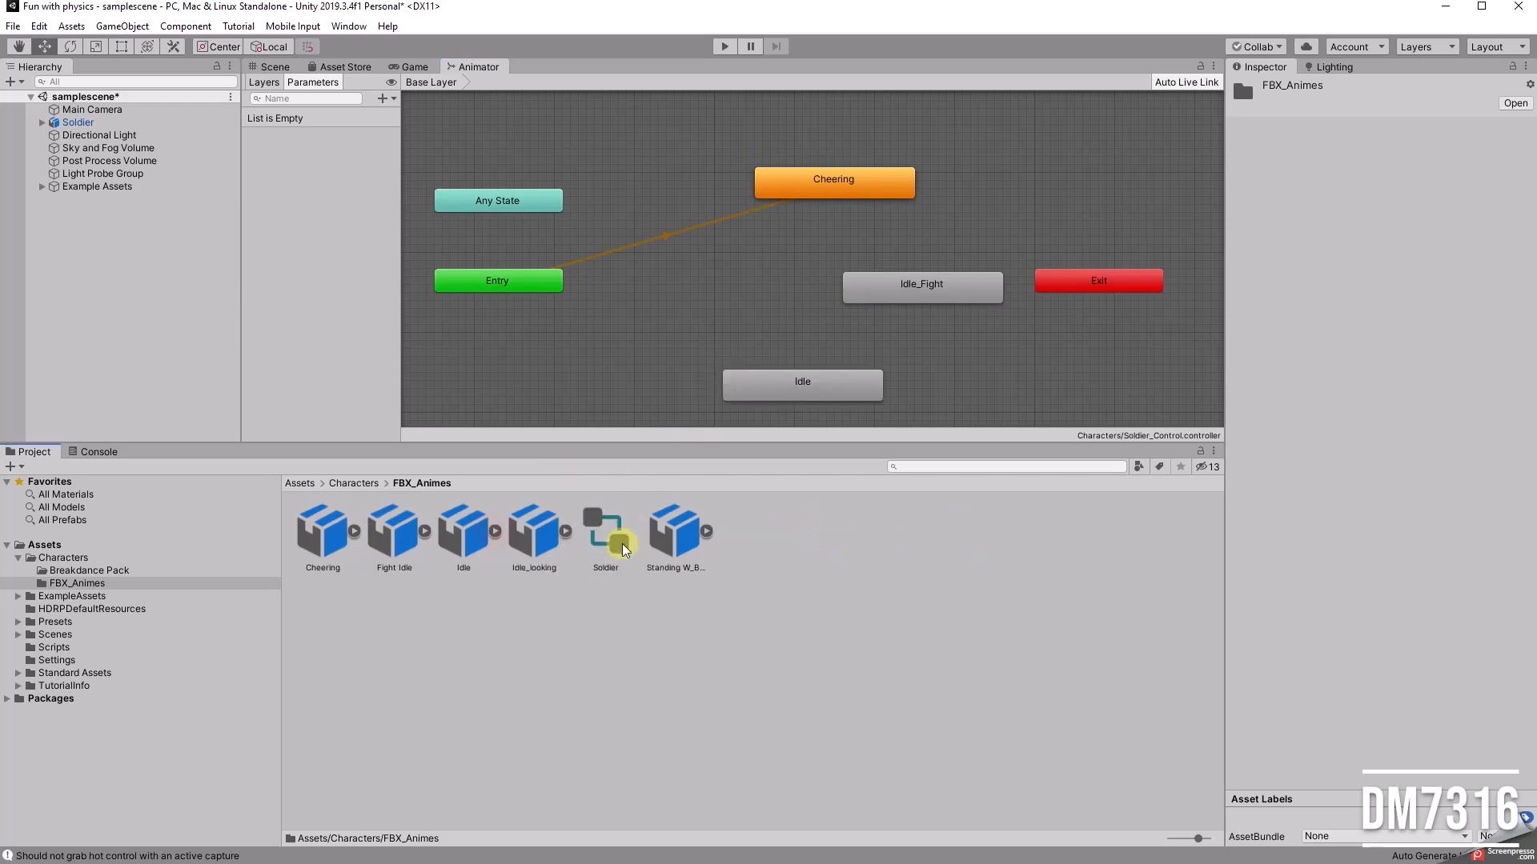
left_click(566, 531)
left_click_drag(677, 532, 1068, 165)
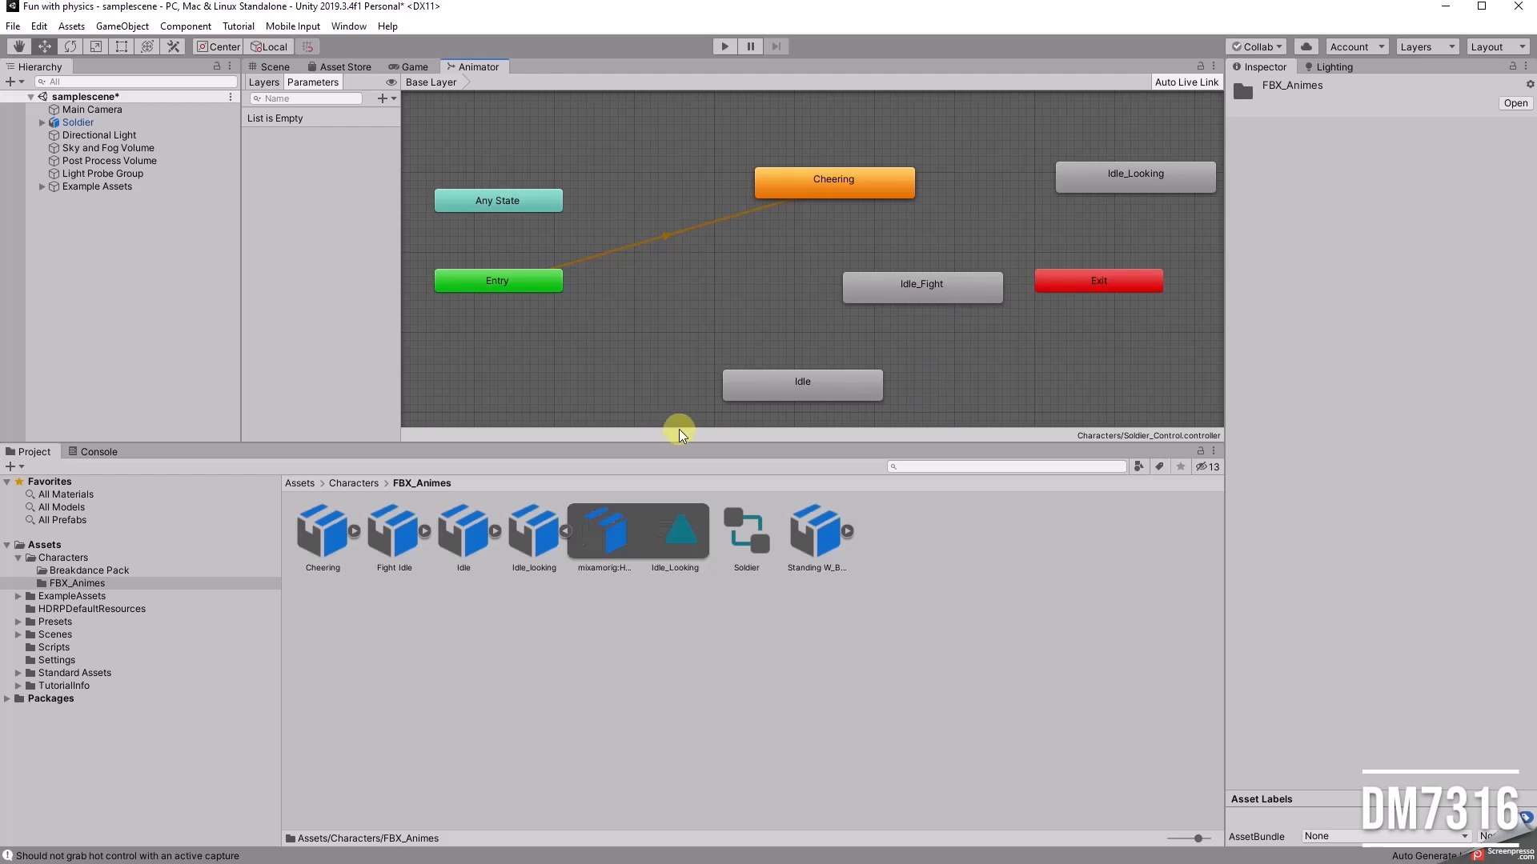
Step: Enlarge the graph area and place the Cheering state beside Entry to inspect the default transition between them
left_click_drag(679, 443, 679, 631)
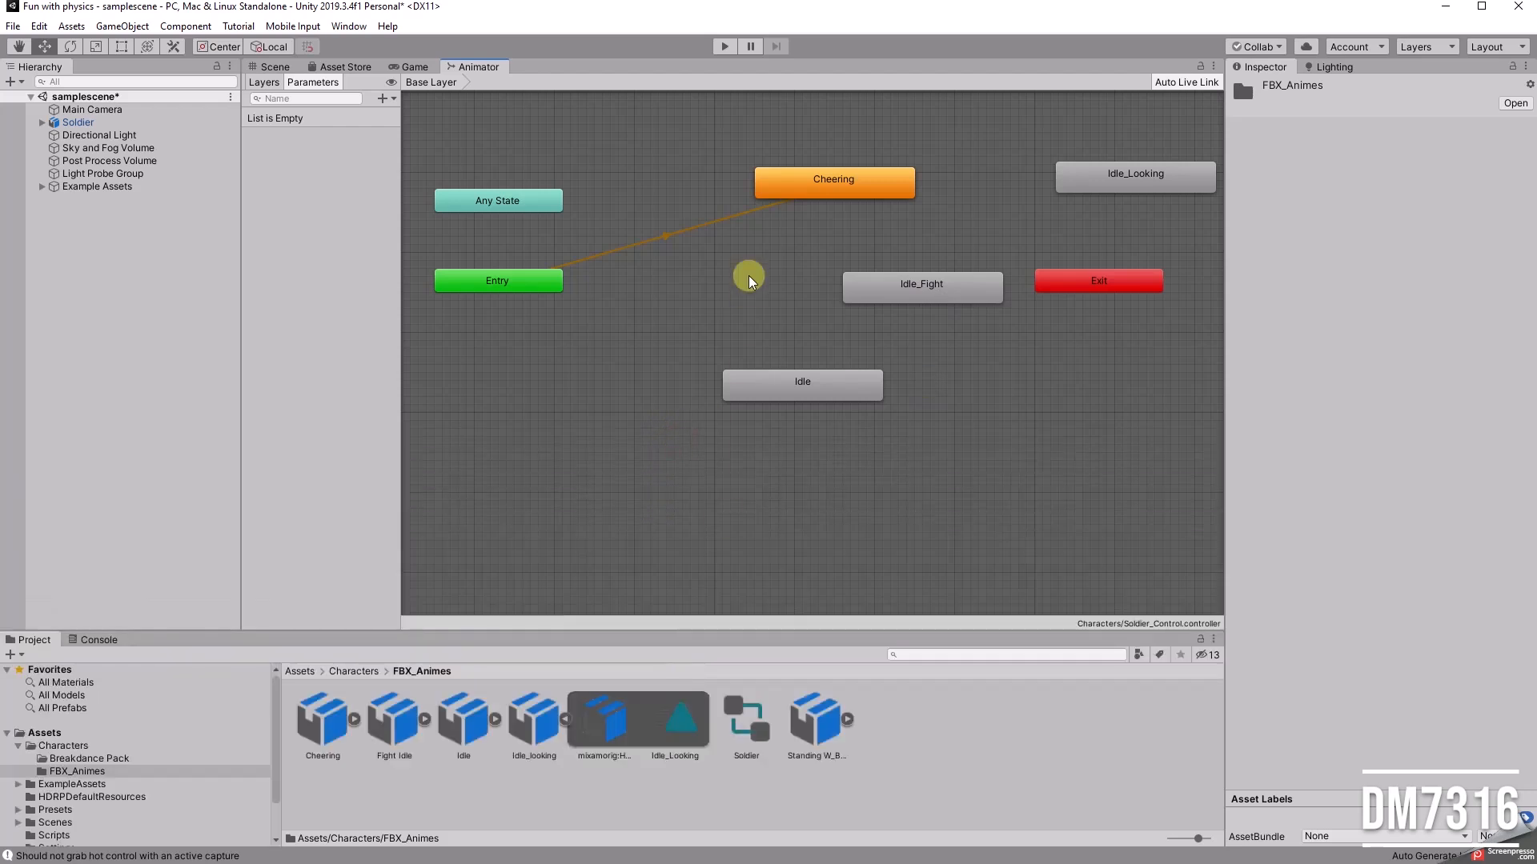
left_click_drag(817, 190, 695, 280)
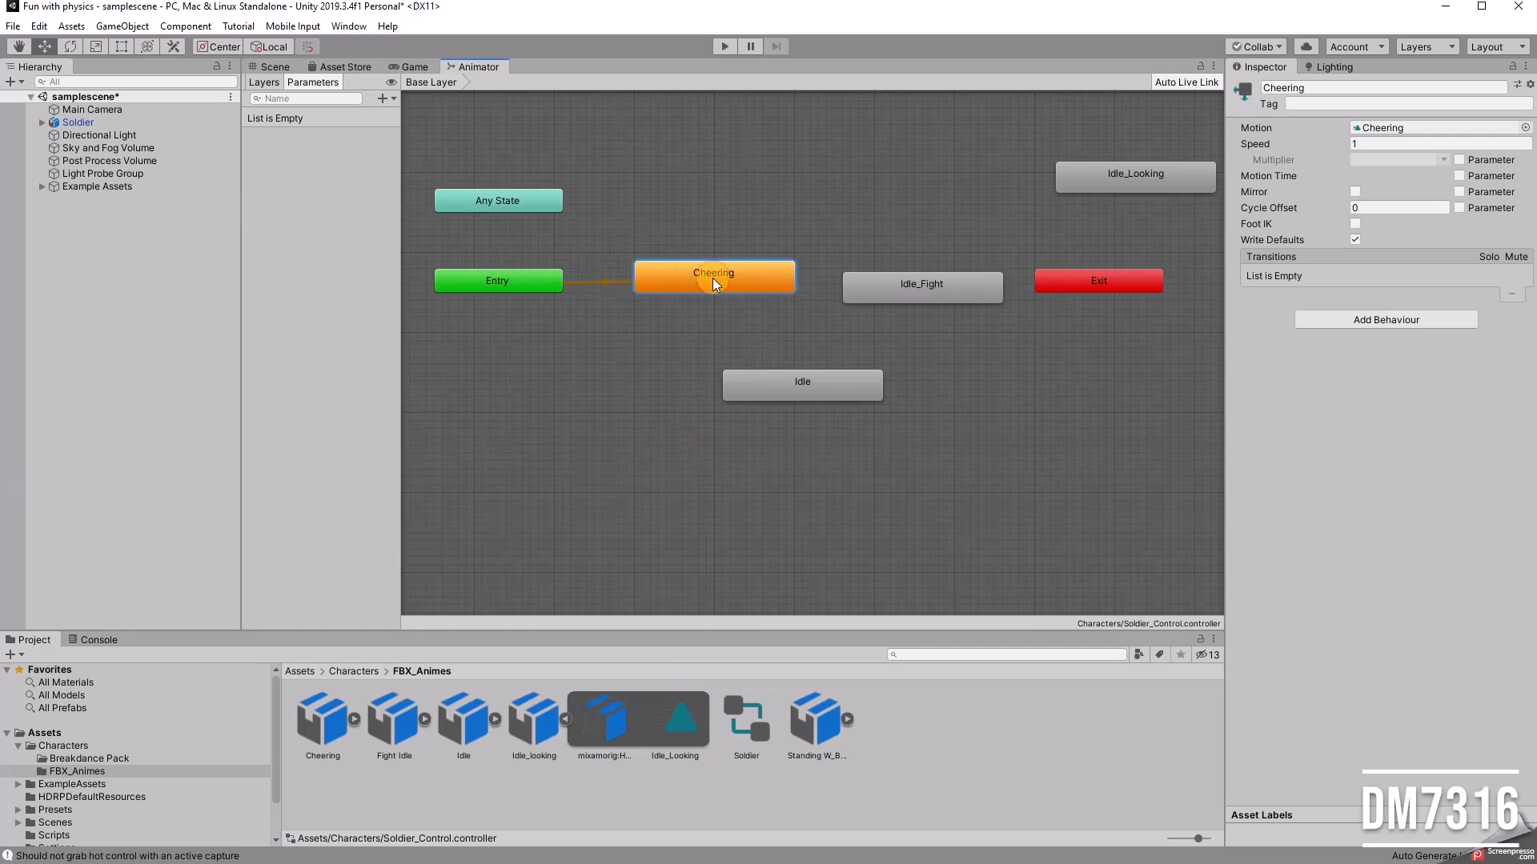
left_click(604, 282)
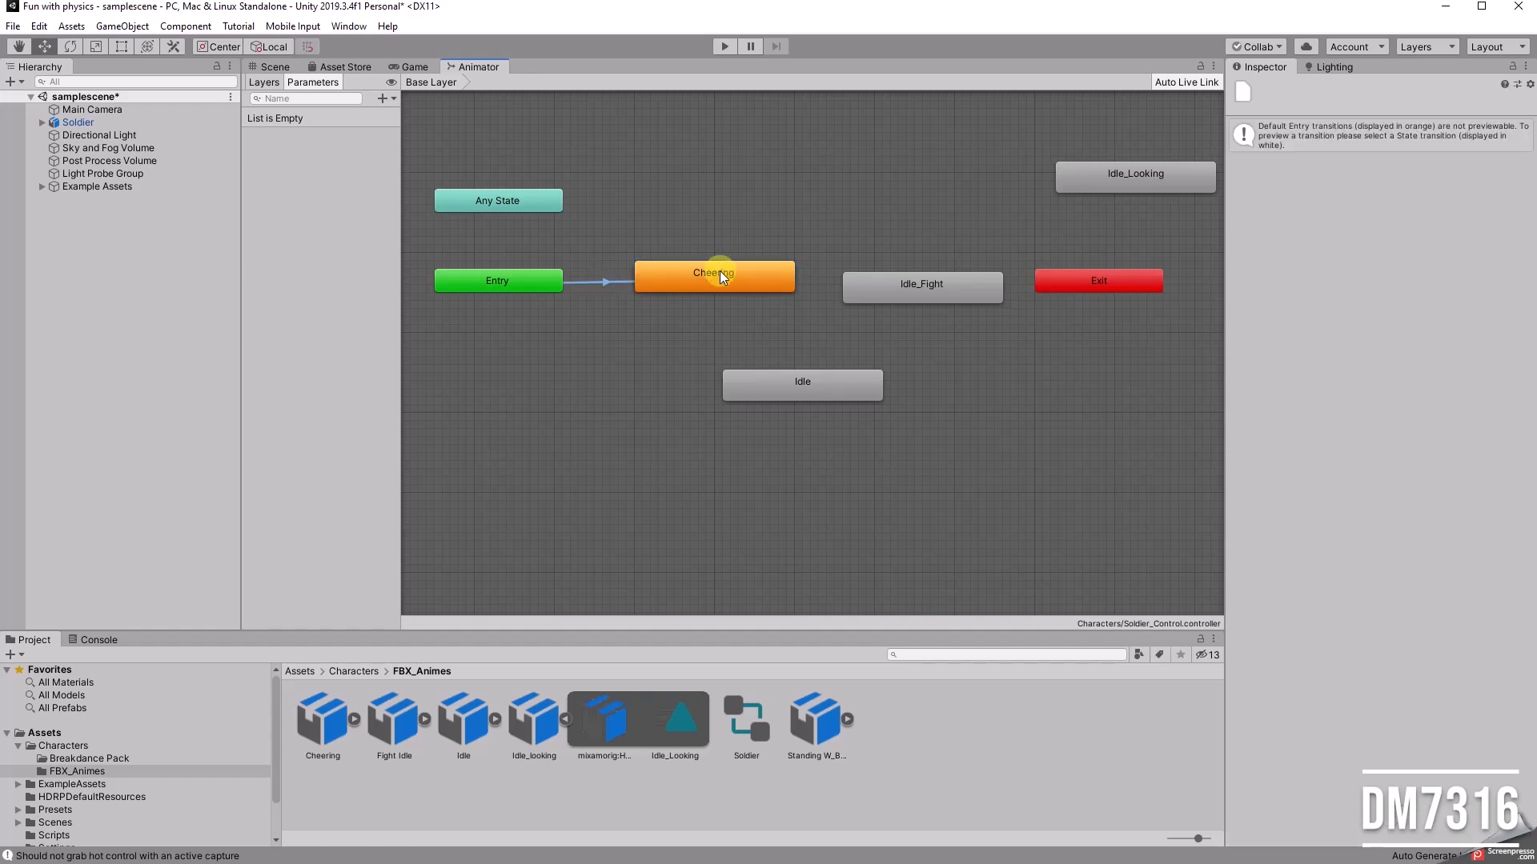
Step: Set the Idle state as the layer's default state
left_click_drag(809, 395, 740, 370)
right_click(738, 367)
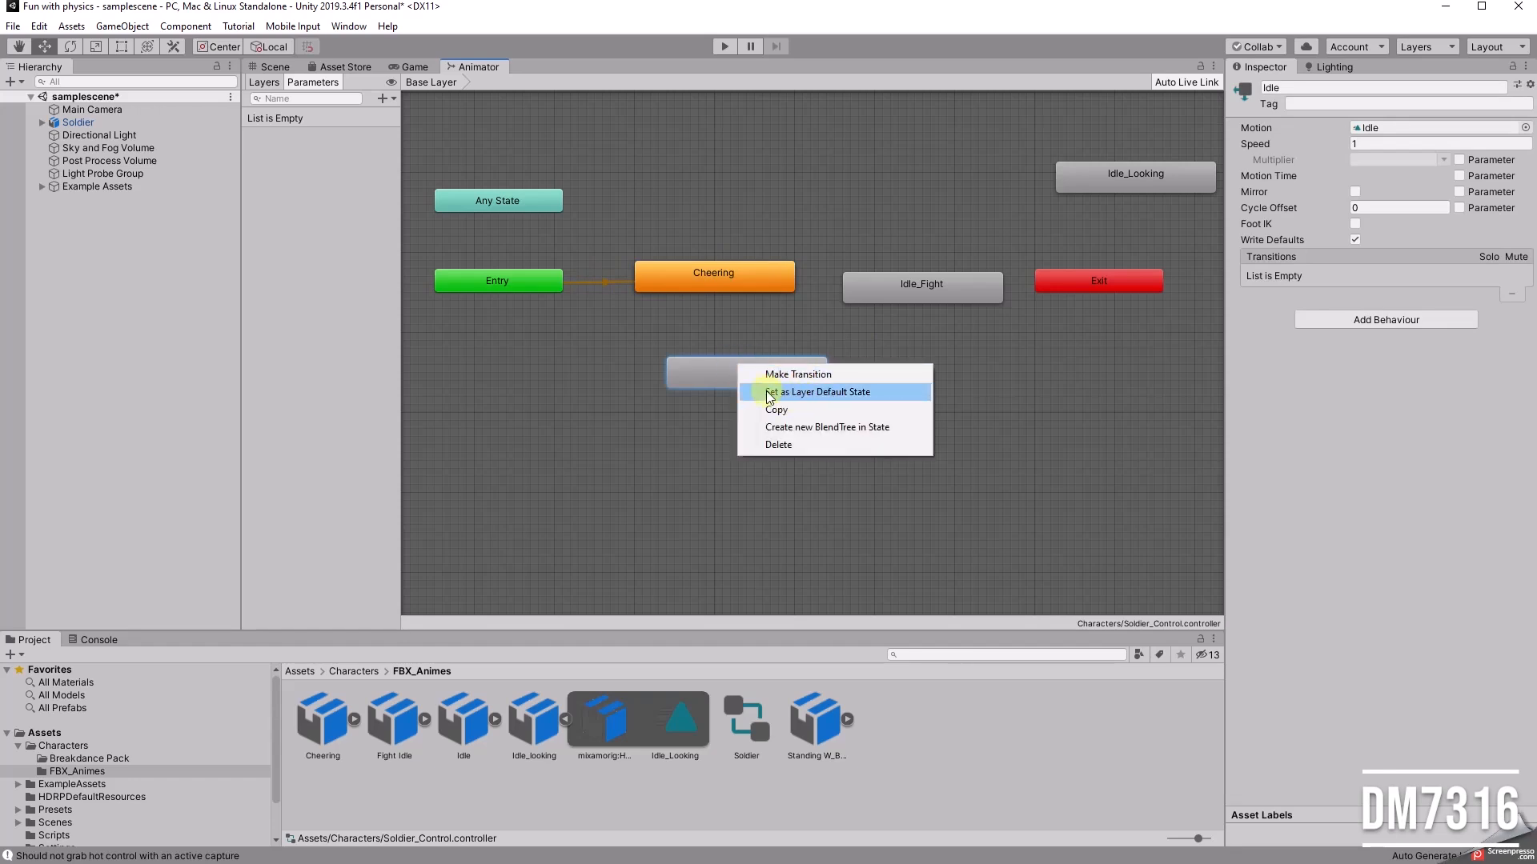
left_click(871, 397)
Step: Move Cheering and Idle_Fight away from Entry and place the Idle state directly beside Entry
left_click_drag(690, 252, 872, 518)
left_click_drag(706, 272, 858, 356)
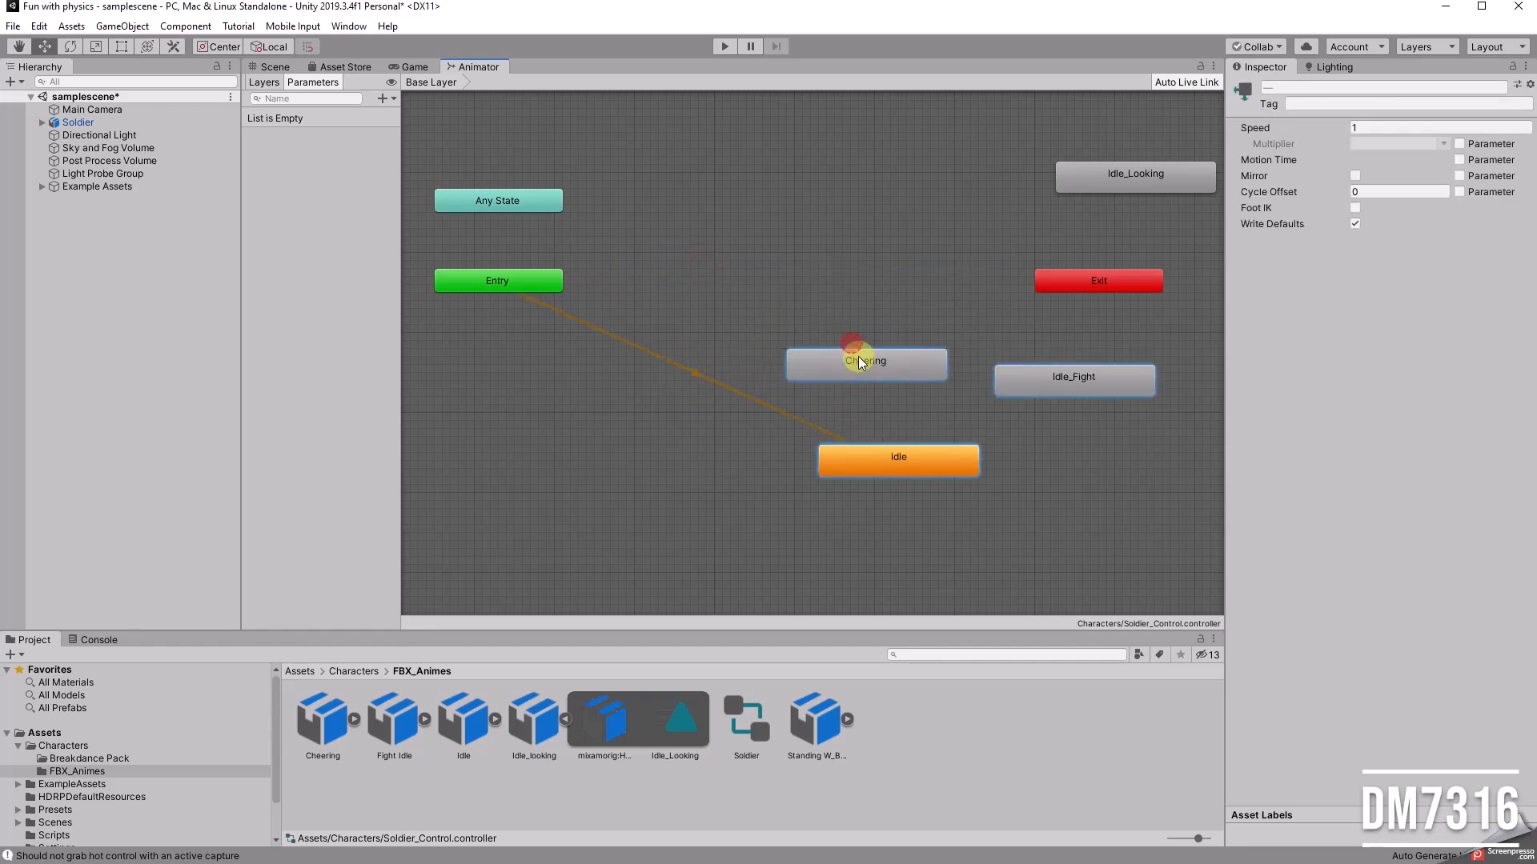
left_click(900, 309)
left_click_drag(897, 457, 722, 287)
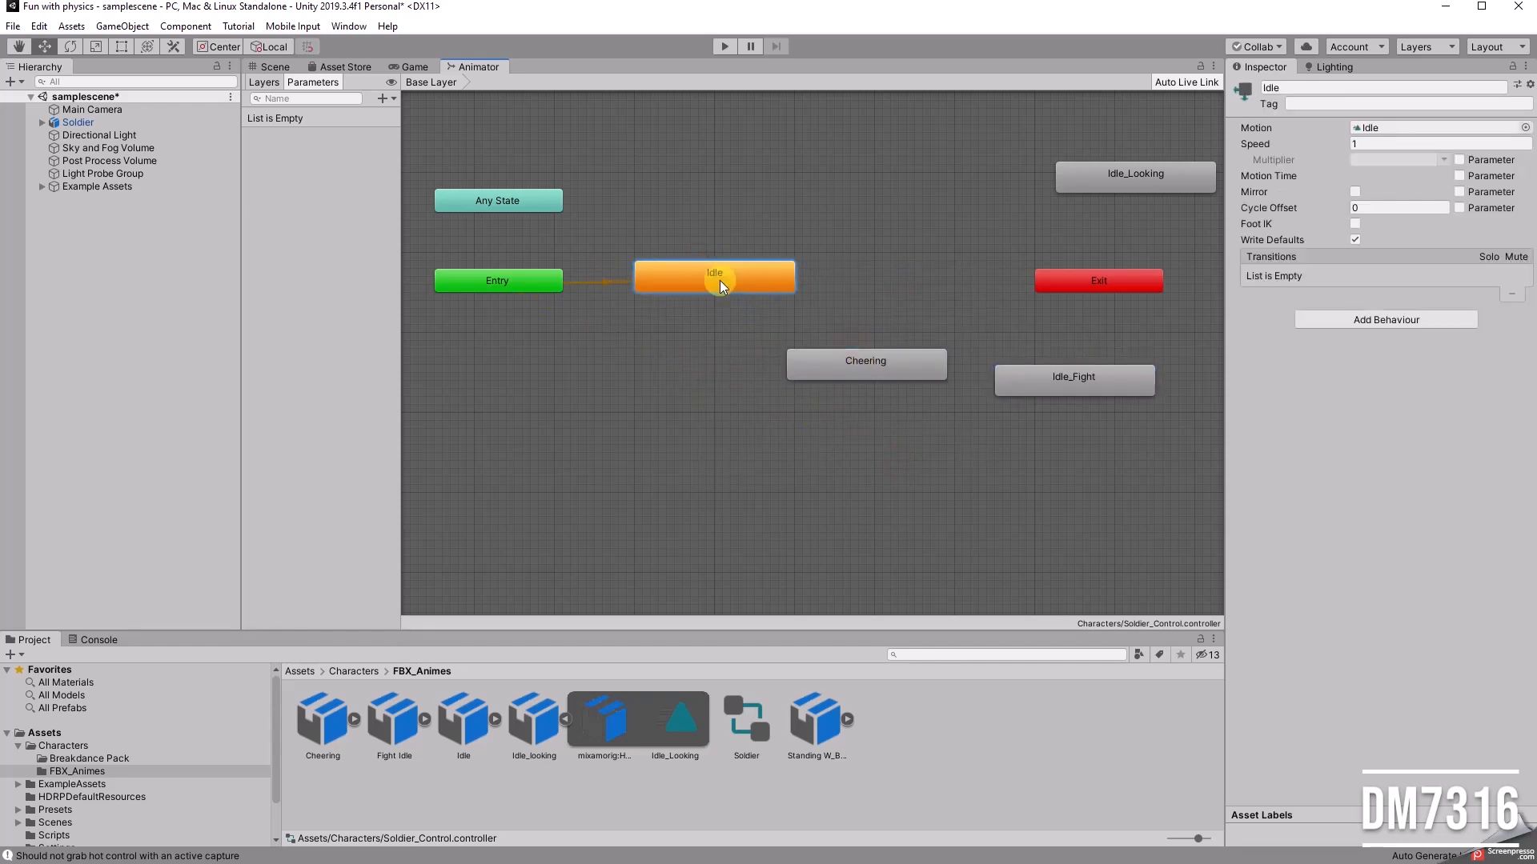
Step: Rearrange the graph with Cheering below Idle, Exit lower down, and Idle_Fight level with Idle
left_click_drag(857, 366, 797, 383)
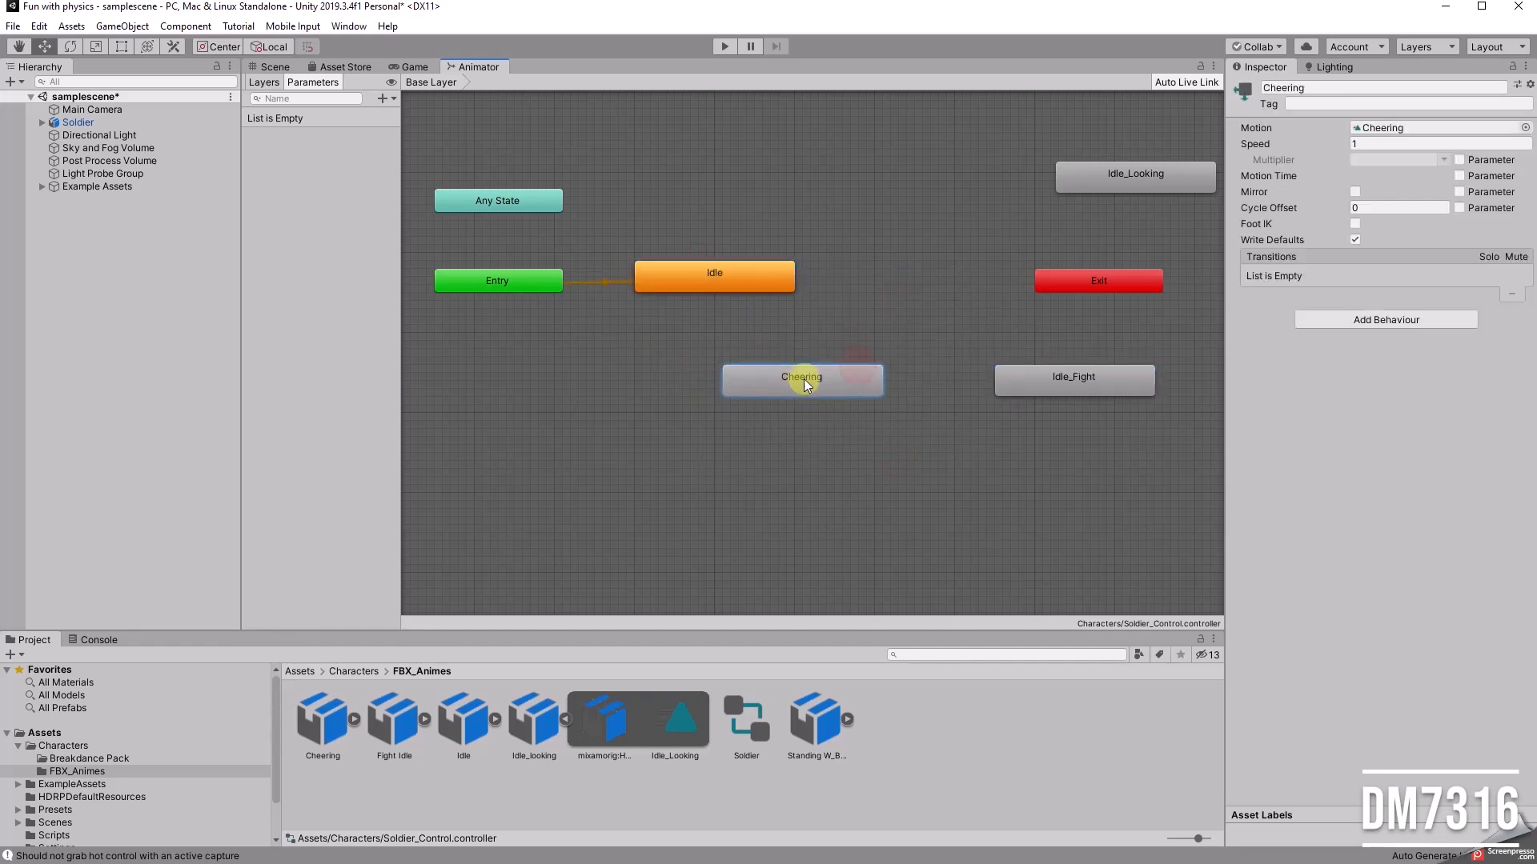
left_click(882, 288)
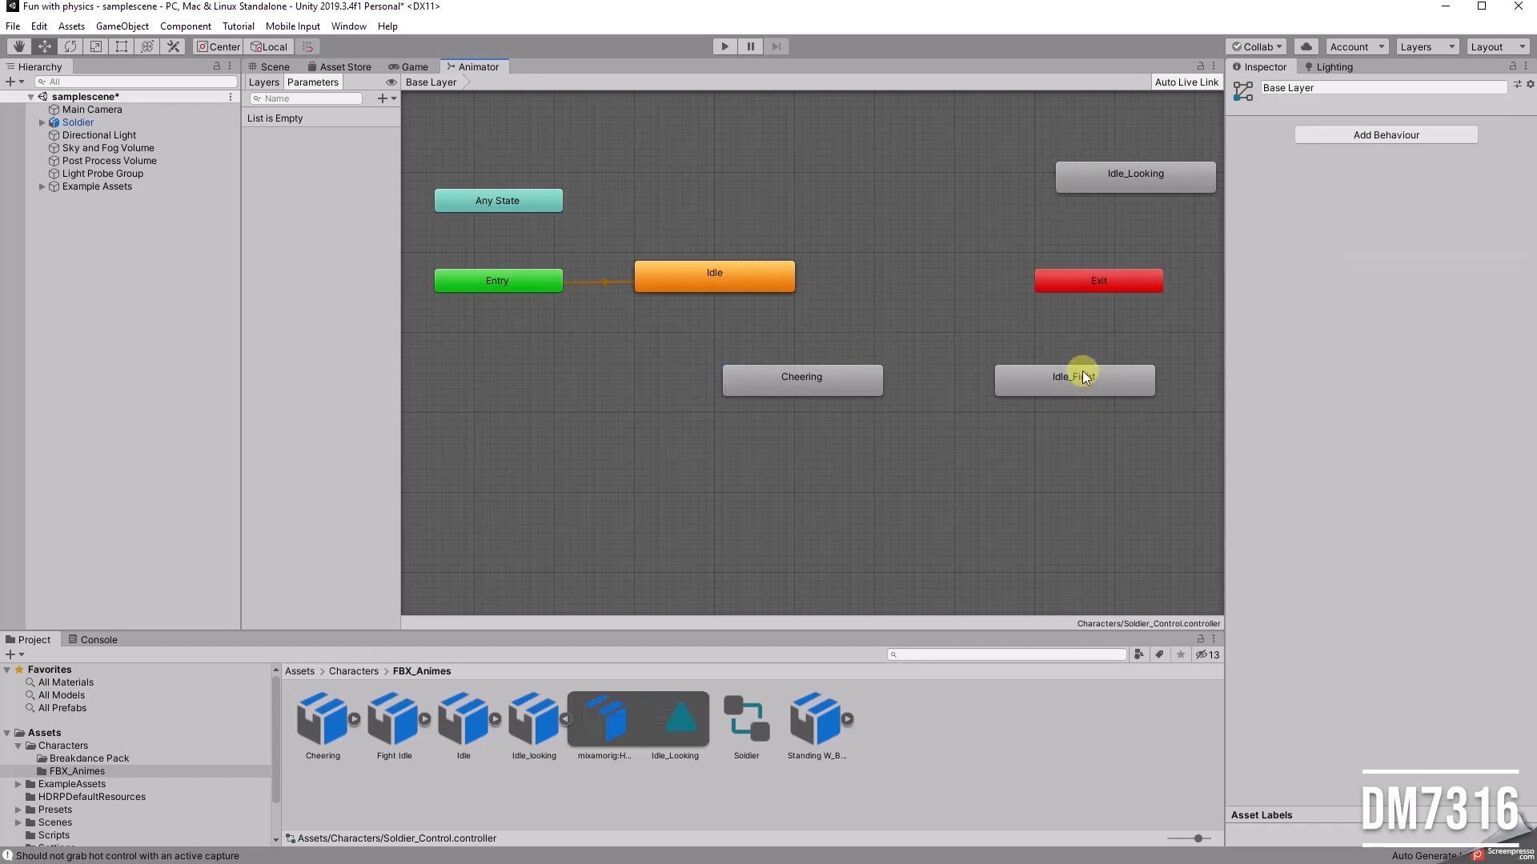
left_click_drag(1080, 374, 992, 474)
left_click_drag(1075, 288, 1106, 417)
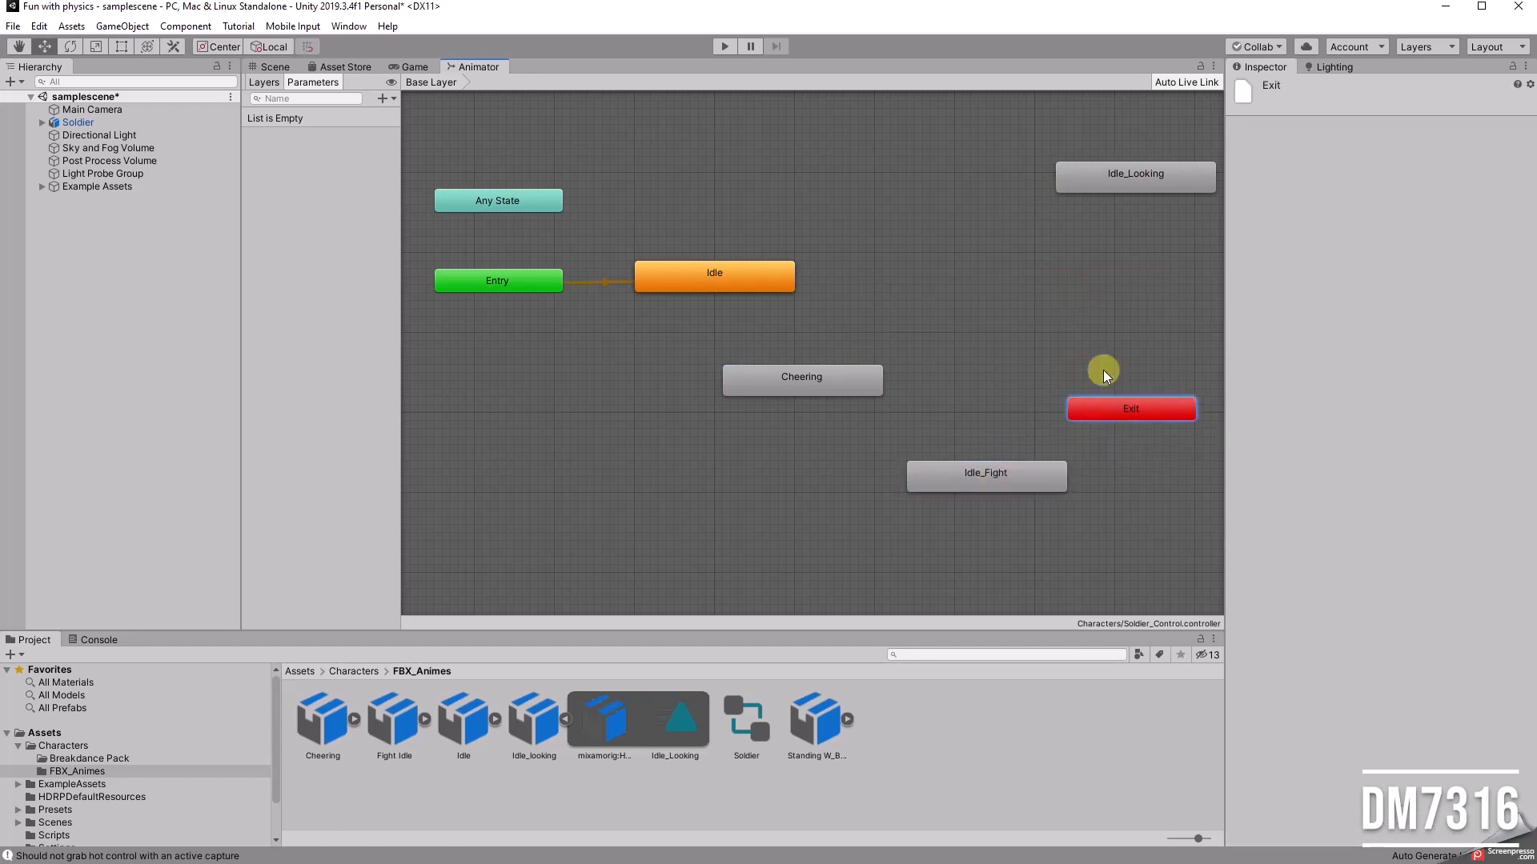
left_click_drag(954, 479, 921, 280)
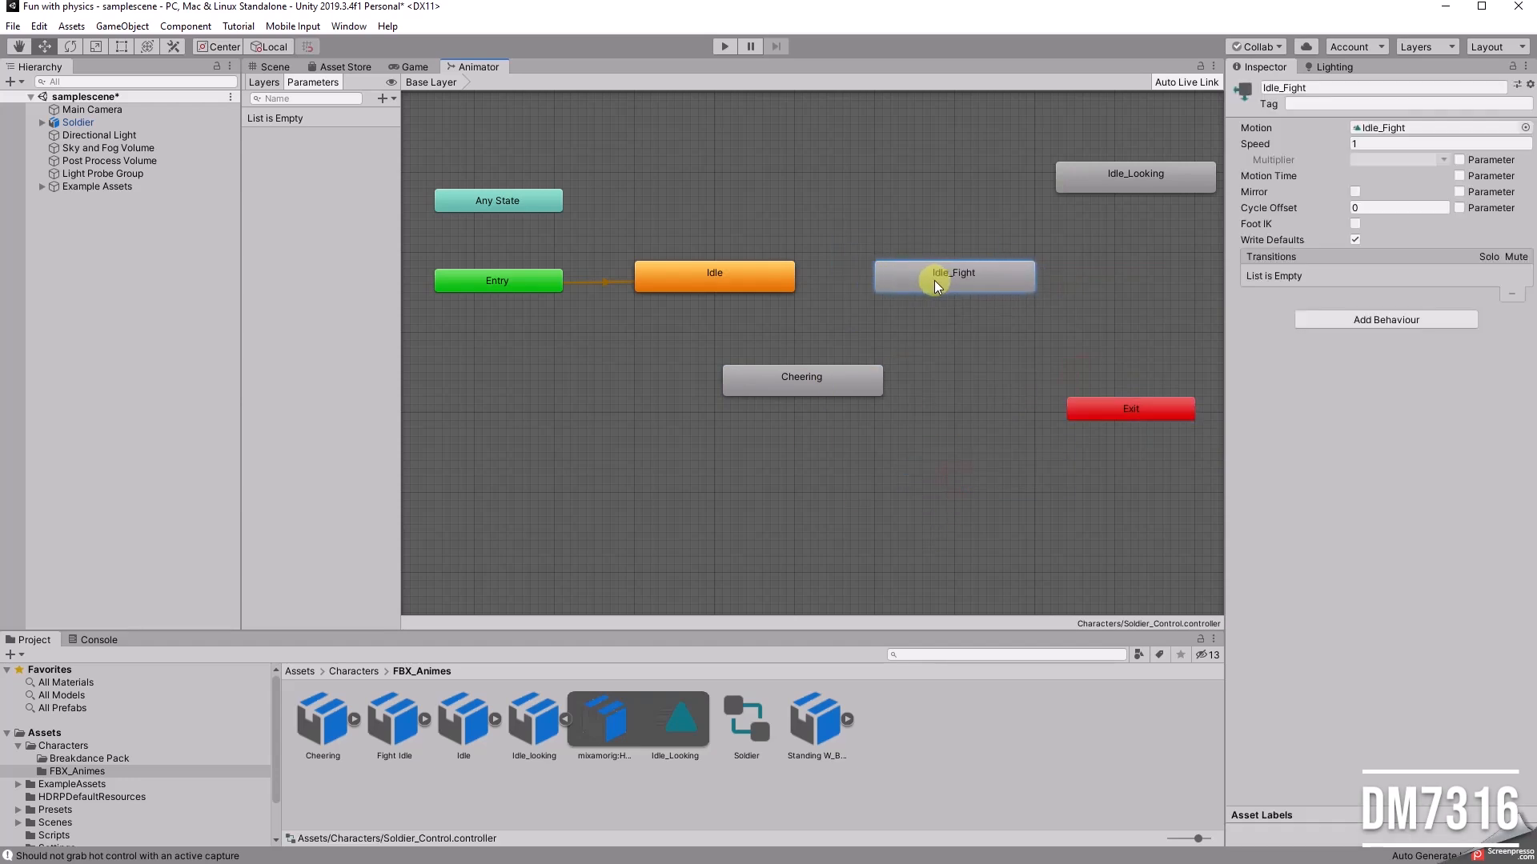
Step: Make a transition from the Idle state to Idle_Fight
right_click(738, 274)
left_click(792, 285)
left_click(922, 279)
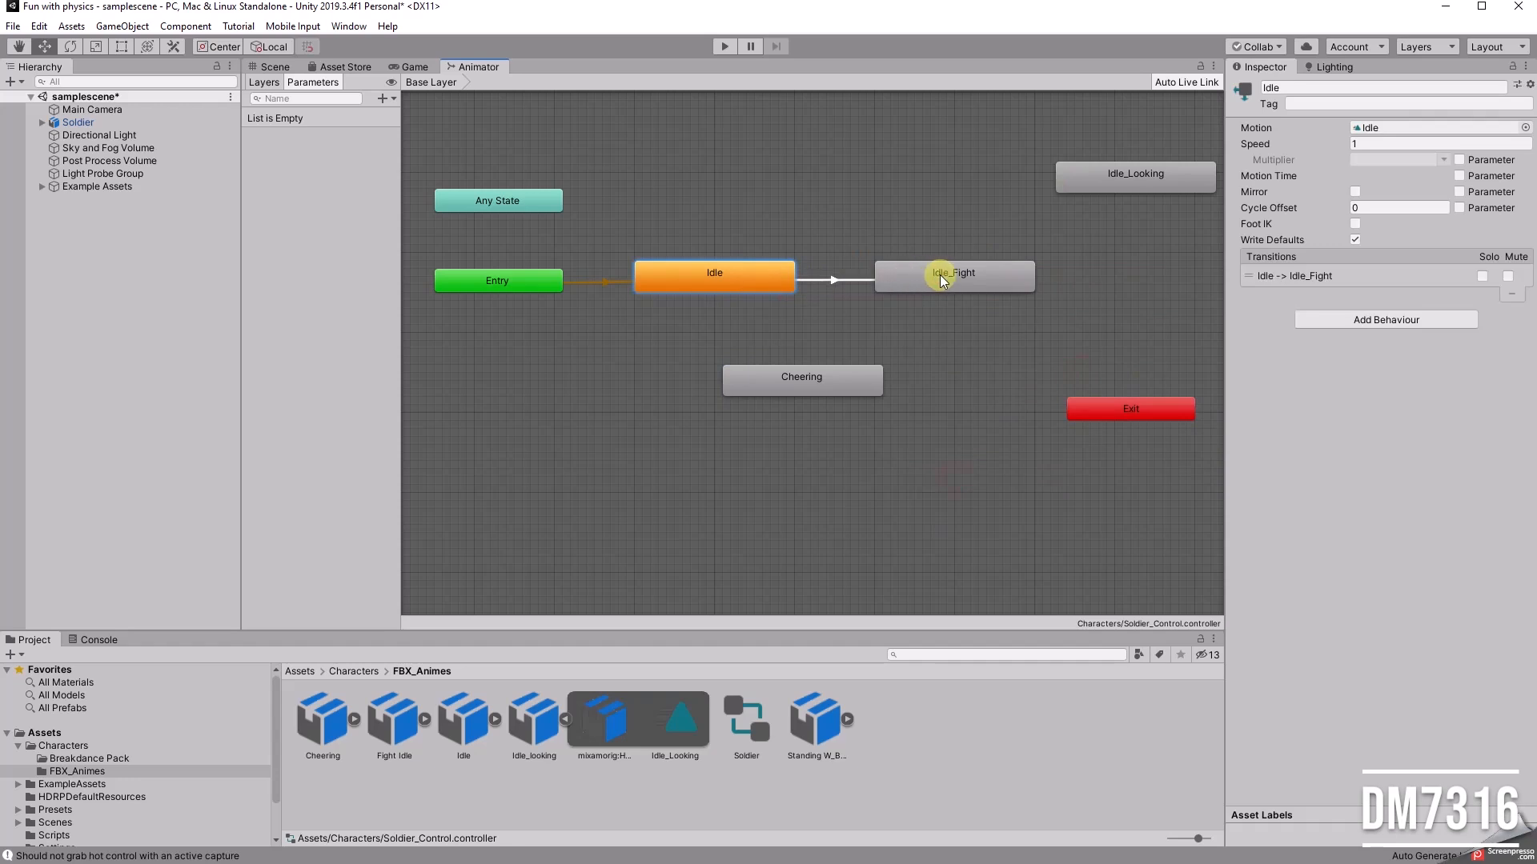
Step: Make a transition from Idle_Fight to Idle_Looking and move Idle_Looking directly below Idle_Fight
left_click(949, 273)
right_click(950, 272)
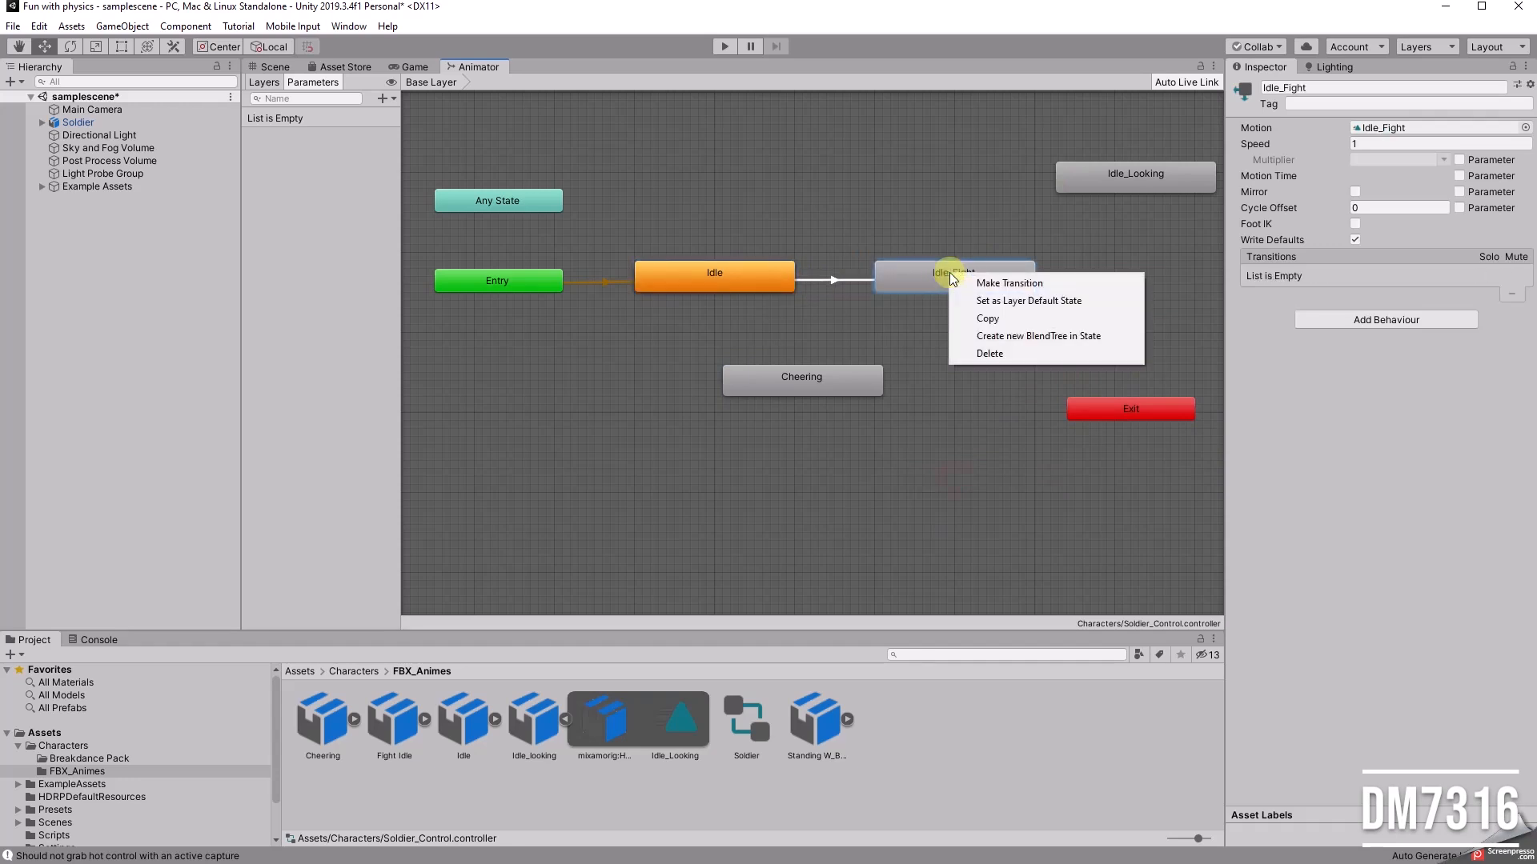
left_click(995, 284)
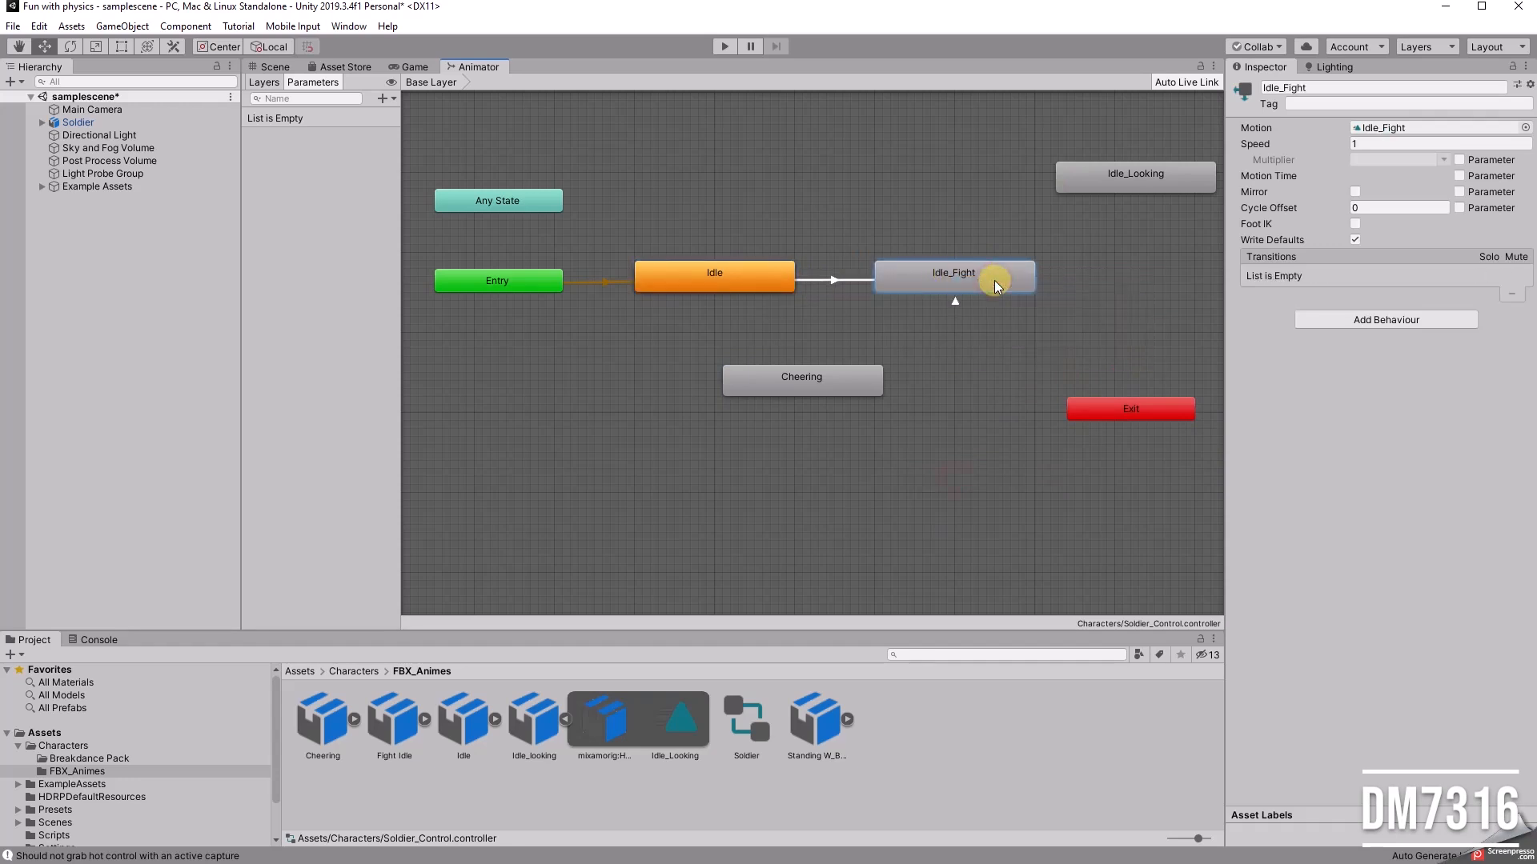
left_click(1122, 164)
left_click_drag(1119, 172, 958, 358)
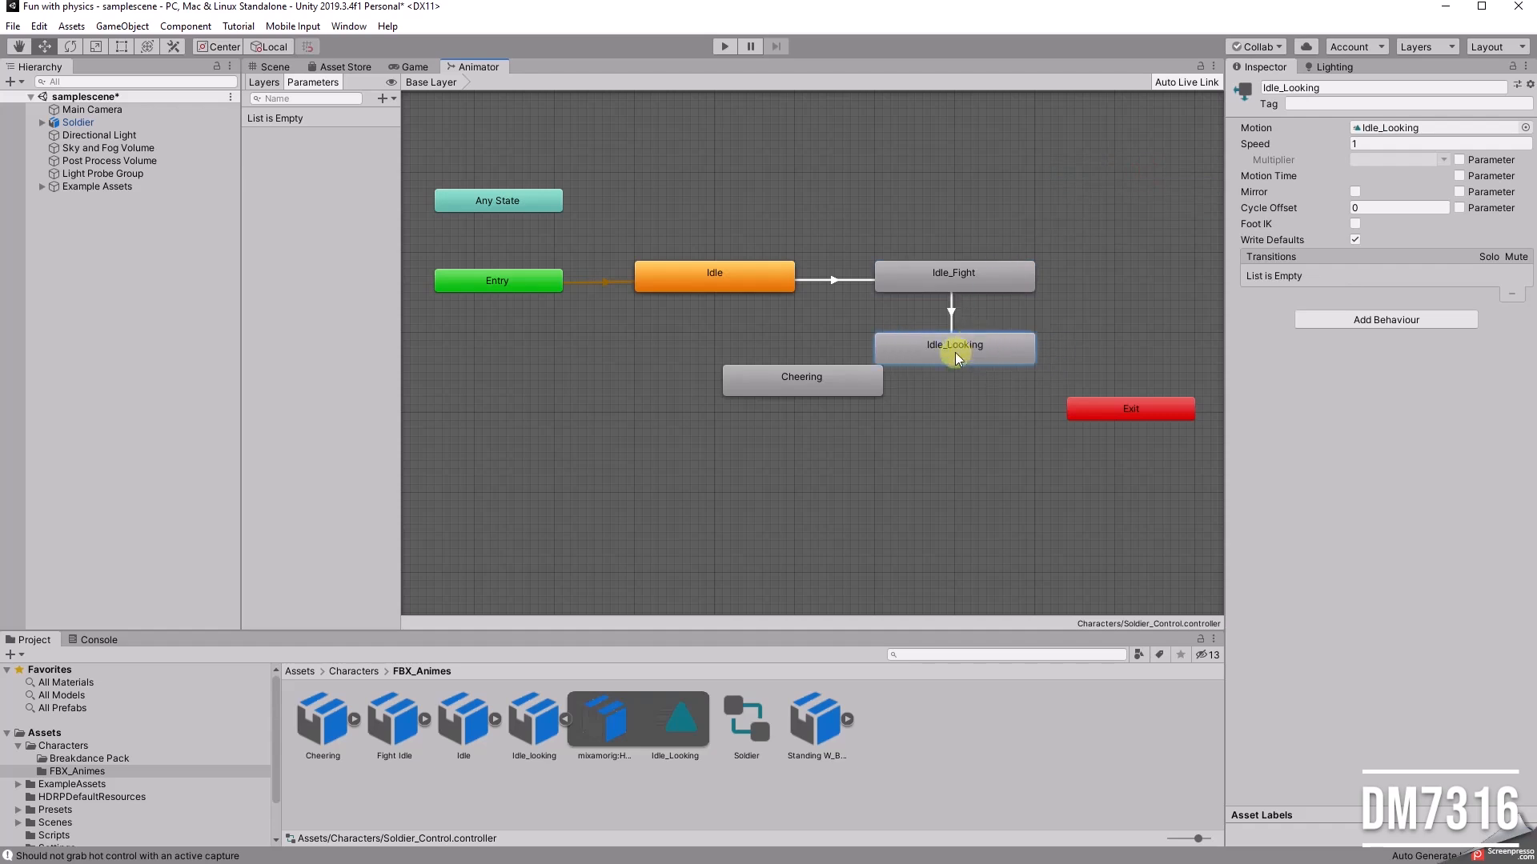
Step: Move the Cheering state lower in the graph and make a transition from Idle_Looking to Cheering
left_click_drag(795, 382, 723, 446)
left_click(953, 330)
right_click(953, 350)
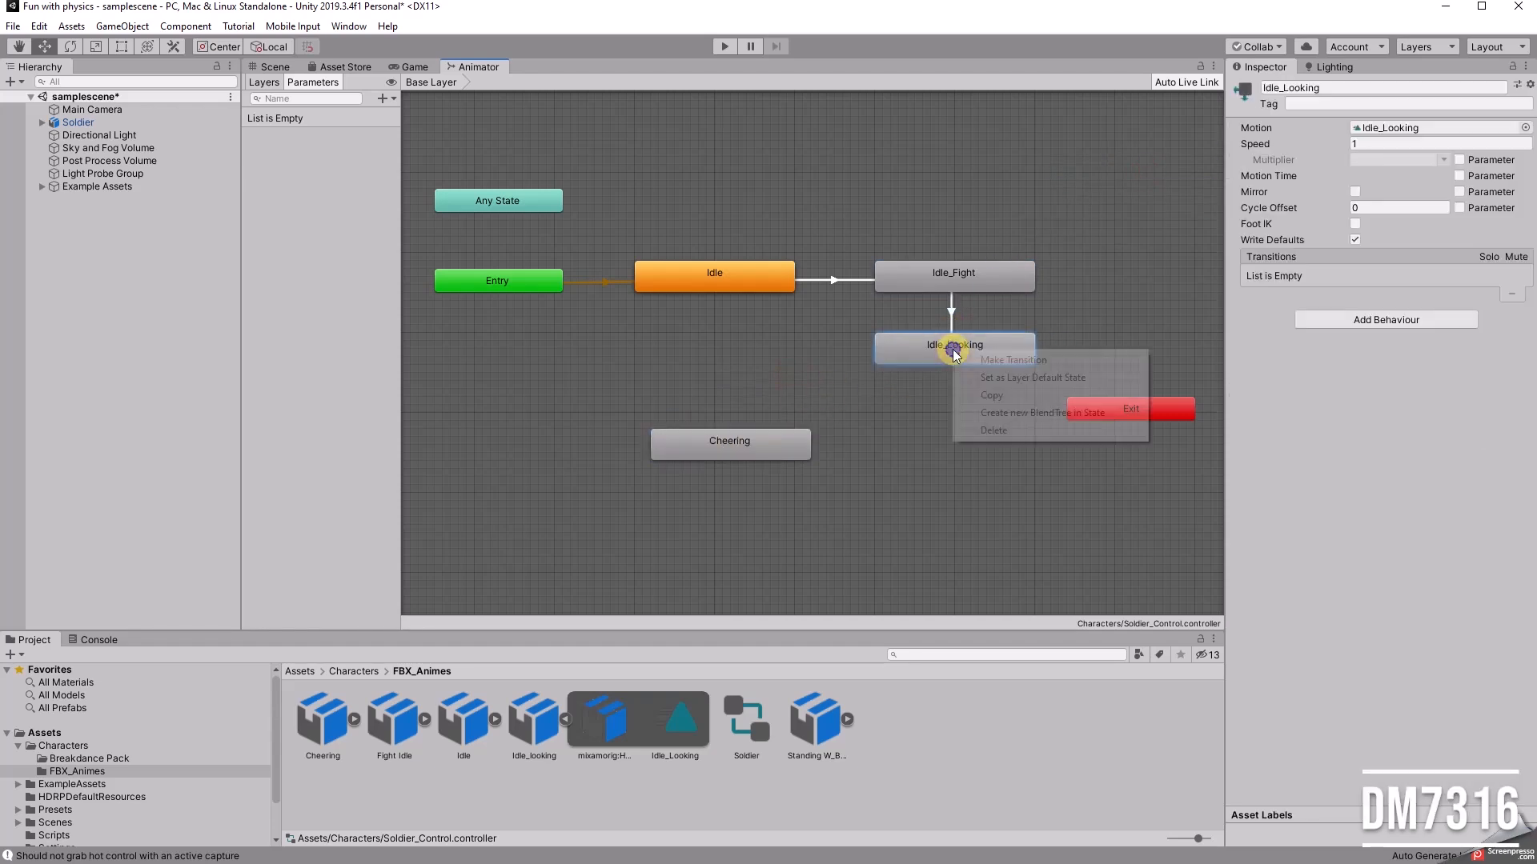
left_click(1011, 360)
left_click(708, 442)
Step: Close the loop with a transition from Cheering back to Idle and nudge Cheering slightly up
right_click(720, 443)
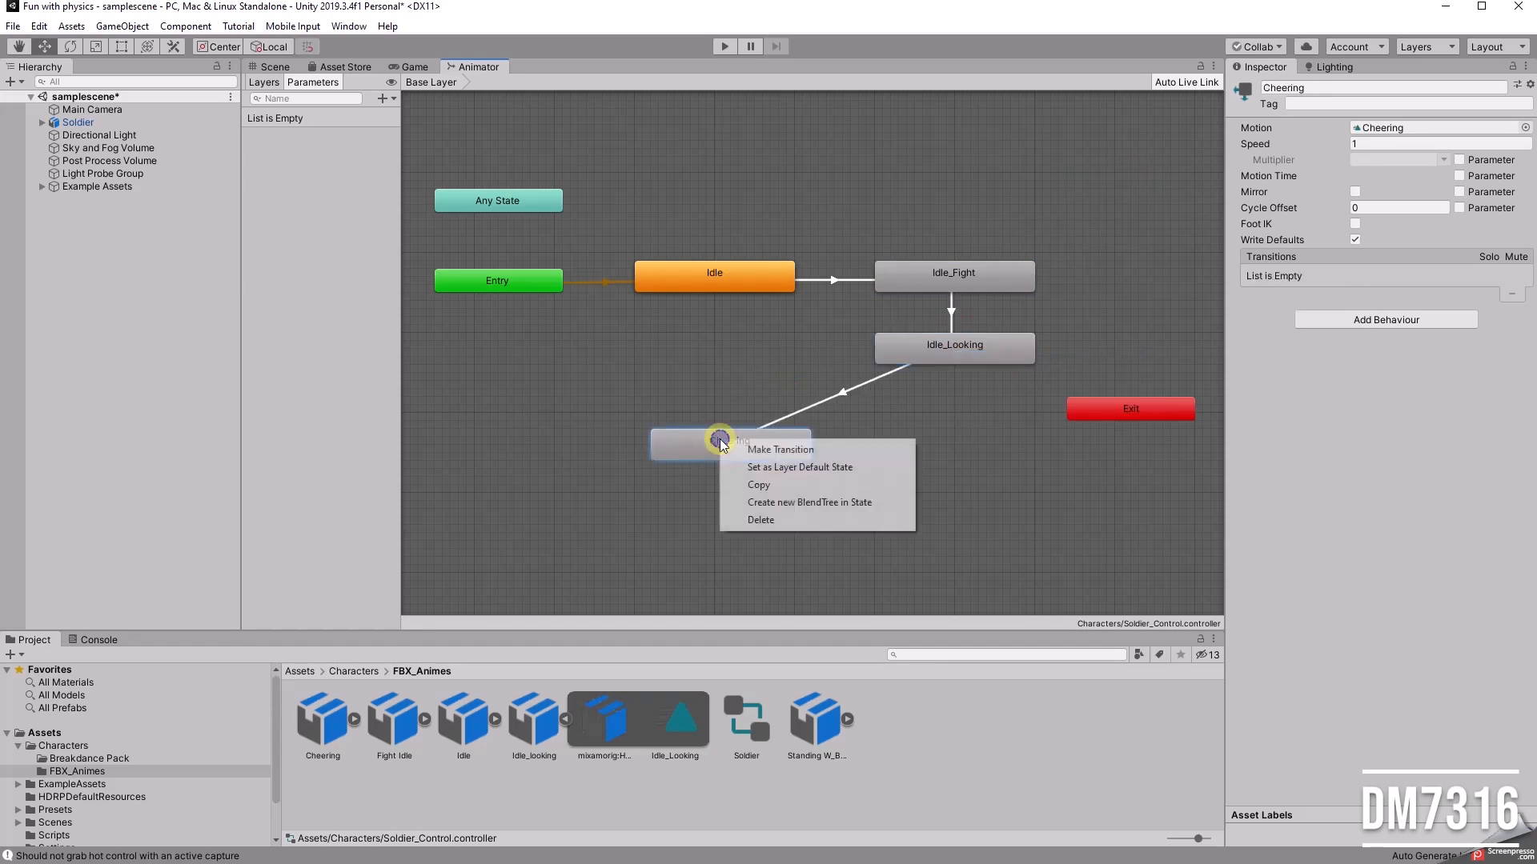
left_click(745, 449)
left_click(748, 287)
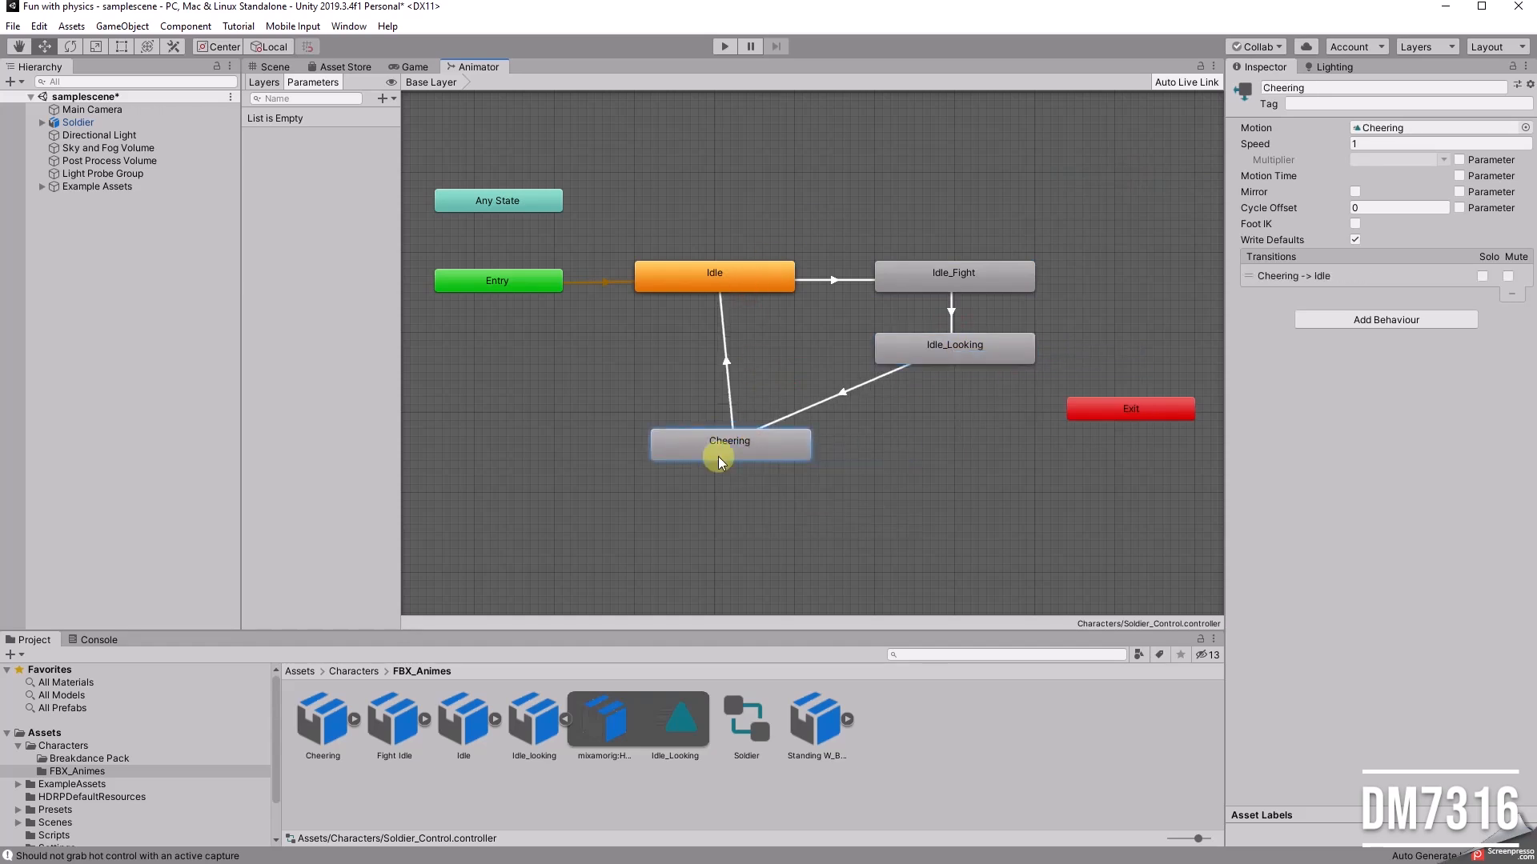
left_click_drag(705, 433, 697, 424)
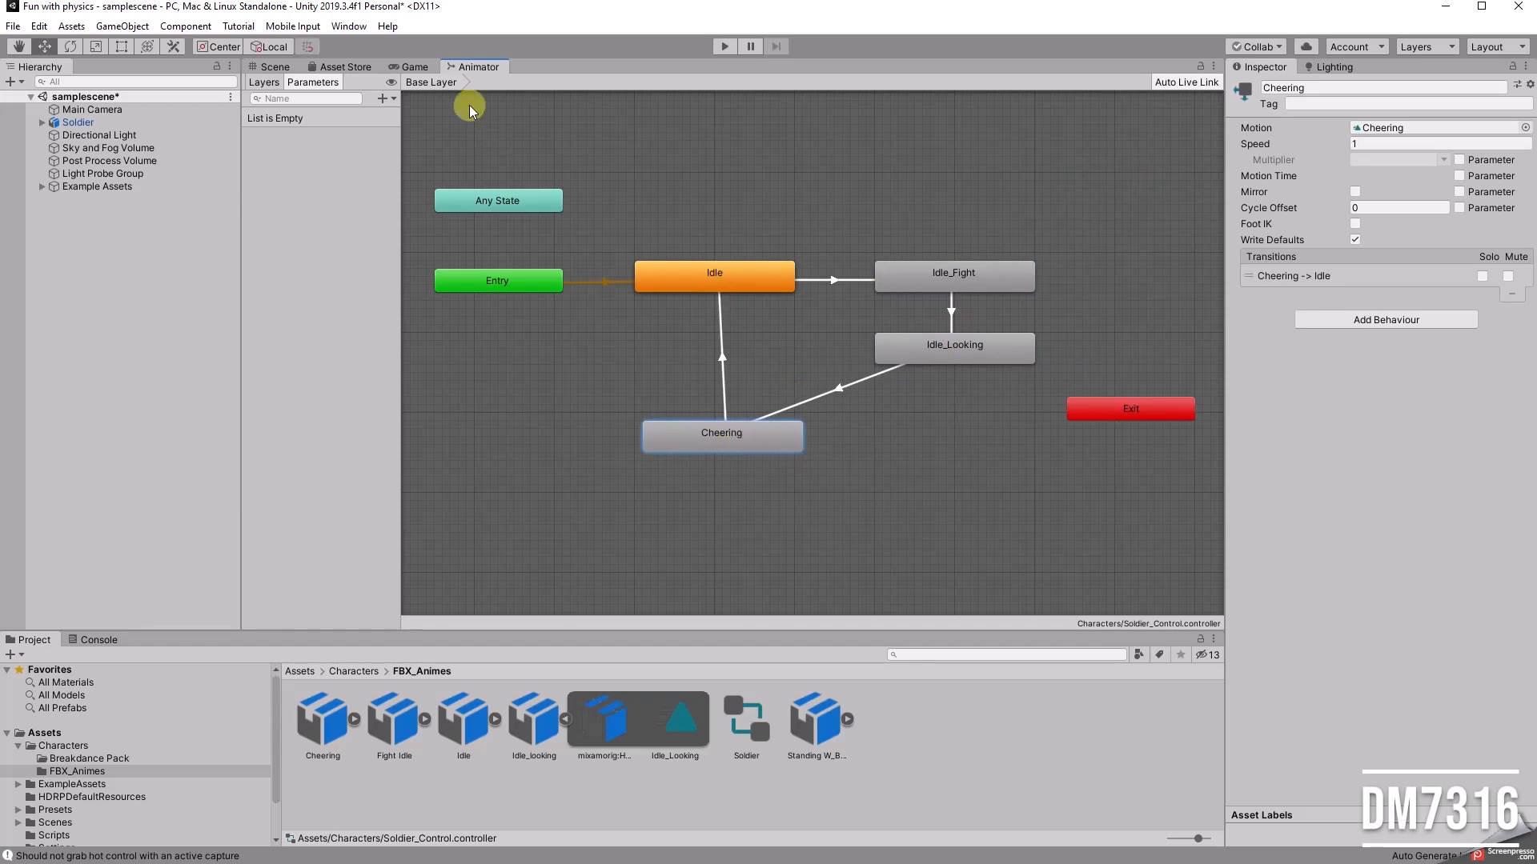
Step: Dock the Animator window beside the Console and enlarge that docked area
left_click_drag(477, 69, 152, 634)
left_click_drag(253, 630, 289, 424)
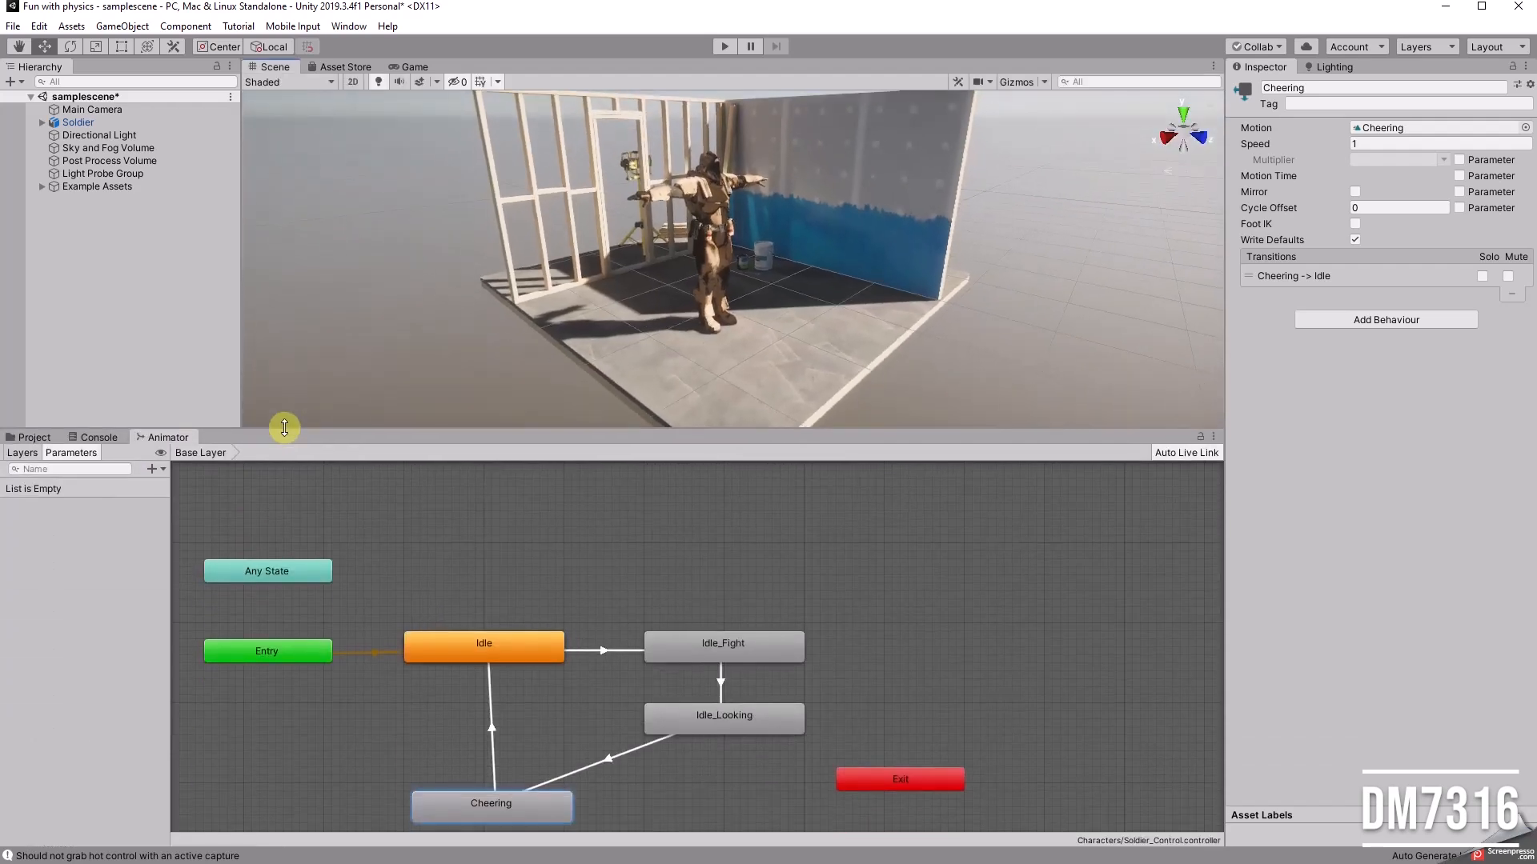
Step: Frame the whole soldier in the scene view and align the Main Camera with that view
left_click(120, 111)
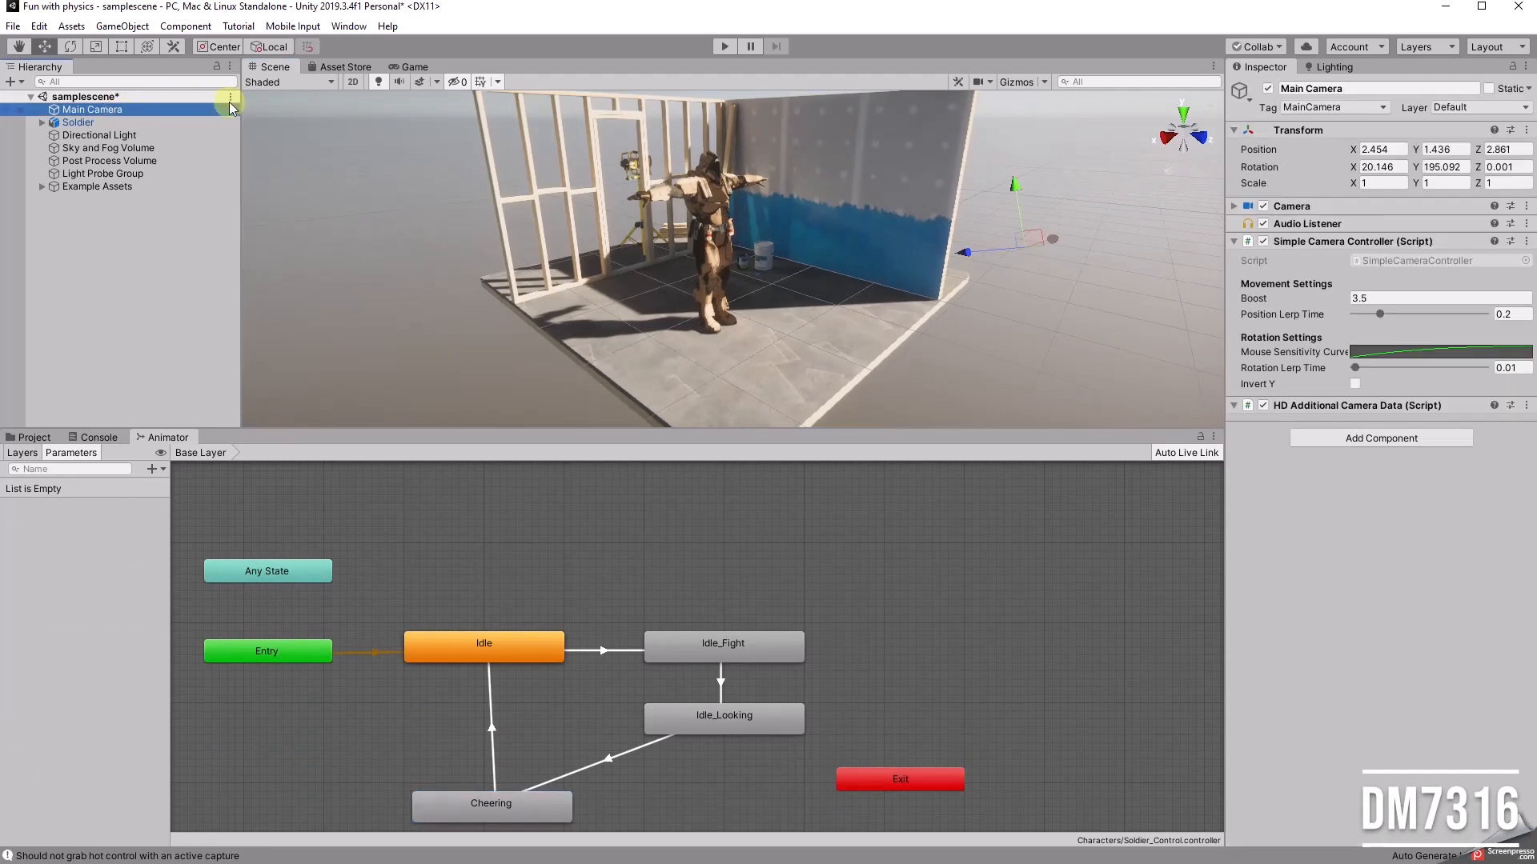
left_click(418, 67)
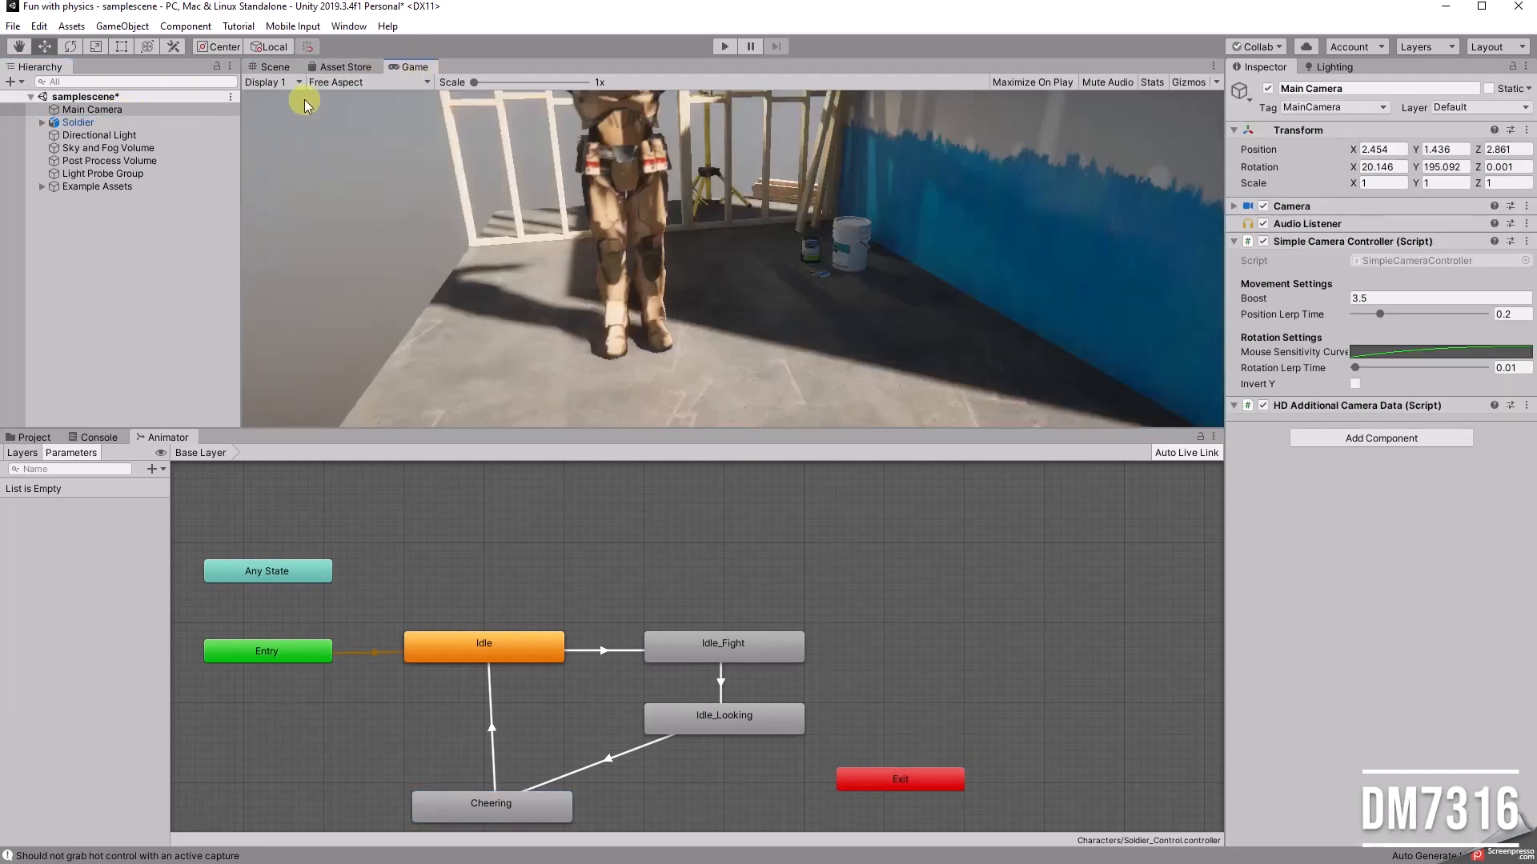
left_click(85, 108)
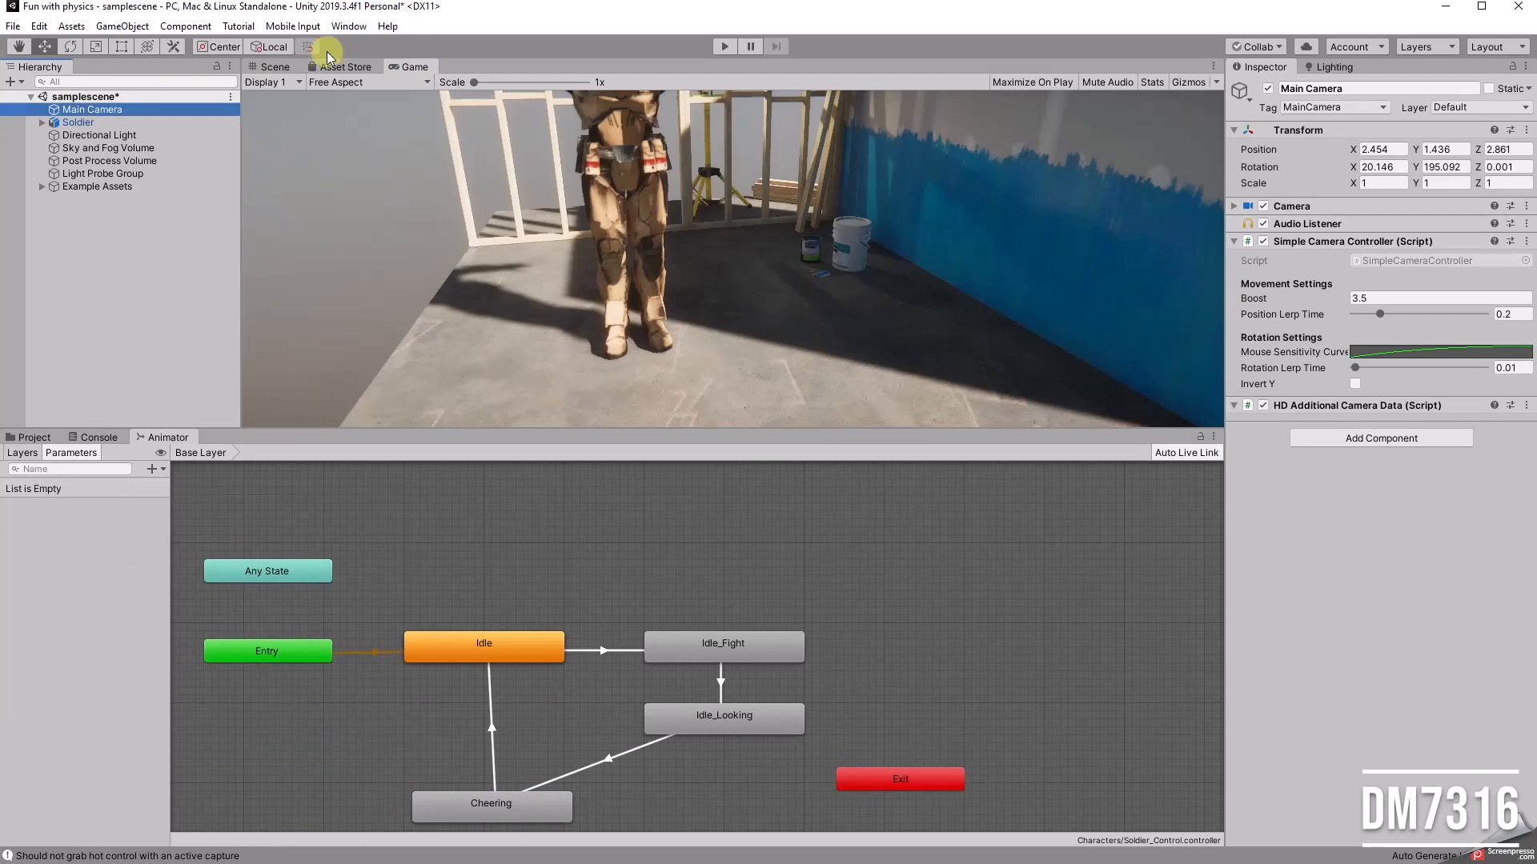
left_click(272, 67)
left_click_drag(667, 299, 456, 255, "alt")
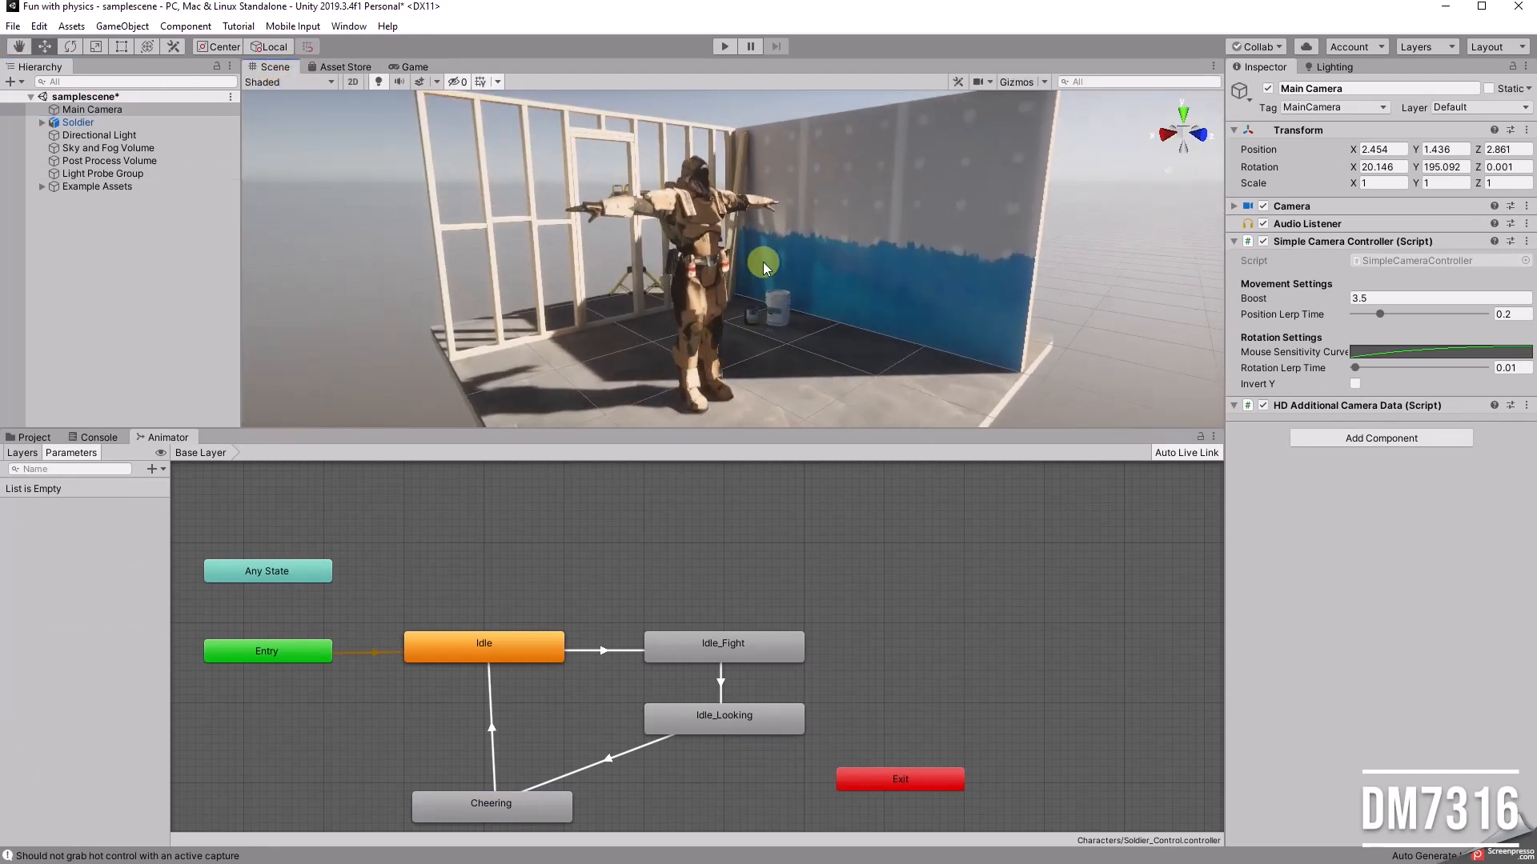
key("ctrl+shift+f")
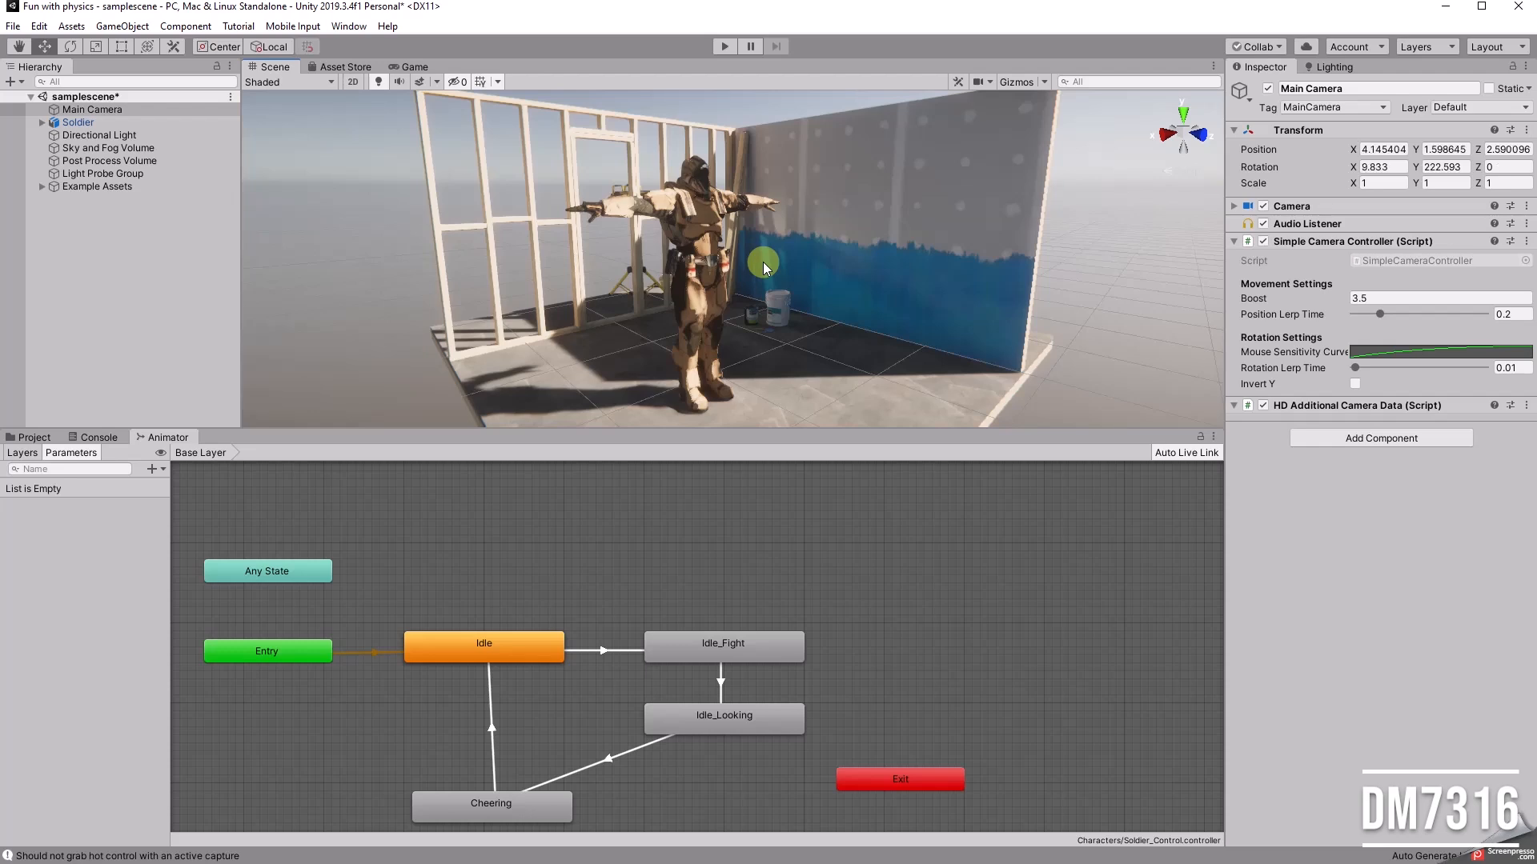
Step: Enlarge the scene view and fit the whole state graph into the shorter Animator window
left_click_drag(727, 432, 728, 521)
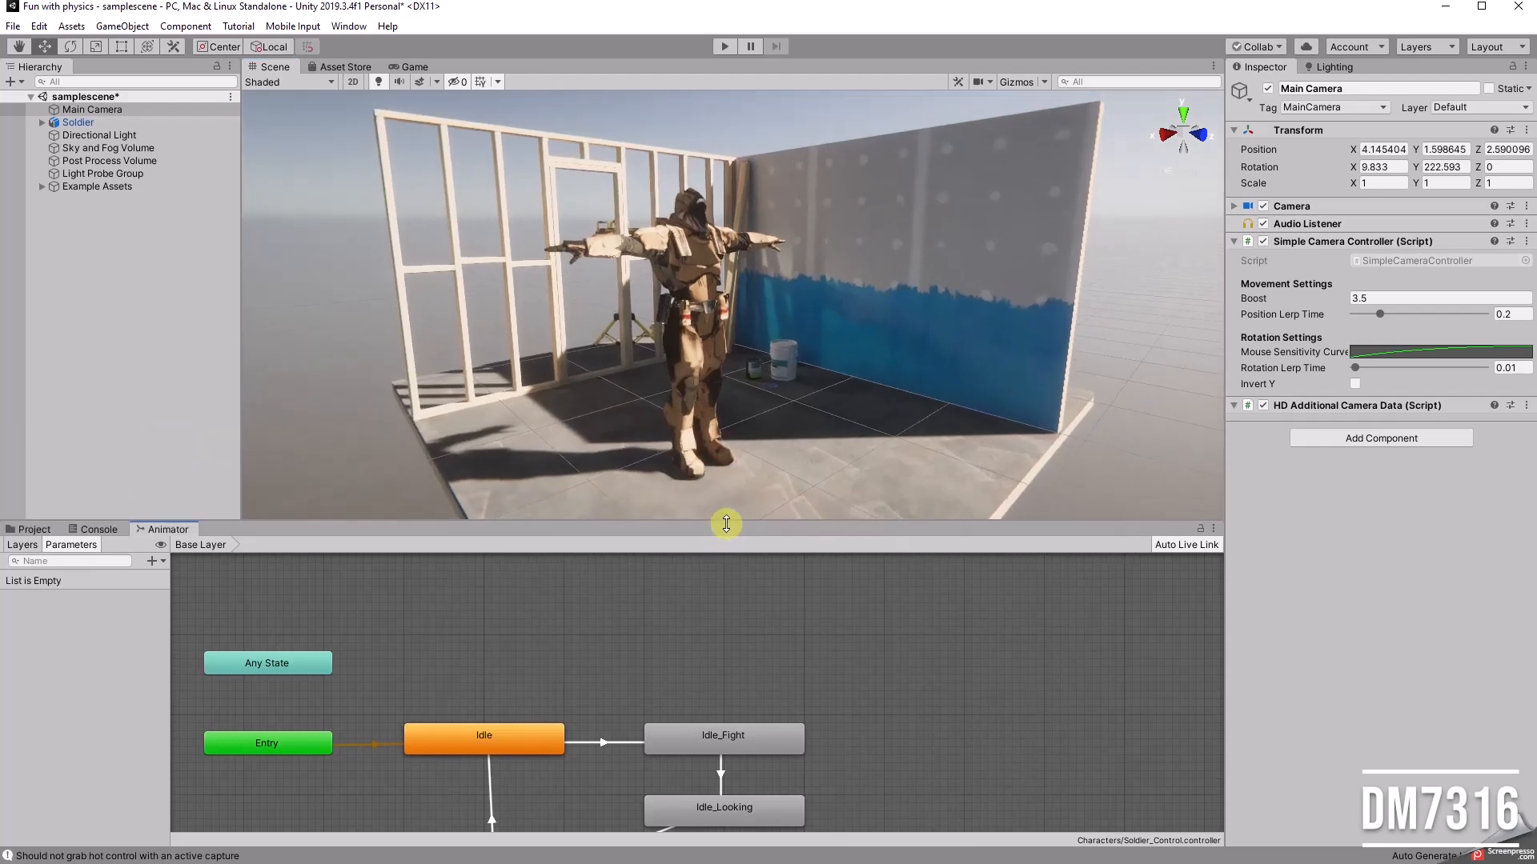
scroll(630, 653, "down", 1)
middle_click_drag(636, 690, 689, 599)
scroll(689, 599, "down", 1)
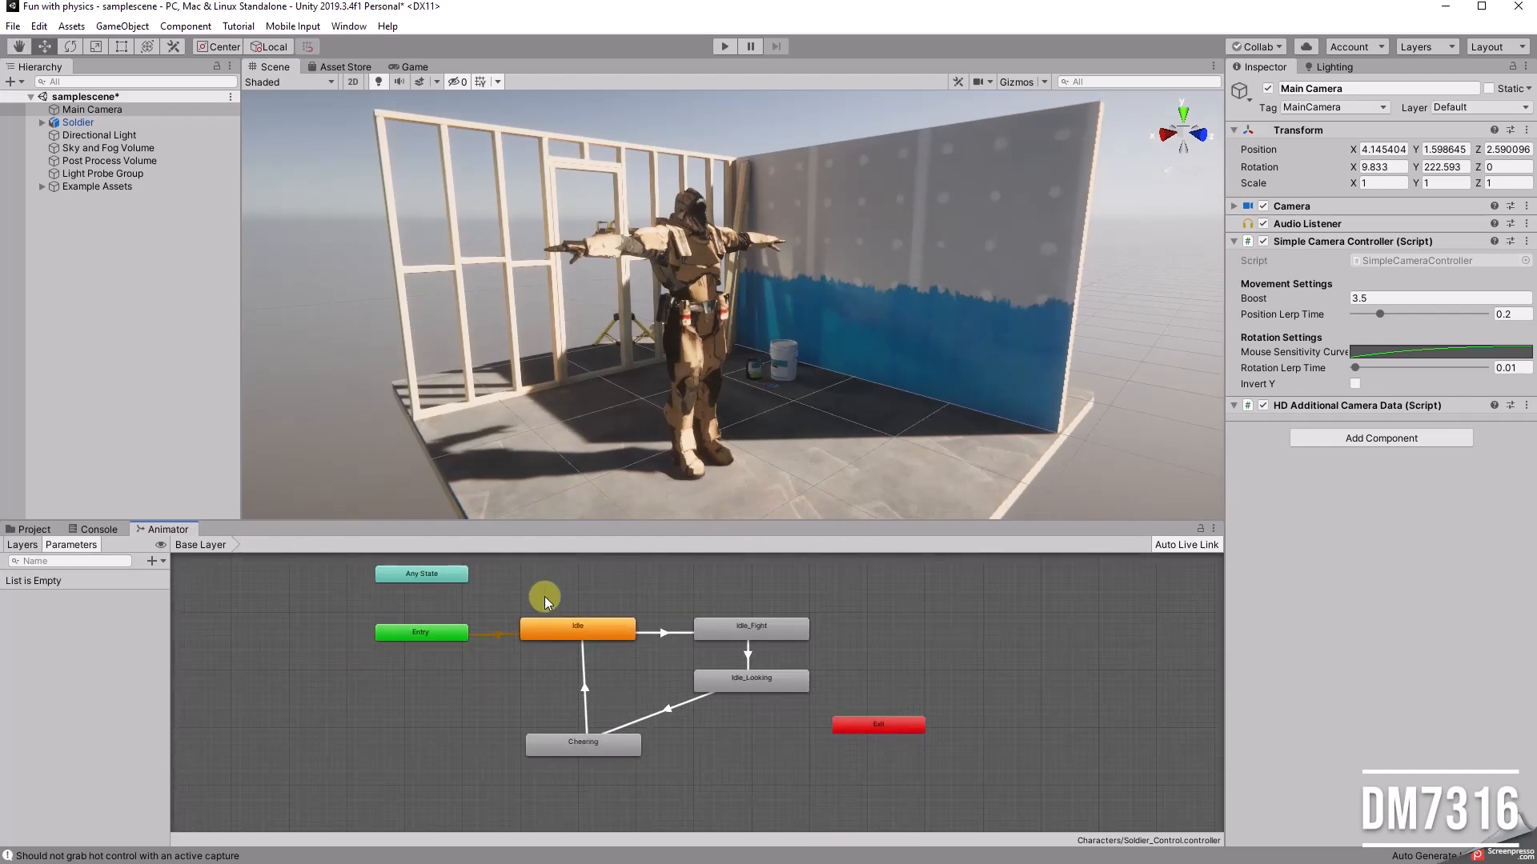
Step: Play the scene to preview the soldier's animation cycle, straighten Cheering beneath Idle during playback, and stop the preview
left_click(724, 47)
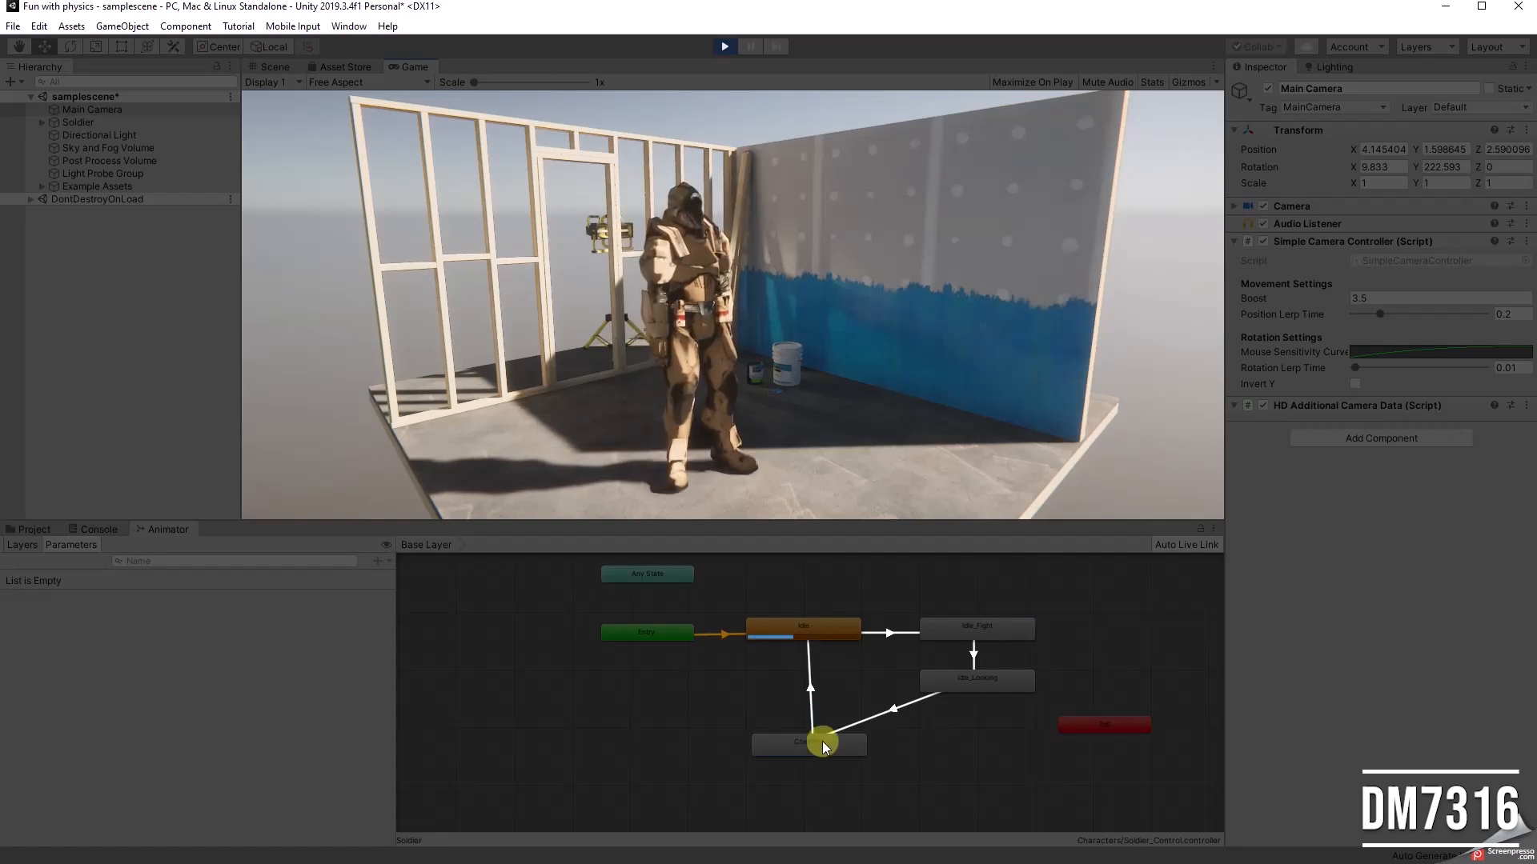
left_click(807, 759)
left_click_drag(813, 750, 810, 738)
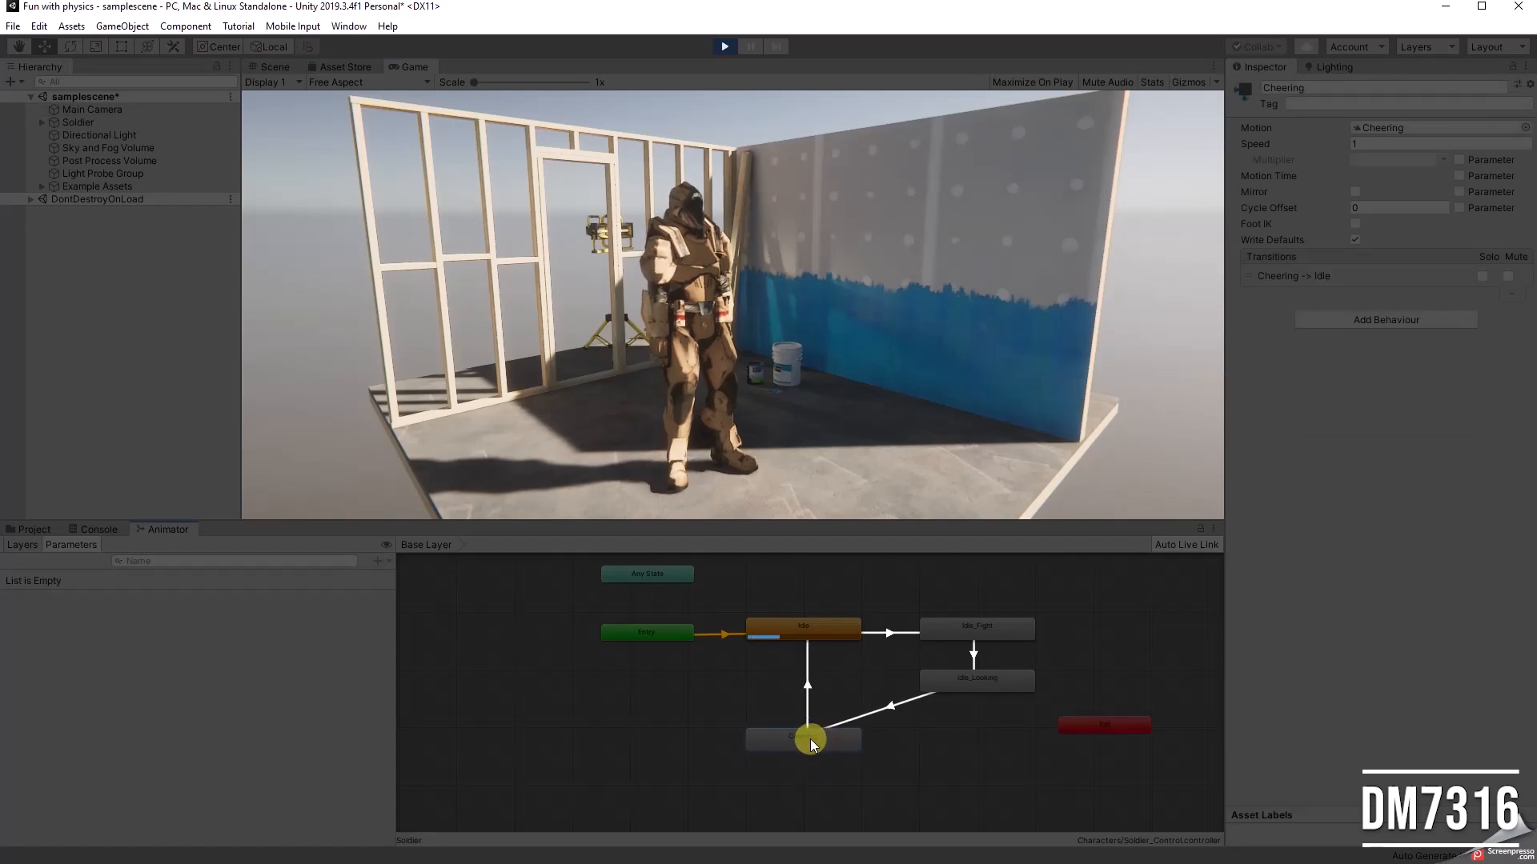
left_click(726, 46)
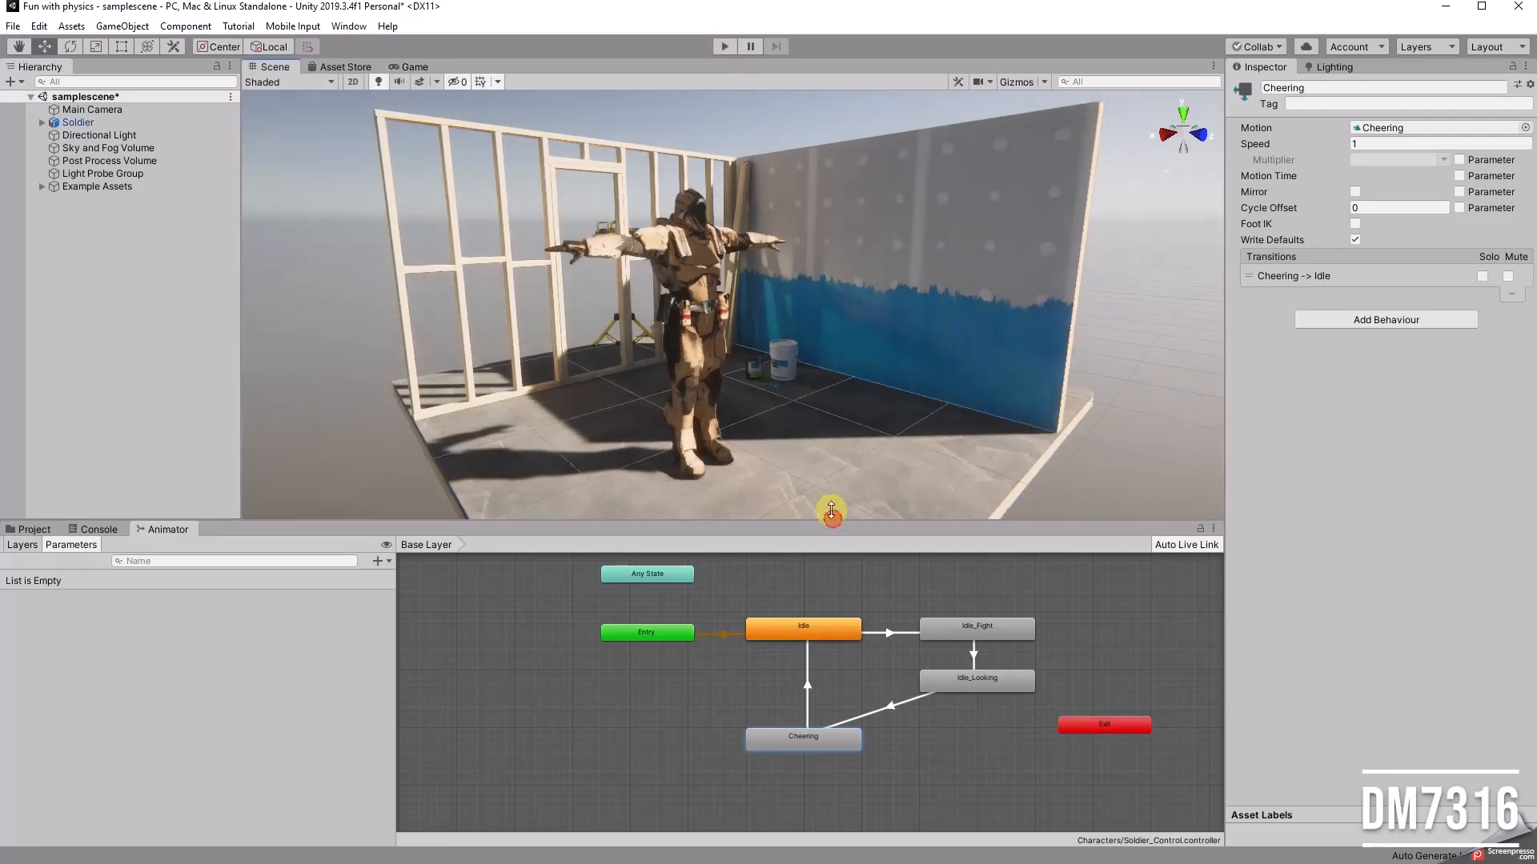
Step: Narrow the Animator's parameter list, readjust the window height and recentre the state graph
left_click_drag(830, 516, 824, 472)
left_click_drag(396, 580, 291, 564)
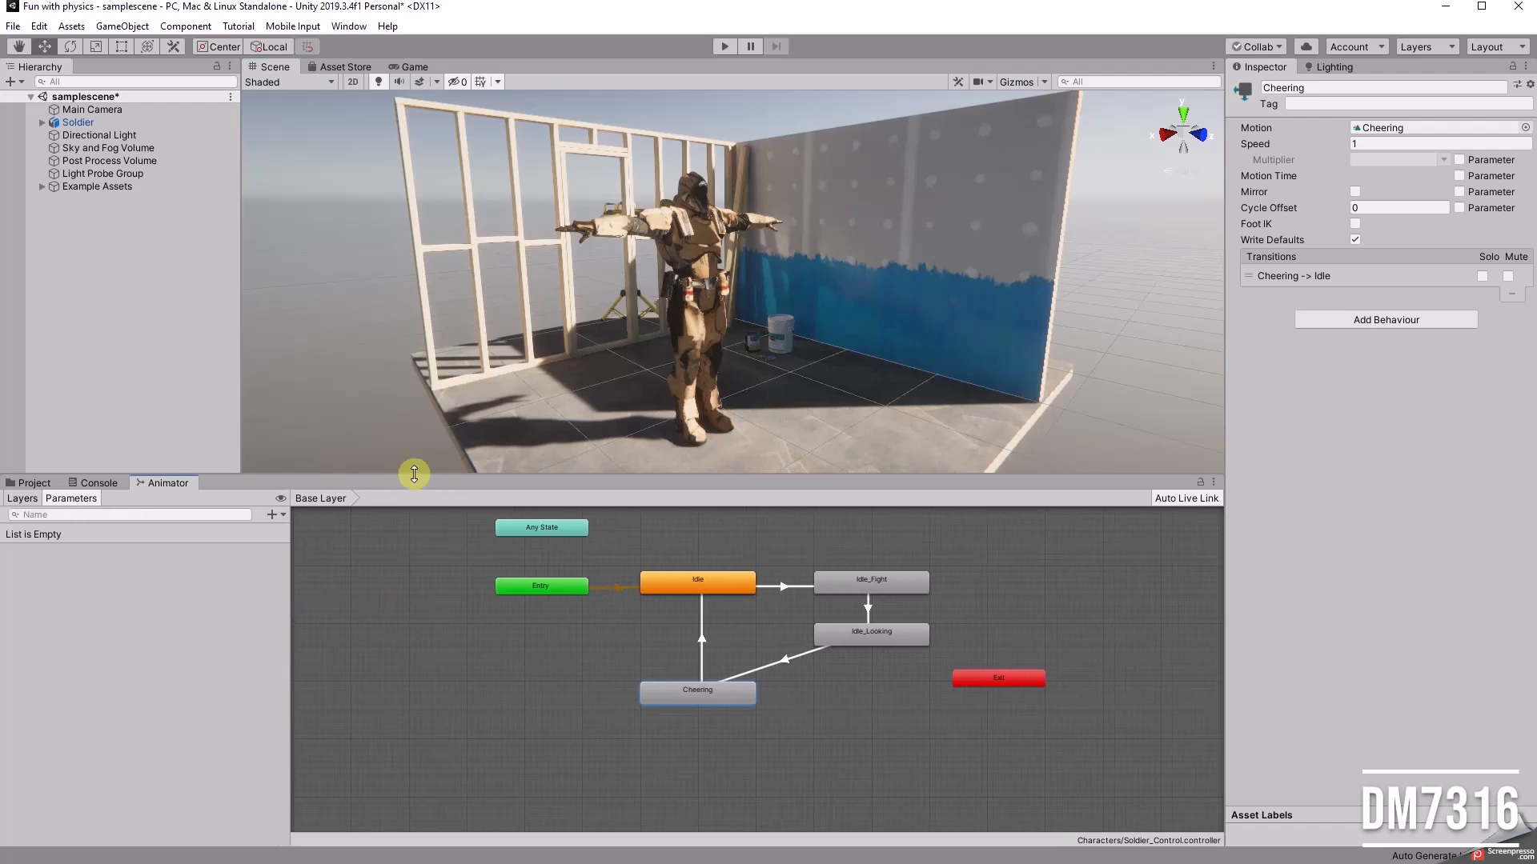
left_click_drag(414, 474, 422, 517)
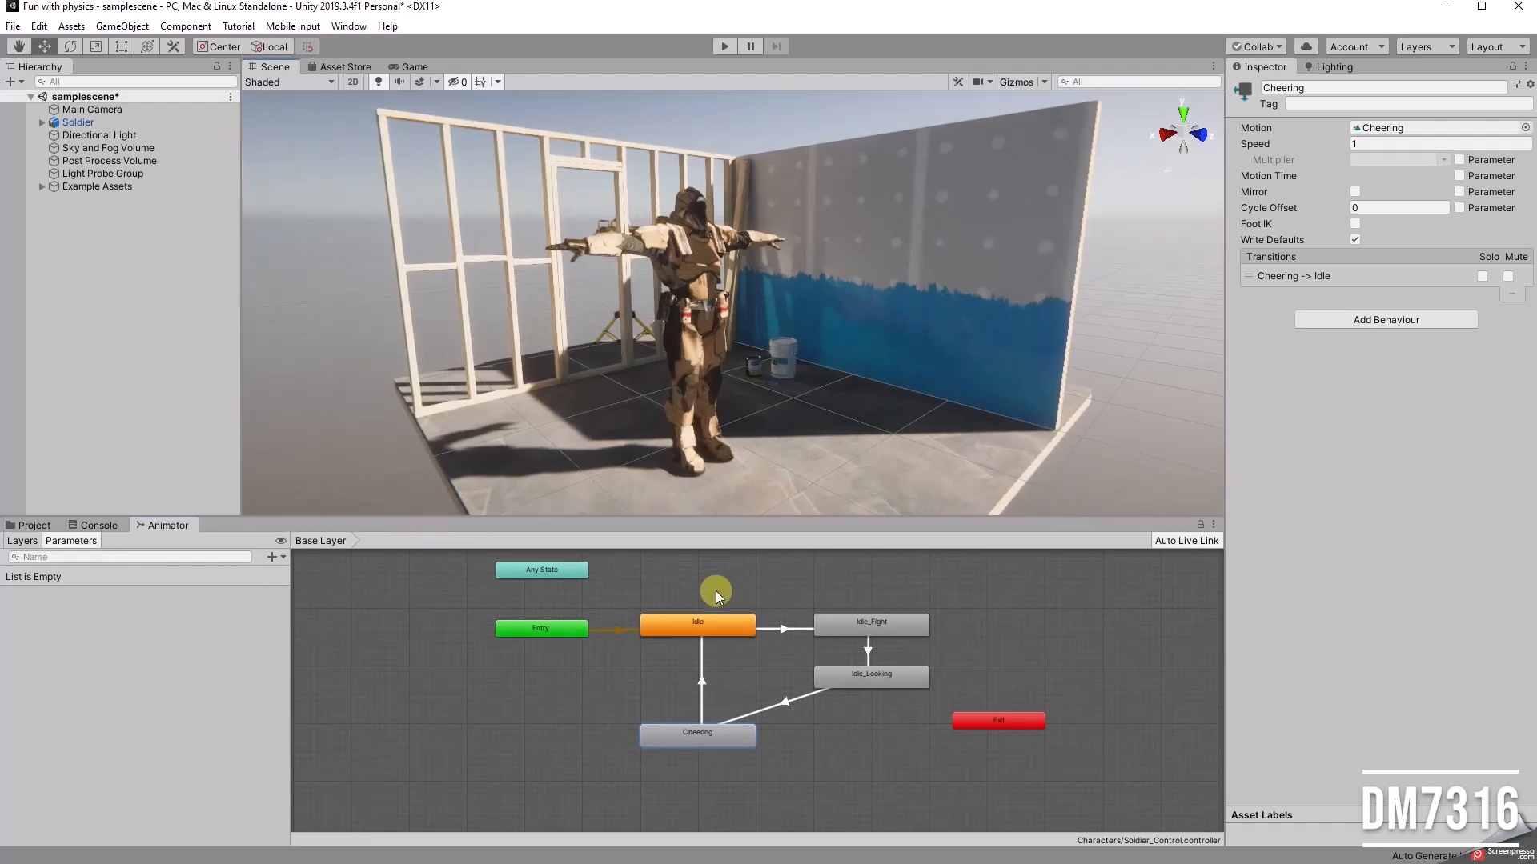
middle_click_drag(731, 595, 714, 620)
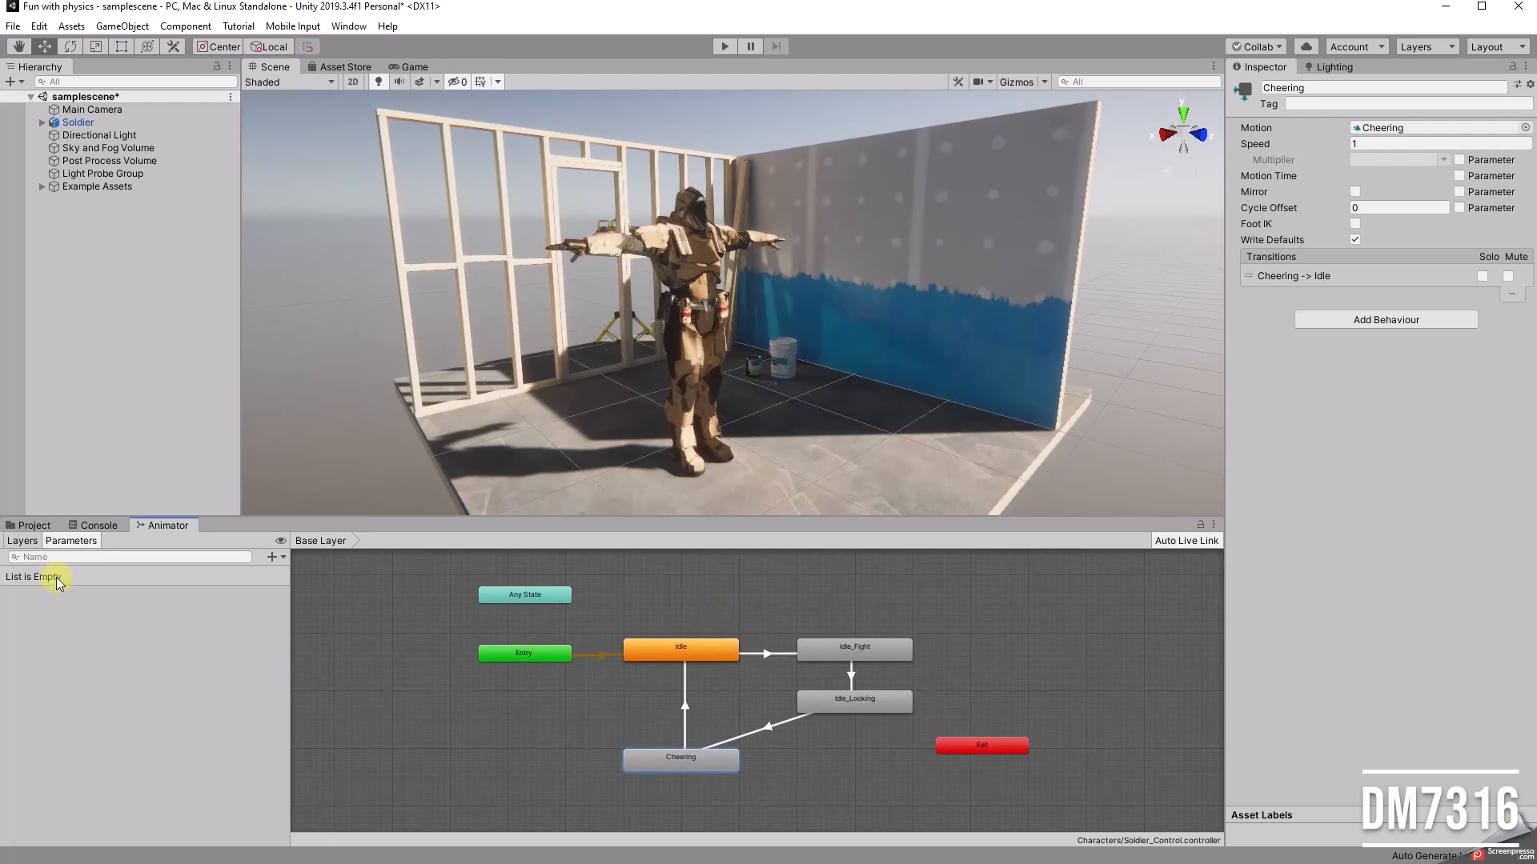
left_click(28, 559)
Step: Add a 3D plane to the scene and lower it just beneath the room floor, to Y -0.08
left_click_drag(632, 281, 741, 381, "alt")
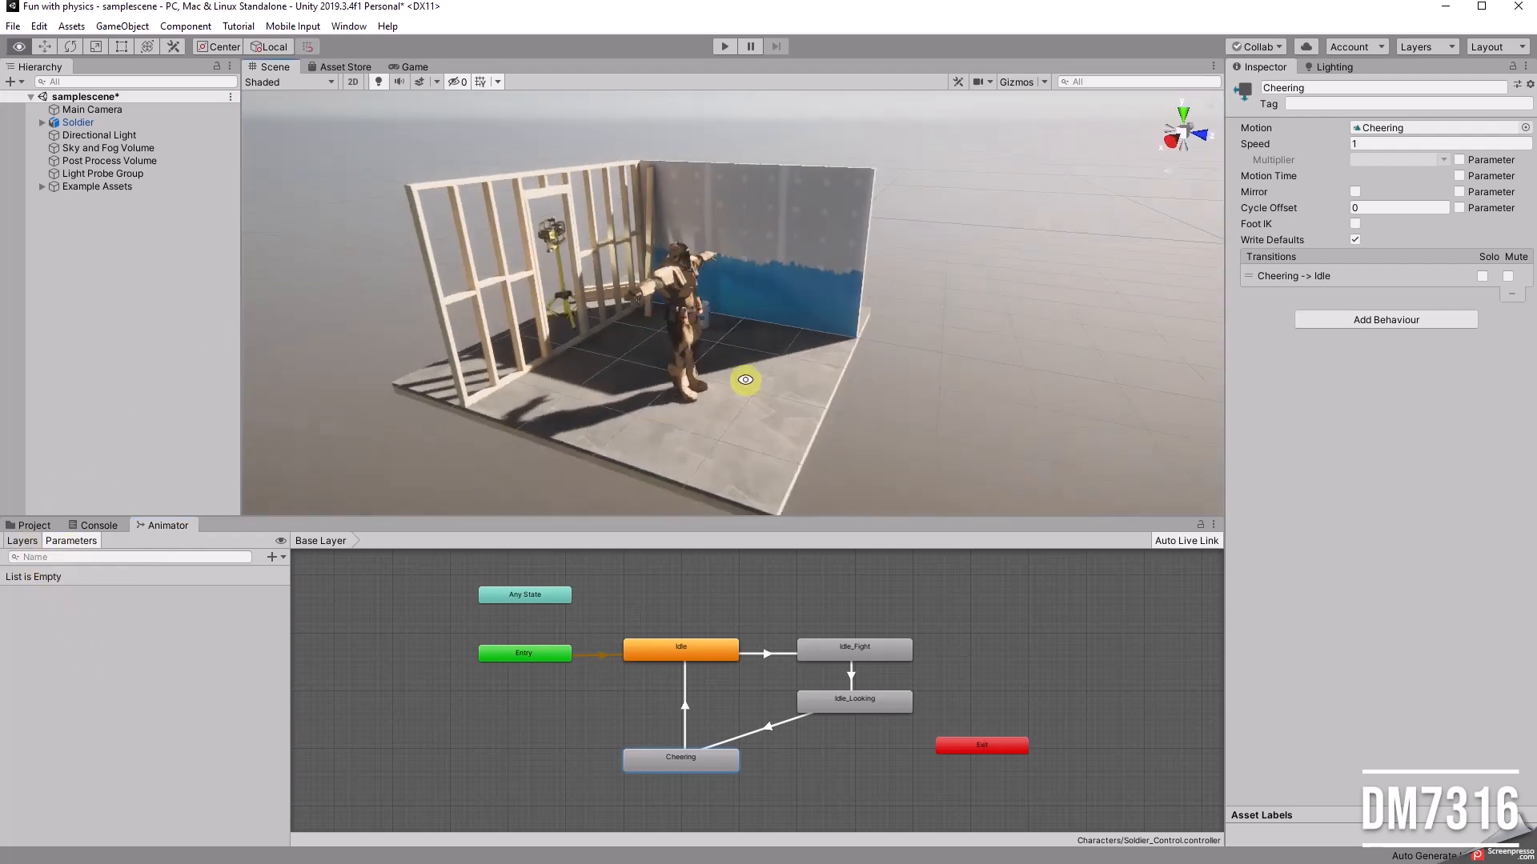
right_click(109, 272)
mouse_move(160, 436)
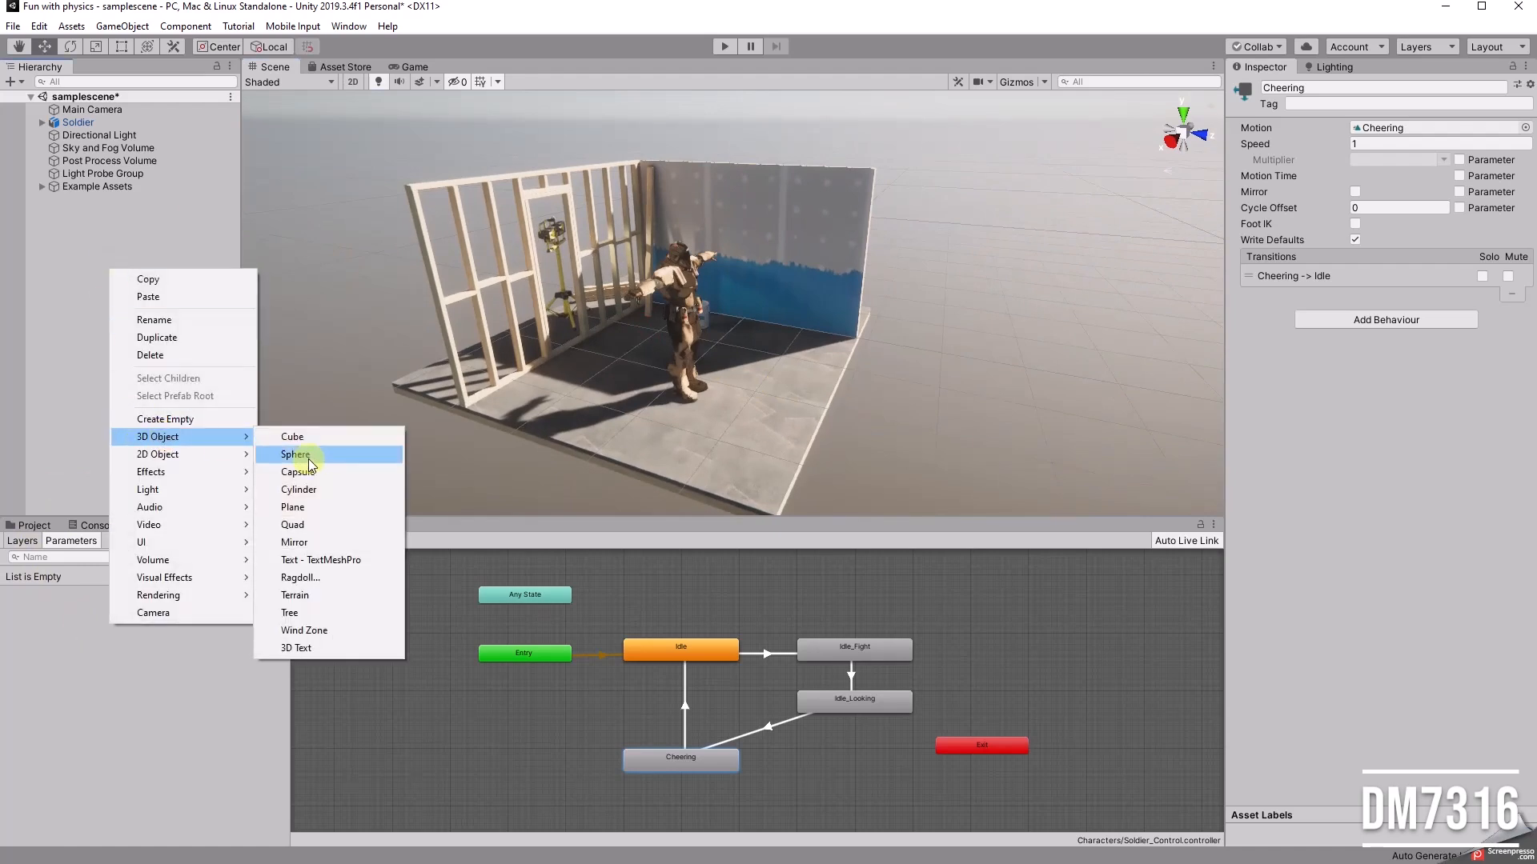
left_click(302, 507)
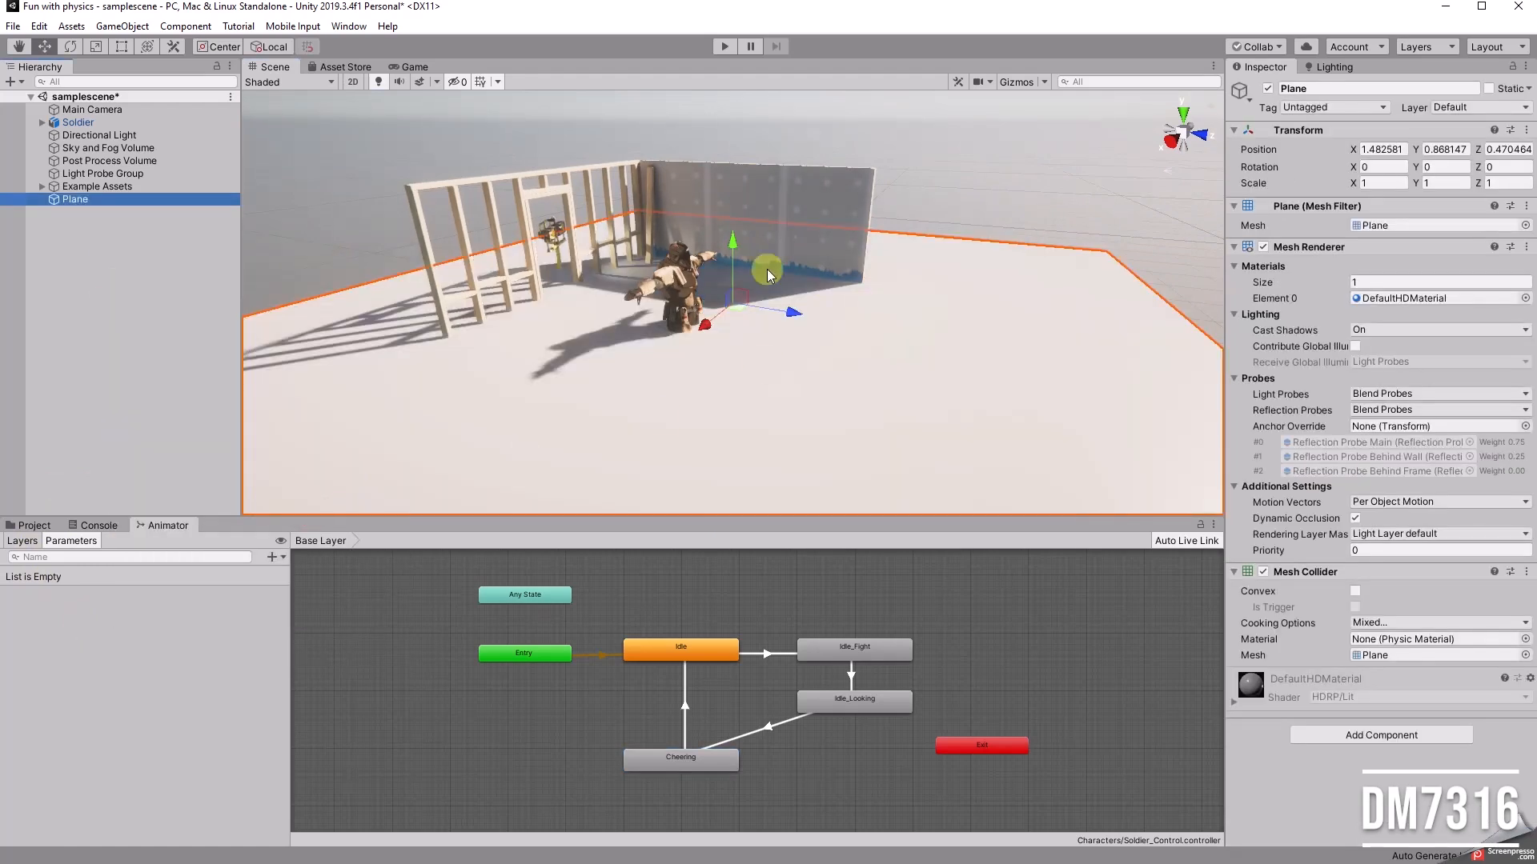
left_click_drag(738, 240, 722, 304)
Step: Scale the plane uniformly to about 4.28 so it extends far around the room as ground
scroll(758, 393, "down", 5)
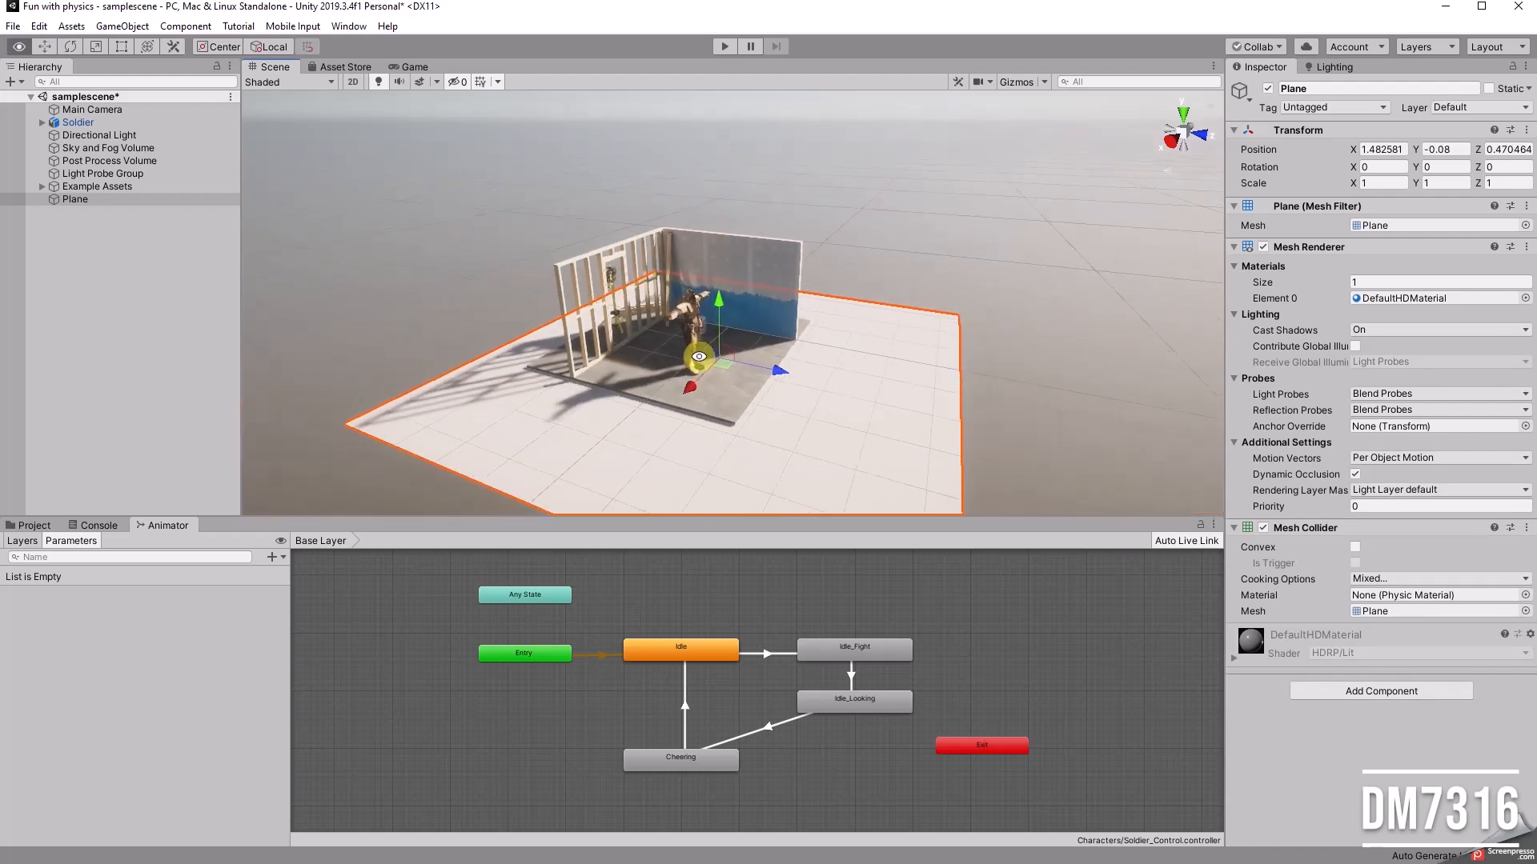
key("r")
left_click_drag(719, 359, 973, 381)
left_click_drag(858, 394, 600, 242, "alt")
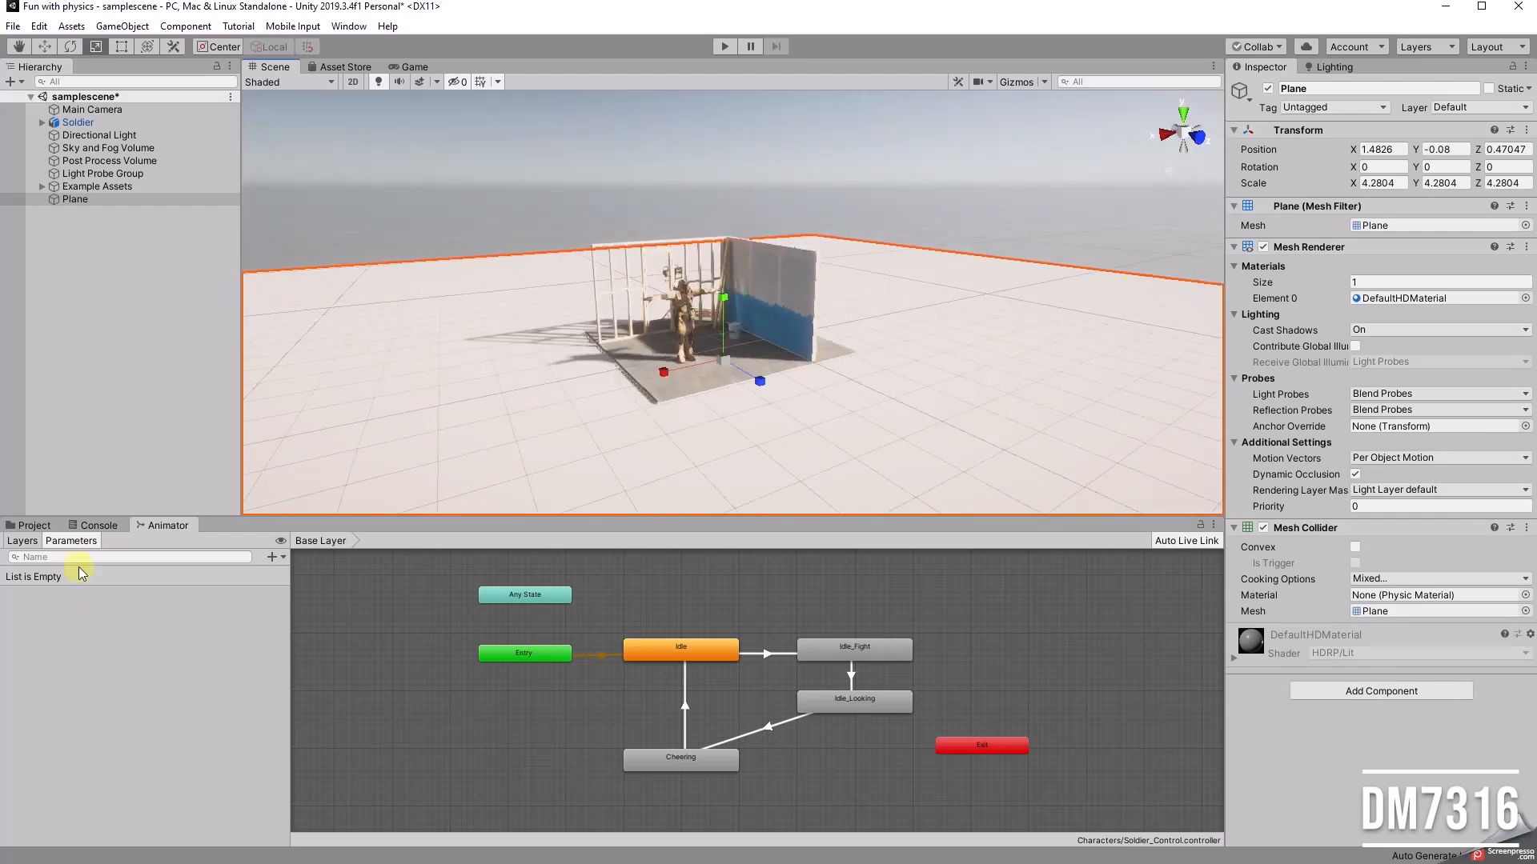
Step: Create a new material in the root Assets folder, keeping its default name
left_click(27, 525)
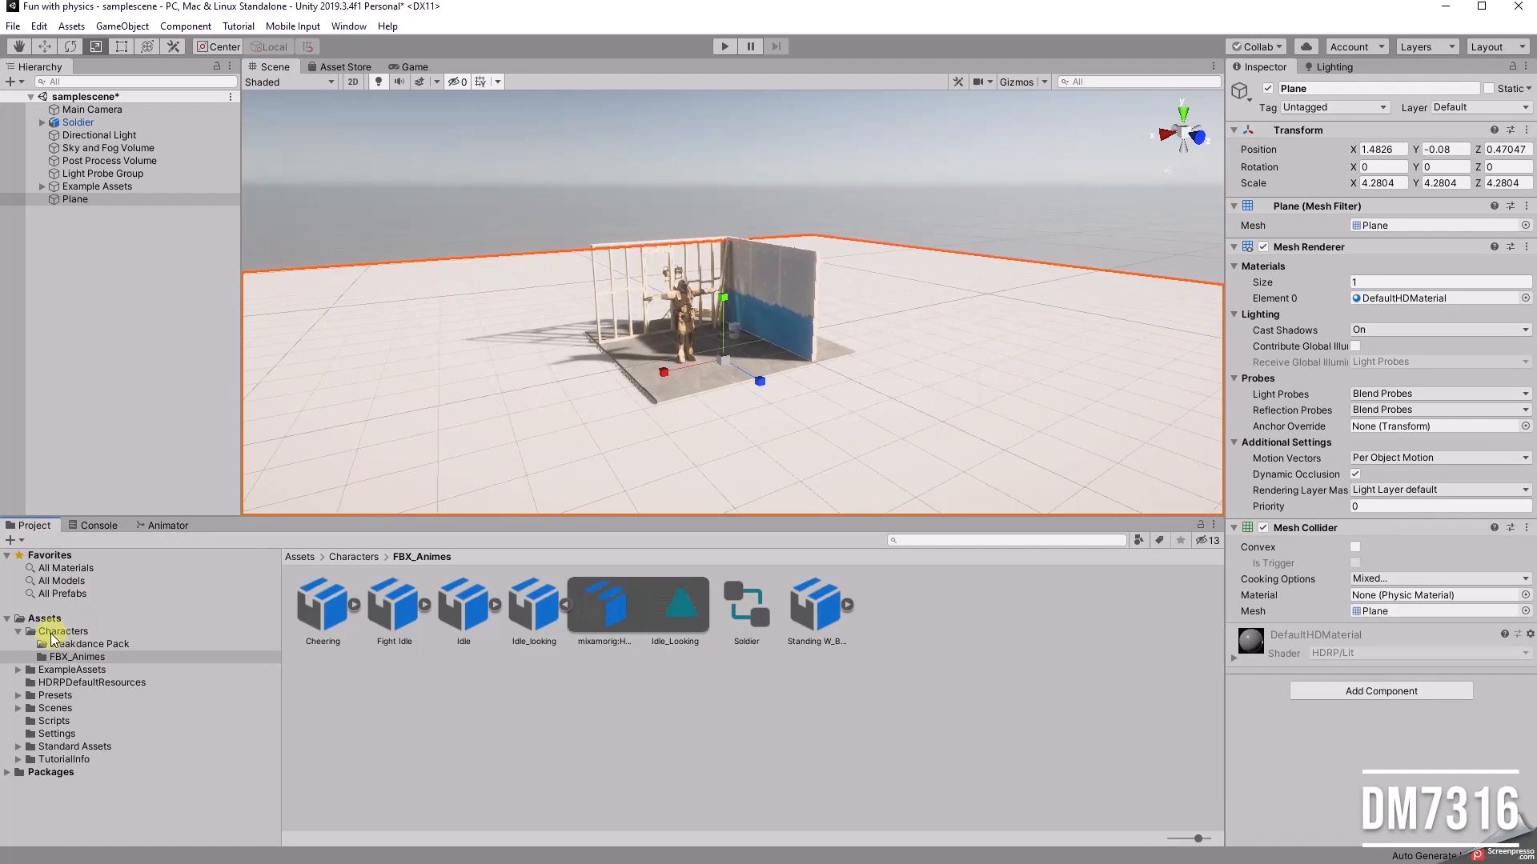
left_click(18, 632)
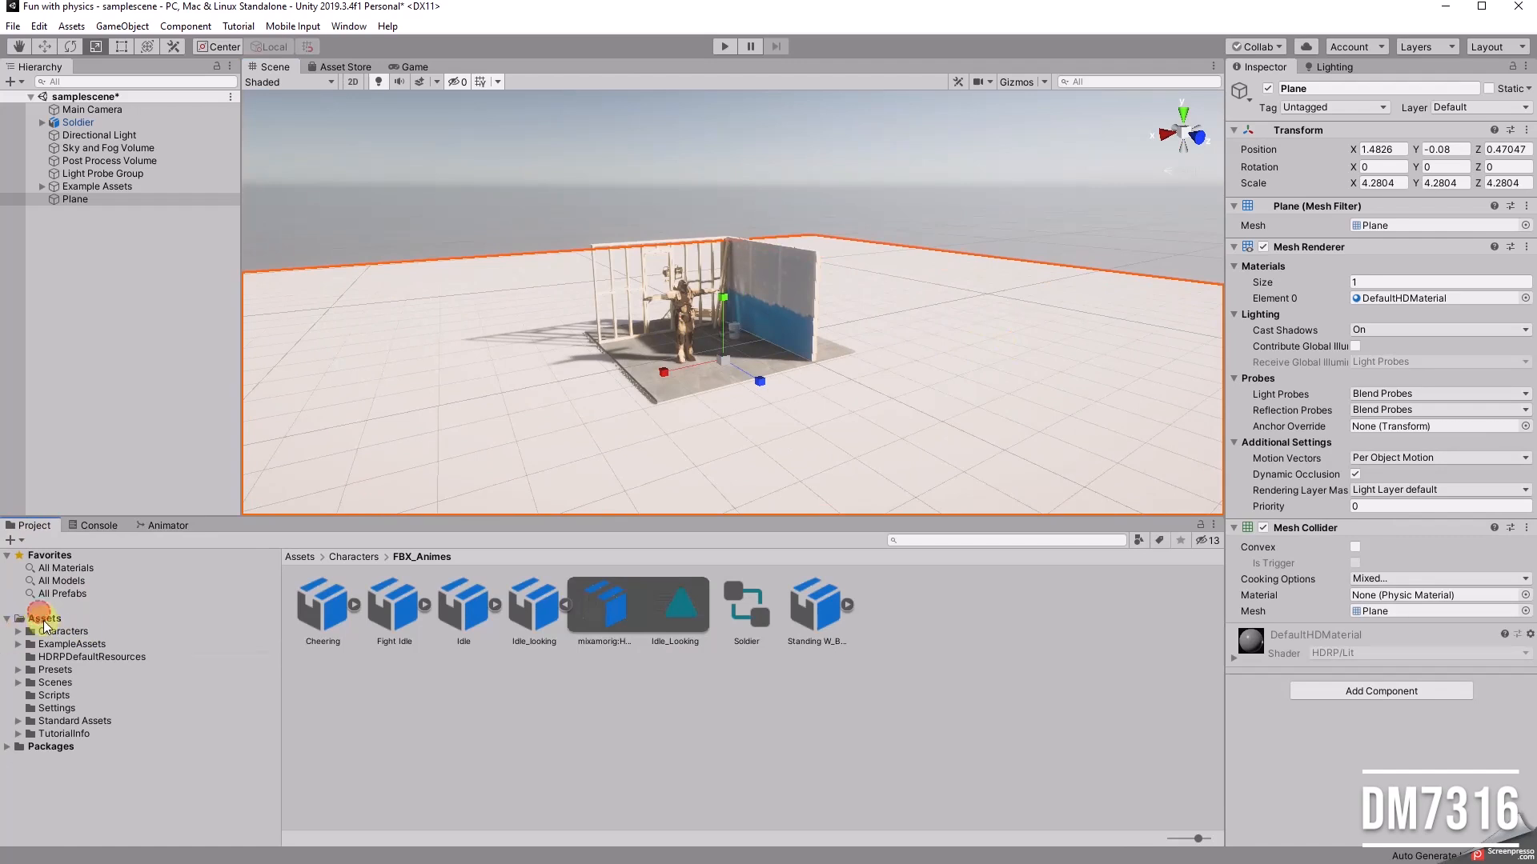
left_click(44, 621)
right_click(679, 721)
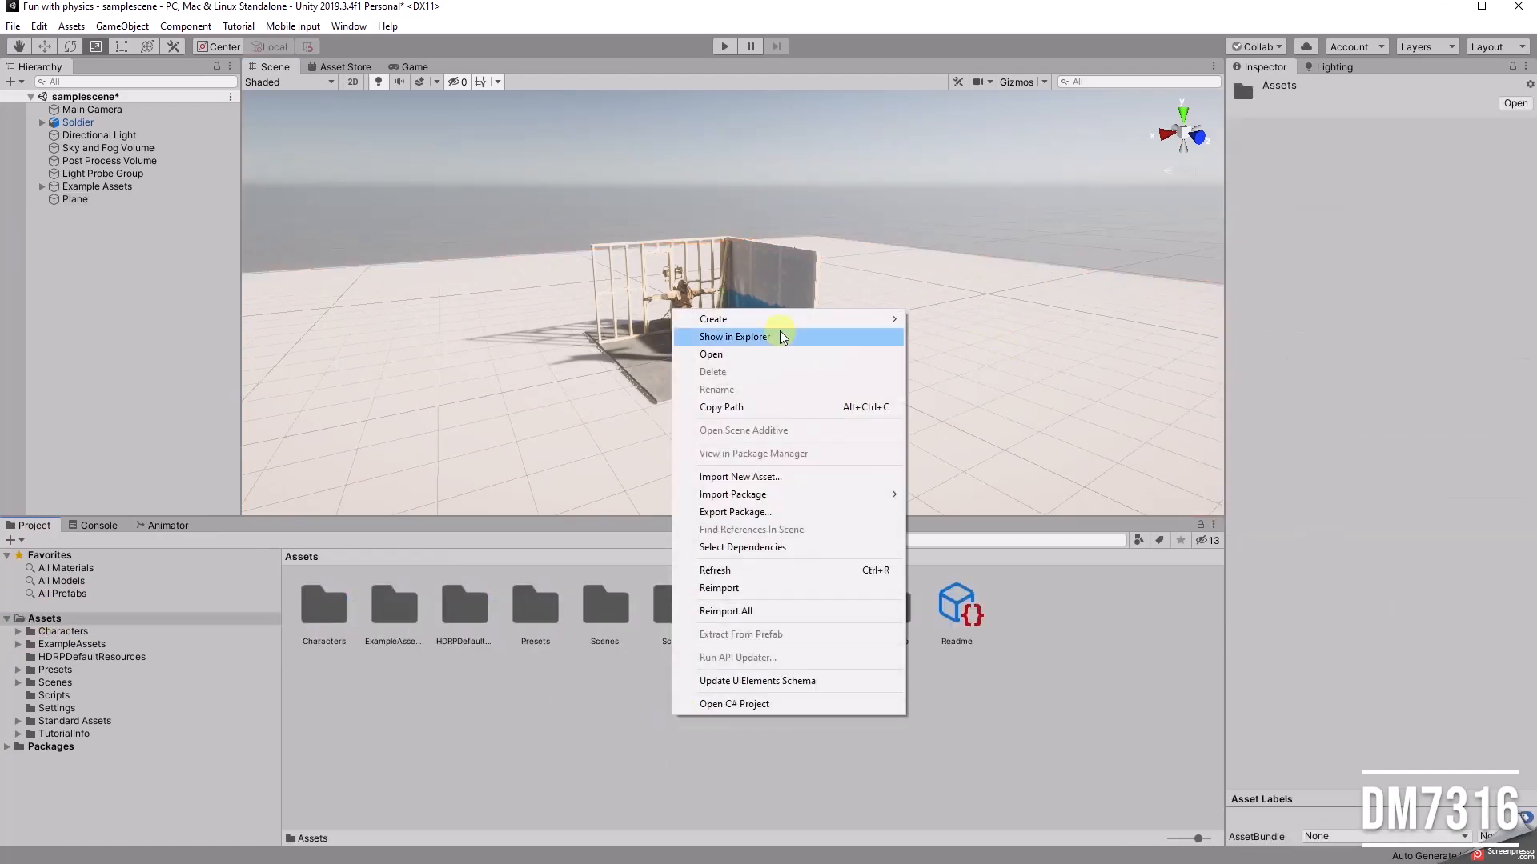
mouse_move(780, 319)
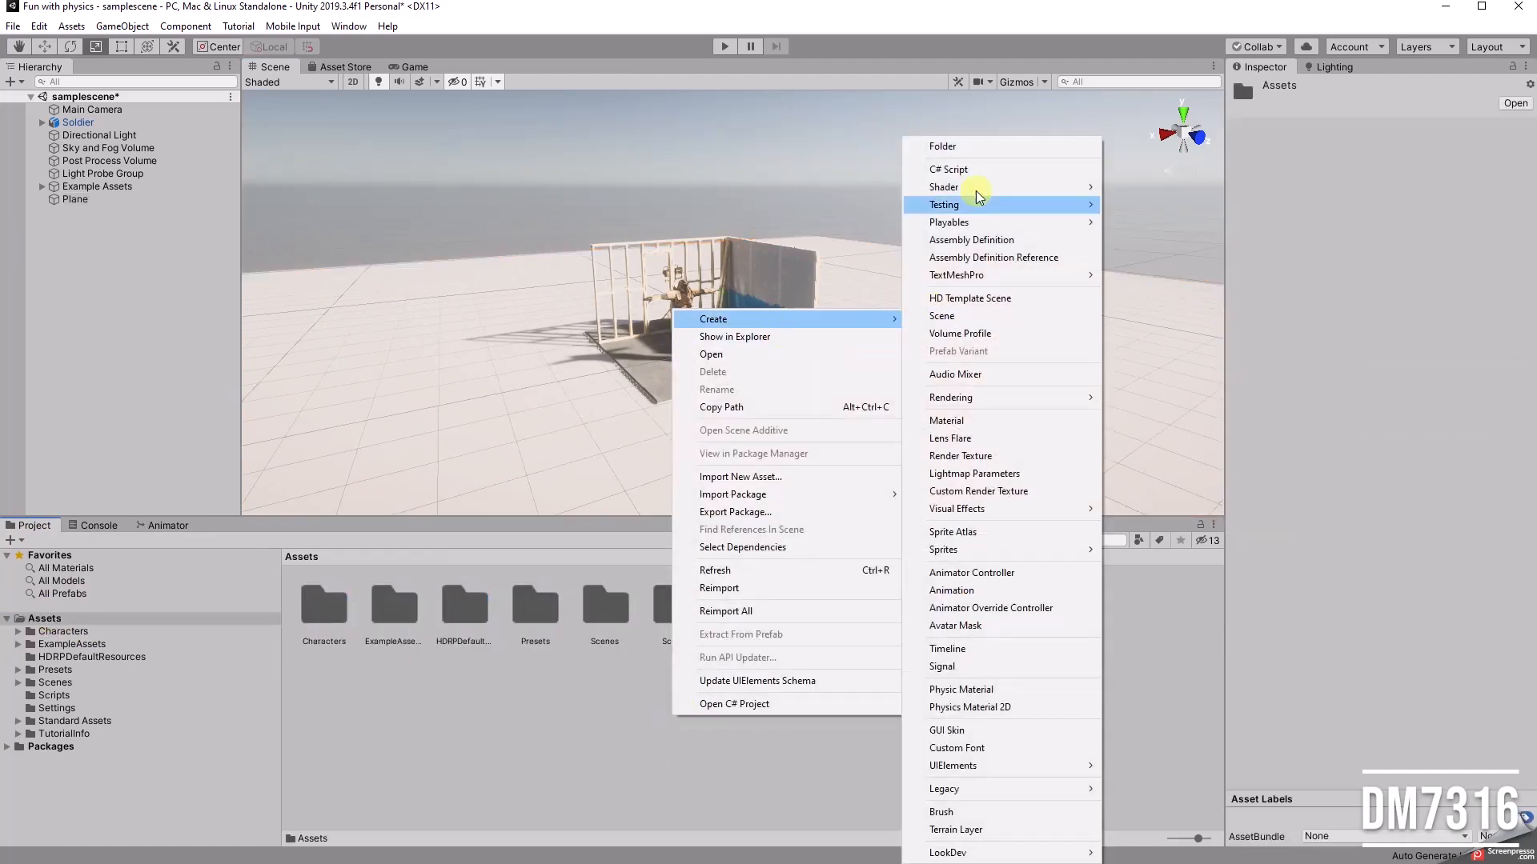
left_click(968, 420)
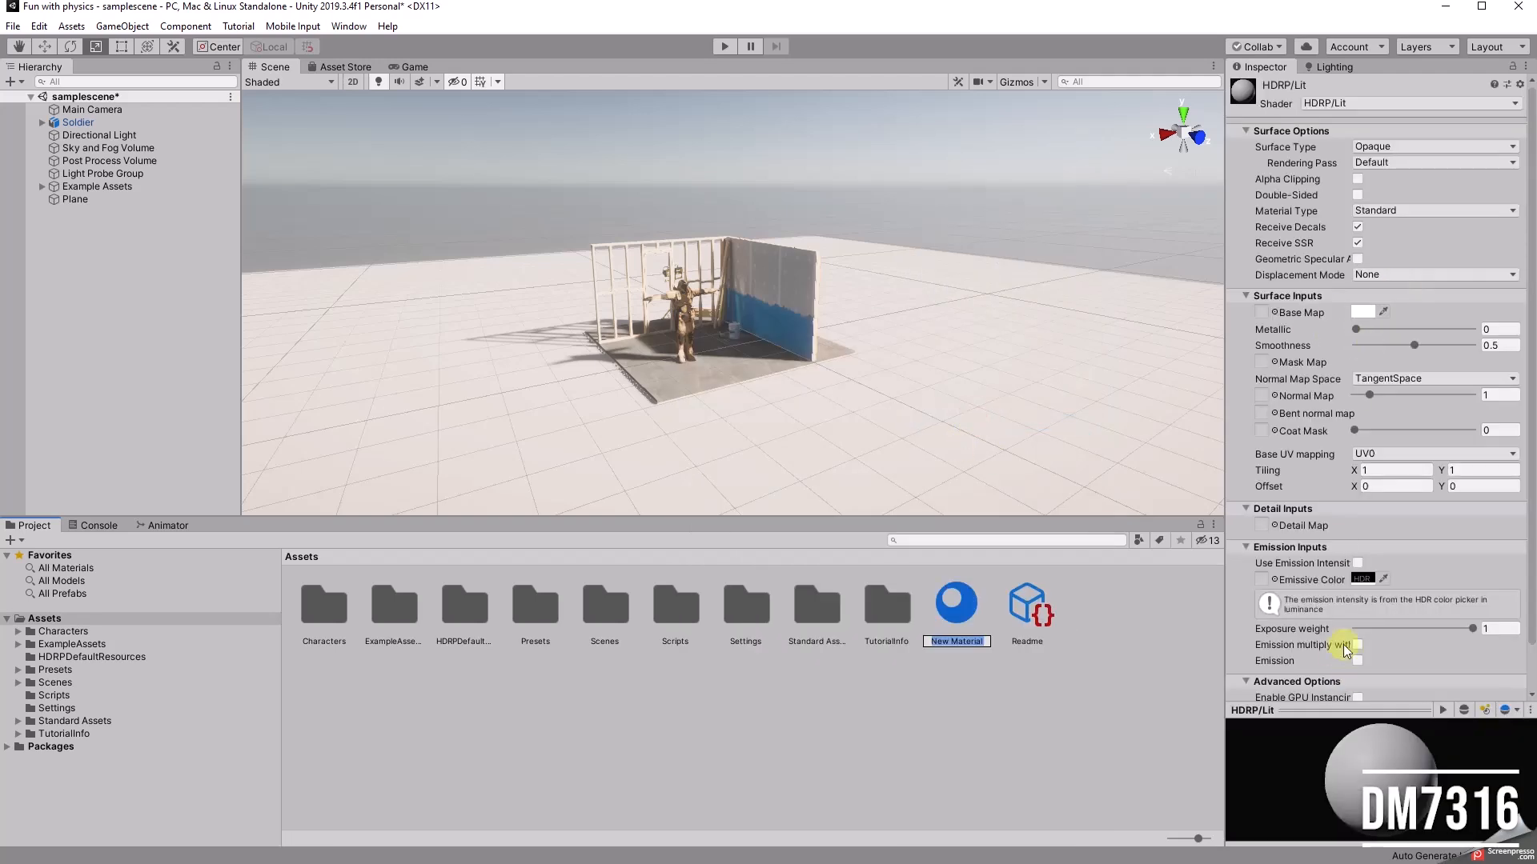
Step: Set the new material's base map colour to dark grey 636363 and apply the material to the ground plane
left_click(1333, 313)
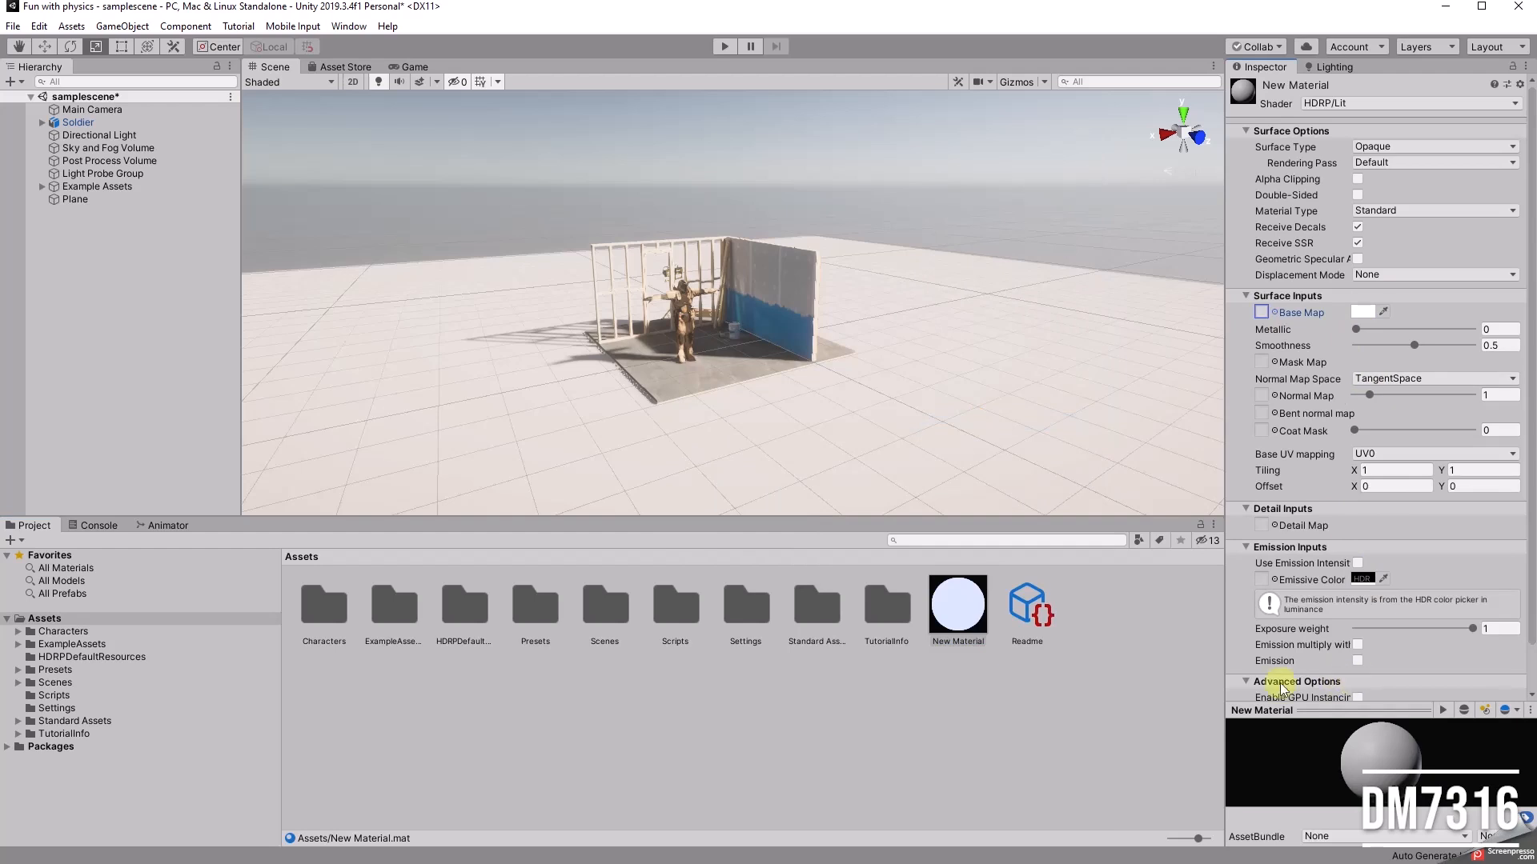
left_click(1367, 312)
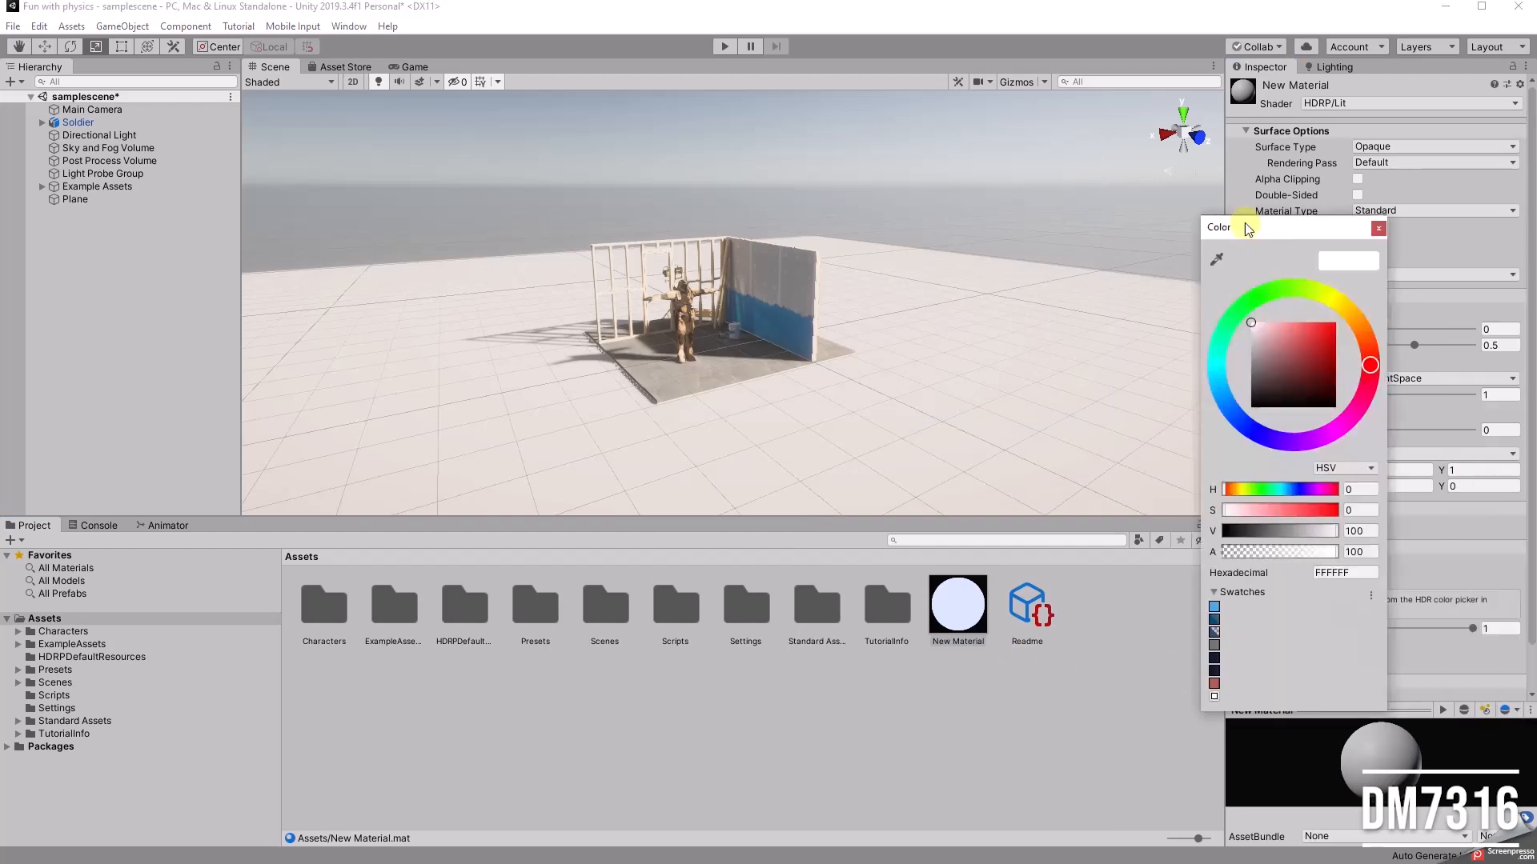
left_click_drag(1281, 233, 1099, 134)
left_click_drag(1078, 228, 1067, 272)
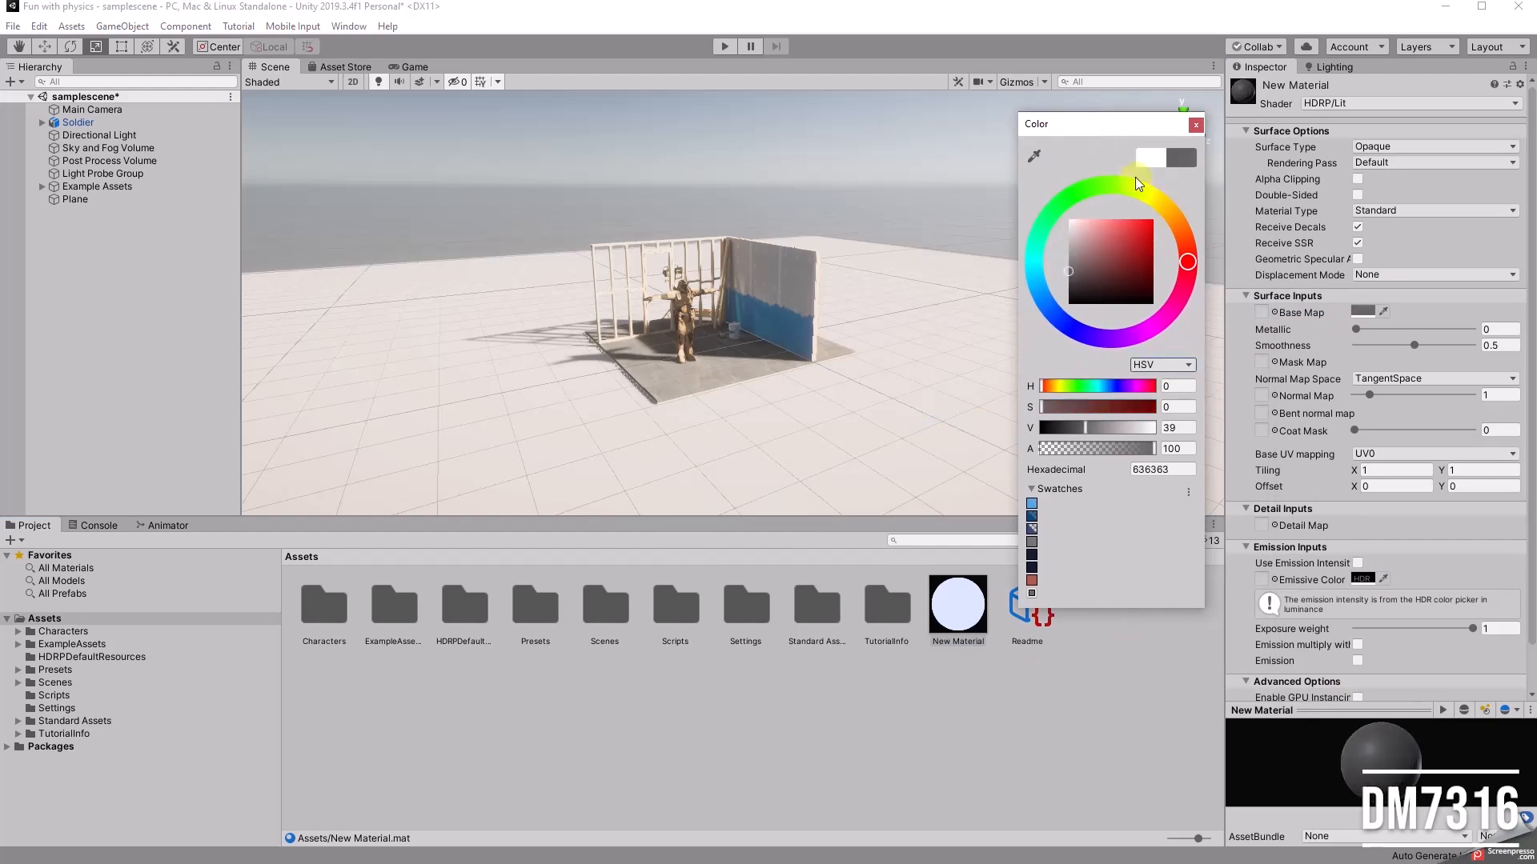
left_click(1195, 126)
left_click_drag(958, 608, 833, 428)
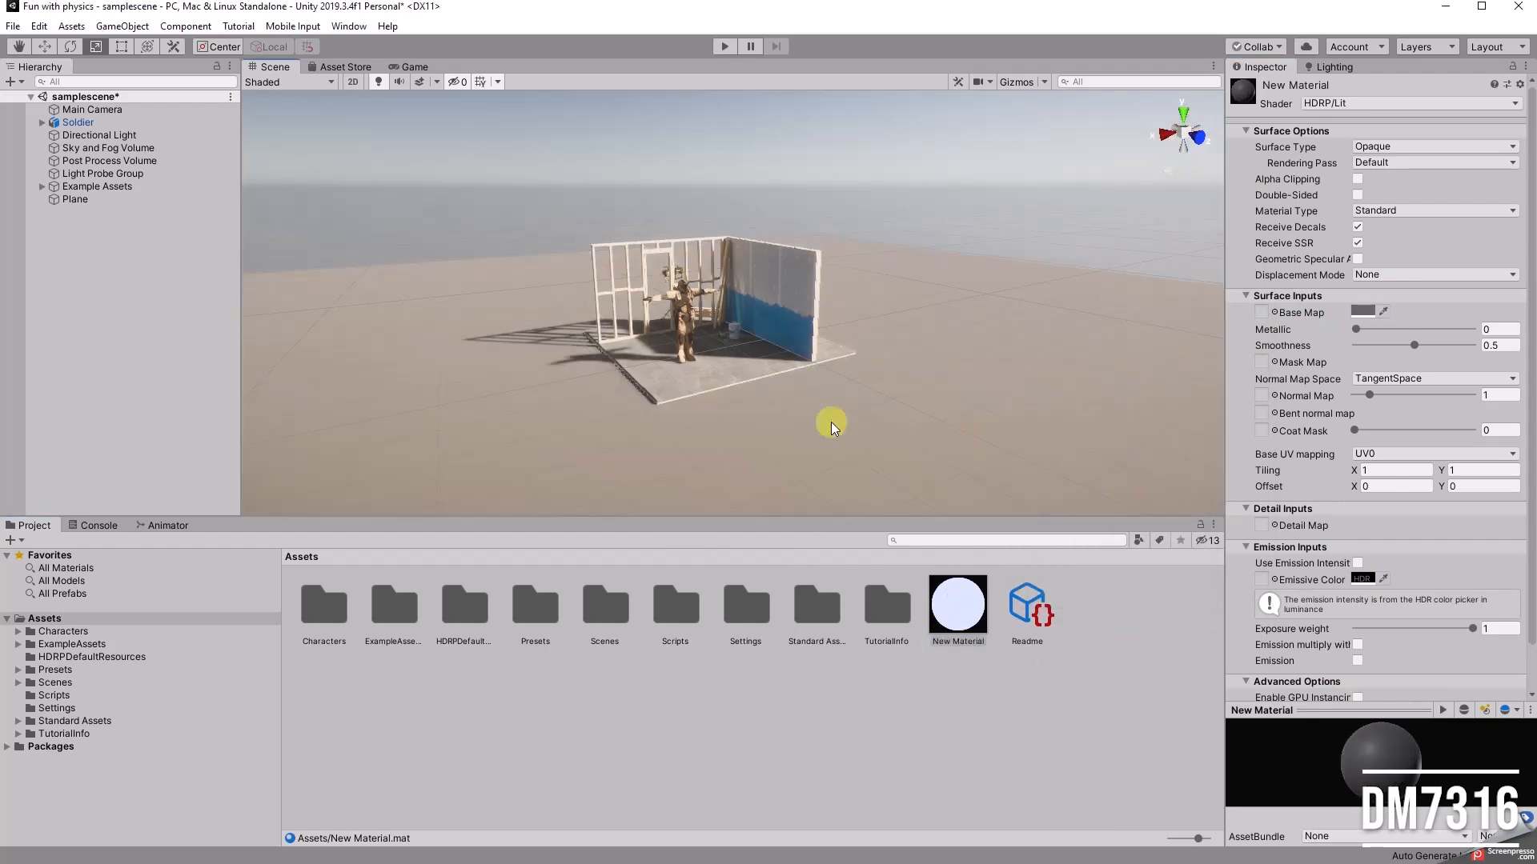
Step: Rename the plane object in the scene hierarchy to Ground
left_click_drag(730, 413, 780, 409, "alt")
scroll(660, 376, "up", 4)
left_click_drag(759, 343, 729, 378, "alt")
right_click(134, 306)
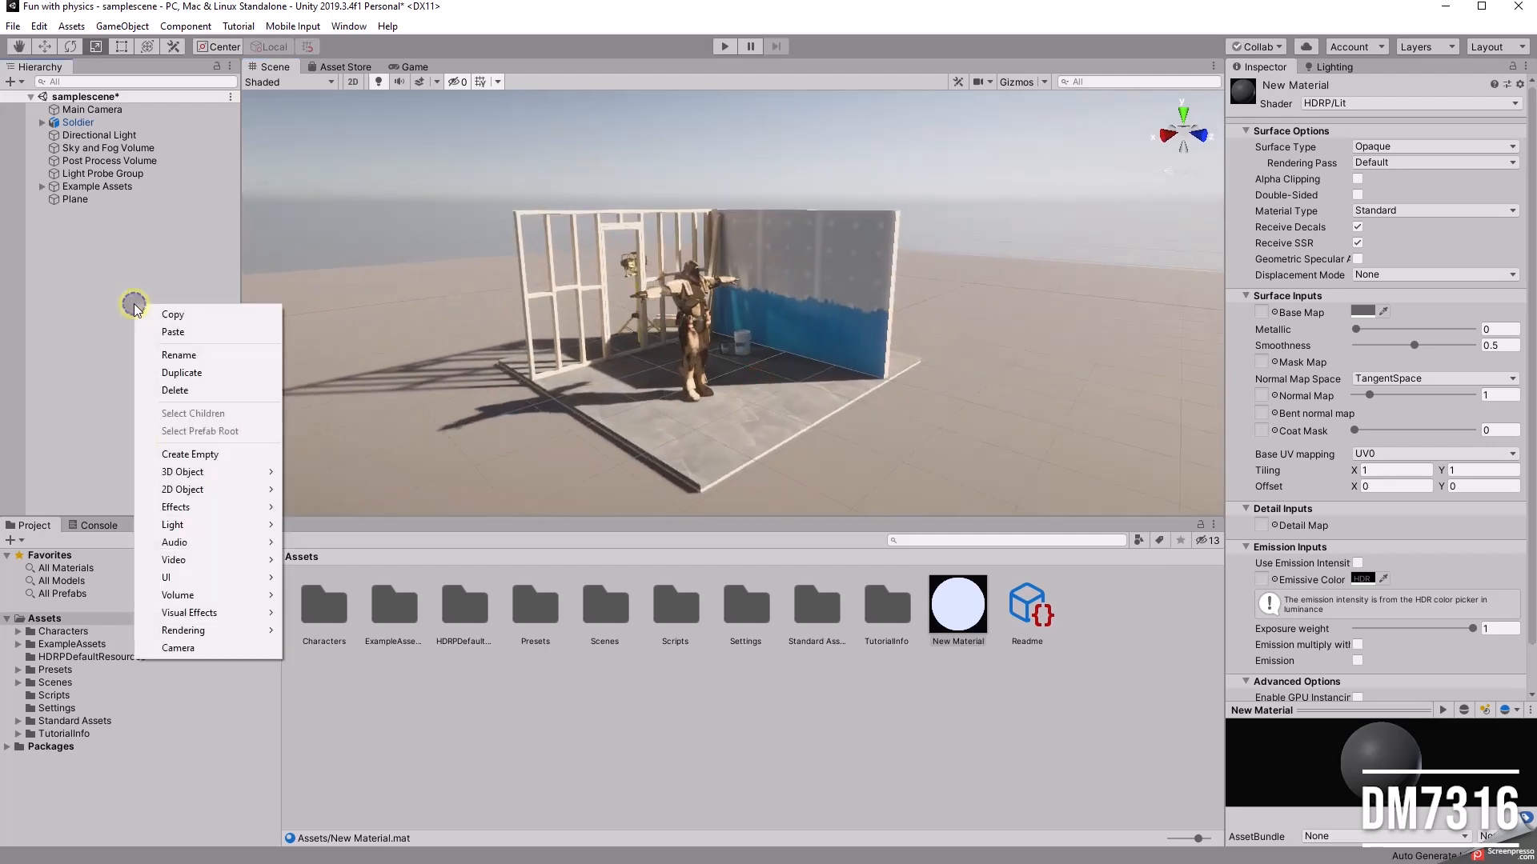
left_click(77, 199)
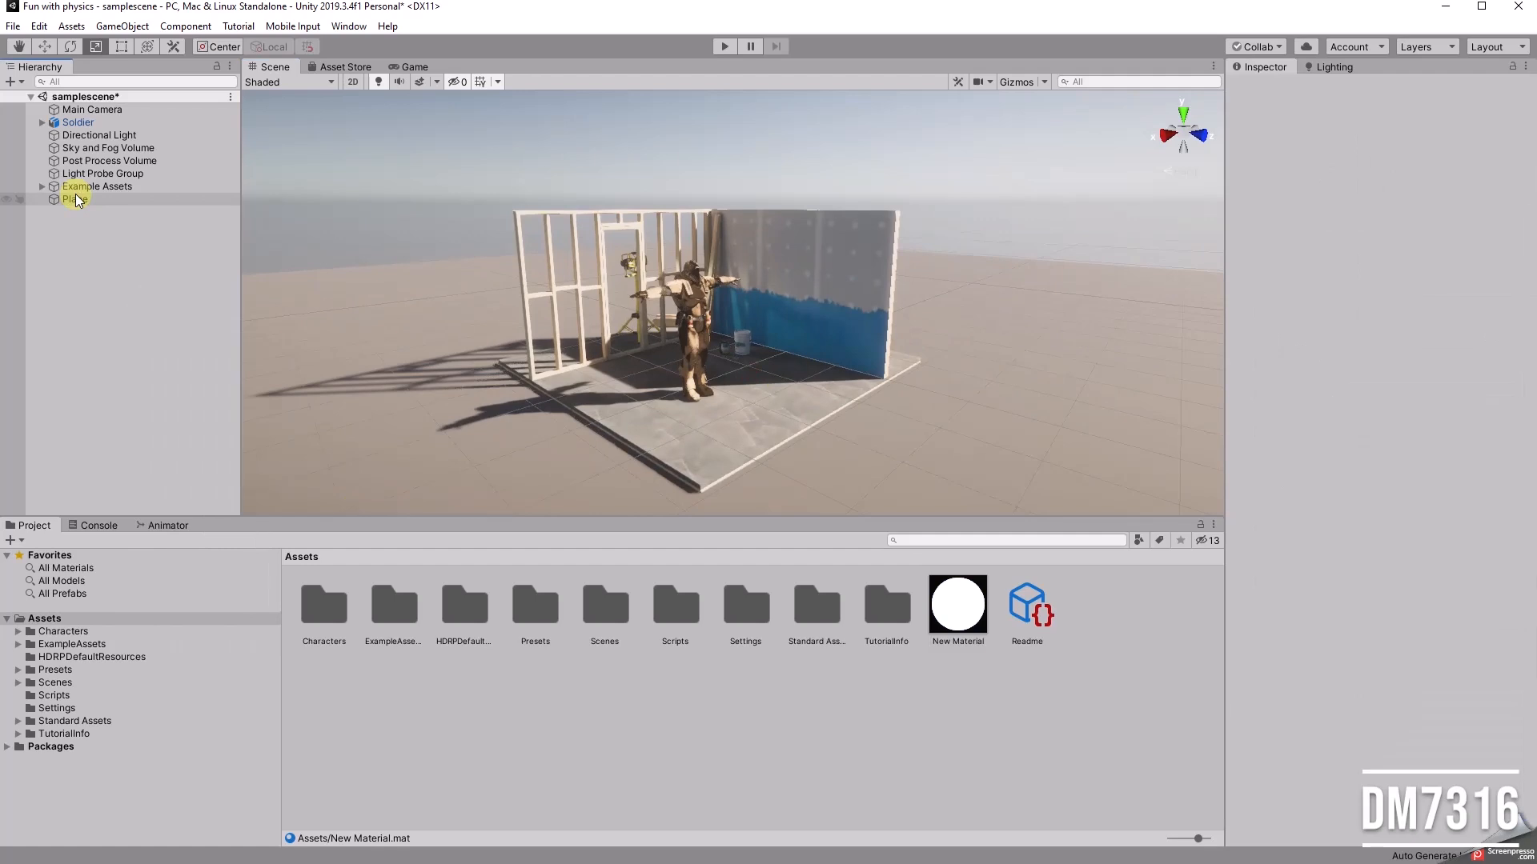
double_click(80, 202)
left_click(80, 199)
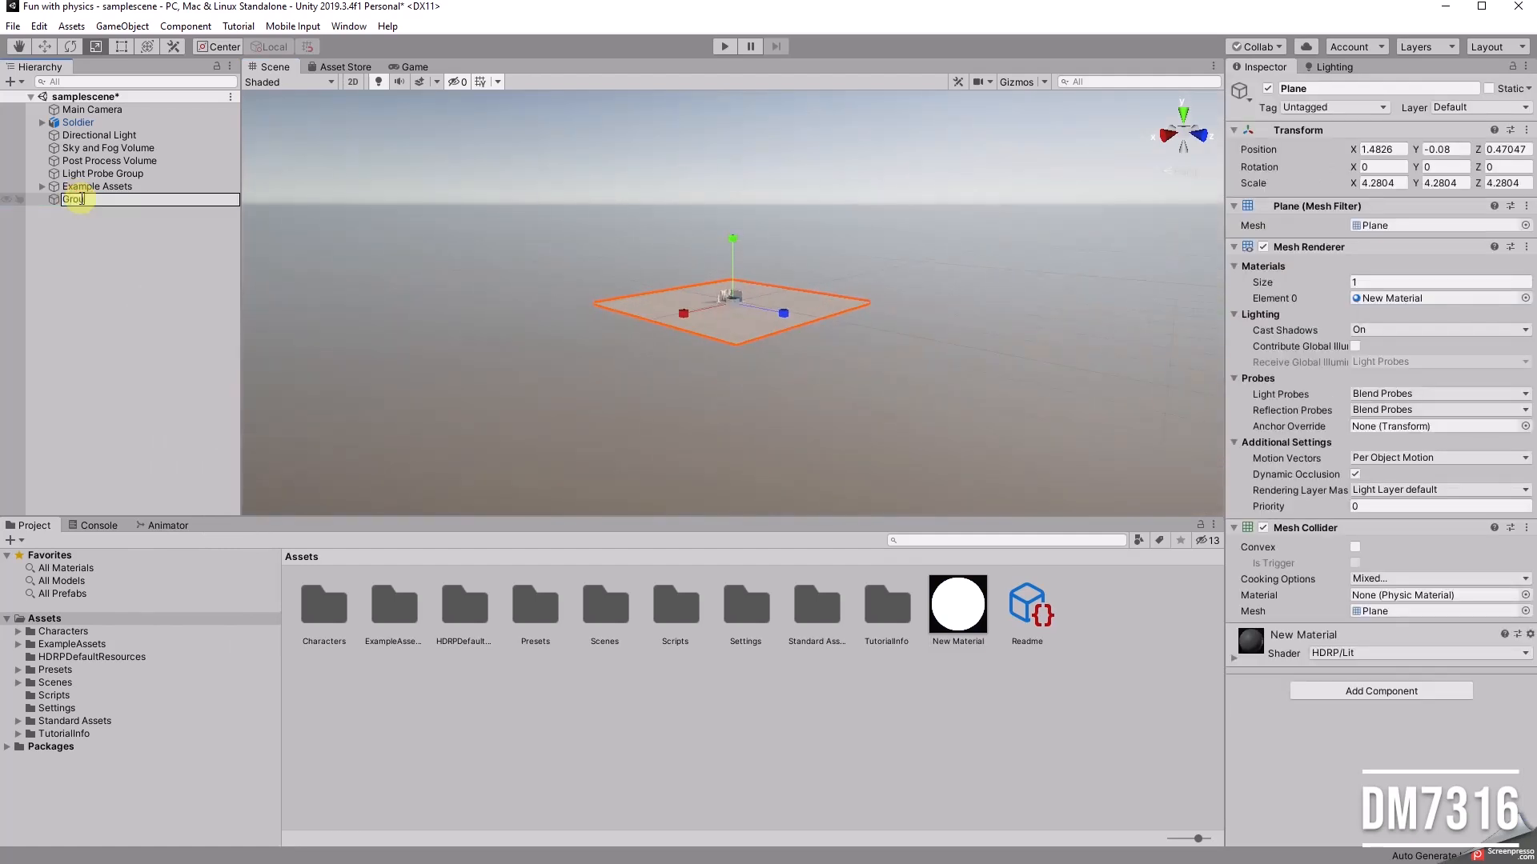
key("Return")
Step: Add a 3D cube at the root of the scene and name it Trigger_Fight
scroll(783, 333, "up", 5)
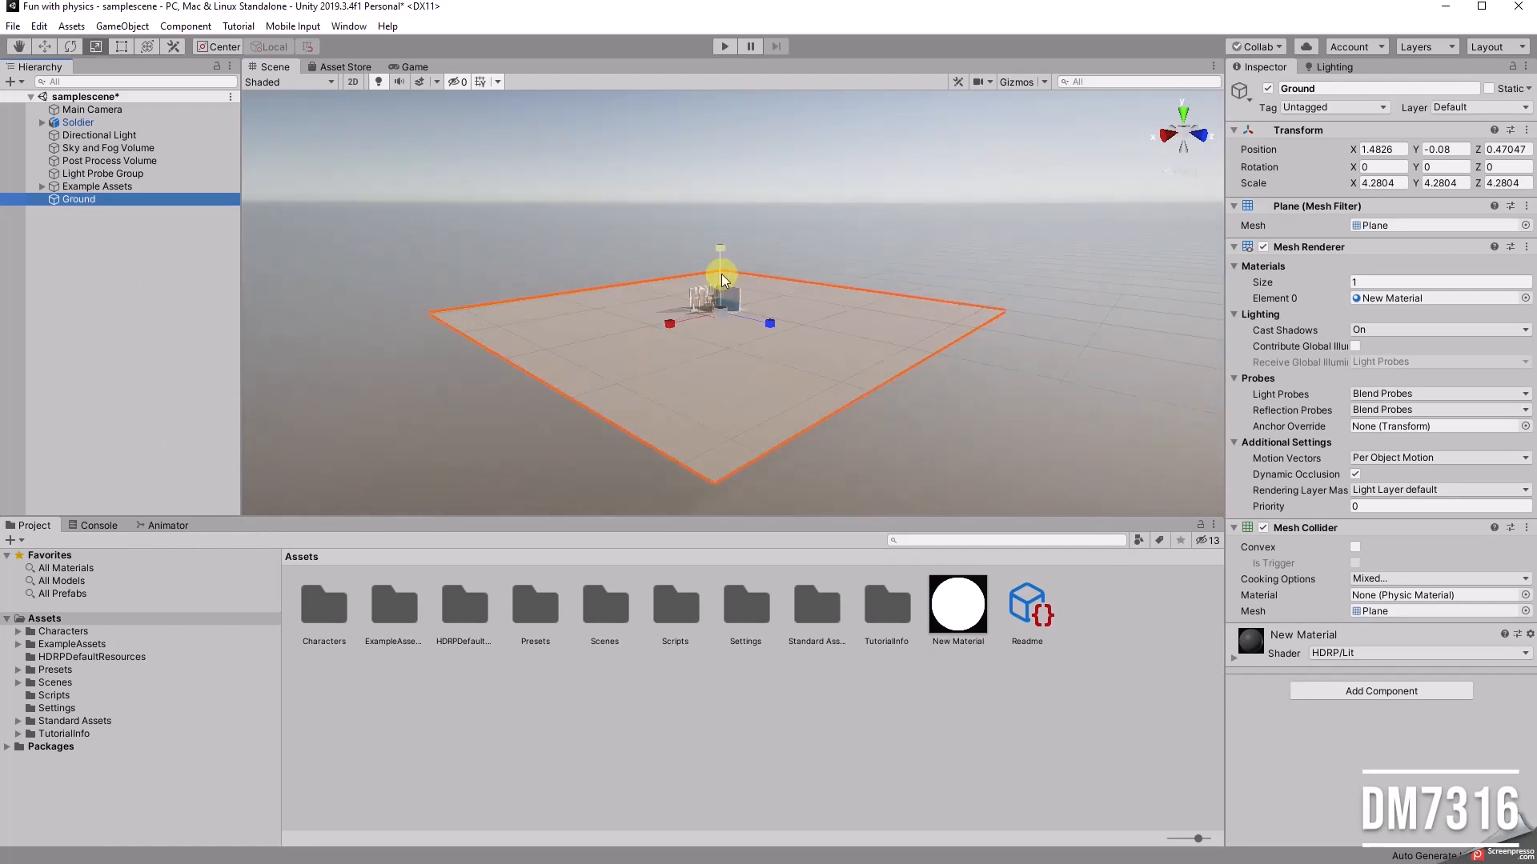
left_click(708, 294)
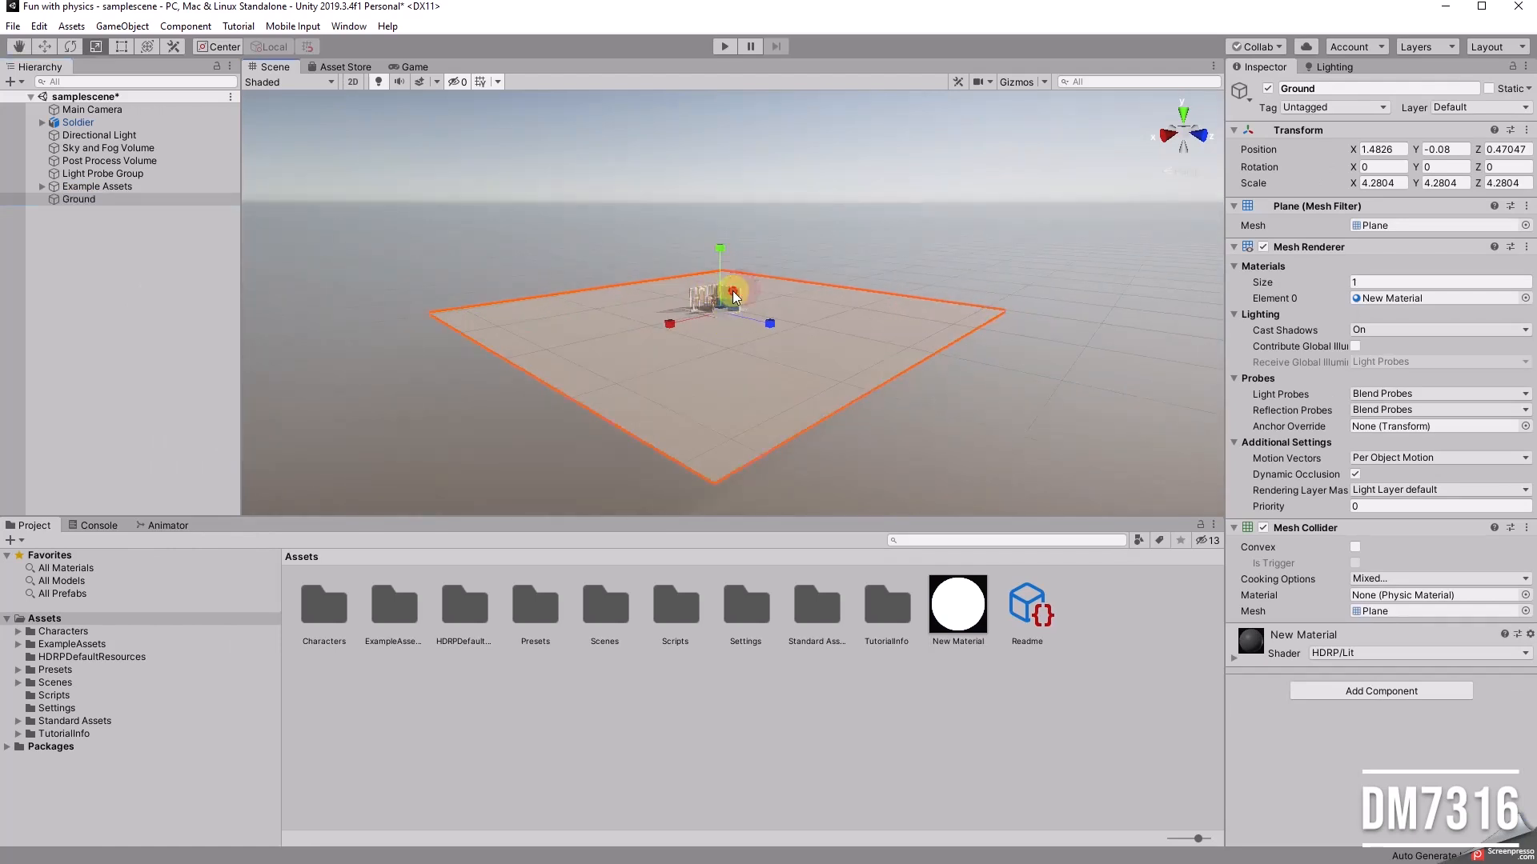
left_click(732, 291)
key("f")
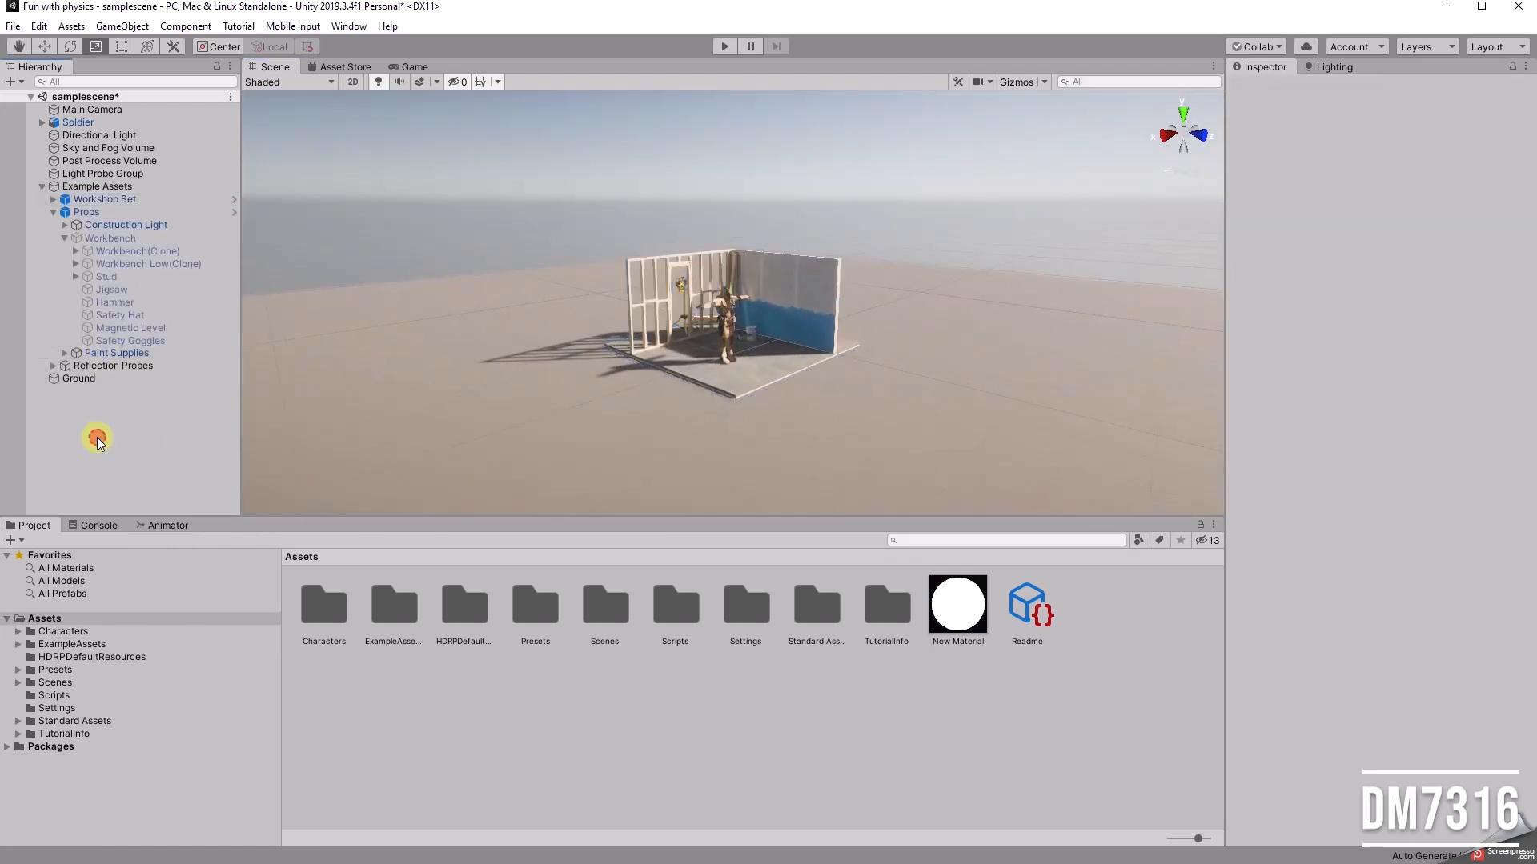
right_click(97, 438)
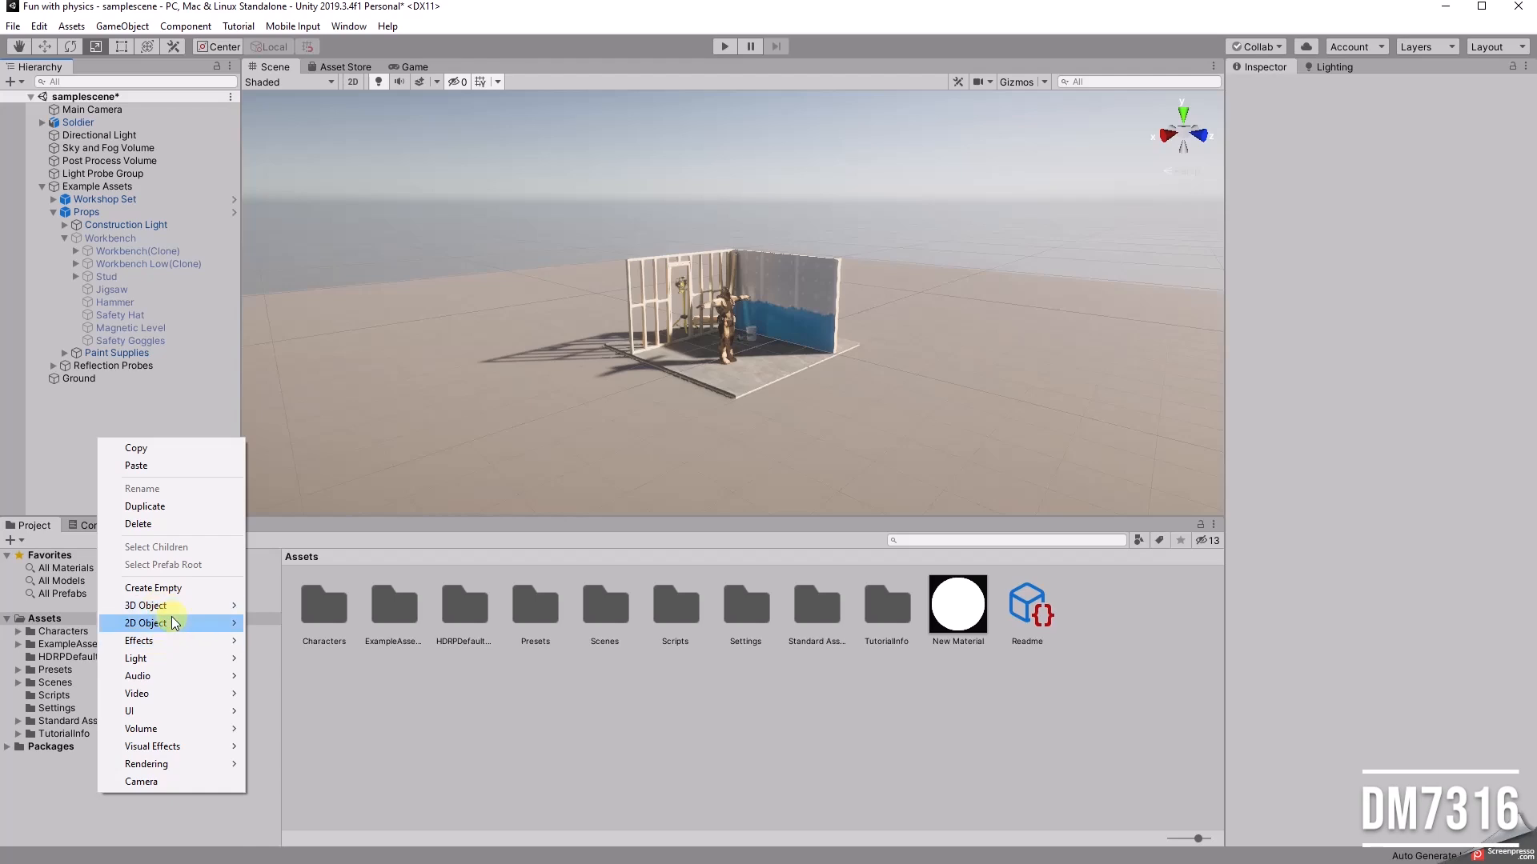
mouse_move(181, 606)
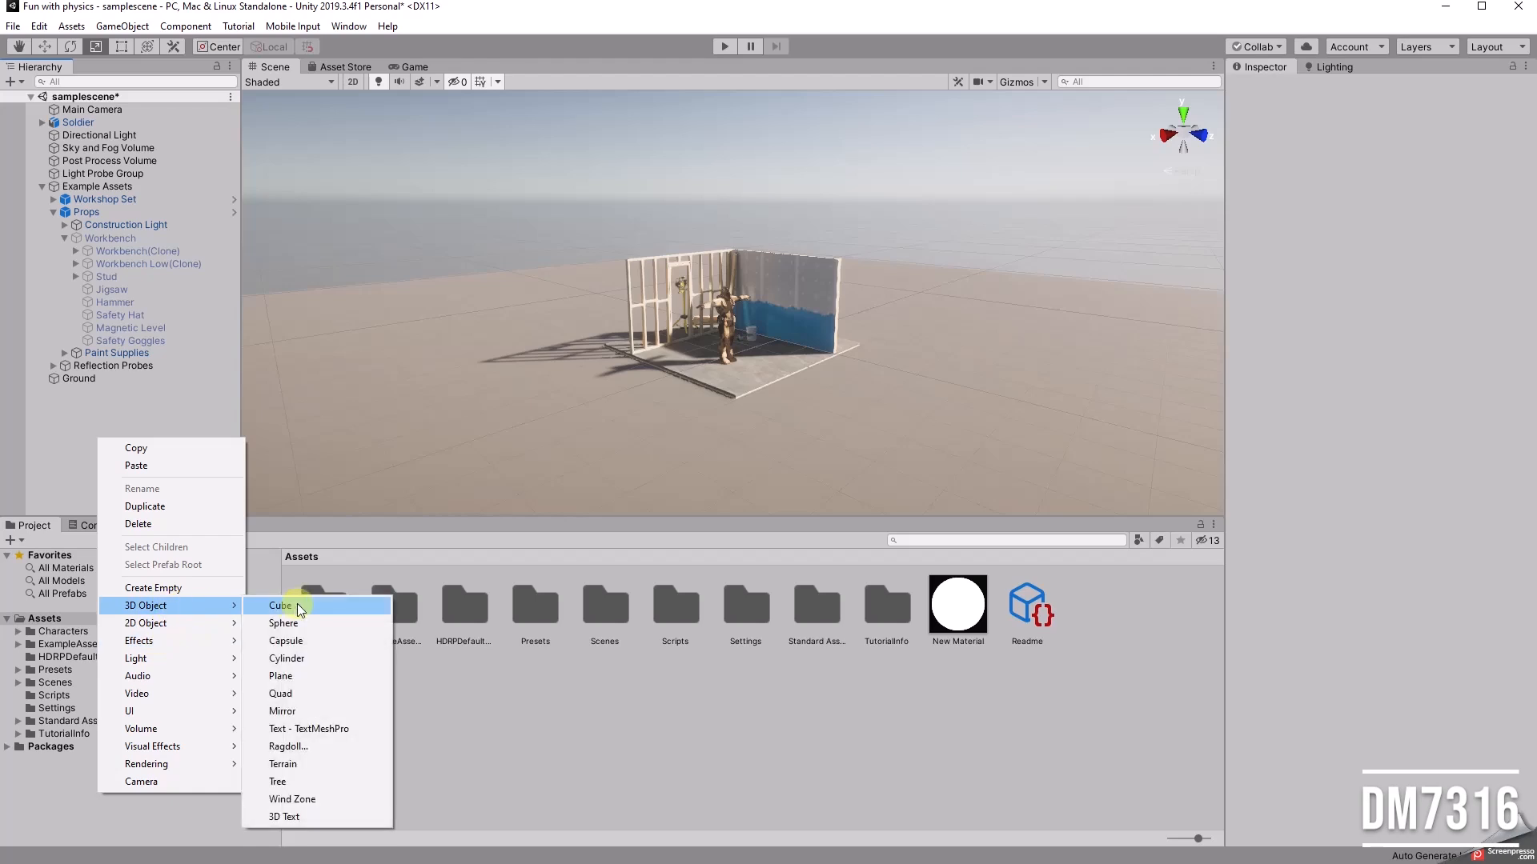
left_click(298, 608)
type("Trigger_Fight")
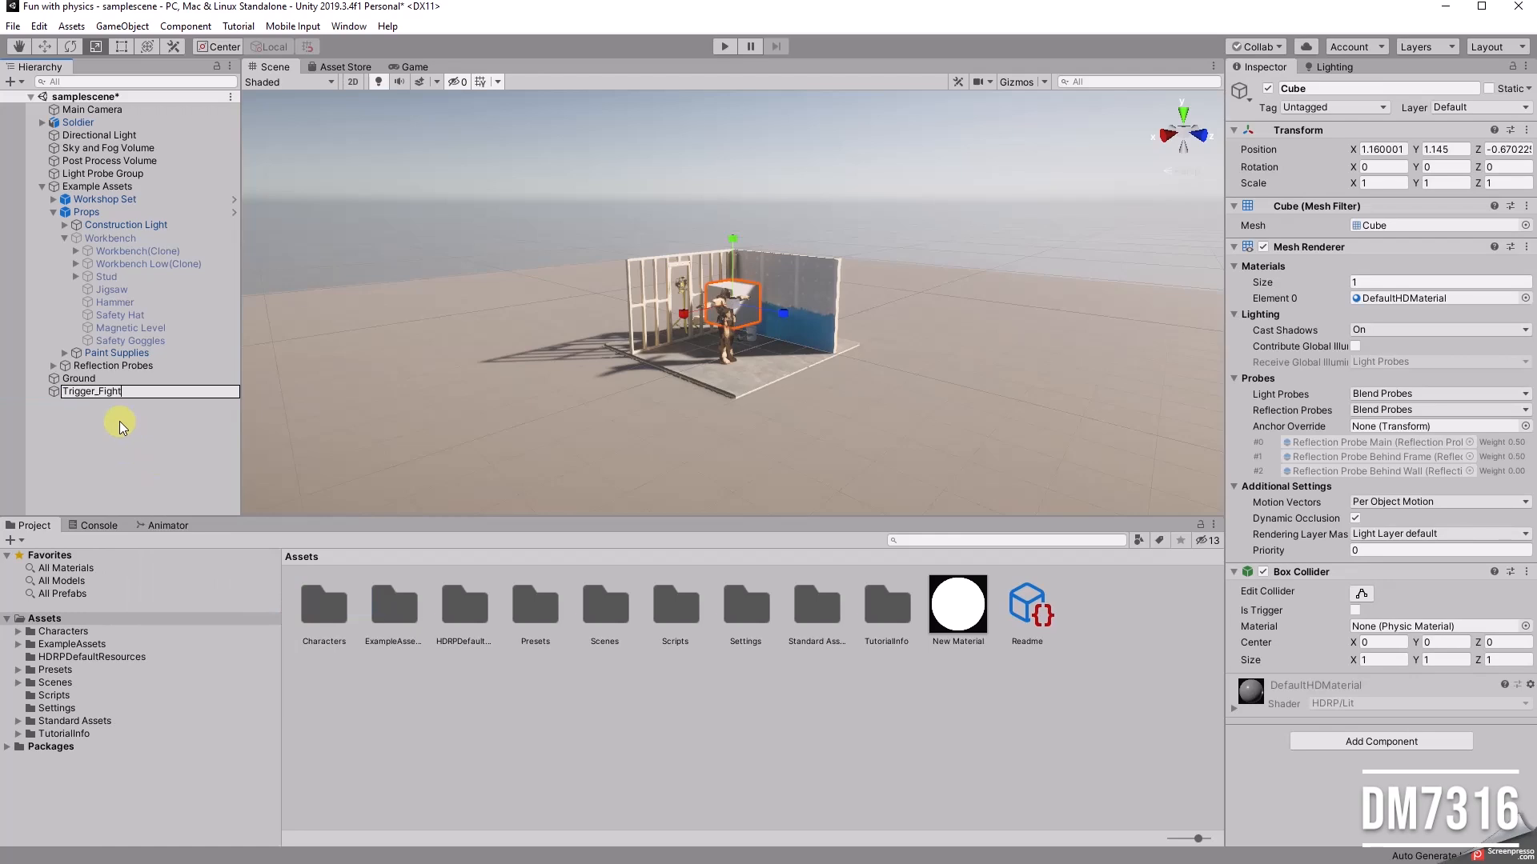
key("Return")
Step: Add a second 3D cube to the scene and name it Trigger_Cheering
right_click(119, 421)
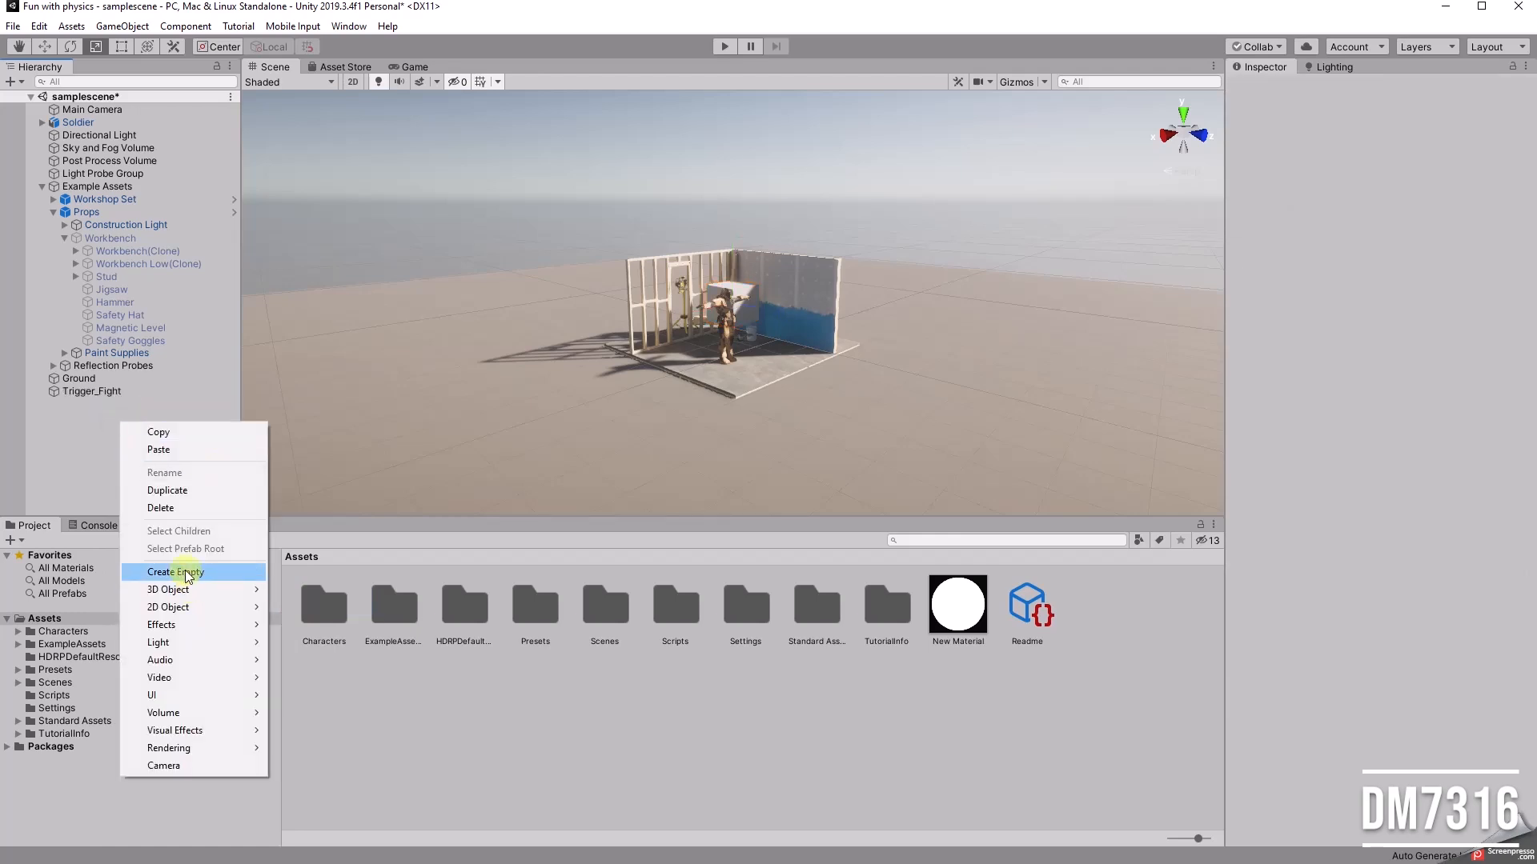
mouse_move(184, 590)
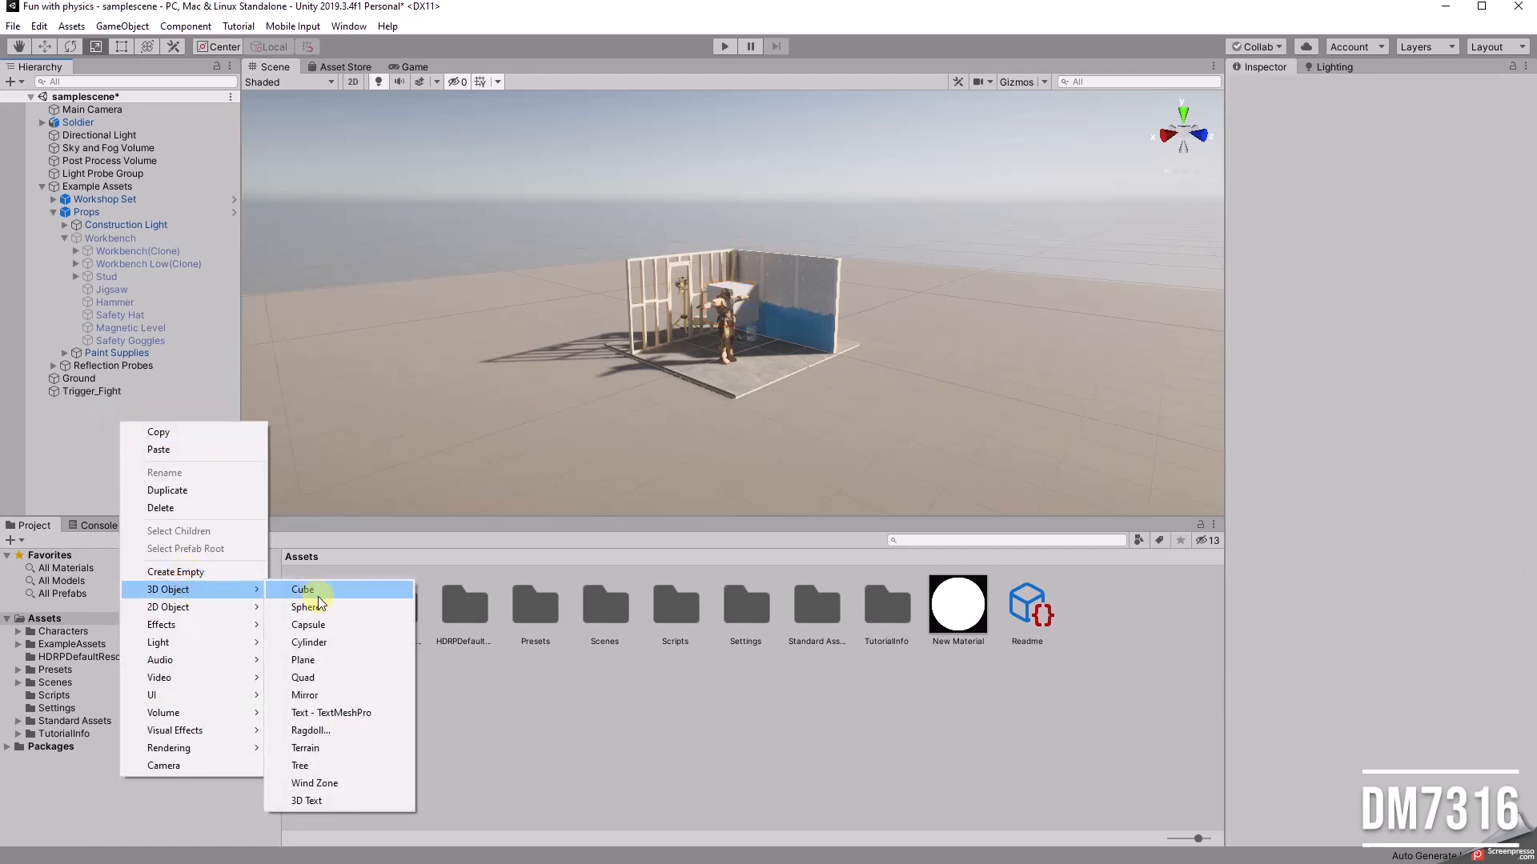
left_click(319, 593)
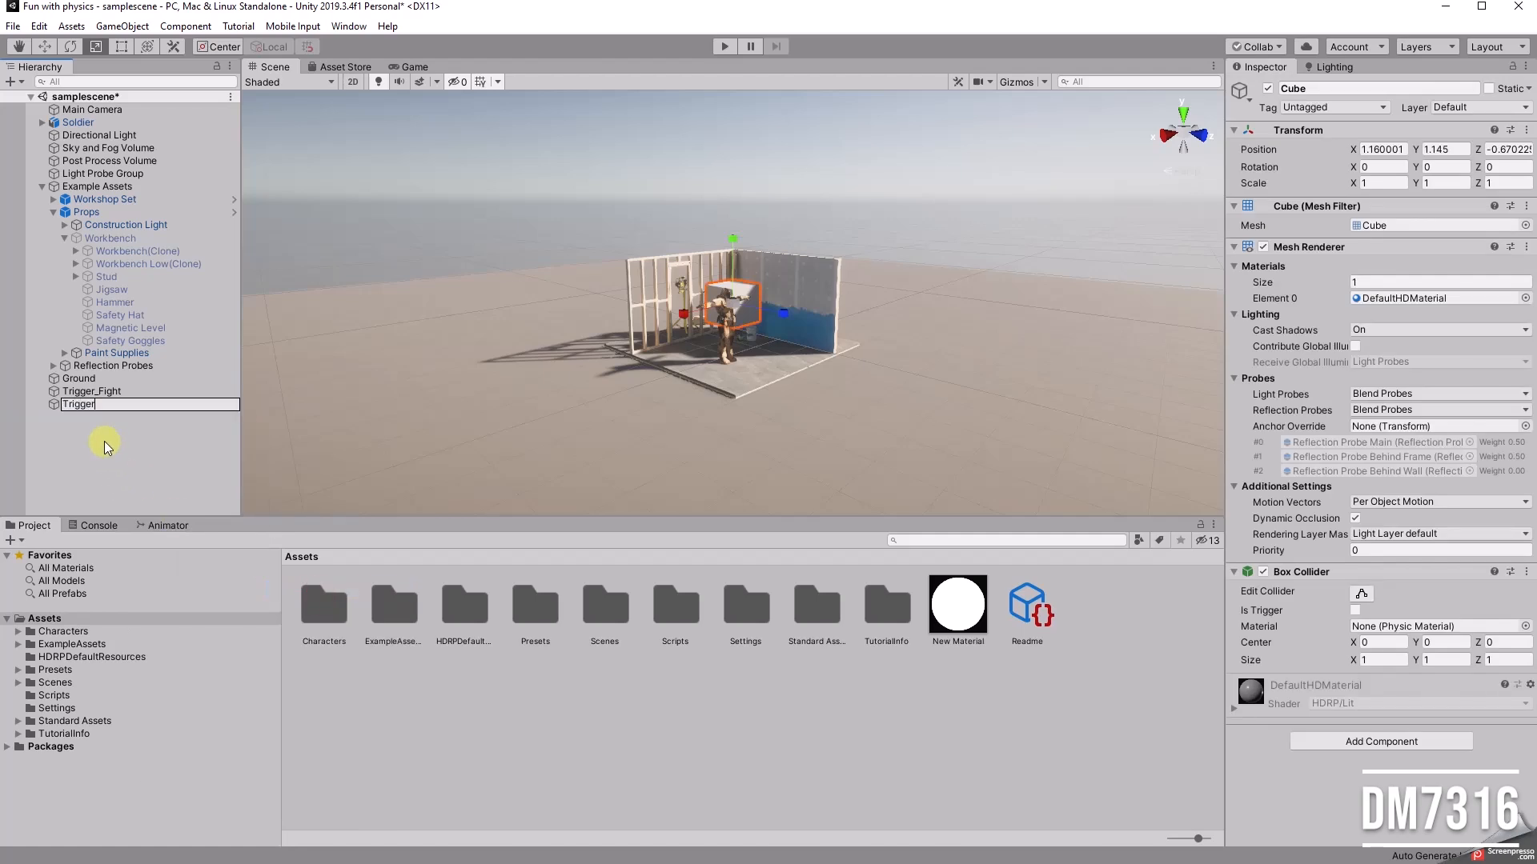
type("Trigger_Cheering")
key("Return")
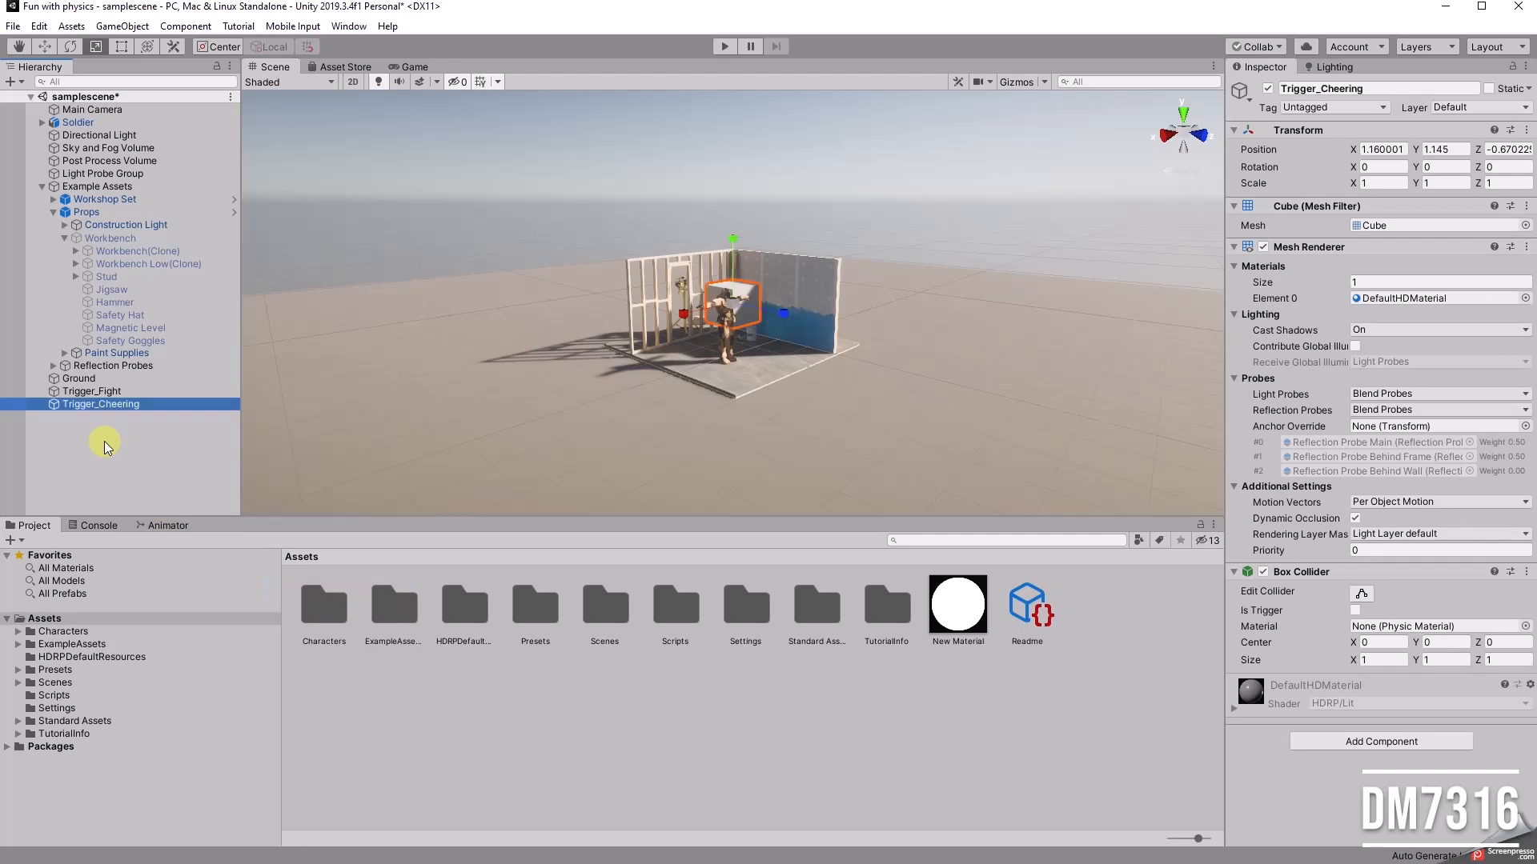
Step: Scale Trigger_Fight uniformly to about 2.0 and move it to the room's open side at X 2.88, Y 0.71, Z 1.02
left_click_drag(685, 336, 706, 392, "alt")
left_click(113, 391)
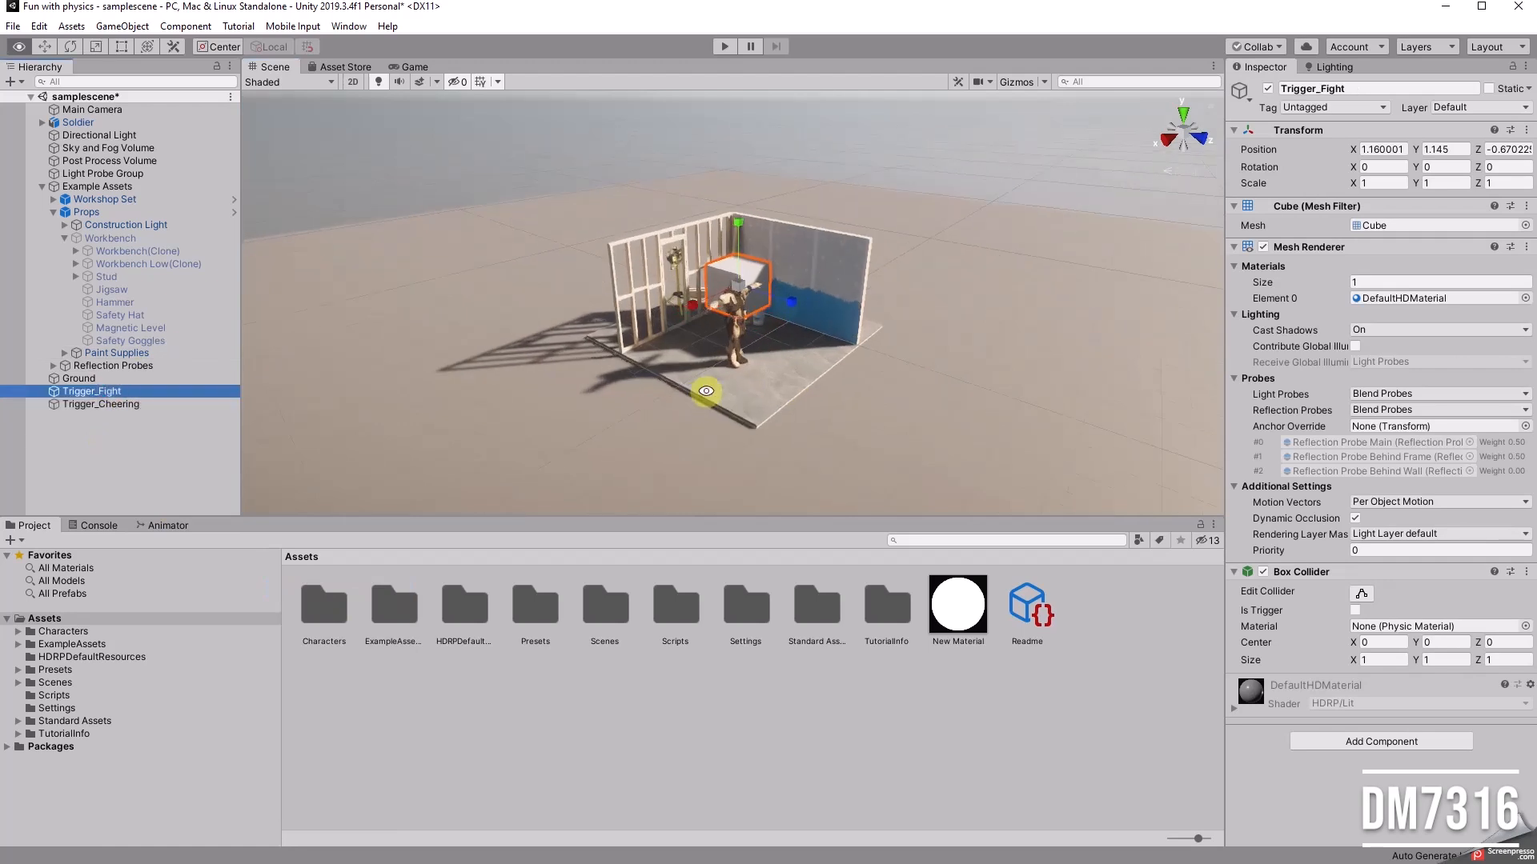
left_click_drag(991, 365, 852, 346, "alt")
key("r")
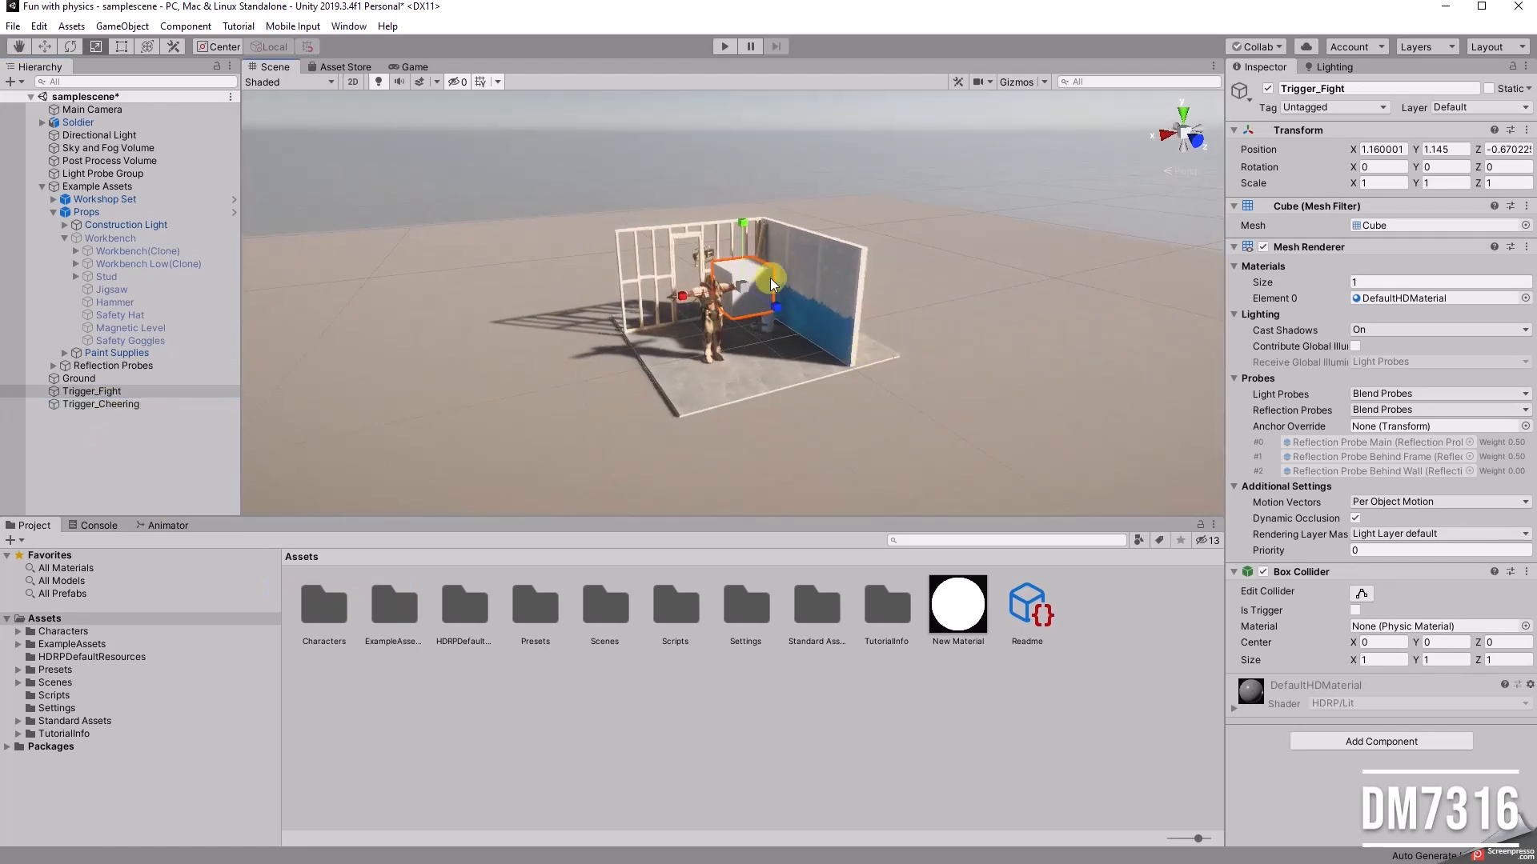
left_click(104, 392)
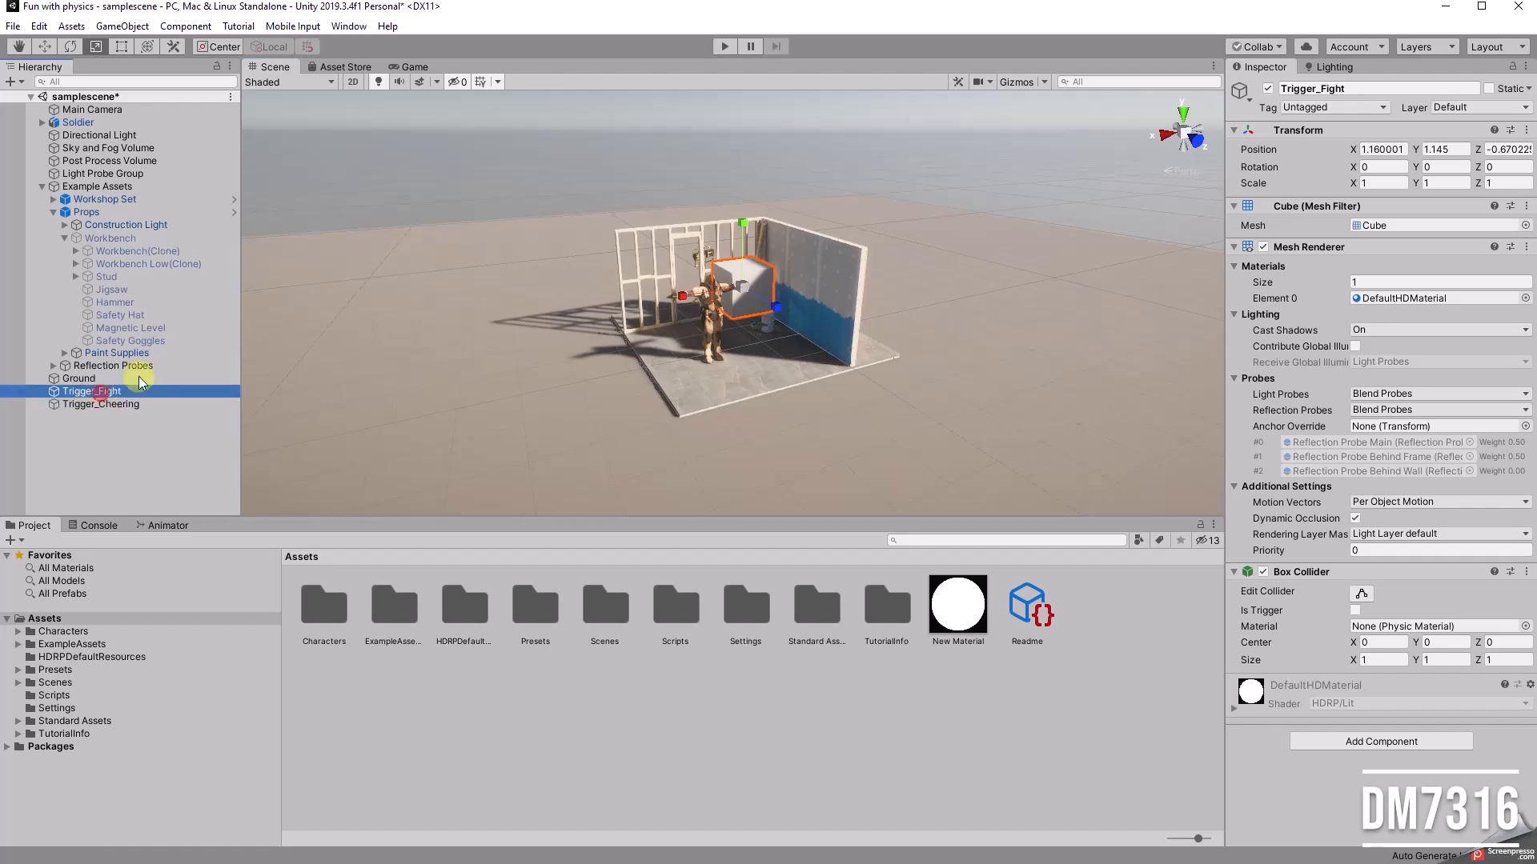
left_click_drag(740, 292, 818, 296)
key("w")
left_click_drag(749, 219, 775, 345)
left_click_drag(687, 316, 891, 357)
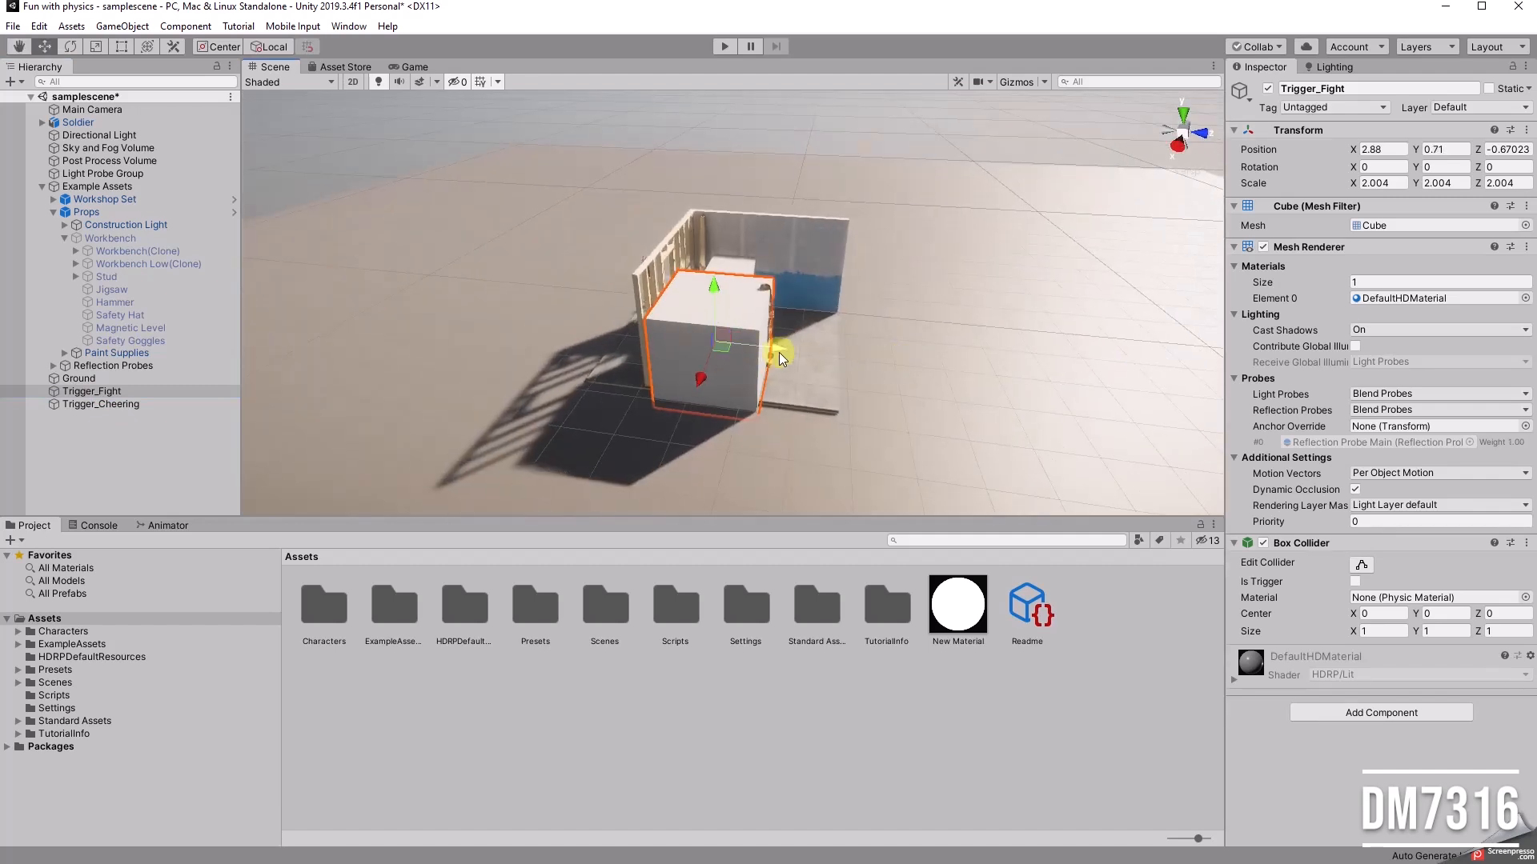
left_click_drag(783, 349, 944, 384)
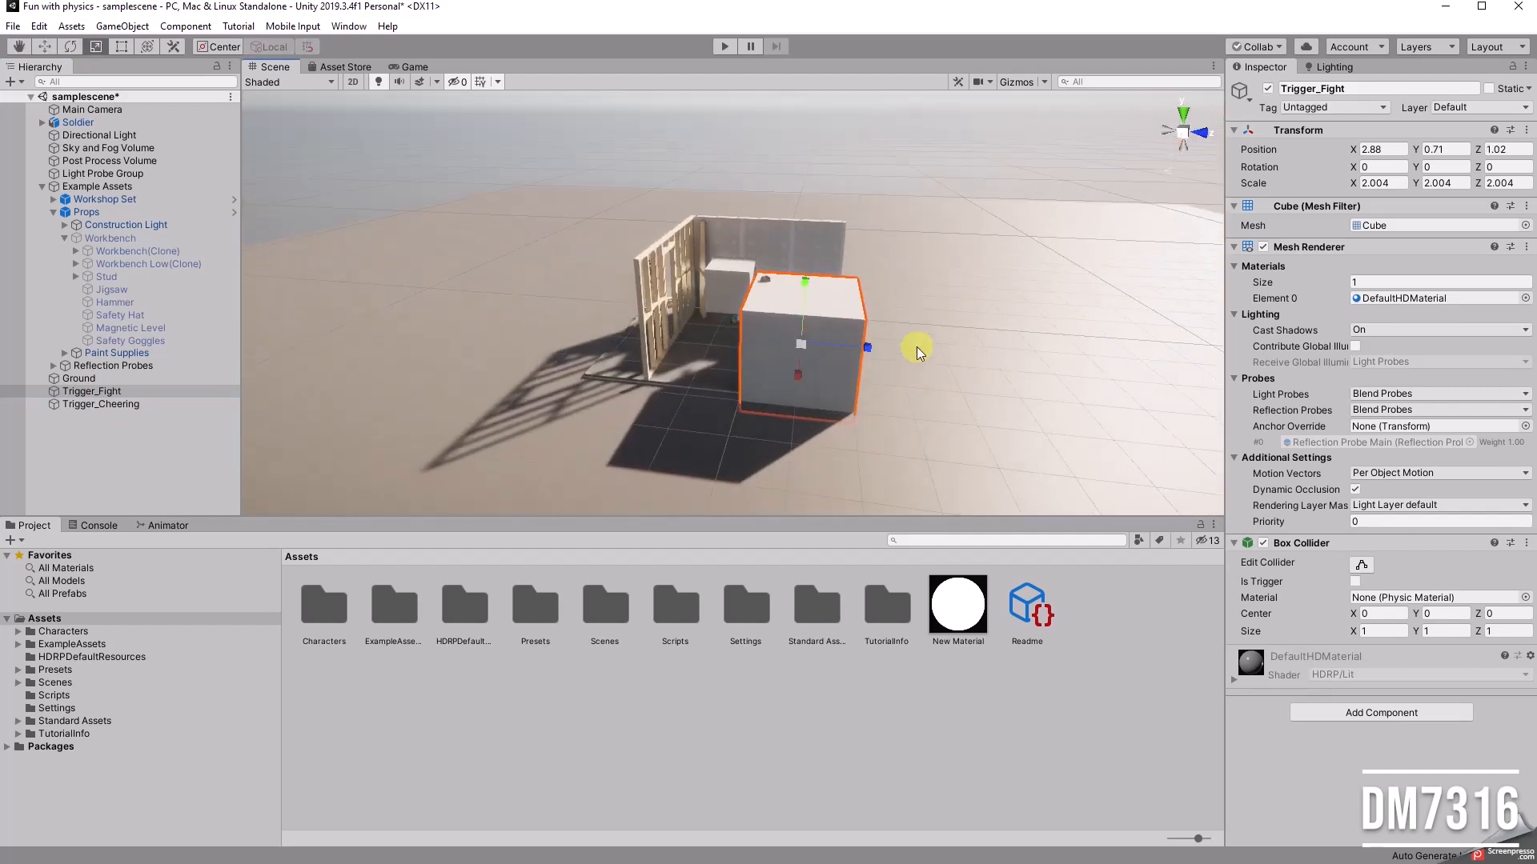
Step: Stretch Trigger_Fight horizontally to a scale of about 5.79 in X and 5.75 in Z
left_click_drag(868, 345, 700, 493)
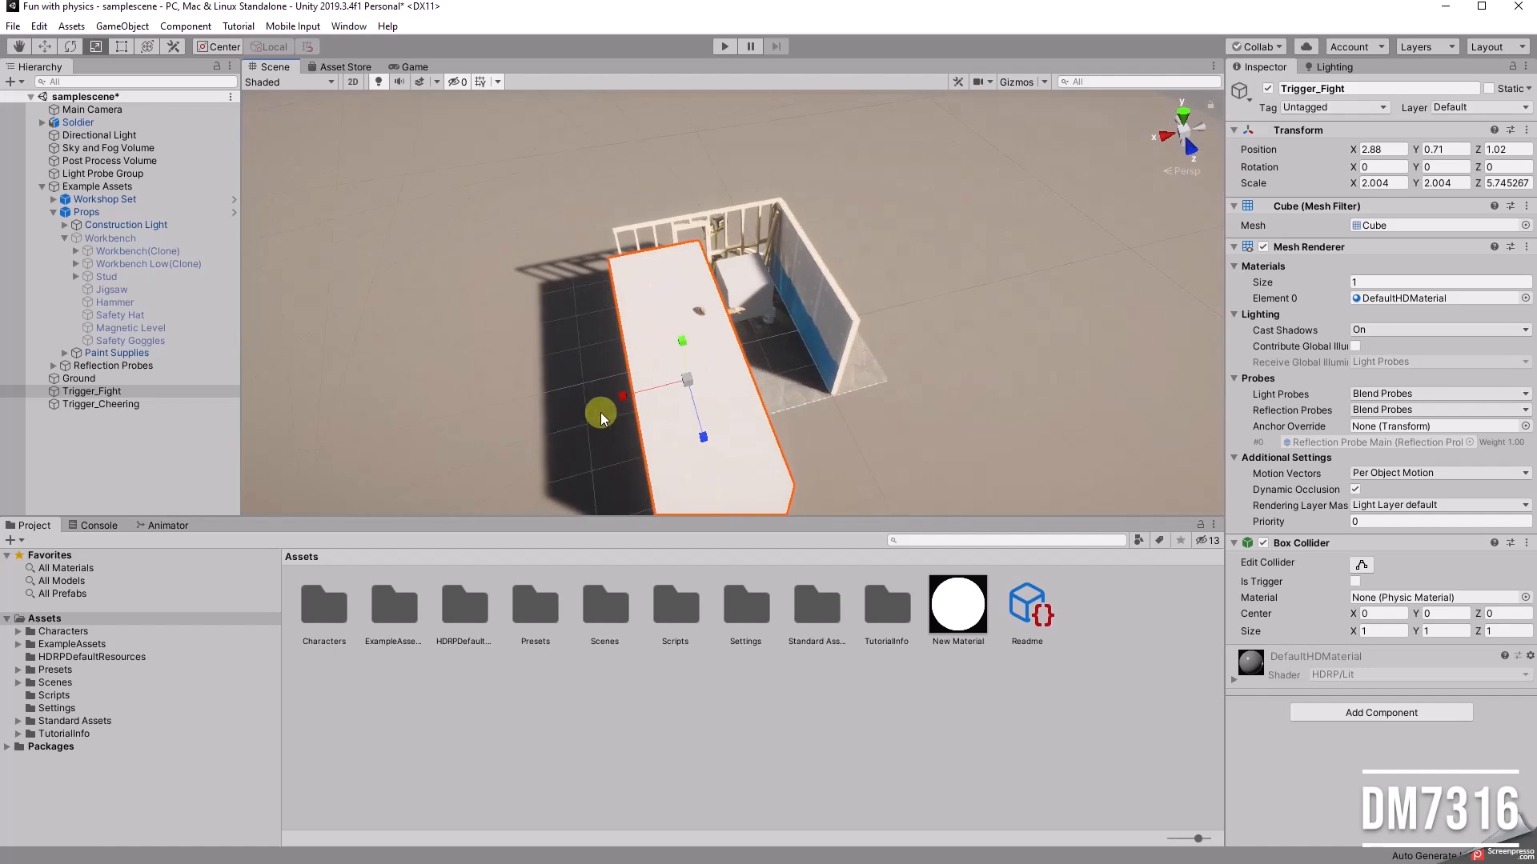
left_click_drag(625, 395, 493, 397)
left_click_drag(721, 390, 773, 276, "alt")
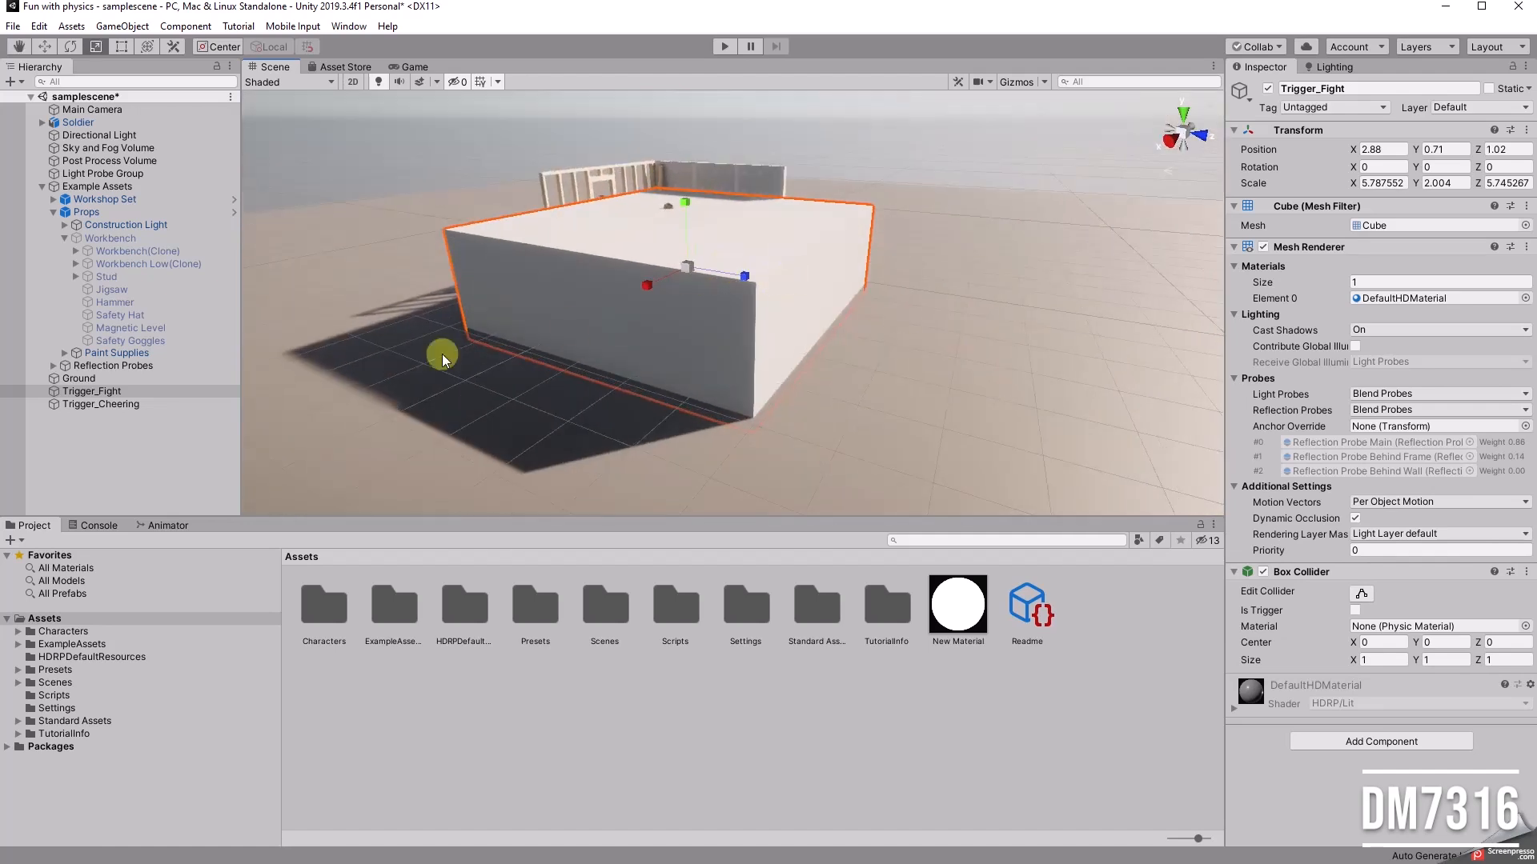
Step: Disable Trigger_Fight's mesh renderer and set its box collider as a trigger
left_click(785, 238)
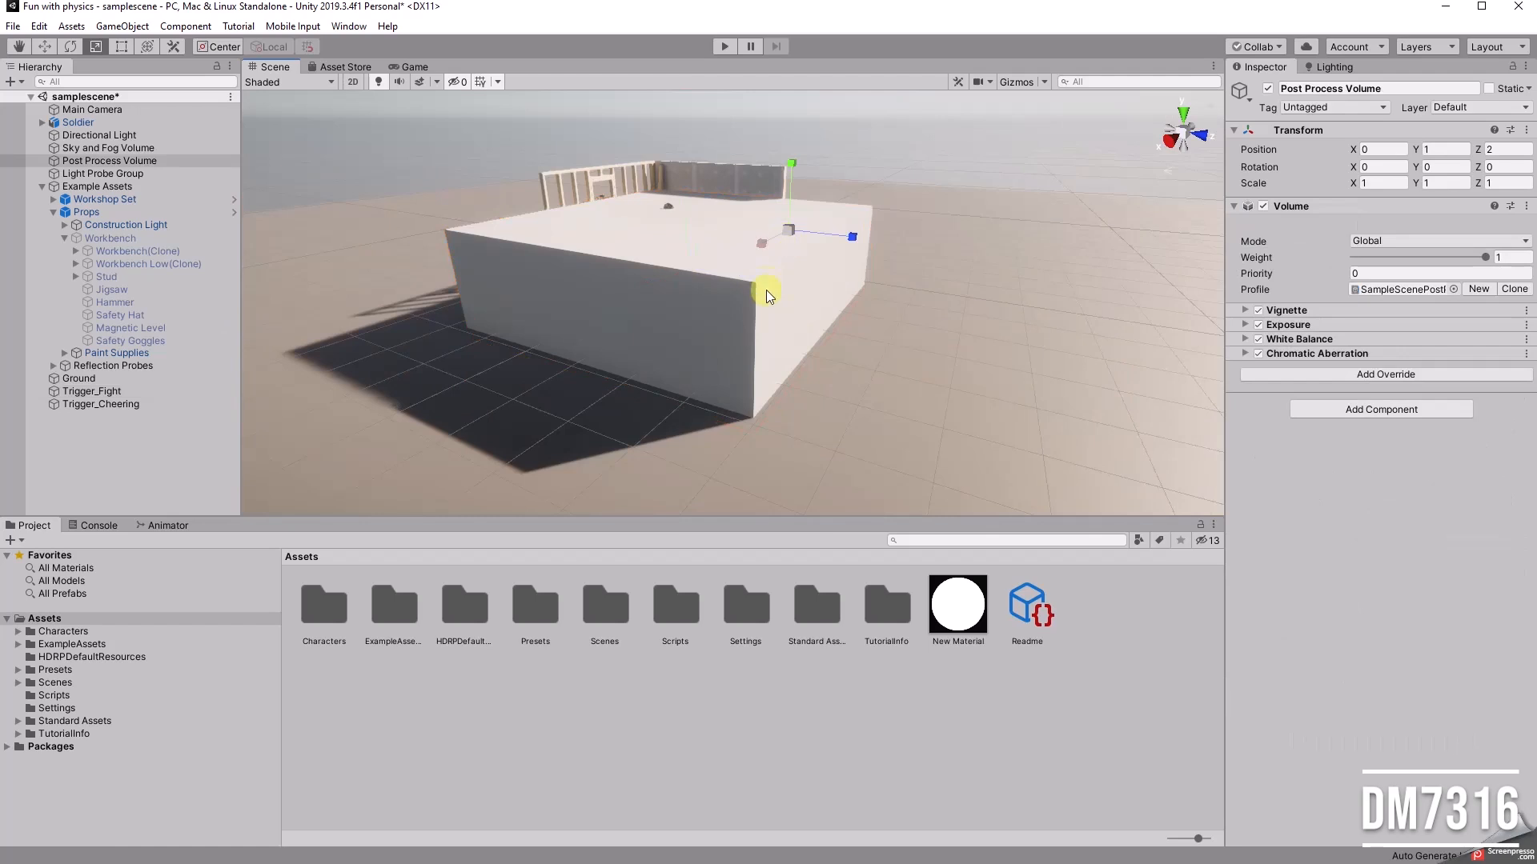
left_click(472, 245)
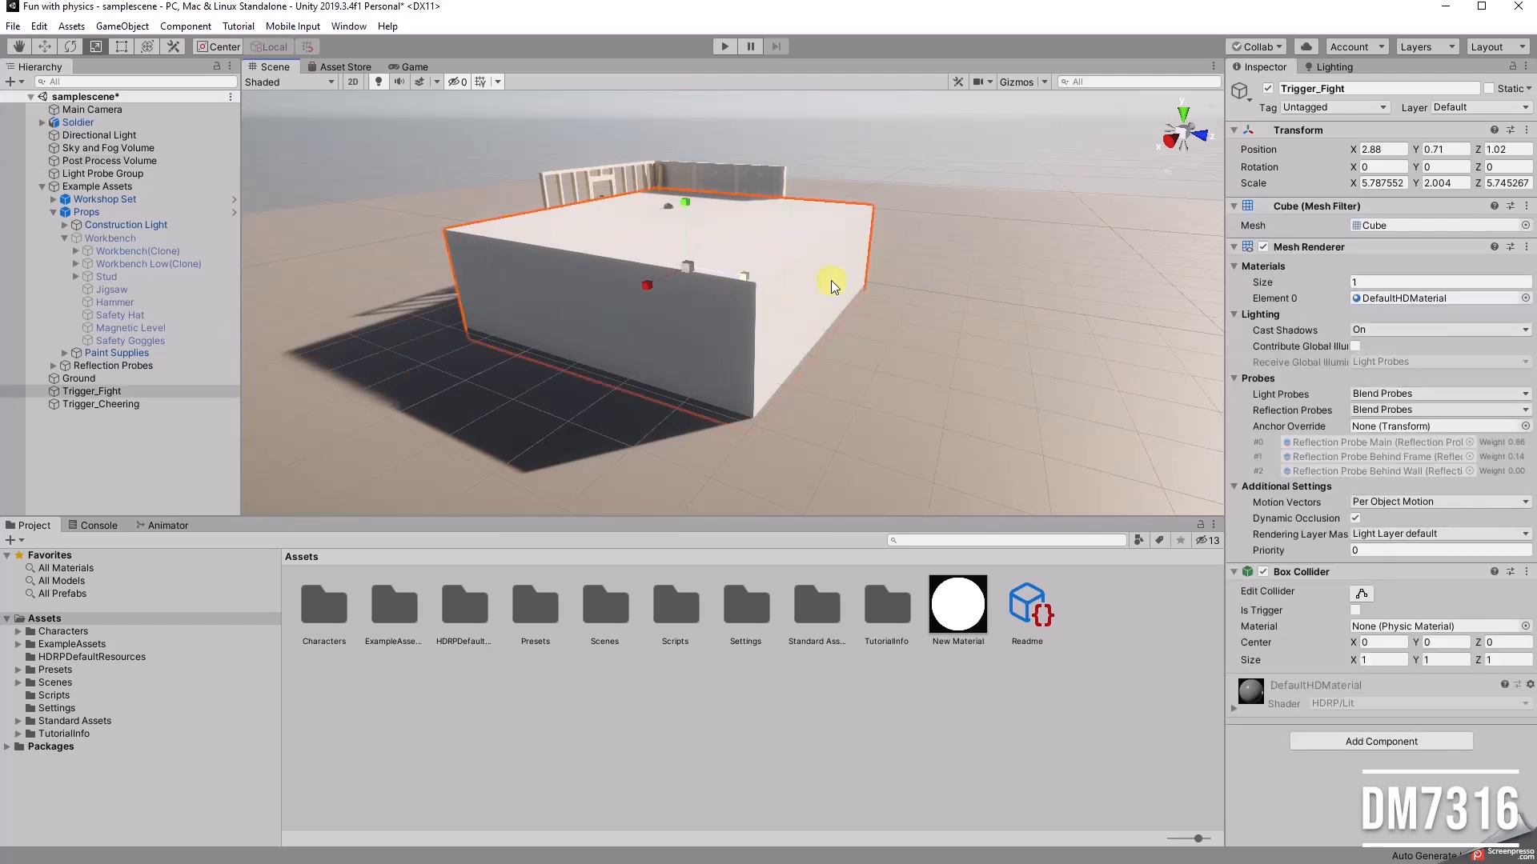
left_click(1263, 247)
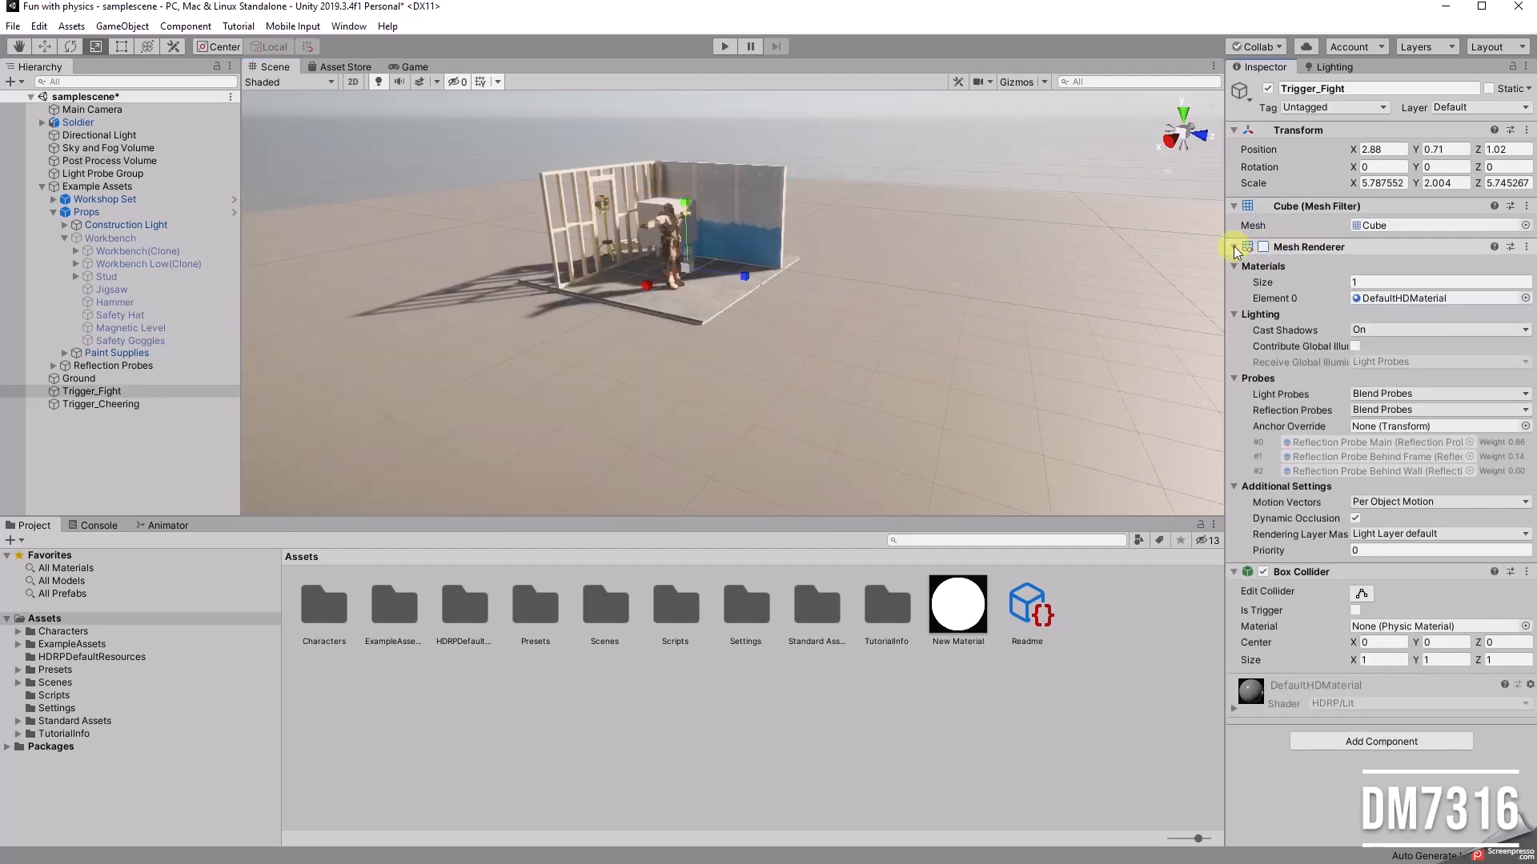
left_click(1235, 247)
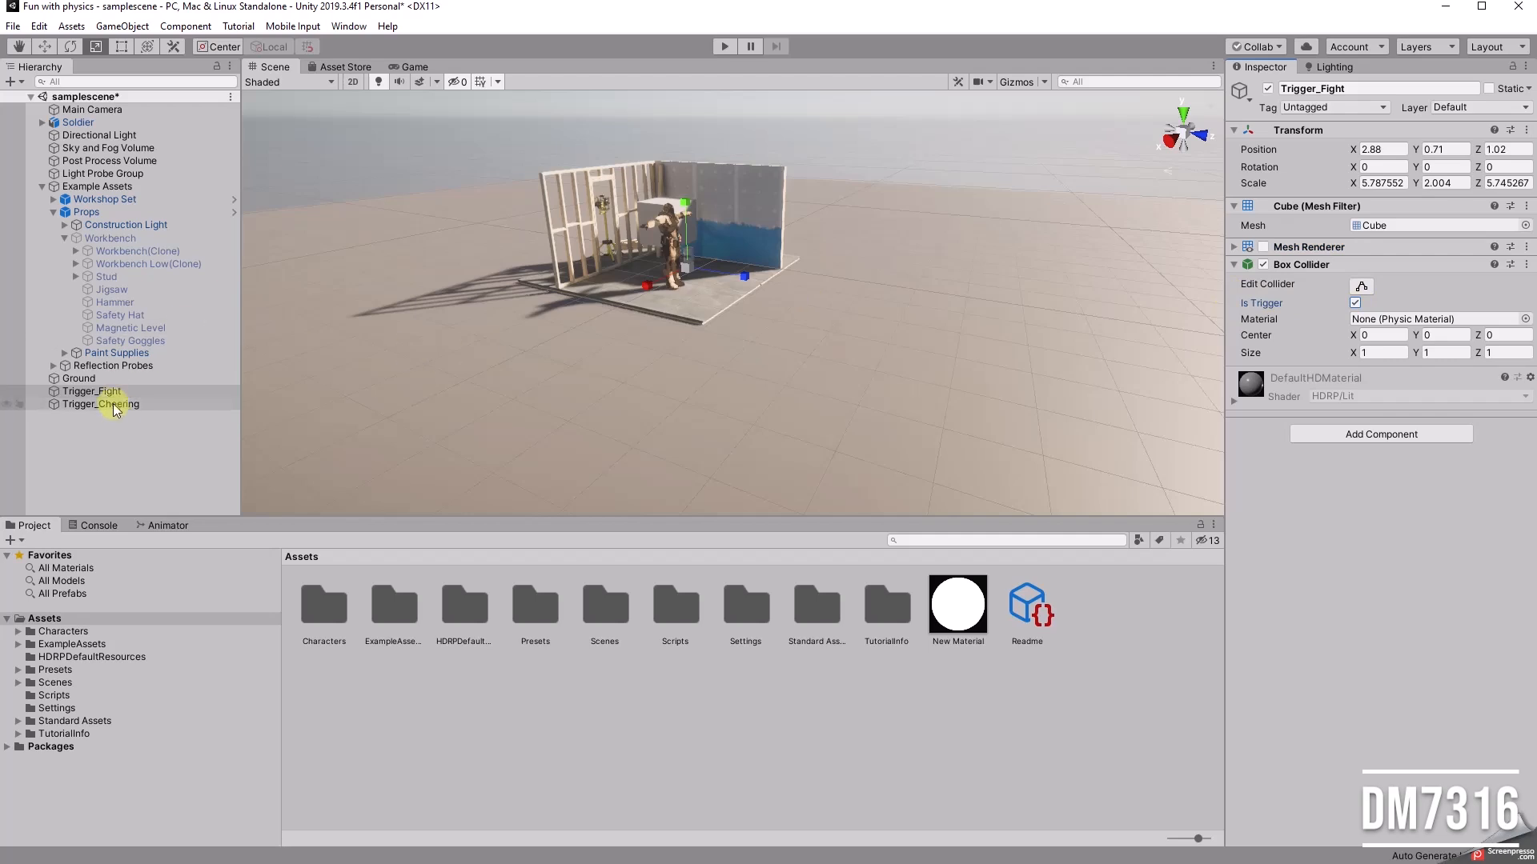
Step: Turn on gizmos in the scene view to outline Trigger_Fight's collider, keeping its mesh renderer disabled
left_click_drag(813, 284, 741, 309, "alt")
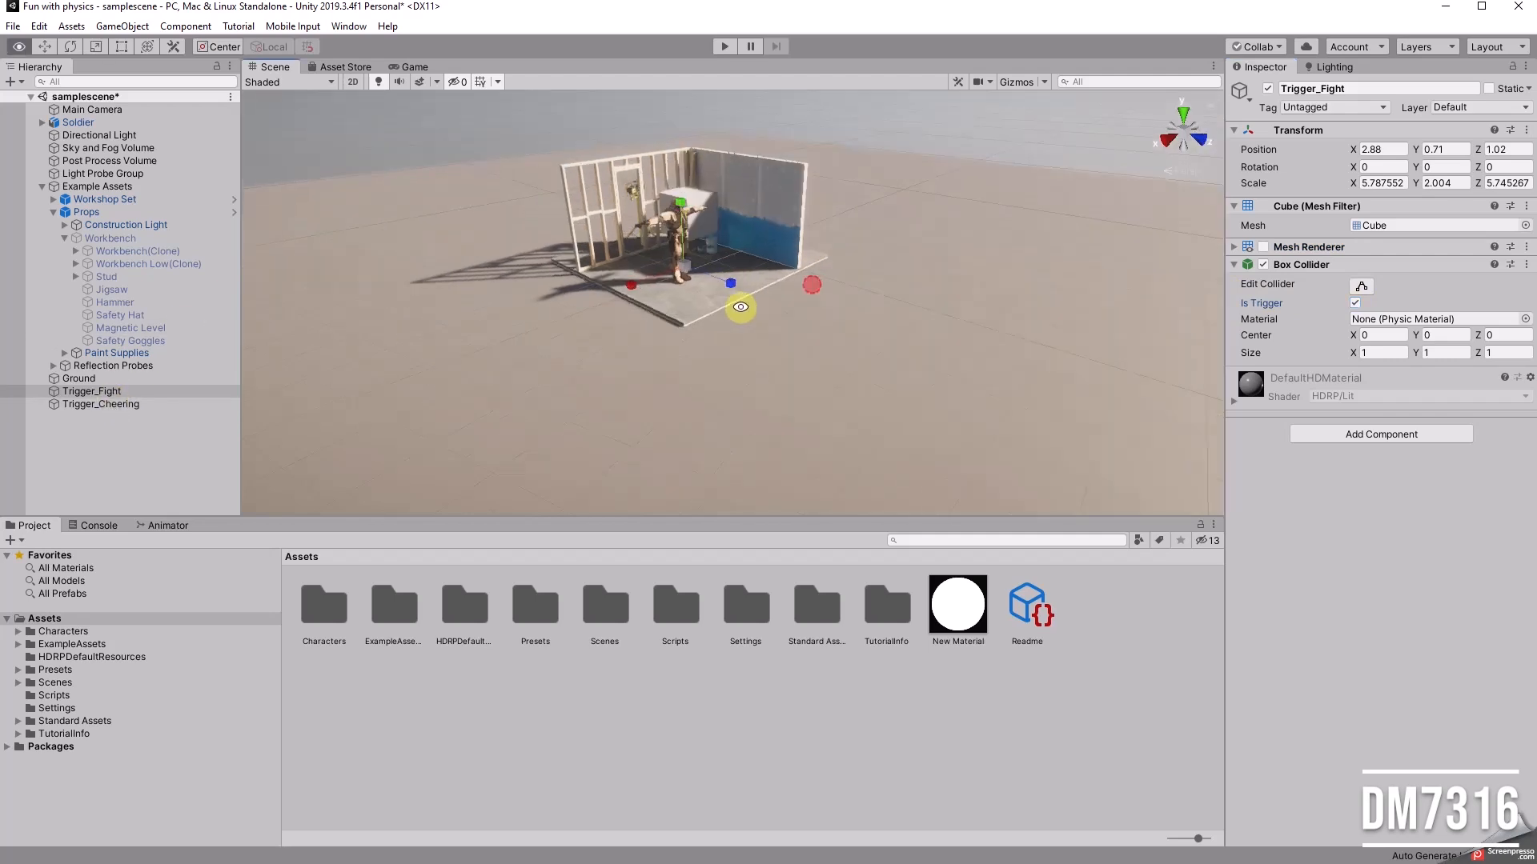
middle_click_drag(741, 309, 823, 394)
left_click_drag(834, 391, 865, 361, "alt")
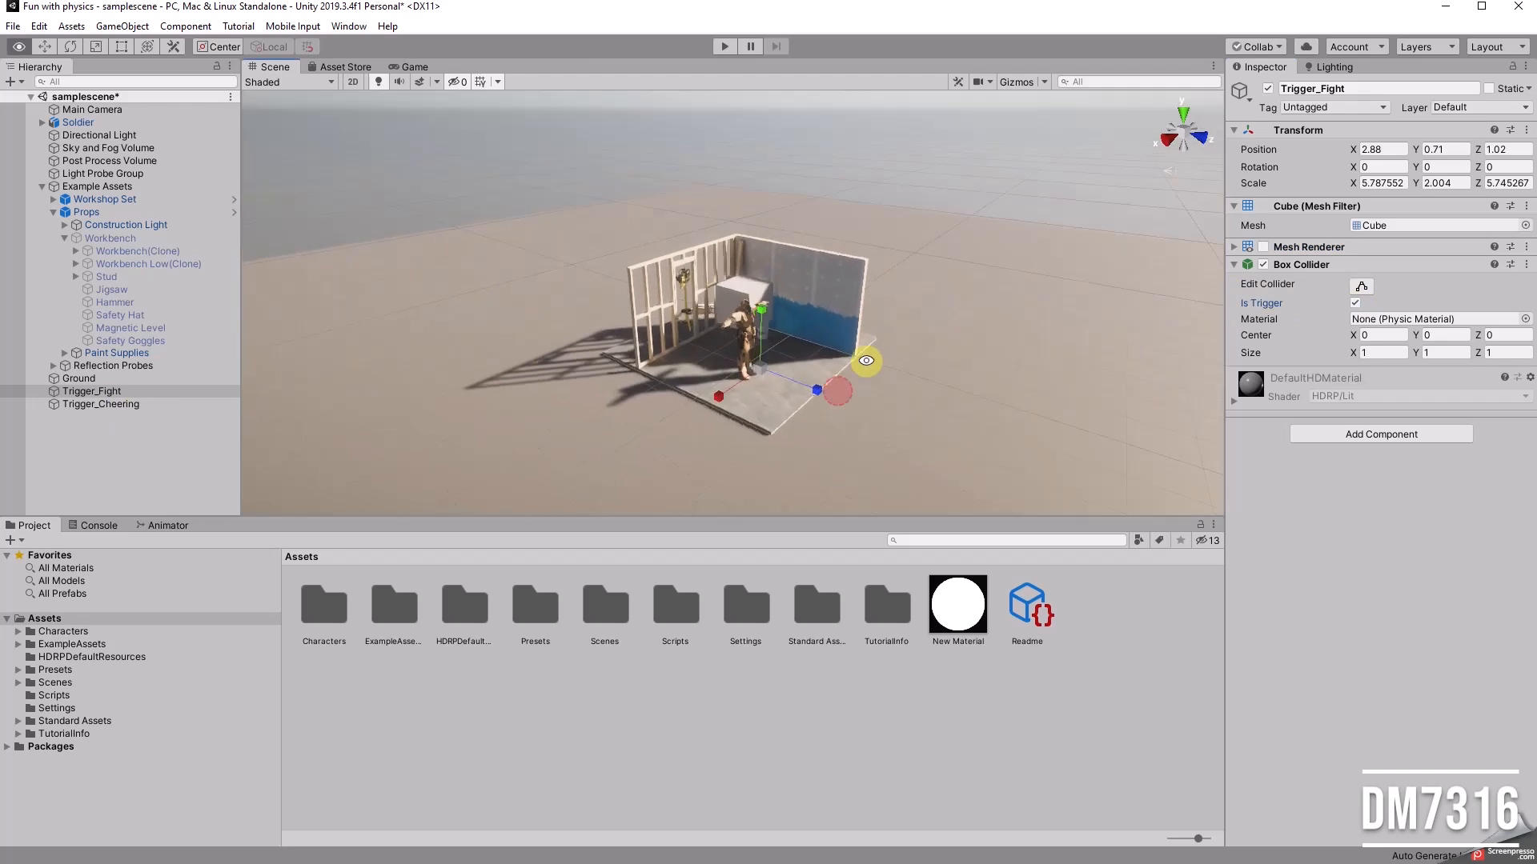
left_click(1263, 247)
left_click(1263, 247)
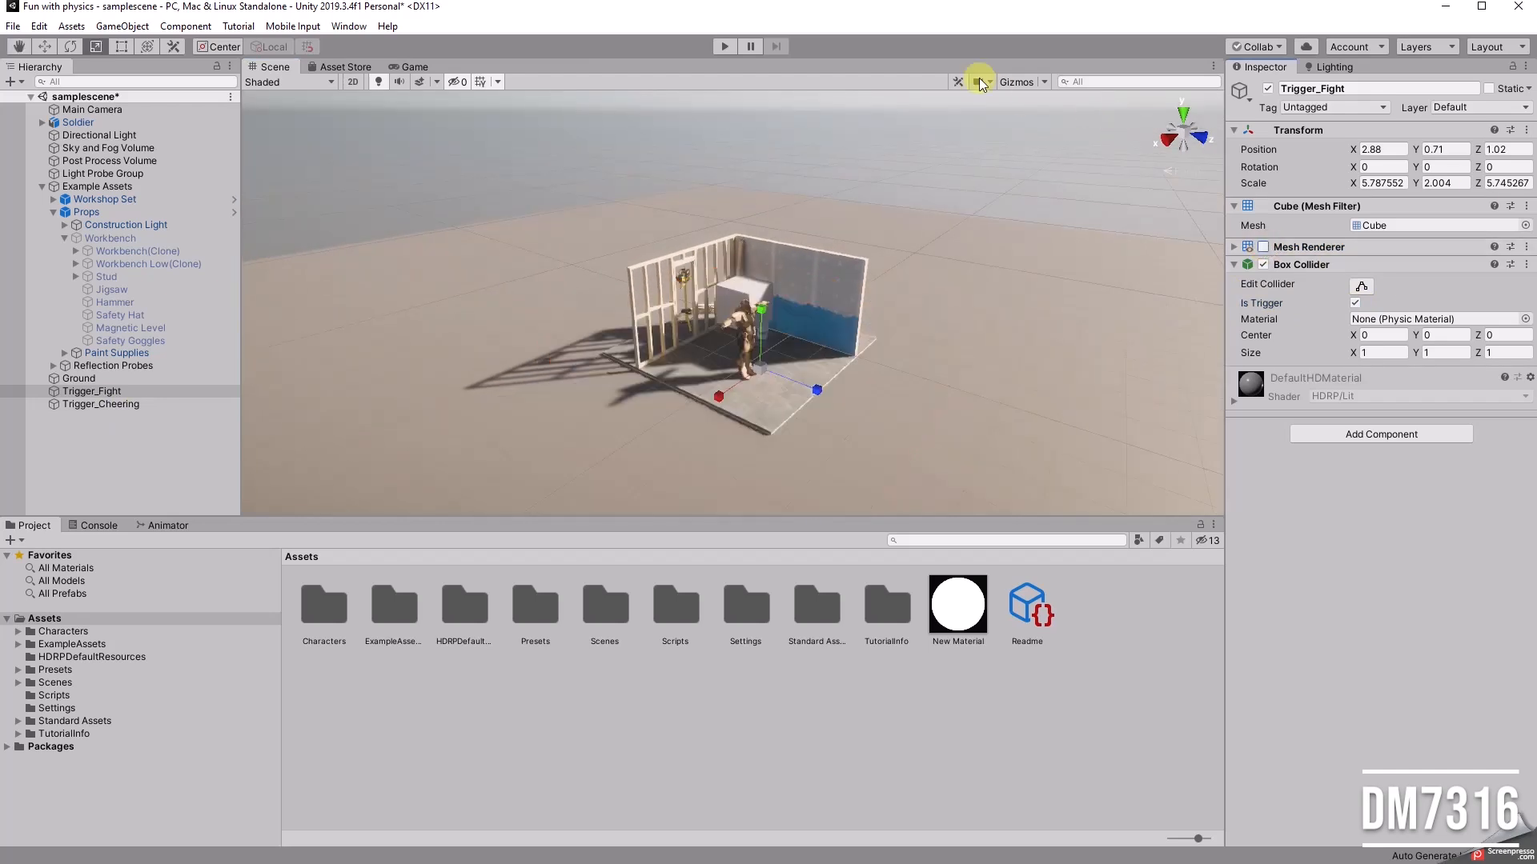
left_click(1029, 83)
Step: Raise Trigger_Fight to Y 0.88
left_click_drag(977, 246, 759, 313, "alt")
key("w")
left_click_drag(635, 232, 645, 327)
Step: Move Trigger_Cheering behind the framed stud wall, to Y 0.48 and Z -2.6
left_click(106, 404)
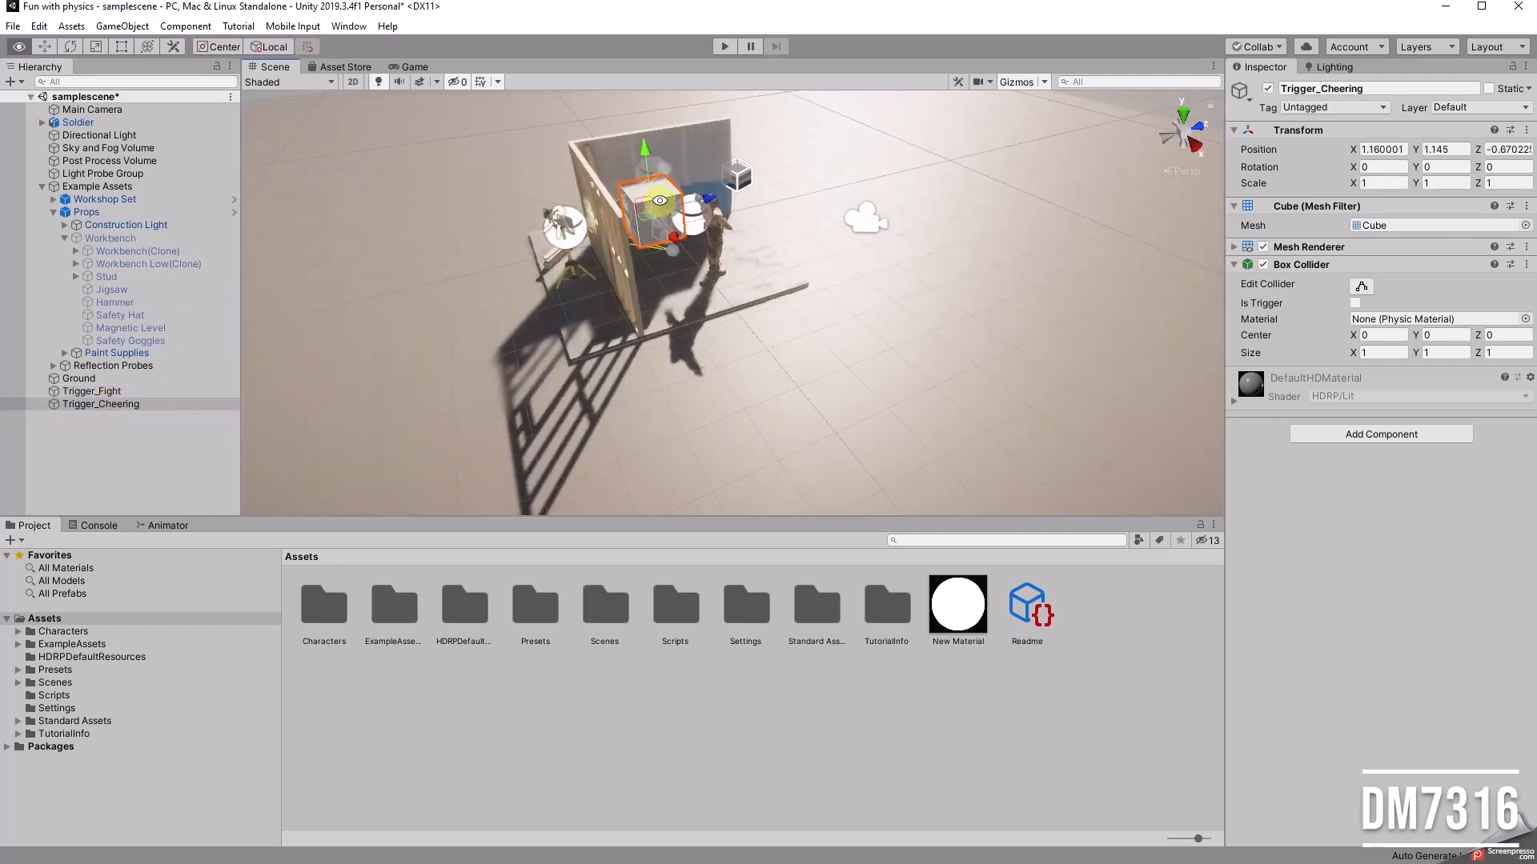
left_click_drag(712, 193, 892, 123)
left_click_drag(622, 162, 632, 386)
Step: Scale Trigger_Cheering to about 3.95 in X and 1.64 in Y and Z, and place it at X 1.7, Y 0.76, Z -2.69
key("r")
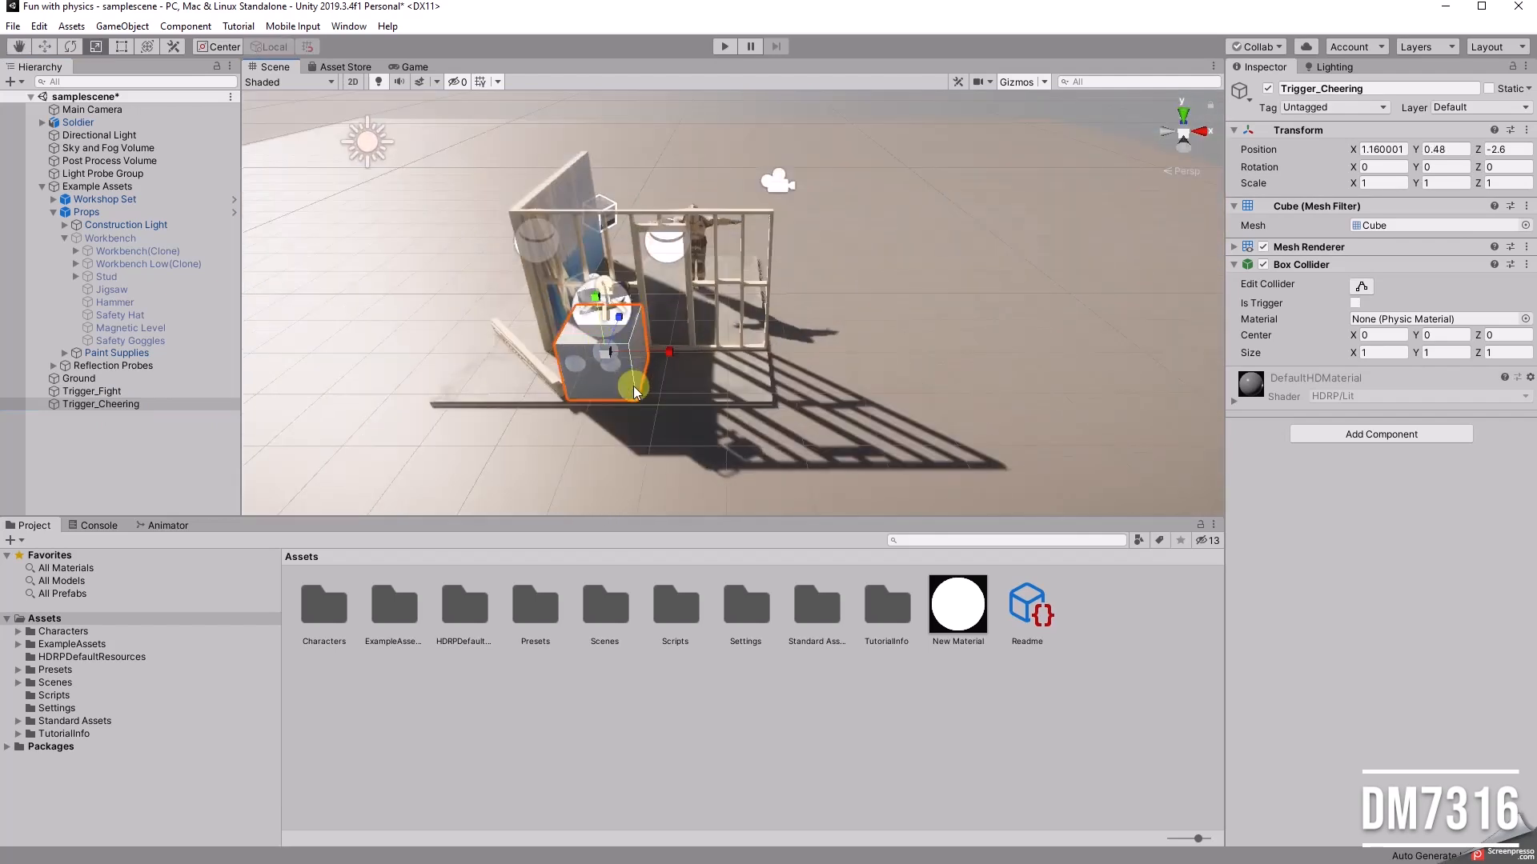
left_click_drag(610, 355, 650, 155)
left_click_drag(632, 249, 624, 256)
left_click_drag(558, 204, 740, 344)
key("r")
left_click_drag(870, 349, 600, 296, "alt")
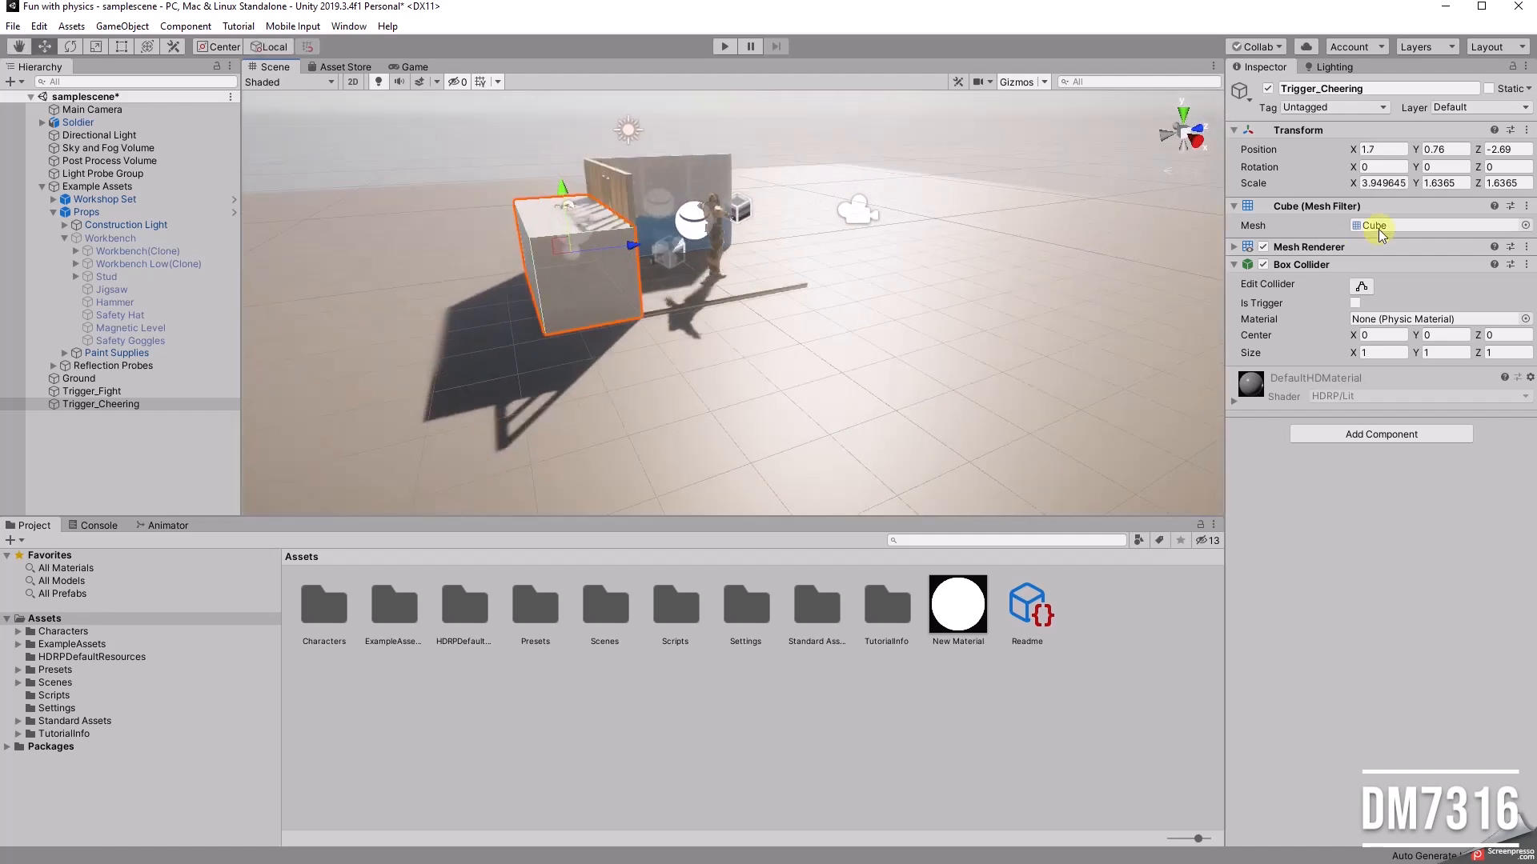
Step: Disable Trigger_Cheering's mesh renderer and set its box collider as a trigger
left_click(1262, 248)
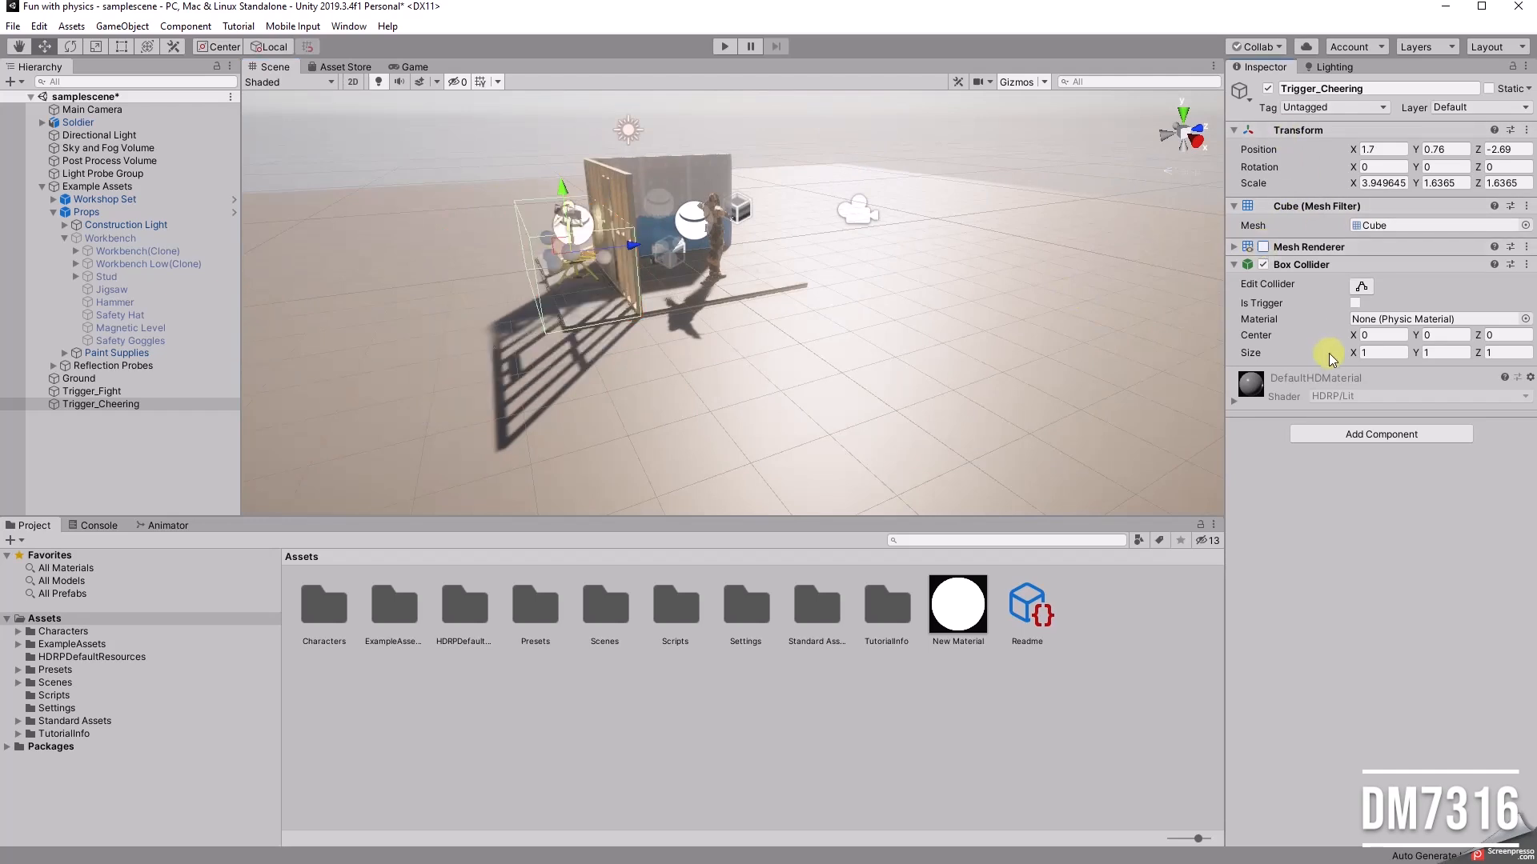
left_click(1353, 303)
left_click_drag(833, 251, 675, 314, "alt")
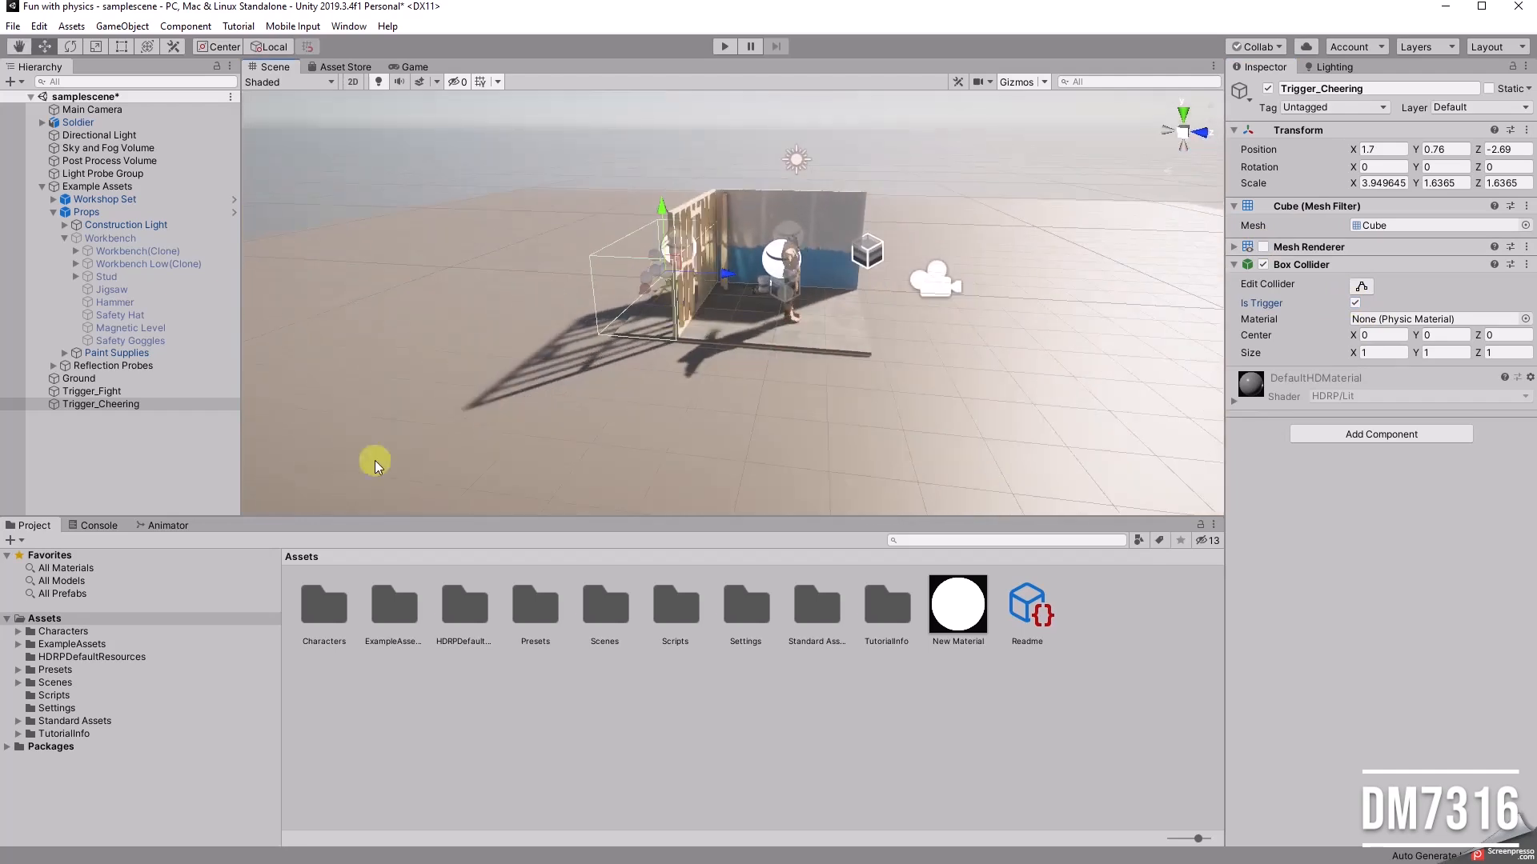
Step: Review the Soldier_Control state graph, collapse the Props group and inspect both trigger cubes, then return to the project assets
left_click(168, 526)
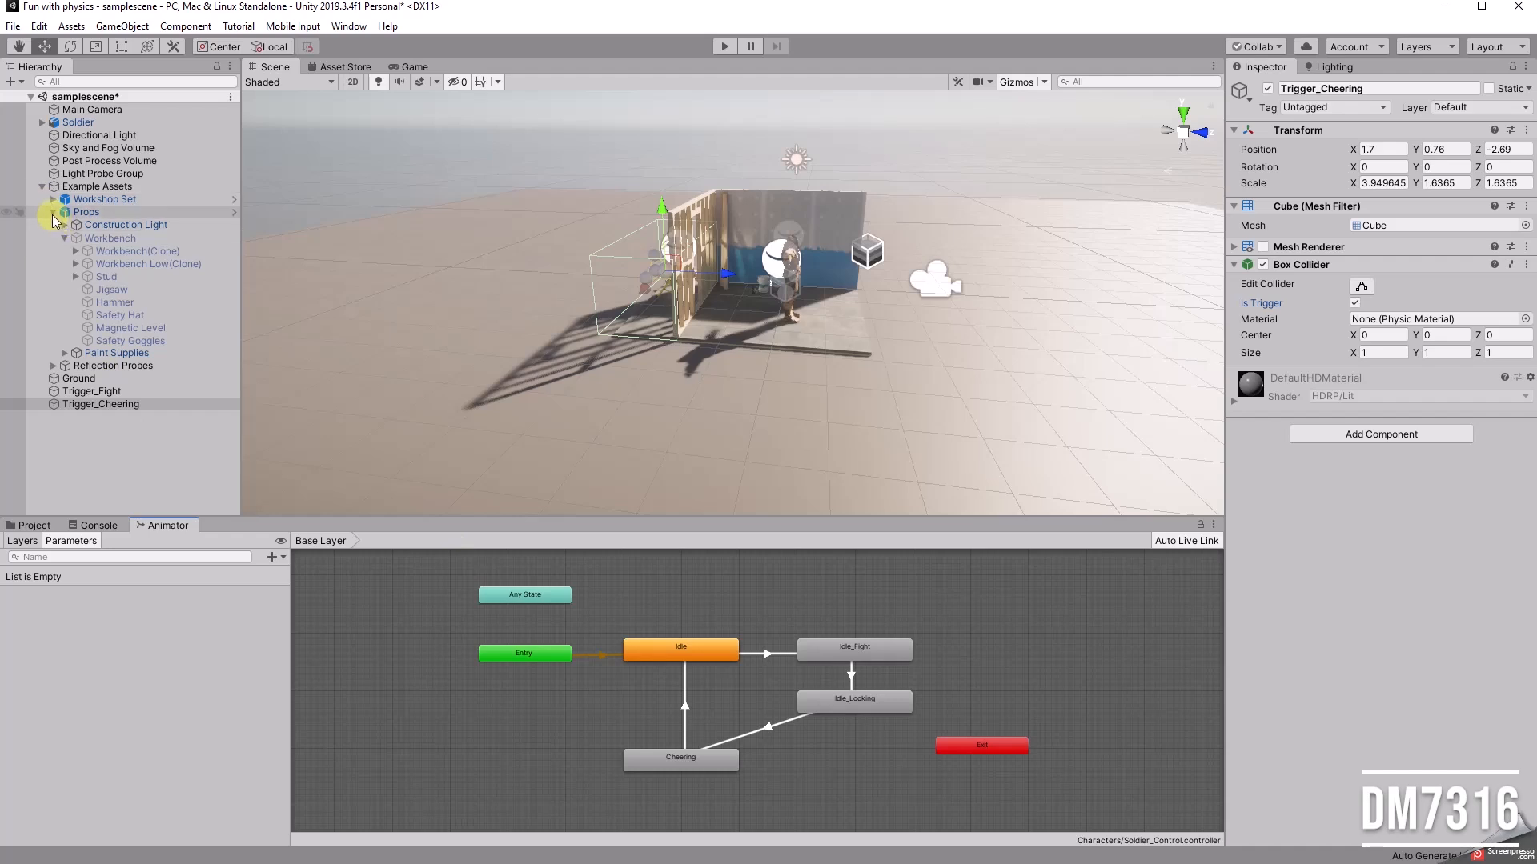
left_click(54, 213)
left_click(90, 251)
left_click(88, 264)
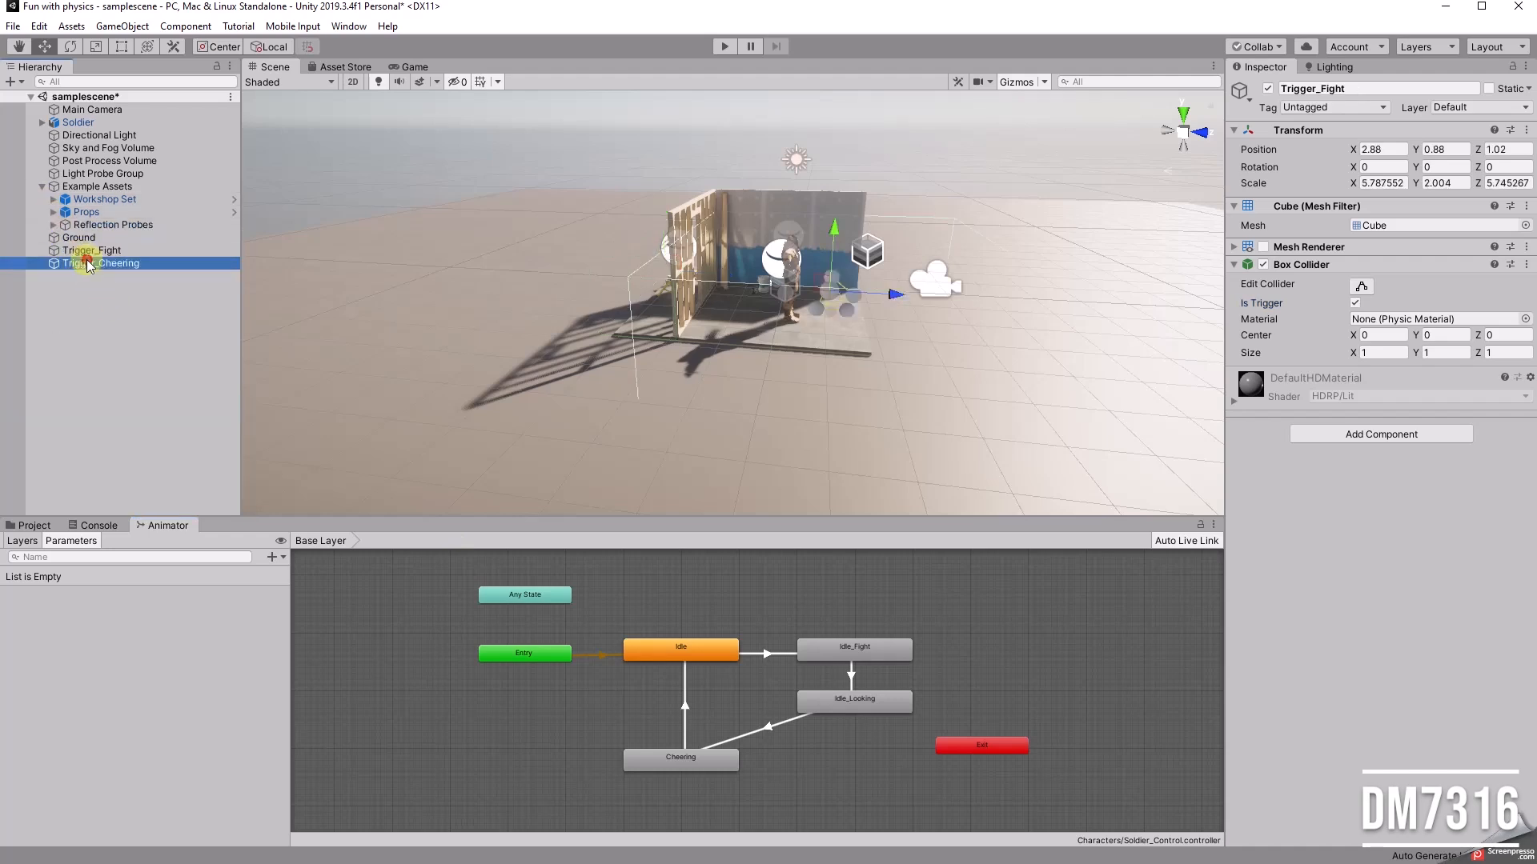
left_click(38, 525)
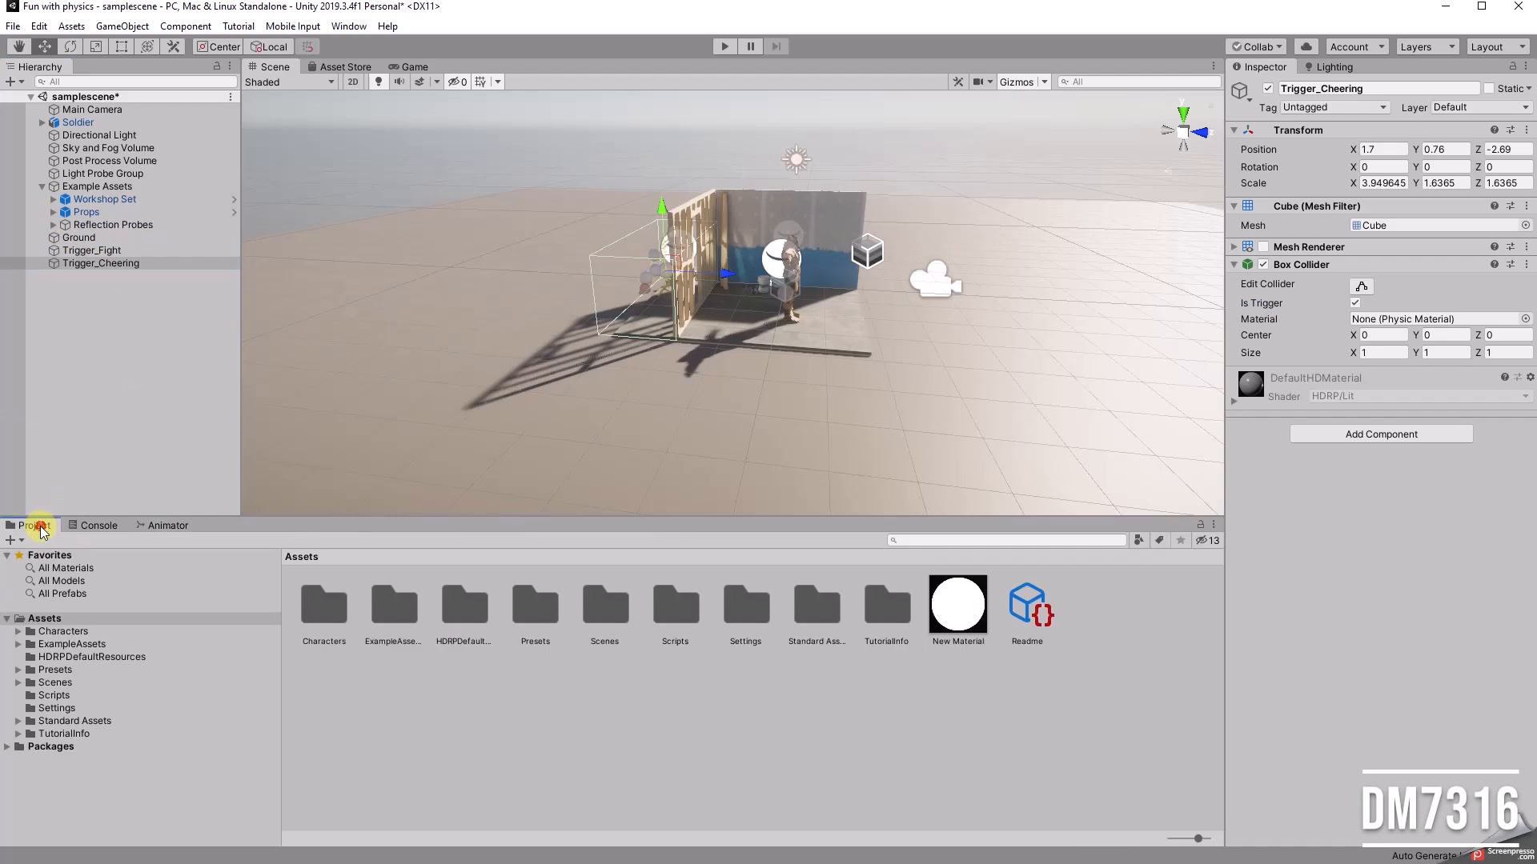
Step: Place the FPSController prefab from Standard Assets' FirstPersonCharacter prefabs on the ground in front of the workshop set
left_click(17, 721)
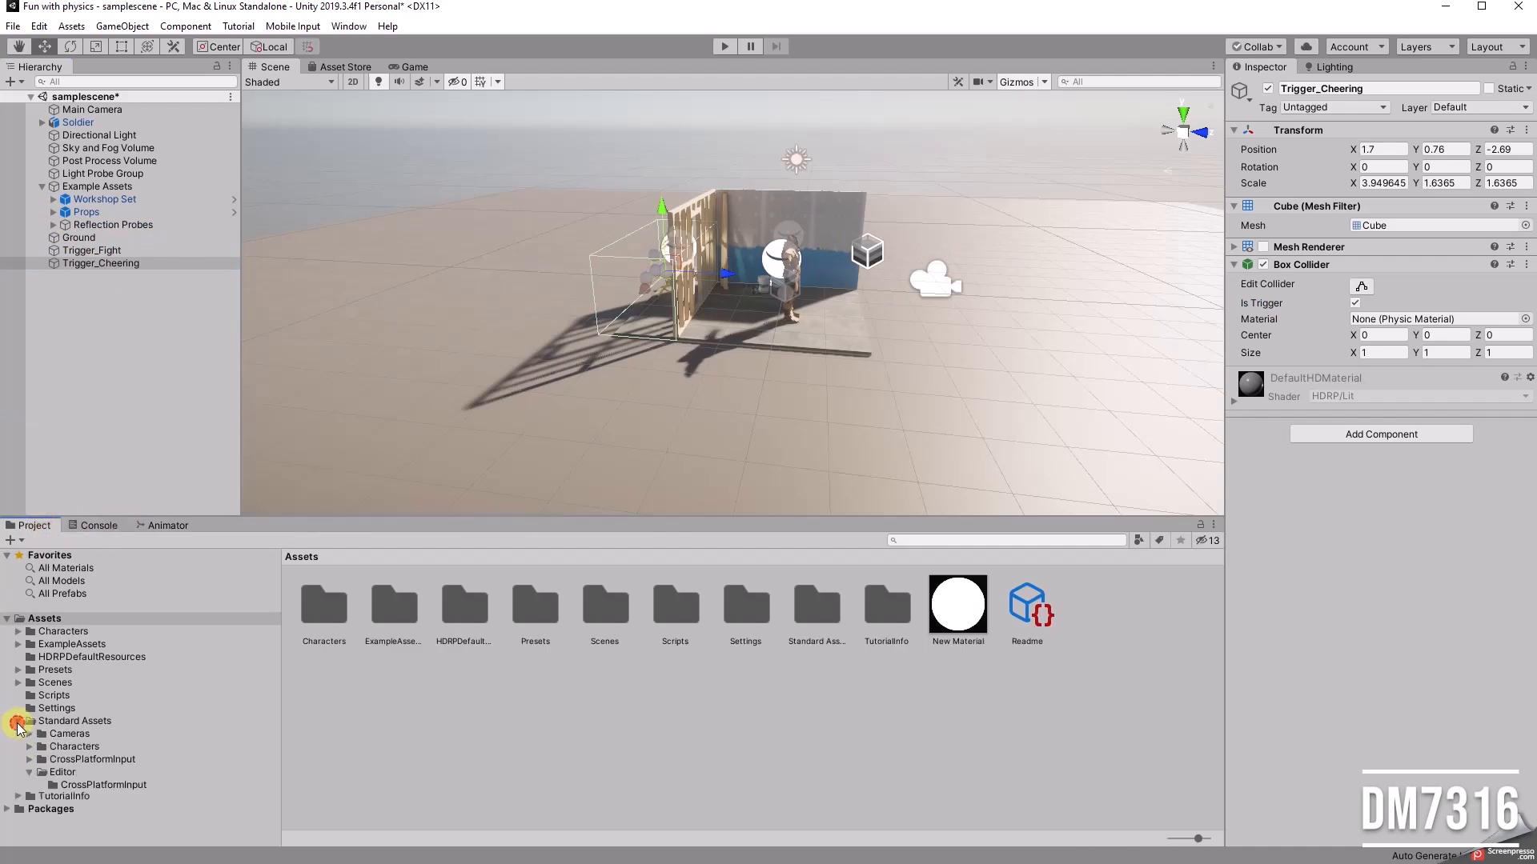
left_click_drag(276, 696, 277, 728)
left_click(30, 709)
left_click(41, 722)
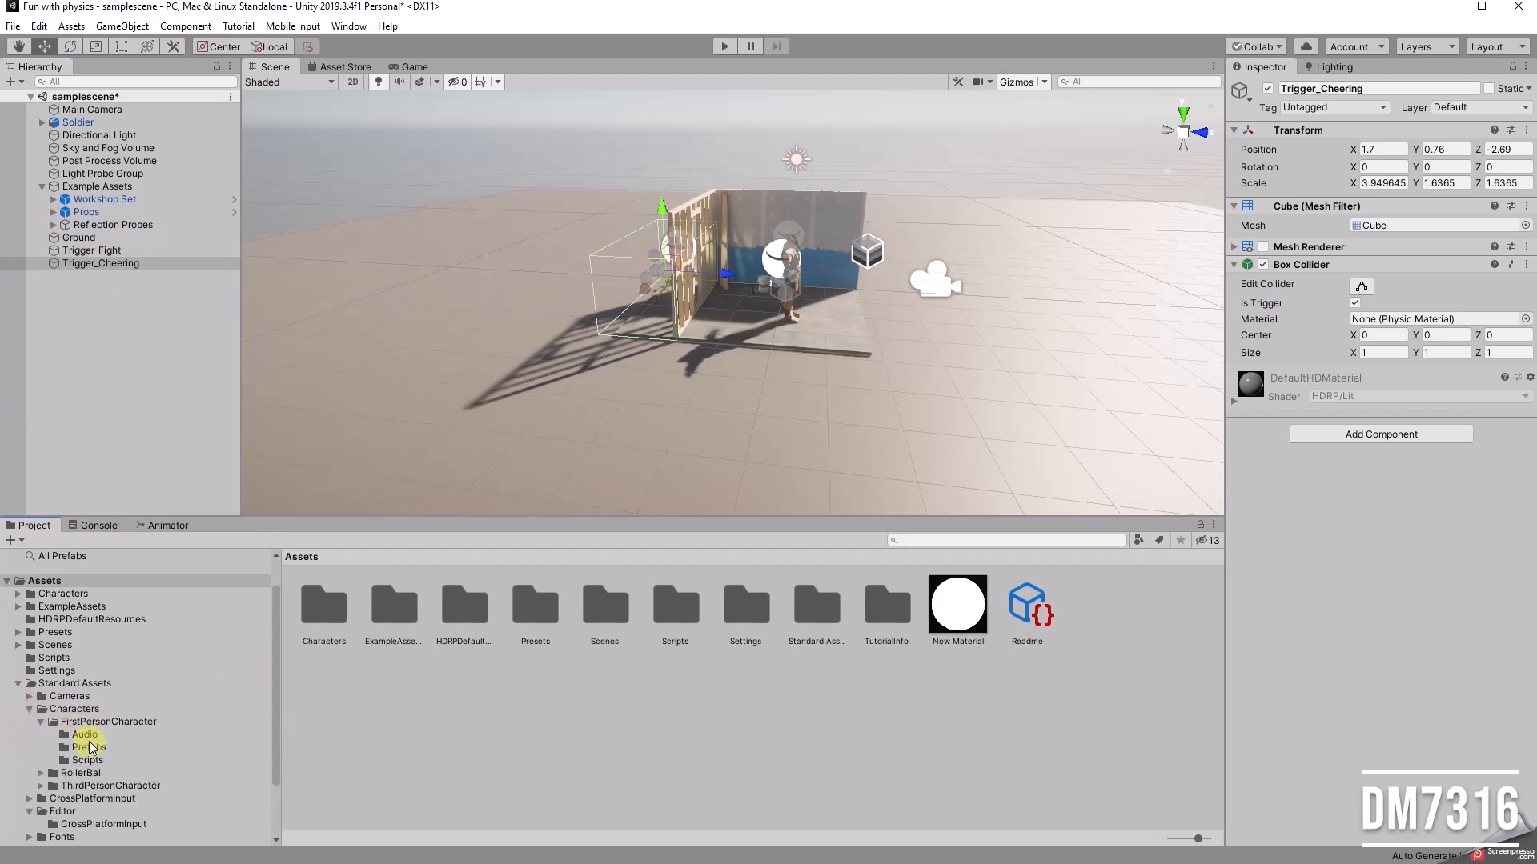
left_click(88, 748)
left_click_drag(321, 606, 853, 442)
Step: Set the FPSController's Character Controller height to 1.65
left_click_drag(944, 429, 550, 287, "alt")
left_click(1380, 335)
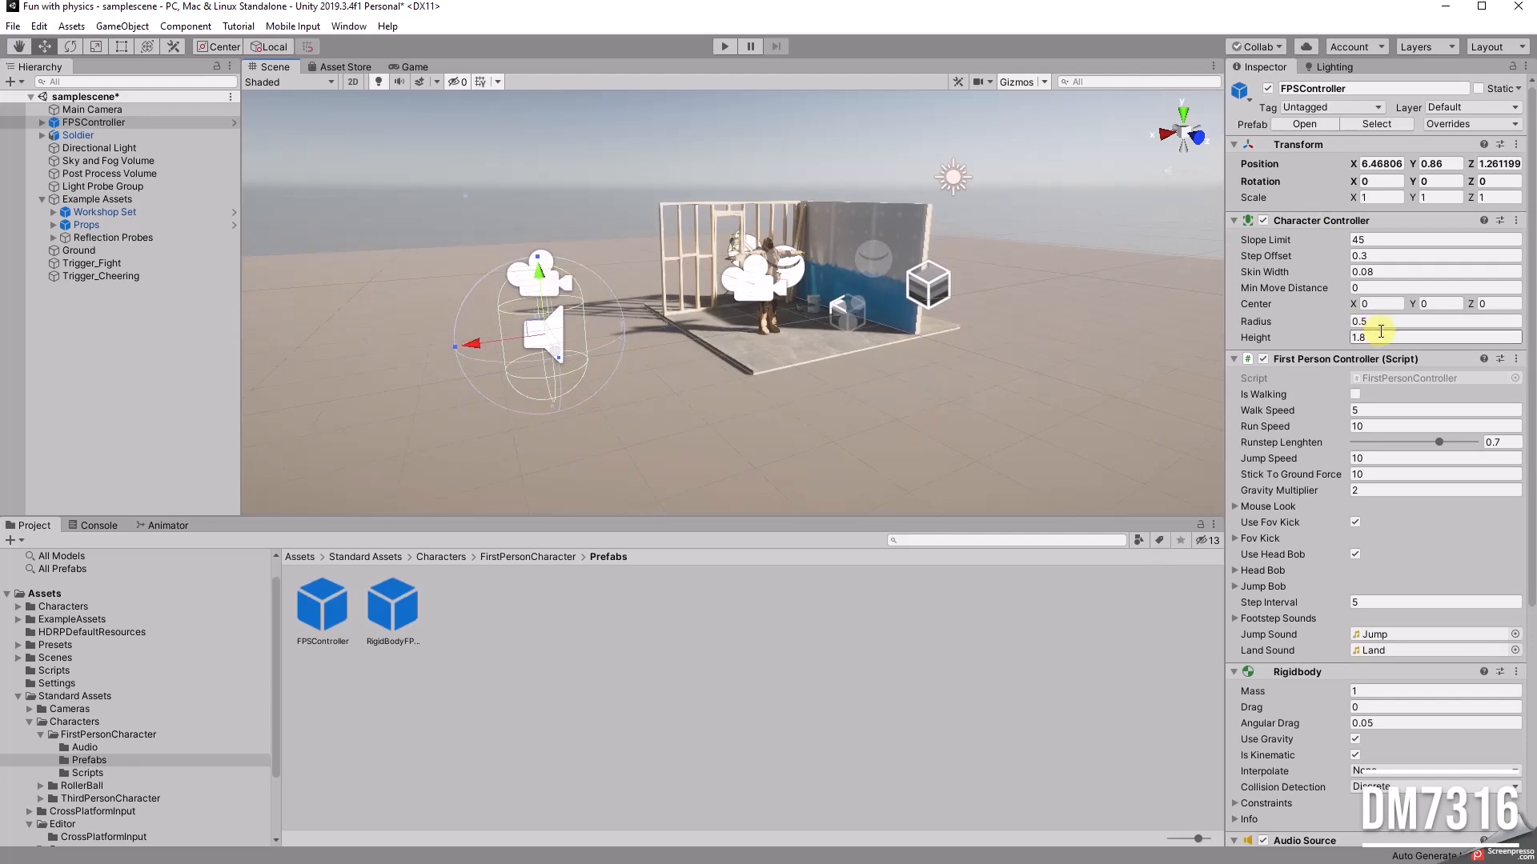
type("1.65")
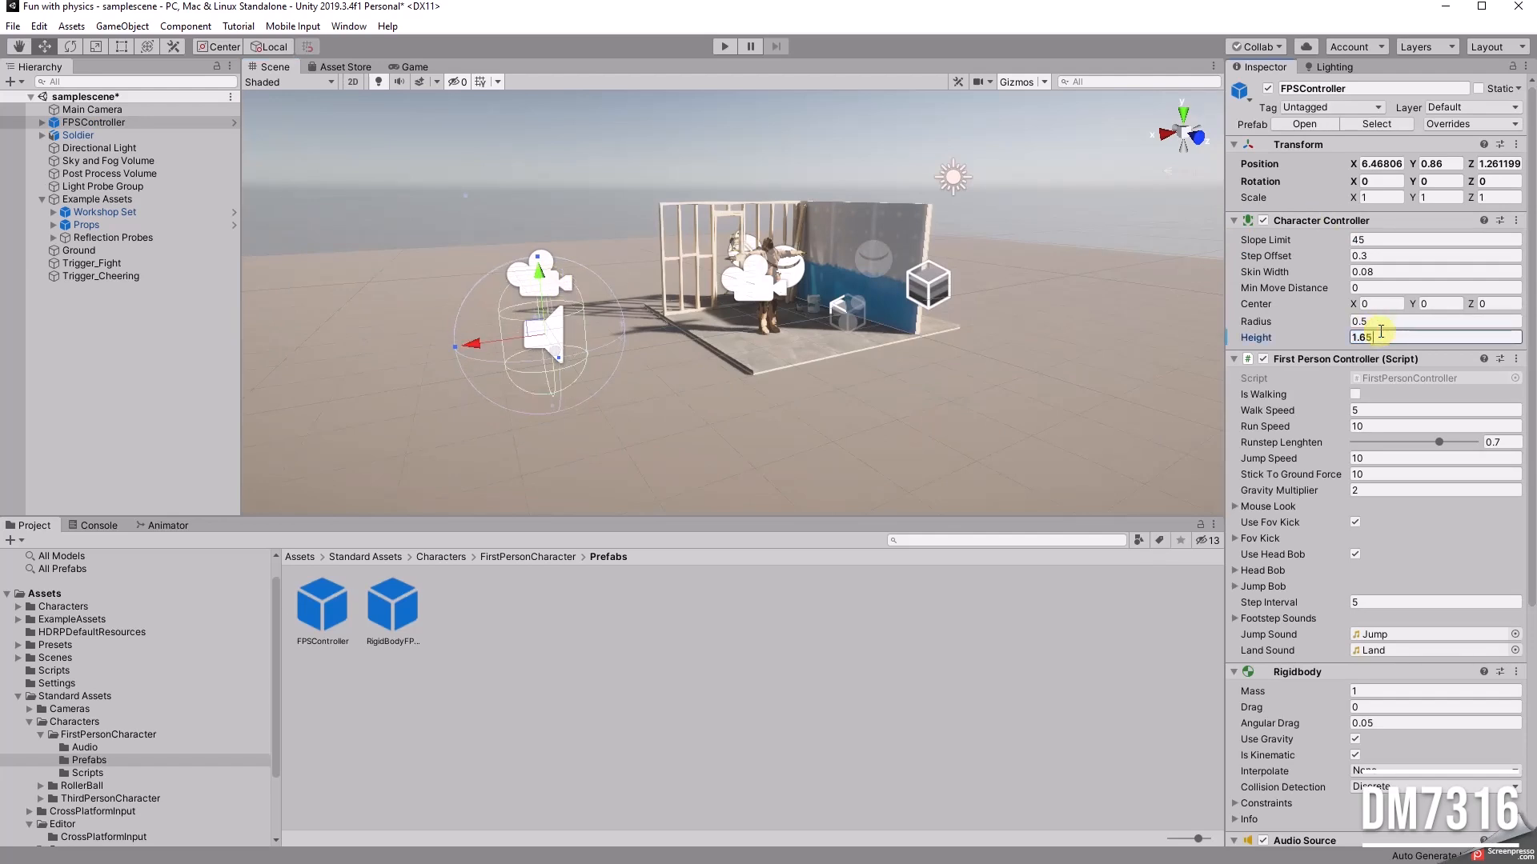
key("alt")
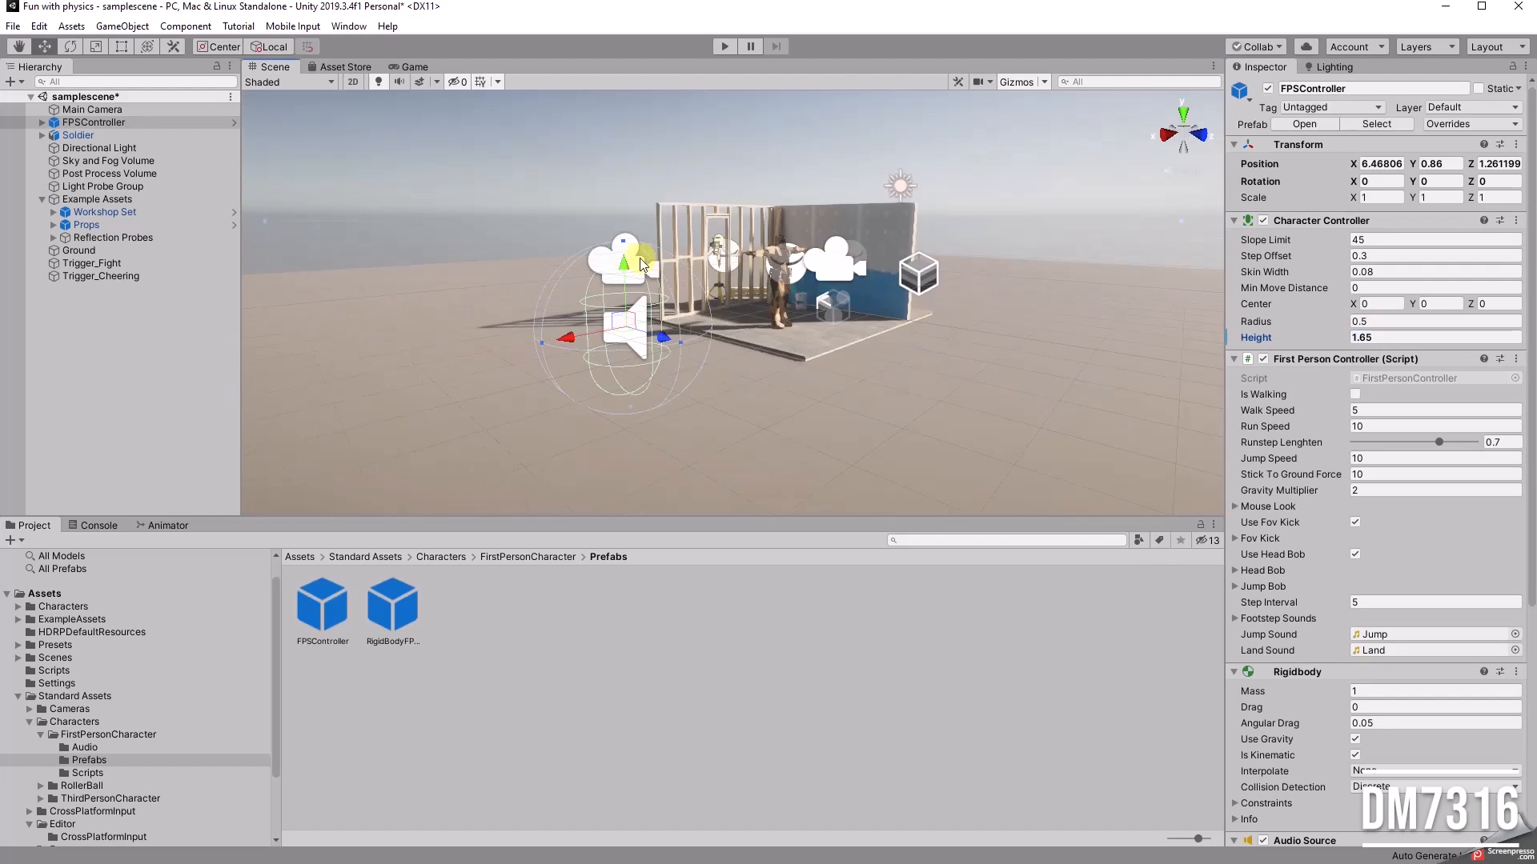
Step: Lower the FPSController to Y 0.778 and move it away from the workshop set to X 9.415
mouse_move(623, 265)
left_mouse_down()
mouse_move(628, 284)
mouse_move(625, 263)
left_mouse_up()
left_click_drag(685, 365, 343, 380, "alt")
middle_click_drag(534, 434, 634, 365)
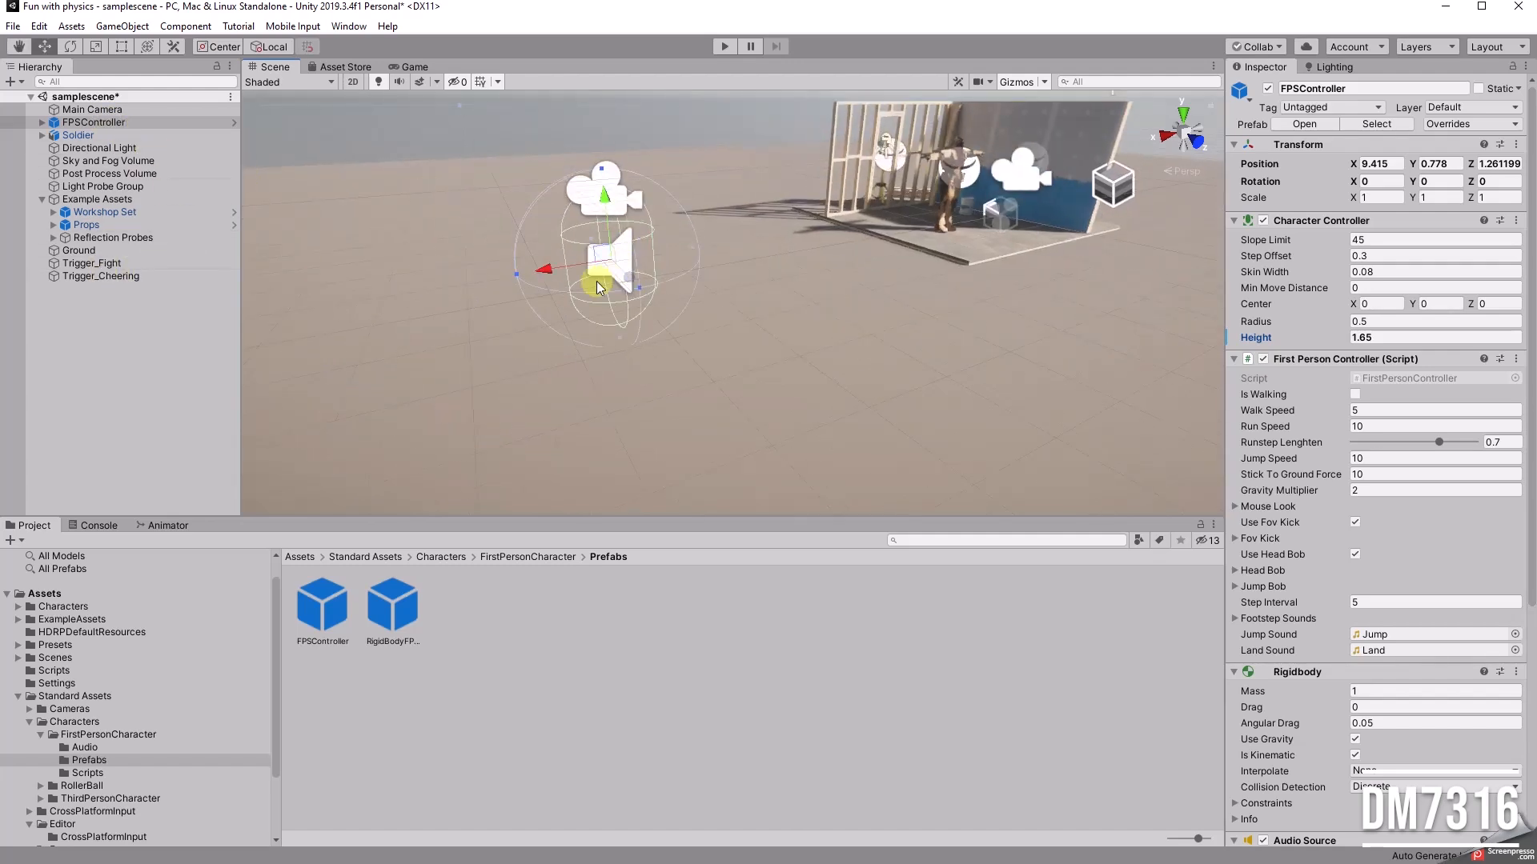
left_click_drag(689, 350, 841, 267, "alt")
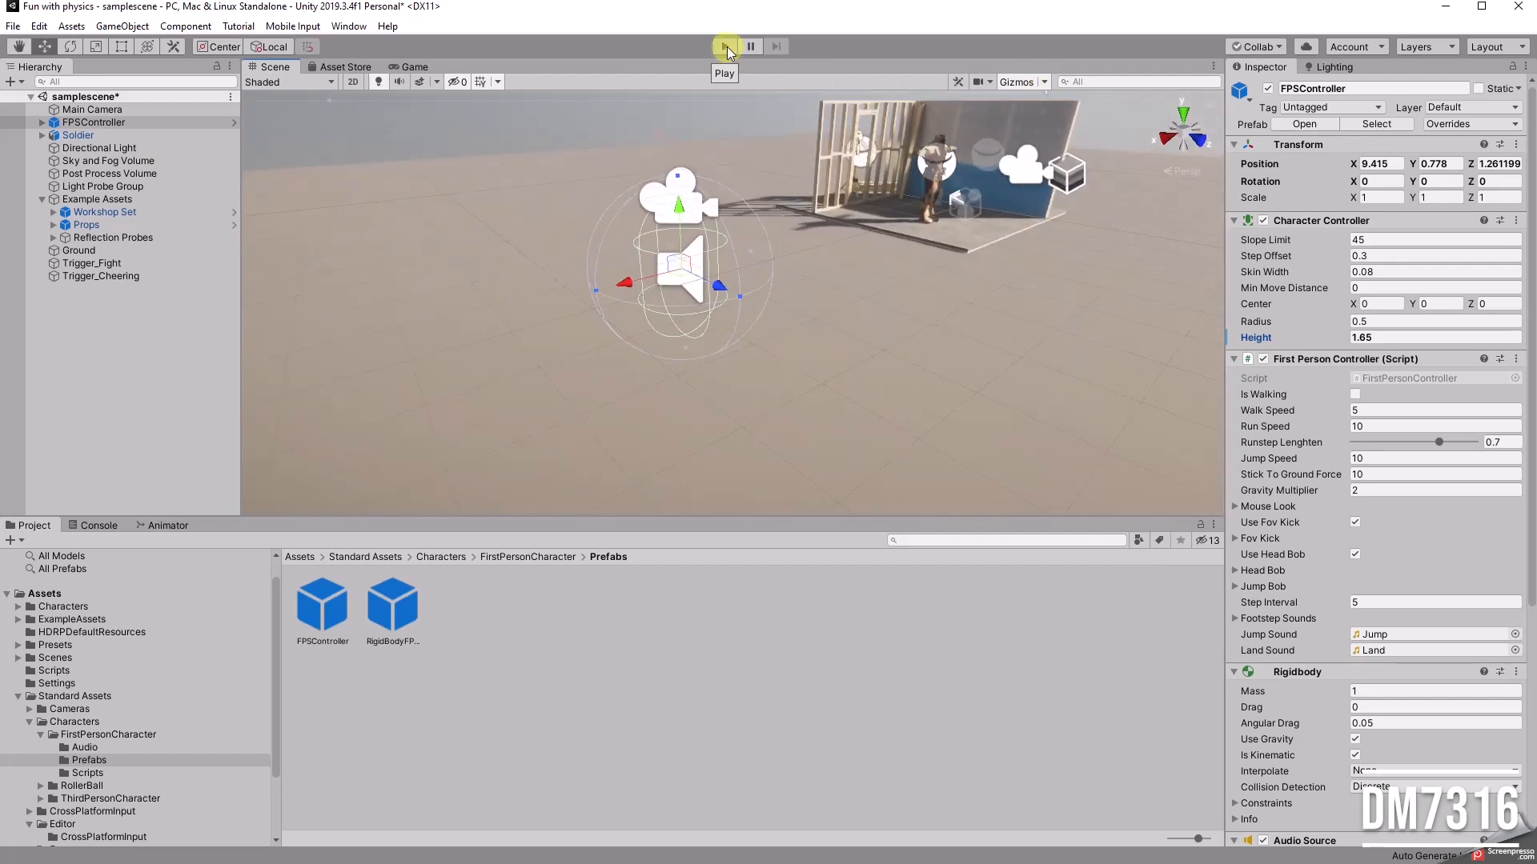
Step: Disable the Main Camera's Audio Listener and deactivate the Main Camera object
left_click(116, 109)
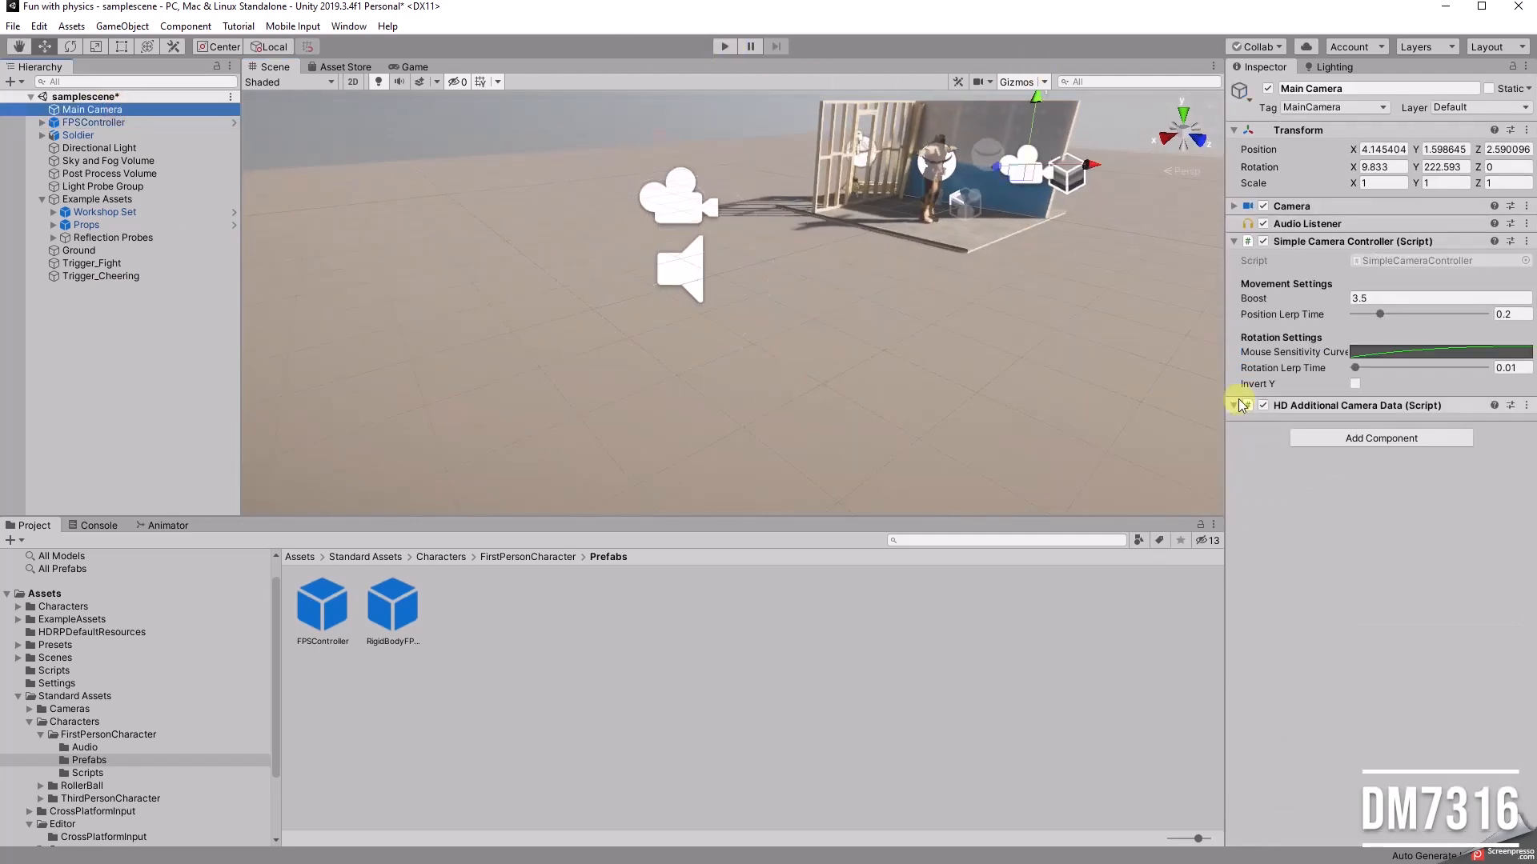
left_click(1263, 223)
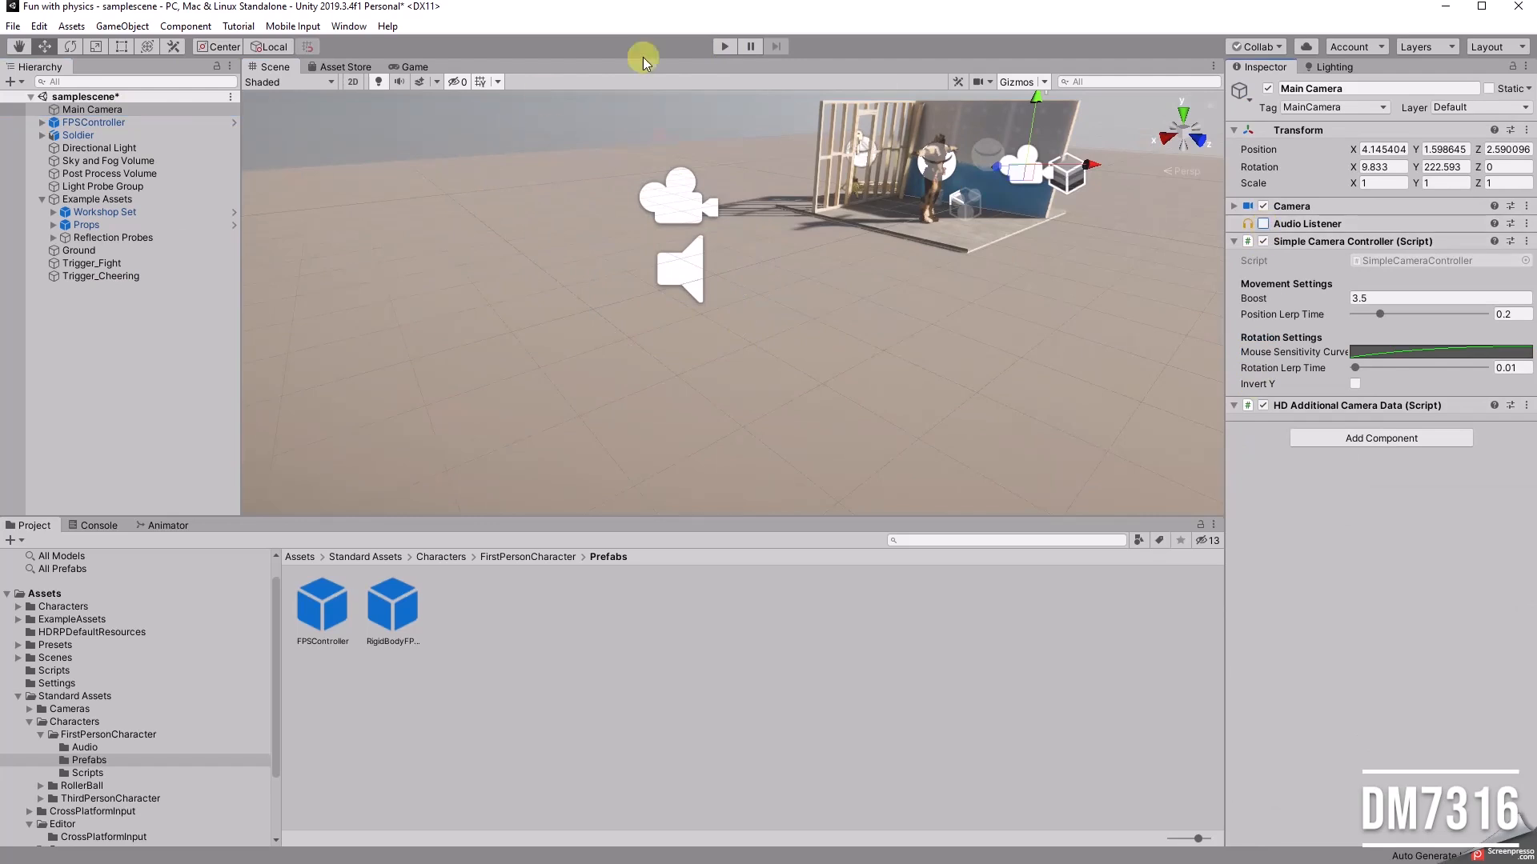
middle_click_drag(864, 297, 524, 404)
right_click_drag(656, 396, 659, 371)
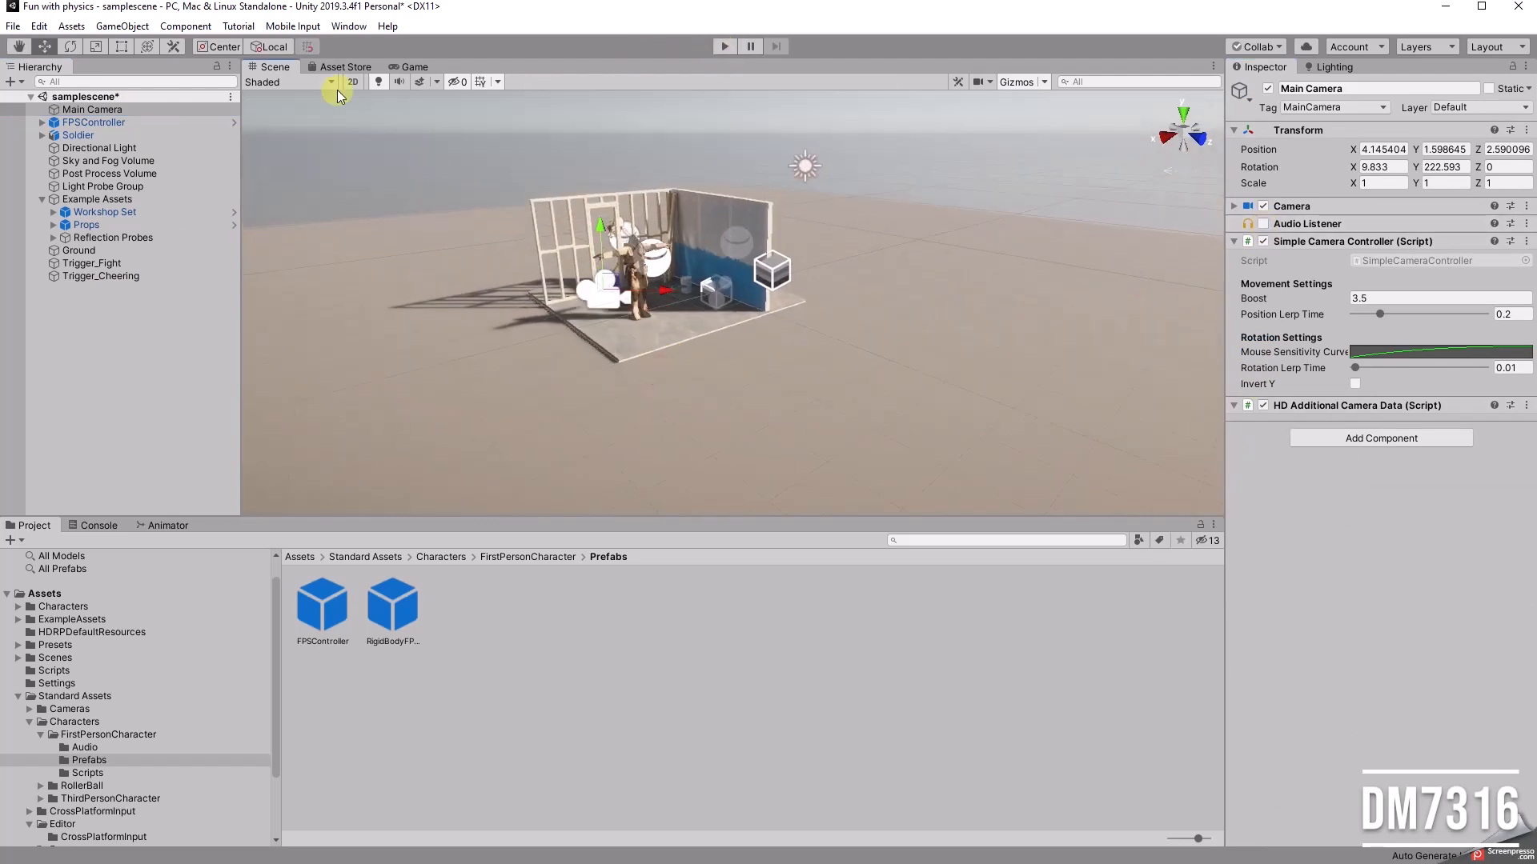
left_click(152, 110)
left_click(1268, 88)
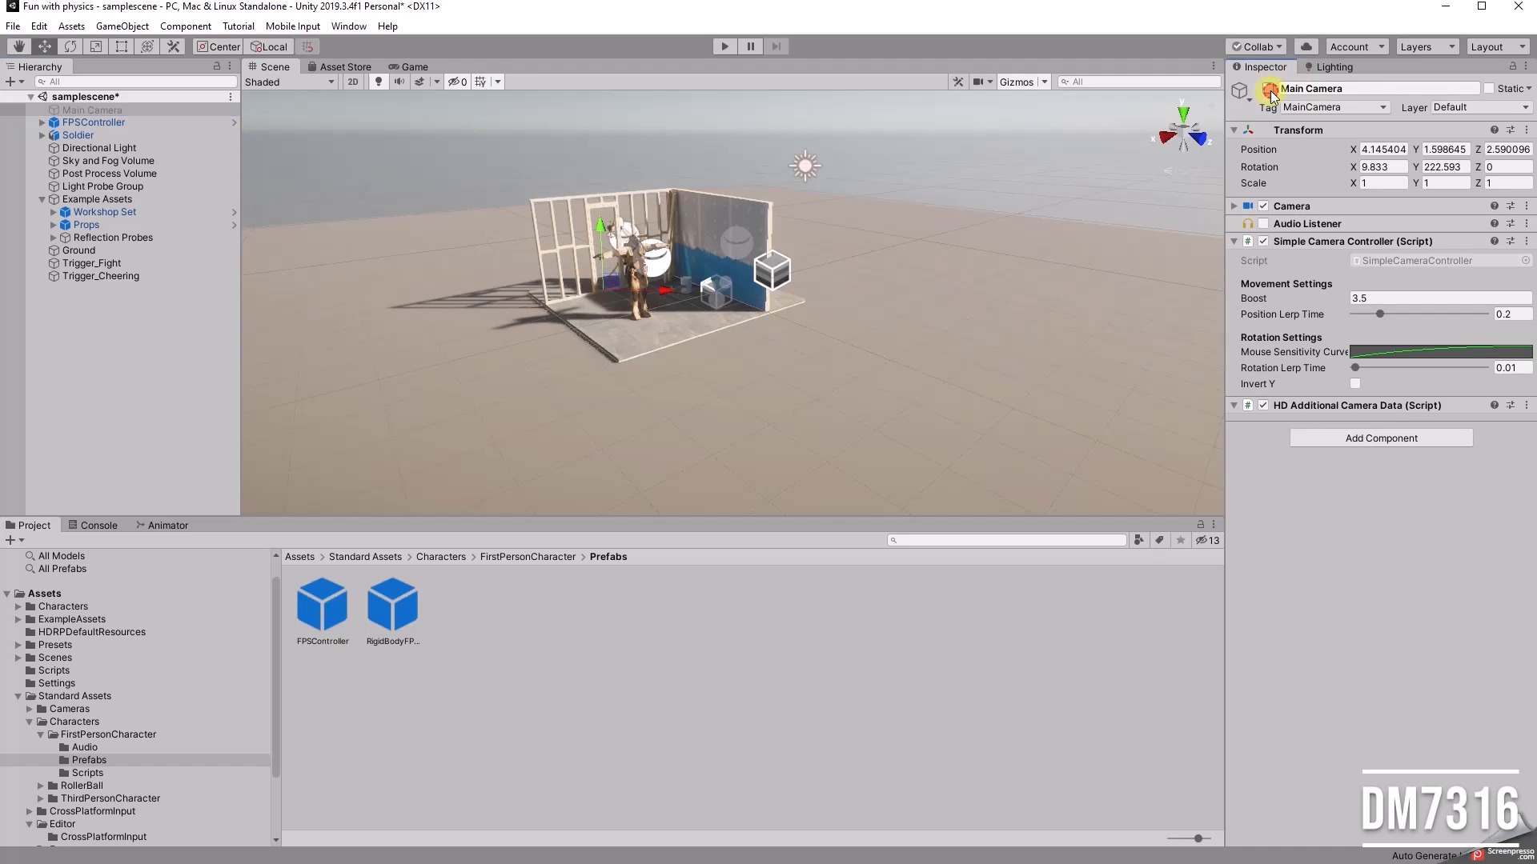
Step: Play the scene to test the first-person view around the soldier, and stop it
left_click(727, 48)
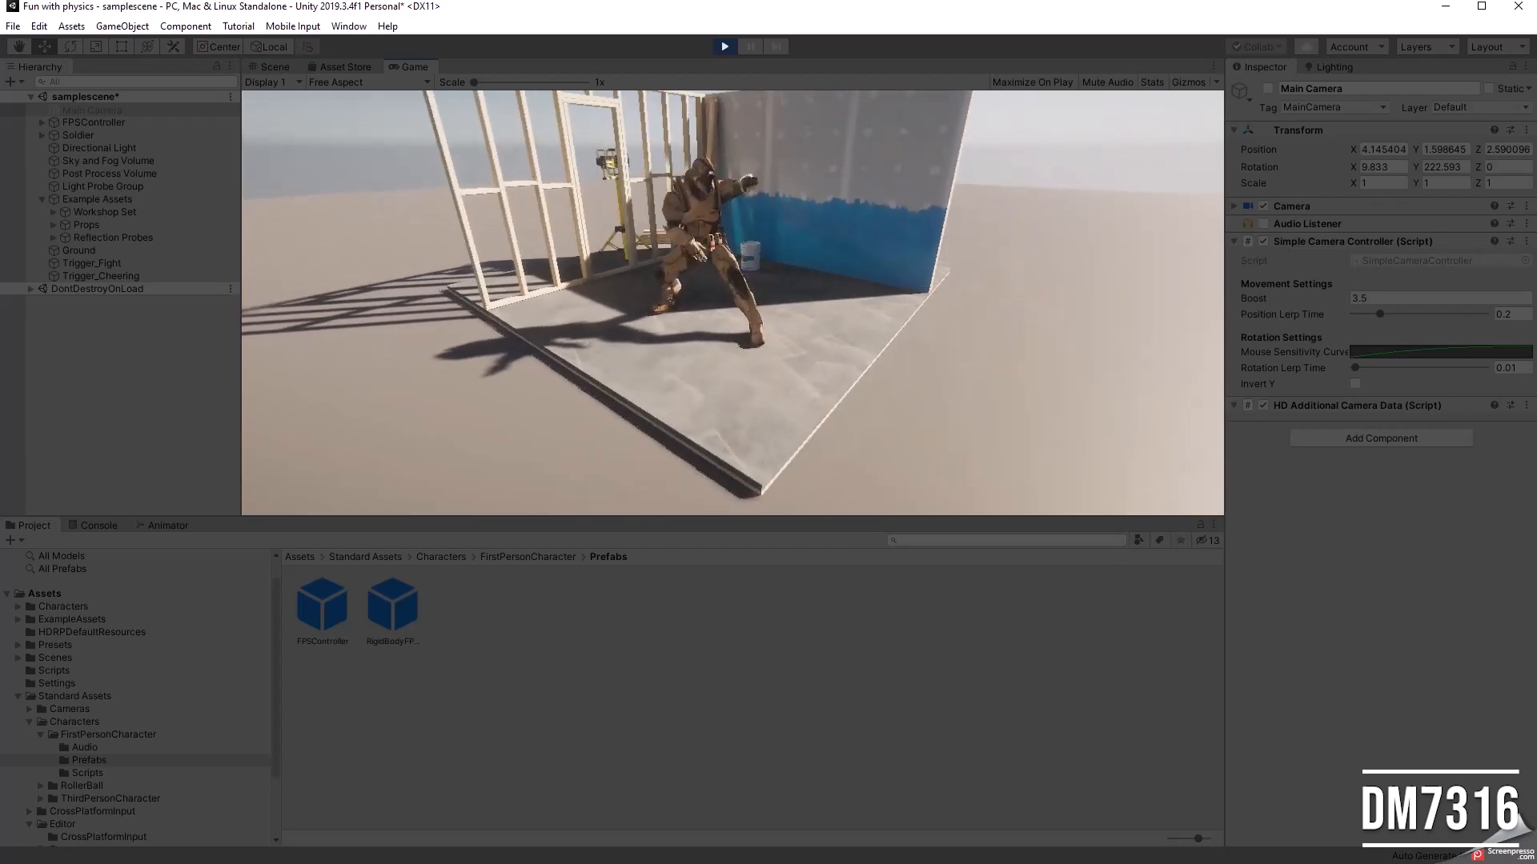
key("Escape")
left_click(724, 47)
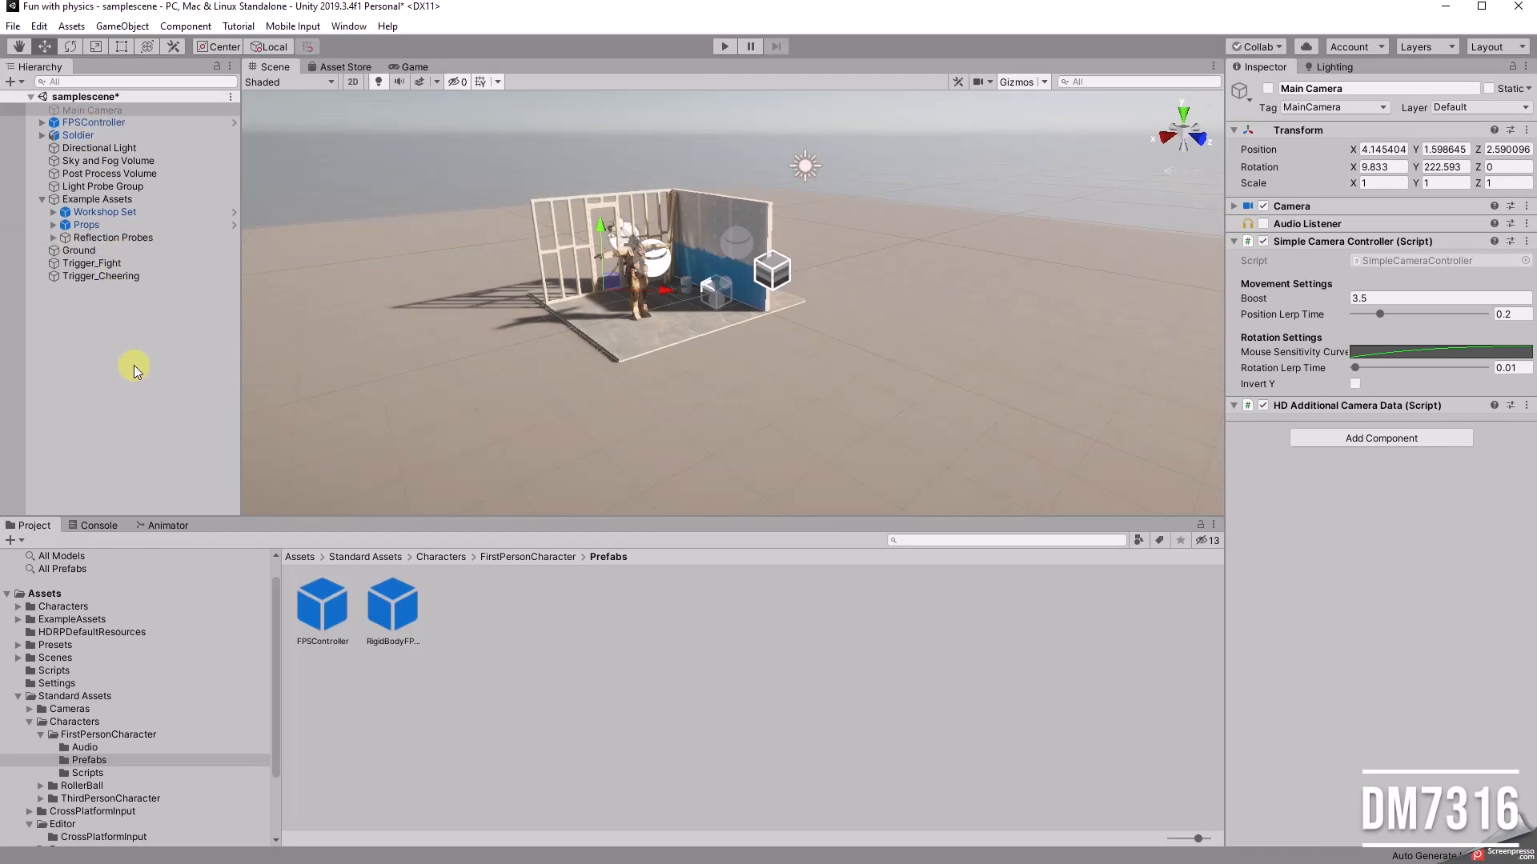
Step: Collapse Standard Assets and review the Trigger_Cheering and Trigger_Idle_Fight scripts in the Scripts folder
left_click(17, 696)
left_click(78, 694)
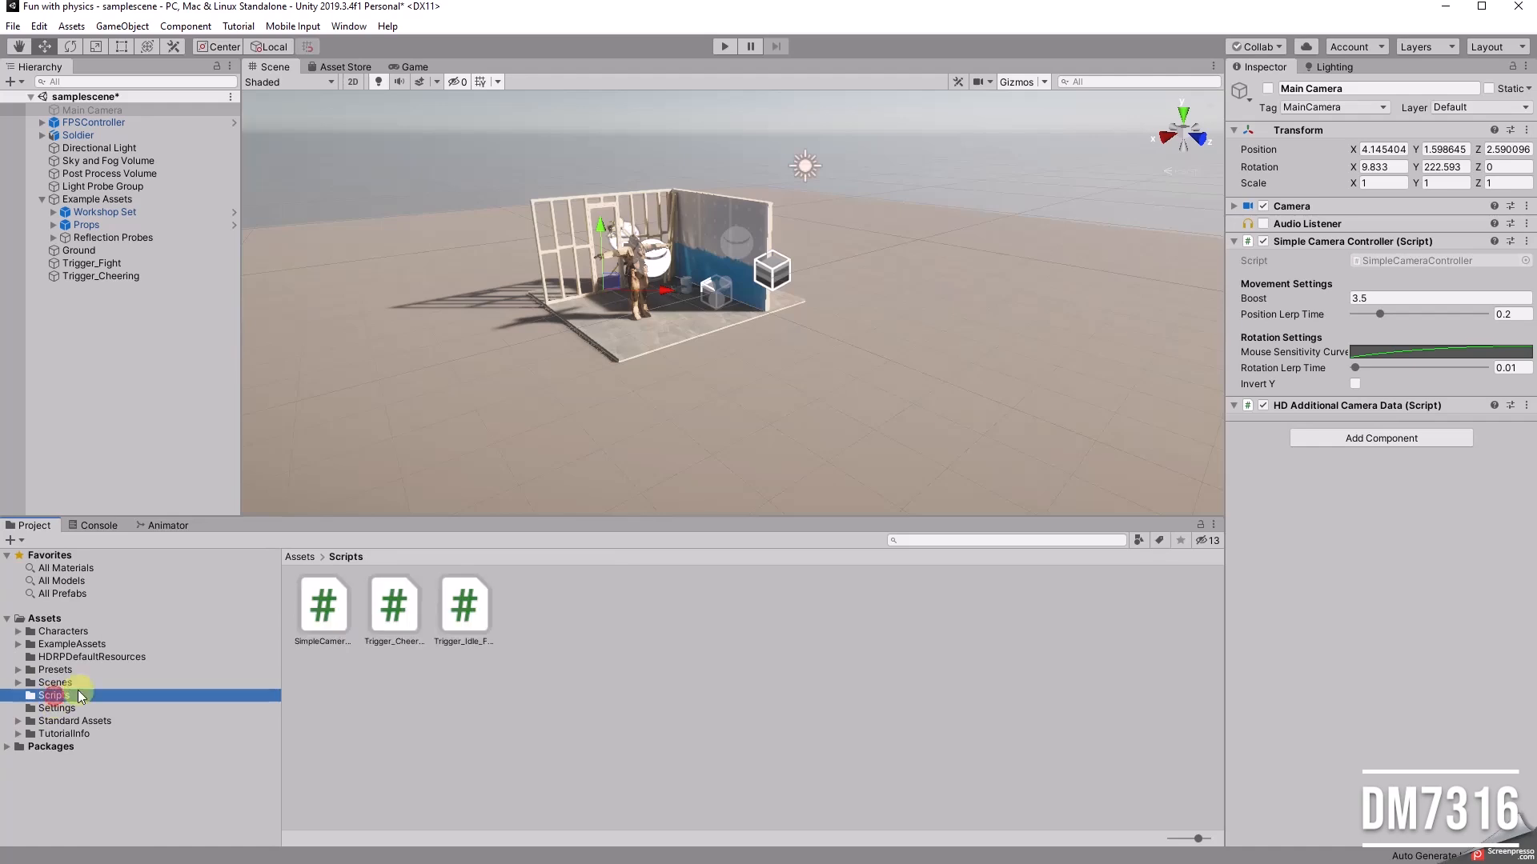
left_click(378, 595)
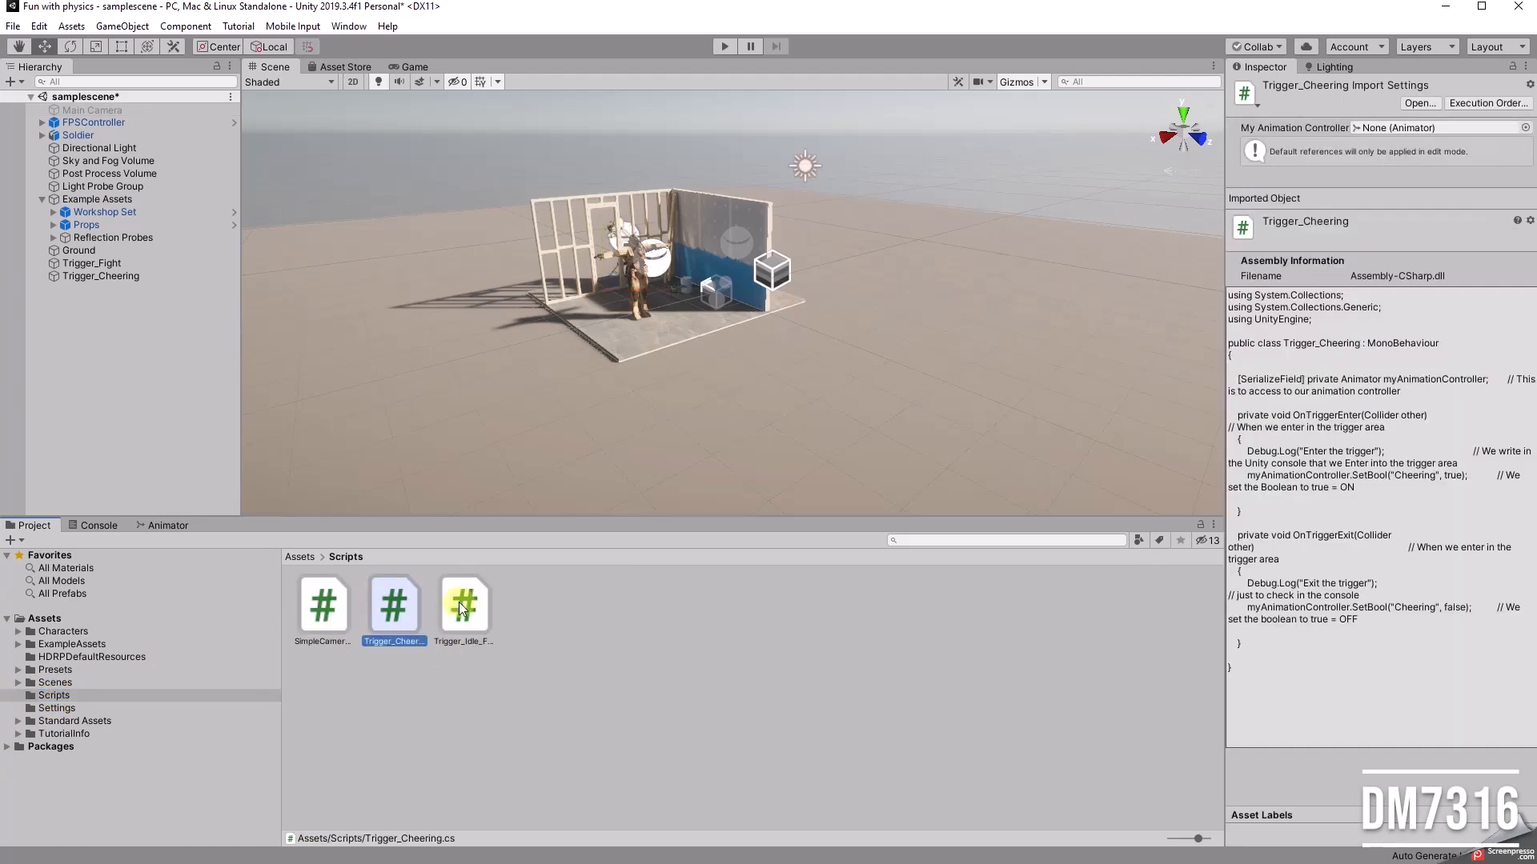
left_click(461, 604)
left_click(597, 623)
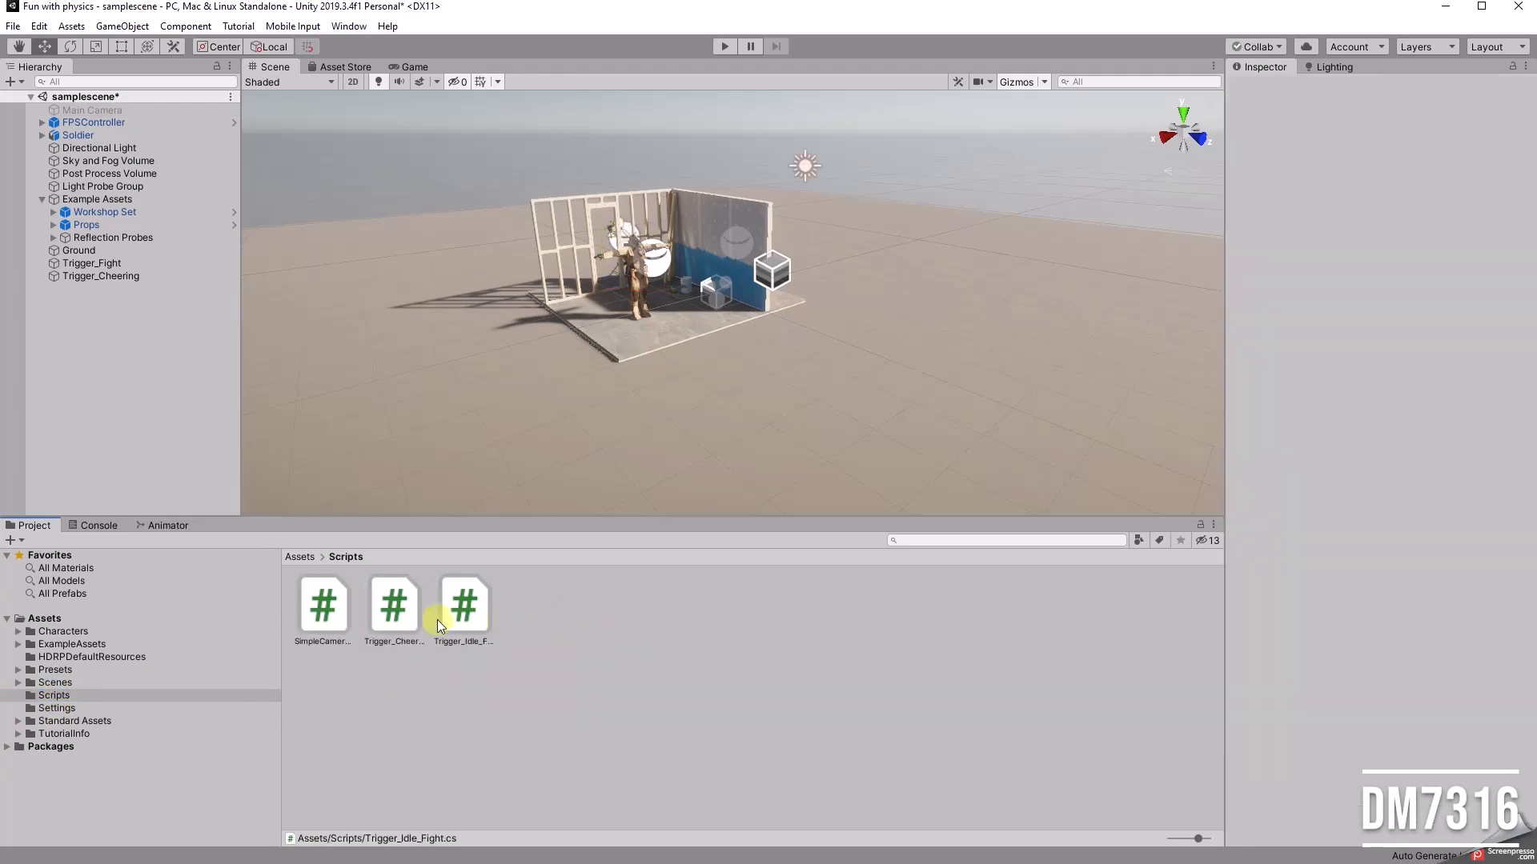
Step: Import the downloaded Trigger_PlayAnime.cs into the Scripts folder and select it
key("alt+Tab")
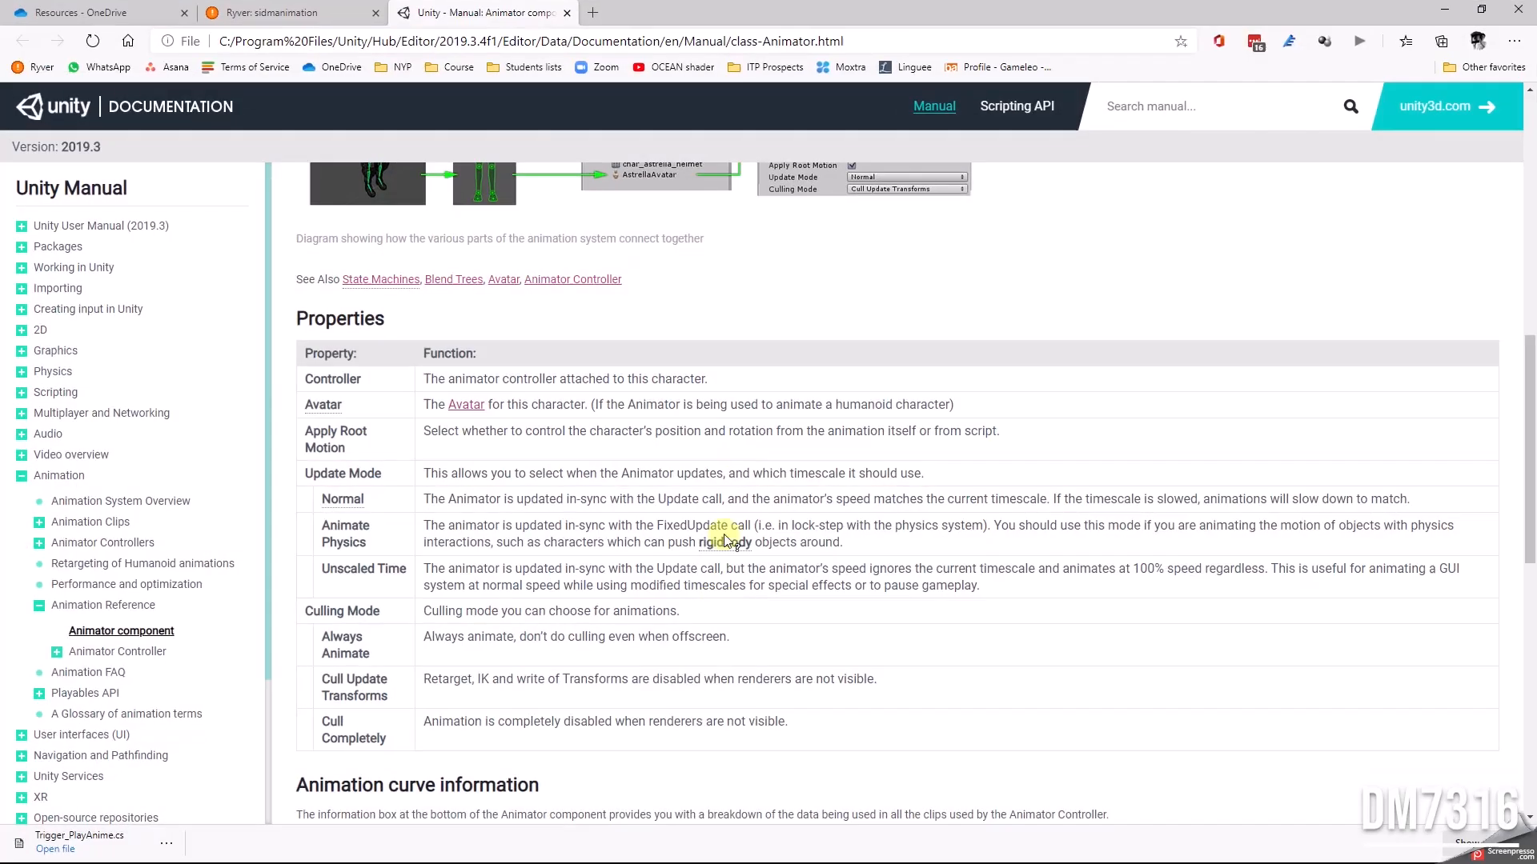
left_click_drag(689, 7, 1536, 59)
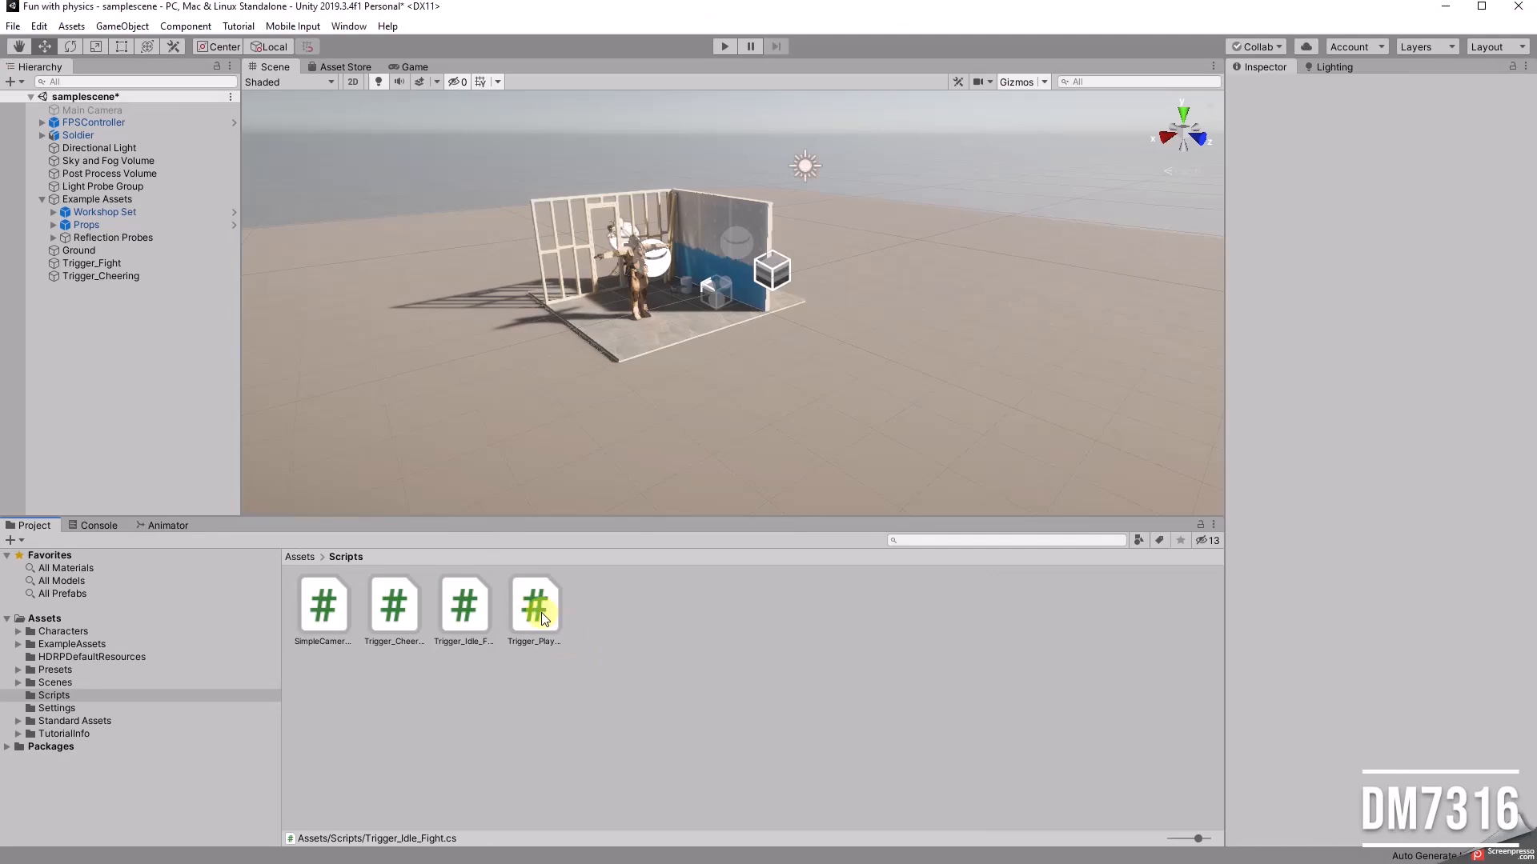
left_click(532, 615)
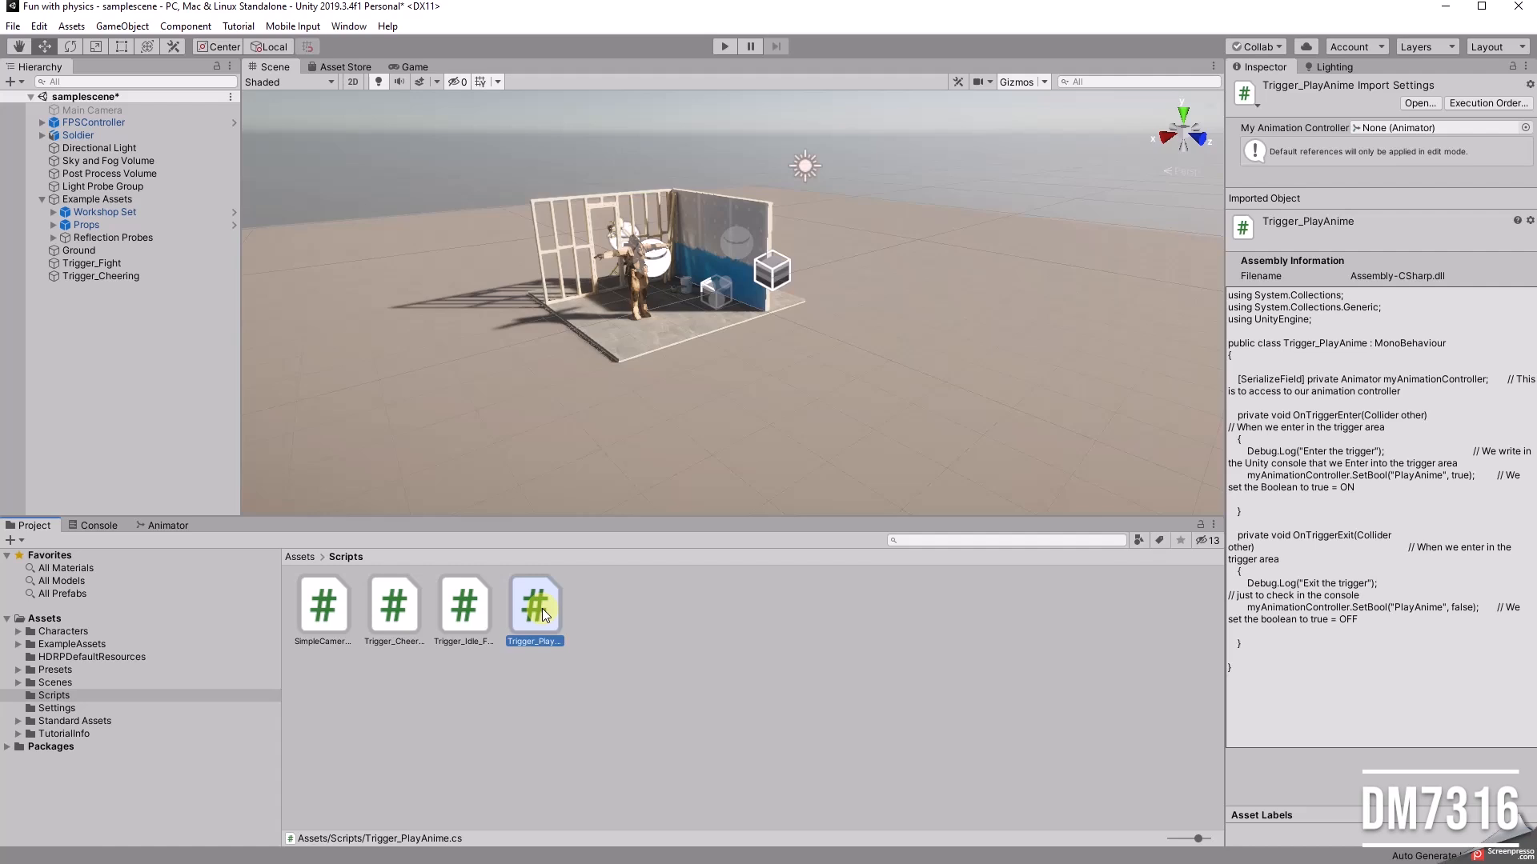
Step: Rename the Trigger_PlayAnime script as Trigger_Fight
left_click(529, 640)
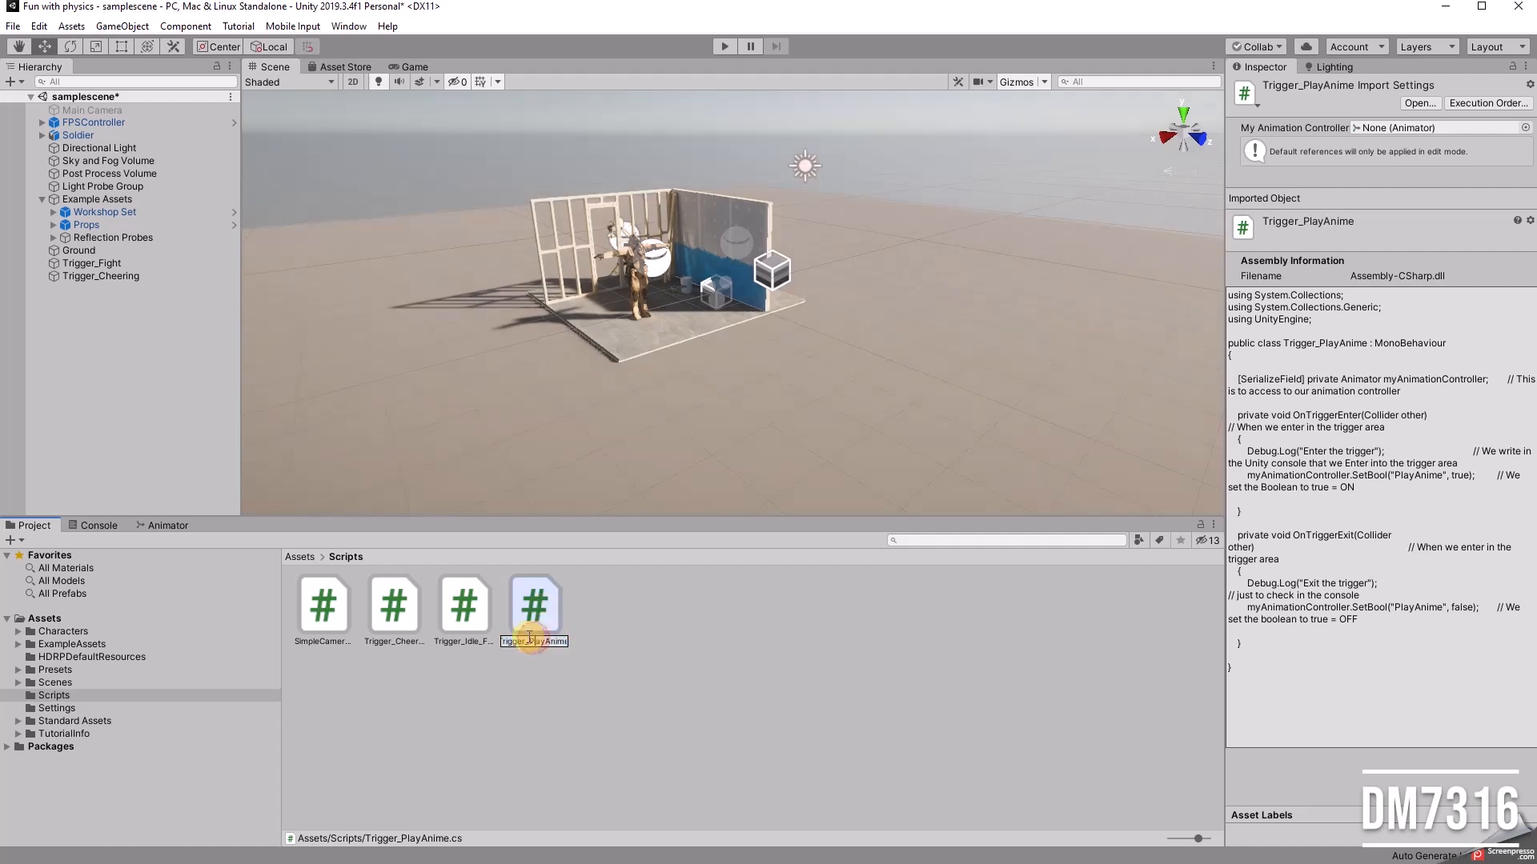
left_click_drag(529, 640, 703, 644)
type("_")
type("Fight")
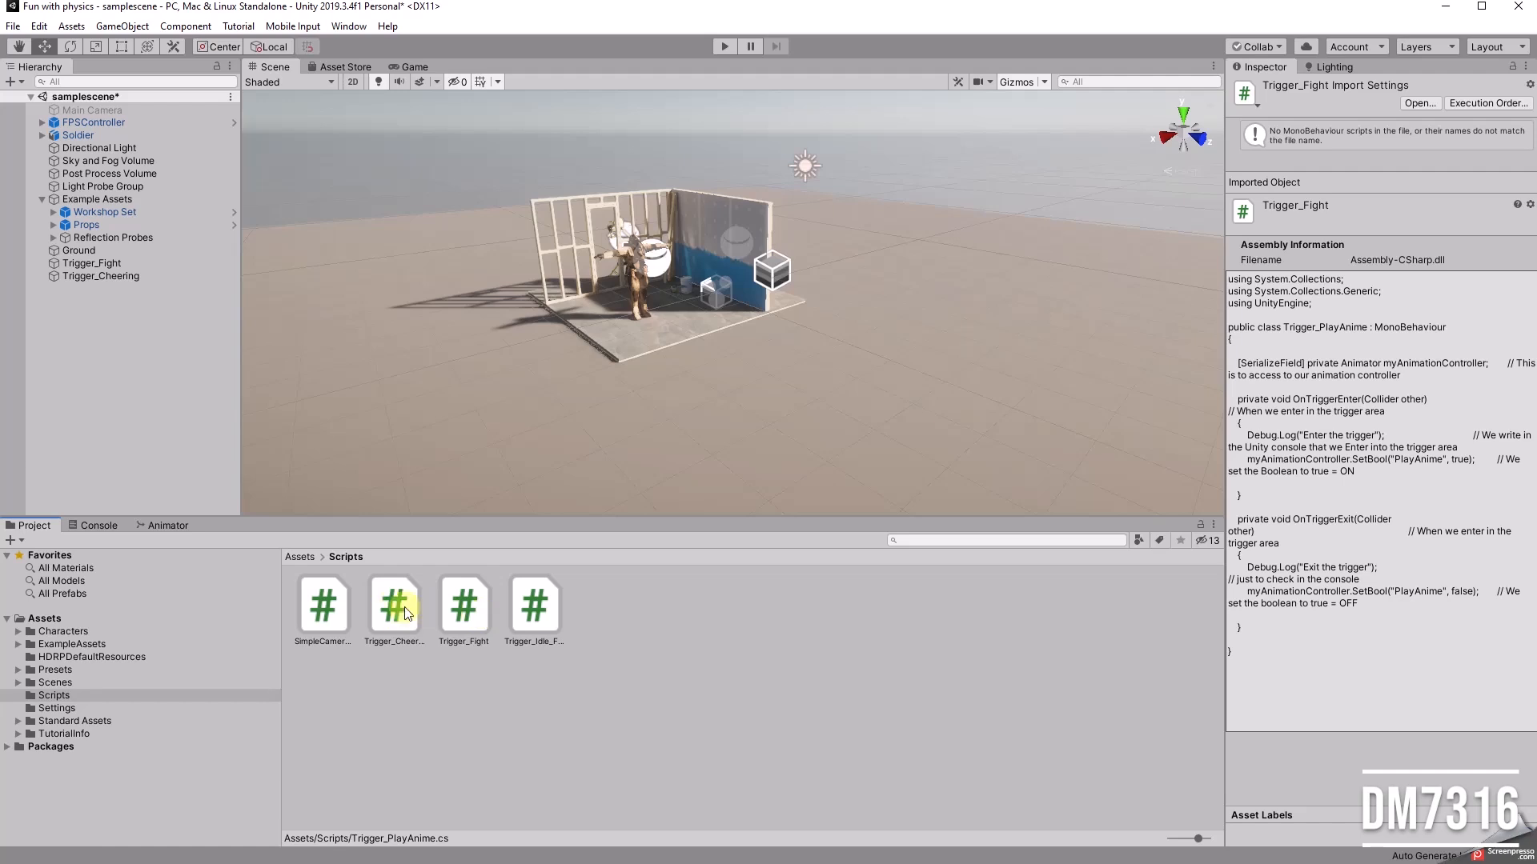
Step: Check the existing trigger scripts, and duplicate Trigger_Fight as a new script named Trigger_Cheer
left_click(535, 611)
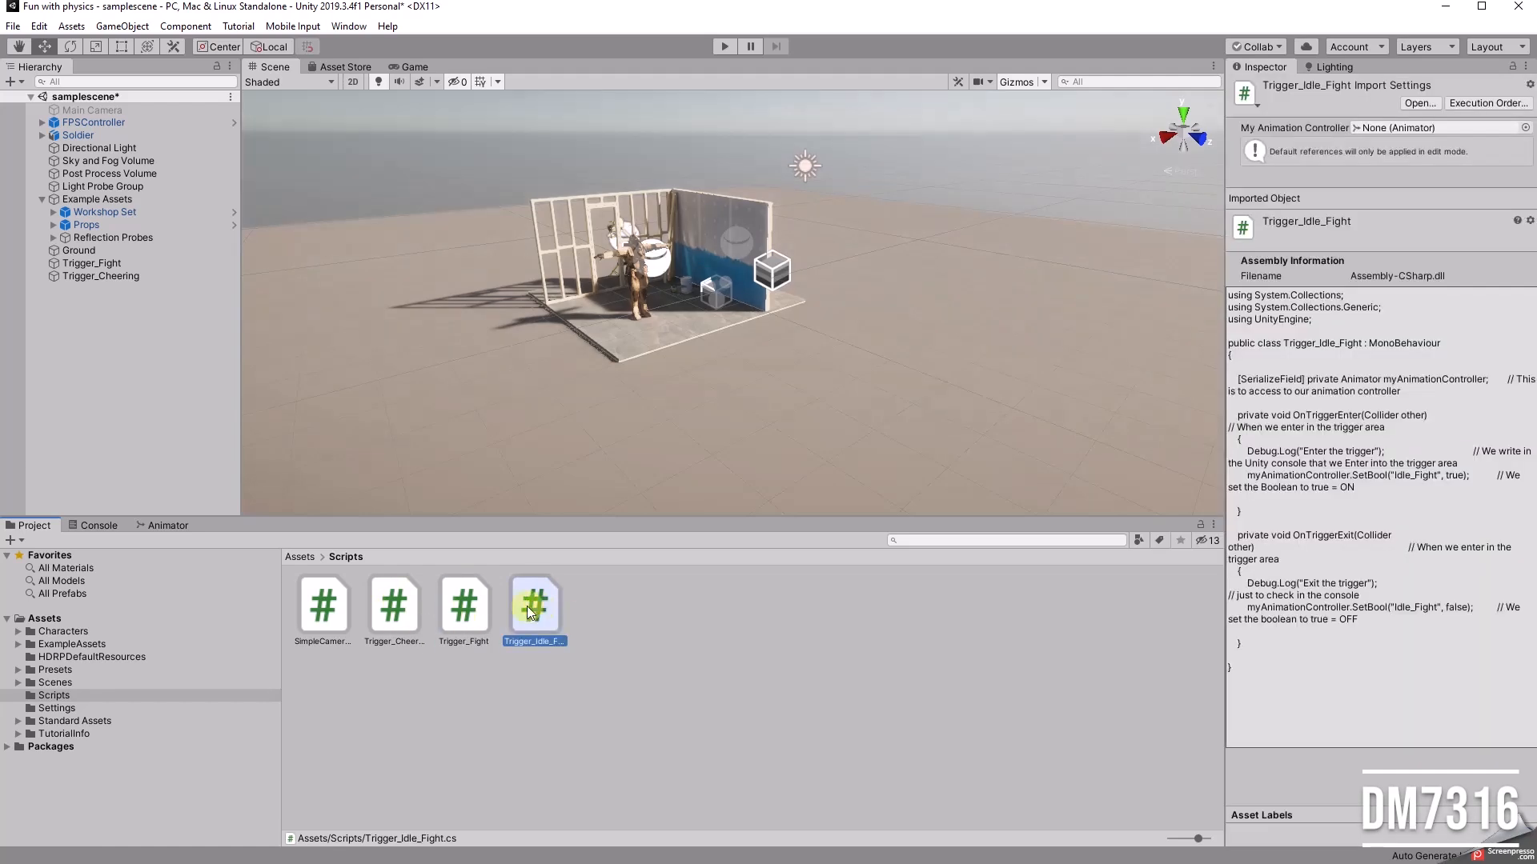
left_click(398, 606)
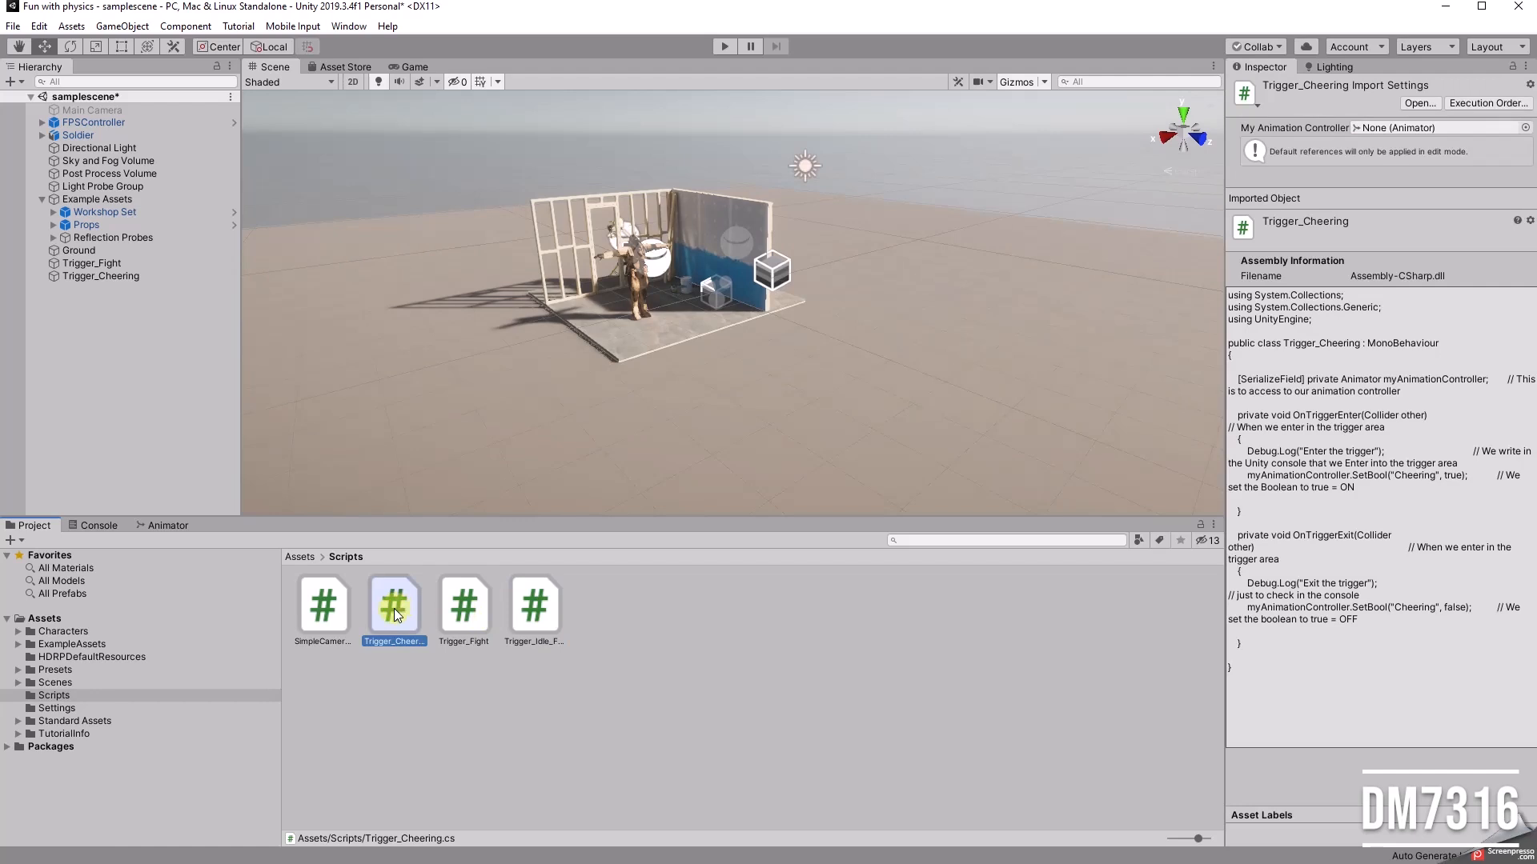
left_click(466, 606)
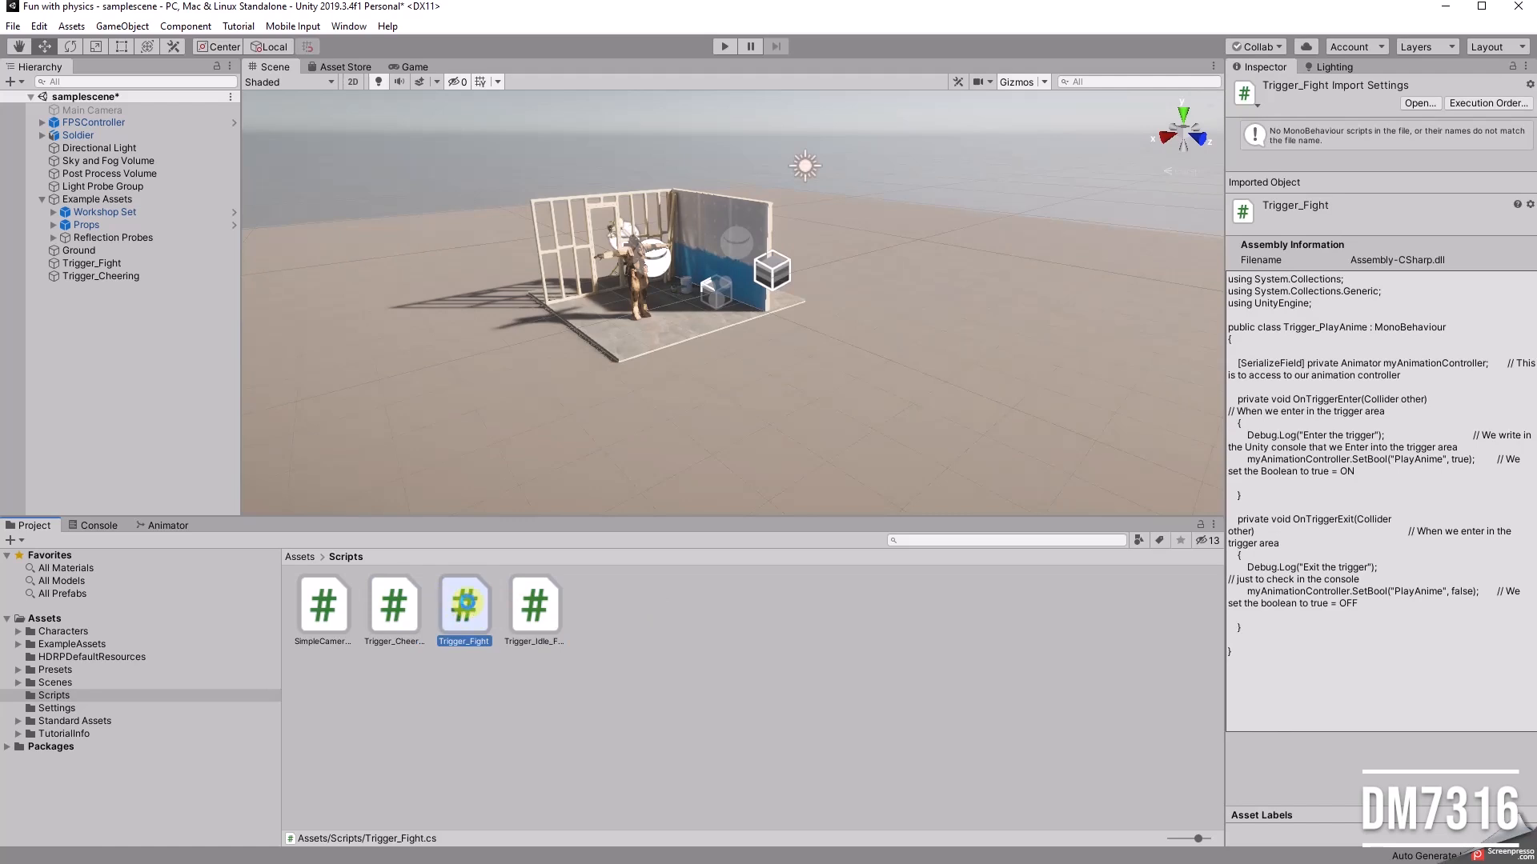
key("ctrl+d")
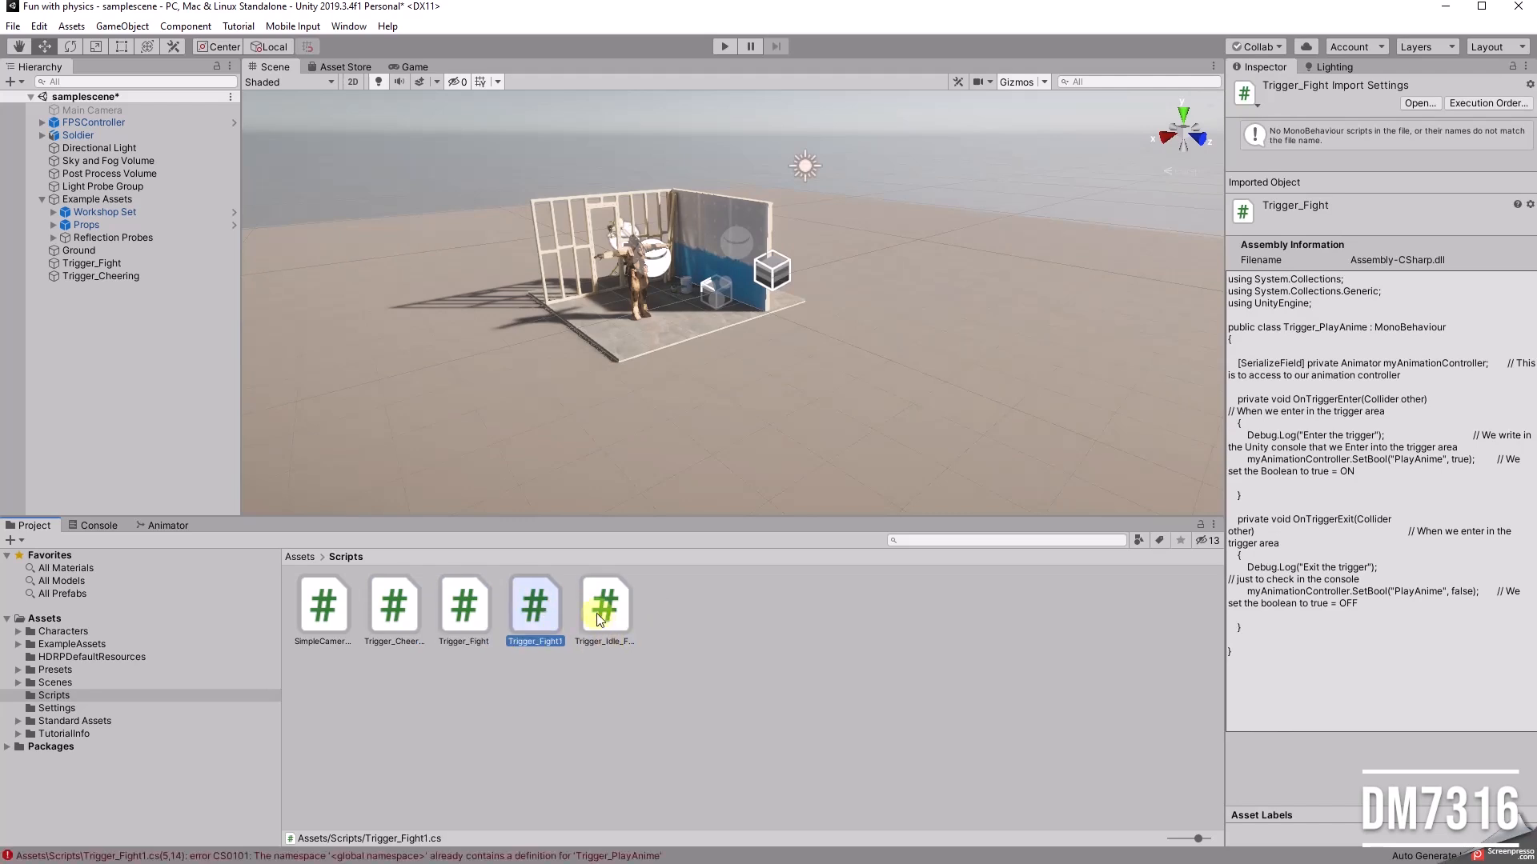
left_click(536, 617)
left_click(545, 642)
left_click_drag(538, 642, 799, 654)
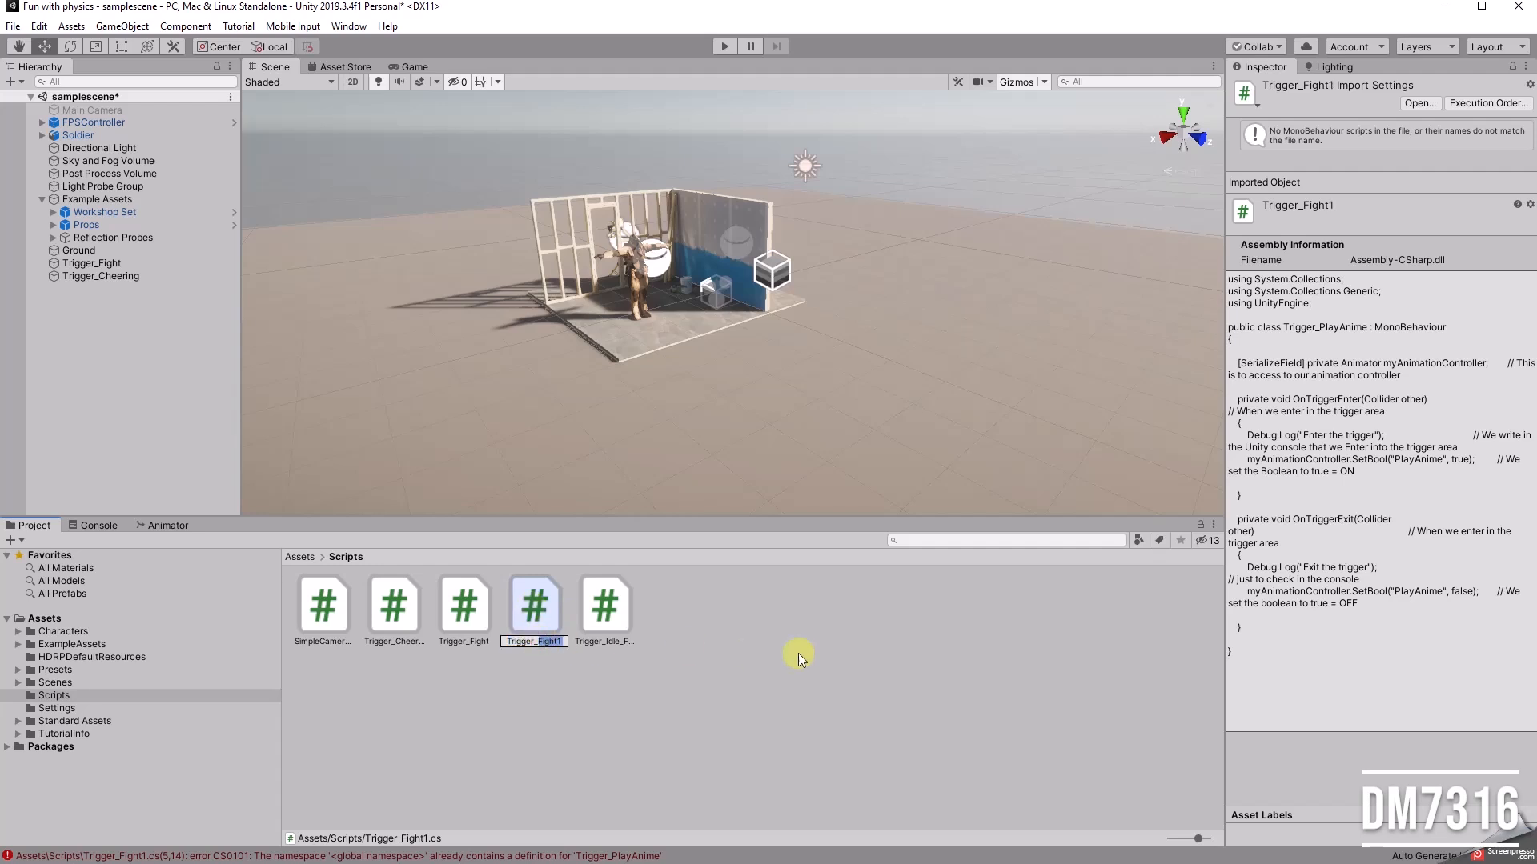
type("Cheer")
left_click(799, 653)
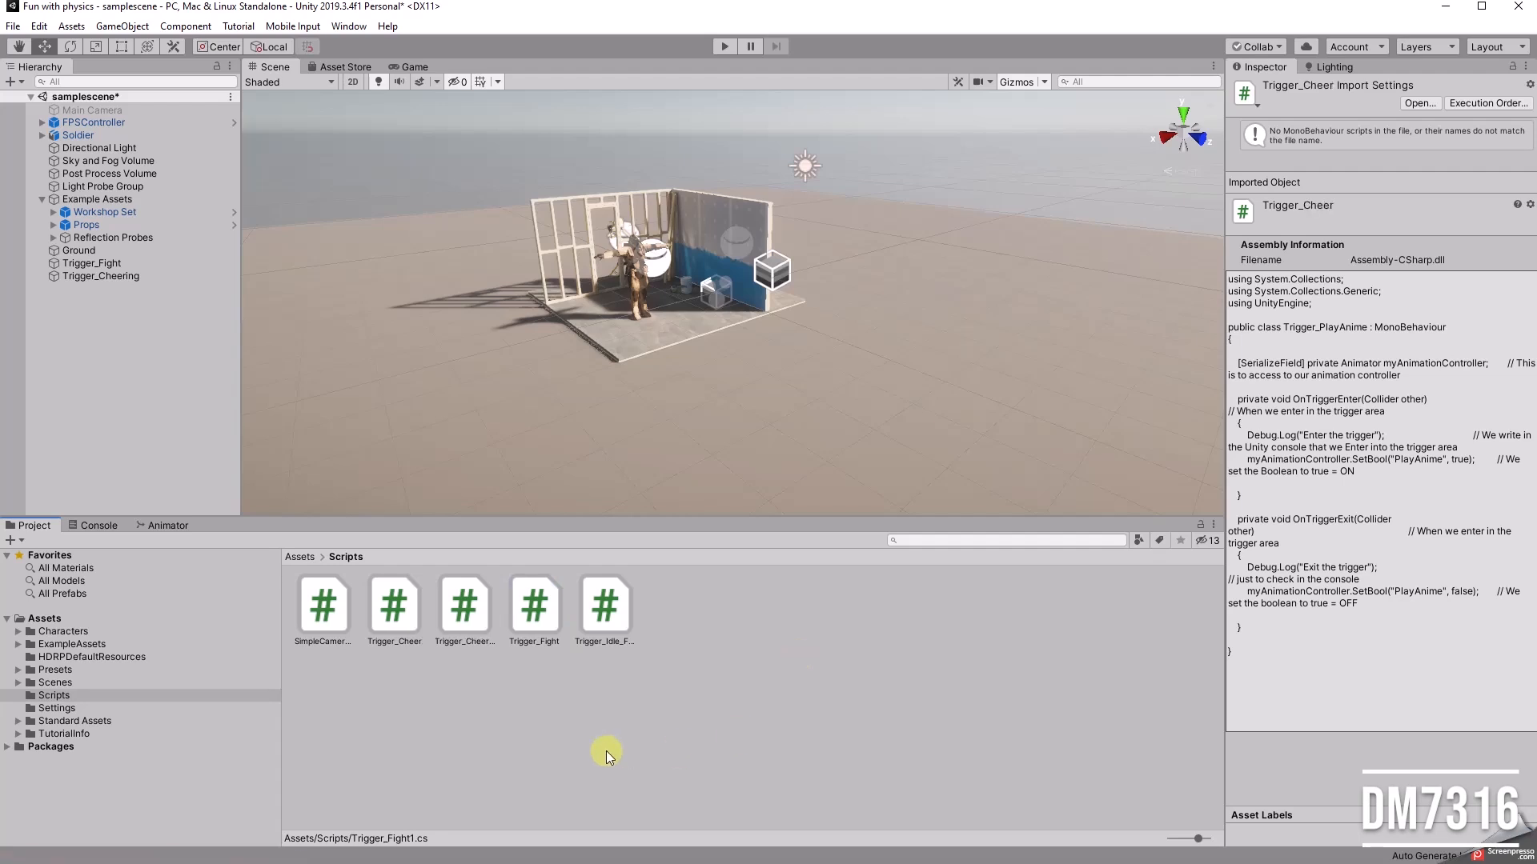
Step: Open the Trigger_Fight script in Visual Studio and arrange its window so the Scripts folder stays visible
double_click(547, 607)
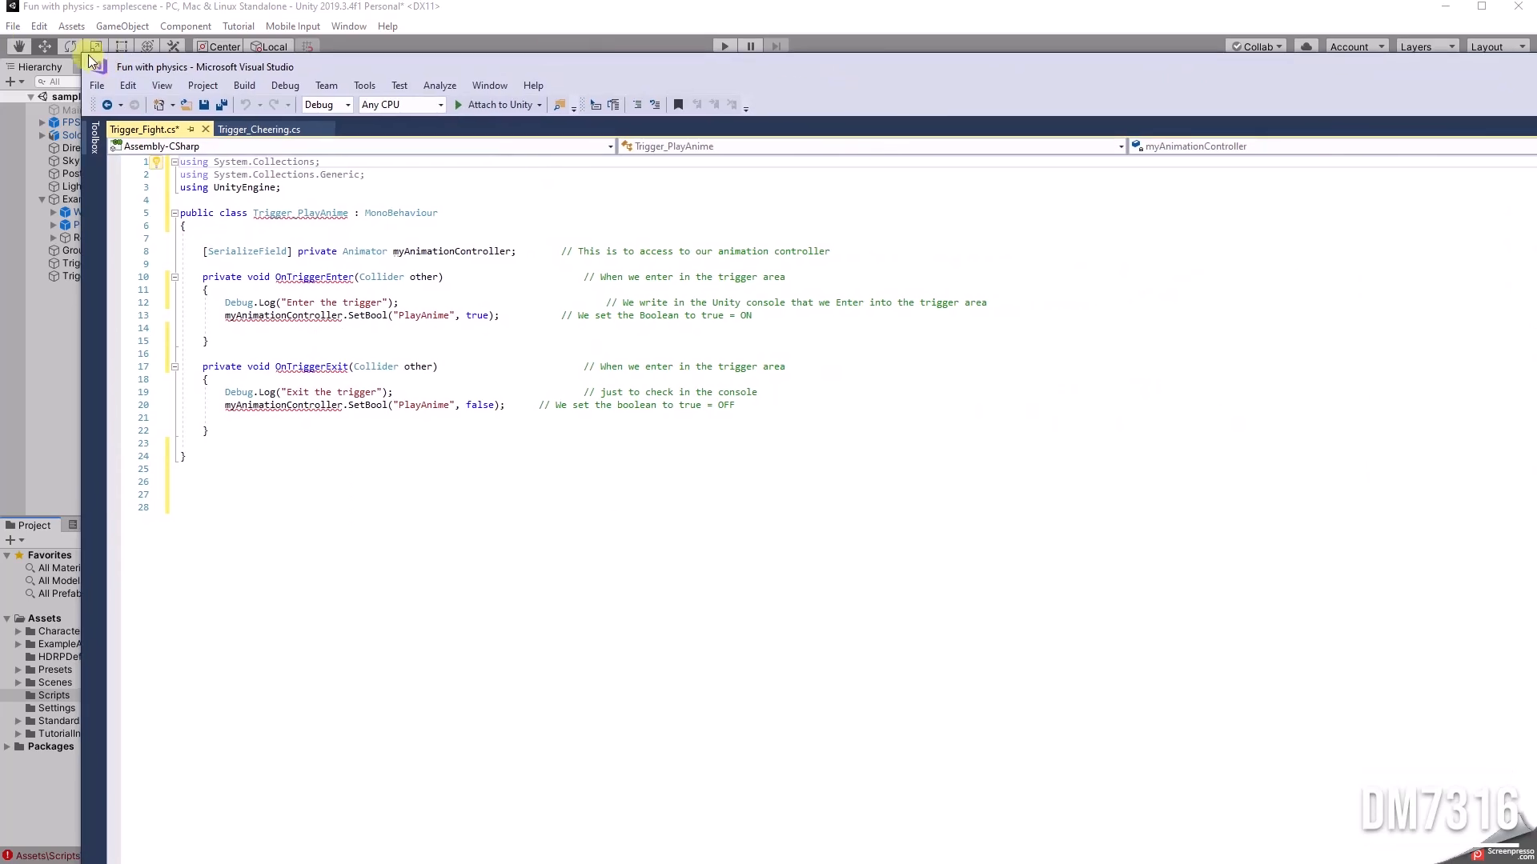
left_click_drag(78, 55, 664, 212)
left_click_drag(1013, 231, 789, 61)
left_click(651, 211)
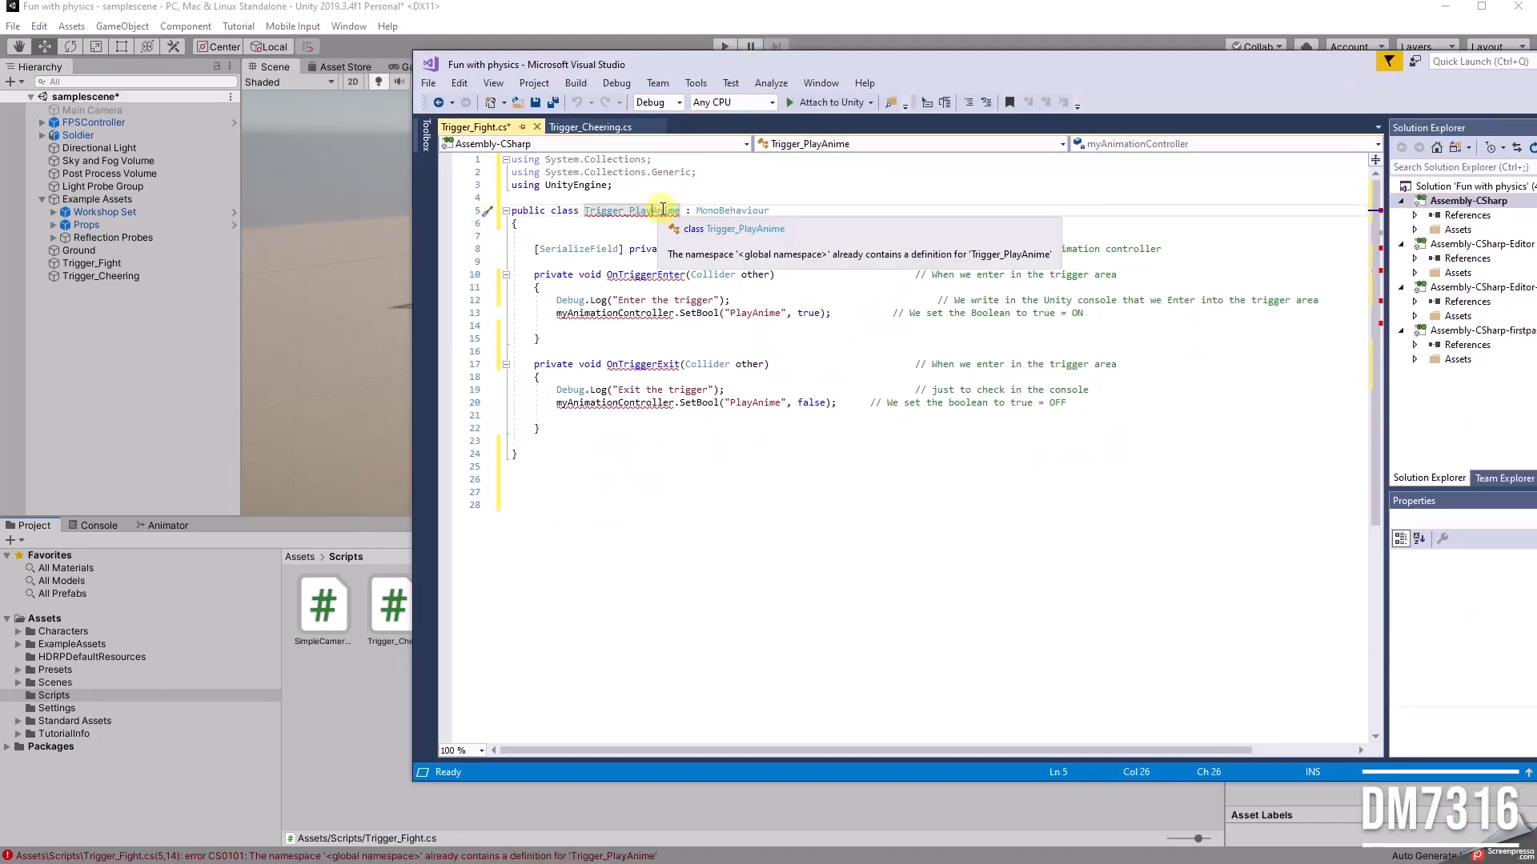
left_click_drag(408, 161, 655, 191)
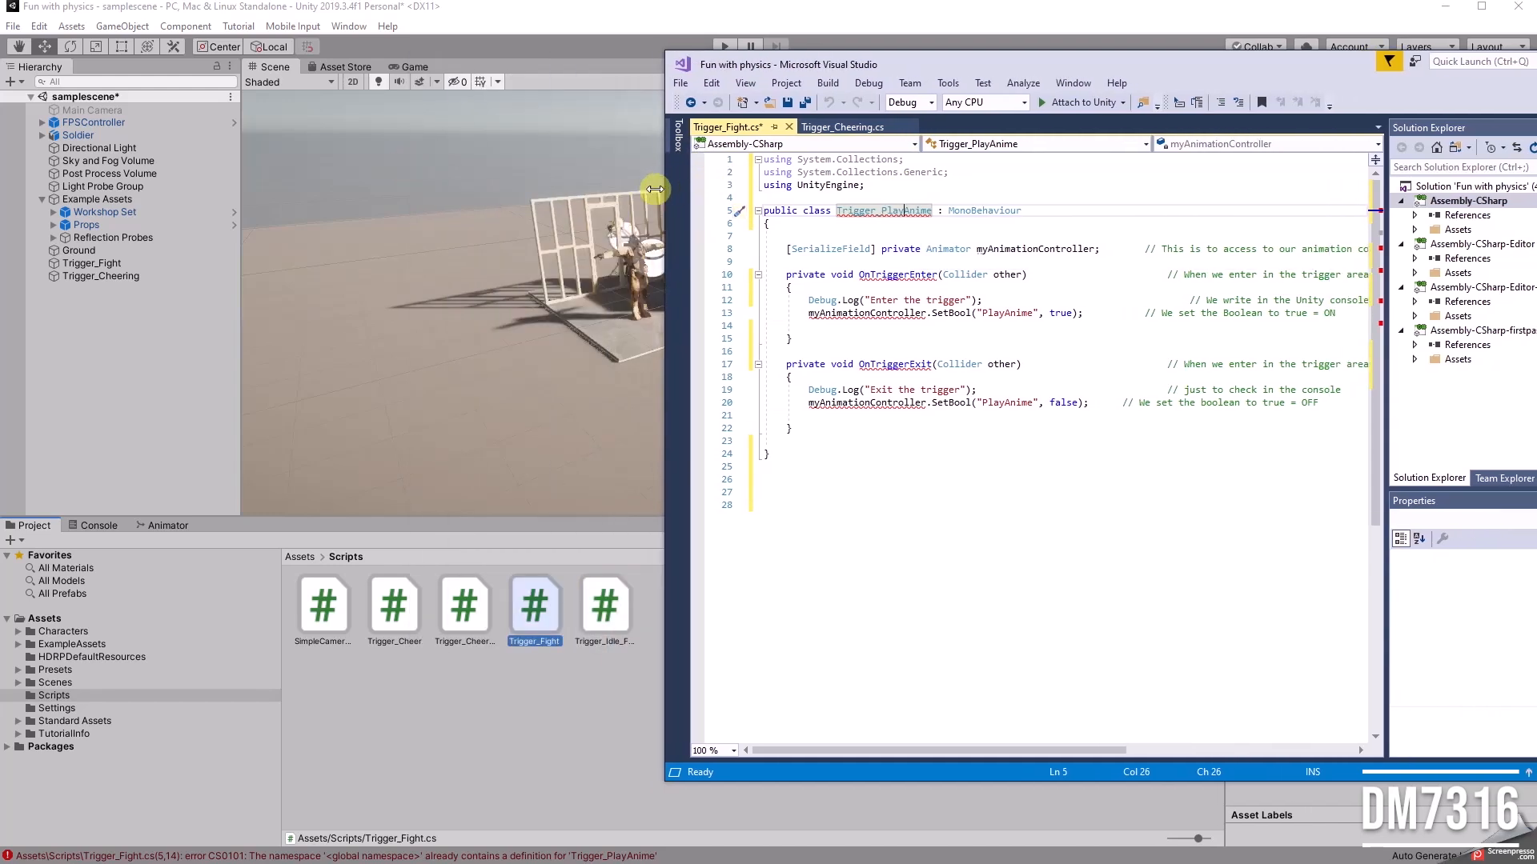
Step: Rename the class Trigger_PlayAnime to Trigger_Fight in Trigger_Fight.cs
left_click(920, 209)
key("BackSpace")
key("BackSpace")
key("BackSpace")
key("BackSpace")
key("BackSpace")
key("BackSpace")
key("BackSpace")
type("Fight")
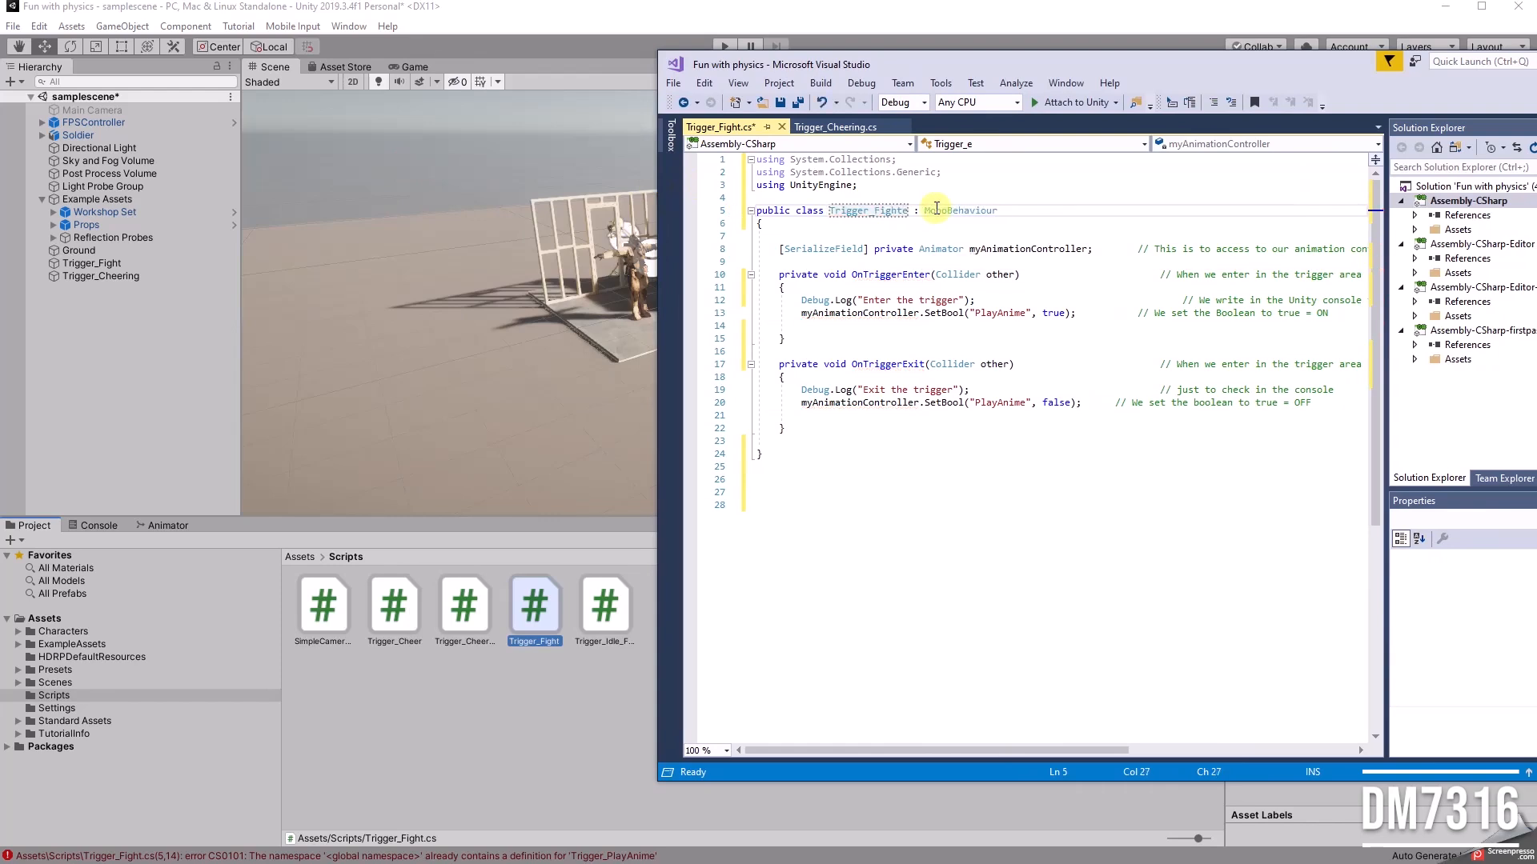
left_click(958, 538)
Step: Close Trigger_Cheering.cs and open the Trigger_Cheer script in Visual Studio
left_click(848, 127)
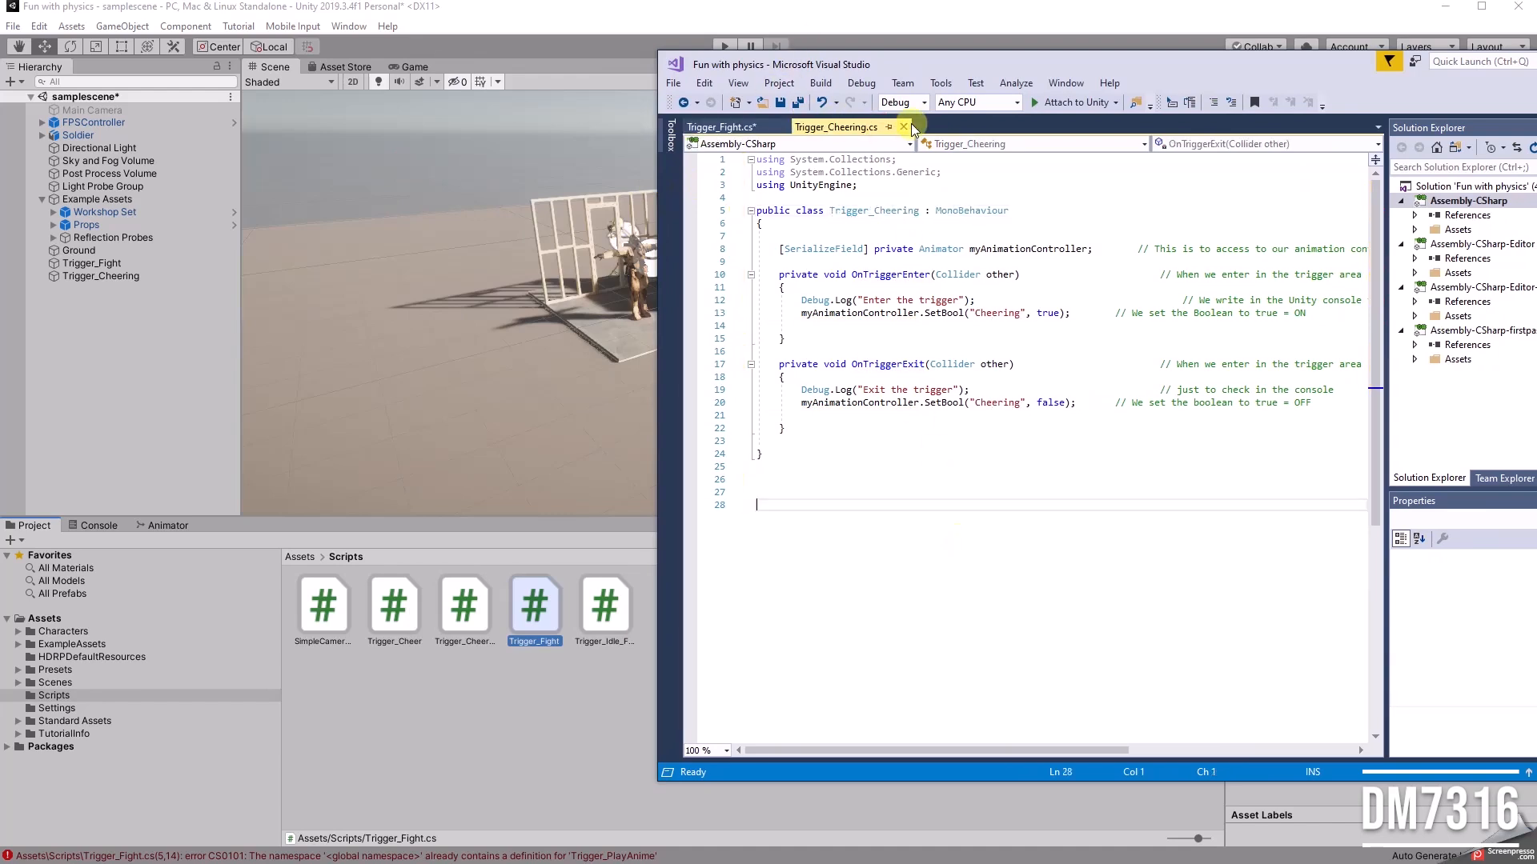
left_click(905, 128)
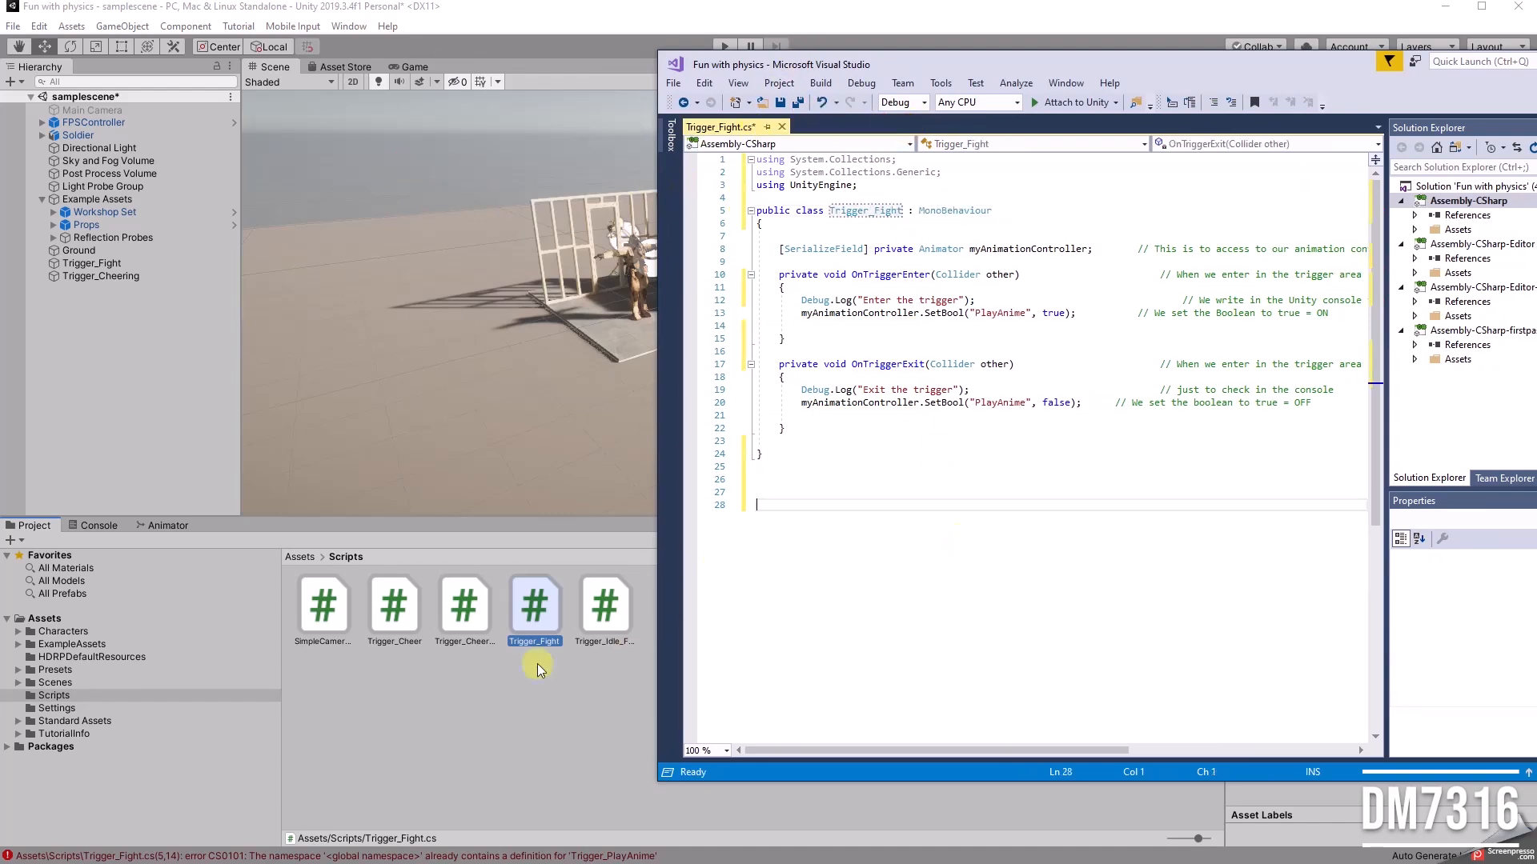
left_click(456, 615)
double_click(406, 607)
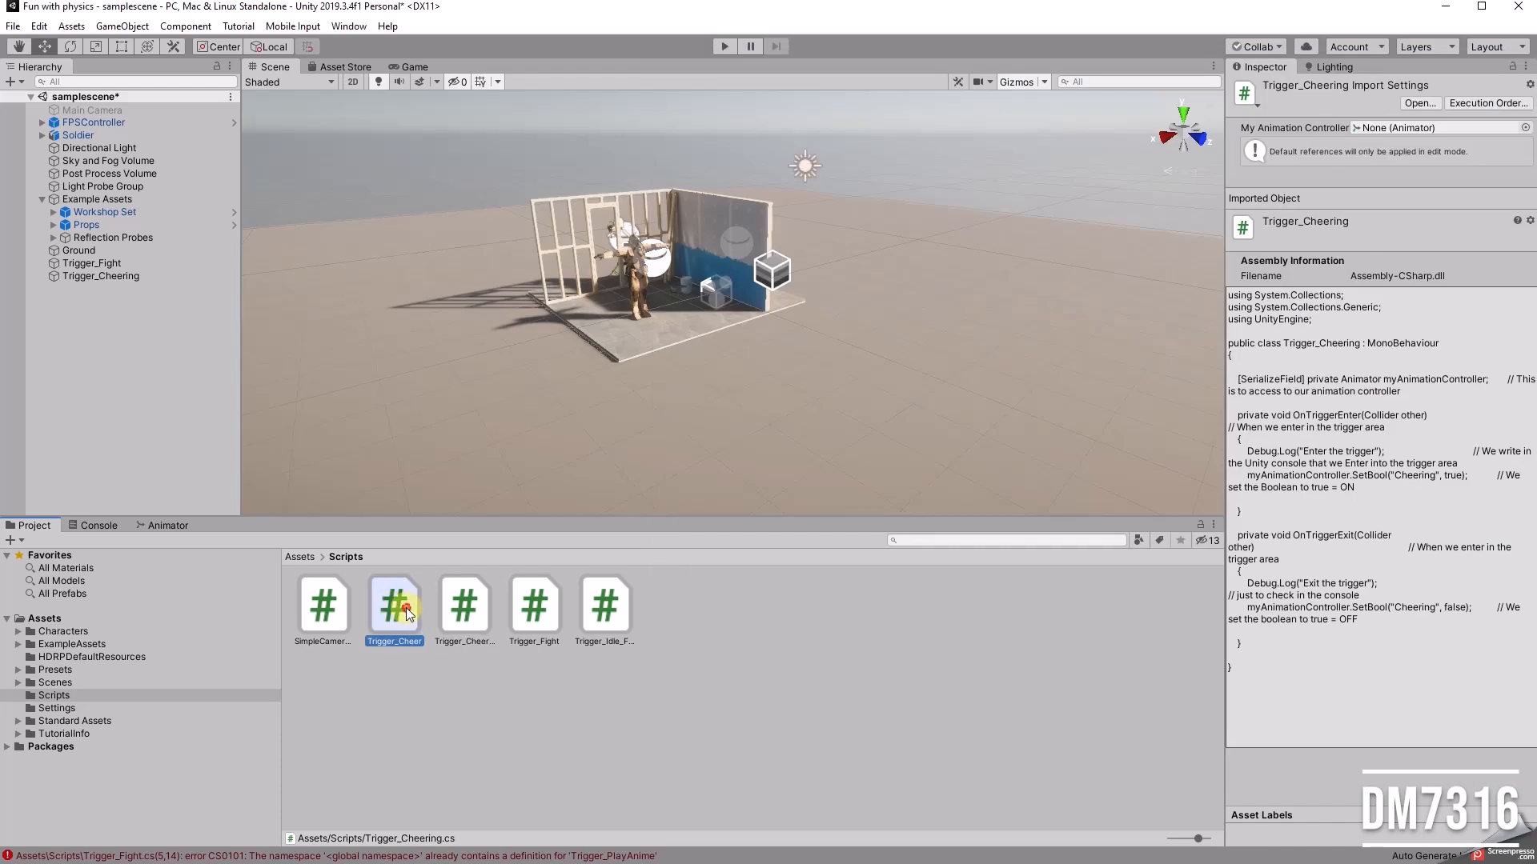
left_click(1212, 472)
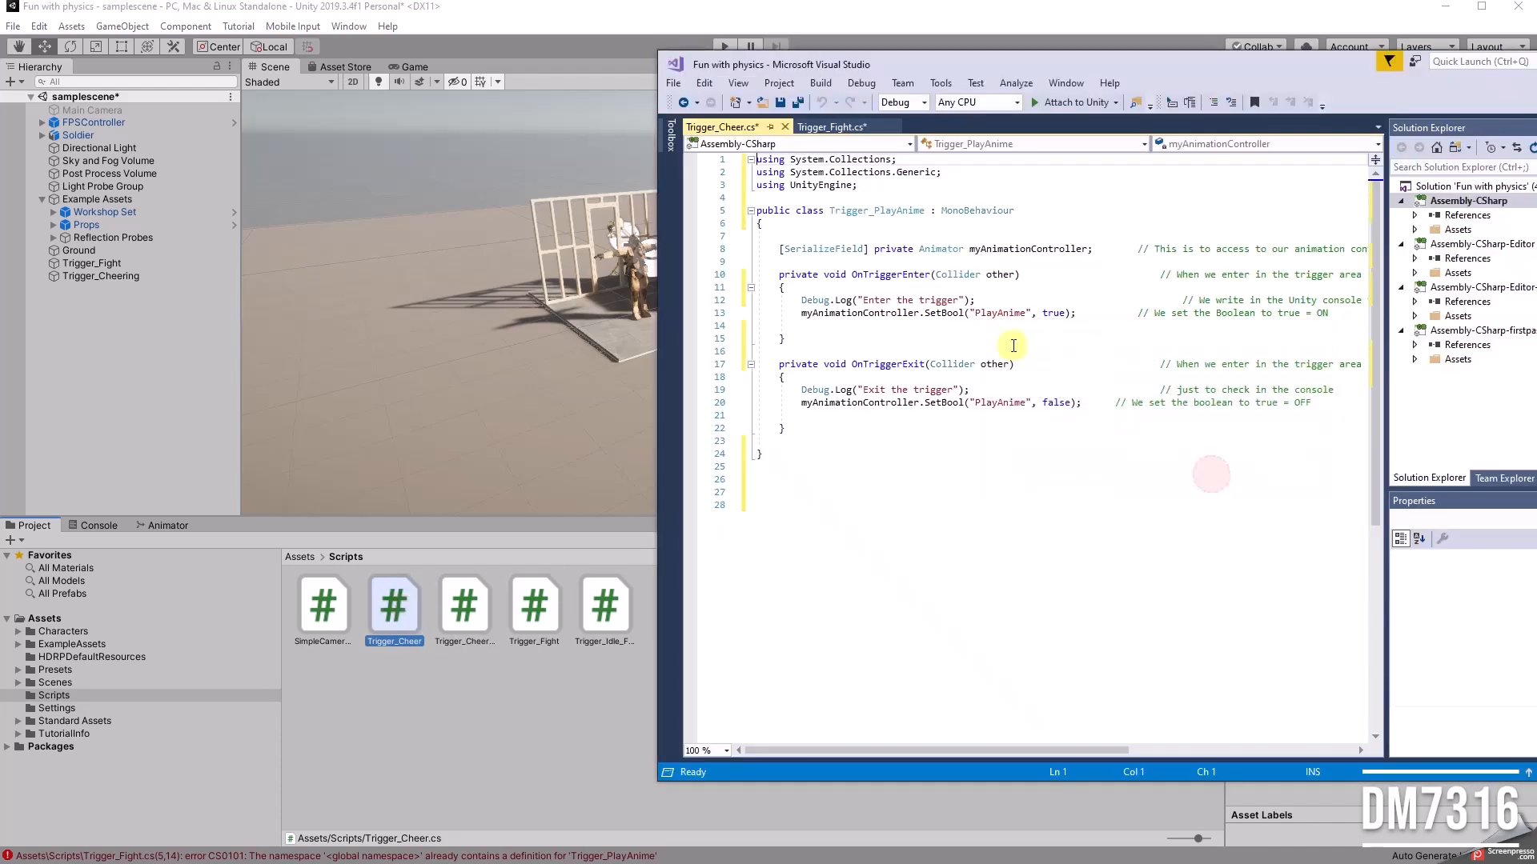
Step: Rename the class Trigger_PlayAnime to Trigger_Cheer in Trigger_Cheer.cs and save the scripts
left_click(874, 210)
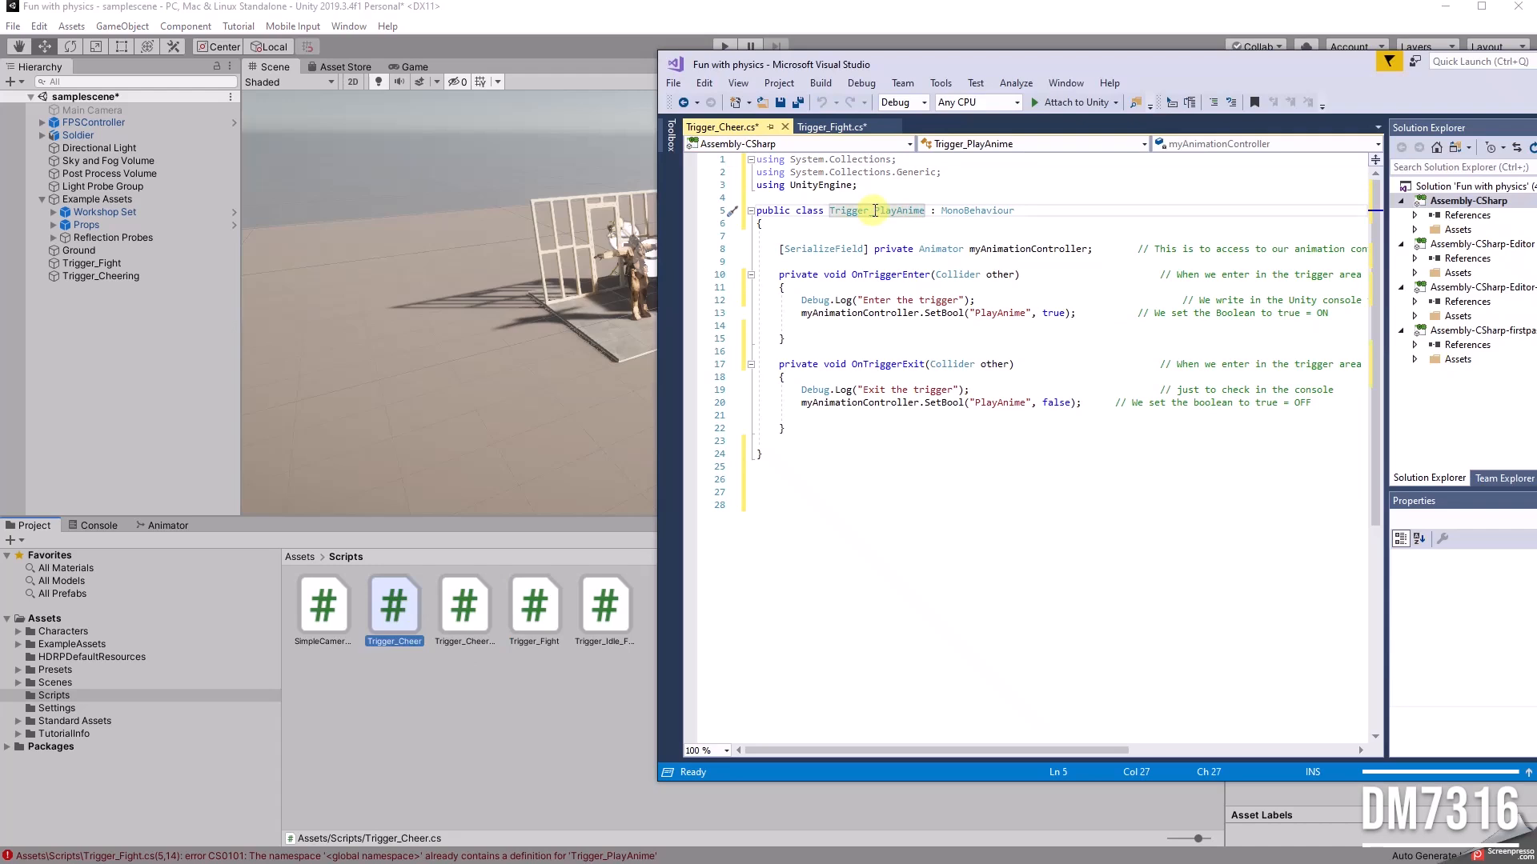
type("Ch")
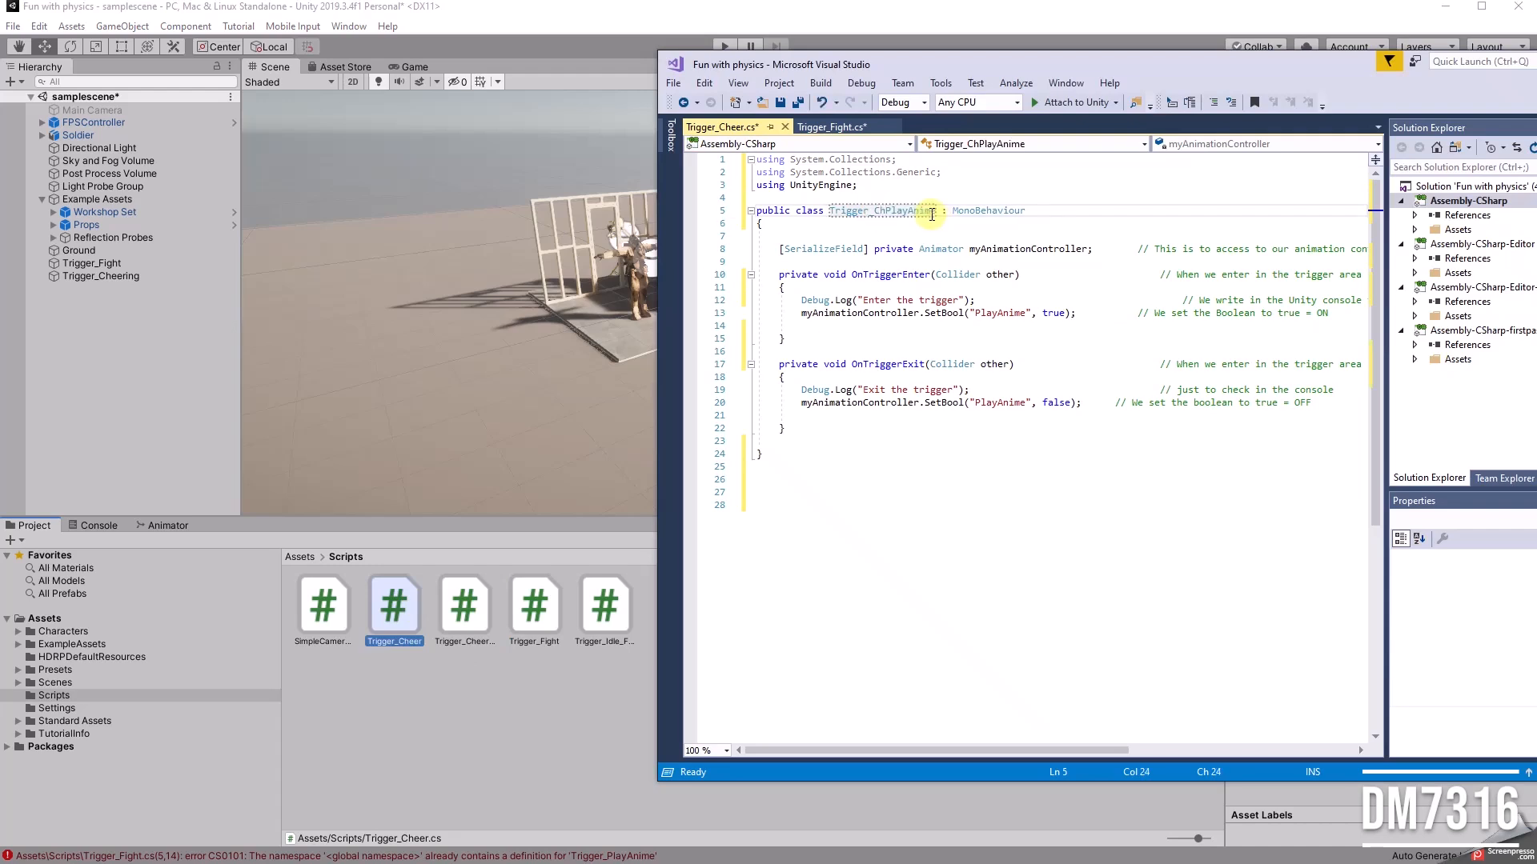
type("eer")
key("Delete")
key("Delete")
key("Delete")
key("Delete")
key("Delete")
key("Delete")
key("Delete")
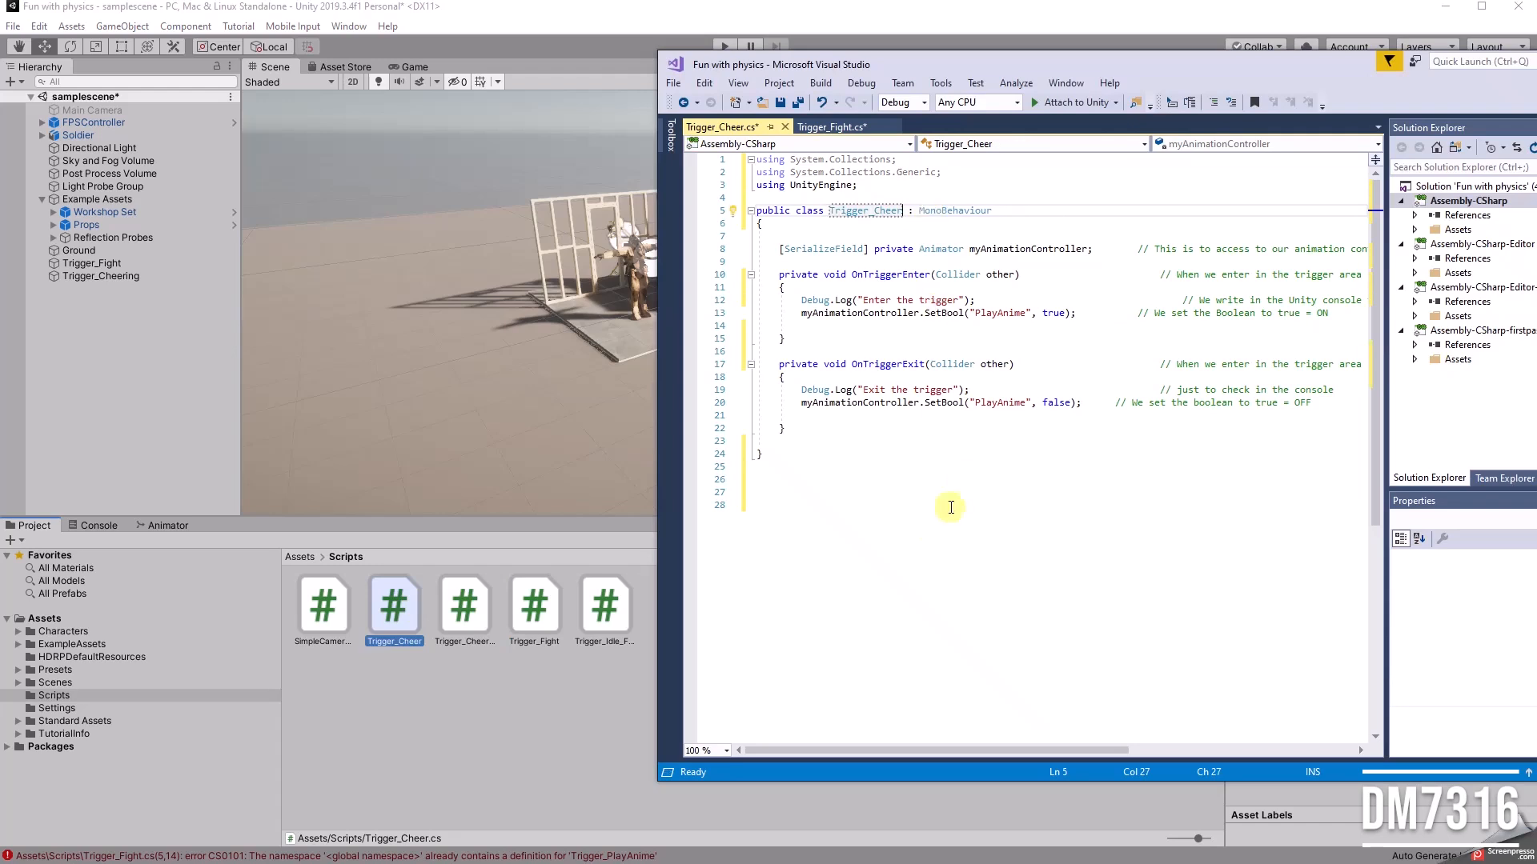
left_click(929, 528)
left_click(1077, 490)
key("ctrl+s")
Step: Compare the class names in the Trigger_Fight and Trigger_Cheer scripts, and return to Unity
left_click(830, 131)
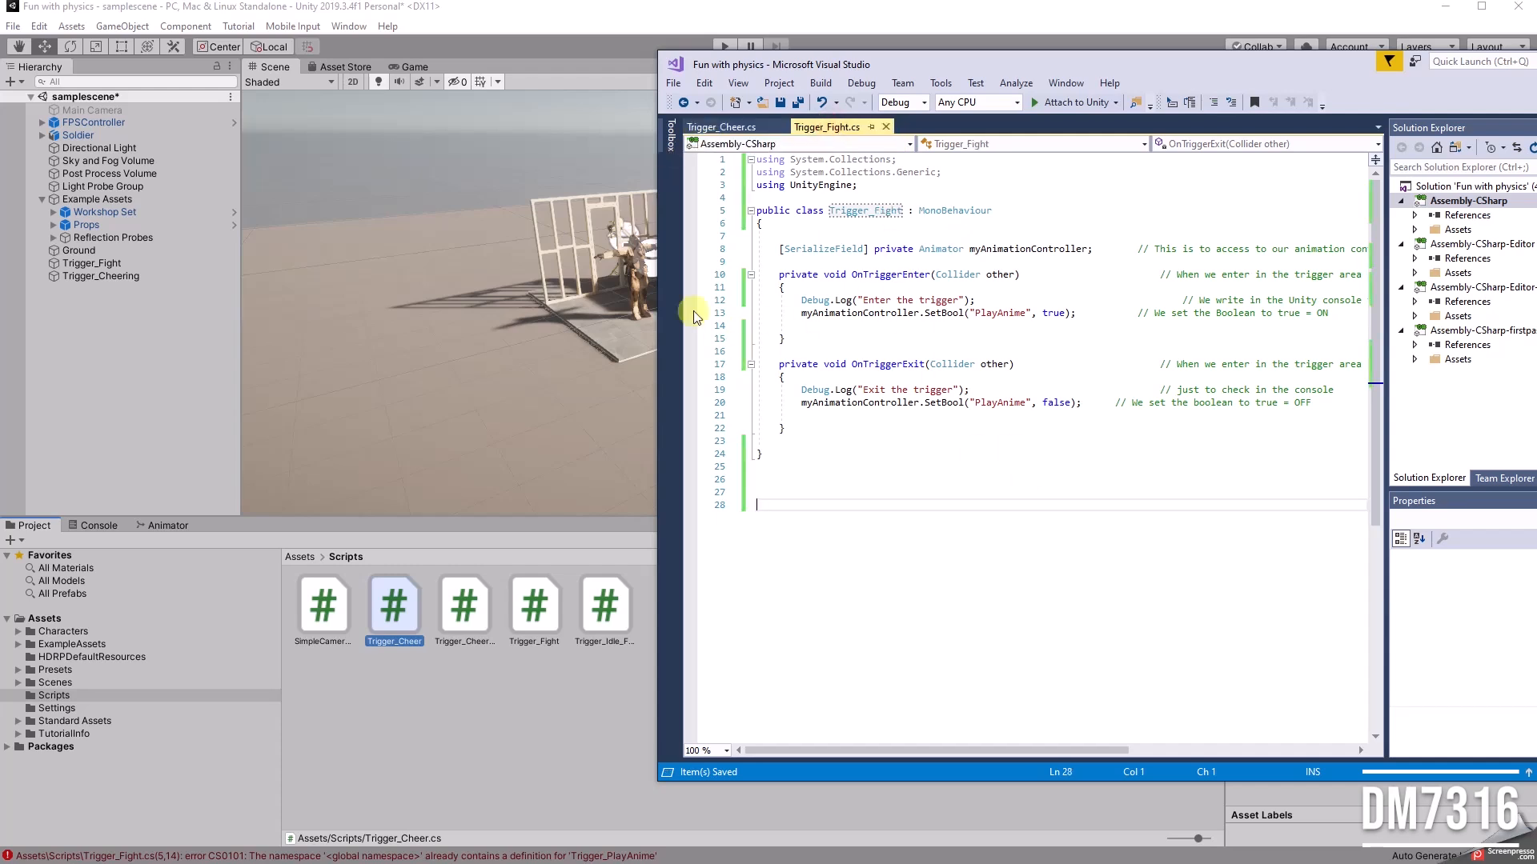
left_click_drag(919, 66, 660, 65)
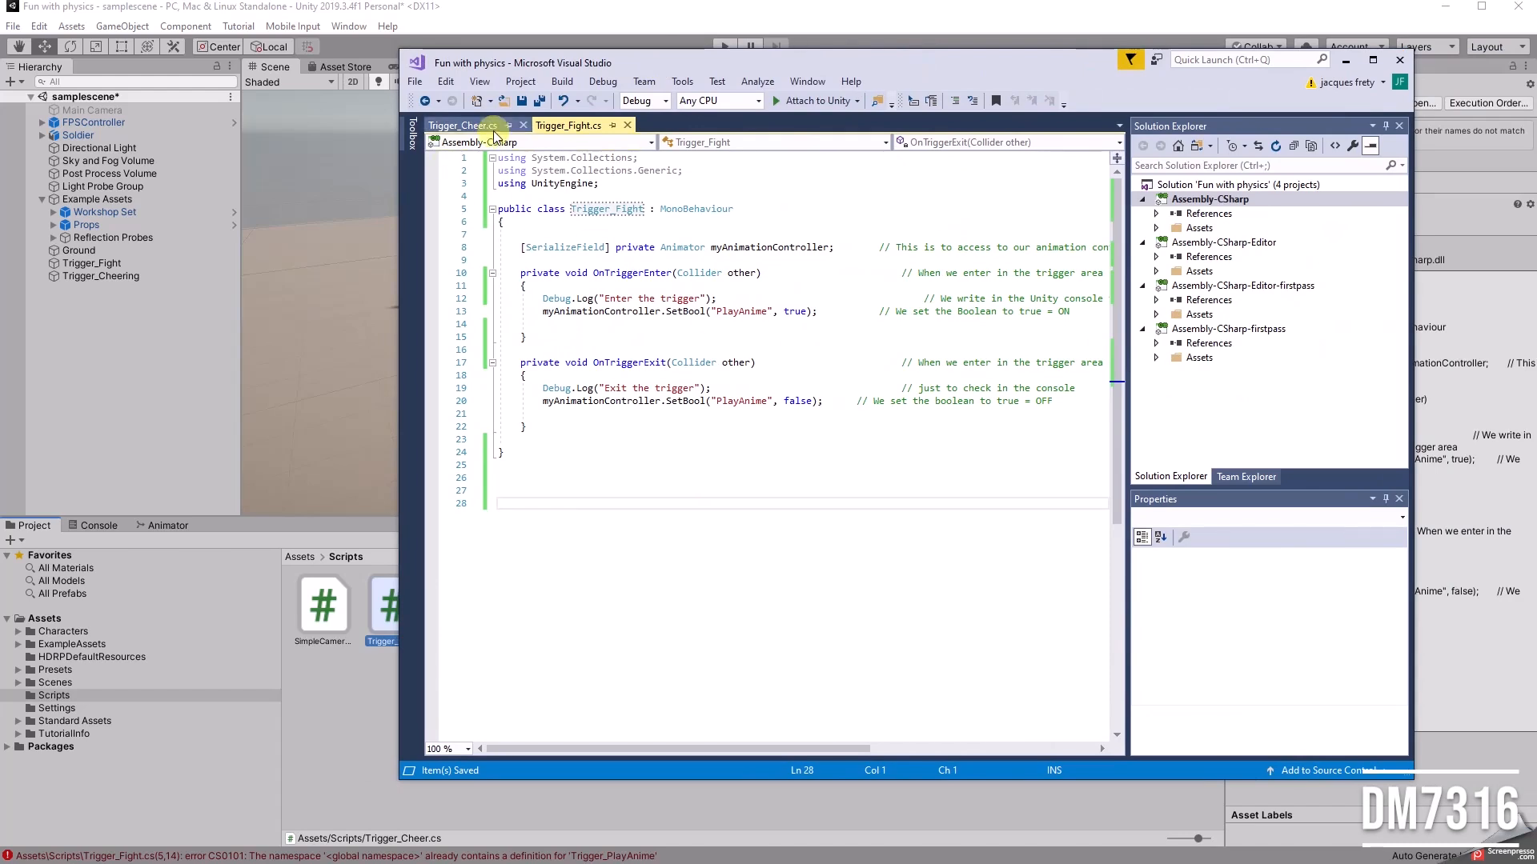
left_click(476, 126)
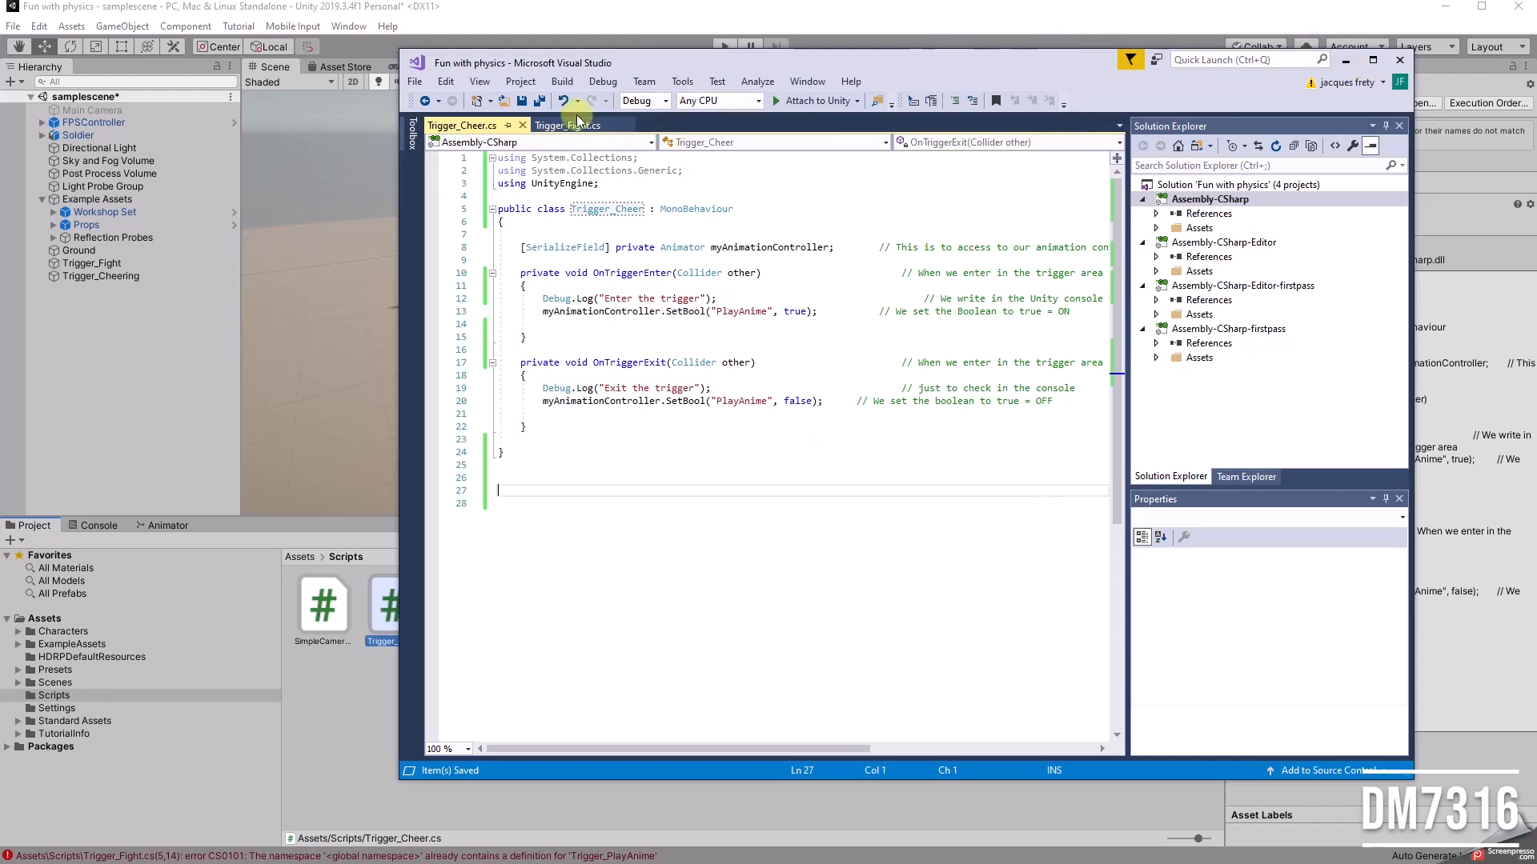
left_click(1347, 61)
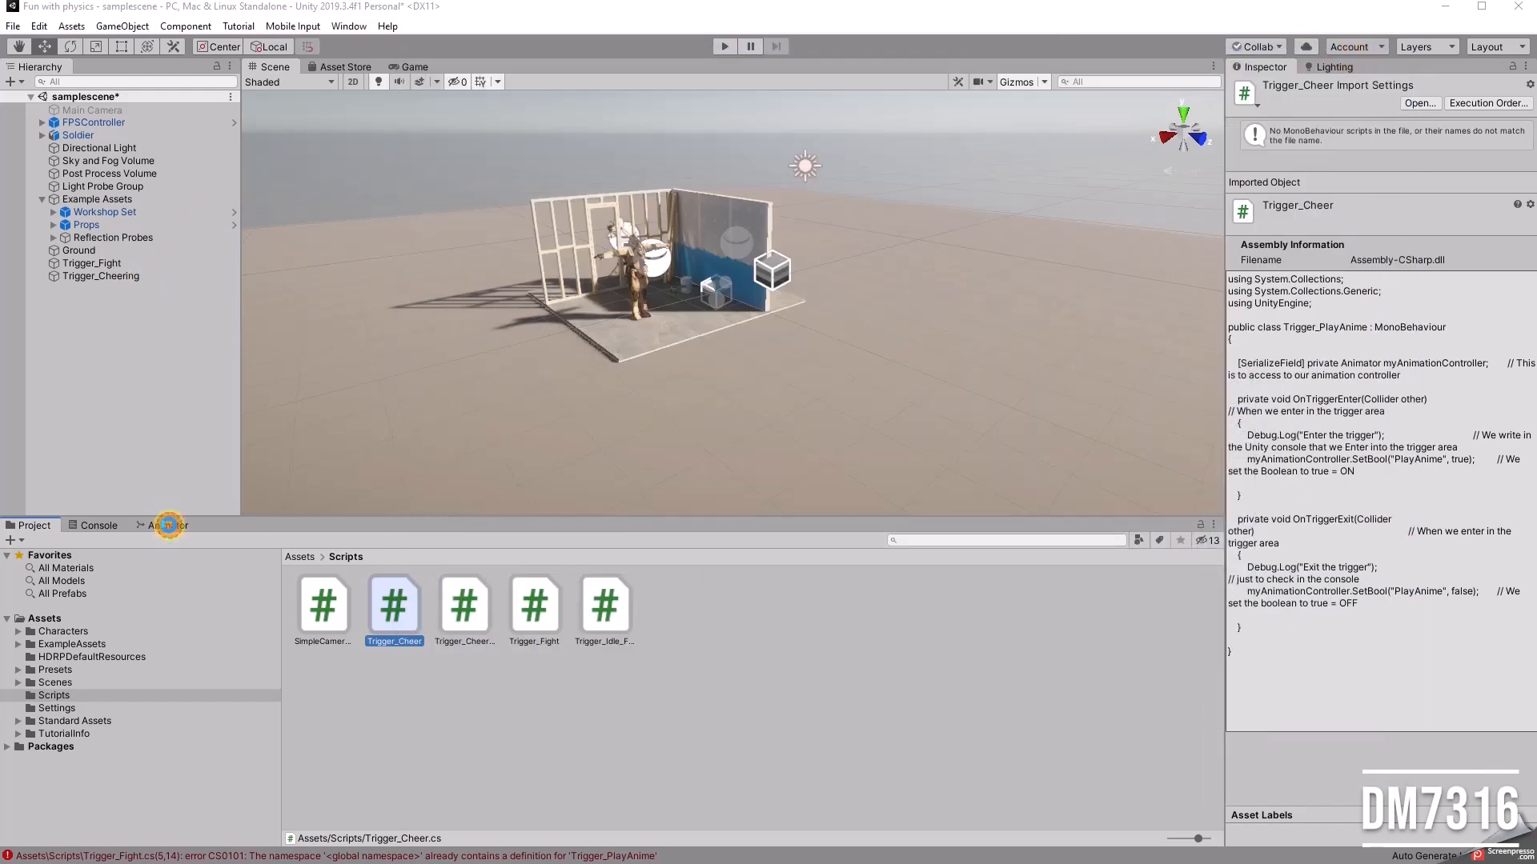
Step: Show the Soldier_Control state graph in an enlarged Animator view and add a Bool parameter named Fight
left_click(162, 526)
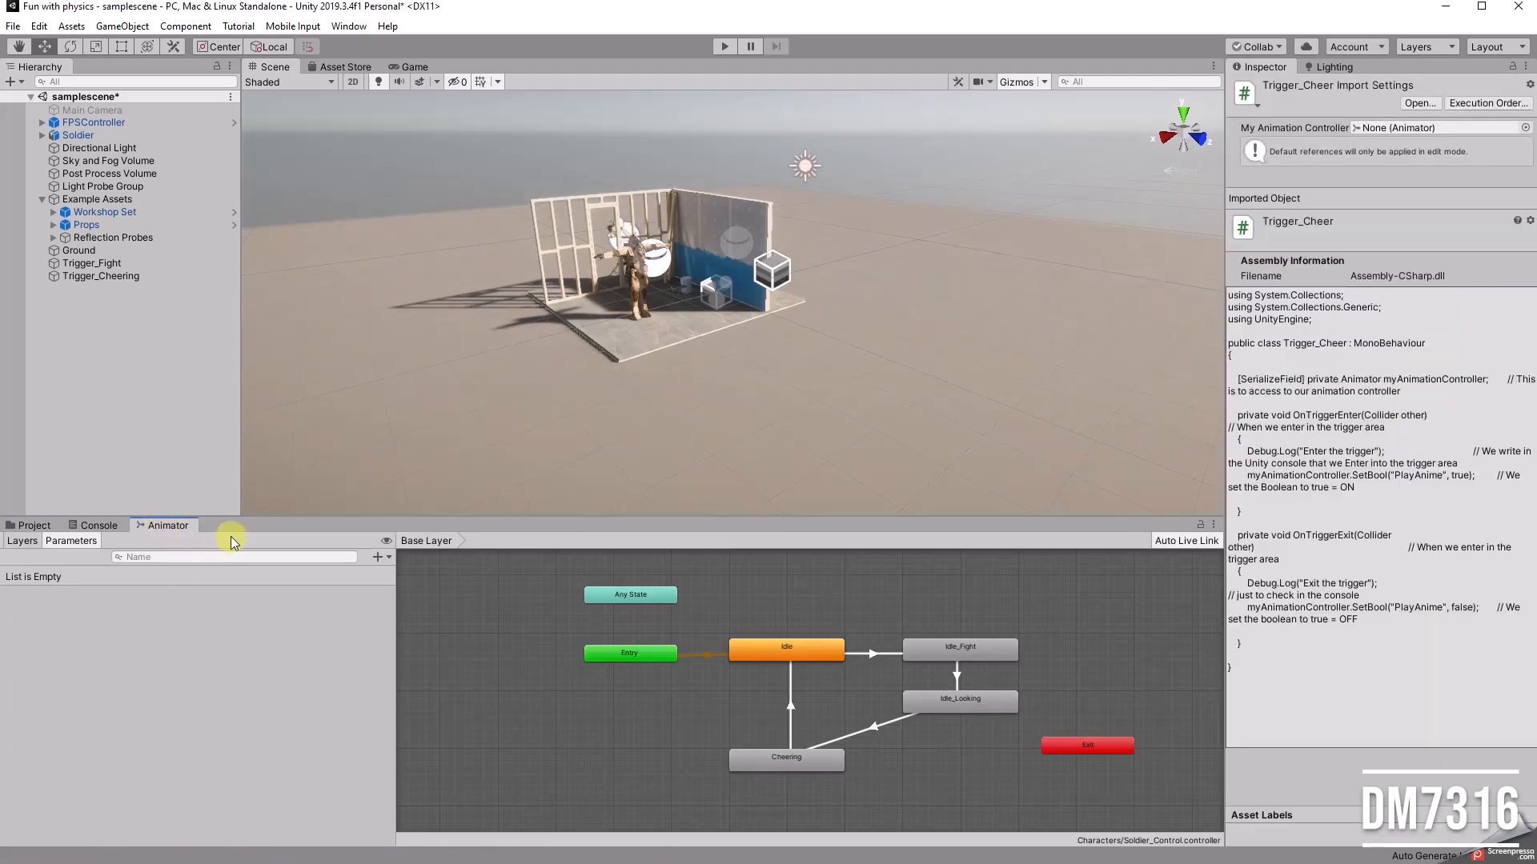
left_click_drag(264, 515, 275, 376)
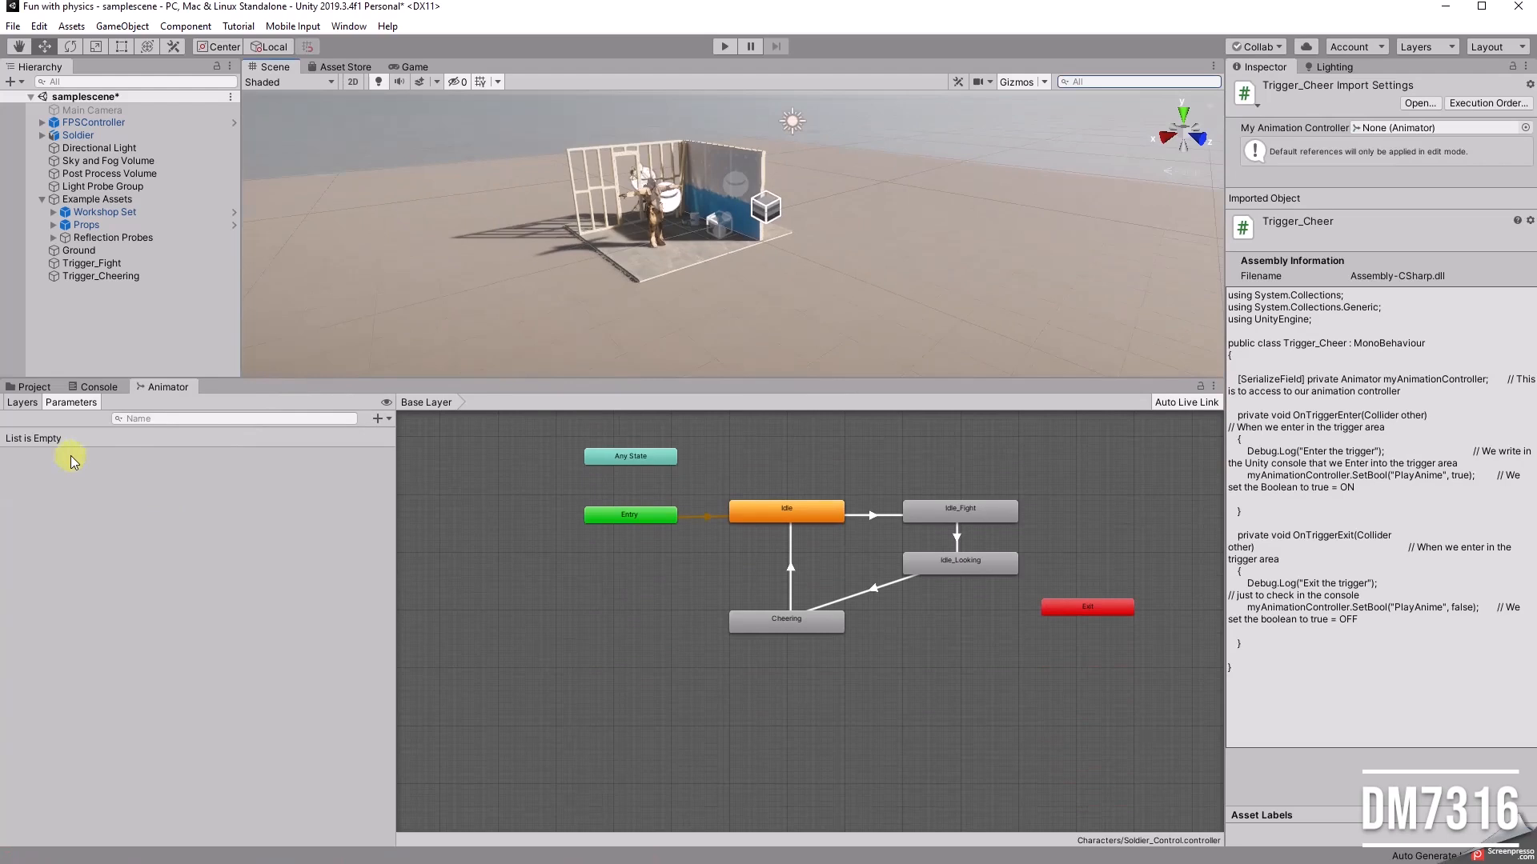
left_click(23, 403)
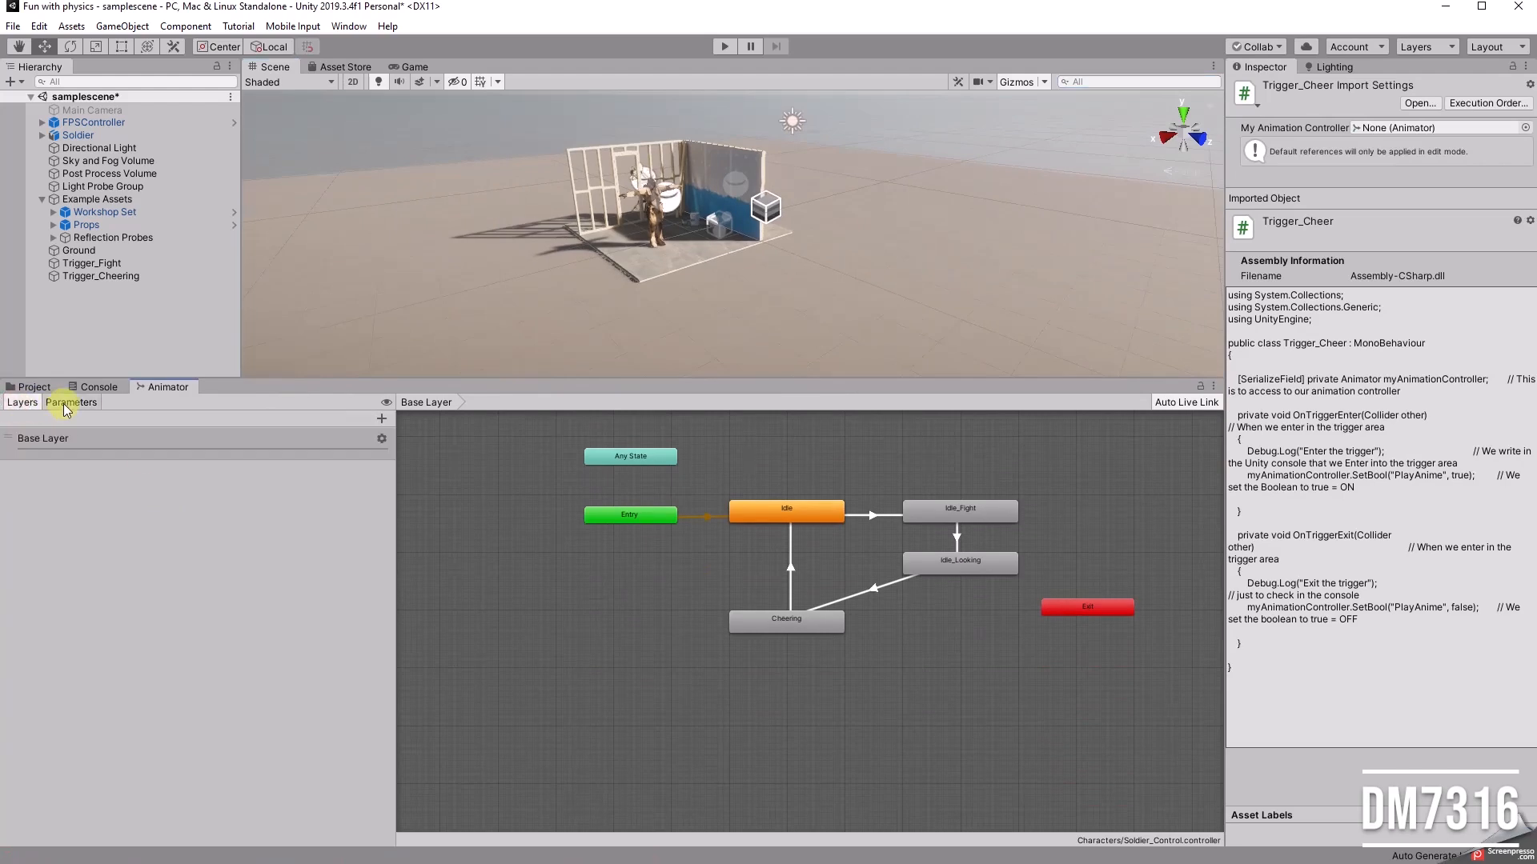
left_click(66, 406)
left_click(379, 419)
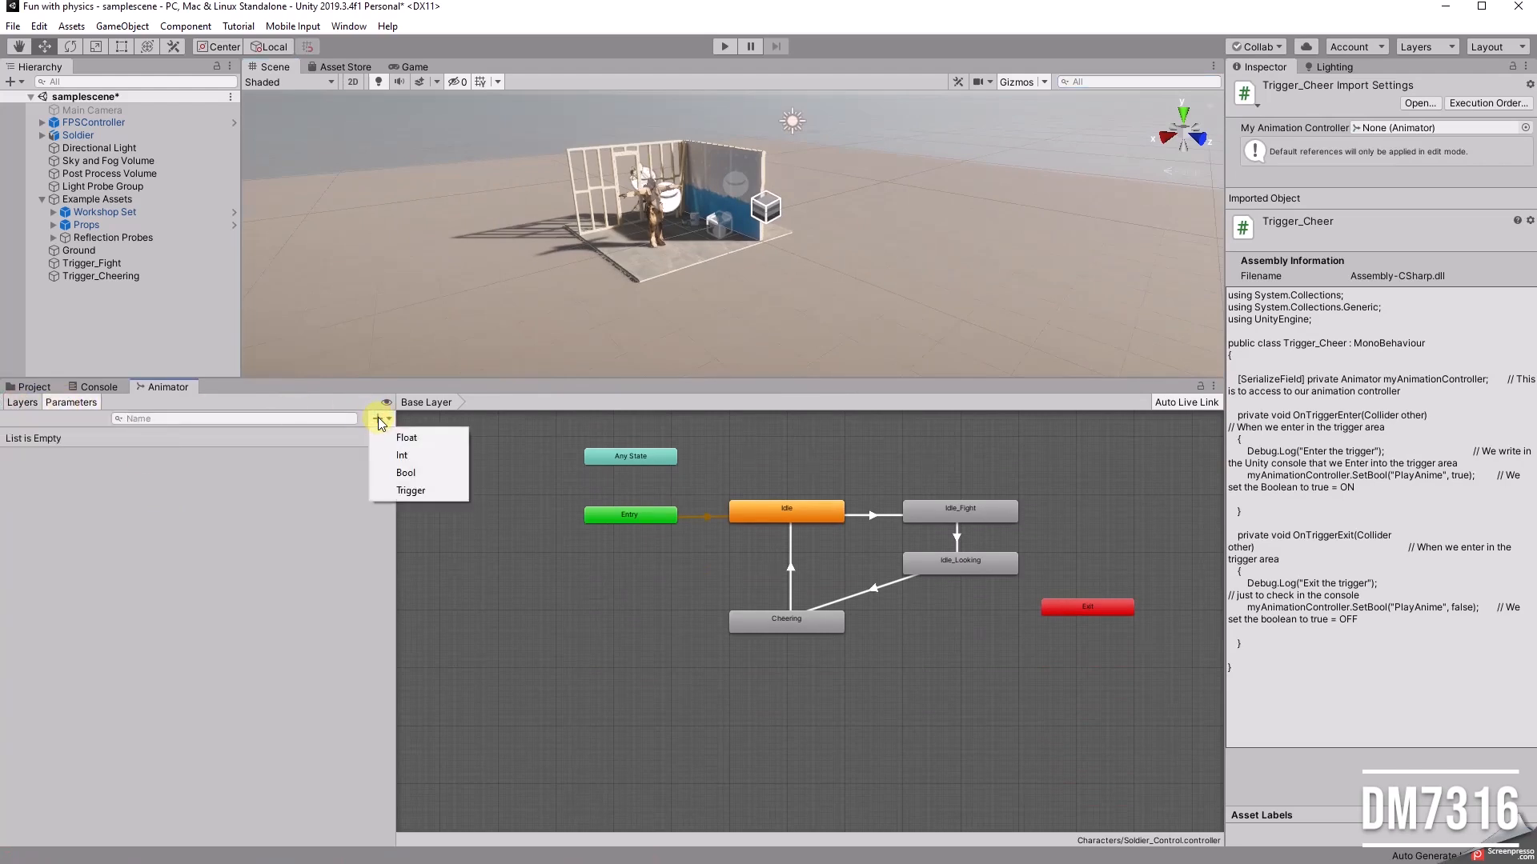
left_click(409, 472)
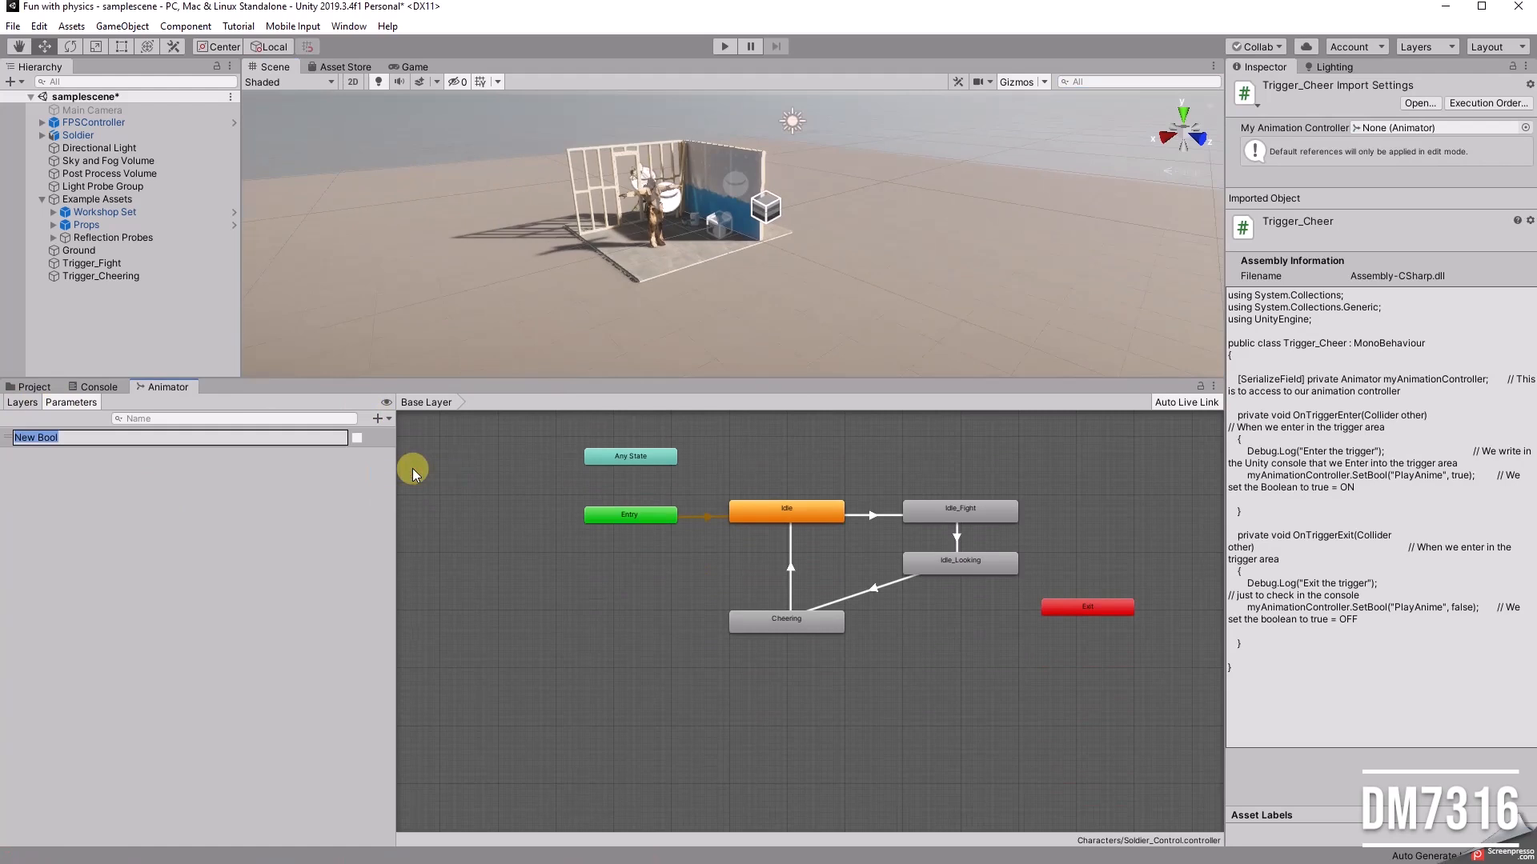
type("P")
key("Return")
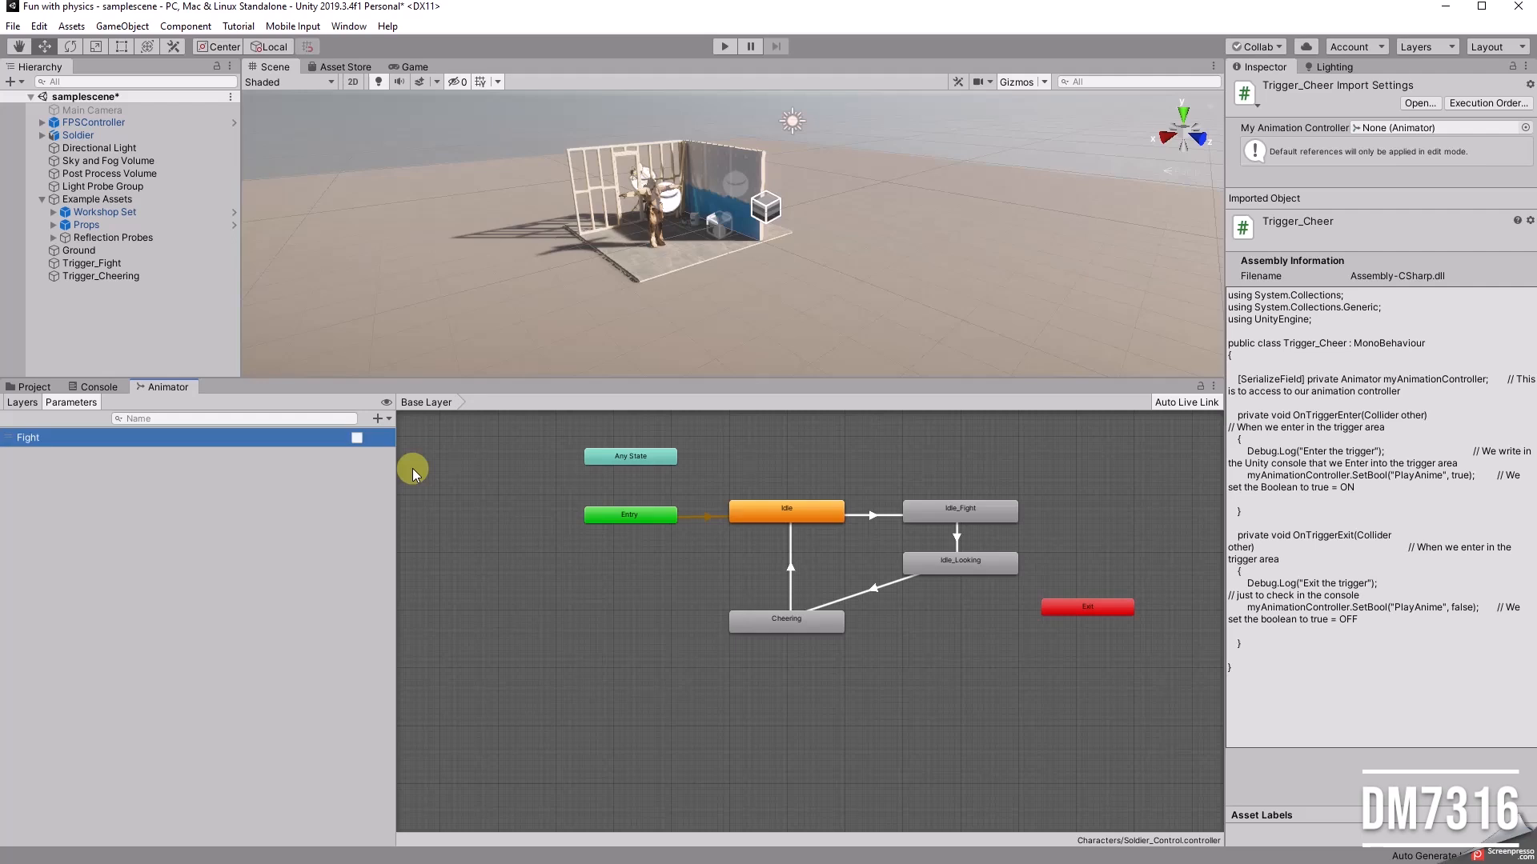
Step: Add a second Bool parameter named Cheering to the Soldier_Control animator
left_click(380, 418)
left_click(411, 474)
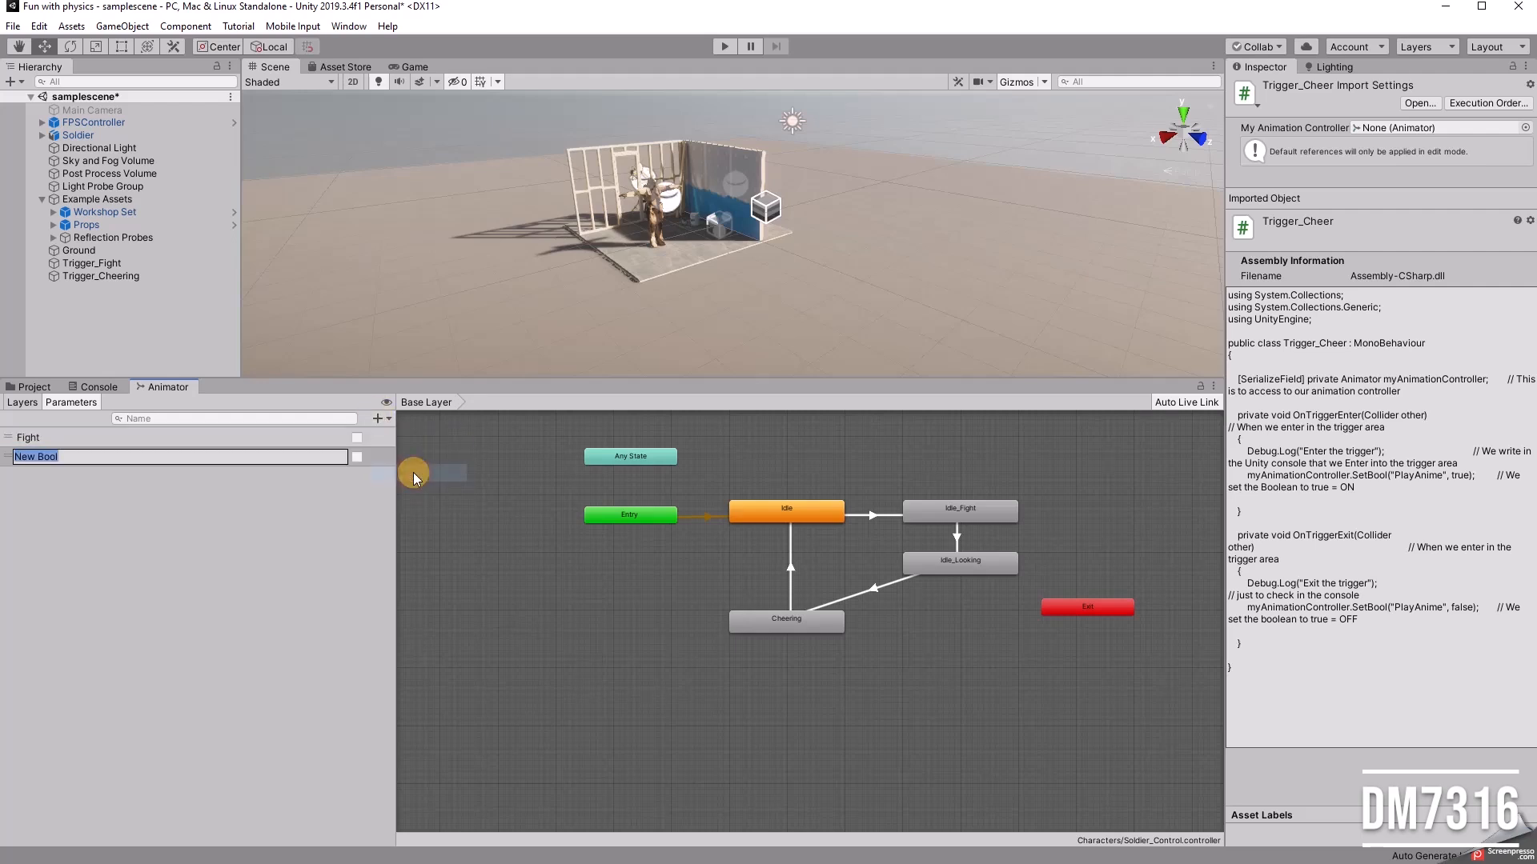
type("Cheering")
key("Return")
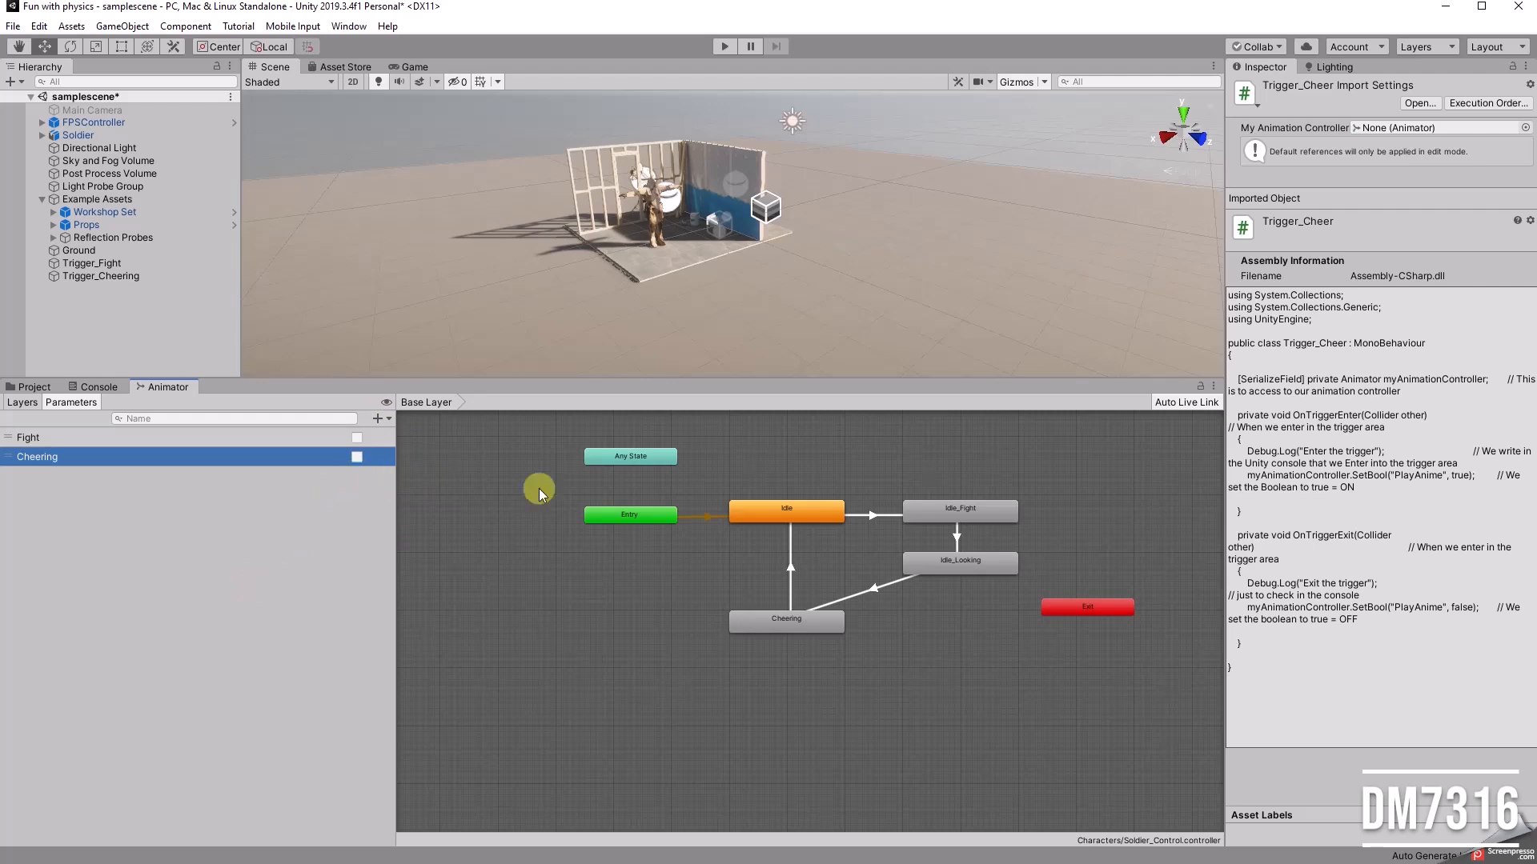
Step: Move the Idle_Fight and Idle_Looking states slightly farther from Idle, keeping them aligned in the state graph
left_click_drag(551, 434, 1184, 727)
scroll(869, 529, "up", 2)
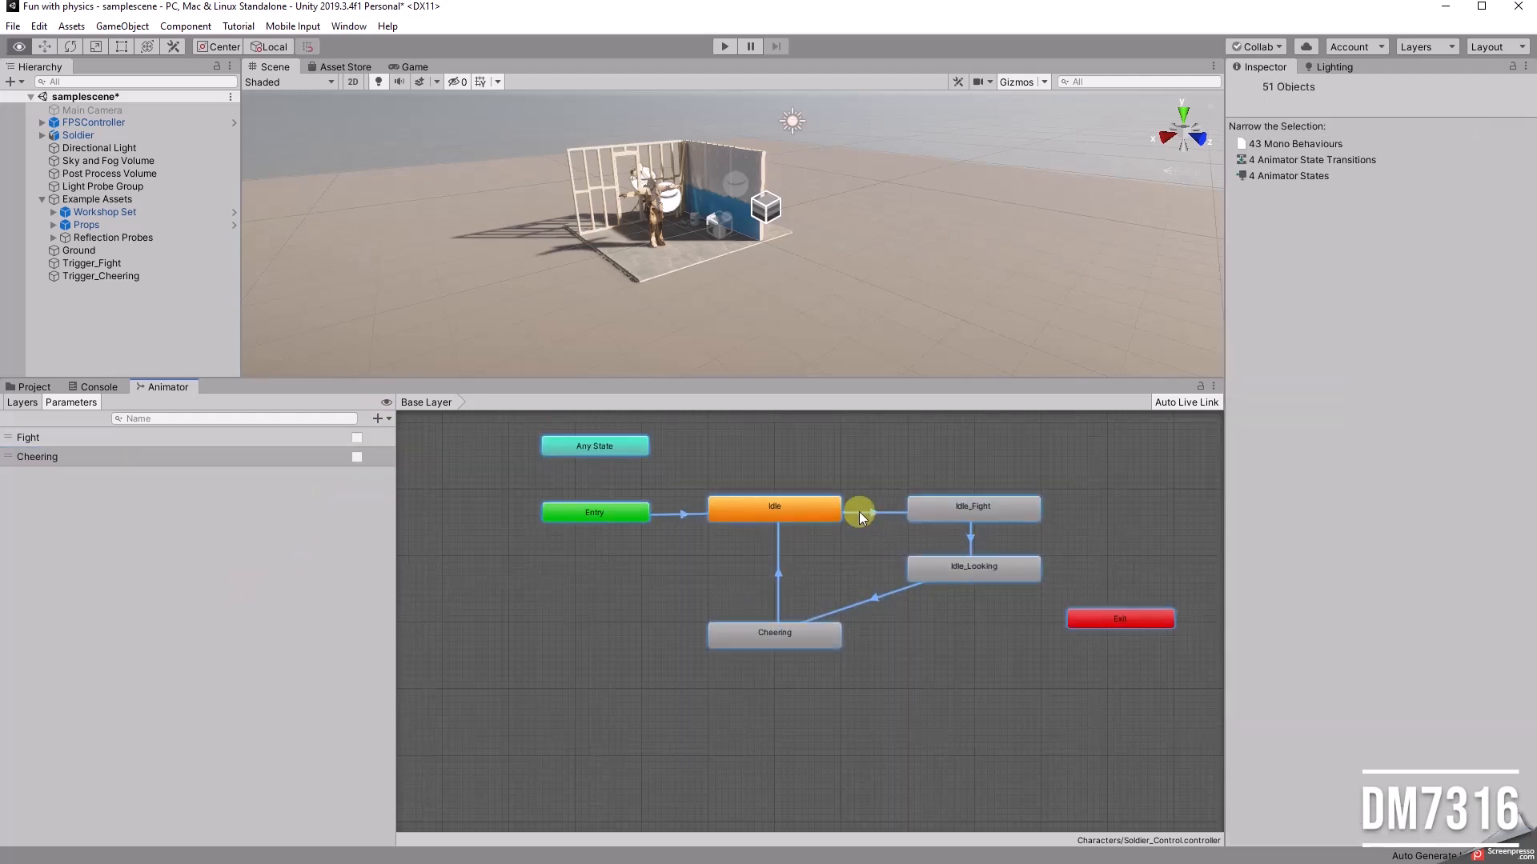
left_click_drag(853, 441, 761, 477, "alt")
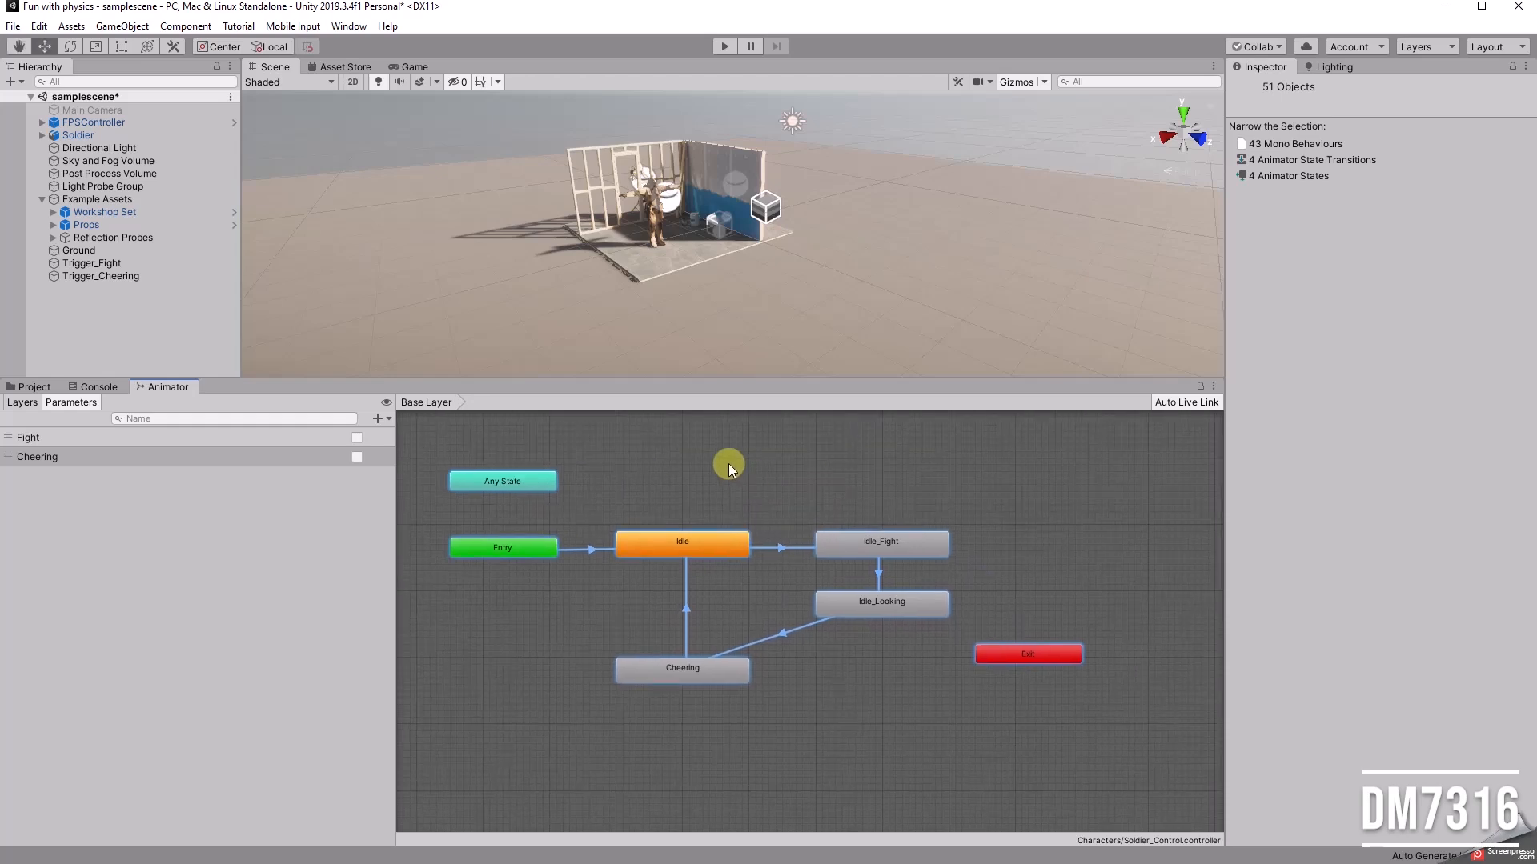
left_click(729, 465)
left_click(50, 438)
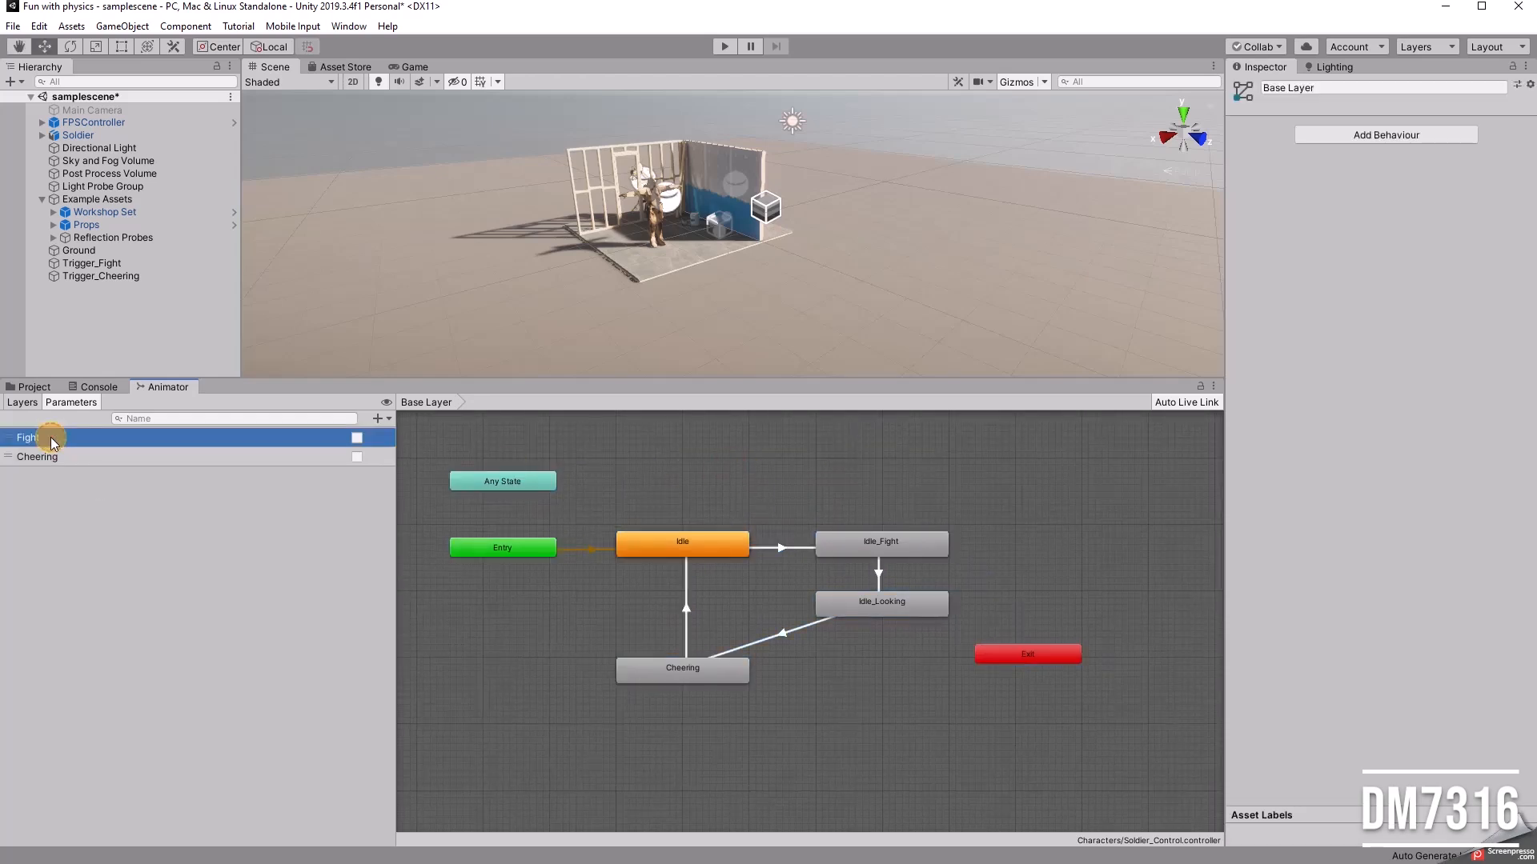
left_click_drag(859, 541, 879, 542)
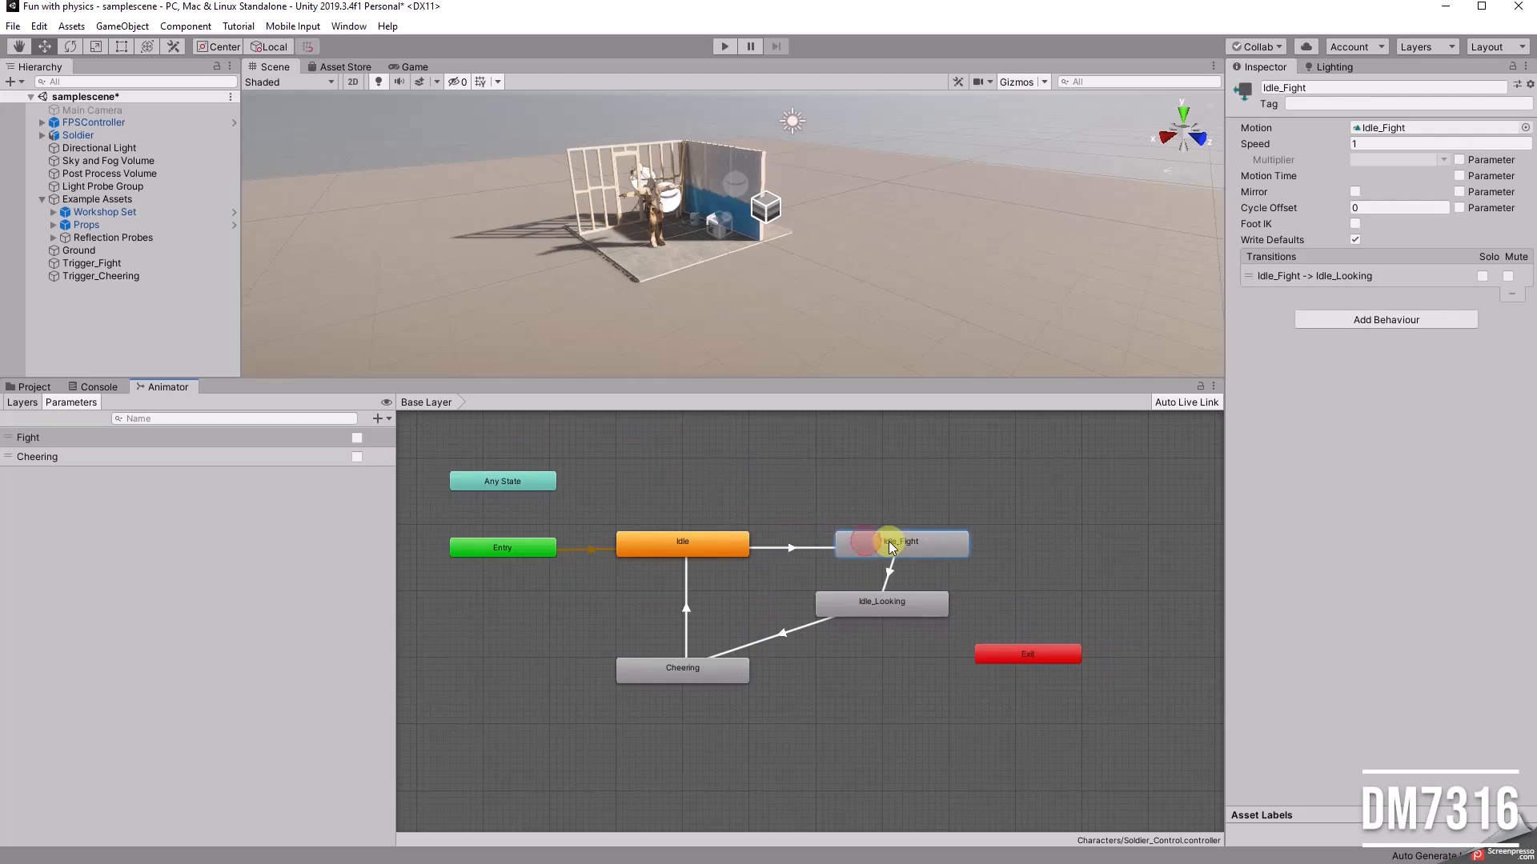
left_click_drag(881, 610, 900, 608)
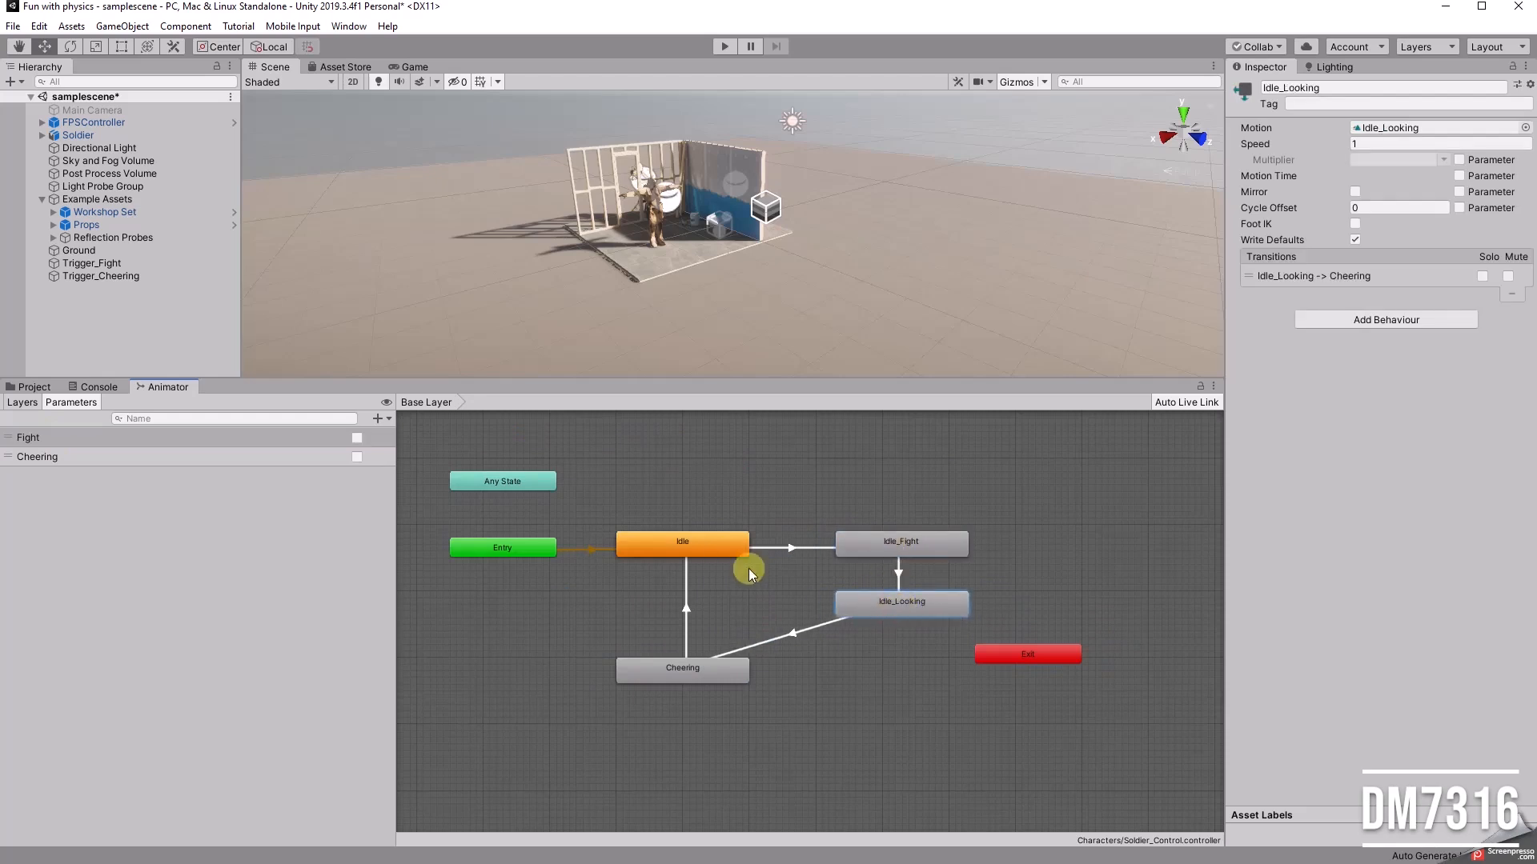
Step: Add the condition Fight = true to the transition from Idle to Idle_Fight
scroll(781, 569, "up", 3, "alt")
left_click(880, 535)
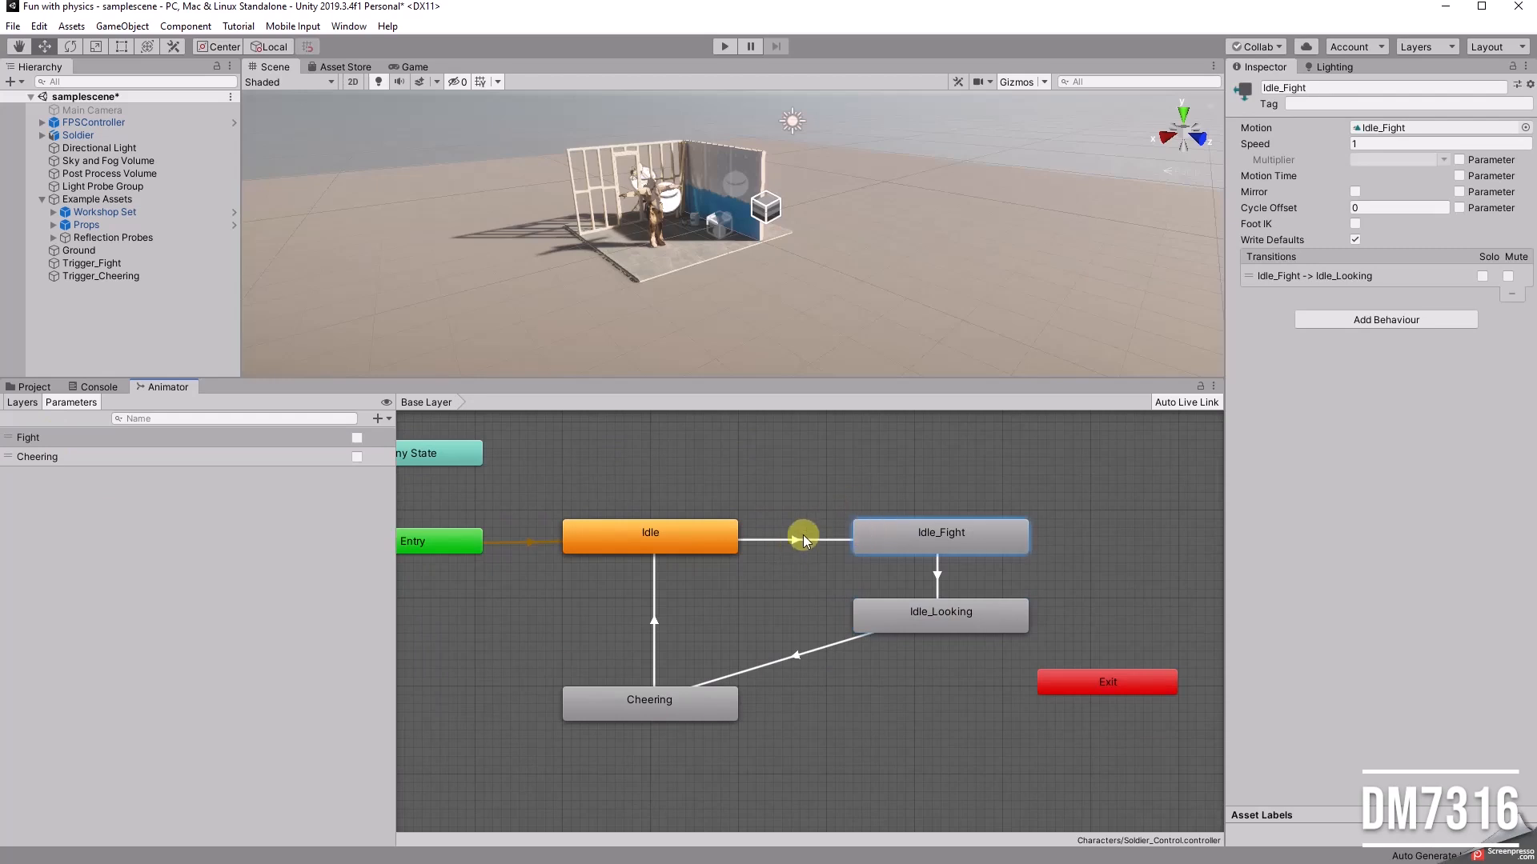
left_click(791, 541)
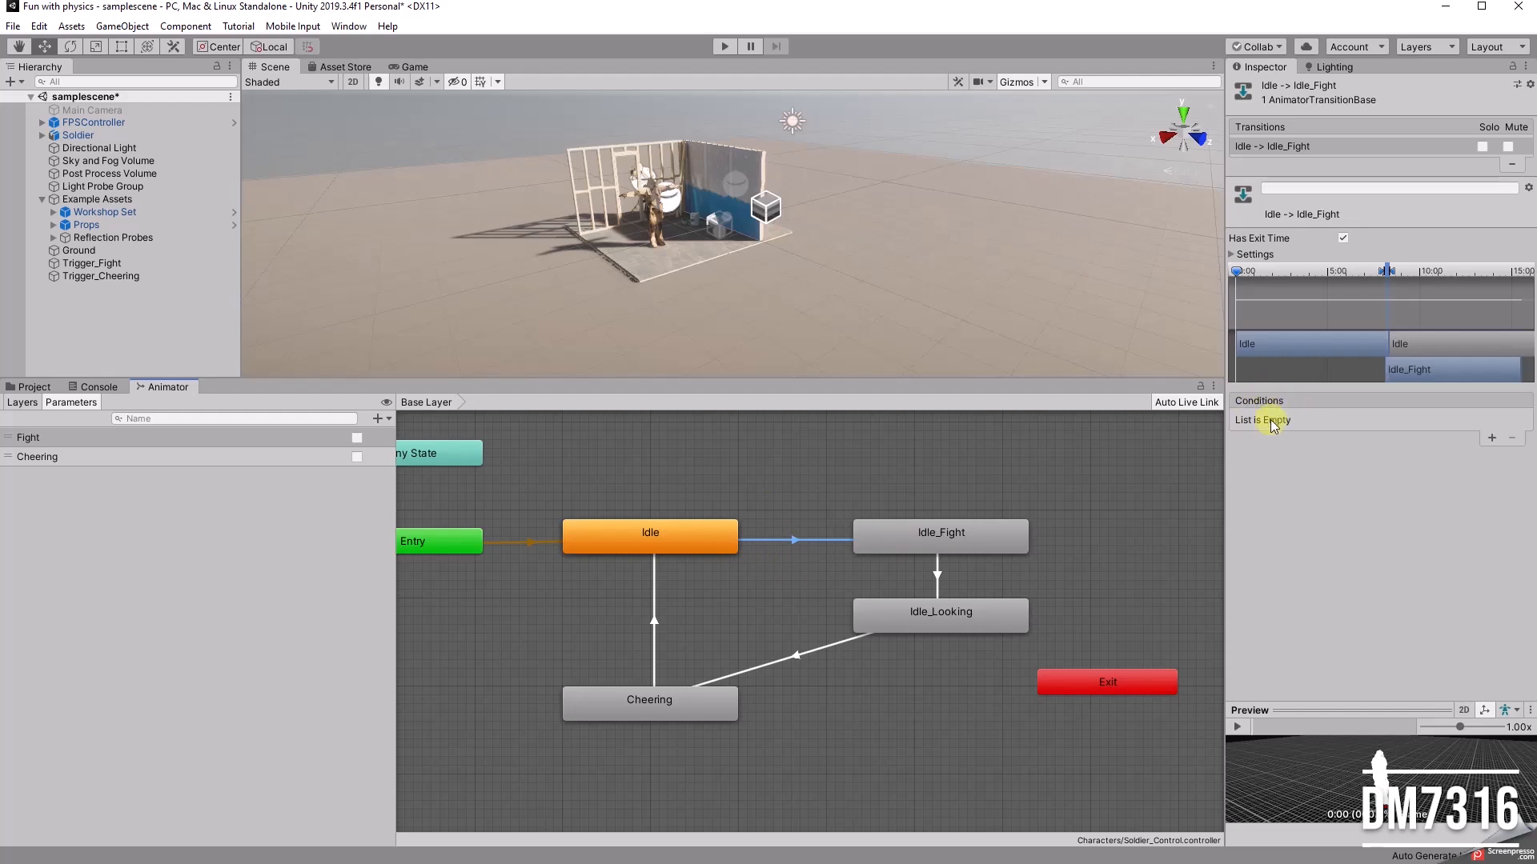
left_click(1491, 438)
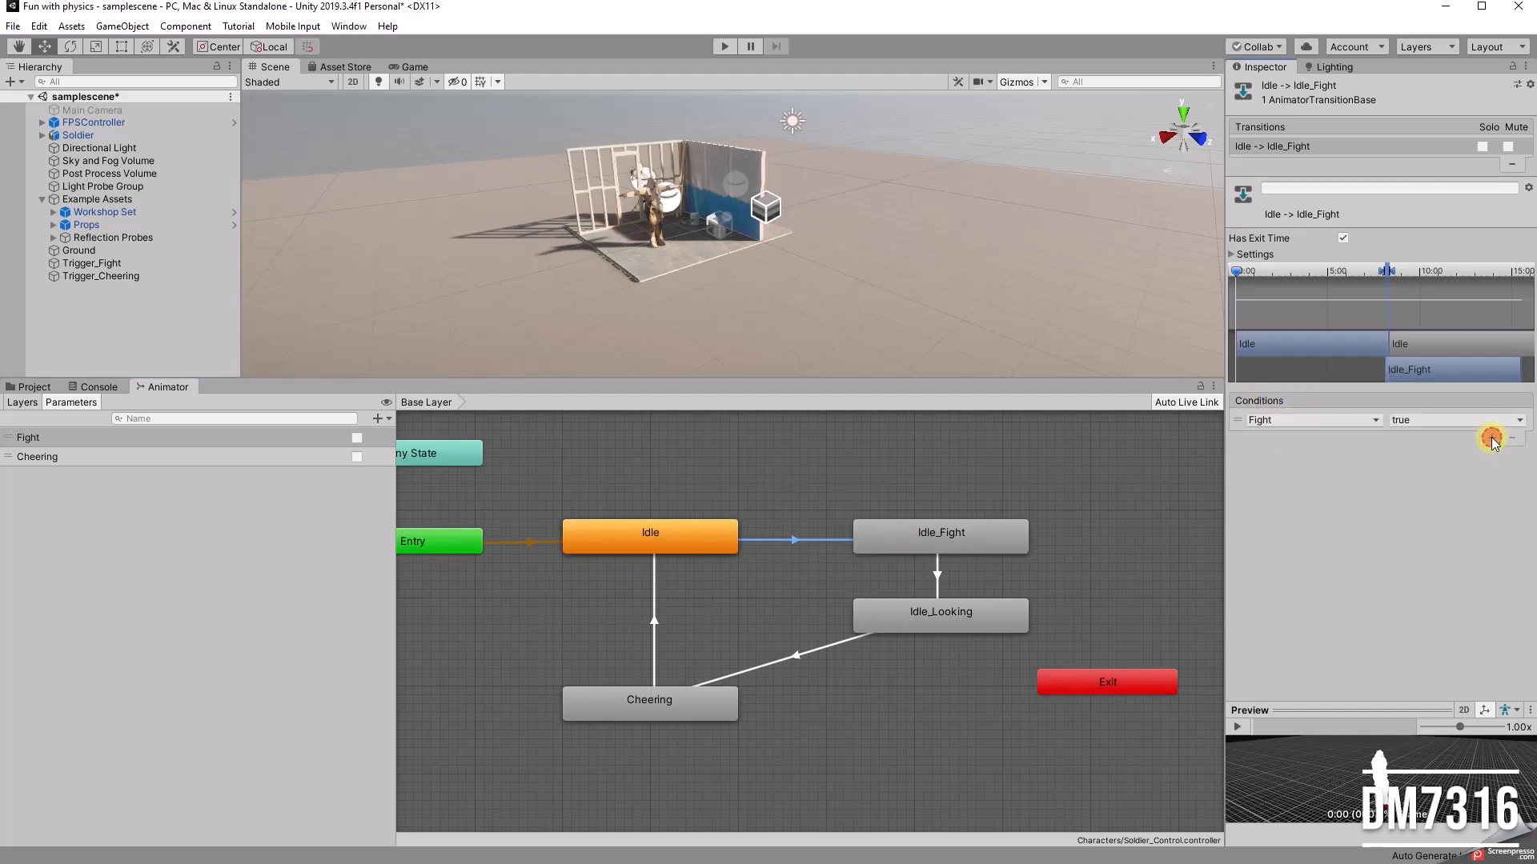
Step: Play the scene, walk the player around to the soldier to watch its animation state, and release the cursor
left_click(722, 47)
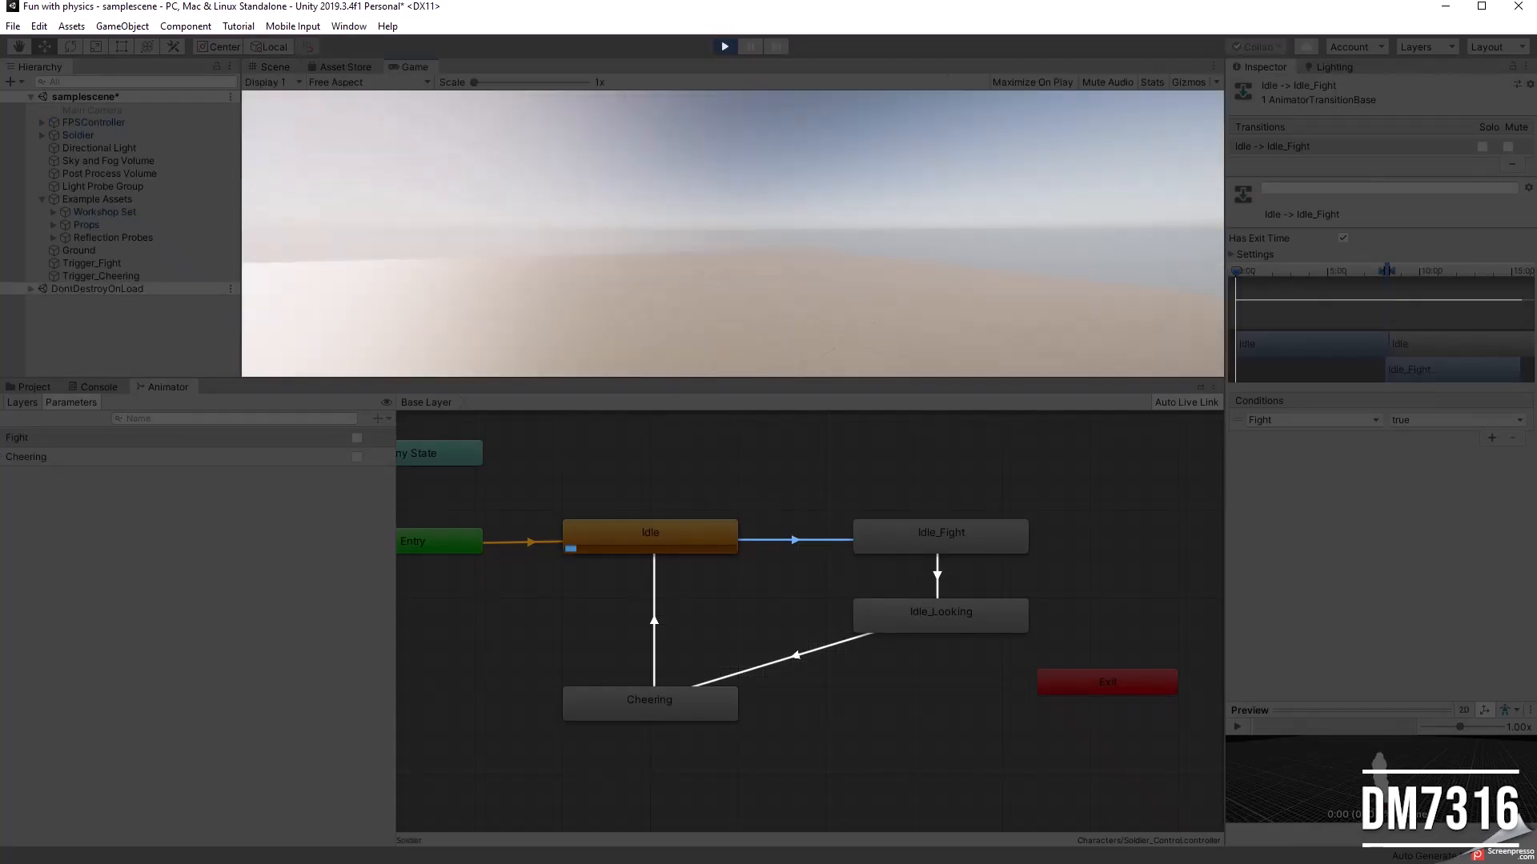
key("w")
key("d")
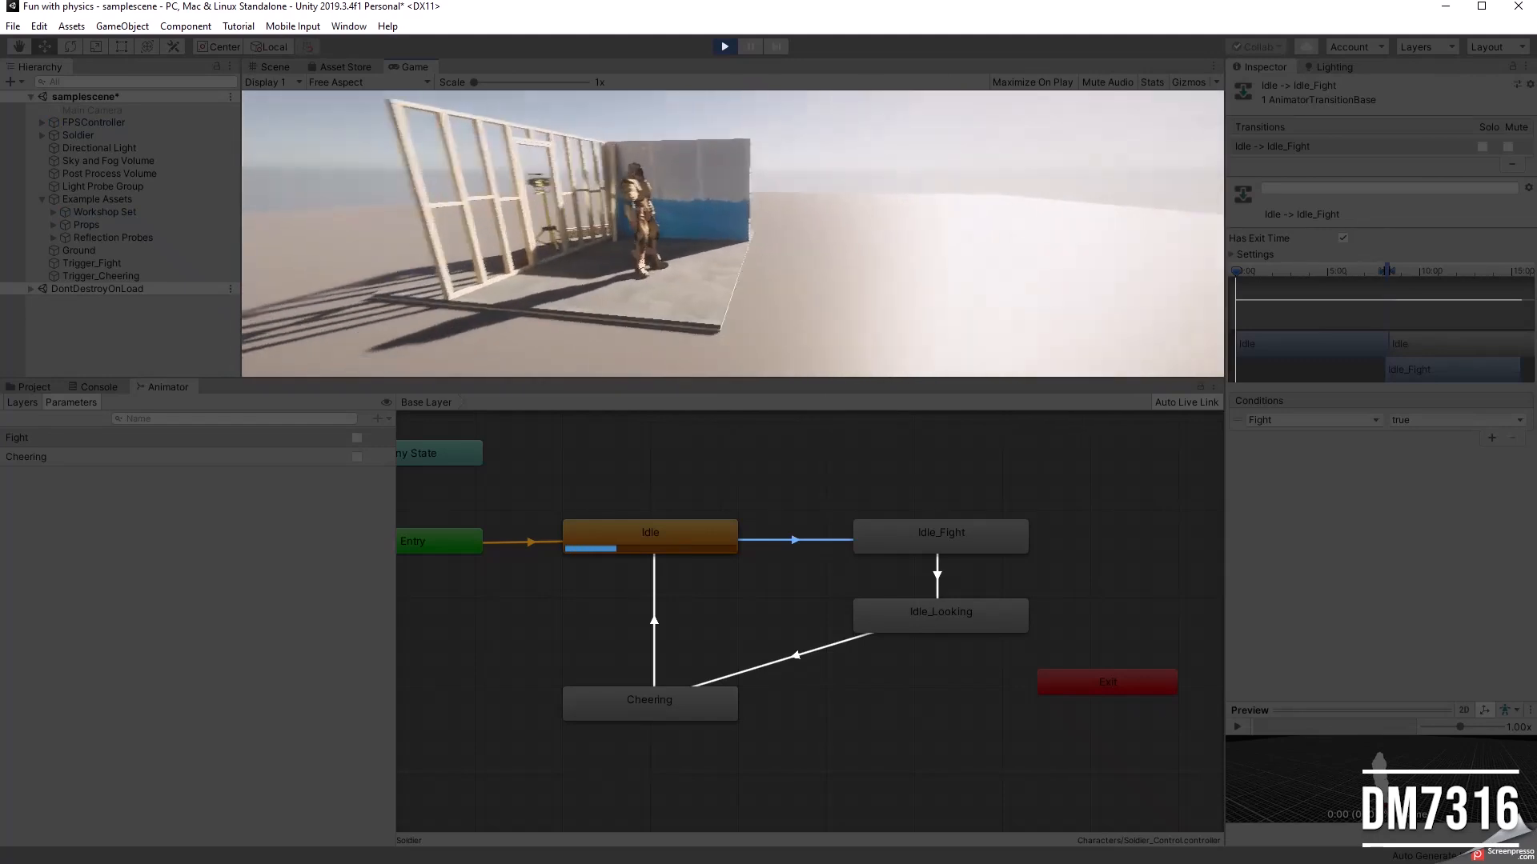
key("w")
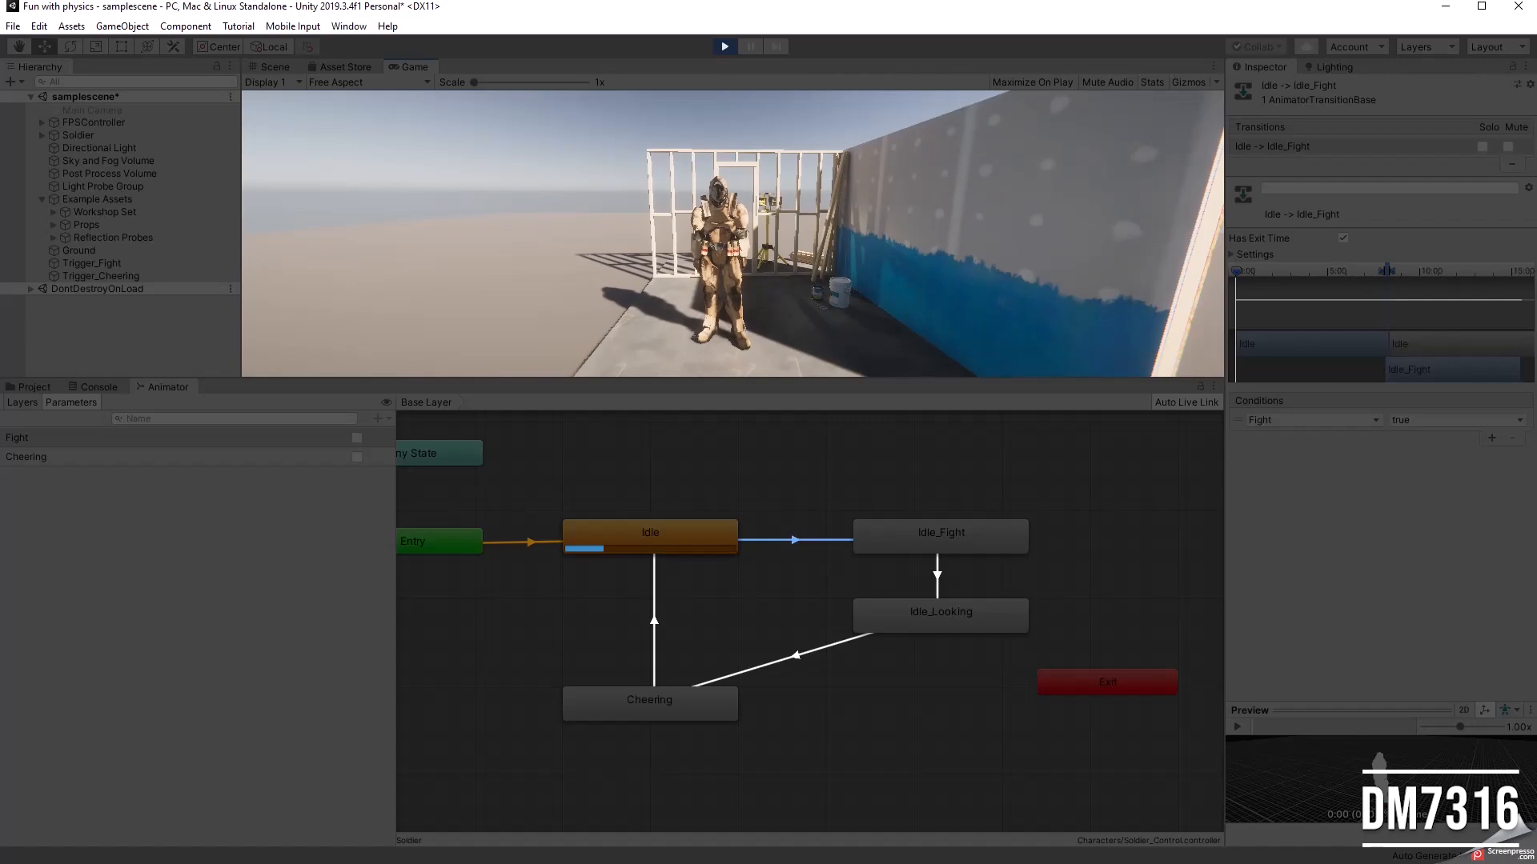
key("Escape")
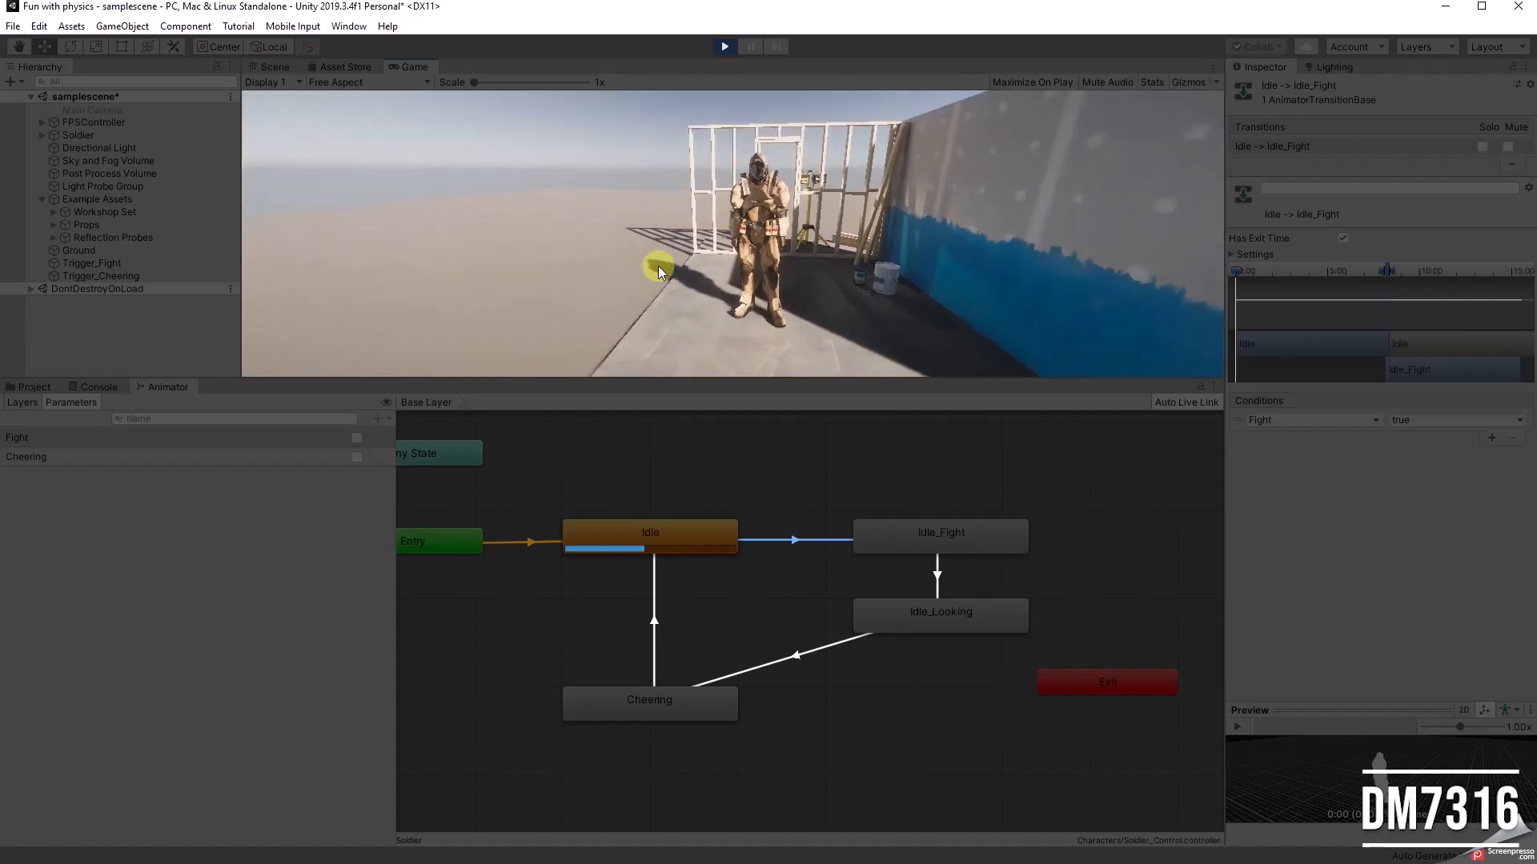
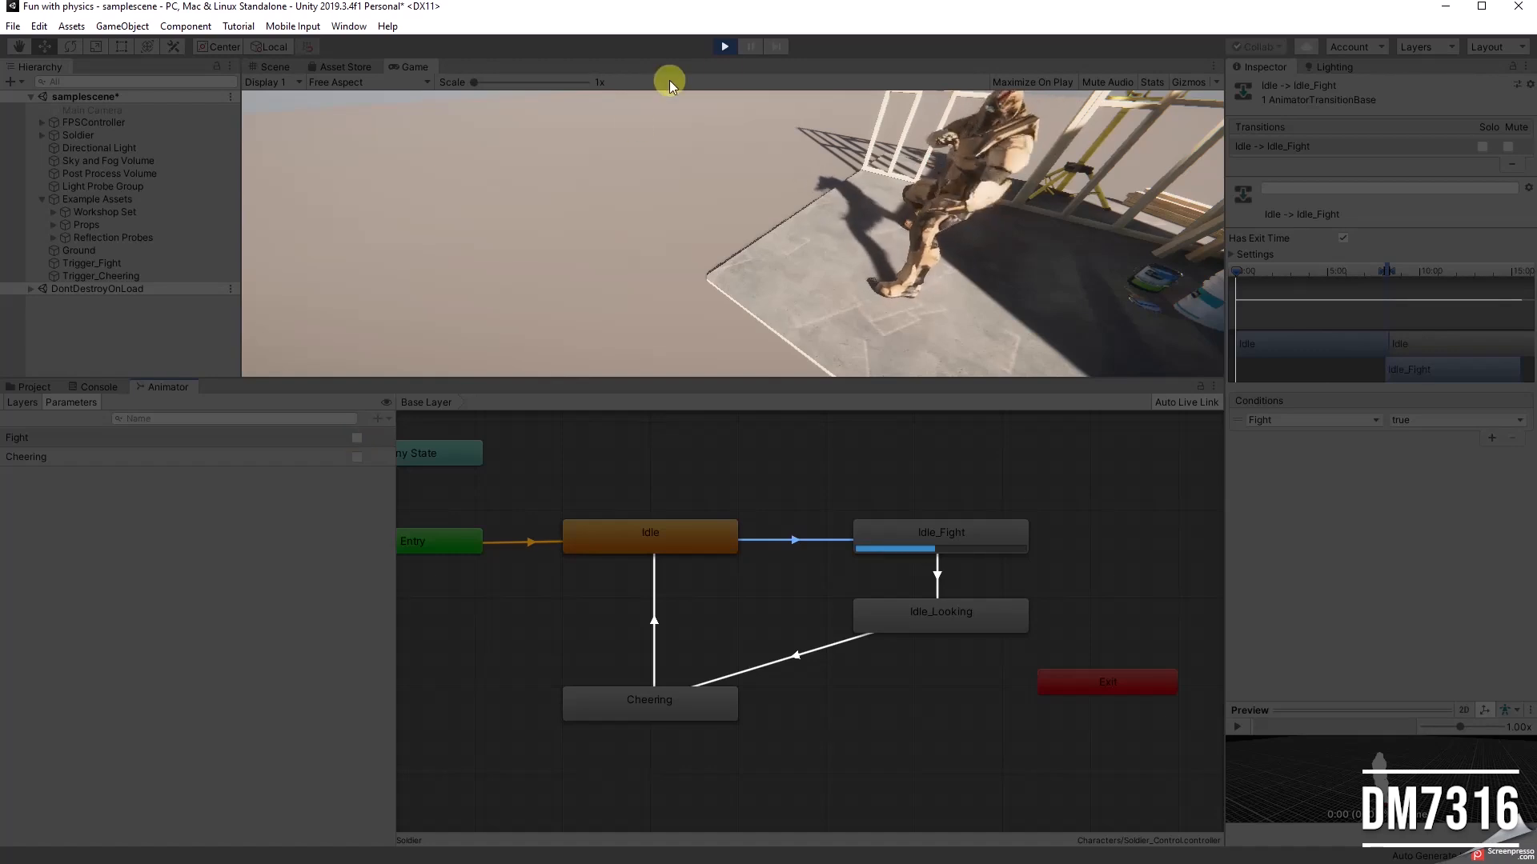
Step: Stop the running scene and attach the Trigger_Fight script to the Trigger_Fight object
left_click(726, 46)
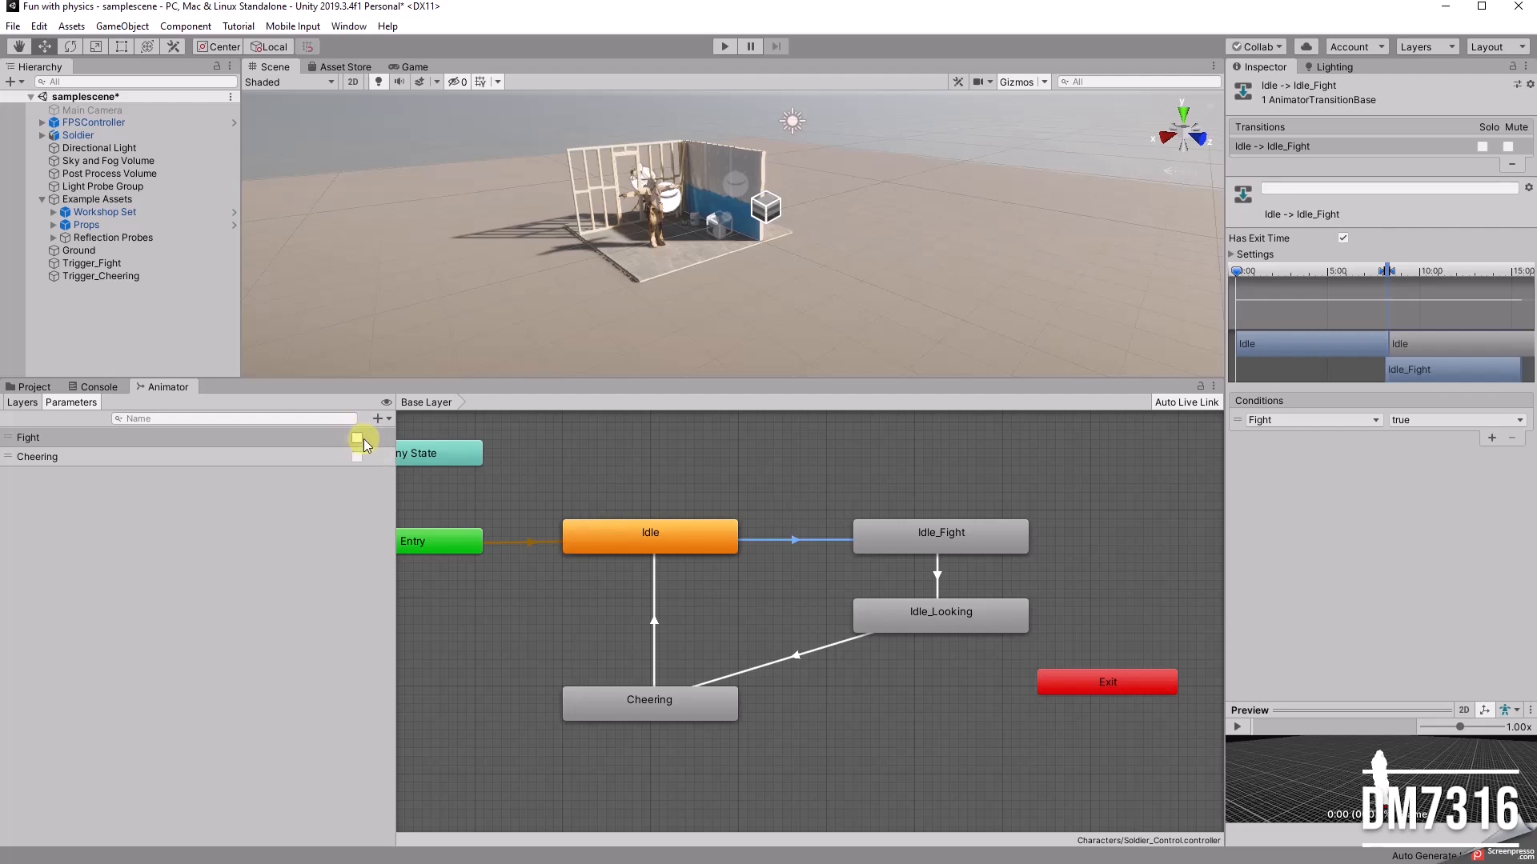
left_click_drag(396, 483, 318, 485)
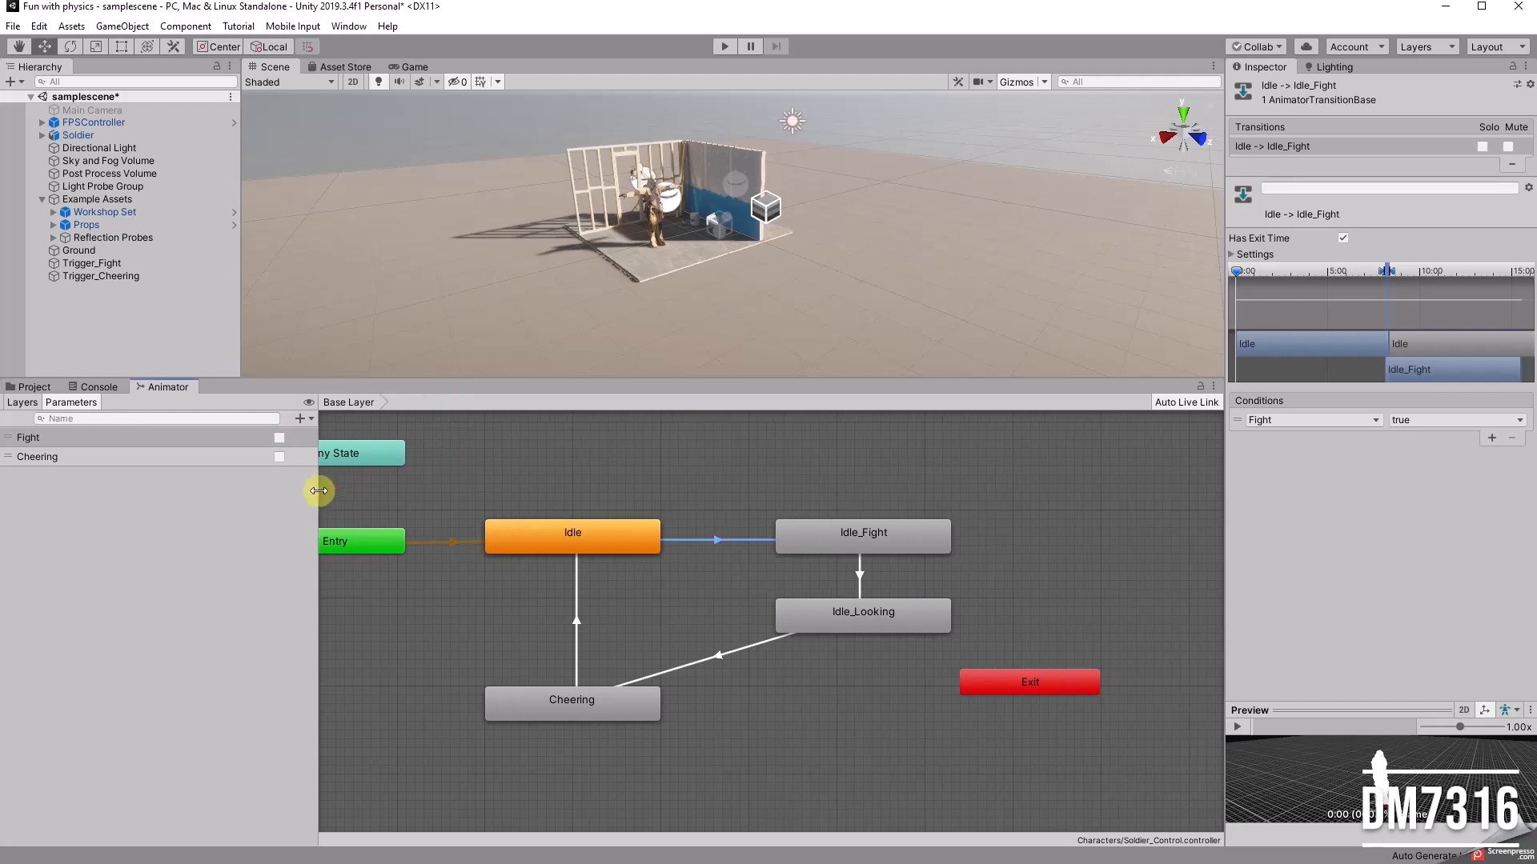
left_click(95, 264)
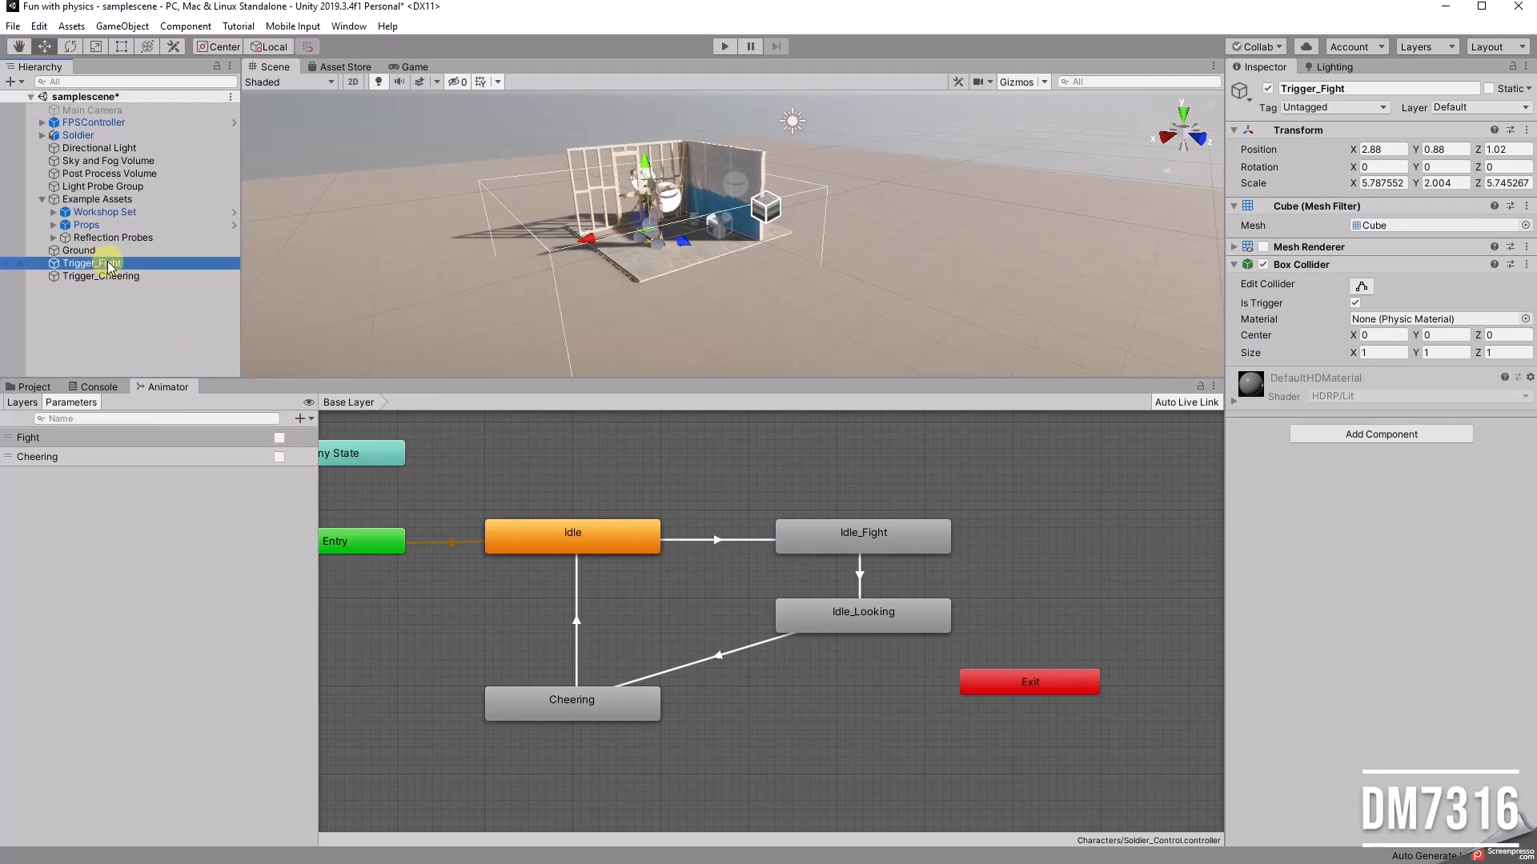
left_click(32, 386)
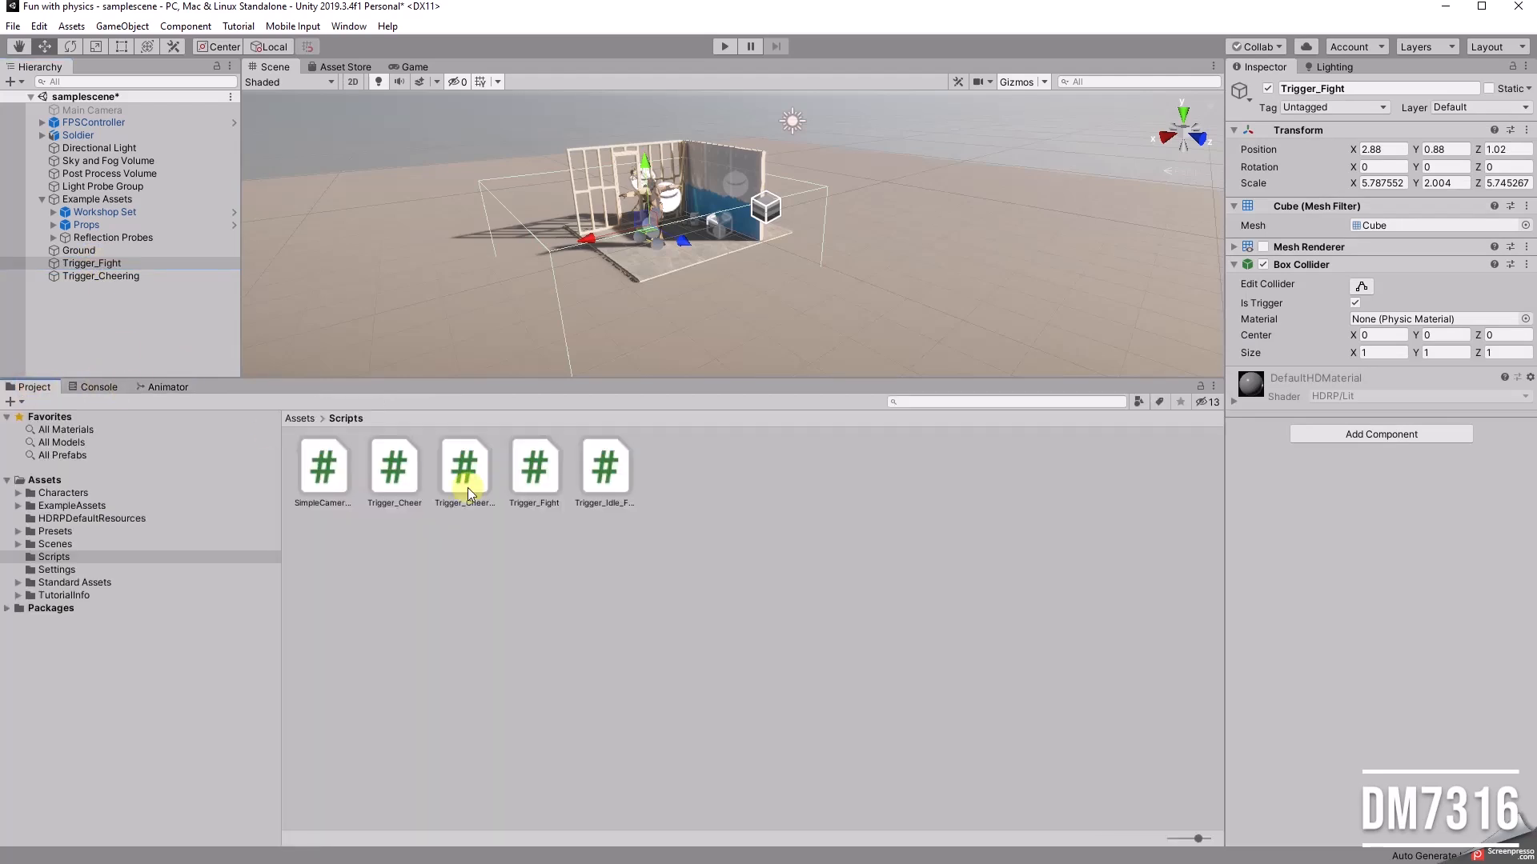
left_click(535, 468)
left_click(80, 263)
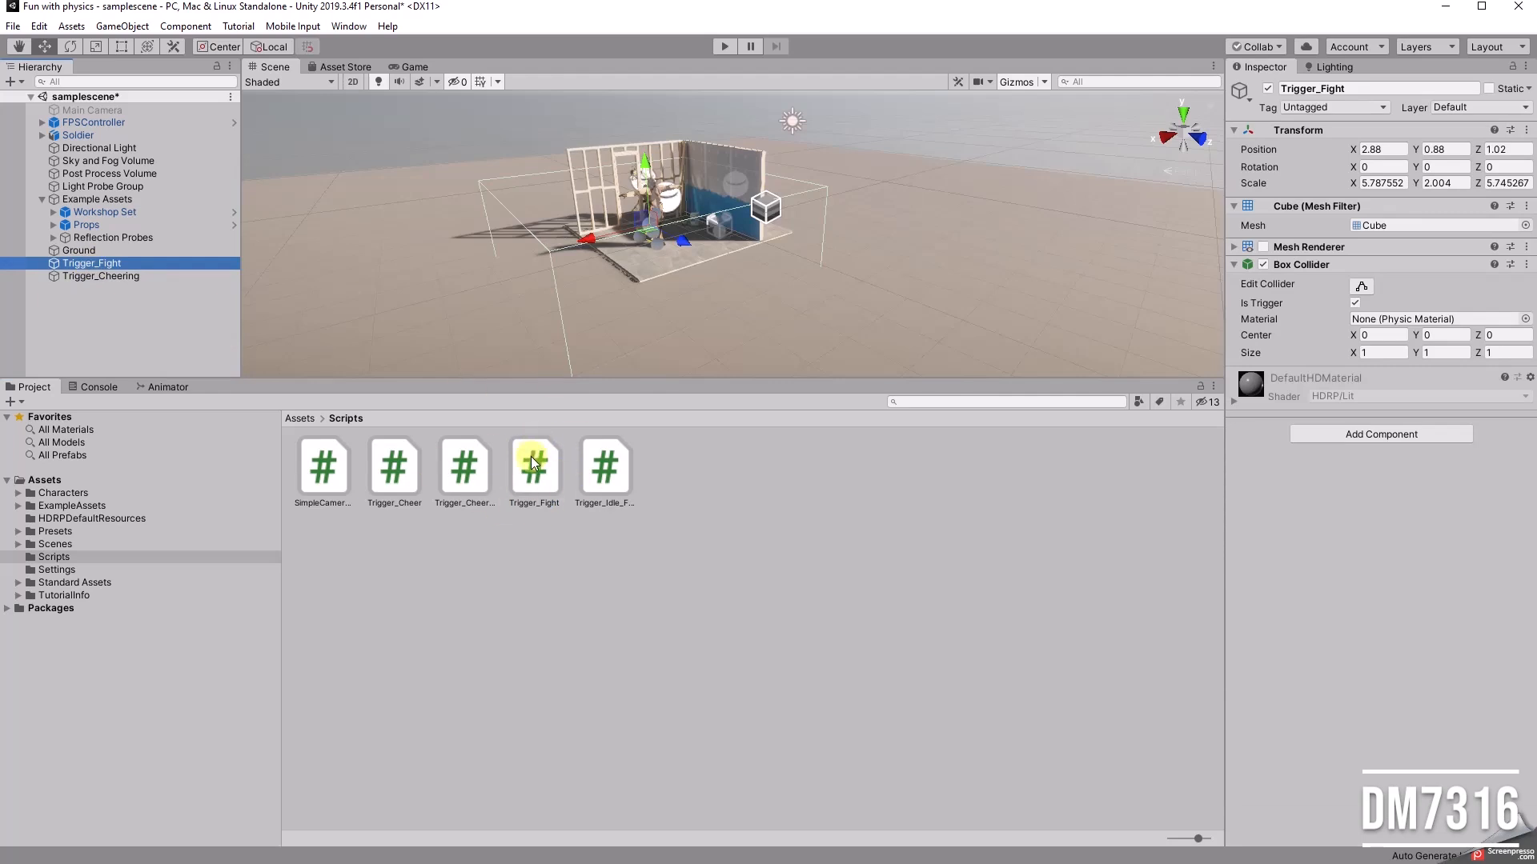
left_click_drag(541, 478, 1365, 563)
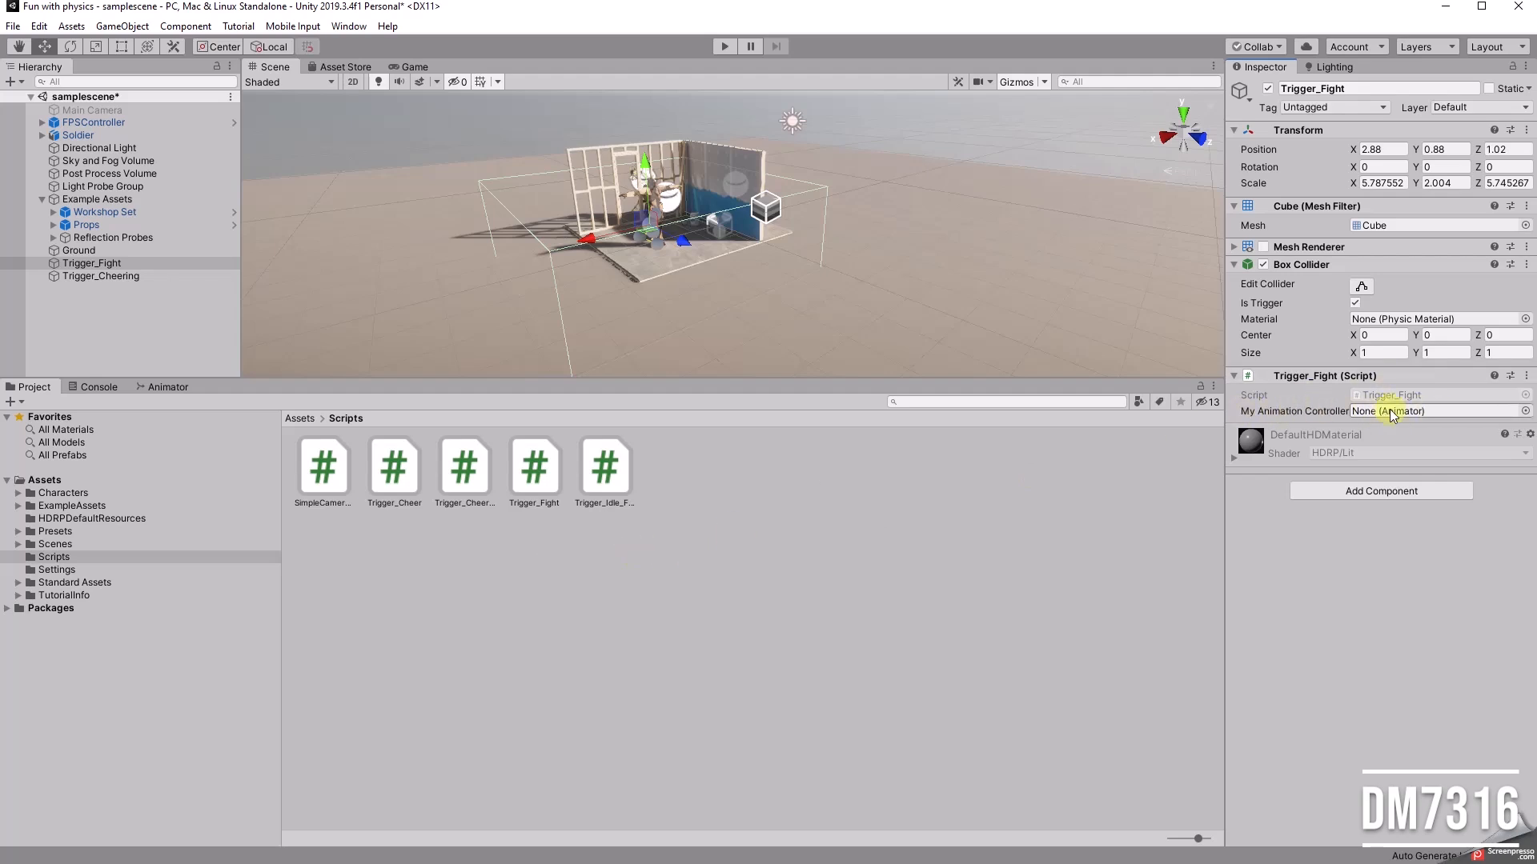
Step: Assign the Soldier animator as the My Animation Controller of the Trigger_Fight script component
left_click(1524, 411)
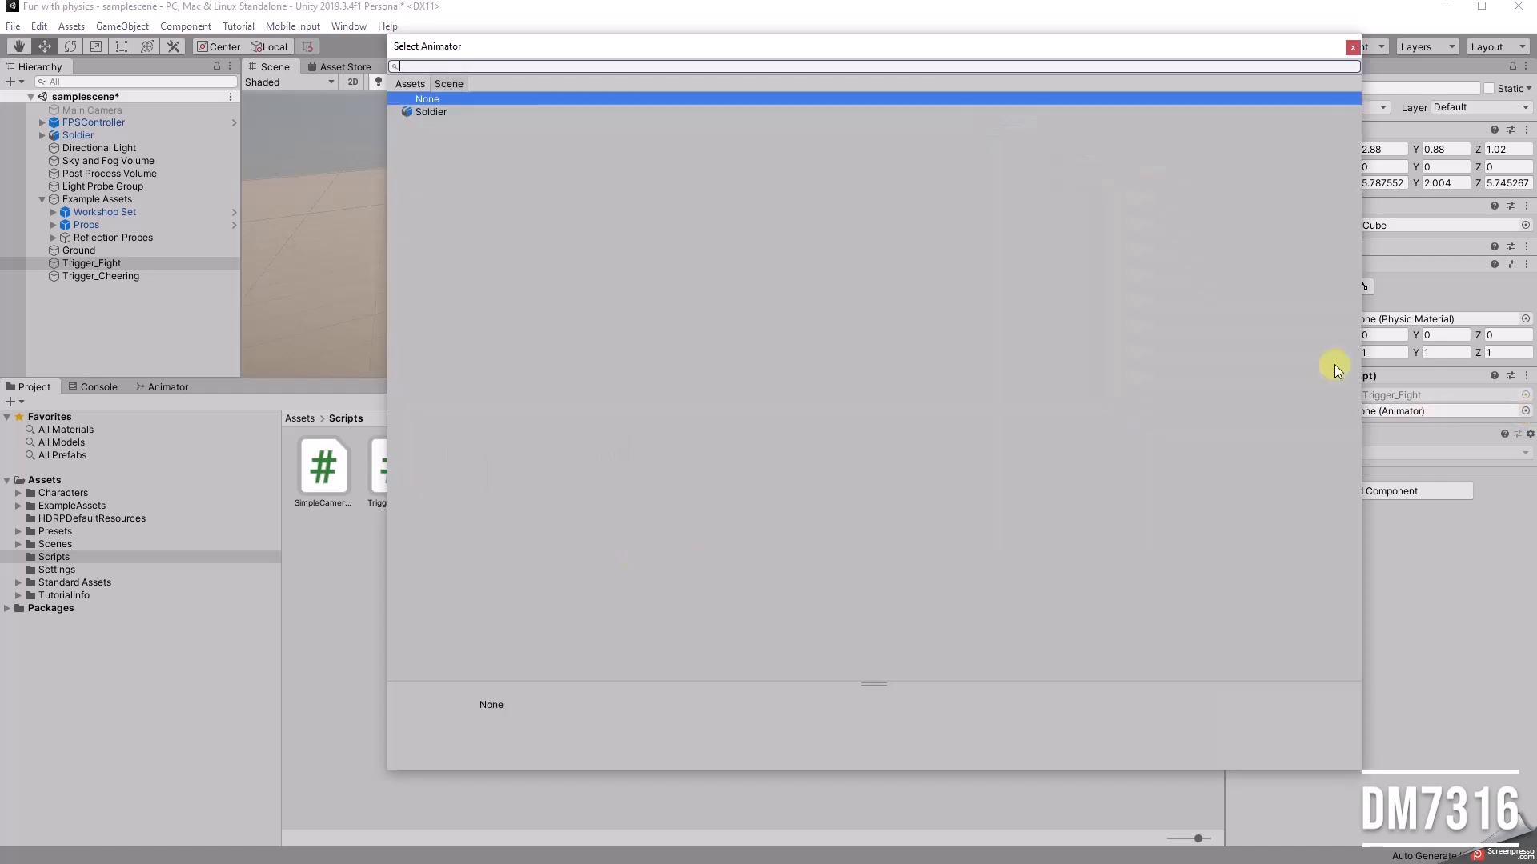
left_click(448, 111)
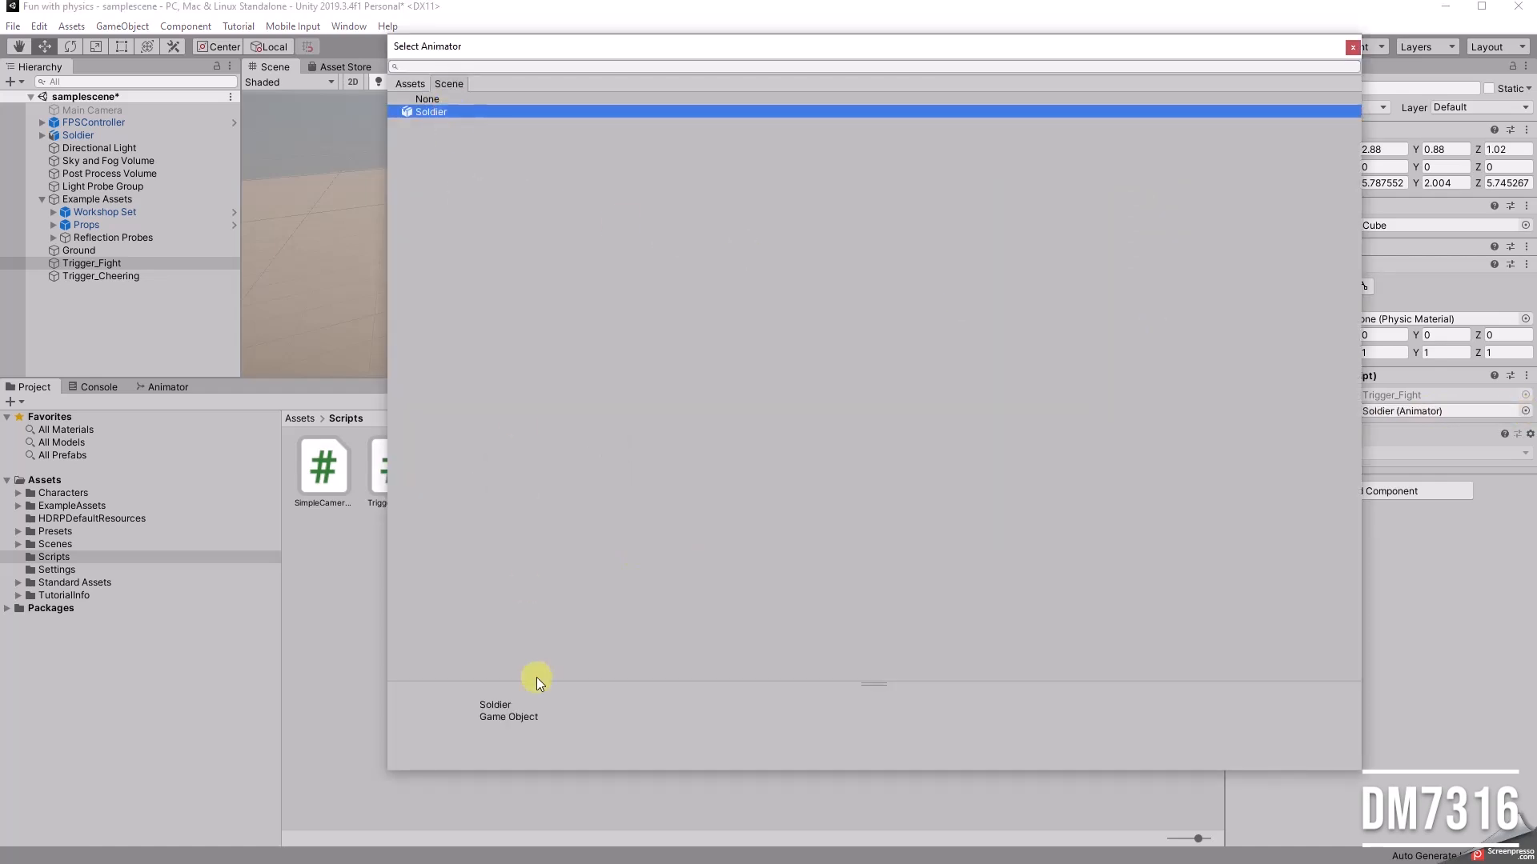
left_click(1352, 46)
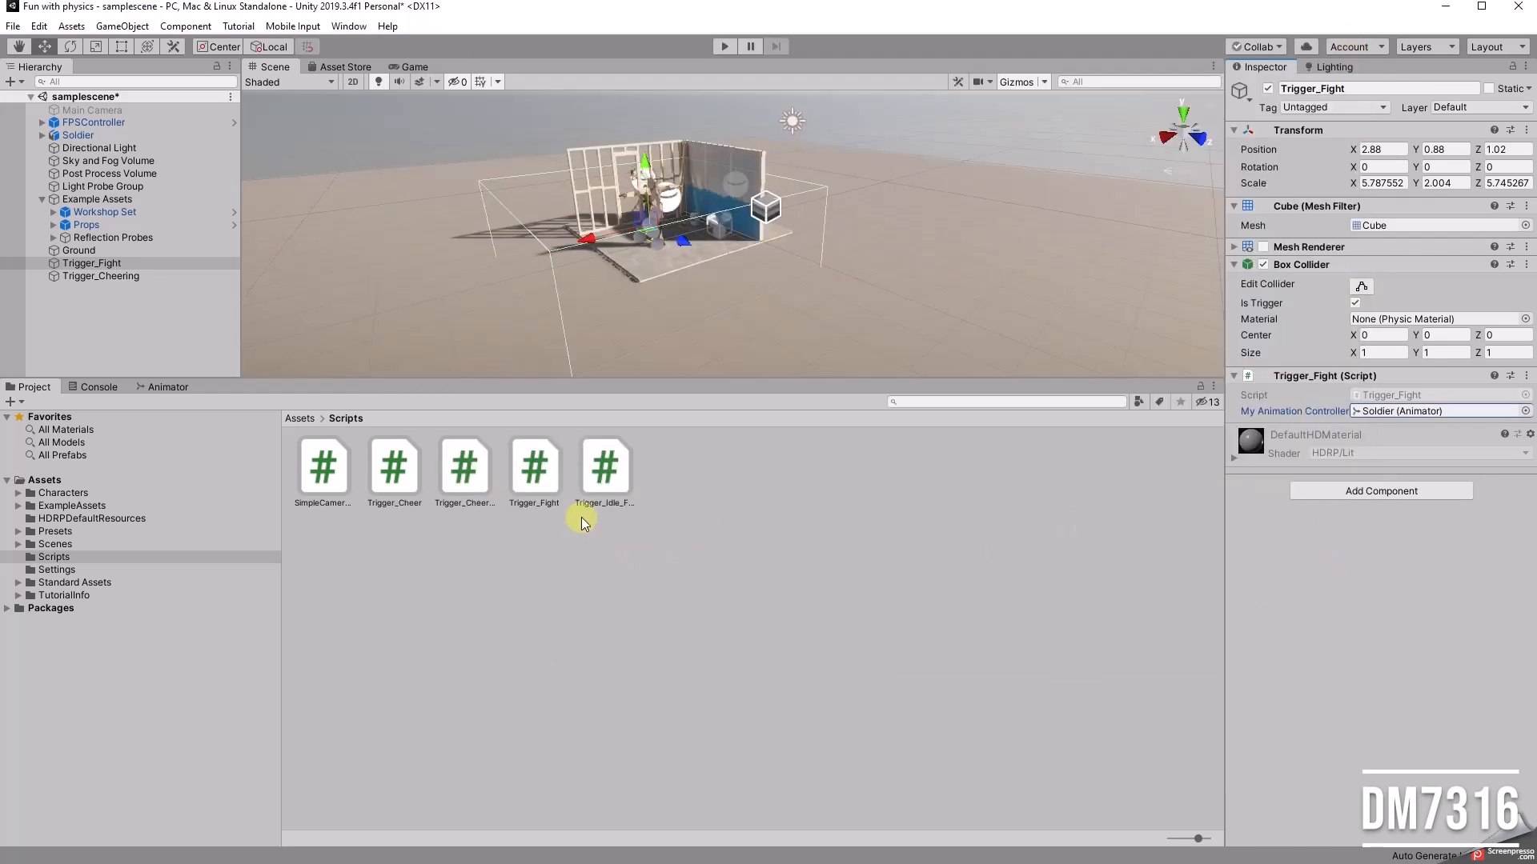
Step: In Visual Studio, change the SetBool parameter name to "Fight" in both OnTriggerEnter and OnTriggerExit of Trigger_Fight.cs, save, and return to Unity
left_click(528, 465)
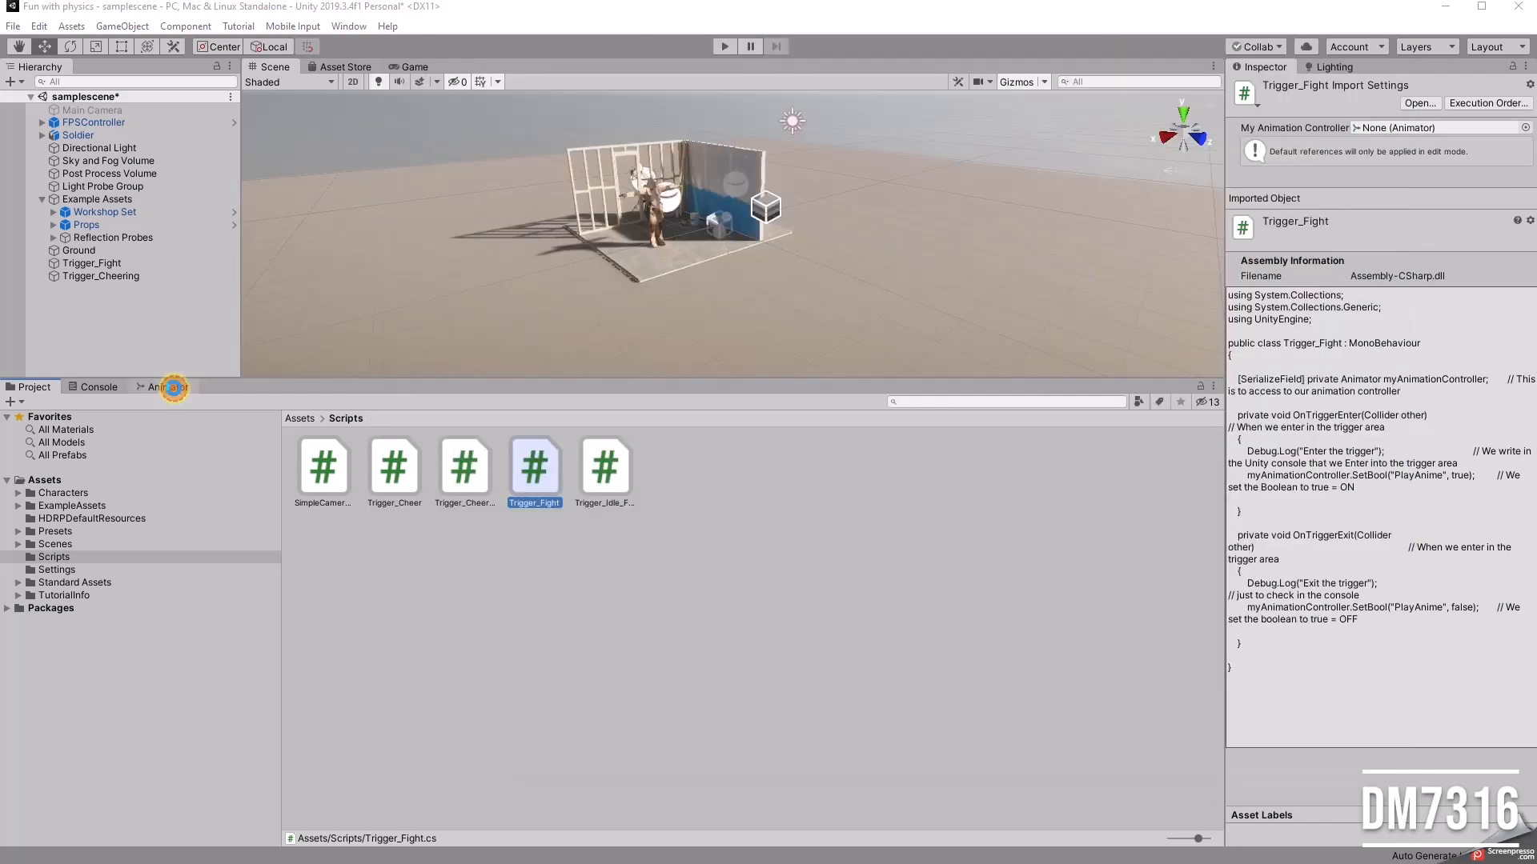
left_click(168, 387)
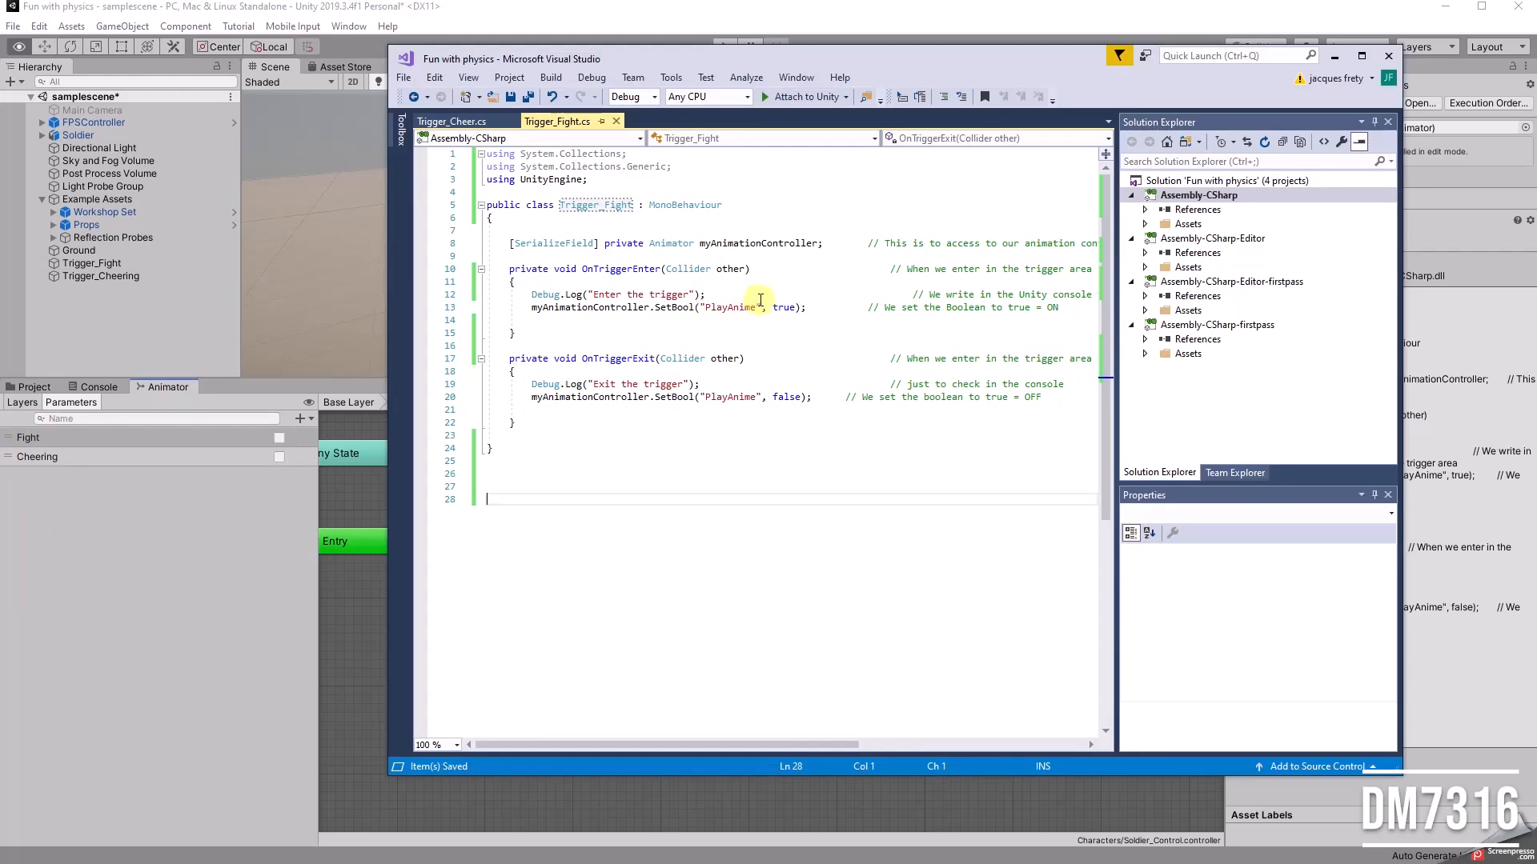
left_click_drag(753, 308, 710, 309)
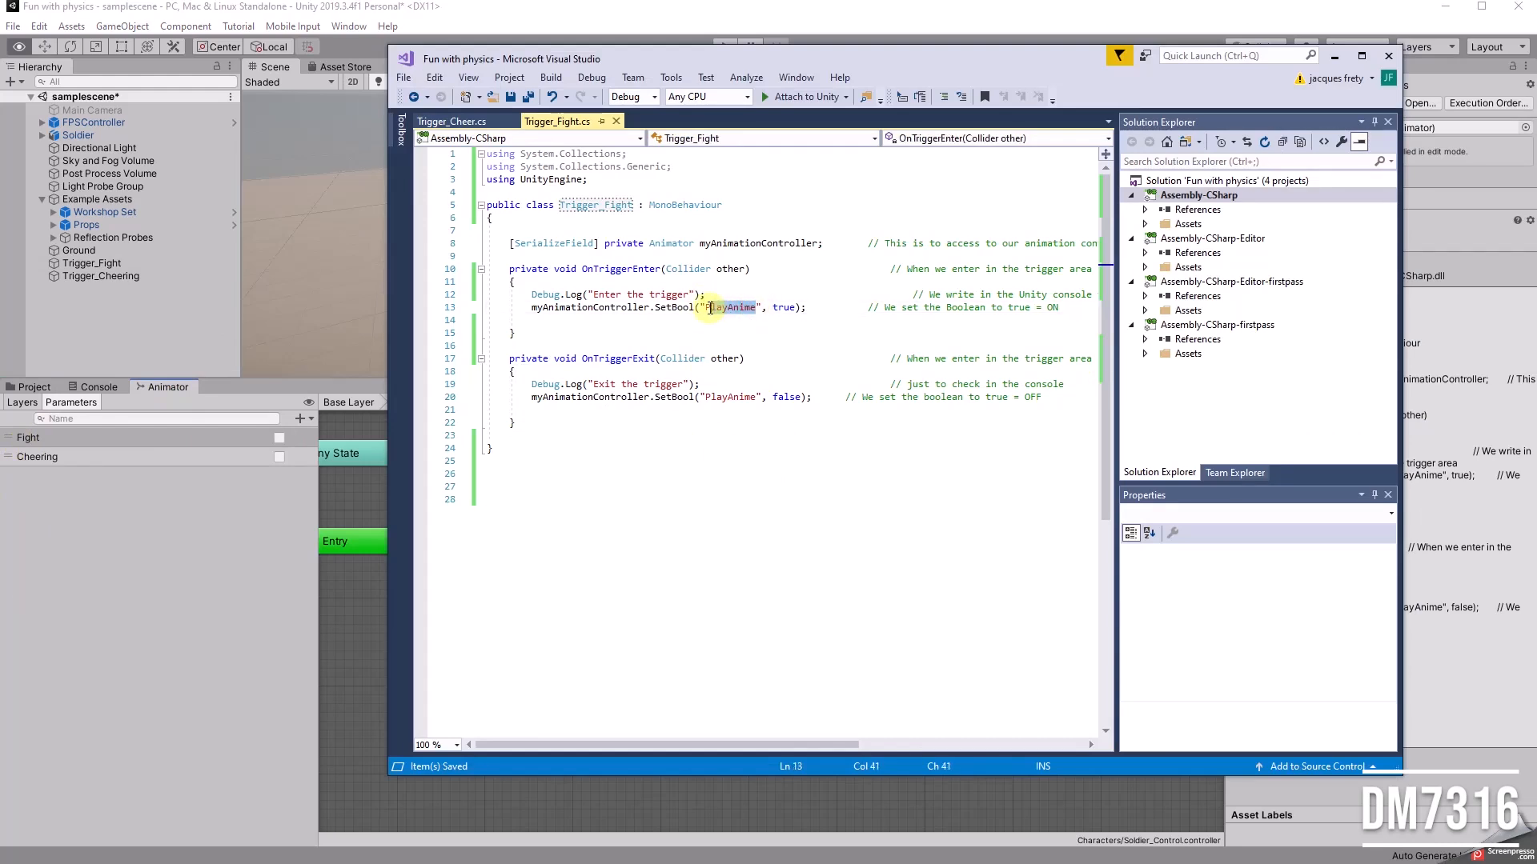
type("Fight")
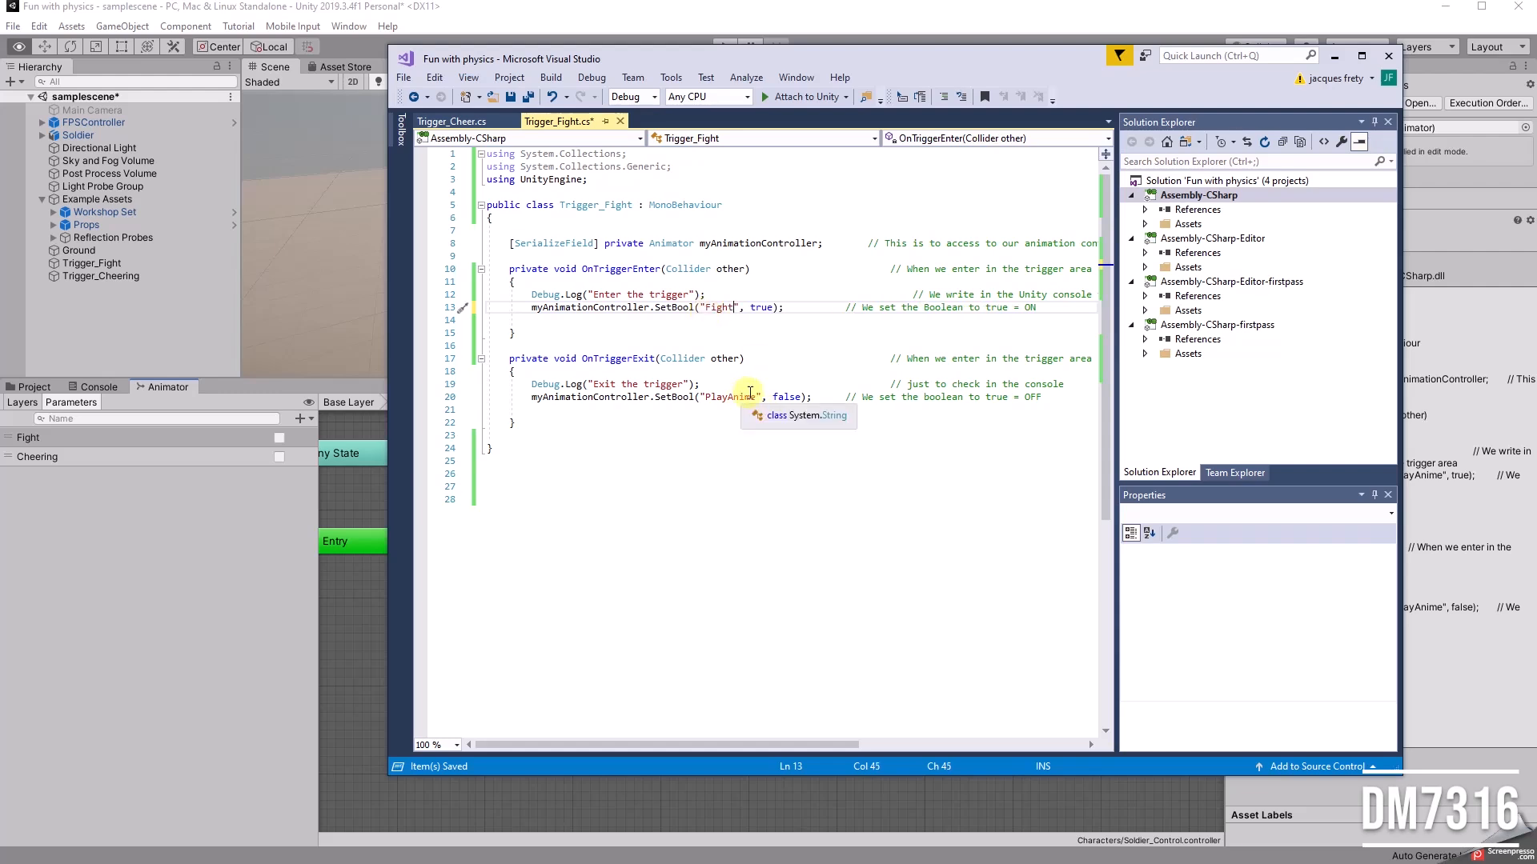
left_click_drag(756, 393, 701, 392)
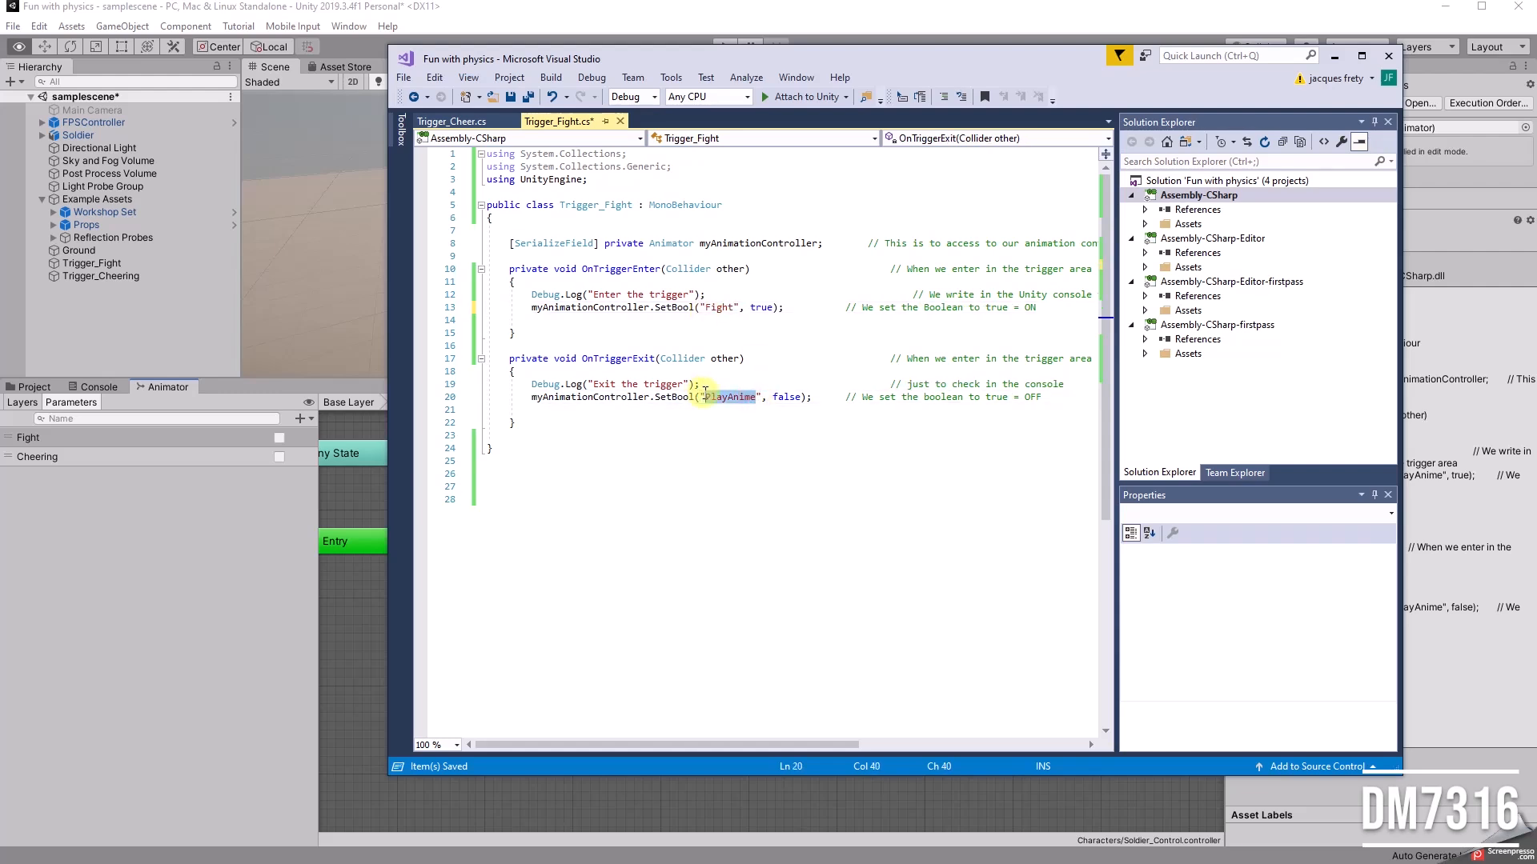
type("Fight")
left_click(687, 445)
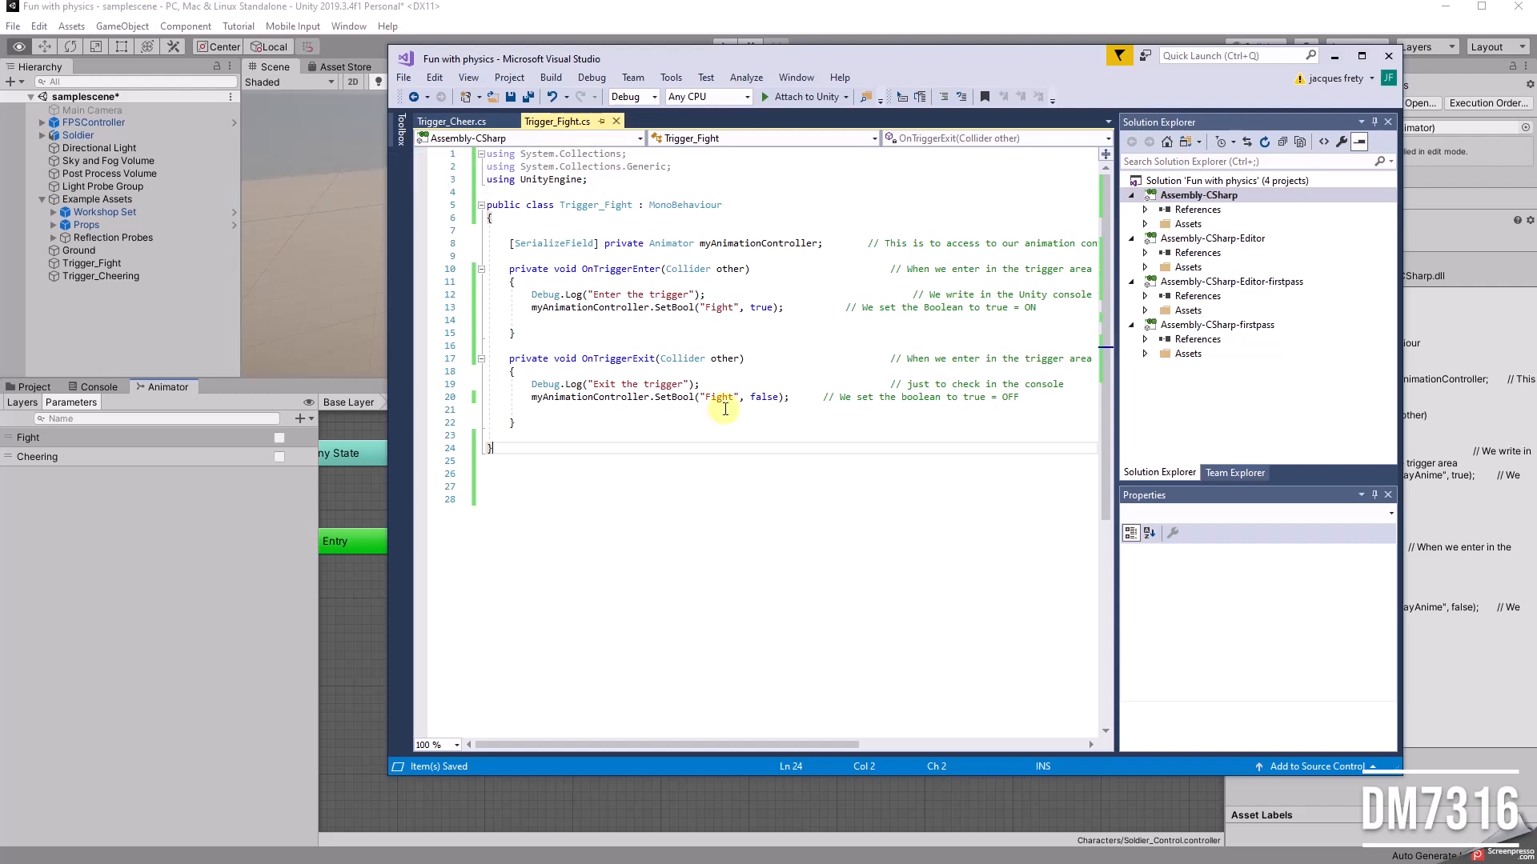
left_click(1335, 56)
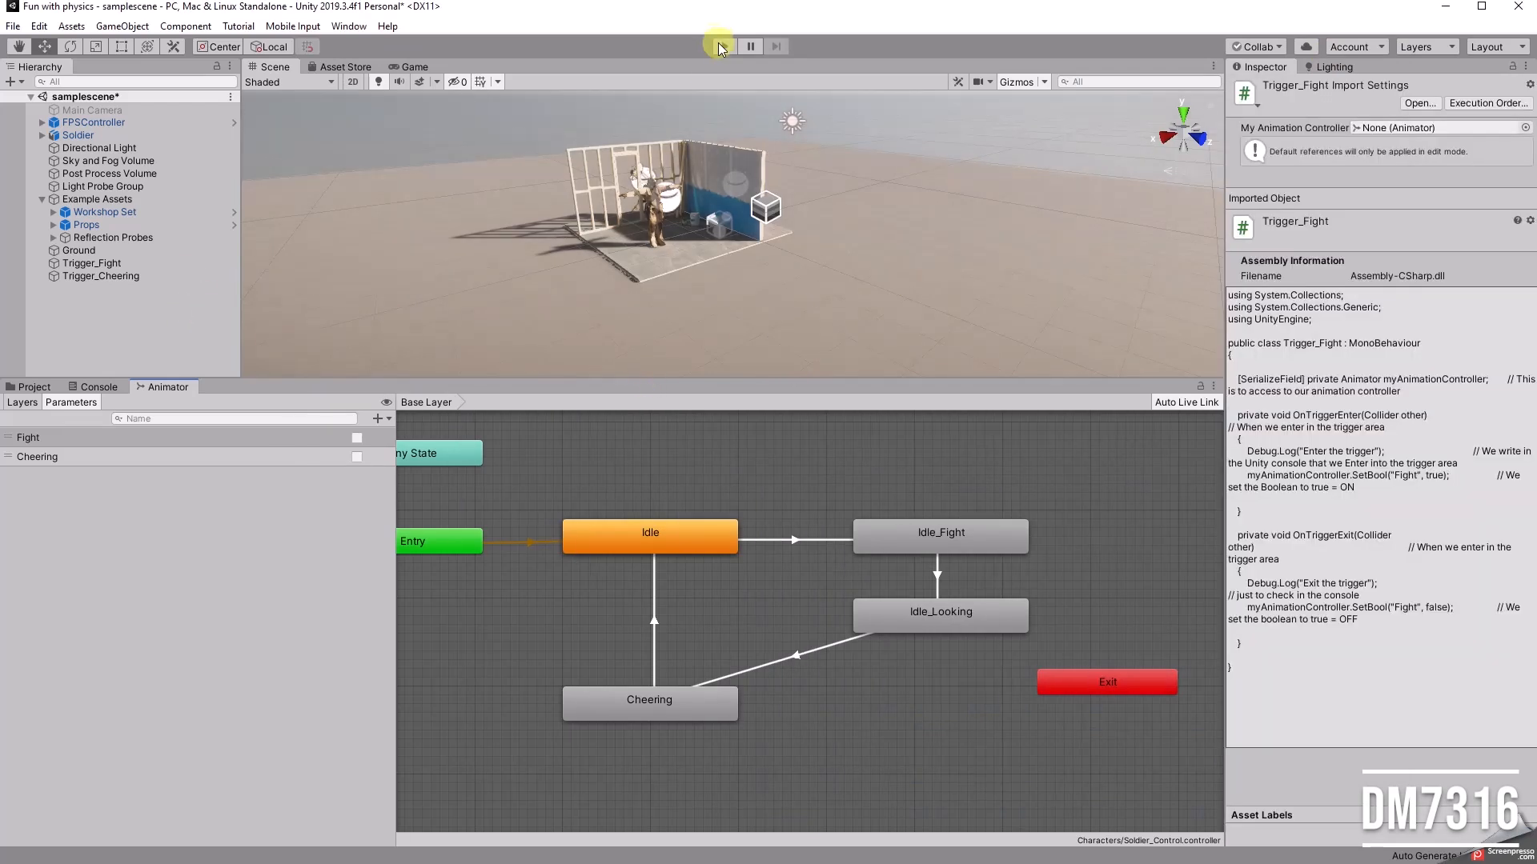
Step: Play the scene, walk the player into and out of the fight trigger to watch the Fight parameter and soldier states, then stop it
left_click(723, 46)
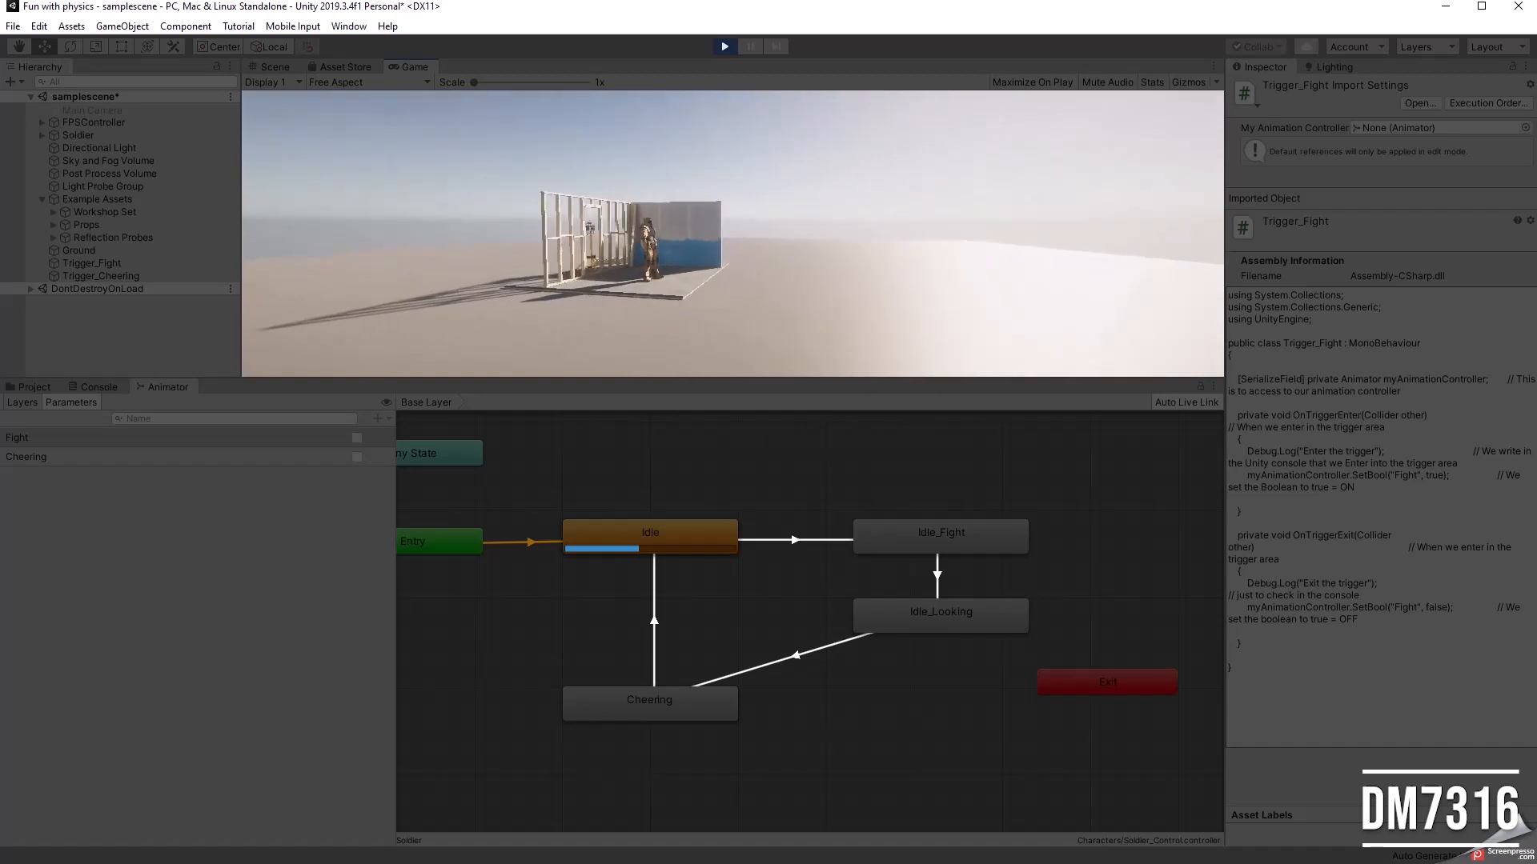
key("d")
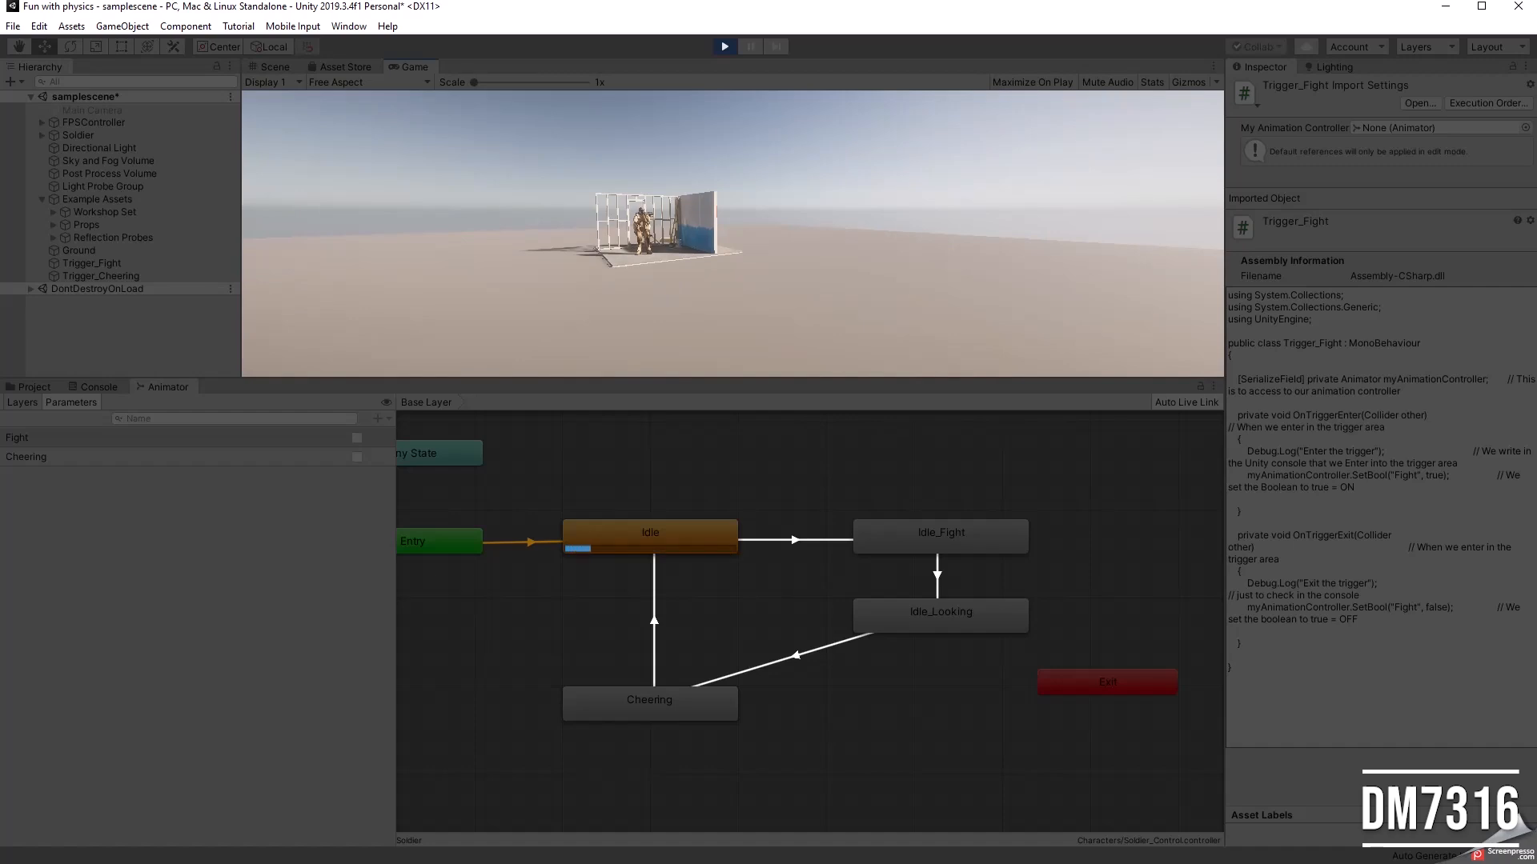
key("w")
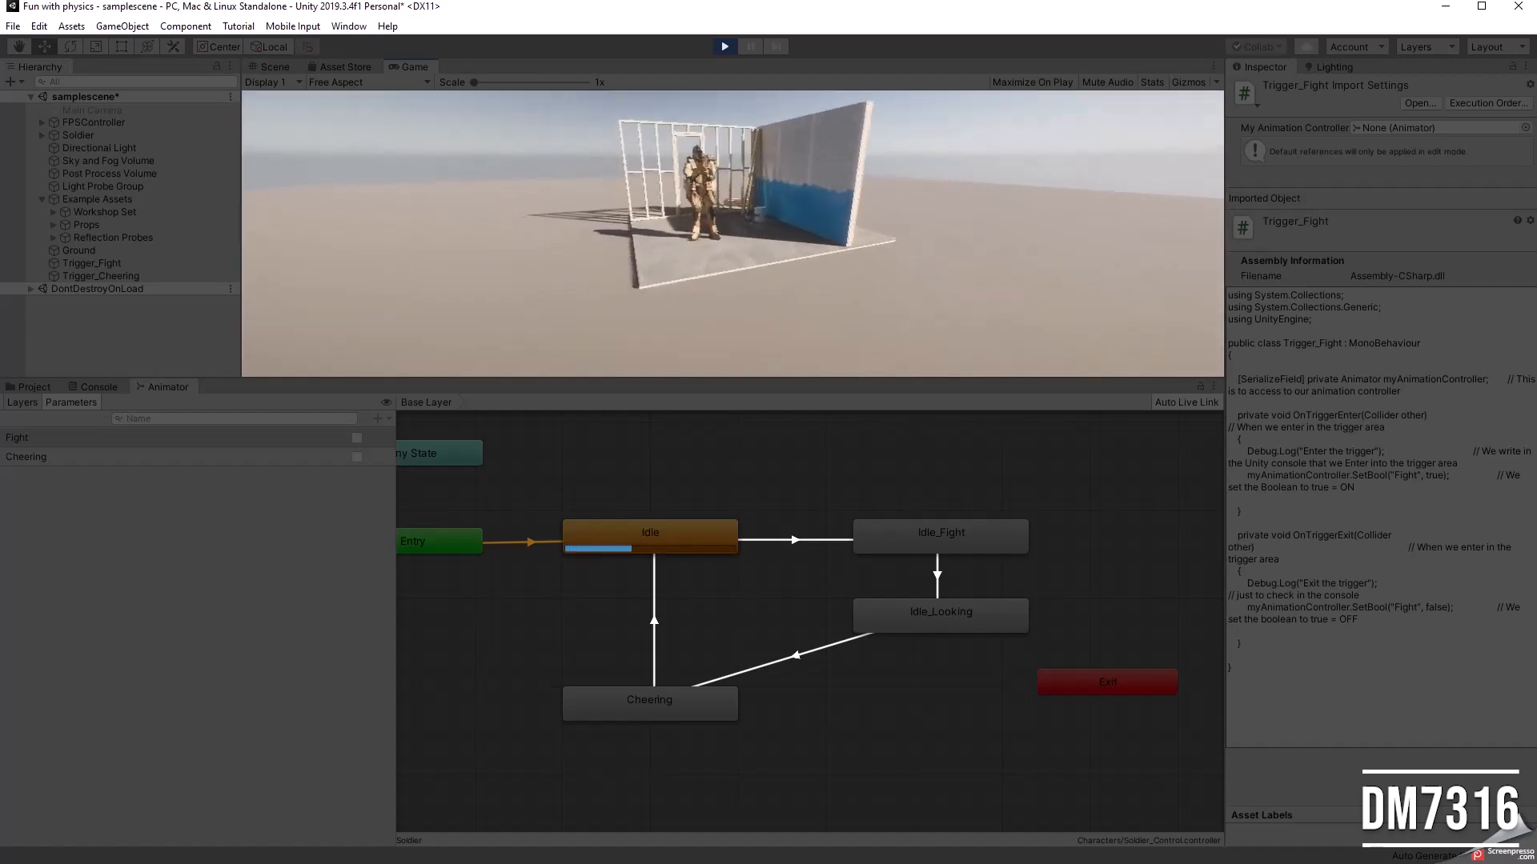
key("w")
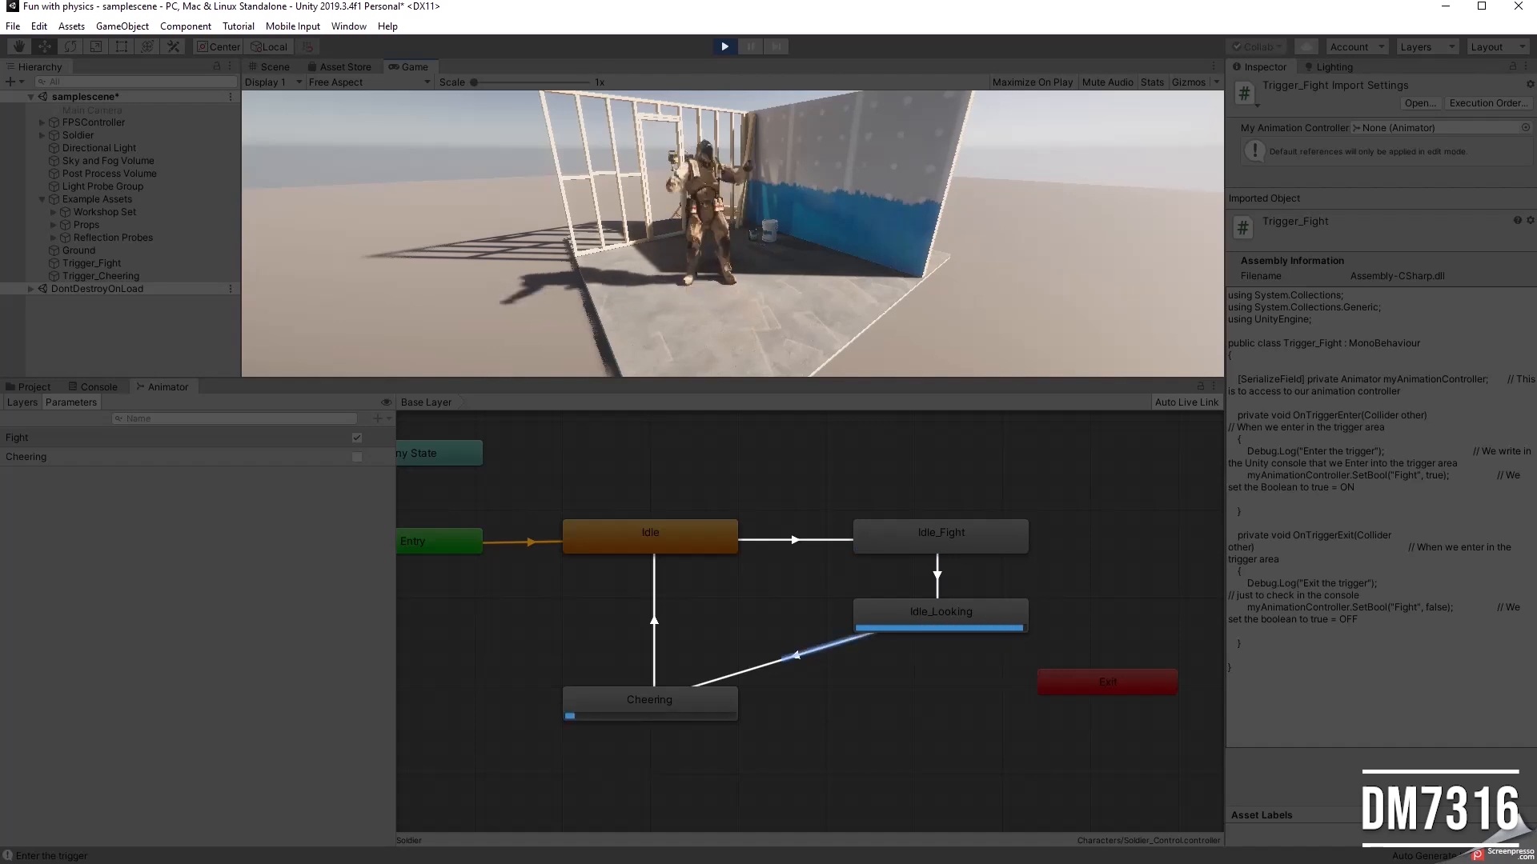
key("s")
key("Escape")
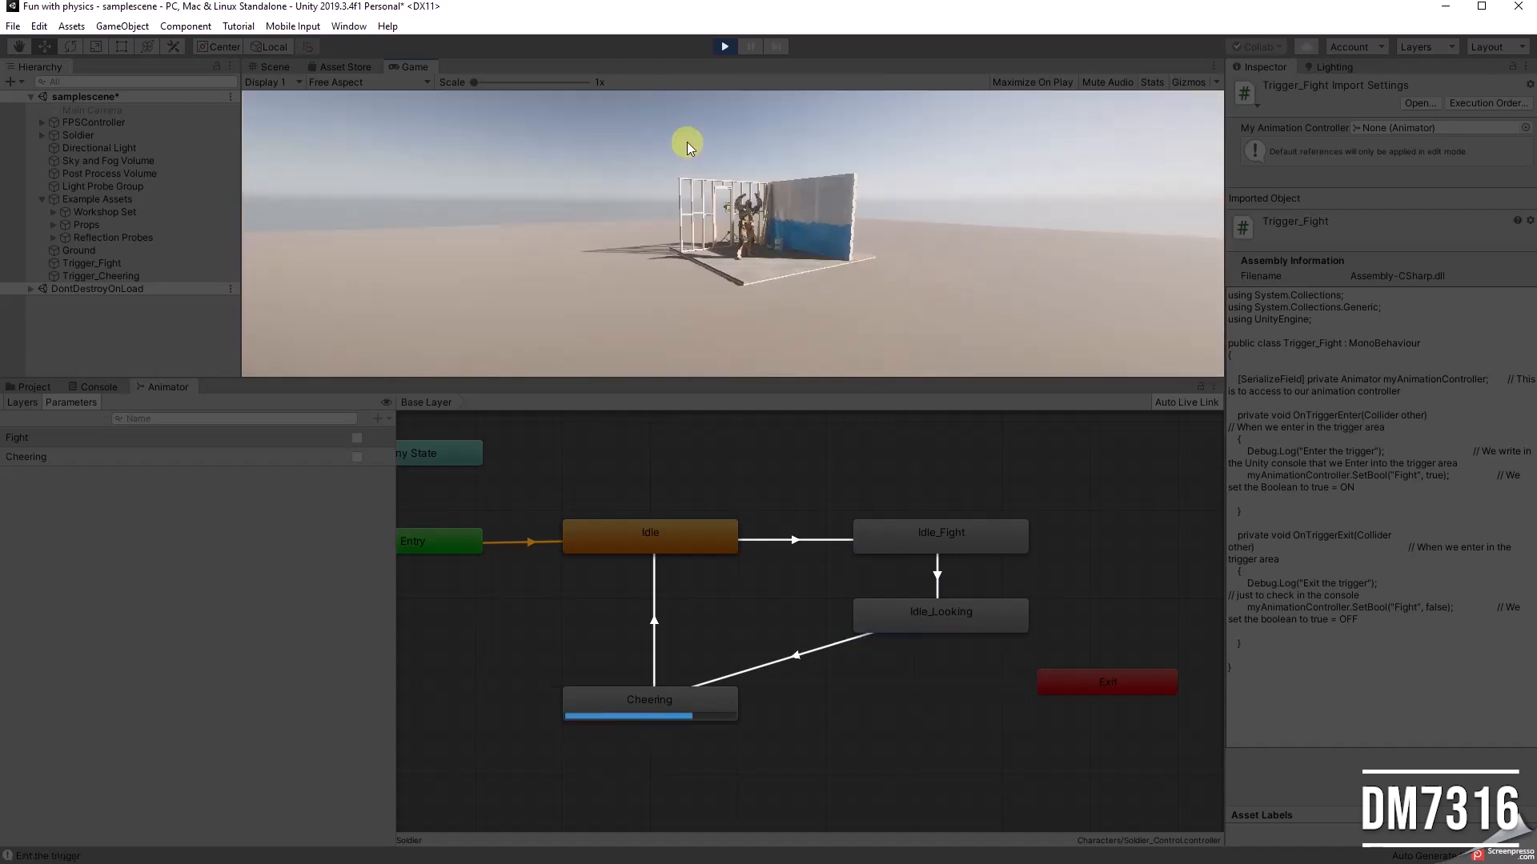
left_click(724, 46)
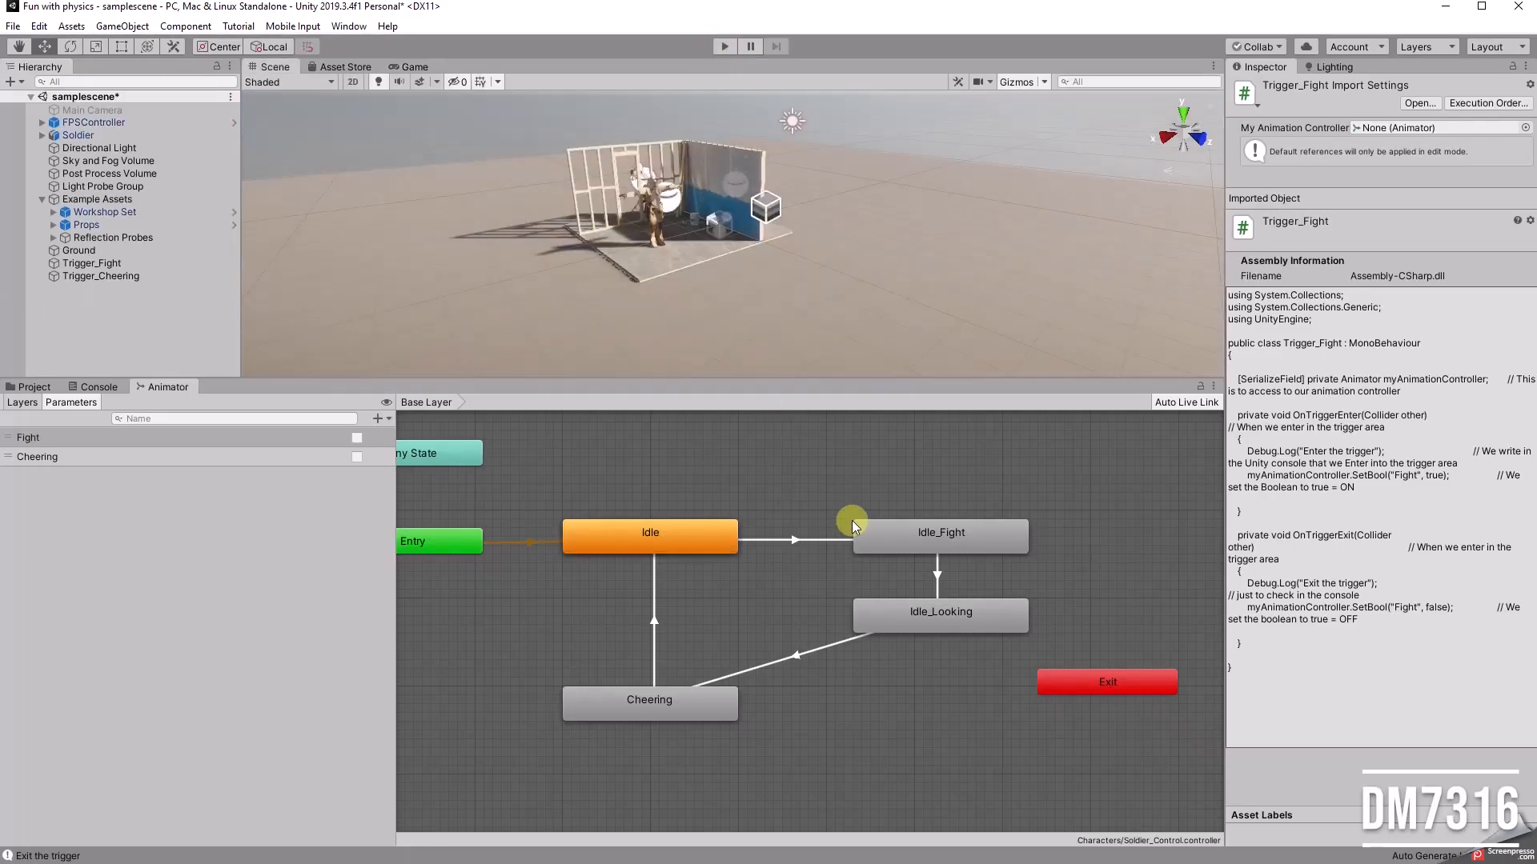
Step: Add the condition Fight = false to the transition from Idle_Fight to Idle_Looking
left_click(938, 573)
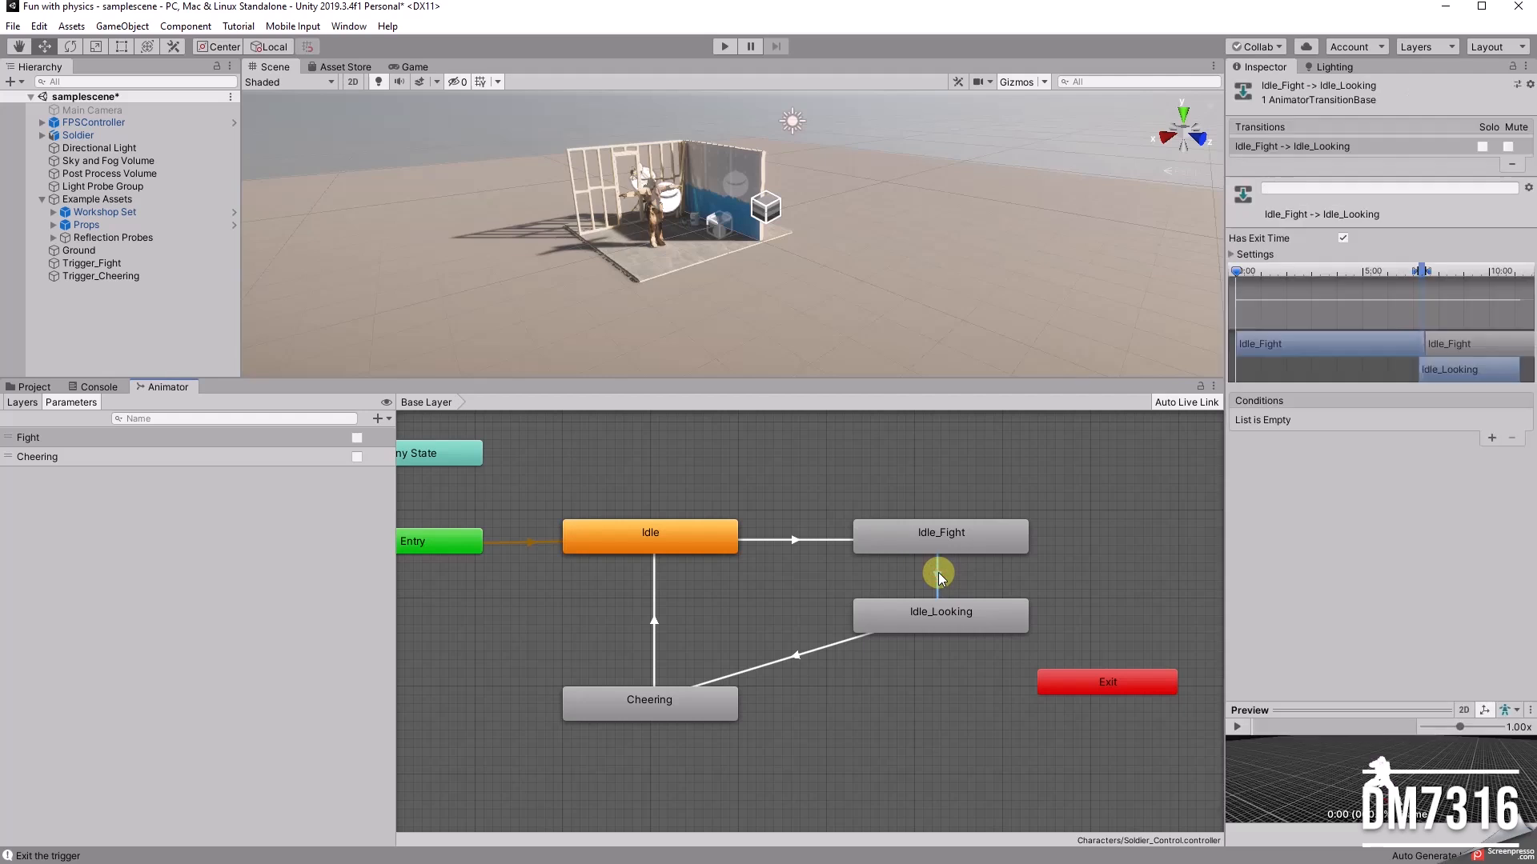
left_click(1492, 438)
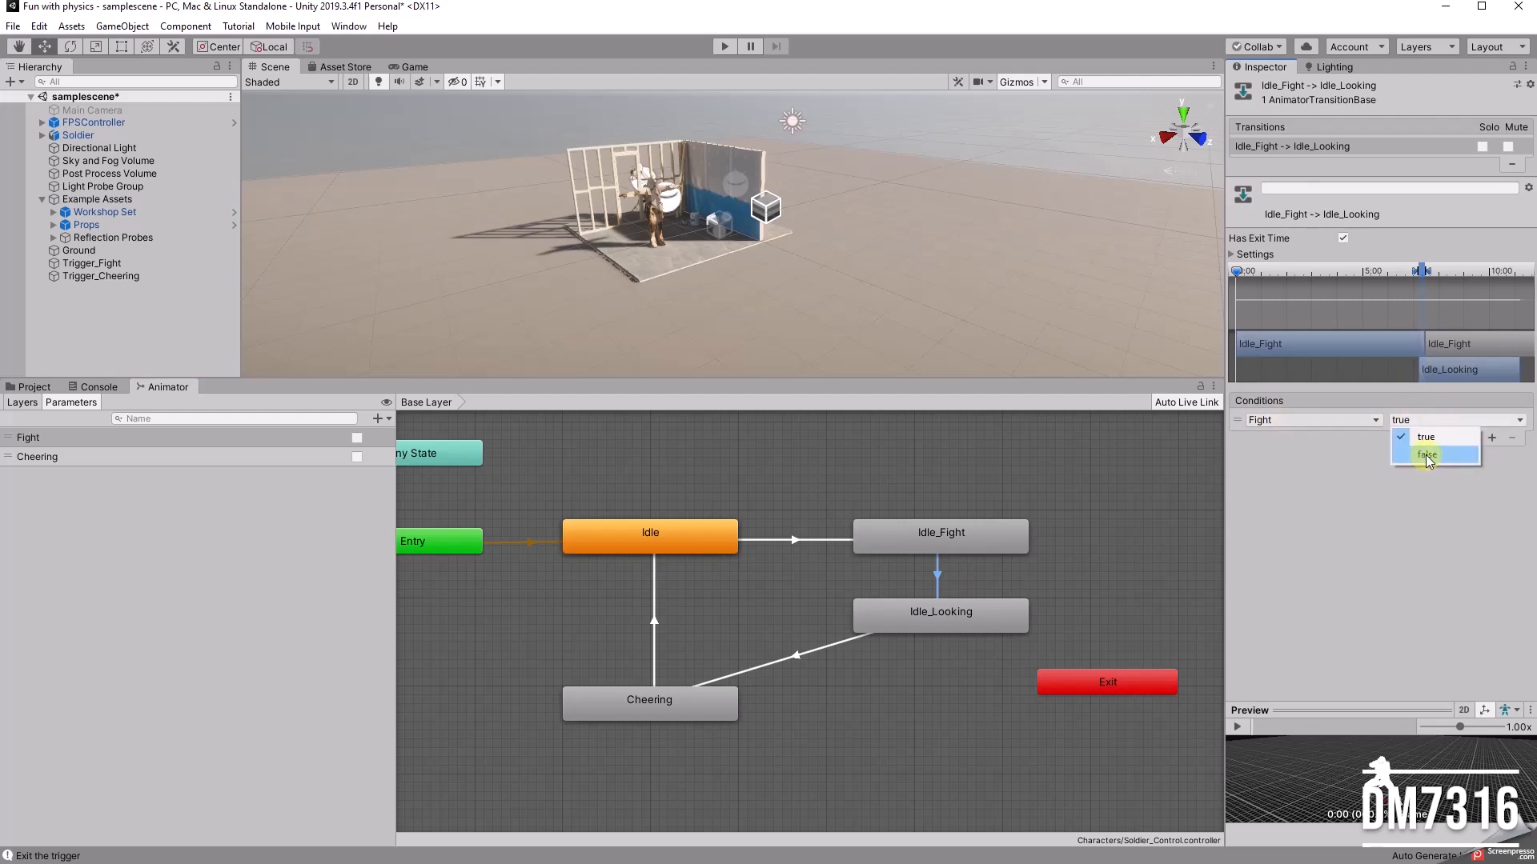
left_click(1425, 454)
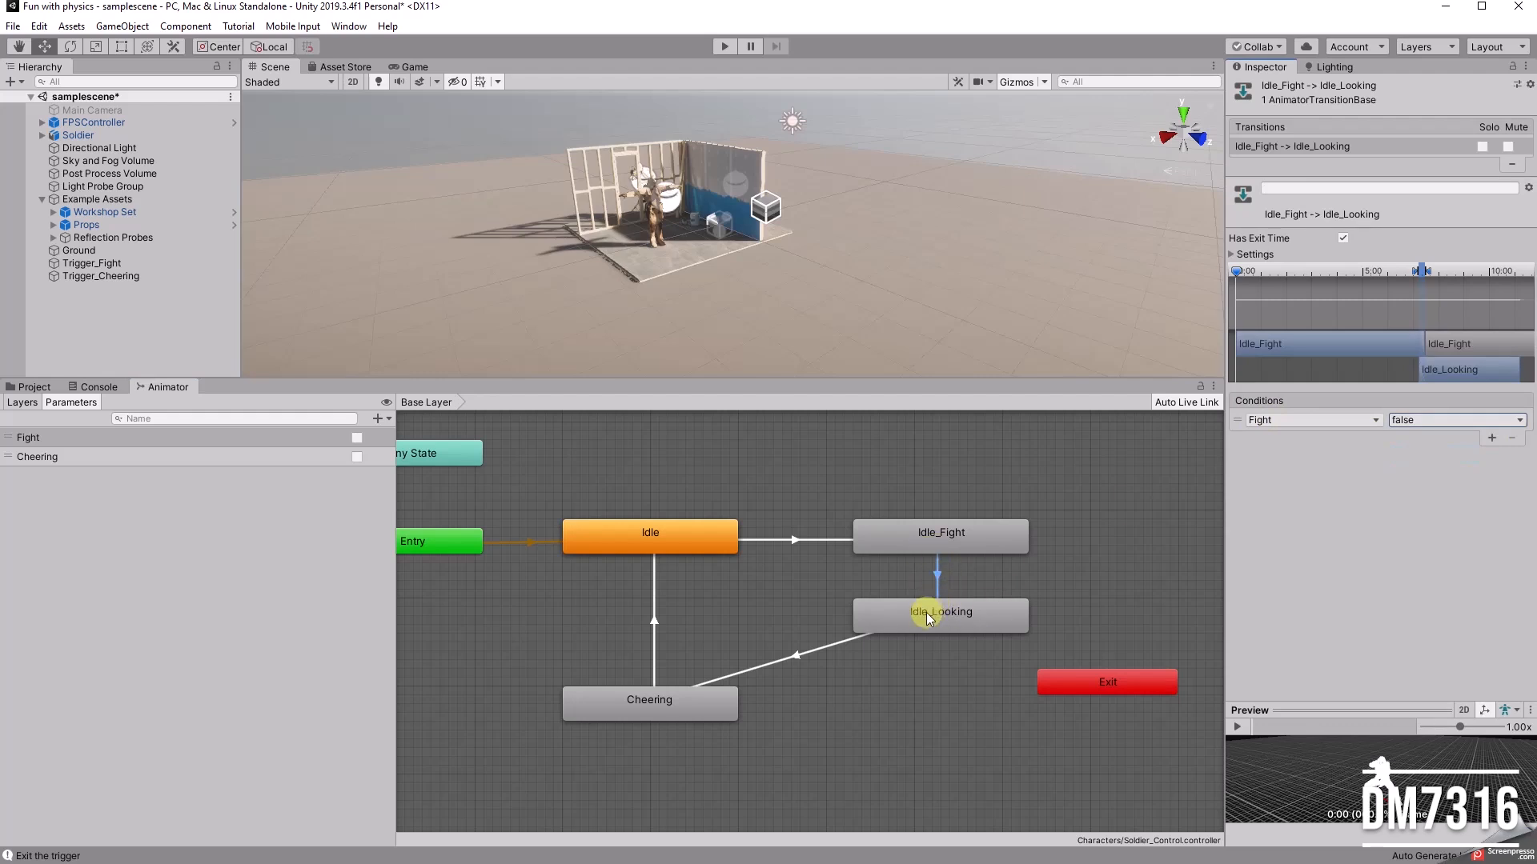
Step: Delete the transition from Idle_Looking to Cheering and make a new transition from Idle_Looking to Idle
left_click_drag(934, 613, 934, 620)
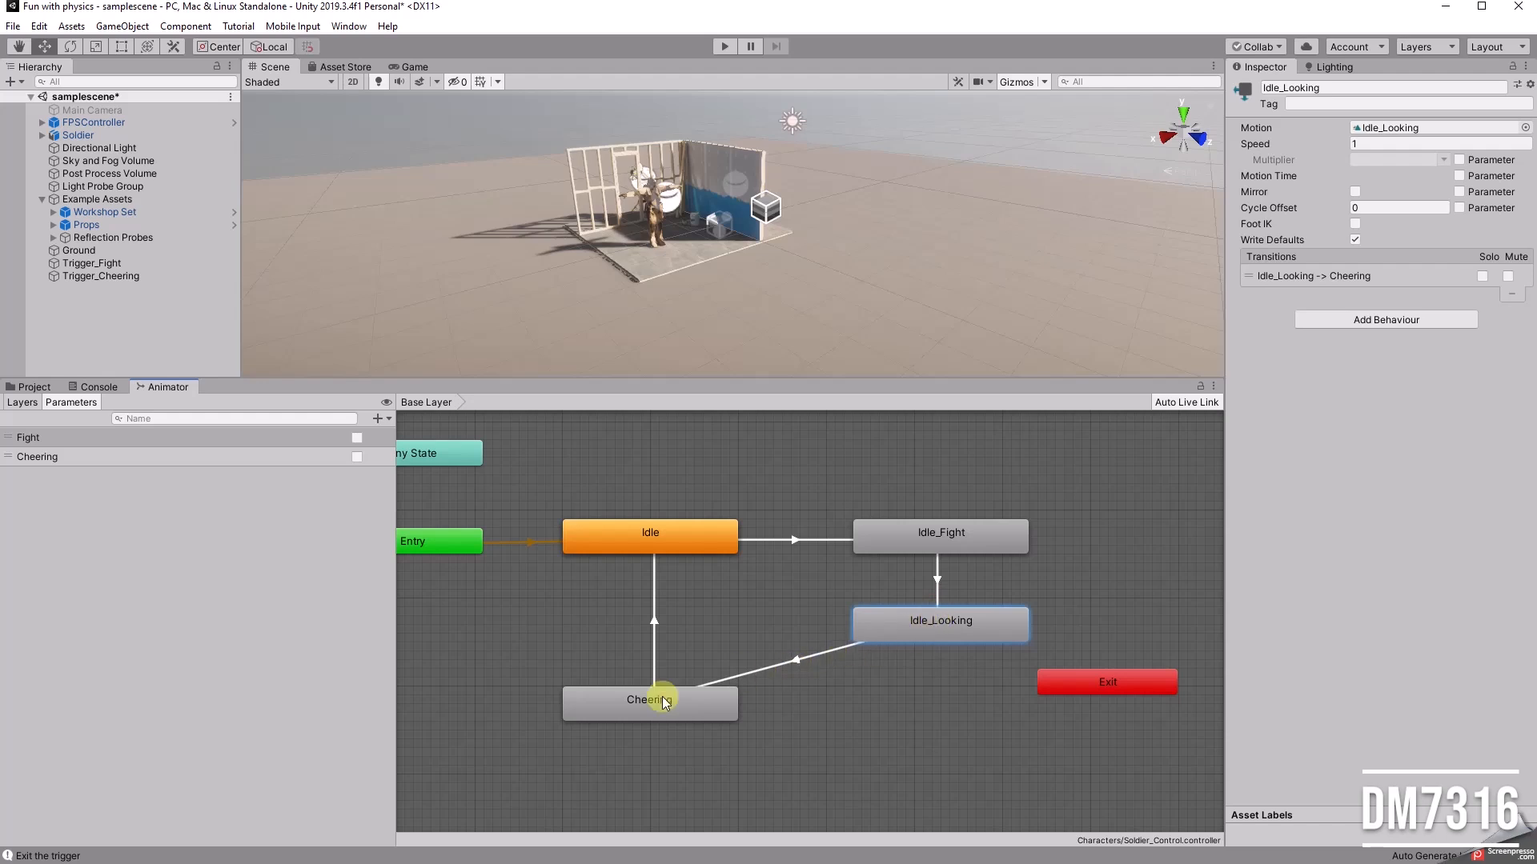
left_click(794, 661)
key("Delete")
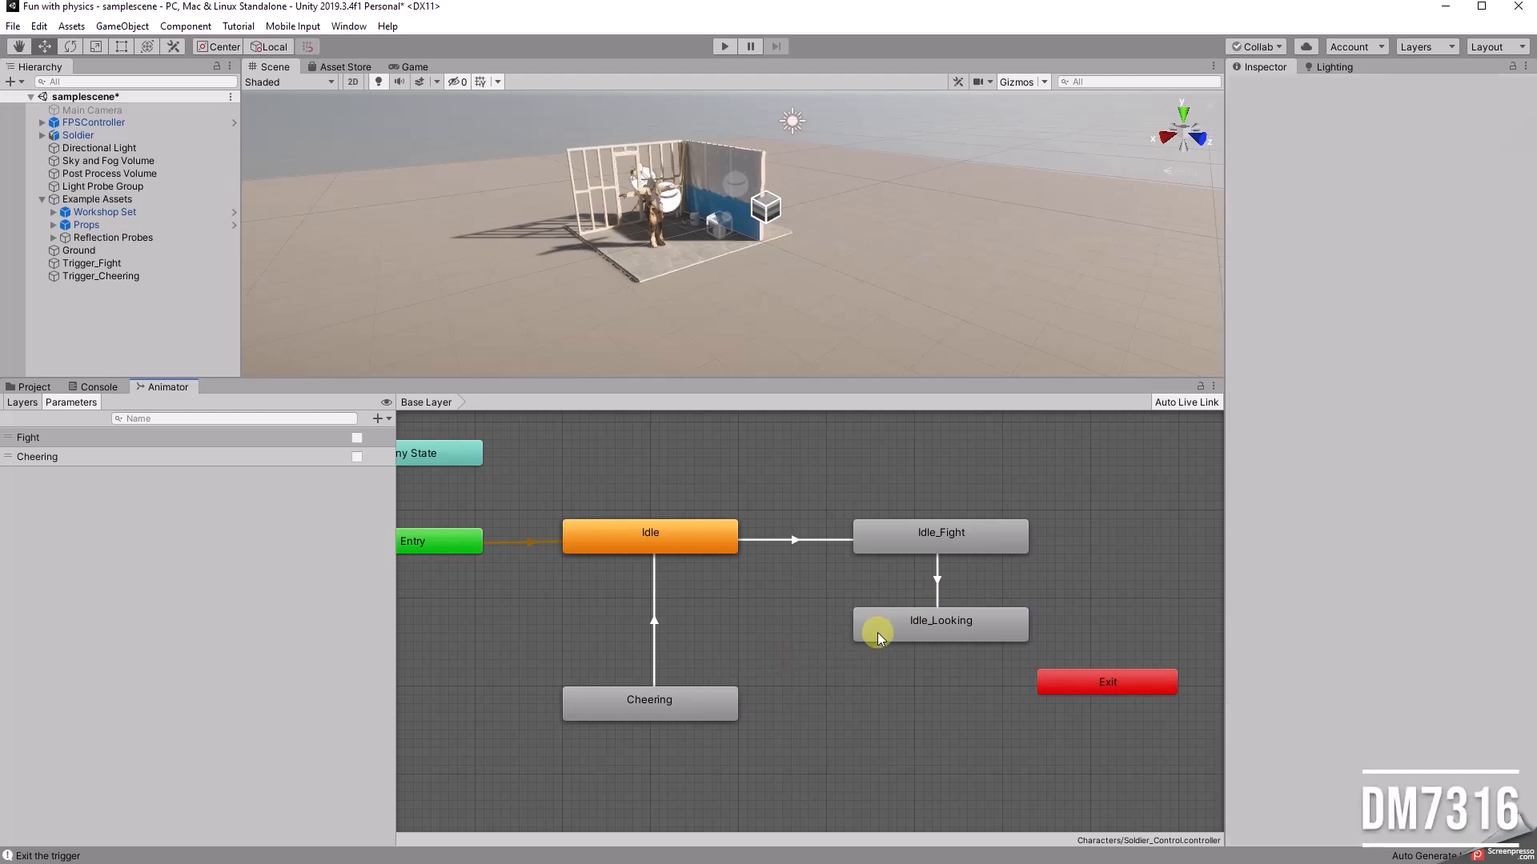
left_click(877, 632)
right_click(880, 618)
left_click(921, 627)
left_click(706, 535)
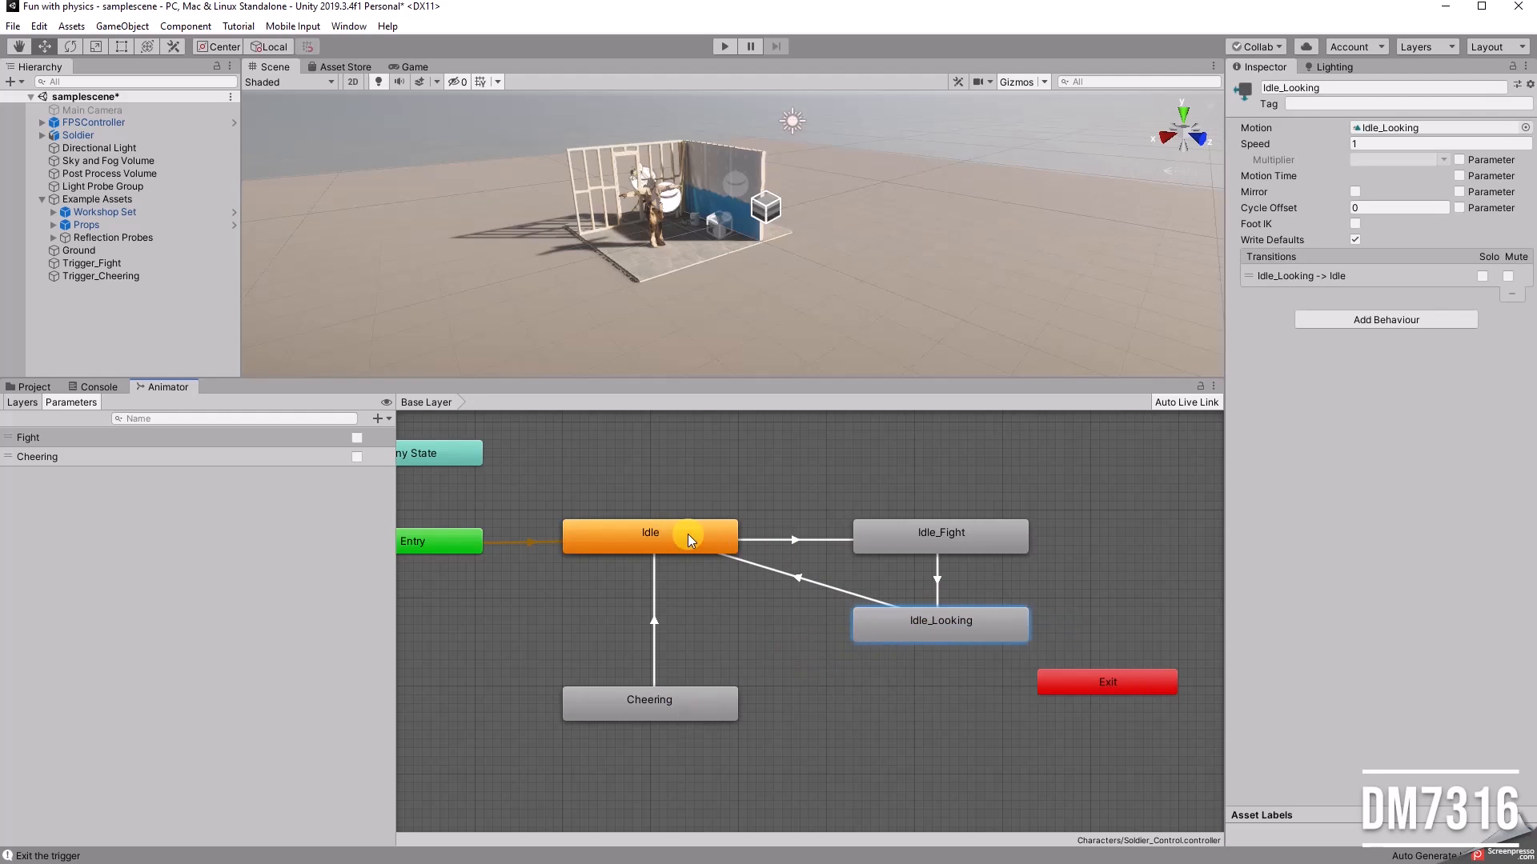
Step: Delete the transition from Cheering to Idle and move the unconnected Cheering state slightly away from Idle
left_click(656, 617)
key("Delete")
mouse_move(679, 700)
left_mouse_down()
mouse_move(640, 738)
mouse_move(651, 701)
left_mouse_up()
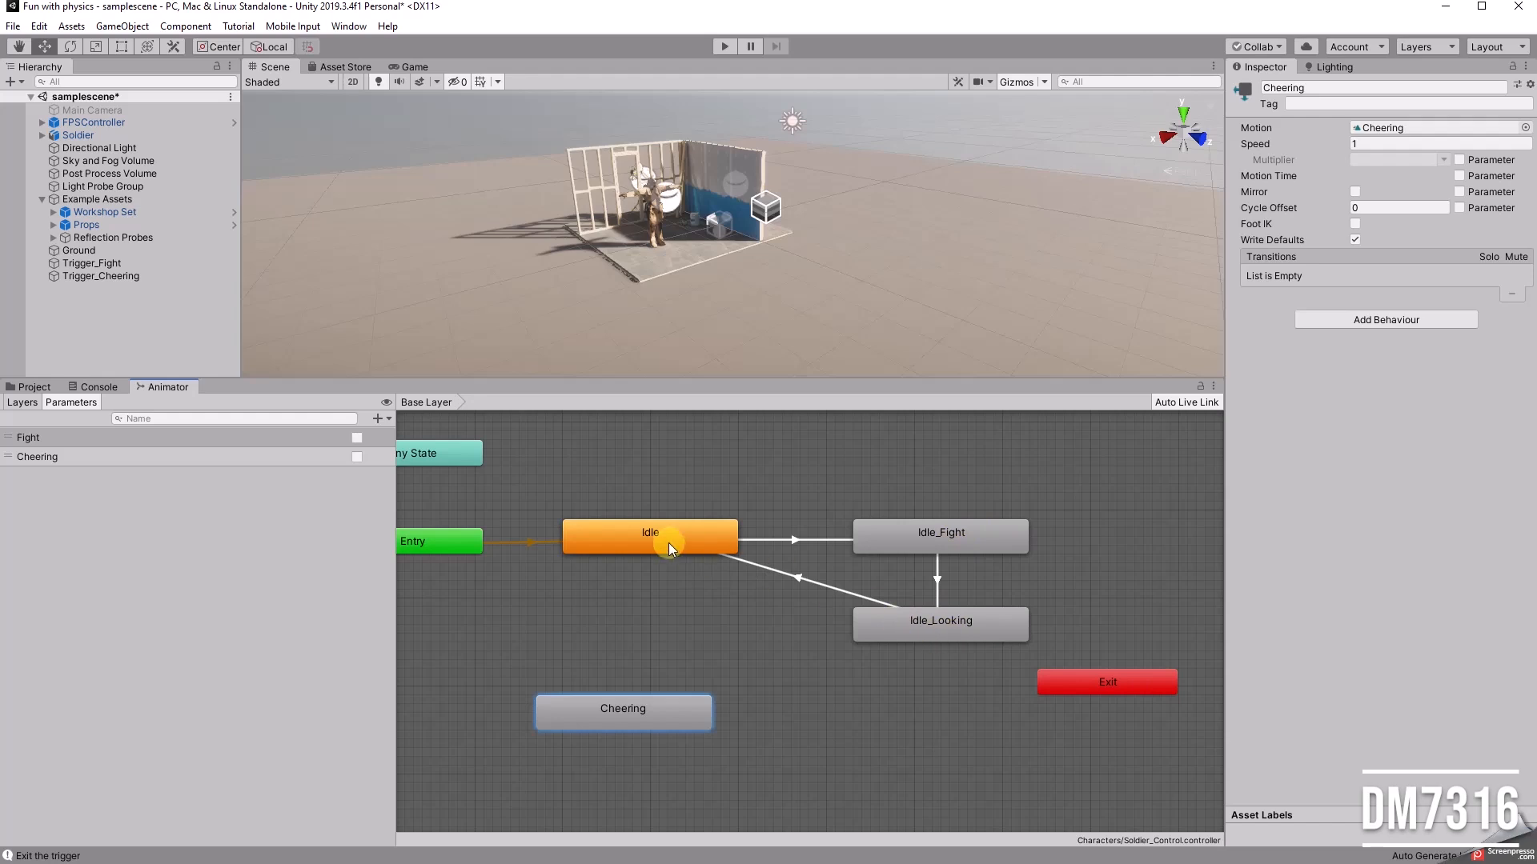
Step: Play the scene, walk the player into the fight trigger and back out while watching the soldier's states, then stop it
left_click(722, 47)
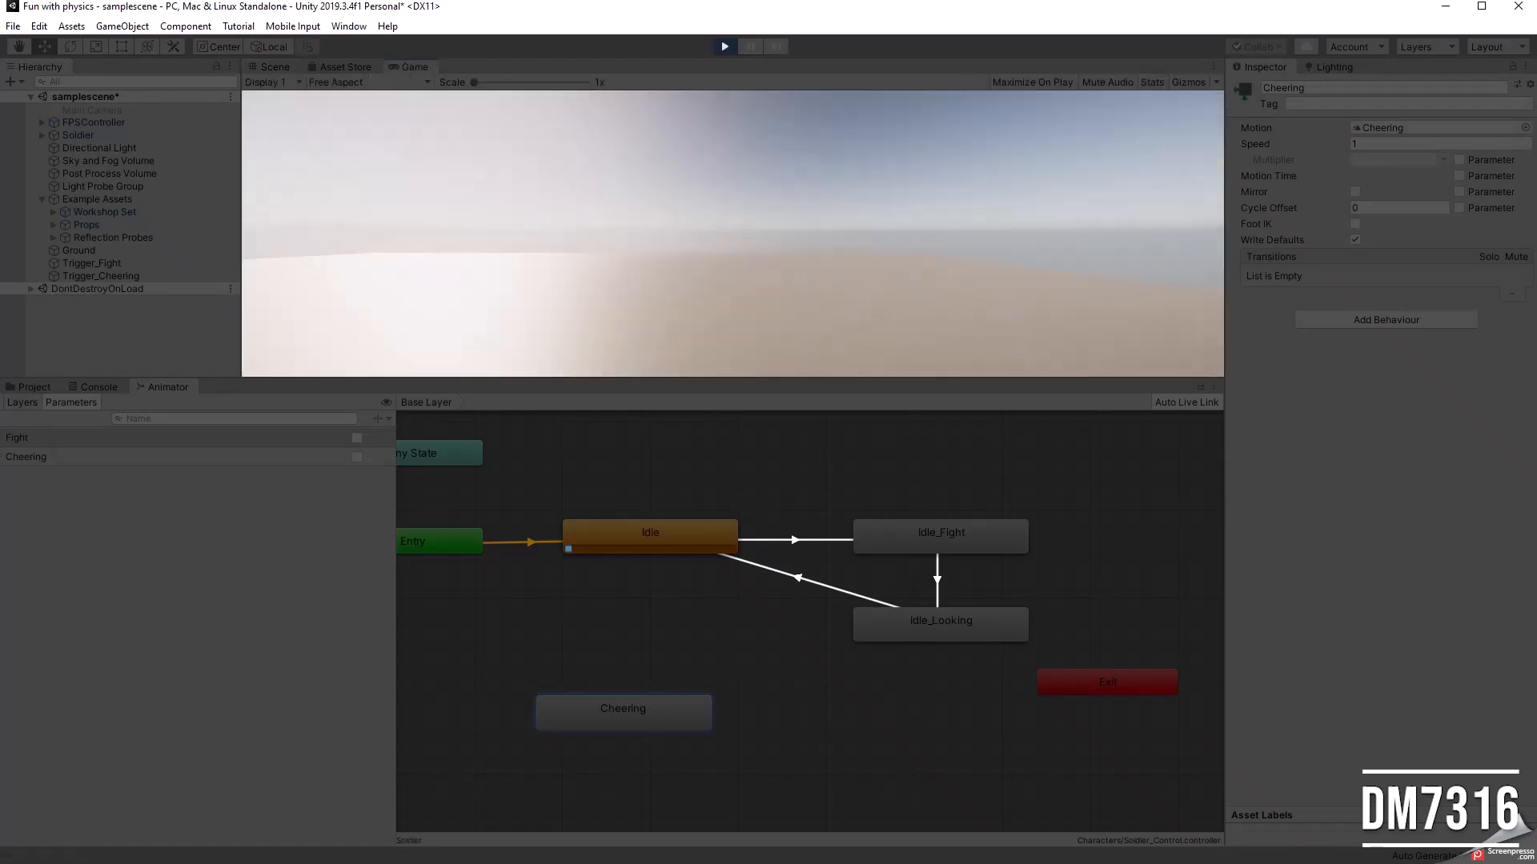
key("d")
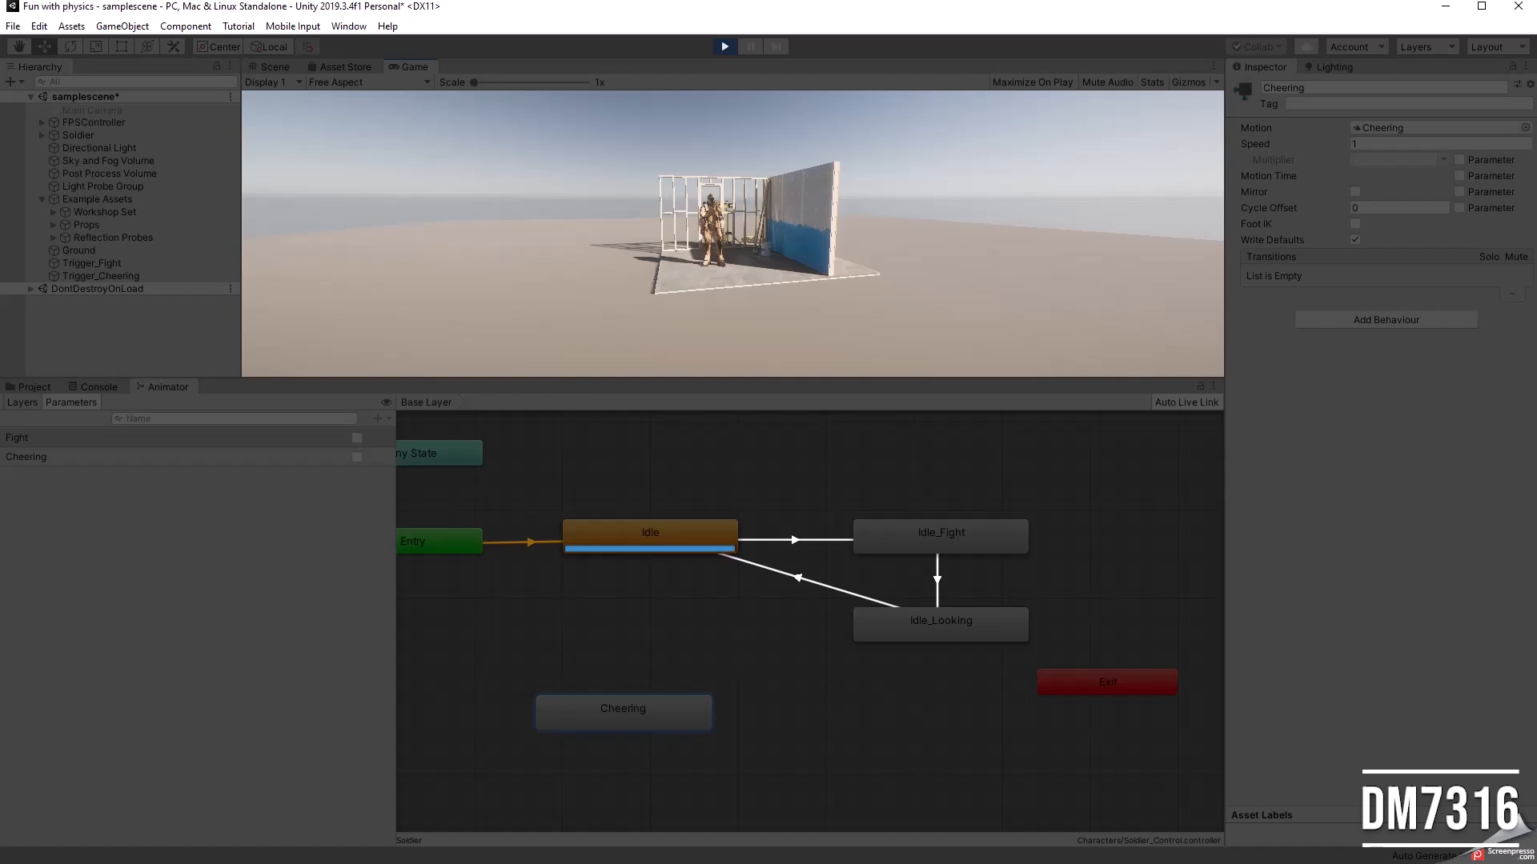
key("w")
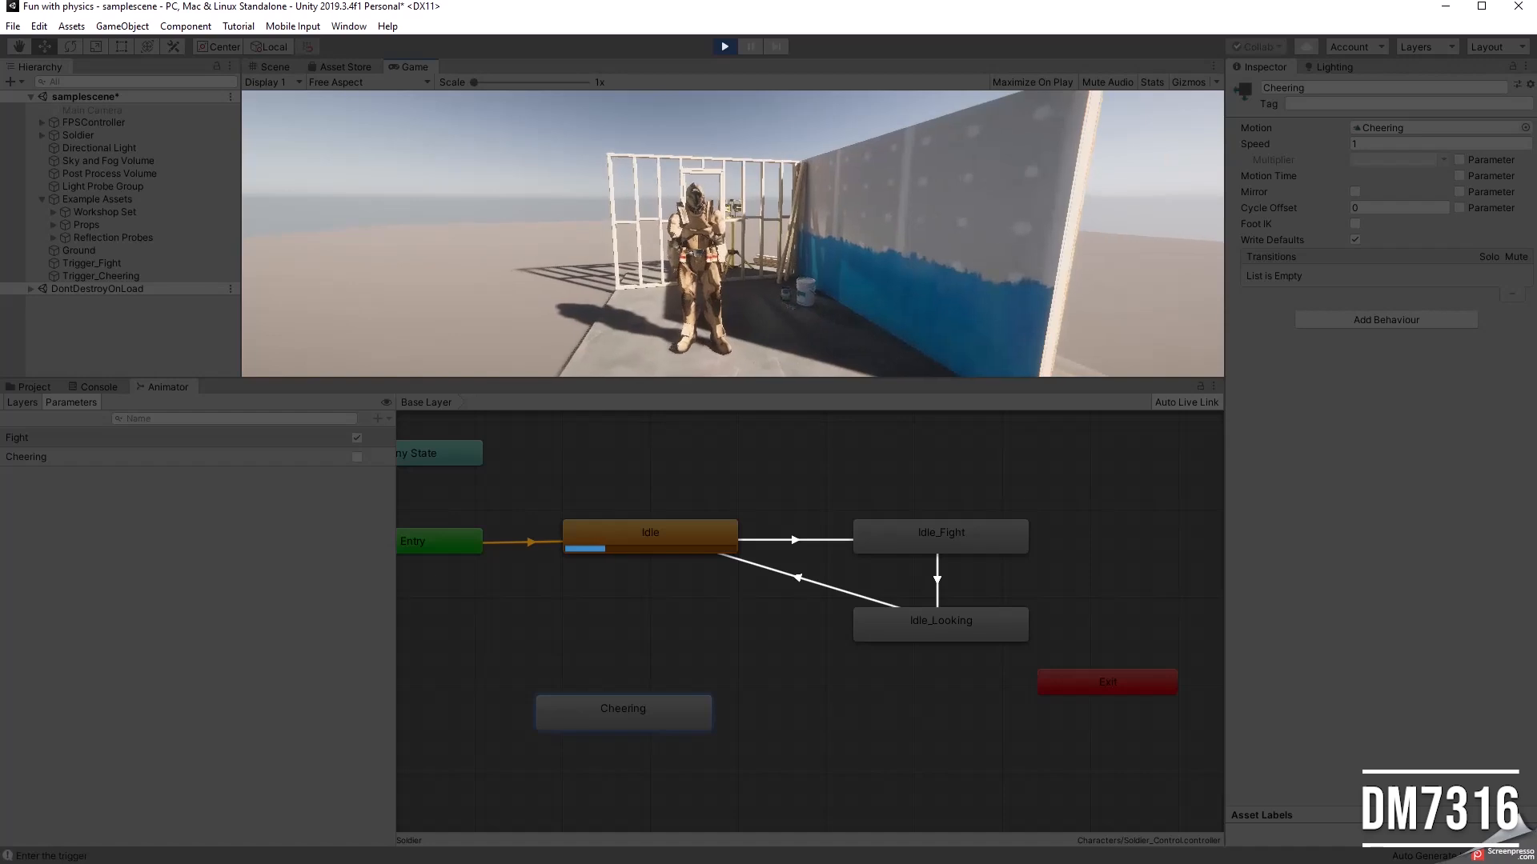
key("w")
key("s")
key("w")
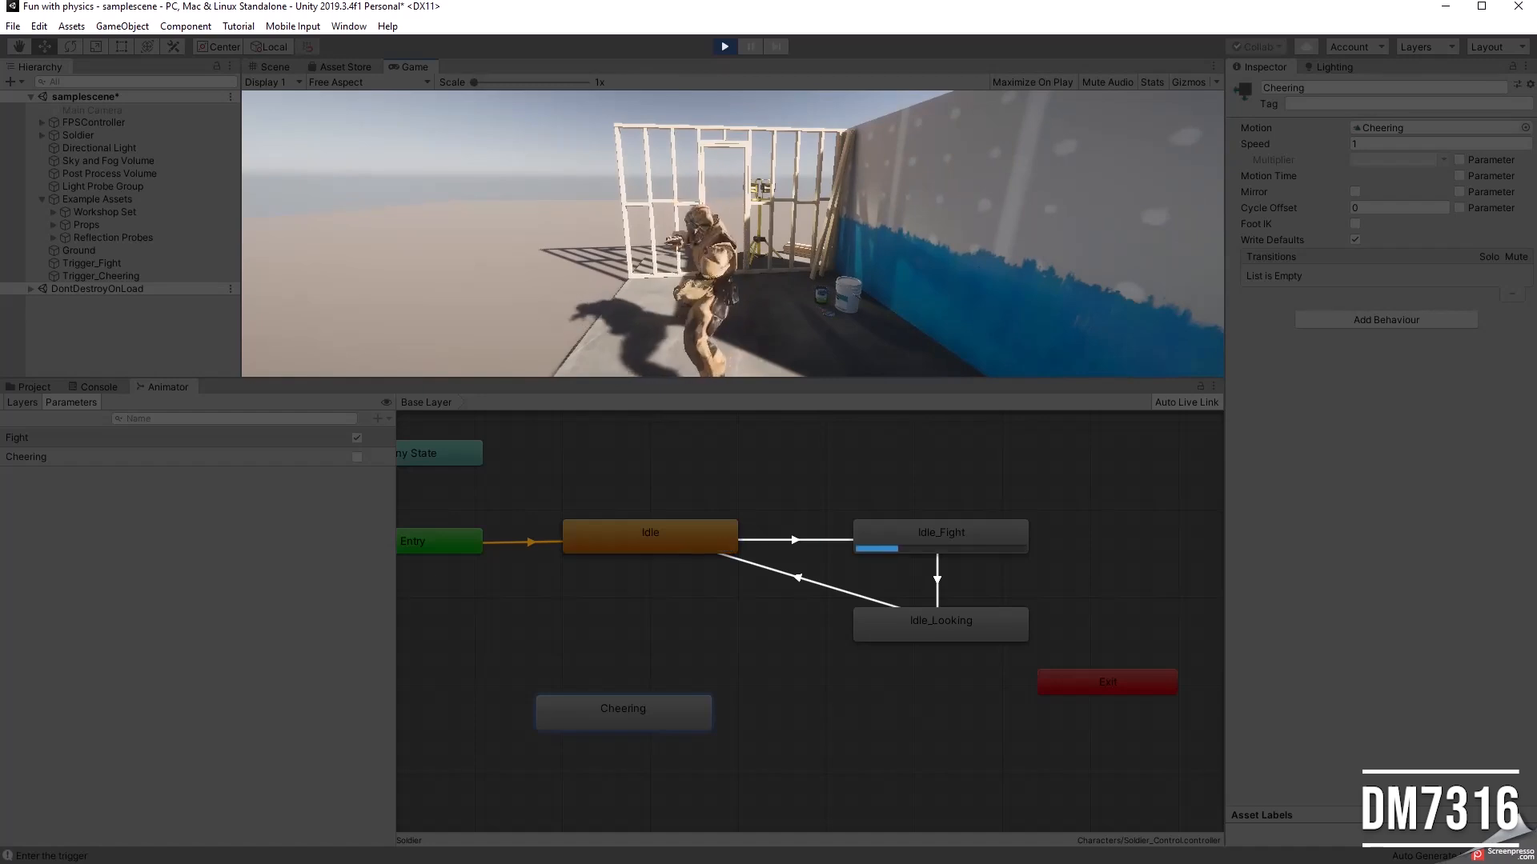
key("a")
key("w")
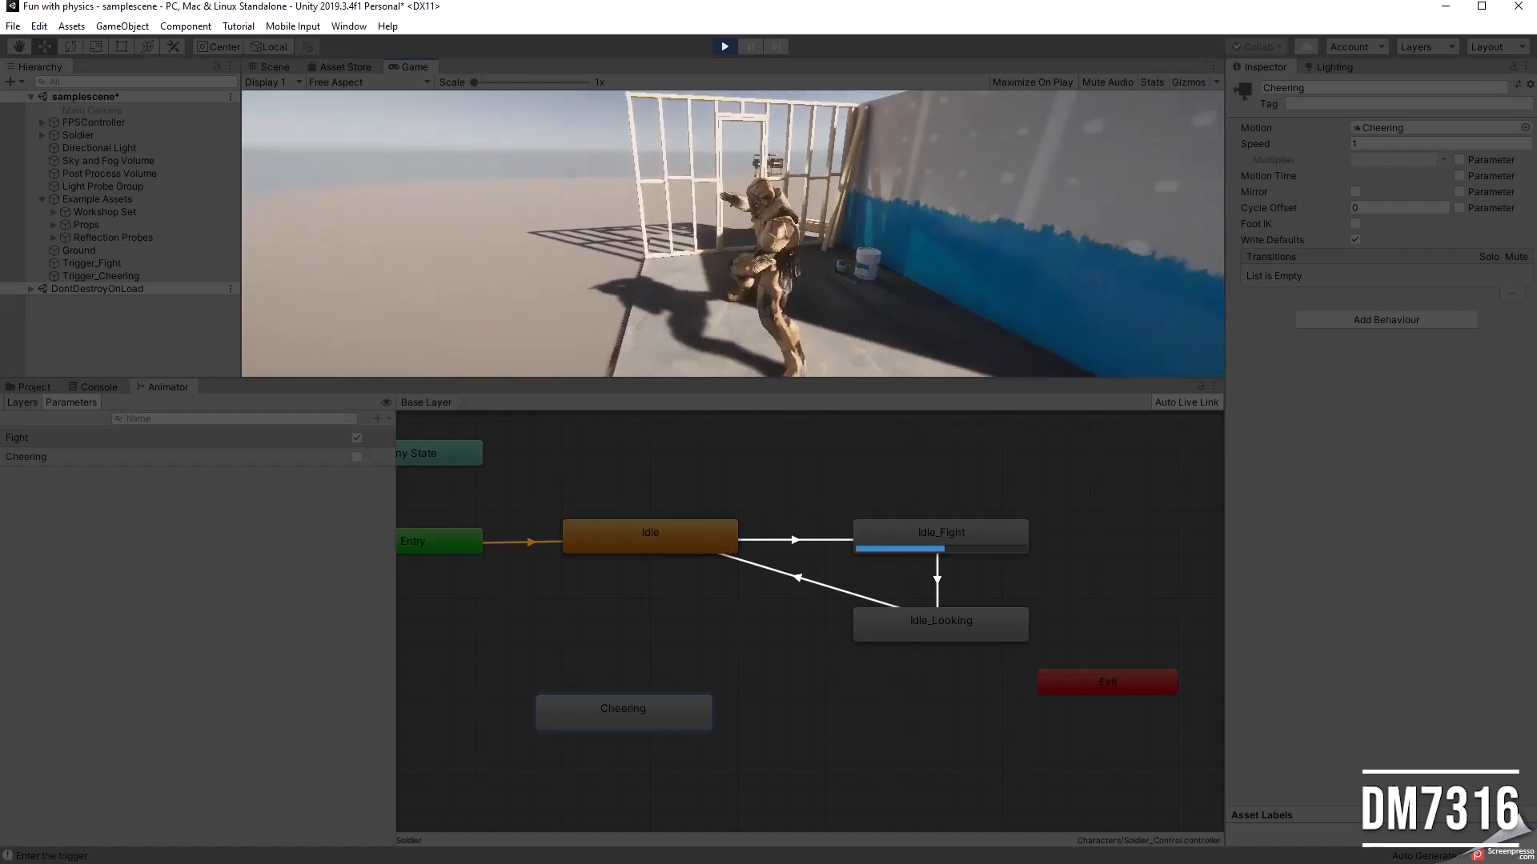
key("s")
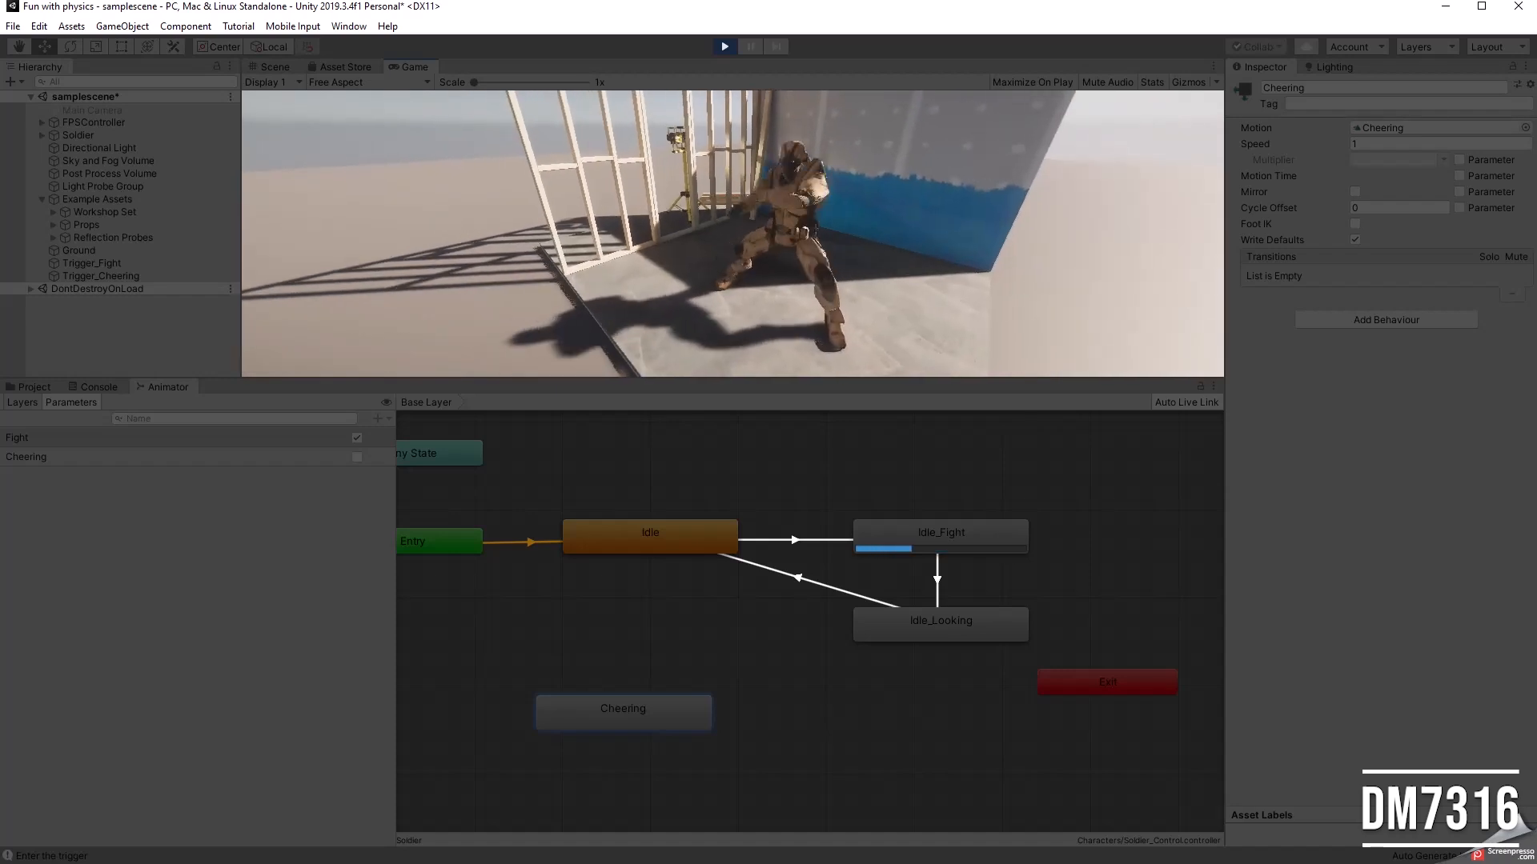
key("s")
key("s")
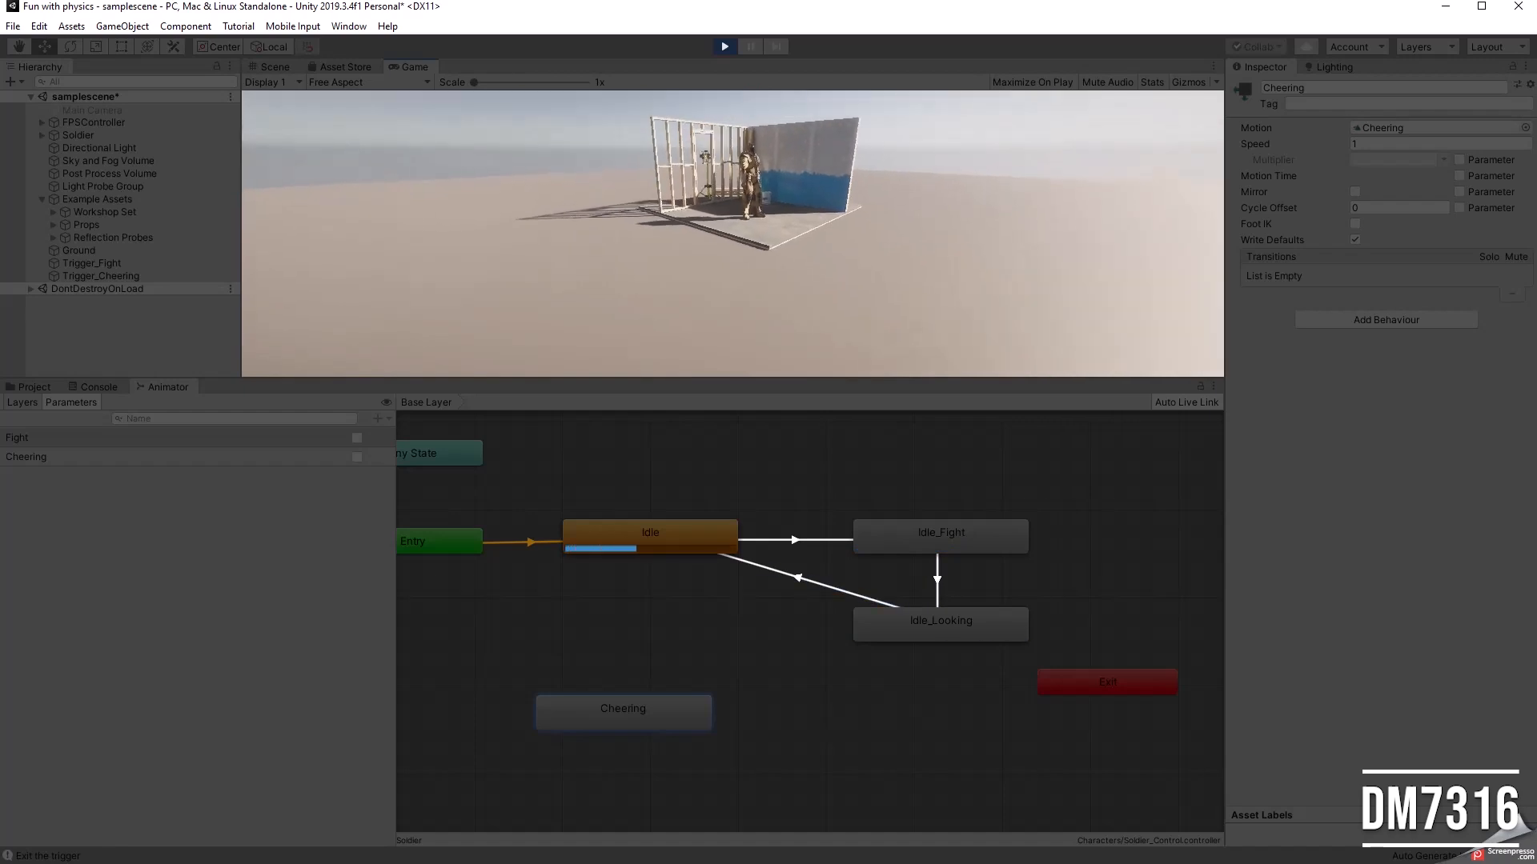
left_click(724, 47)
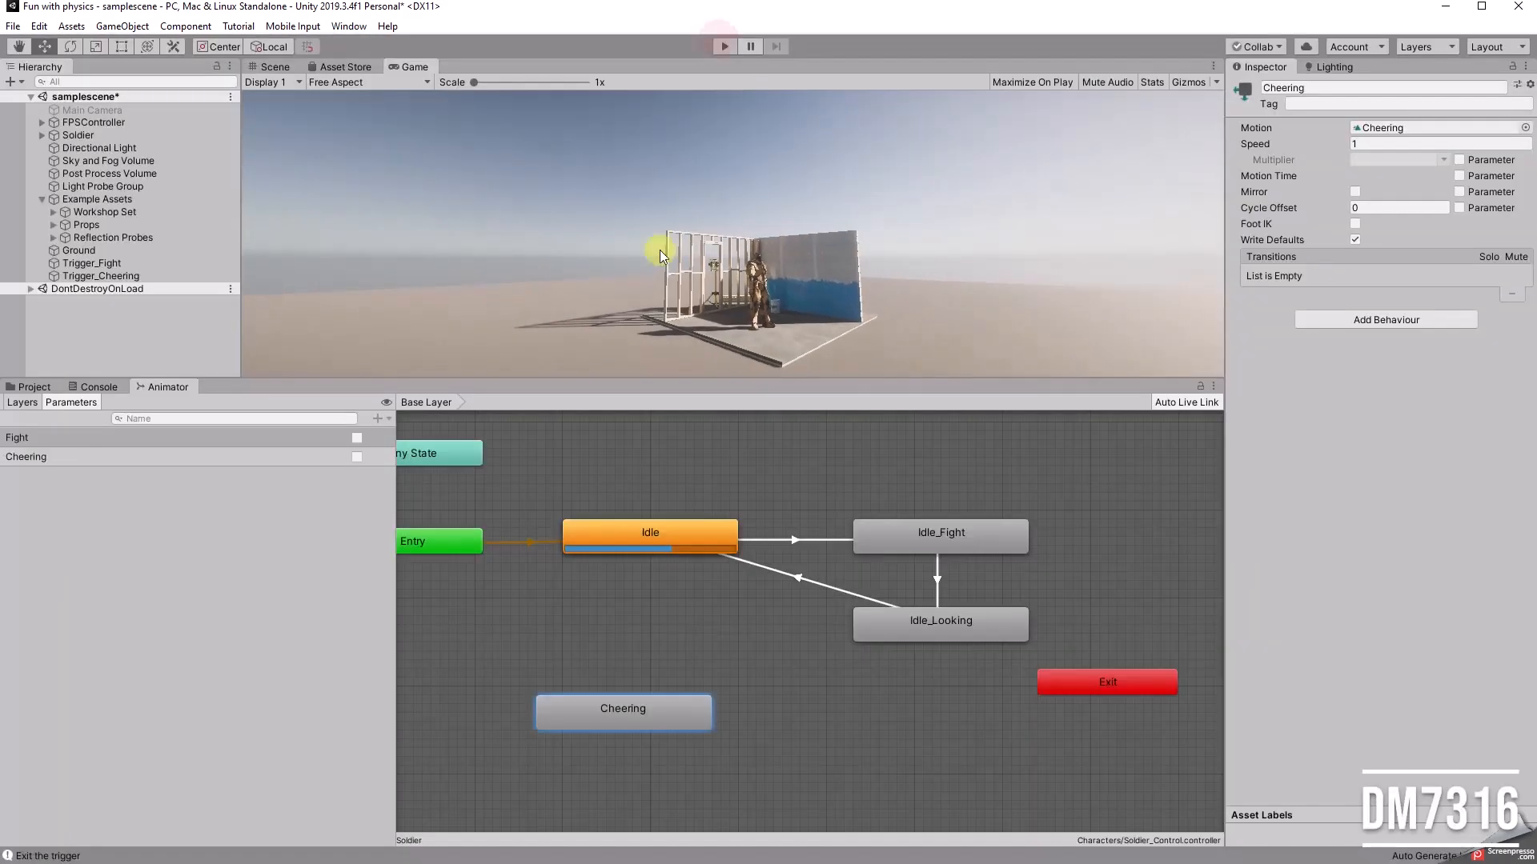
Step: Enlarge the Scene view and move the Cheering state up closer beneath Idle in the animator graph
left_click_drag(628, 377, 632, 486)
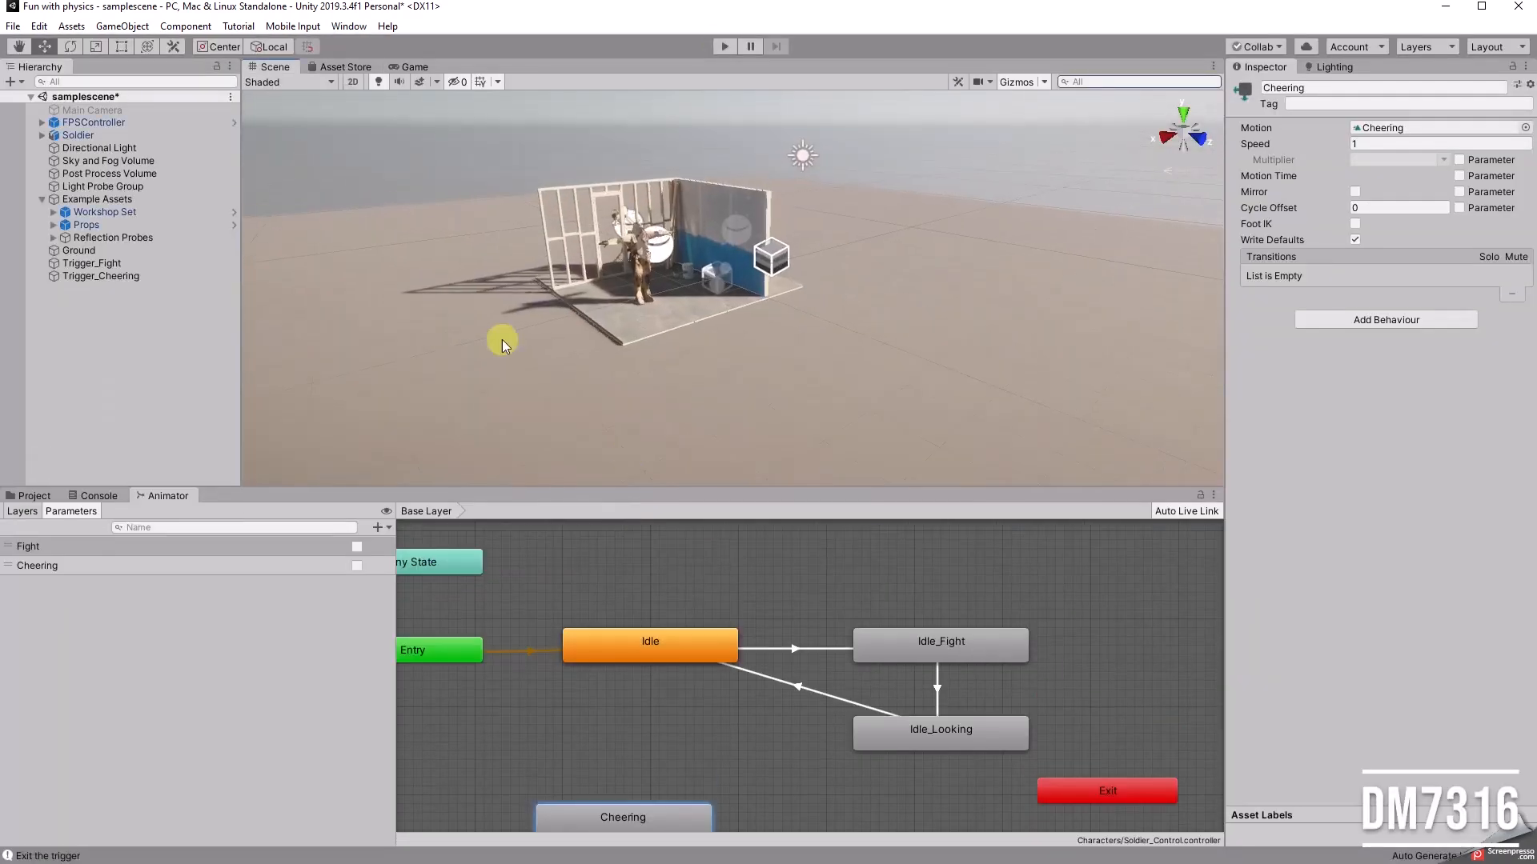
left_click_drag(645, 813, 686, 731)
left_click_drag(616, 295, 903, 308, "alt")
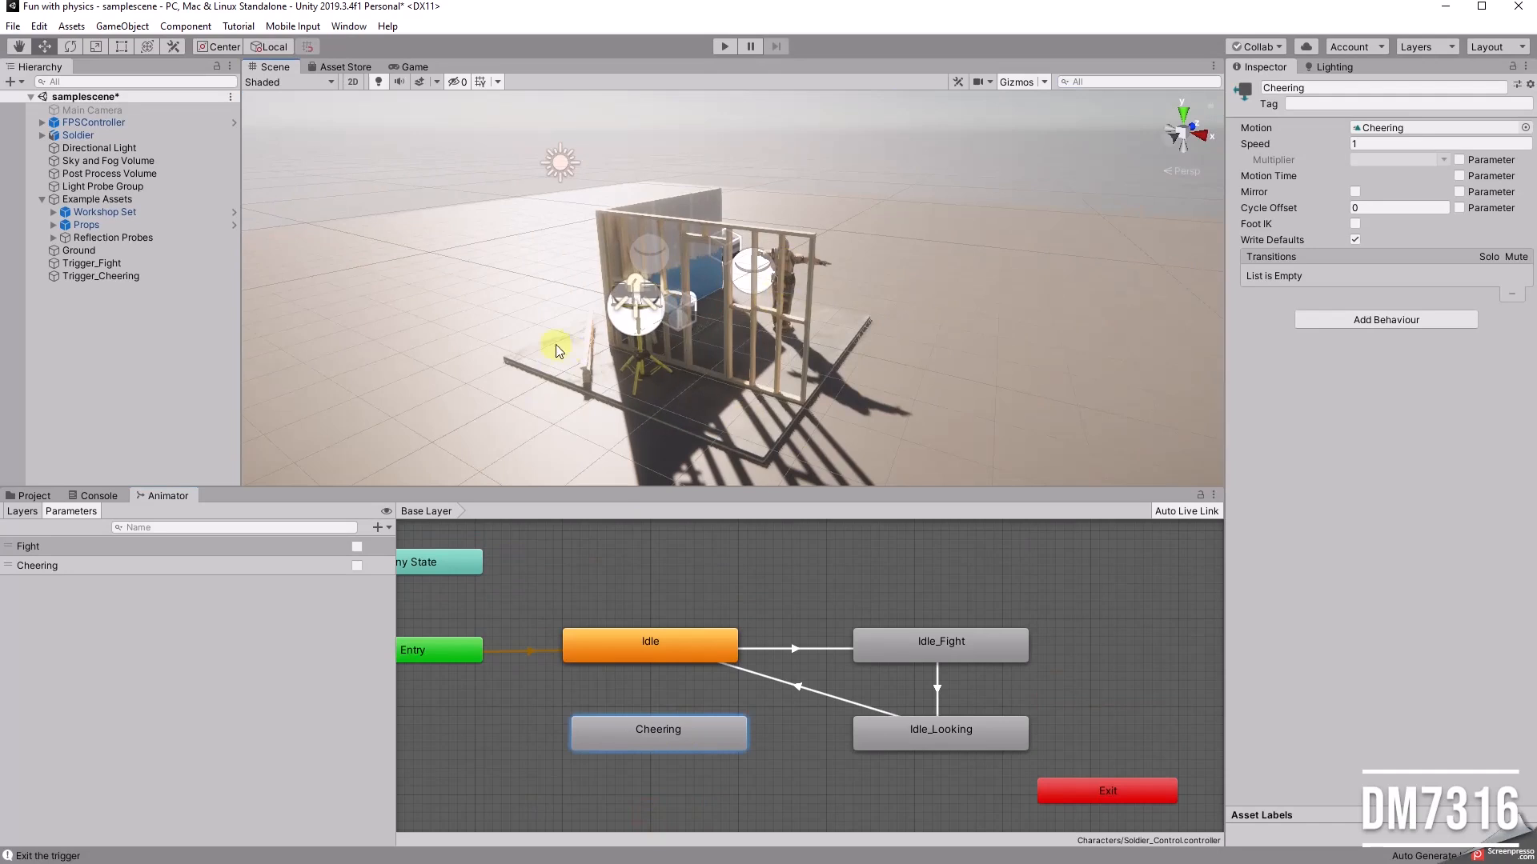
mouse_move(885, 394)
left_mouse_down("alt")
mouse_move(865, 367)
mouse_move(905, 380)
left_mouse_up("alt")
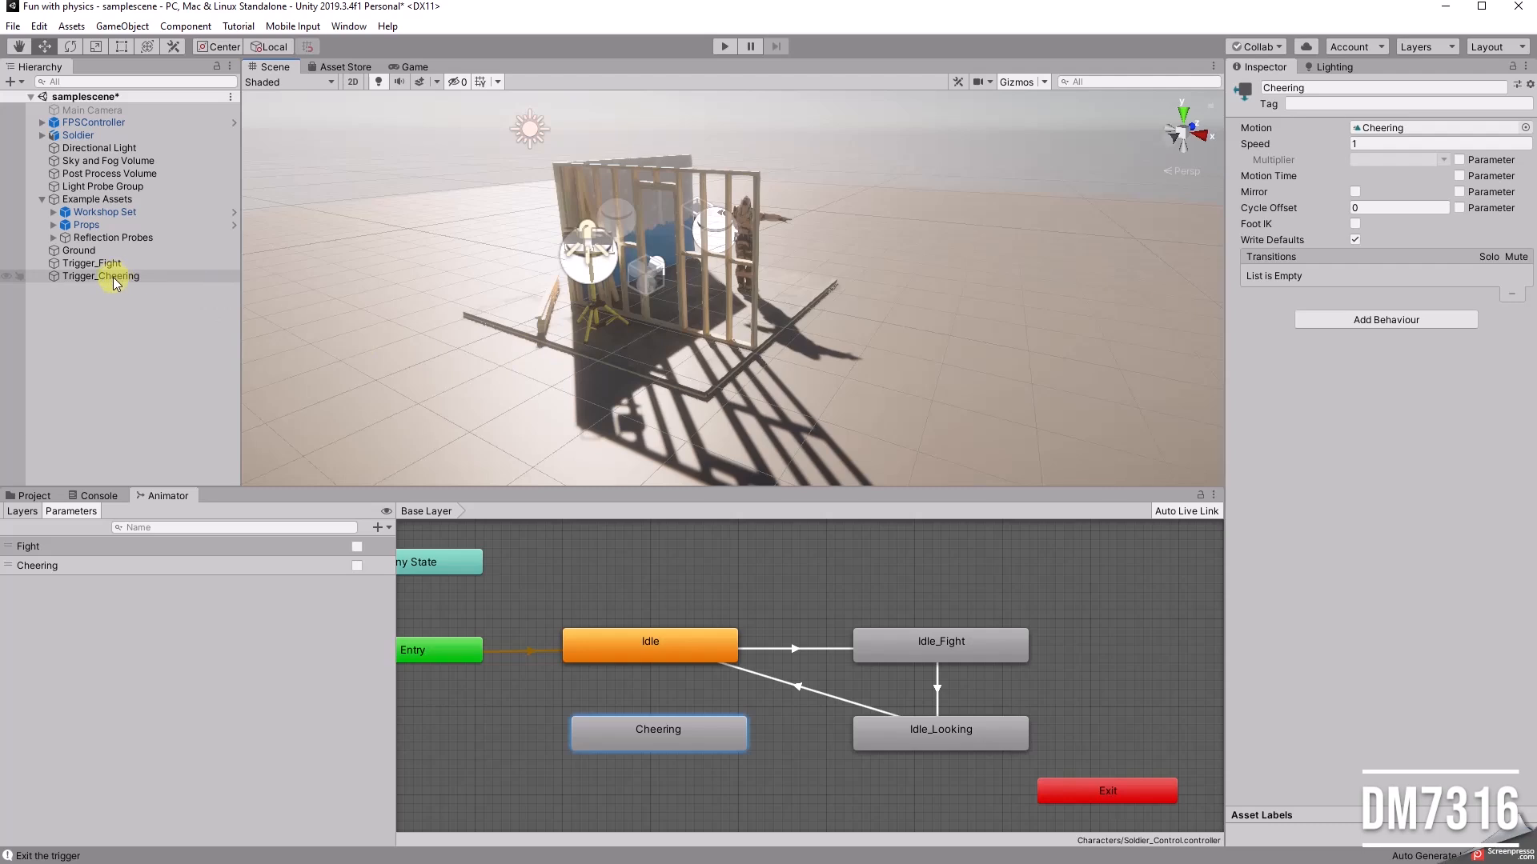
Step: Open the Trigger_Cheer script in Visual Studio and set the SetBool parameter name in OnTriggerEnter to "Cheering"
left_click(41, 495)
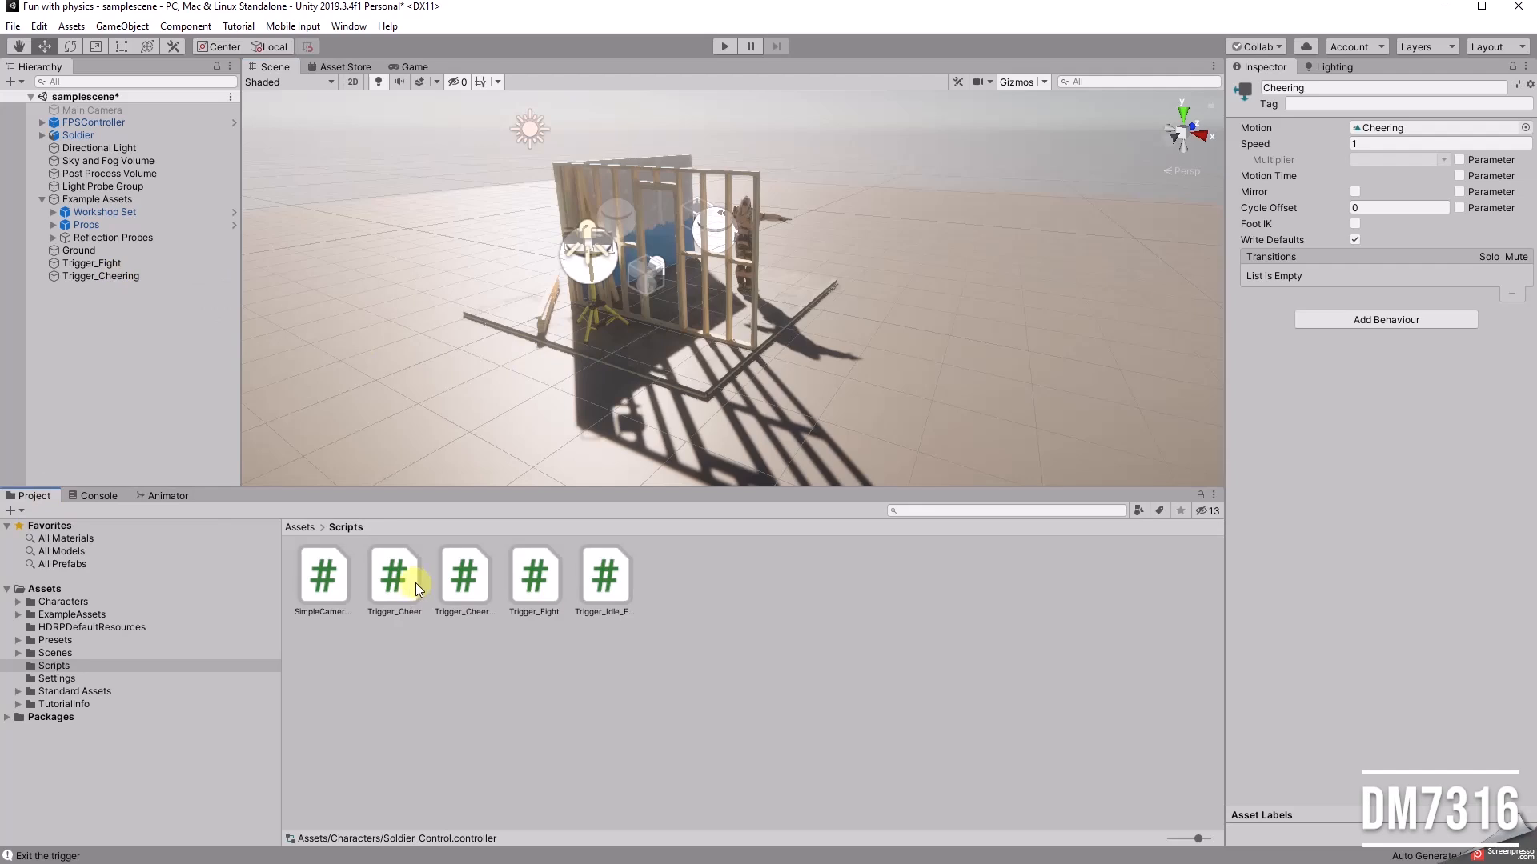
double_click(405, 583)
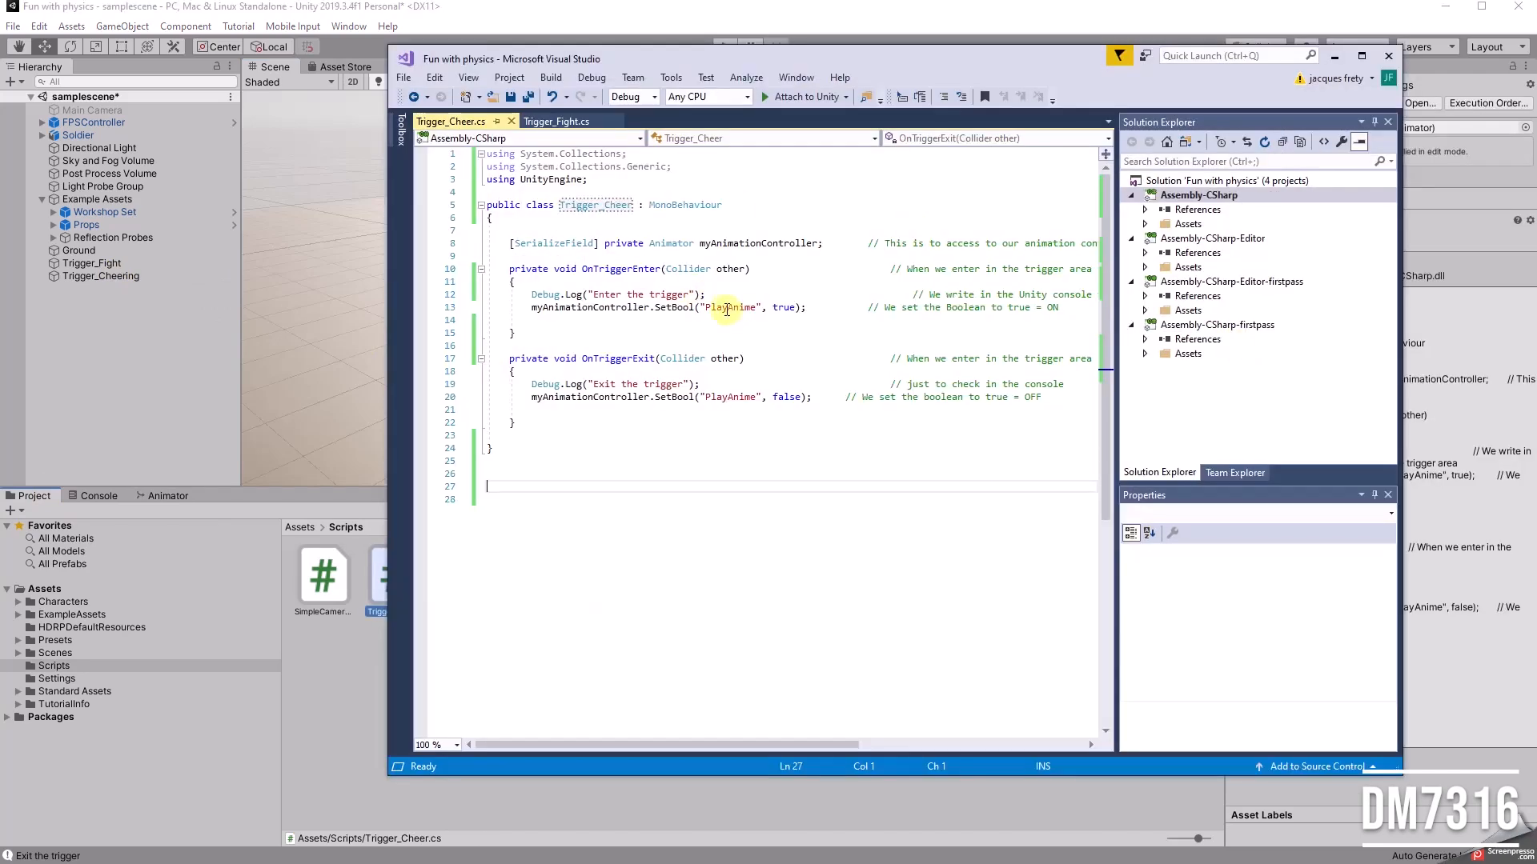
left_click(166, 496)
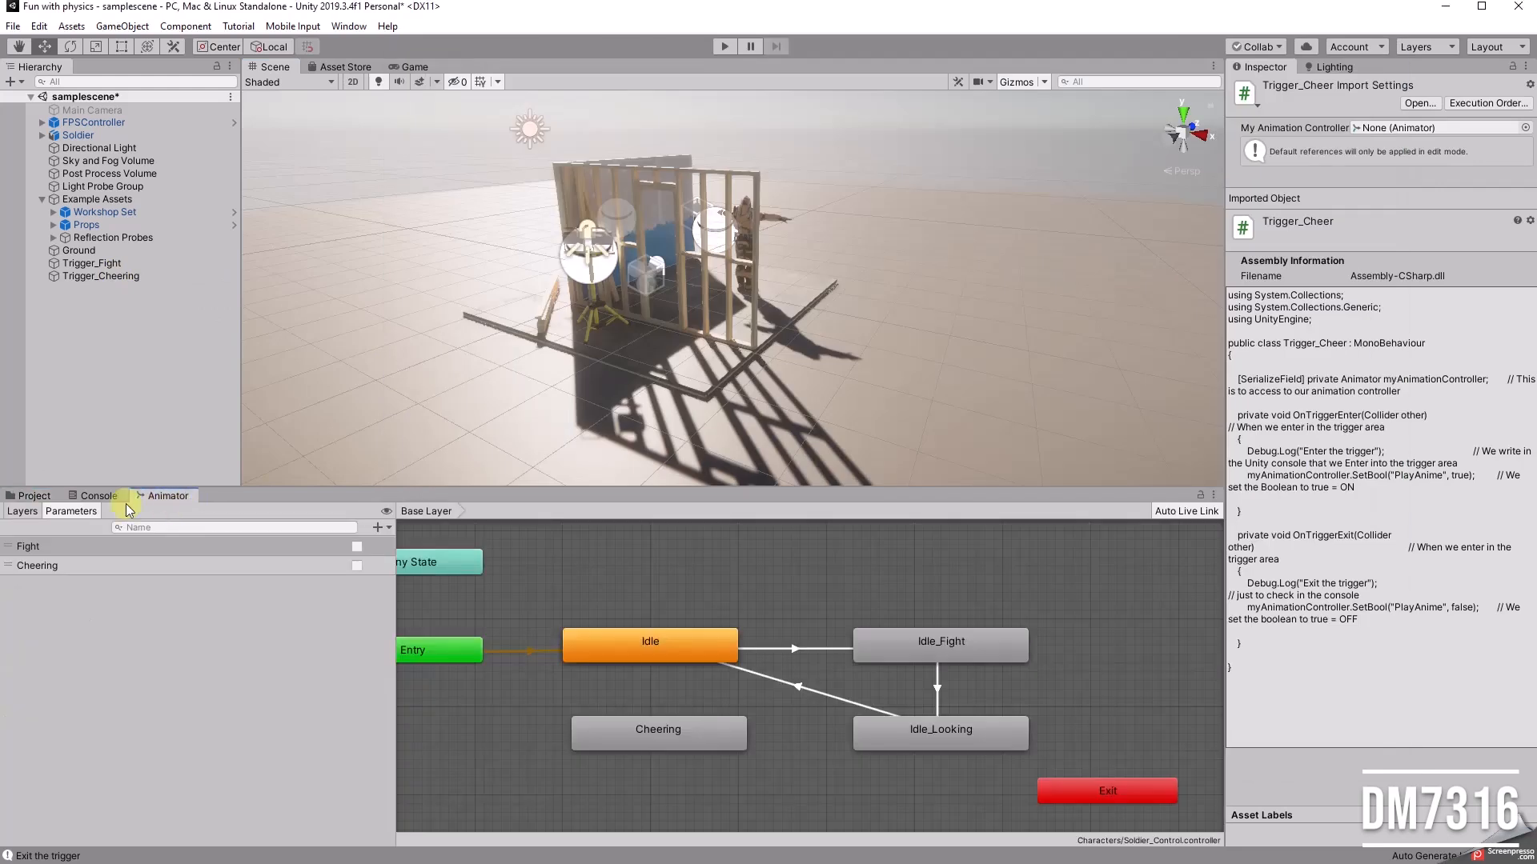
key("alt+Tab")
left_click(731, 309)
left_click_drag(756, 307, 711, 308)
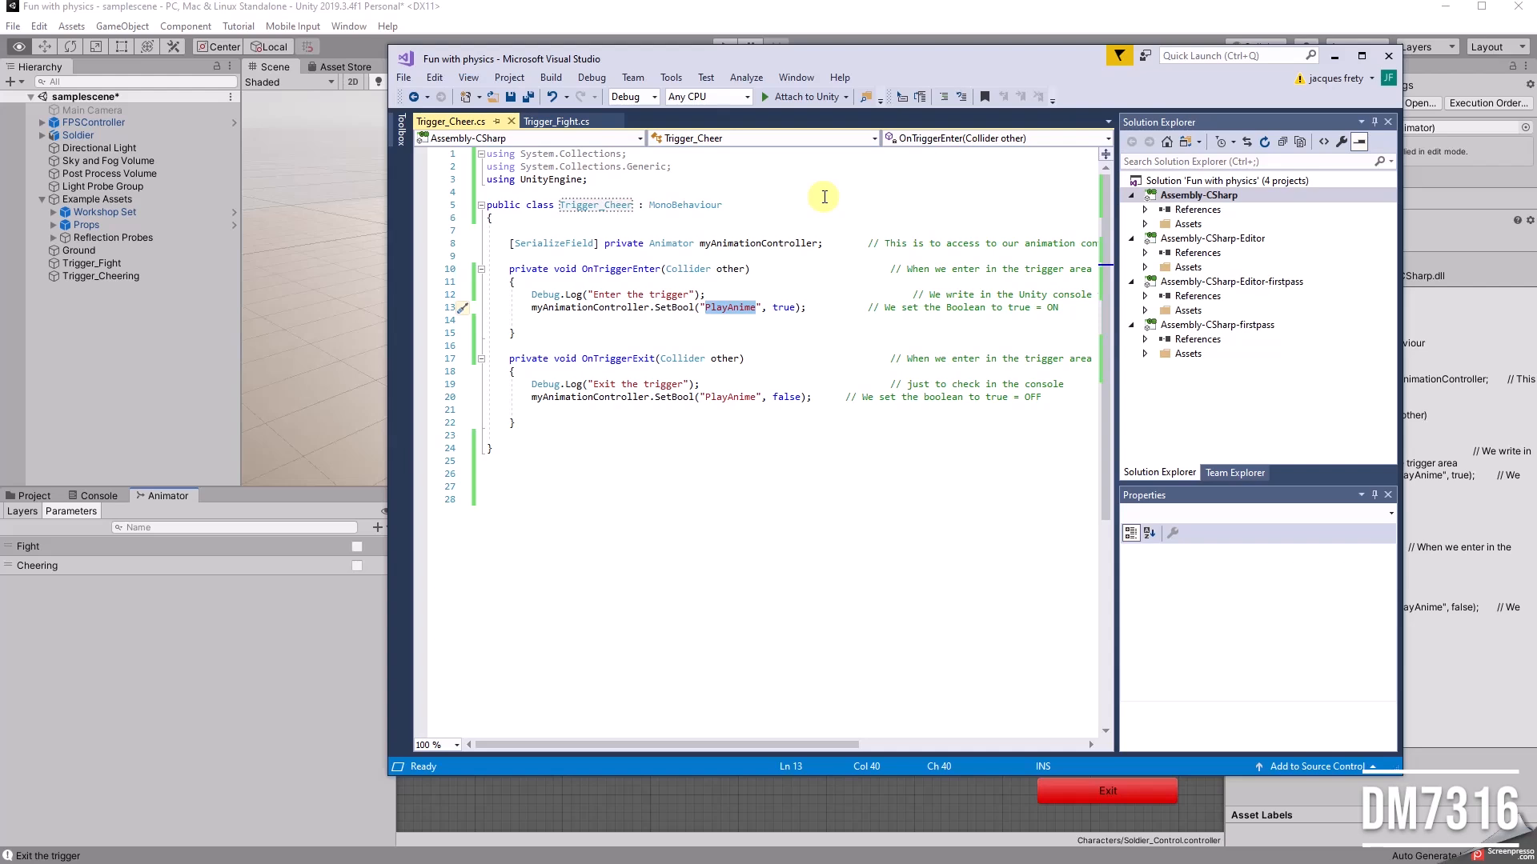
type("Chee")
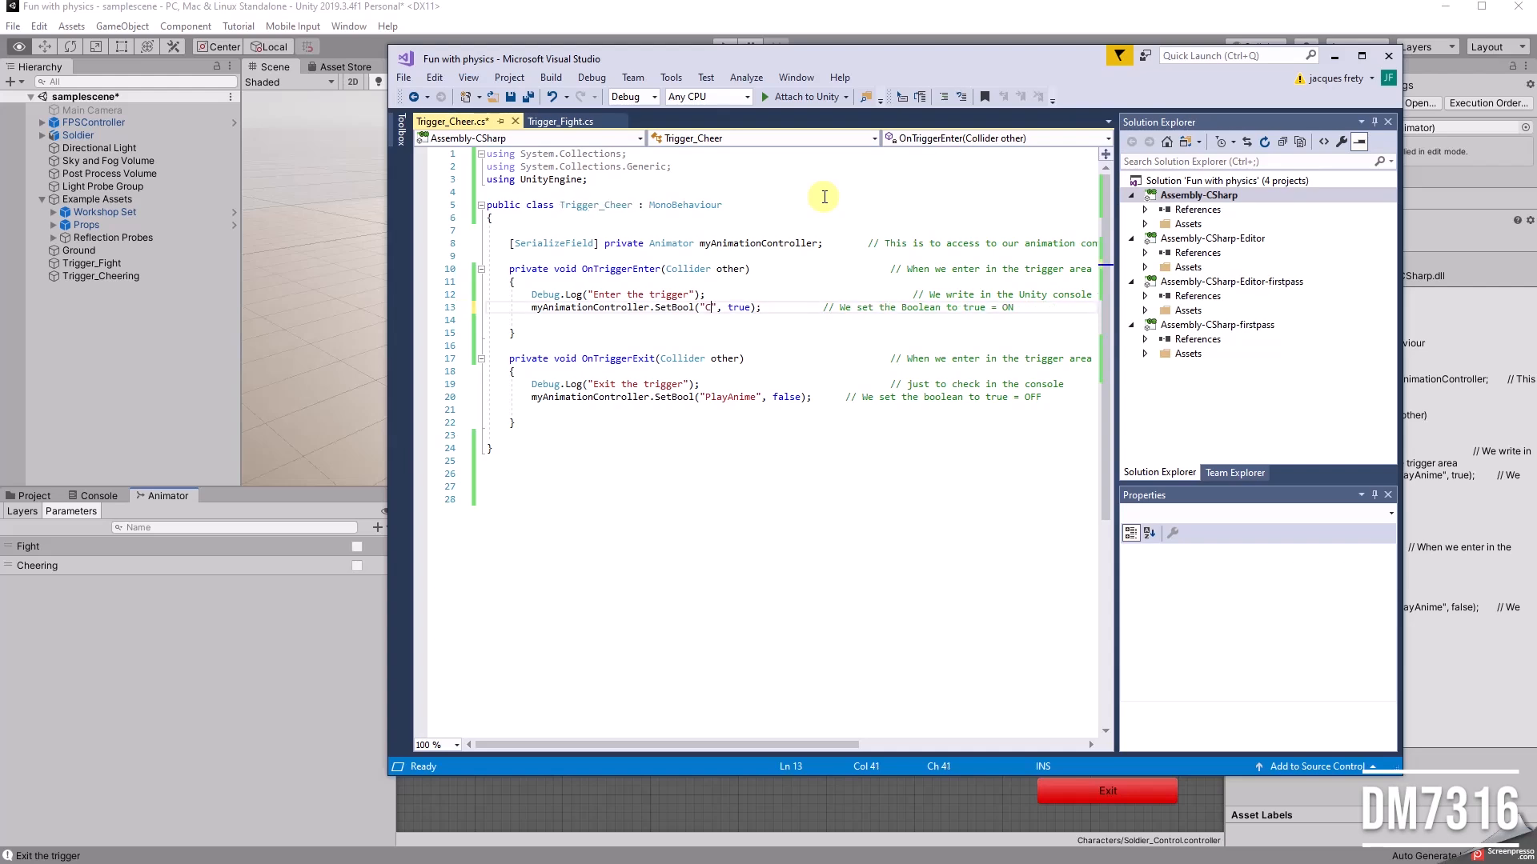
type("ring")
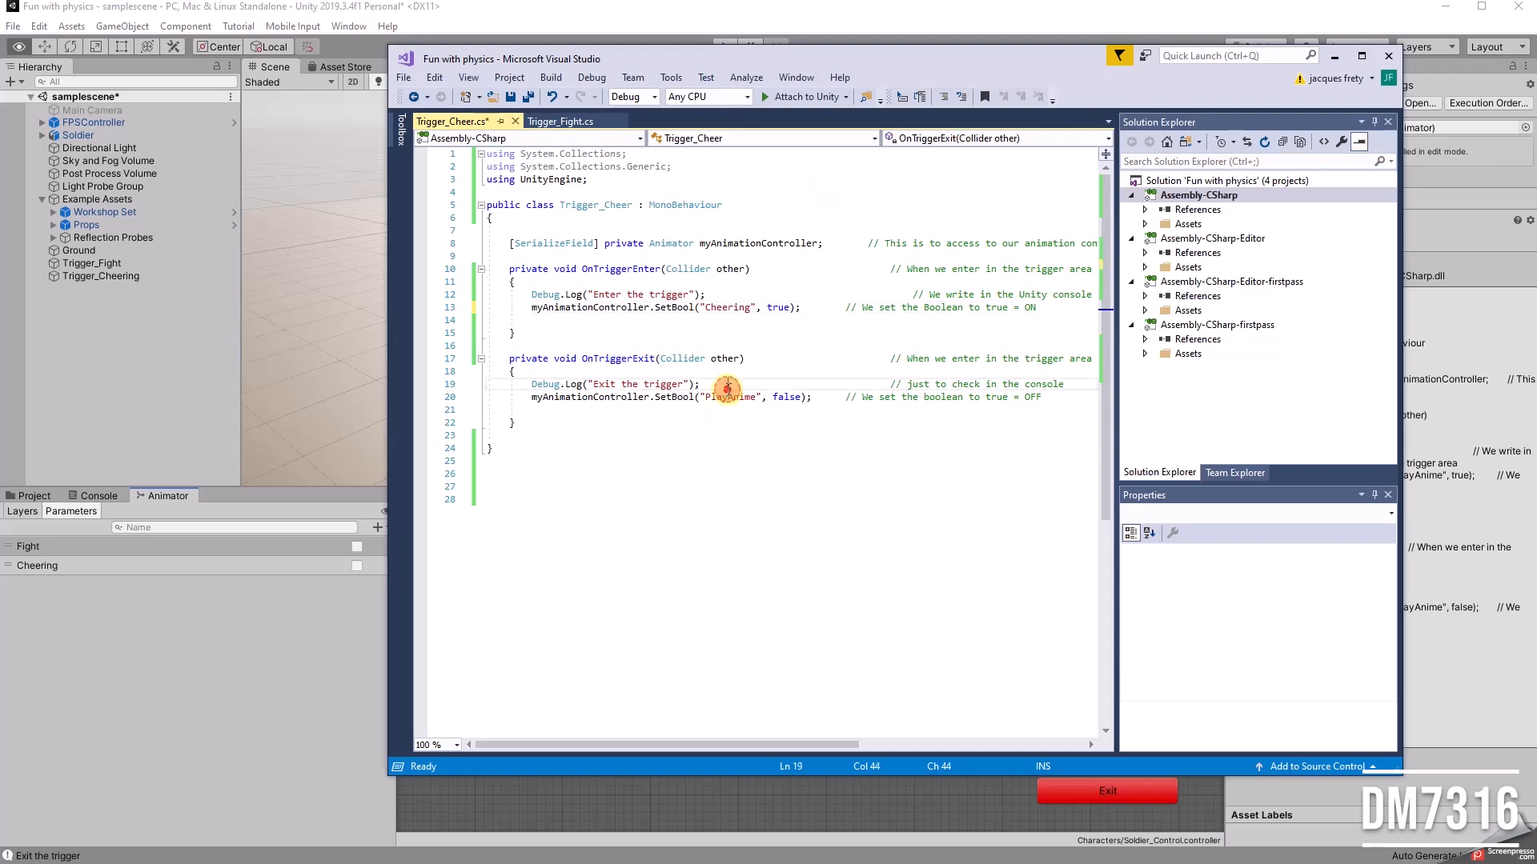
Step: Set the SetBool parameter name in OnTriggerExit to "Cheering", save the script and return to Unity
double_click(725, 398)
type("Che")
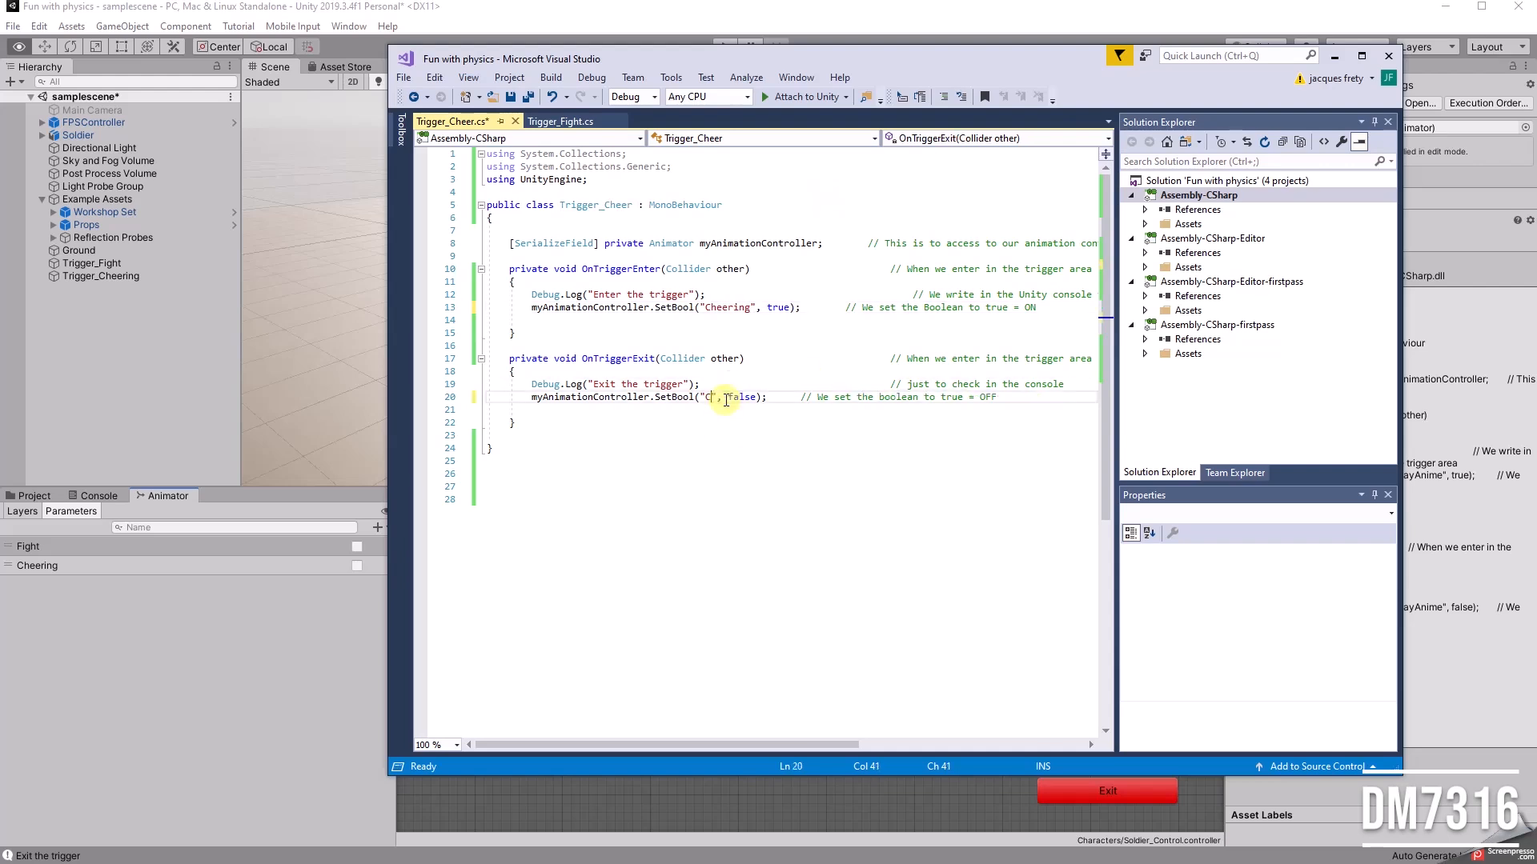
type("ing")
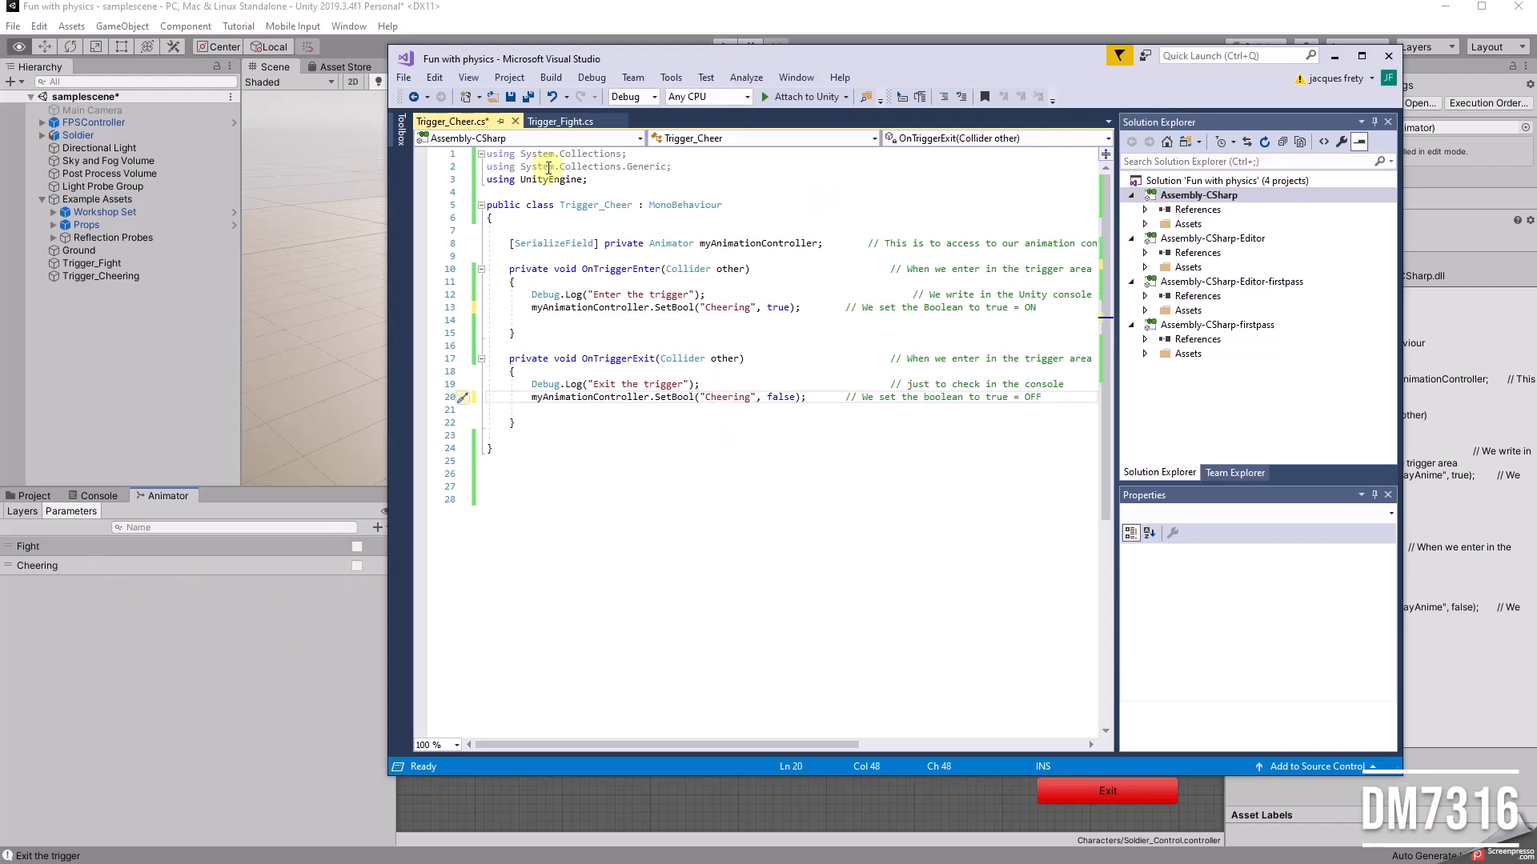
left_click(737, 512)
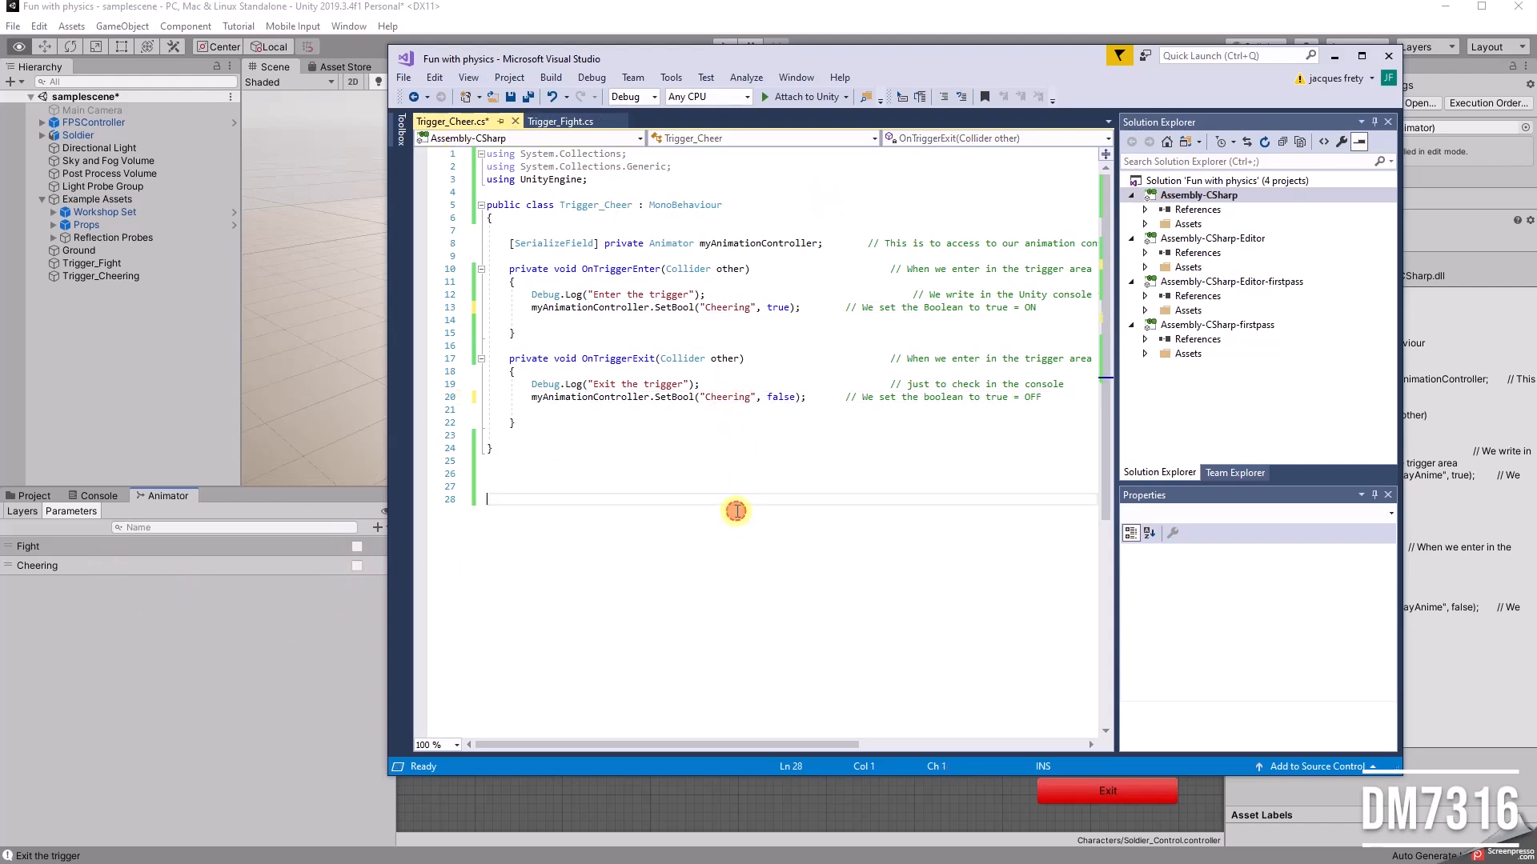
key("ctrl+s")
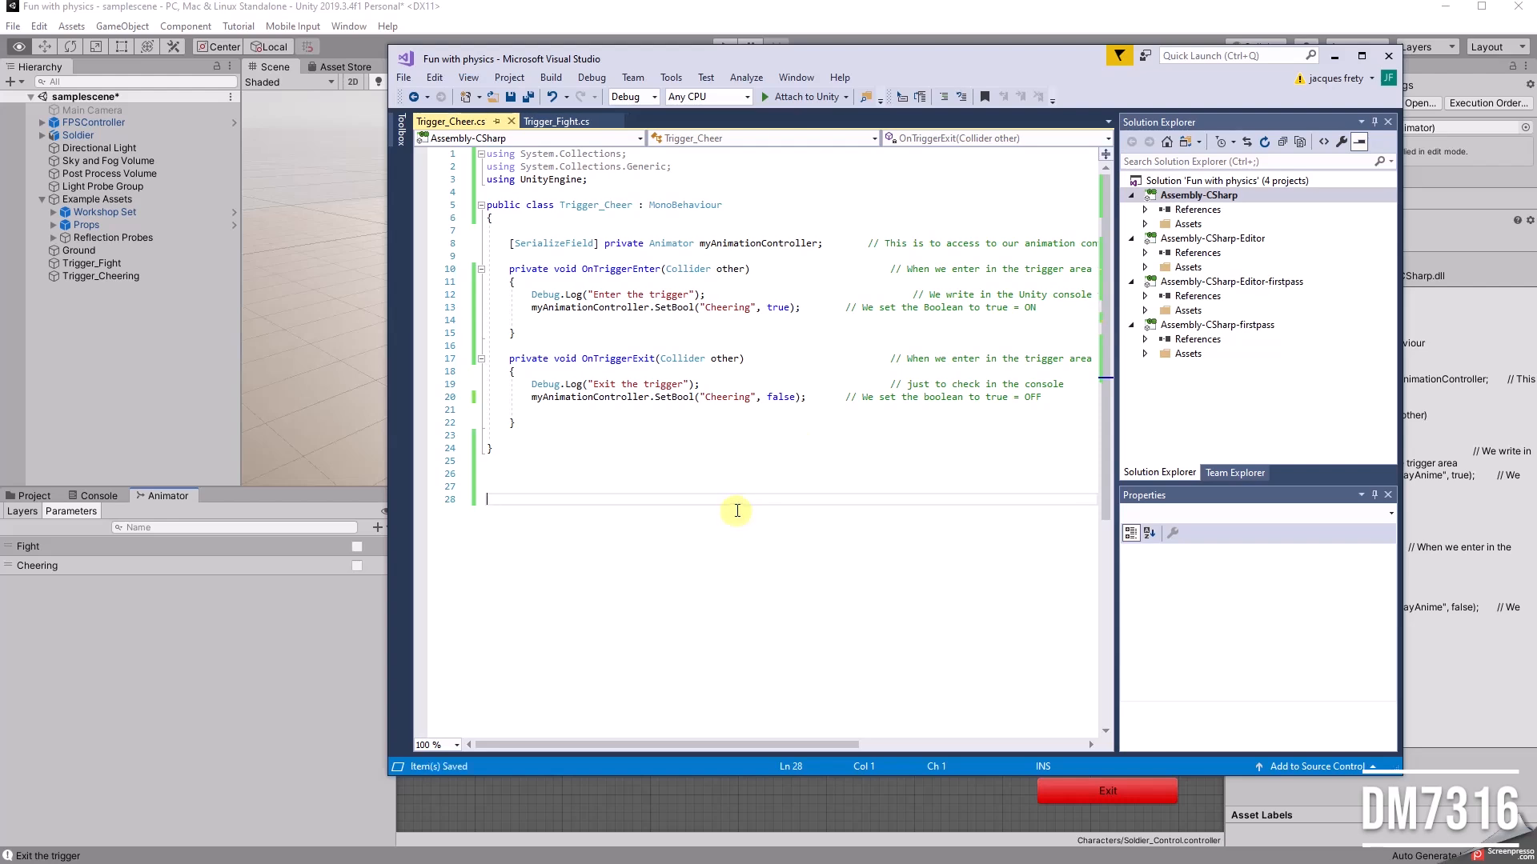
left_click(1335, 56)
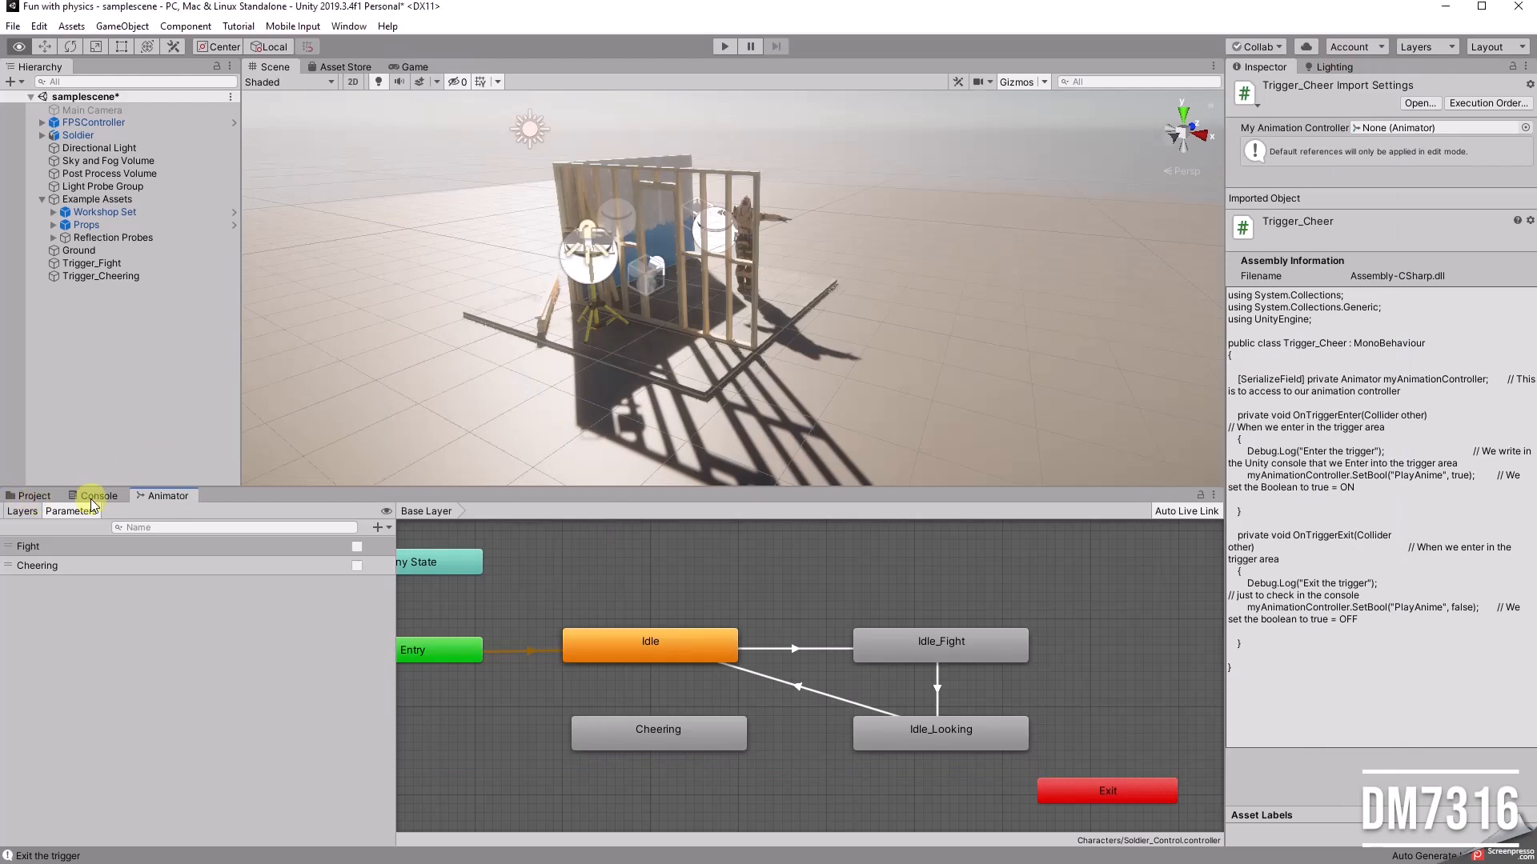
Step: Attach the Trigger_Cheer script to the Trigger_Cheering object and assign the Soldier animator as its My Animation Controller
left_click(30, 495)
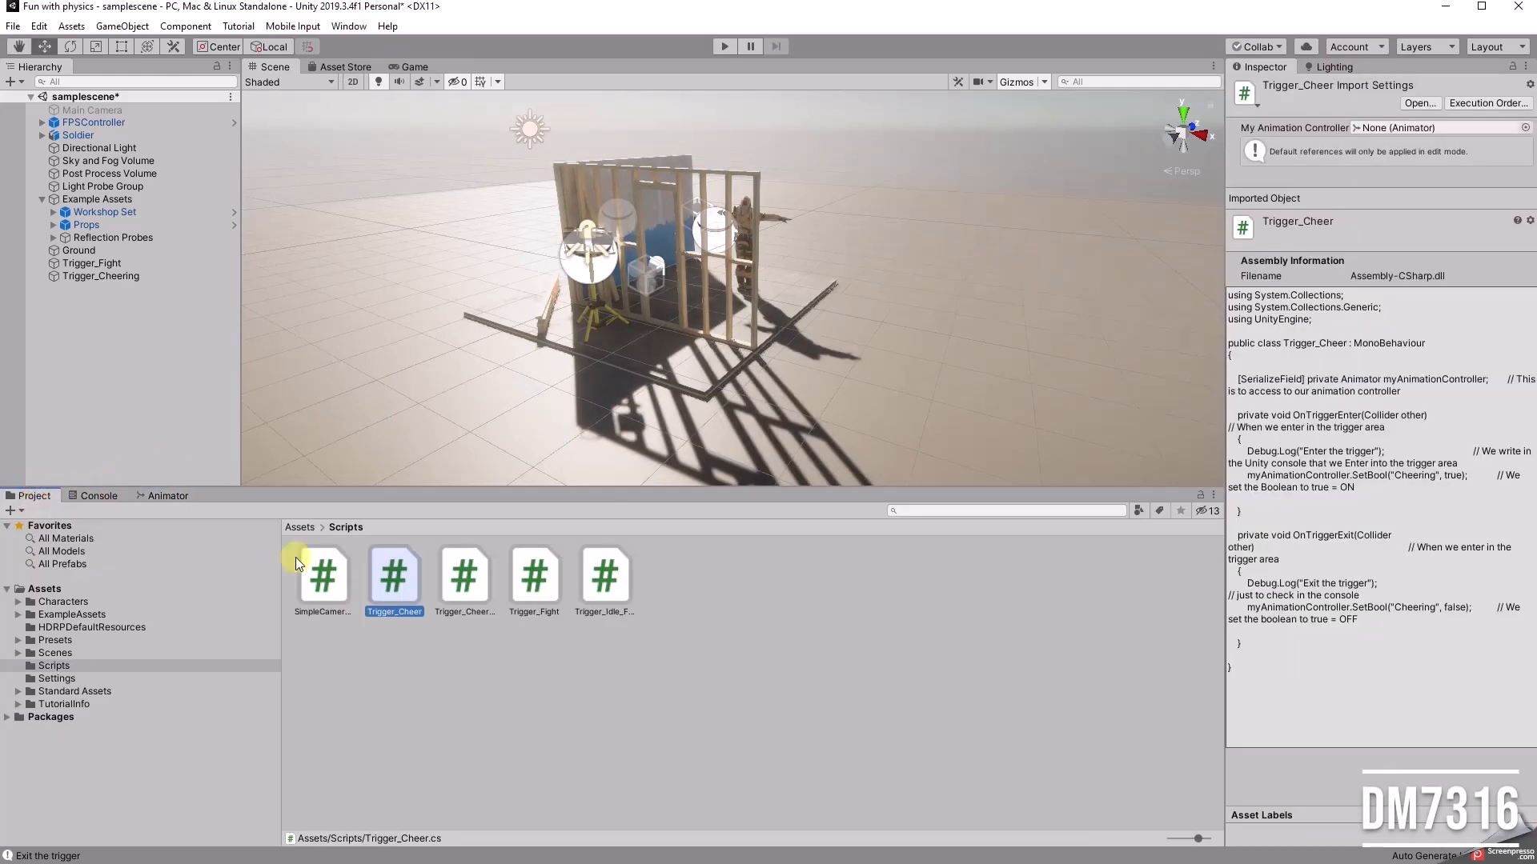
left_click(94, 277)
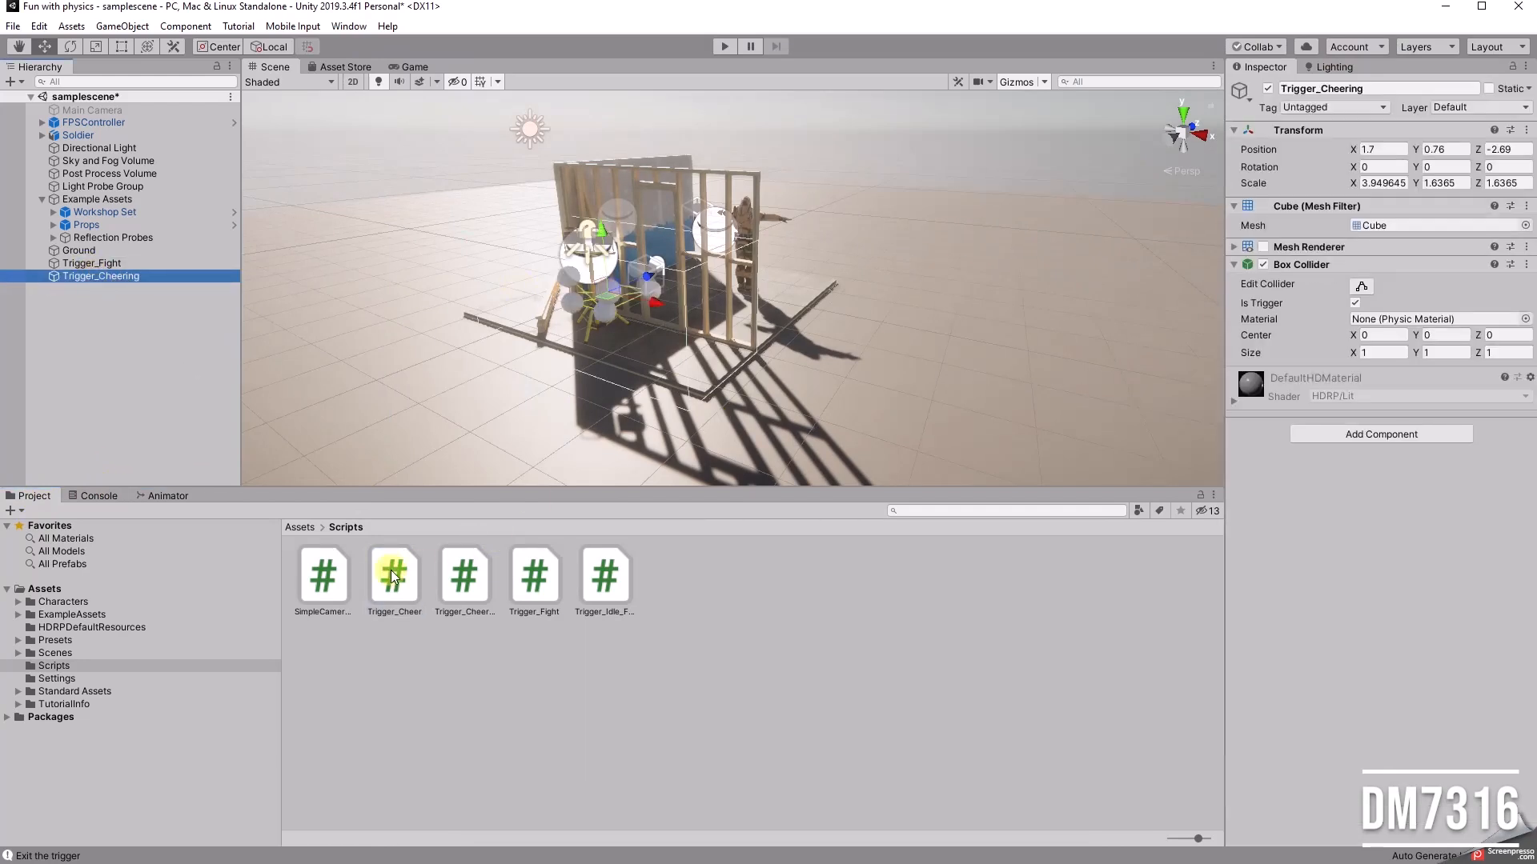
left_click_drag(393, 576, 1389, 581)
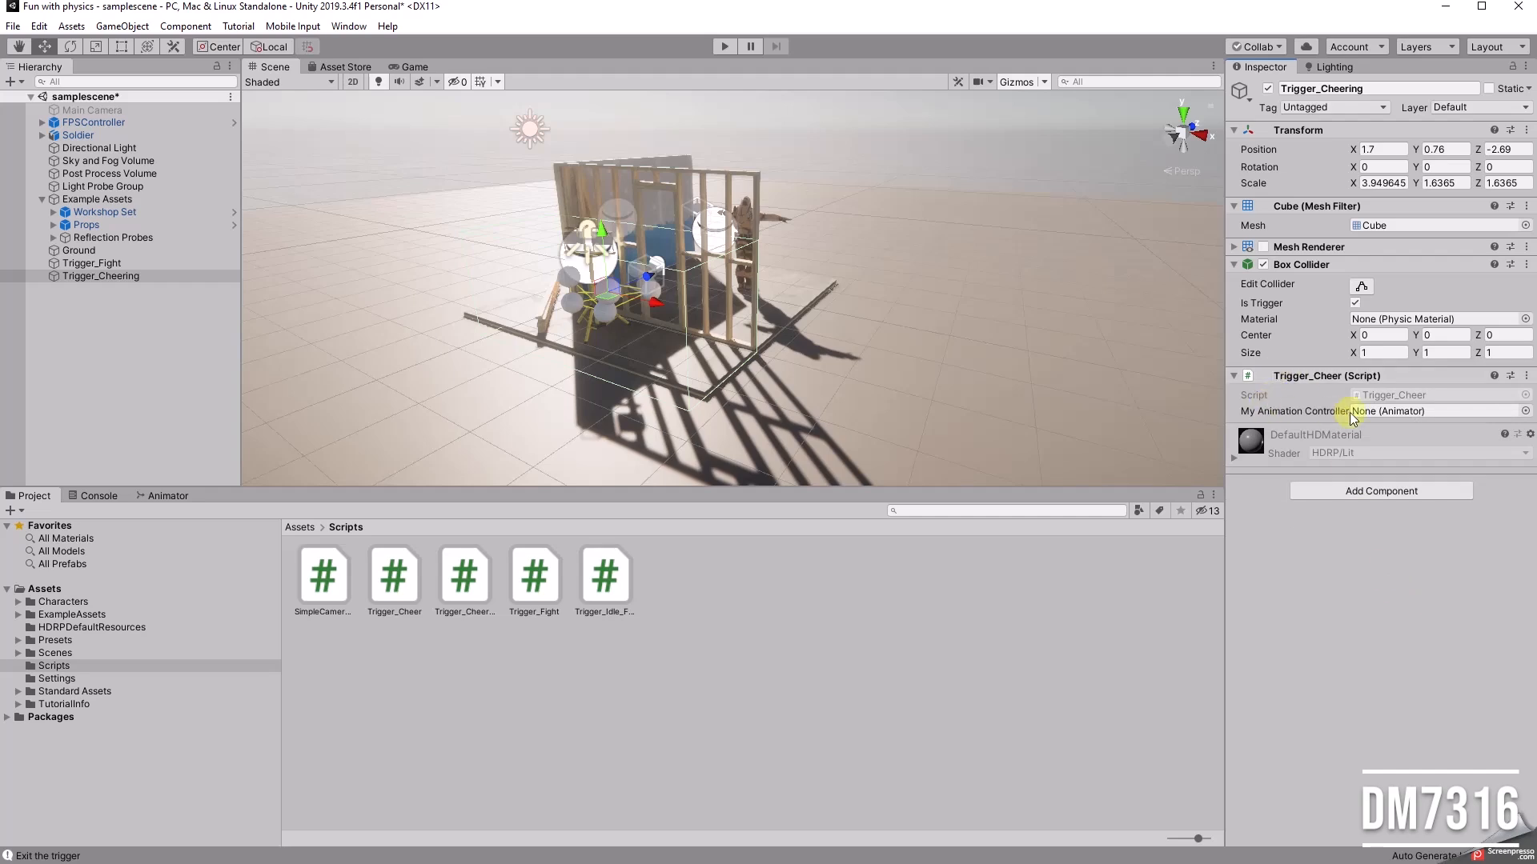
left_click(1525, 411)
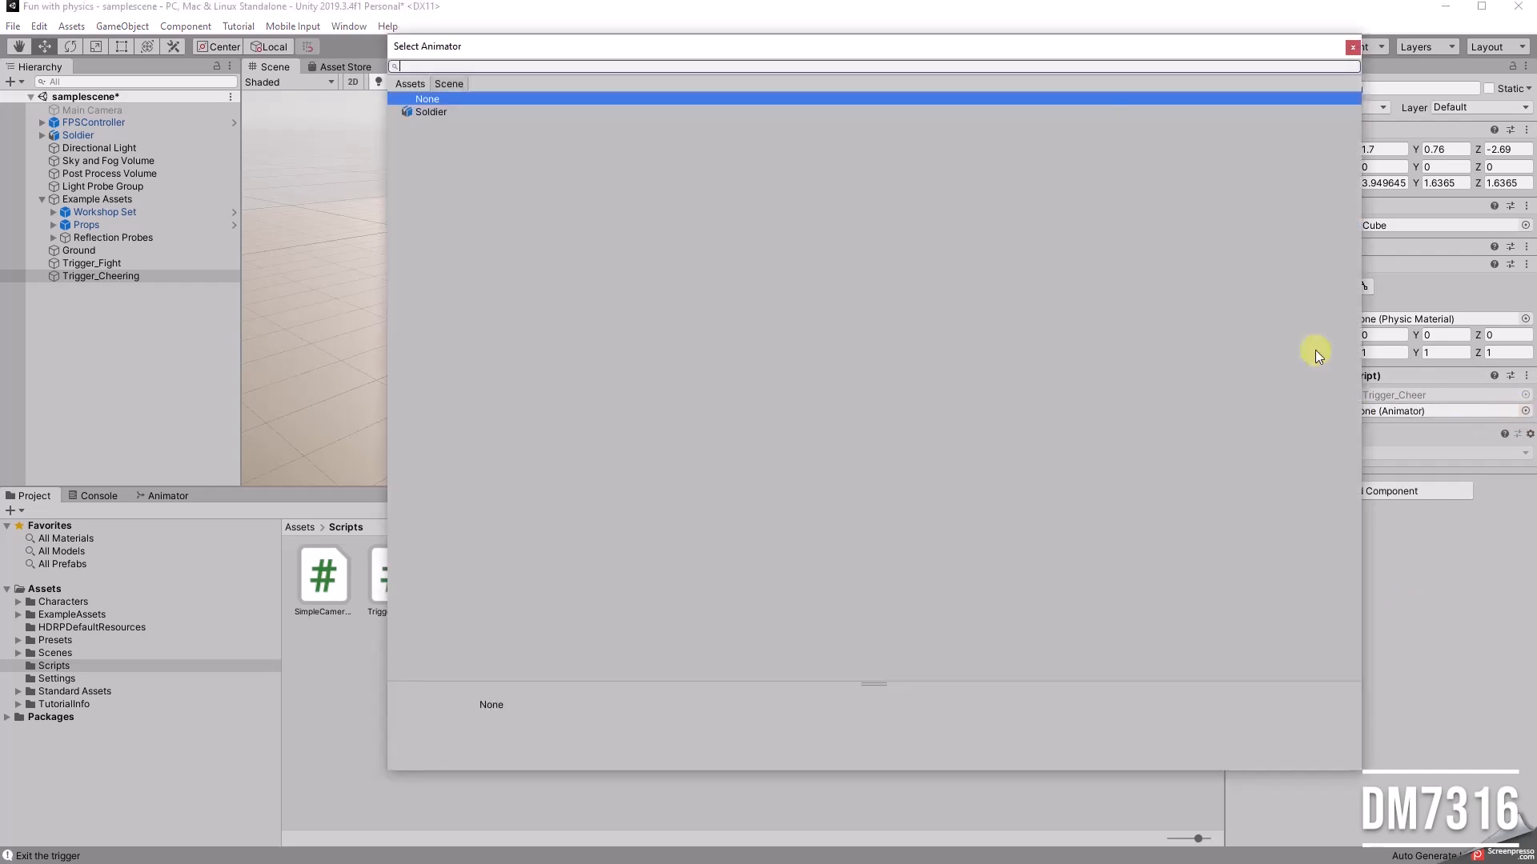
left_click(454, 112)
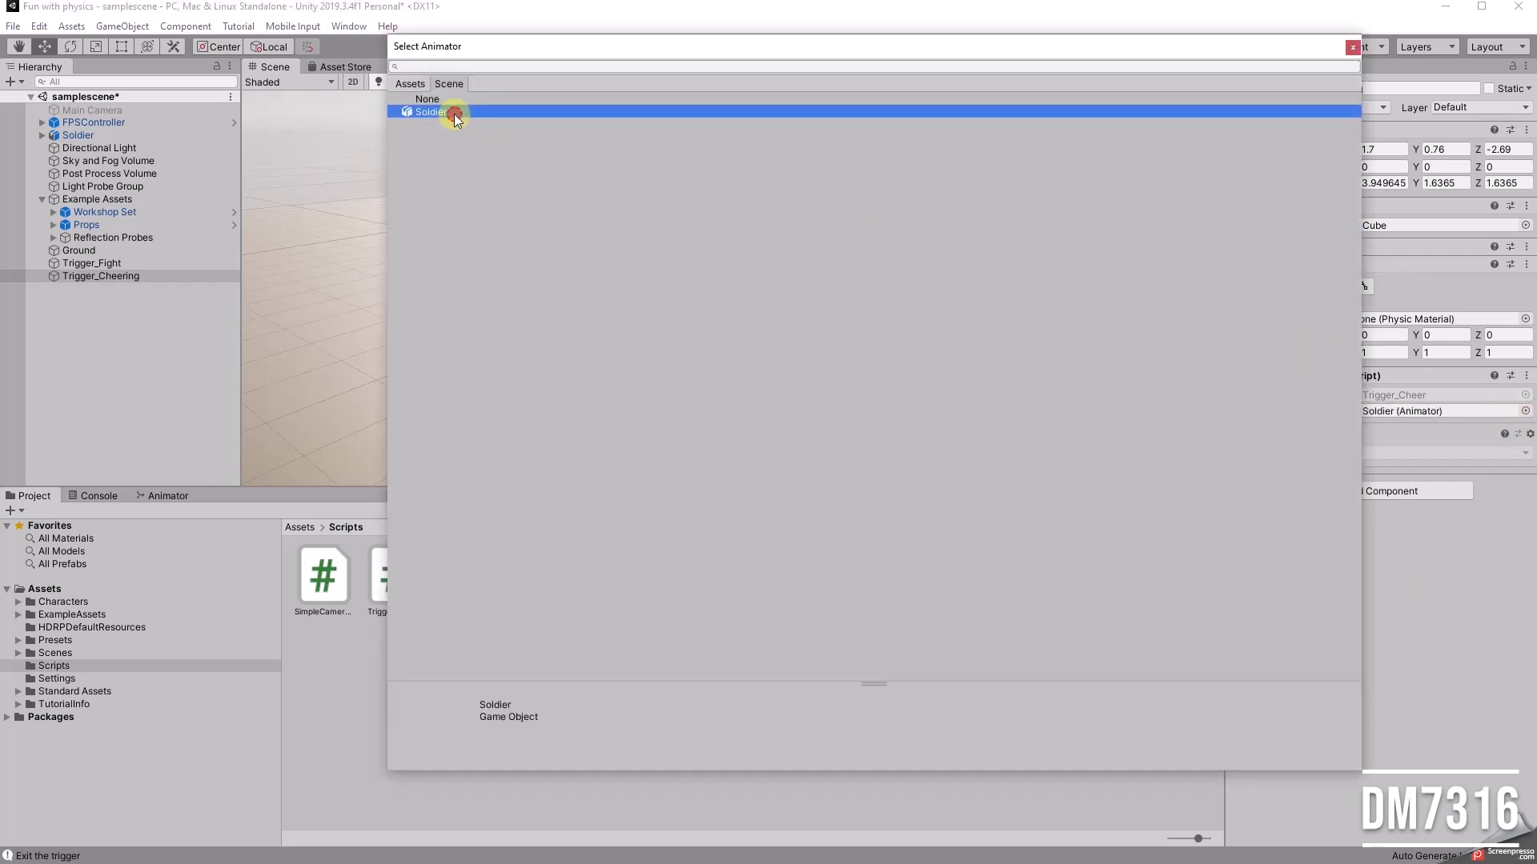
left_click(1353, 46)
Step: Make a transition from Idle to Cheering in the animator graph and align the Cheering state directly below Idle
left_click_drag(894, 291, 621, 328, "alt")
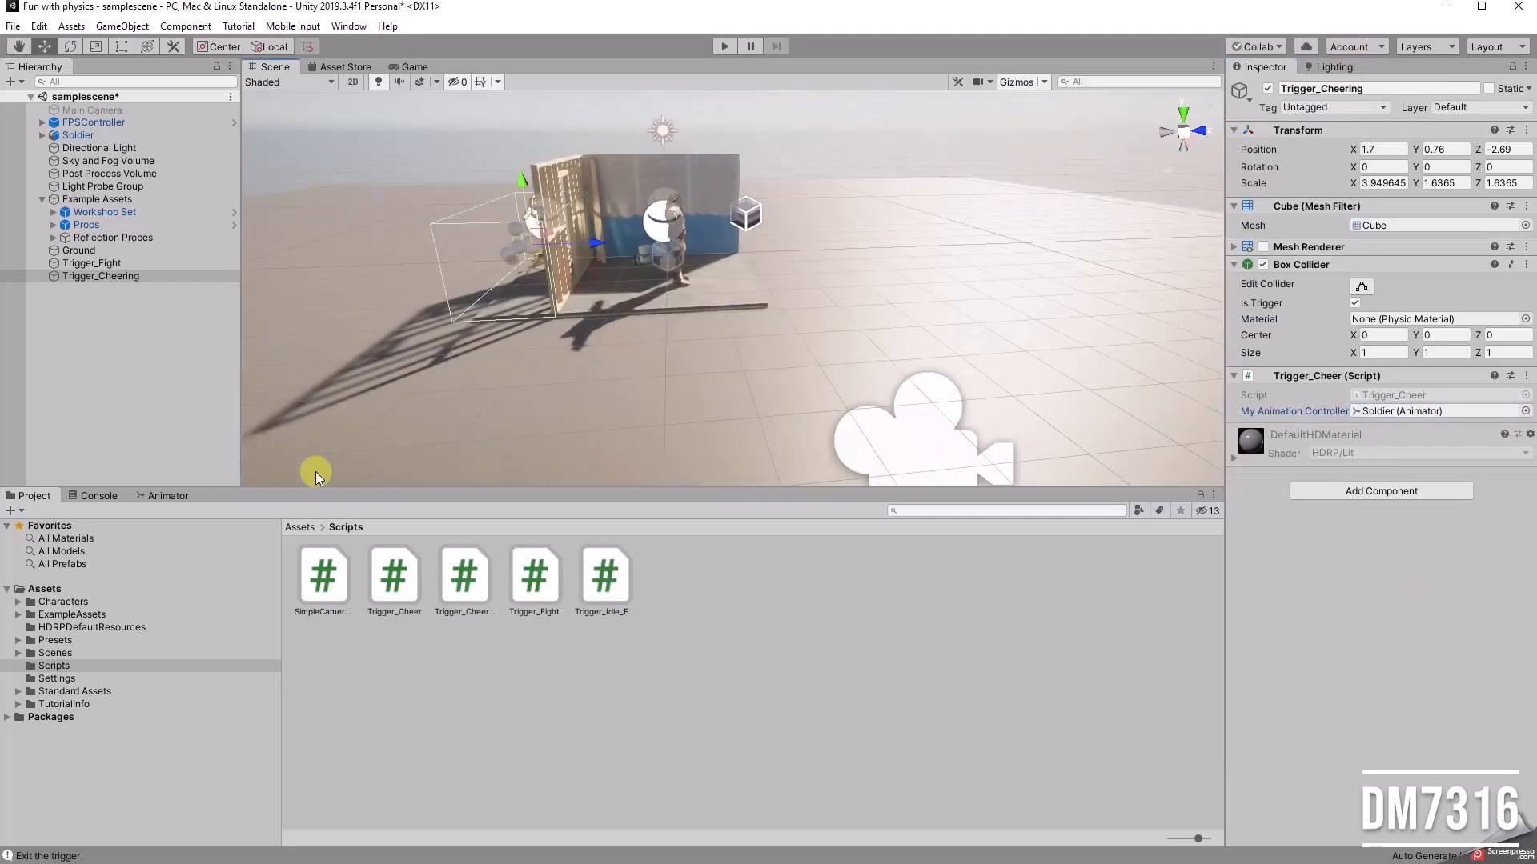
left_click(180, 494)
left_click_drag(686, 739, 684, 750)
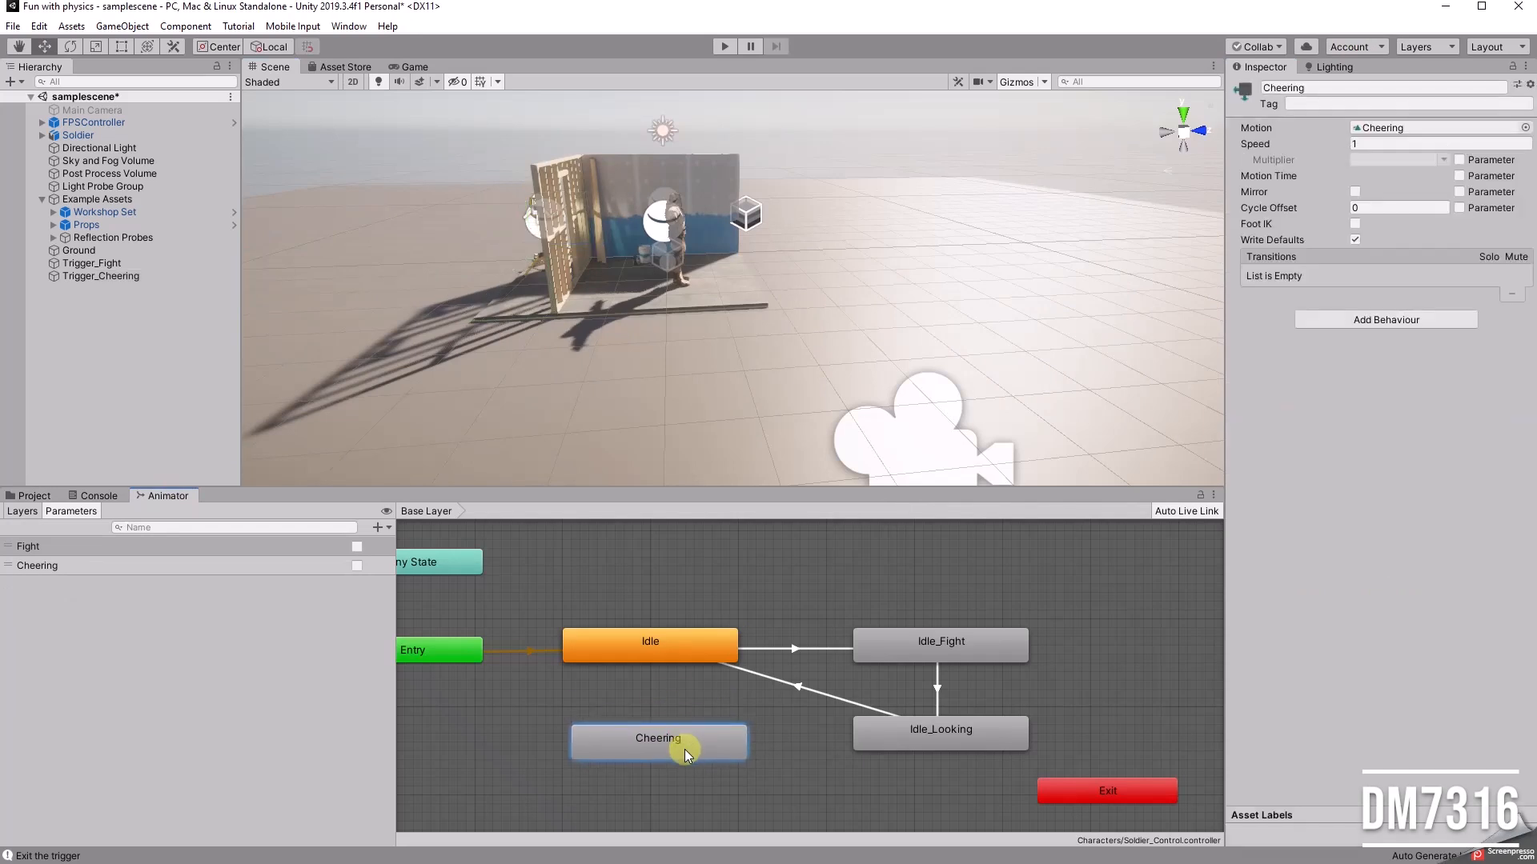
left_click(658, 643)
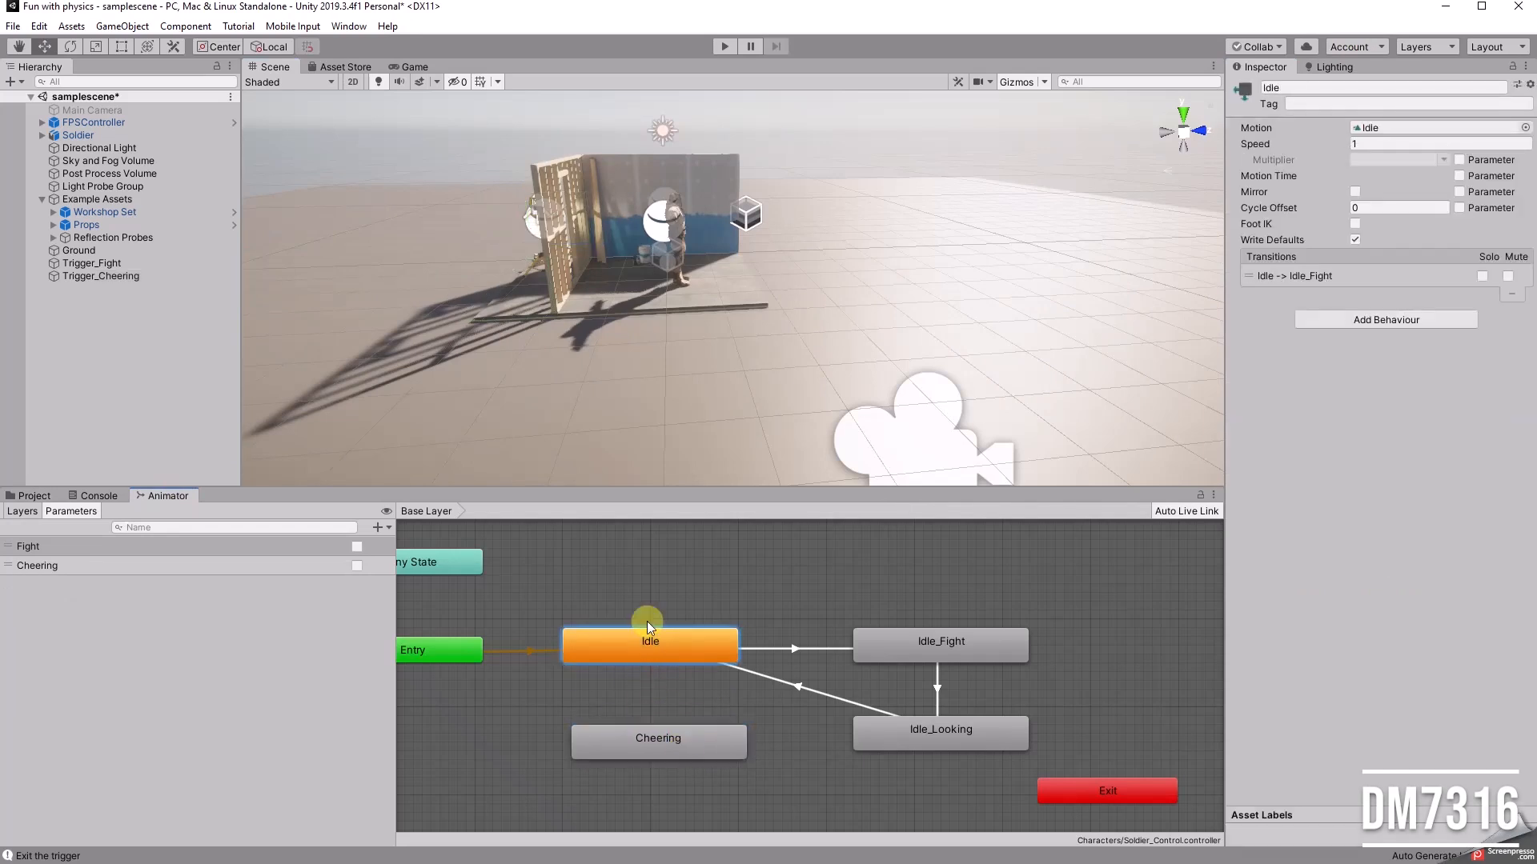
right_click(655, 646)
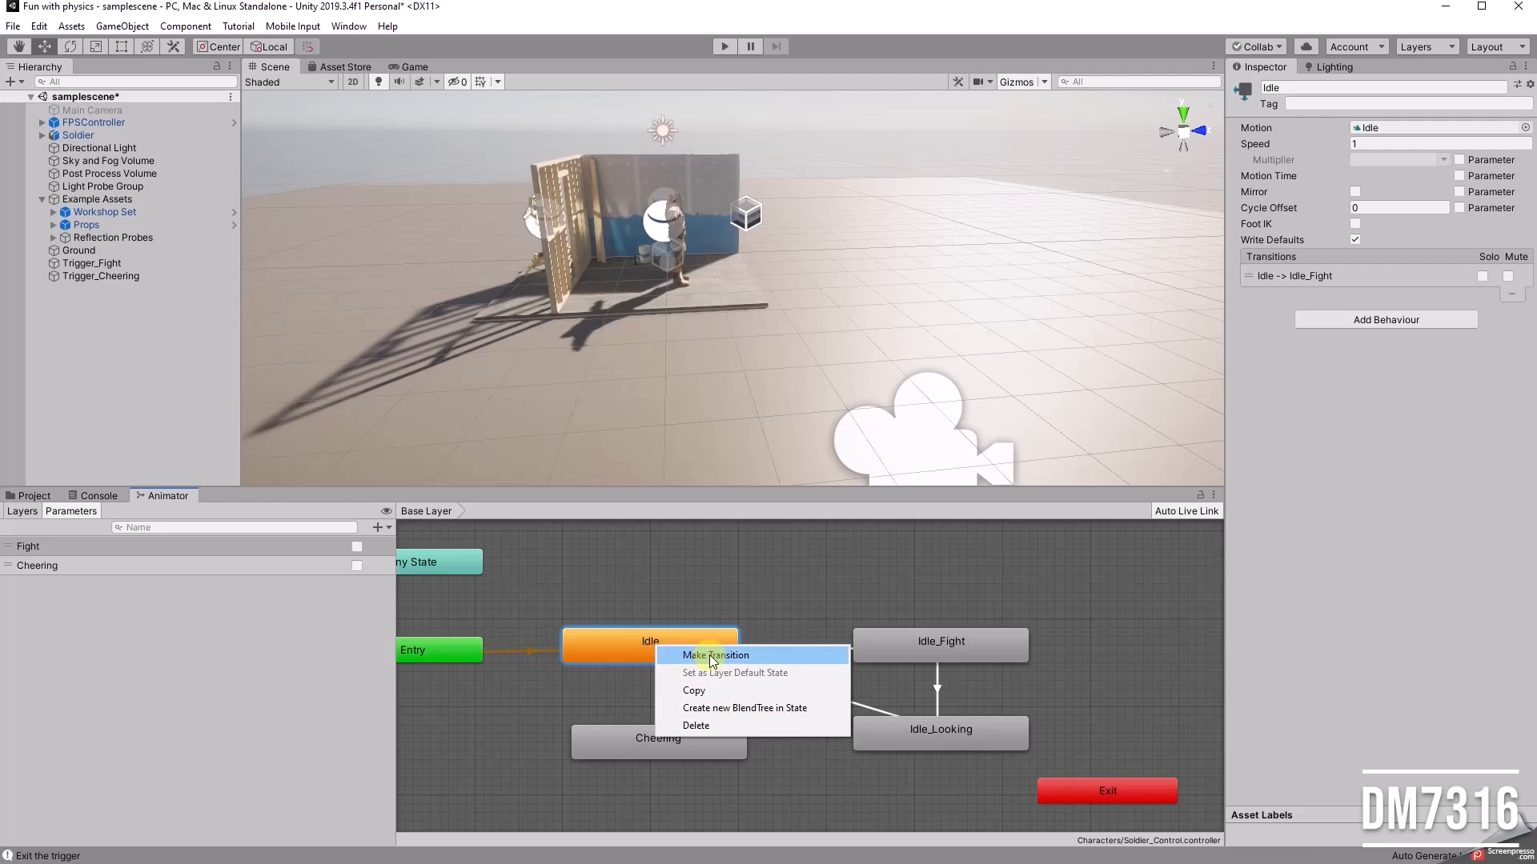
left_click(712, 657)
left_click(651, 730)
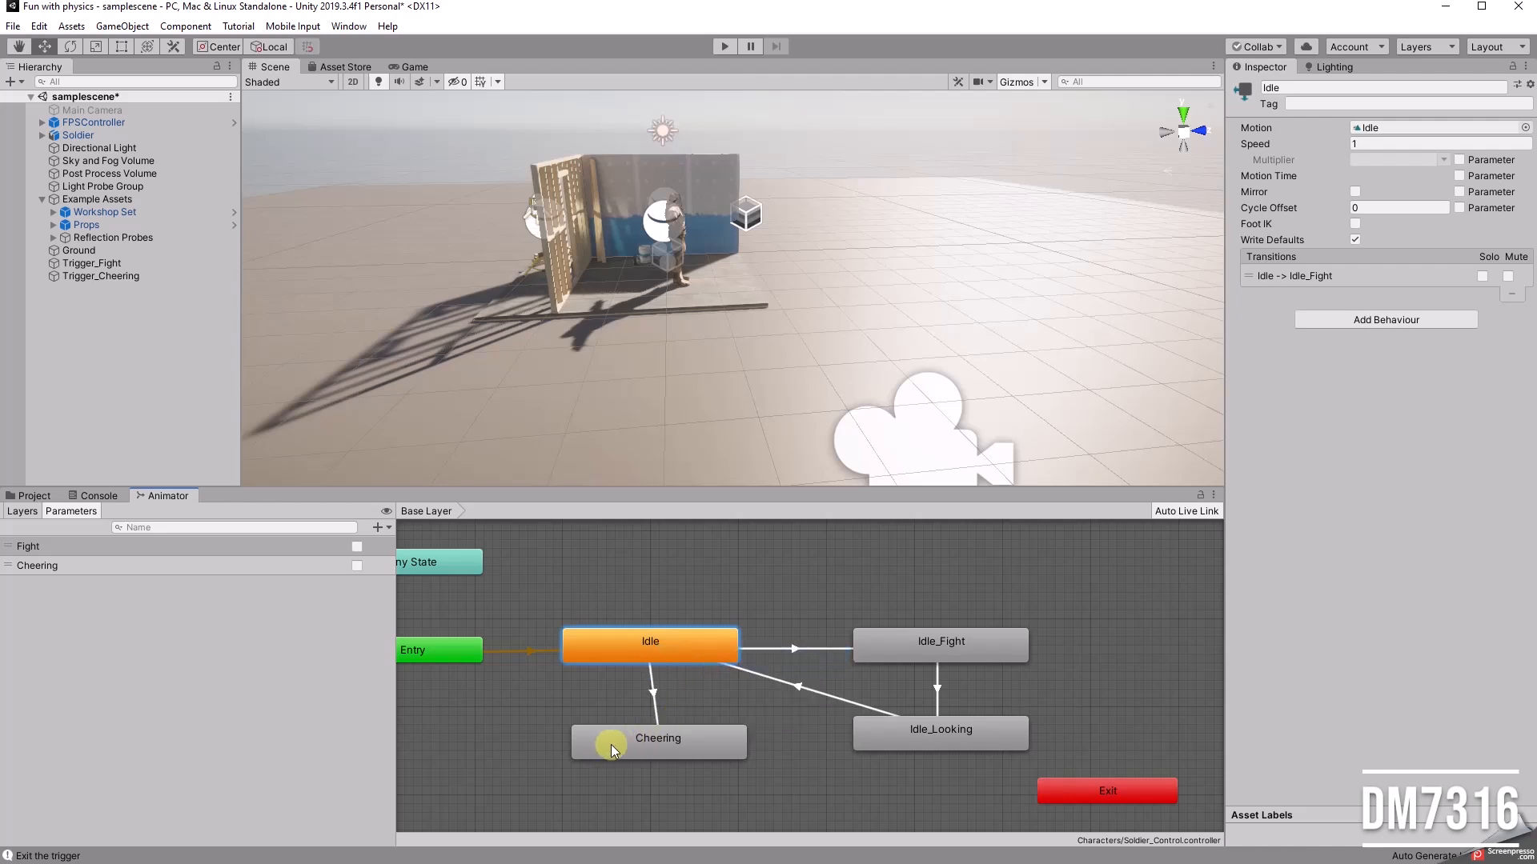
mouse_move(666, 742)
left_mouse_down()
mouse_move(646, 751)
mouse_move(660, 750)
left_mouse_up()
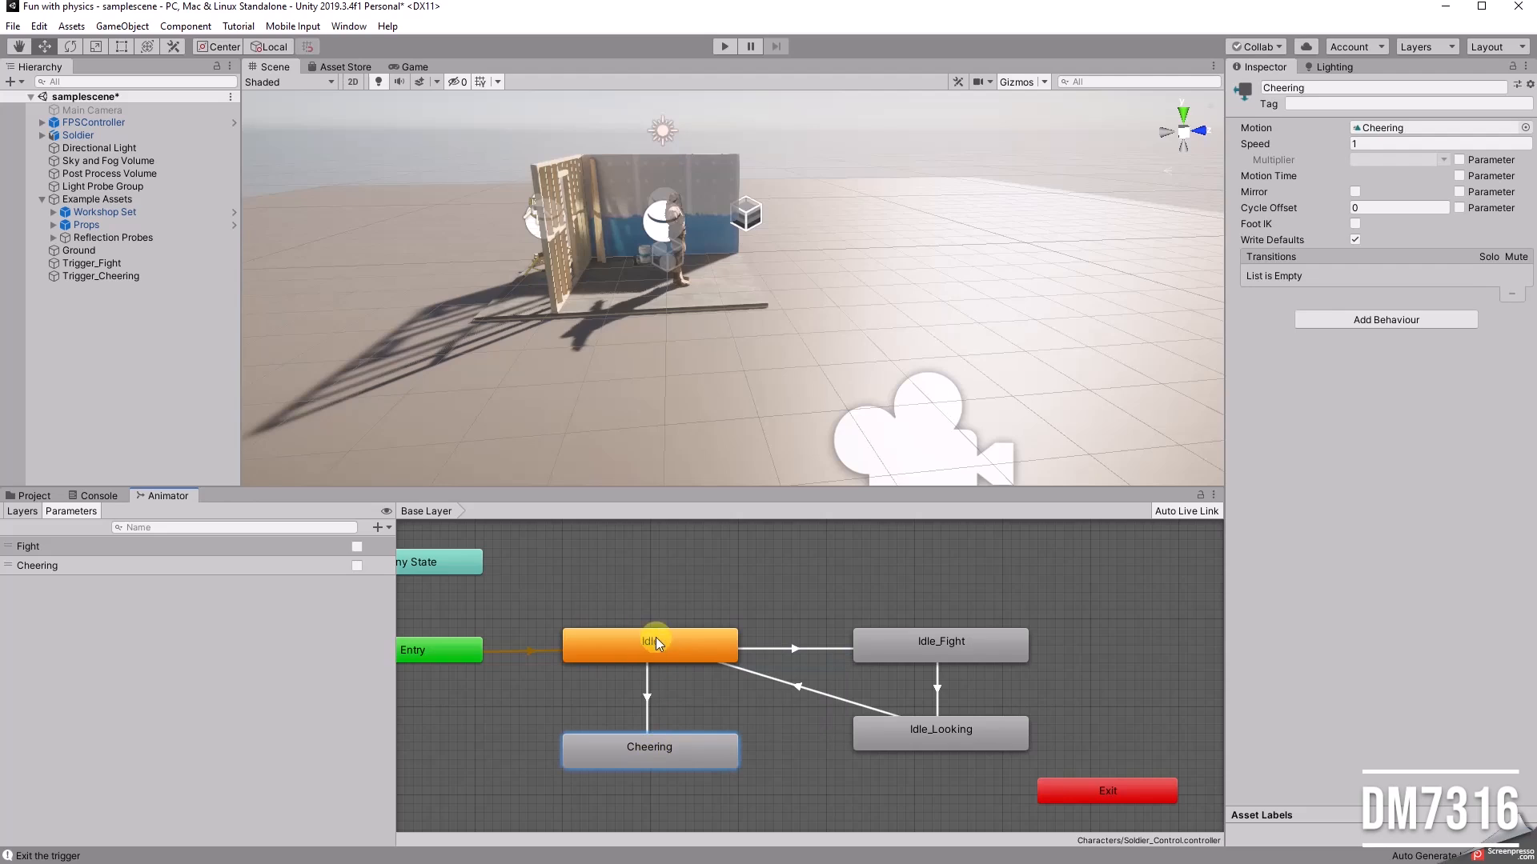
Step: Add a condition to the Idle to Cheering transition that requires the Cheering parameter to be true
left_click(647, 694)
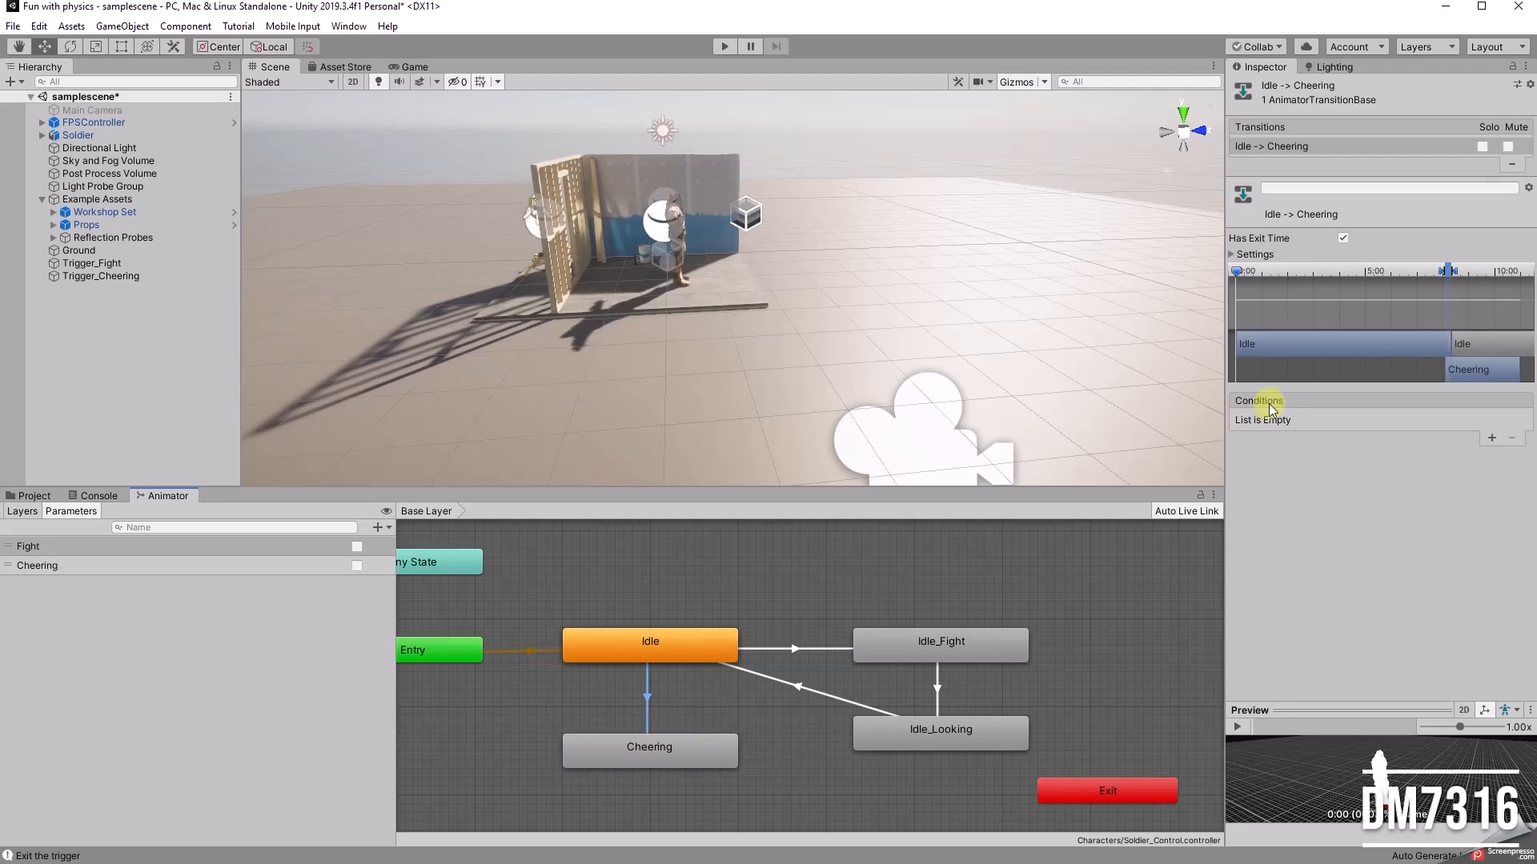
left_click(1492, 438)
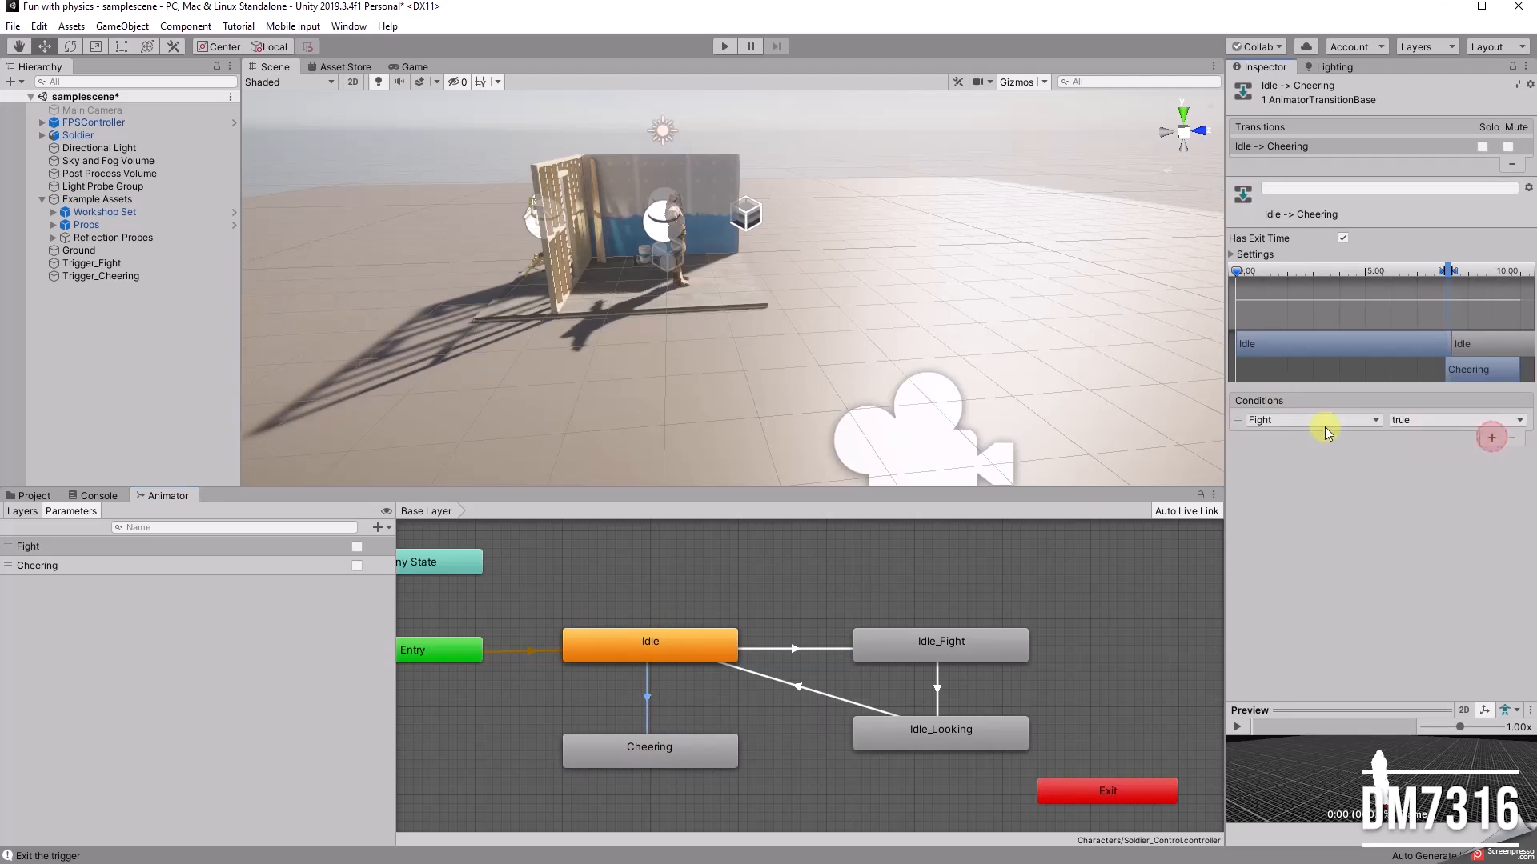
left_click(1281, 425)
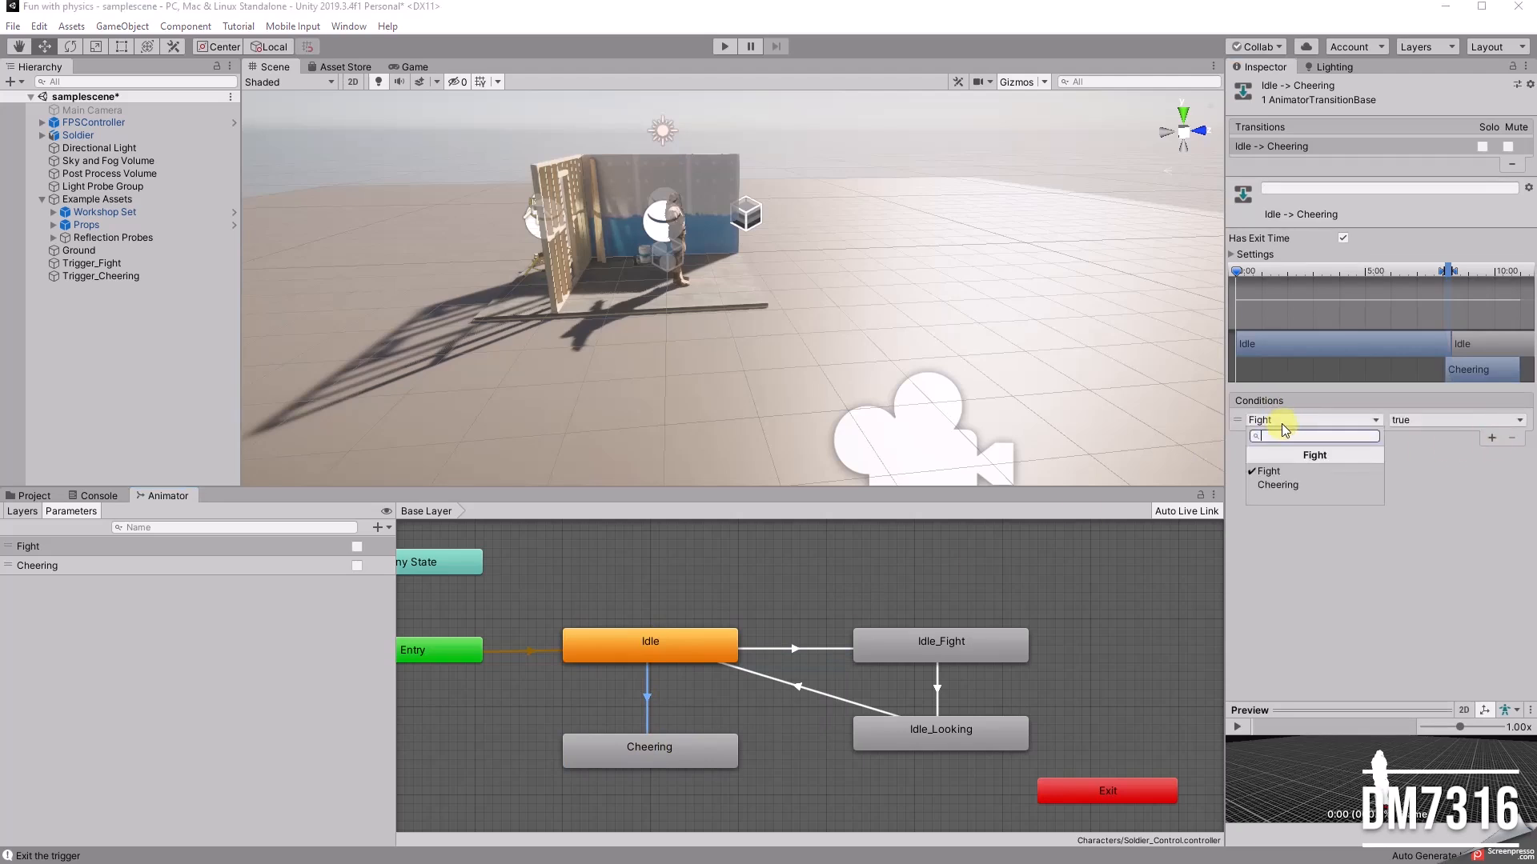
left_click(1271, 487)
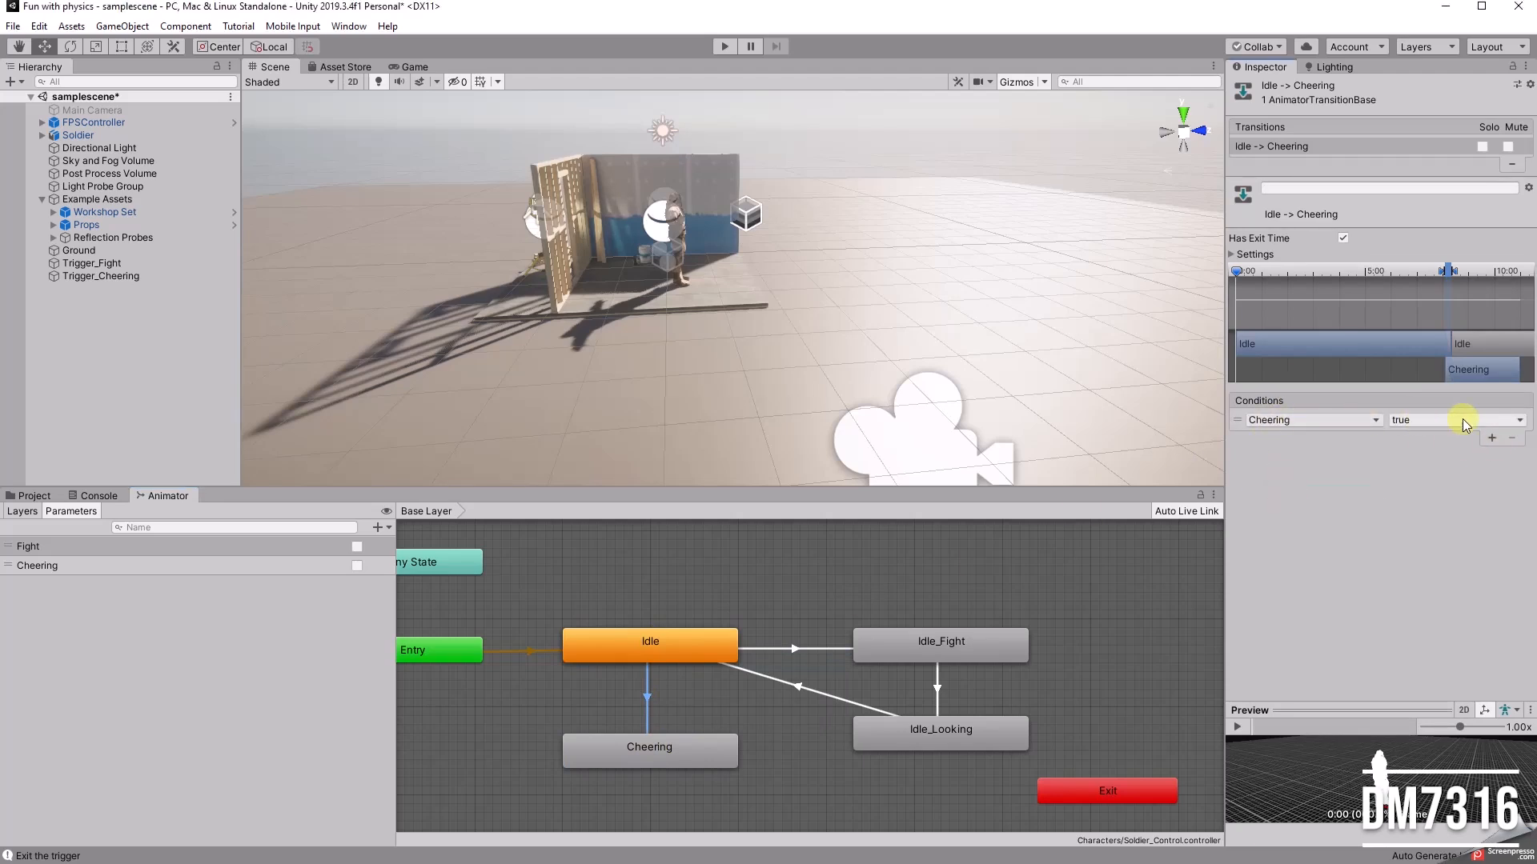
Step: Make a return transition from the Cheering state to Idle and leave its condition list empty
left_click(705, 751)
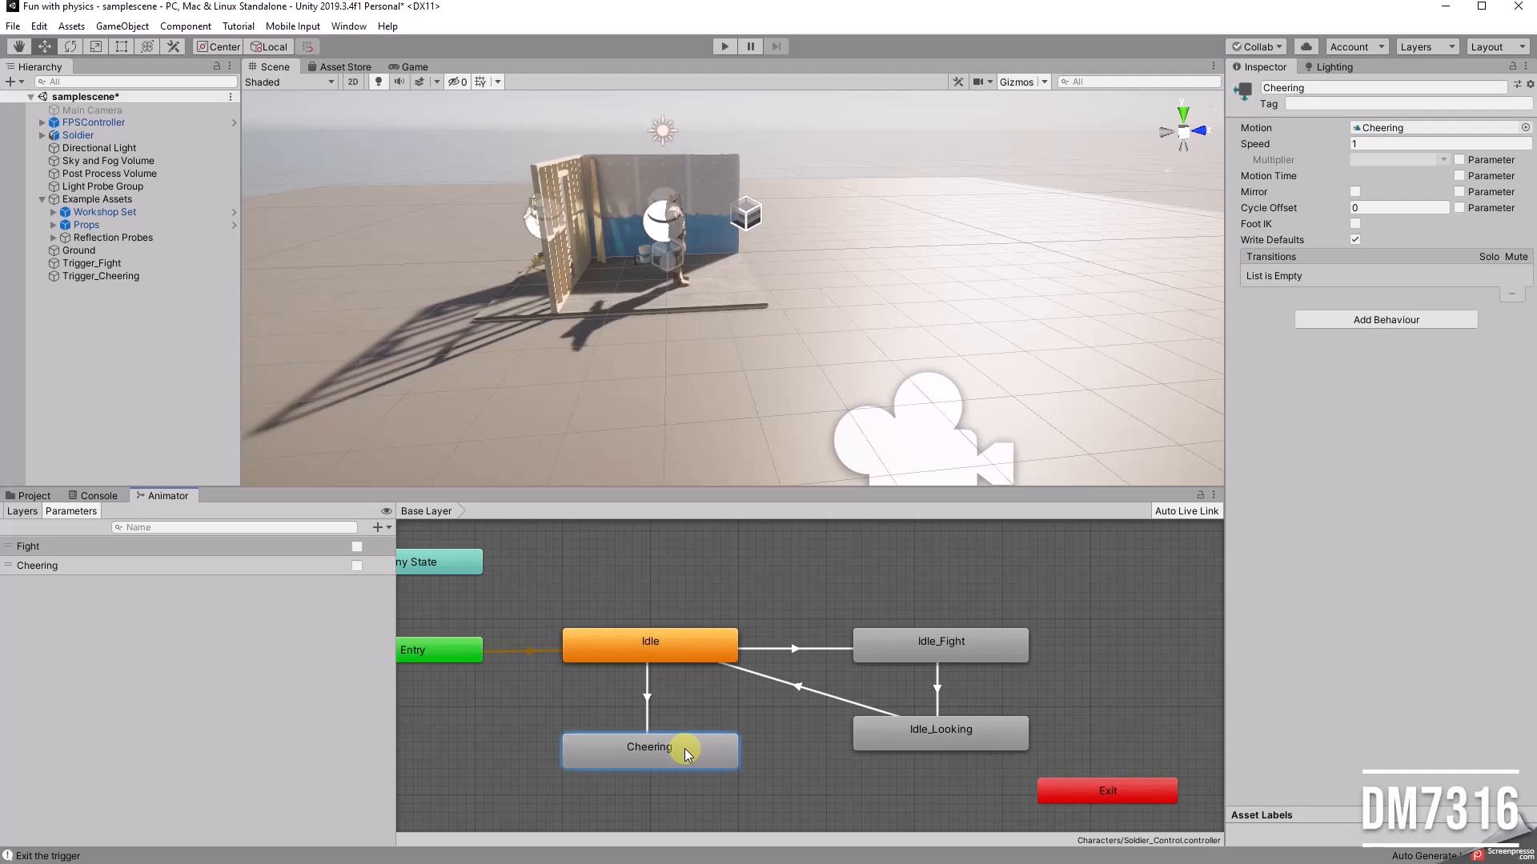
right_click(684, 747)
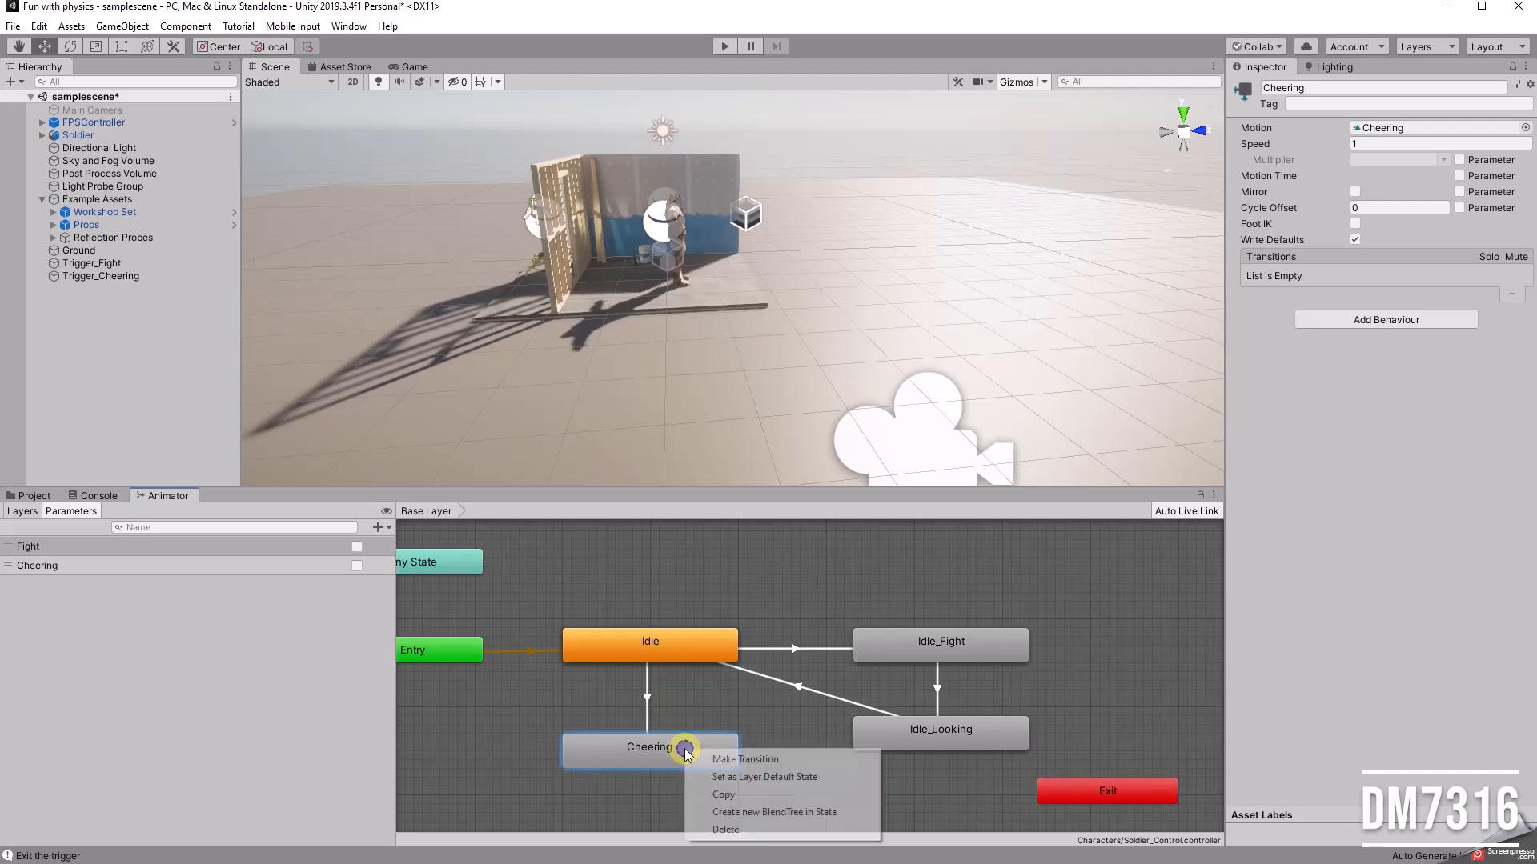
left_click(765, 761)
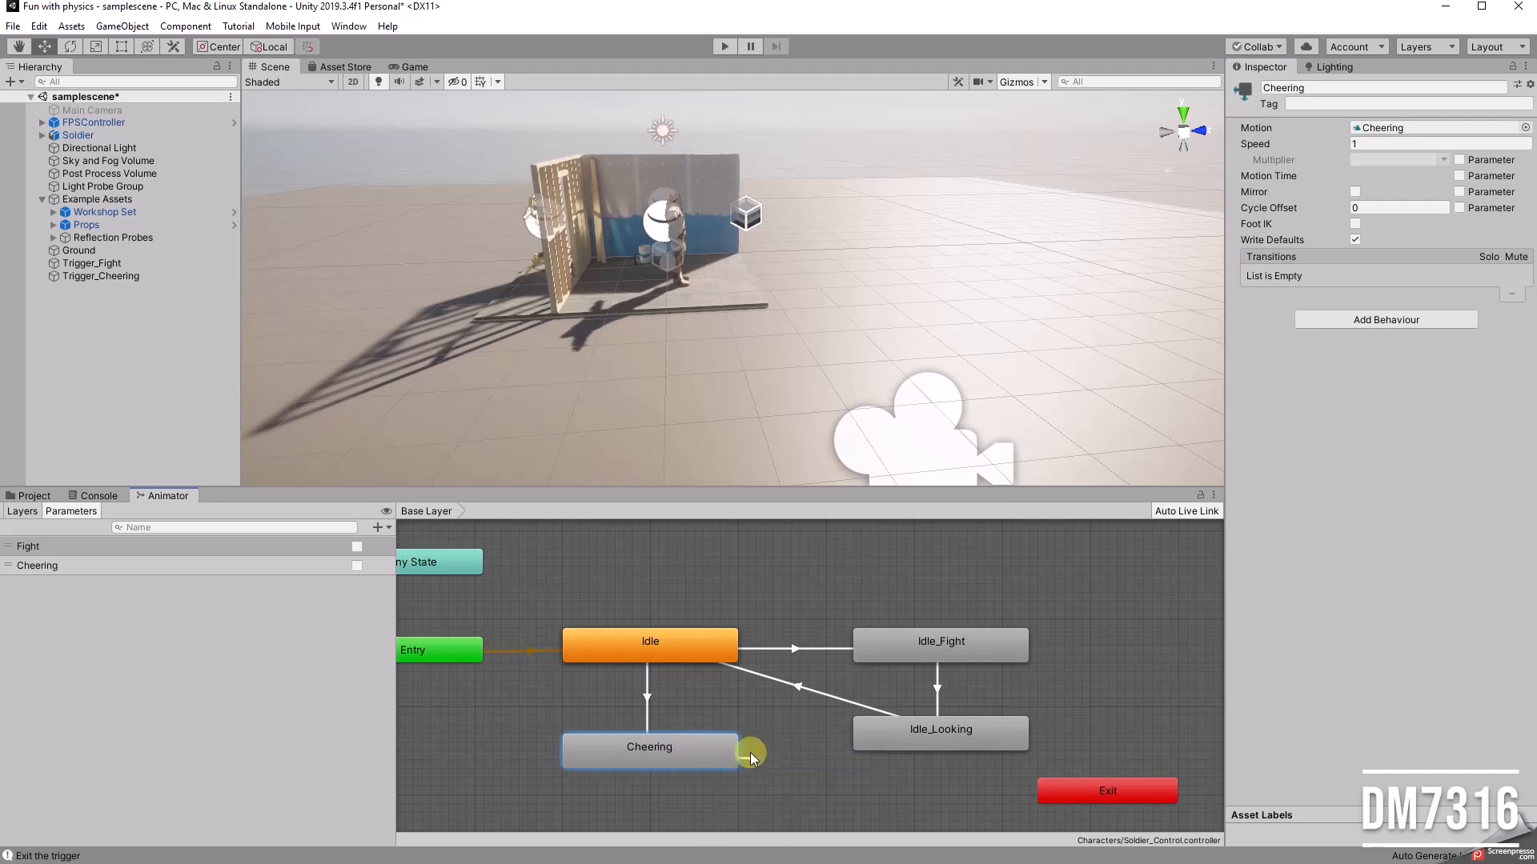
left_click(666, 650)
left_click(654, 700)
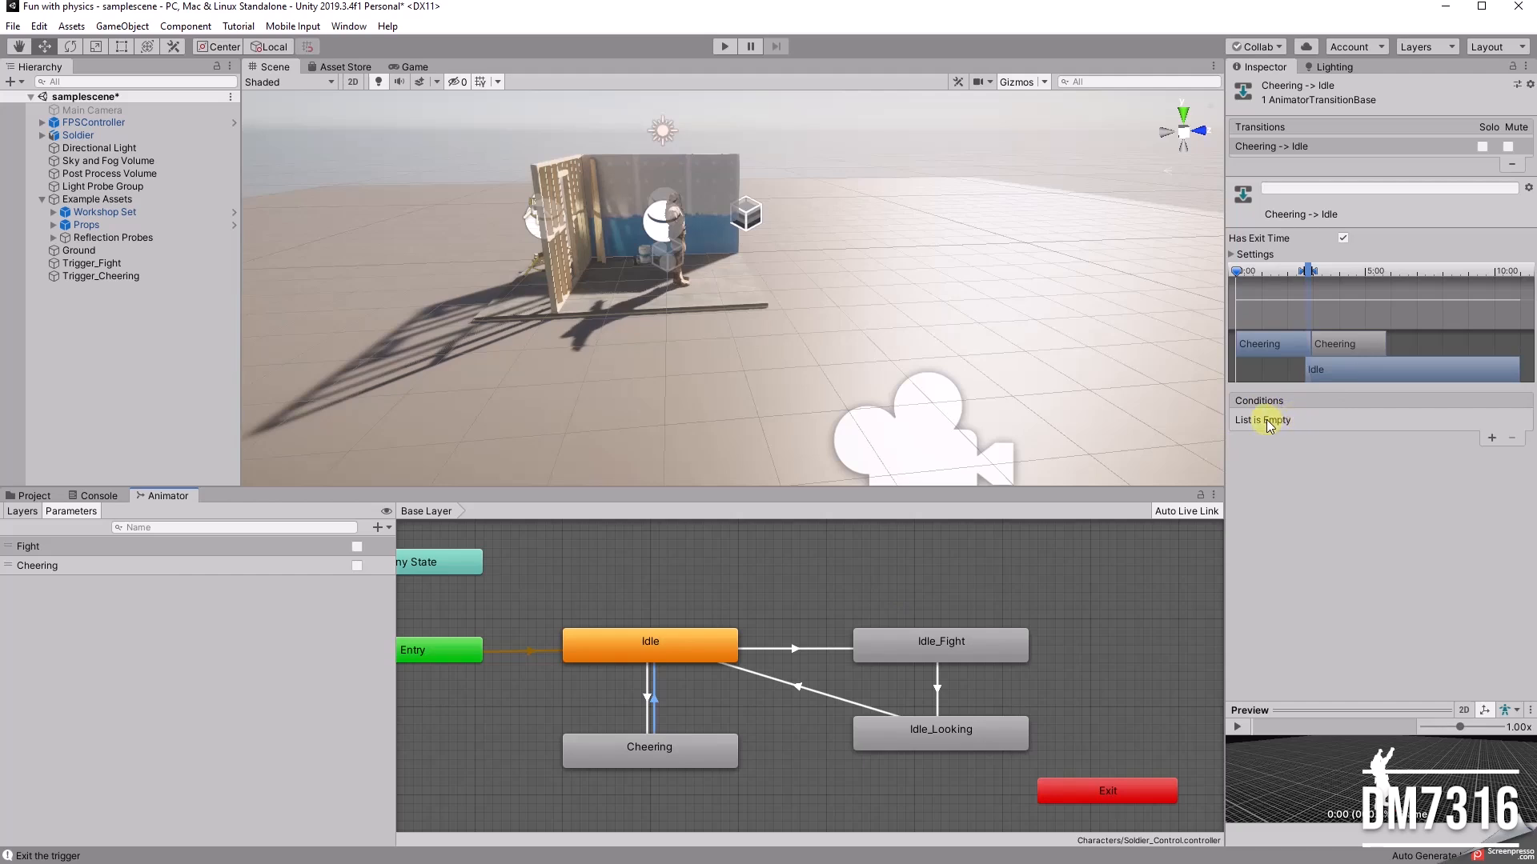
left_click(781, 563)
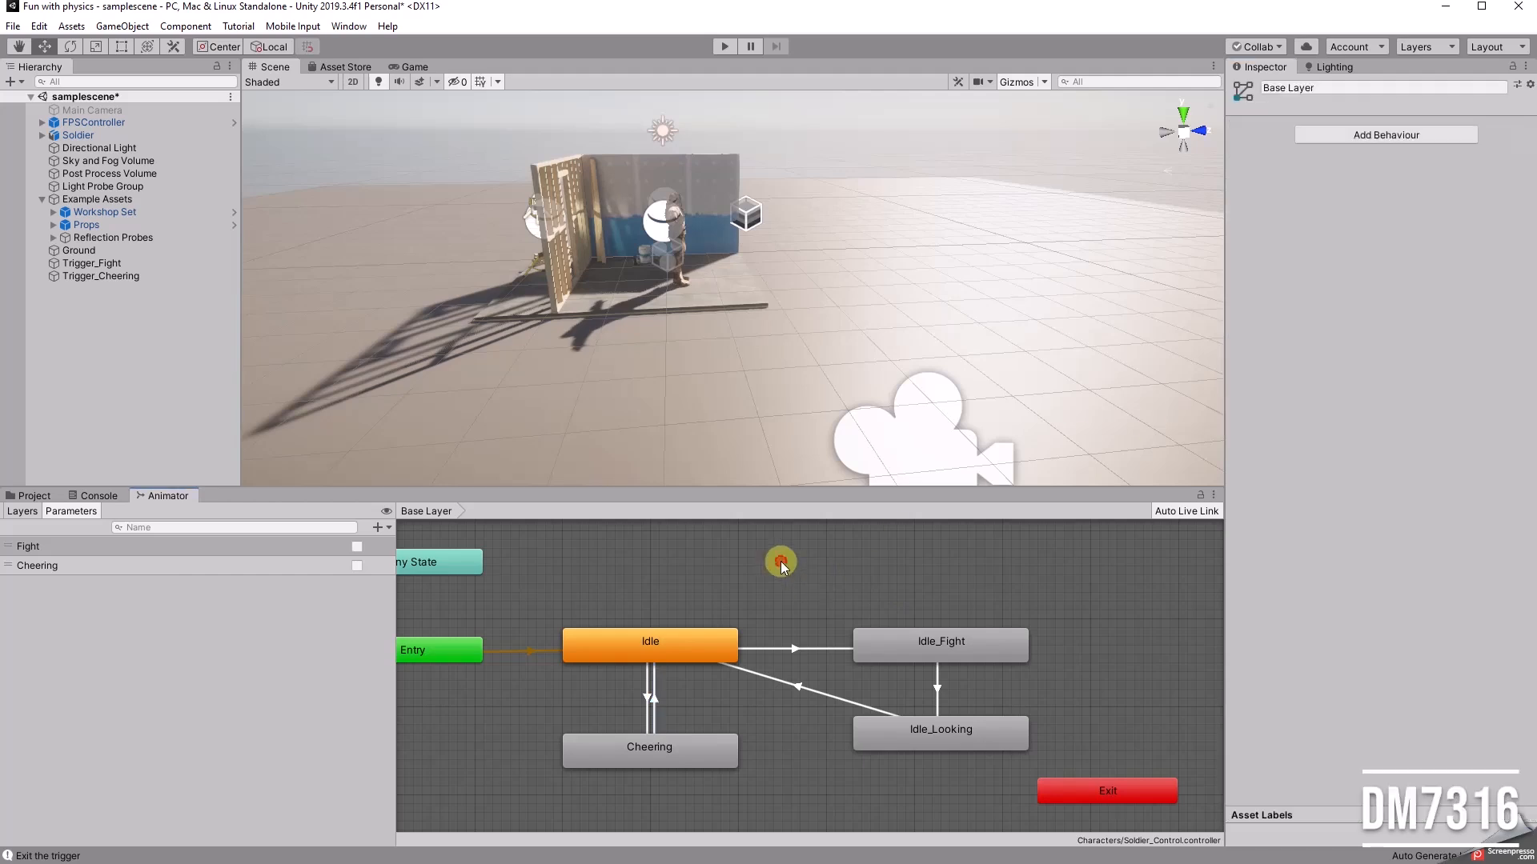
Step: Play the scene and walk the player into the fight trigger in front of the soldier and back out
left_click(724, 46)
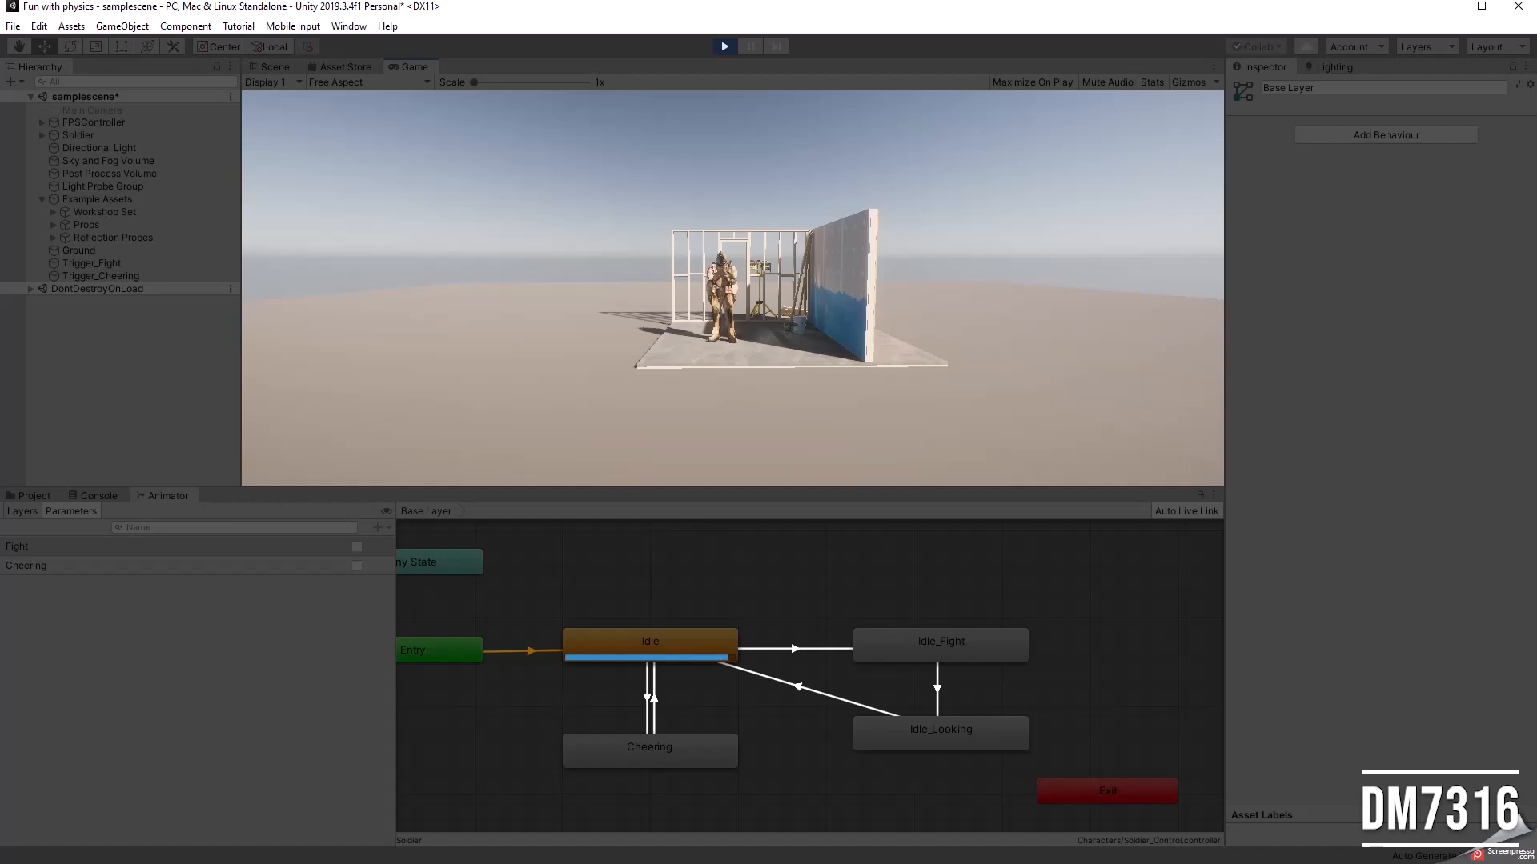
key("w")
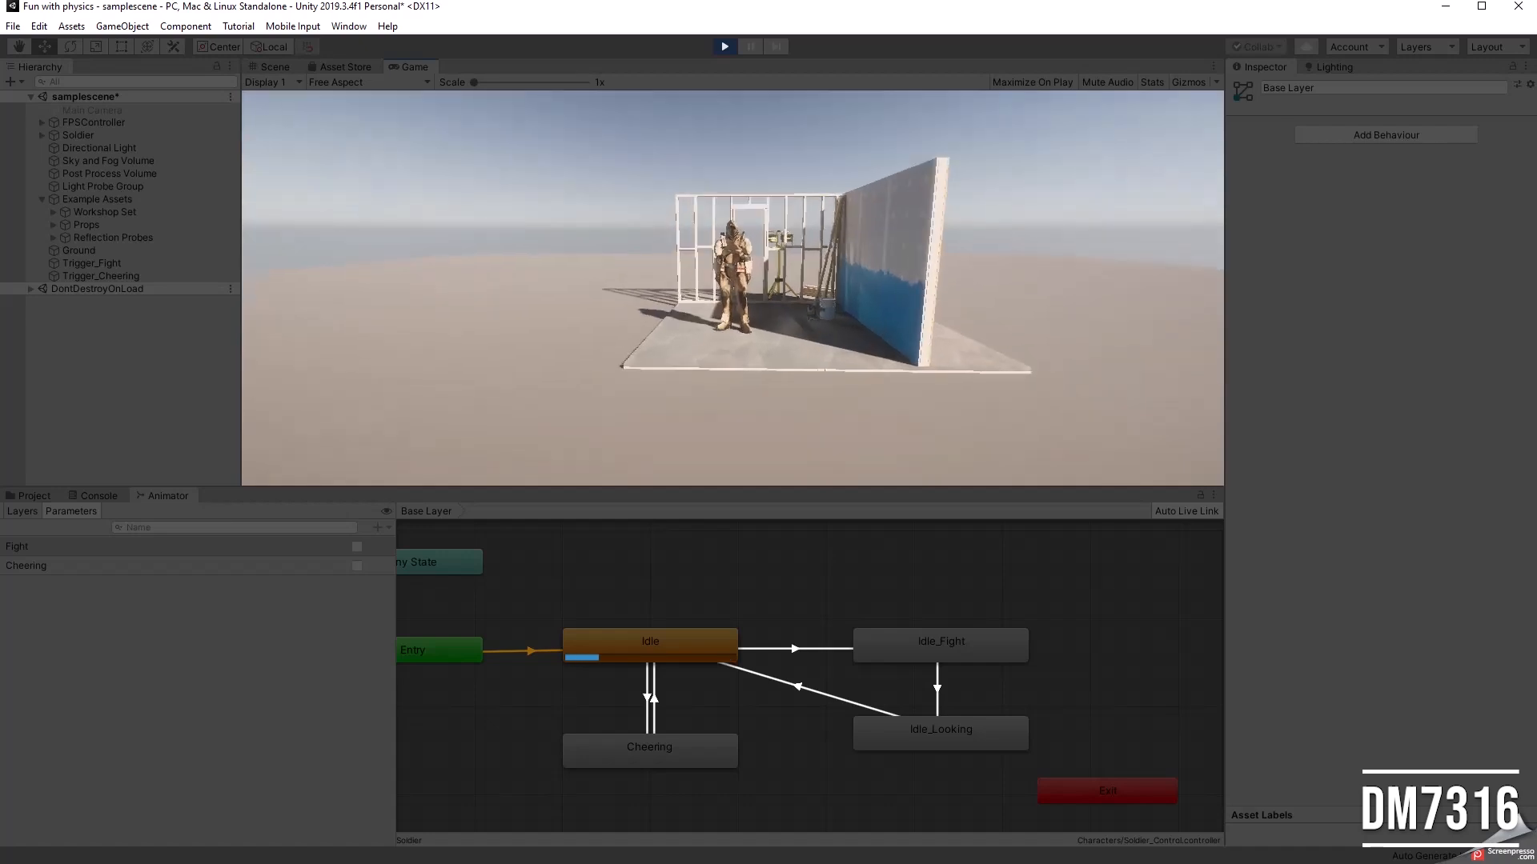
key("w")
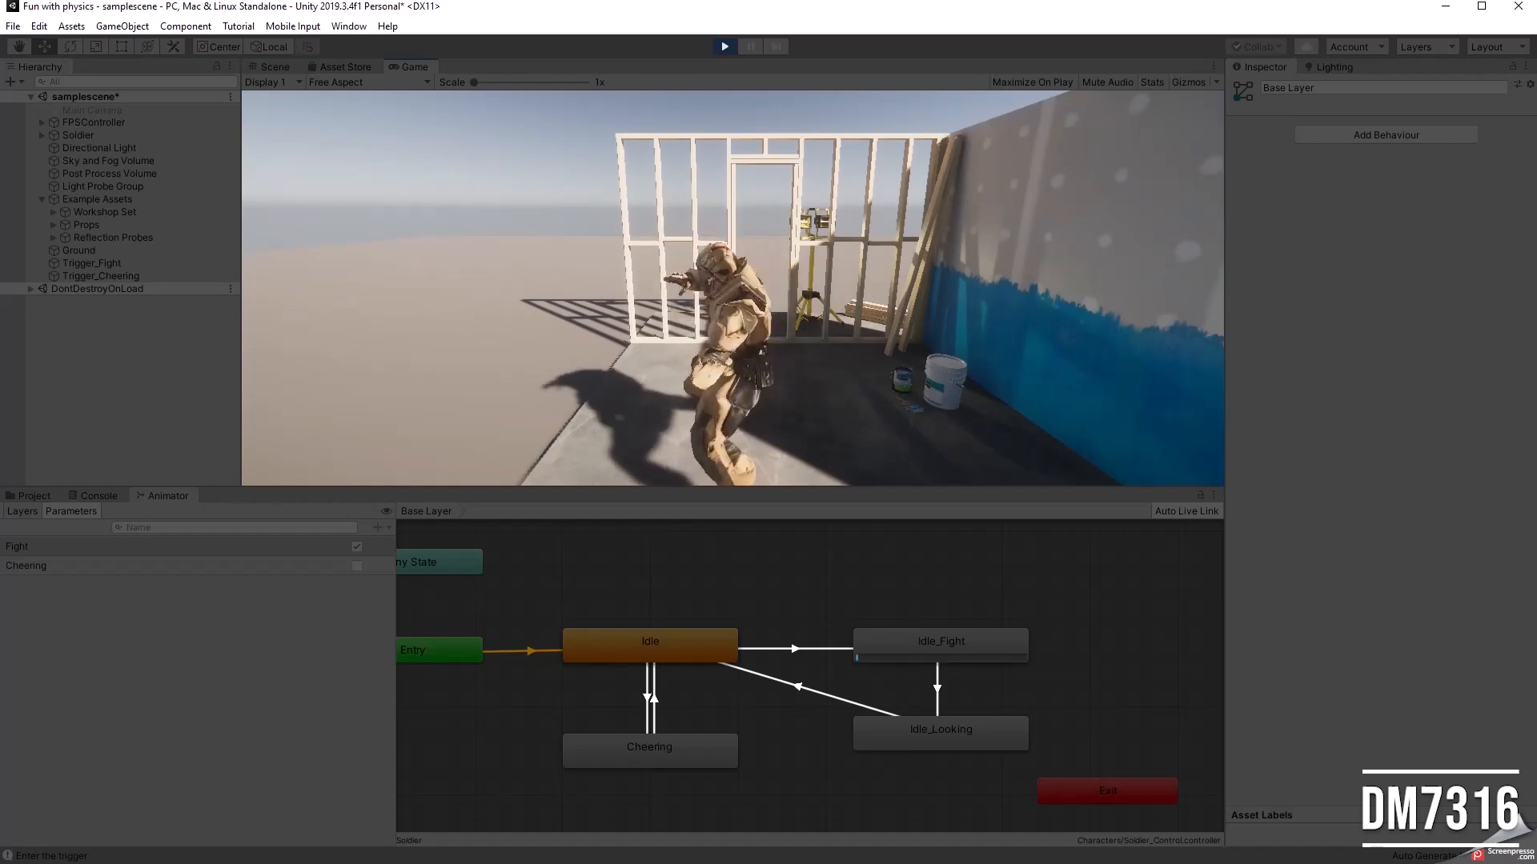
key("s")
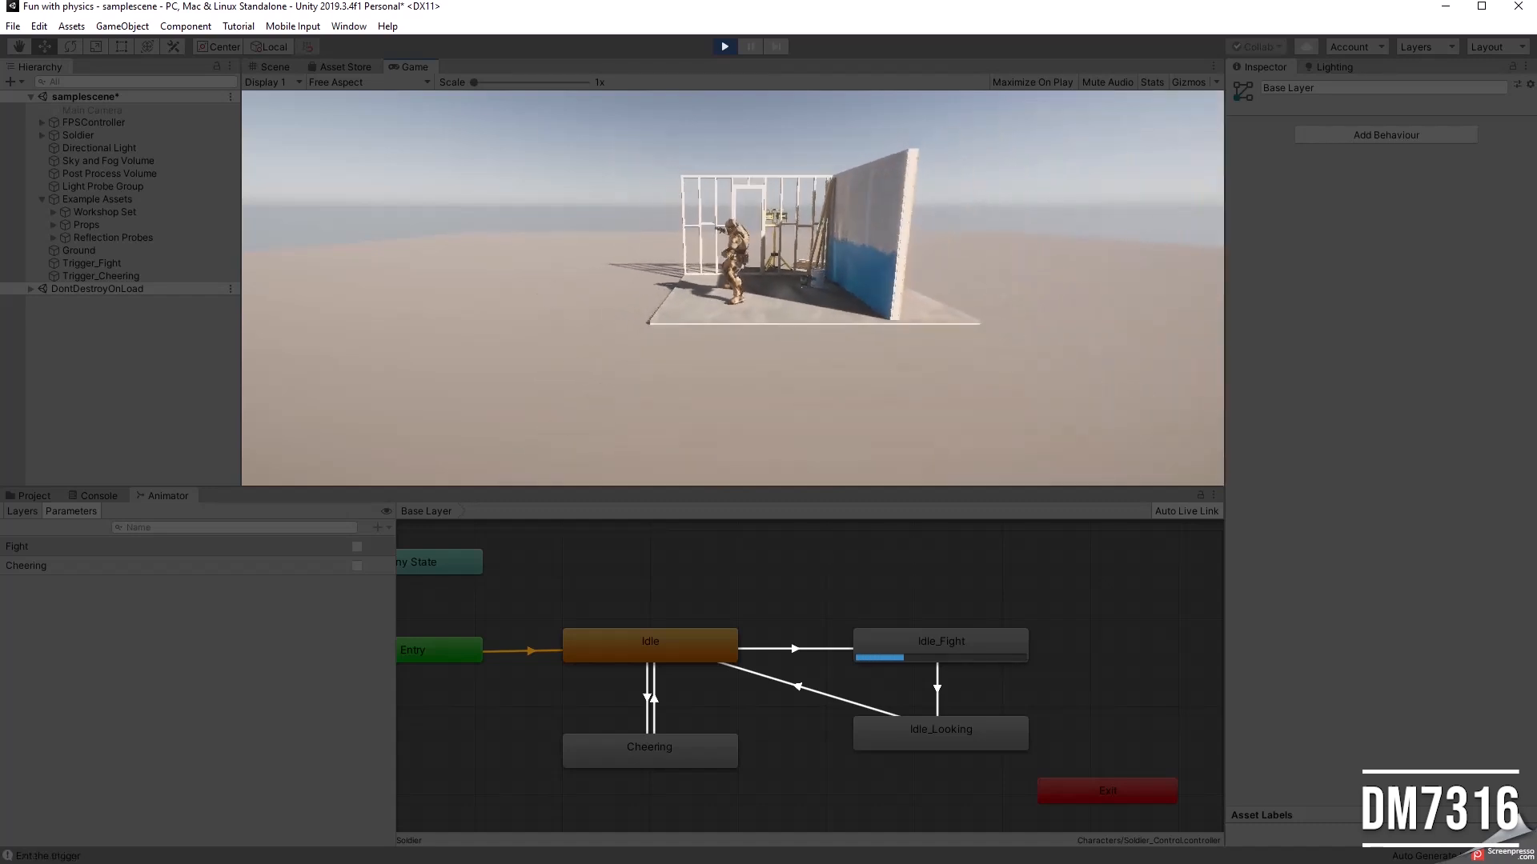
Step: Walk around behind the wooden frame into the cheering trigger and back out to test the soldier's cheering animation
key("d")
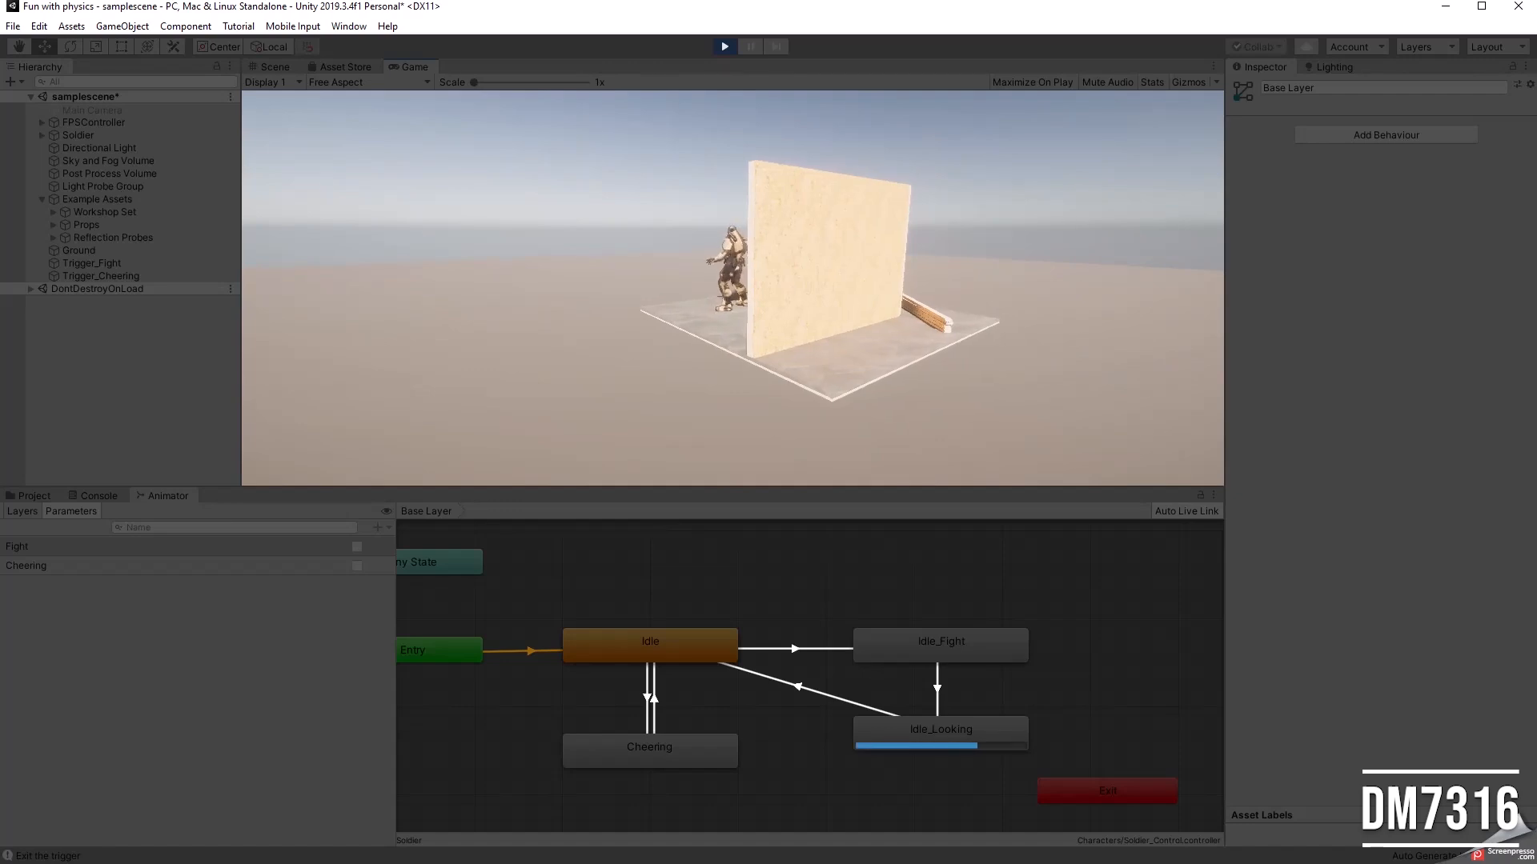
key("d")
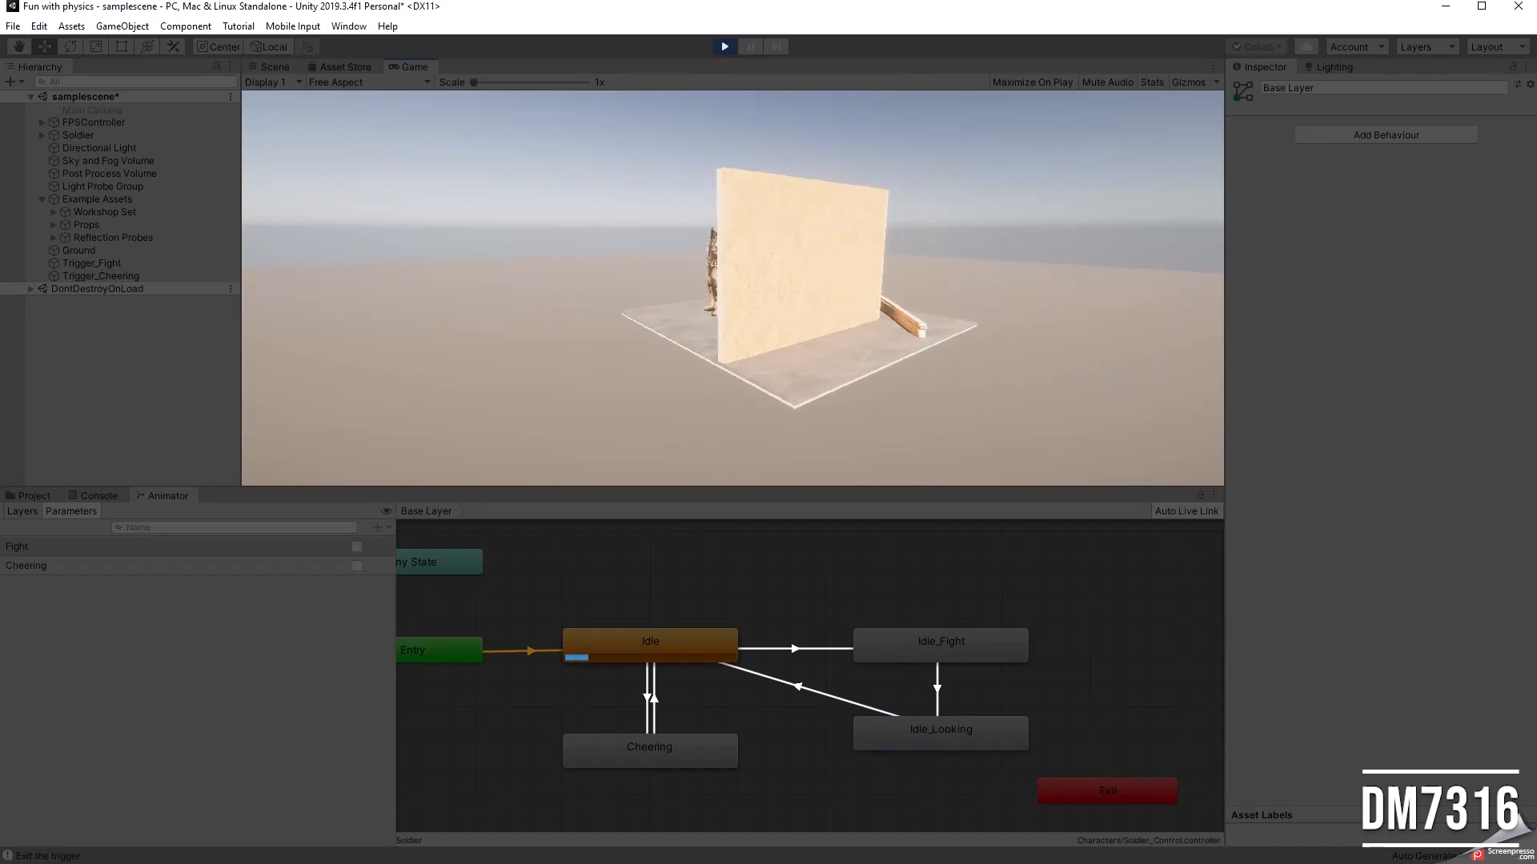
key("d")
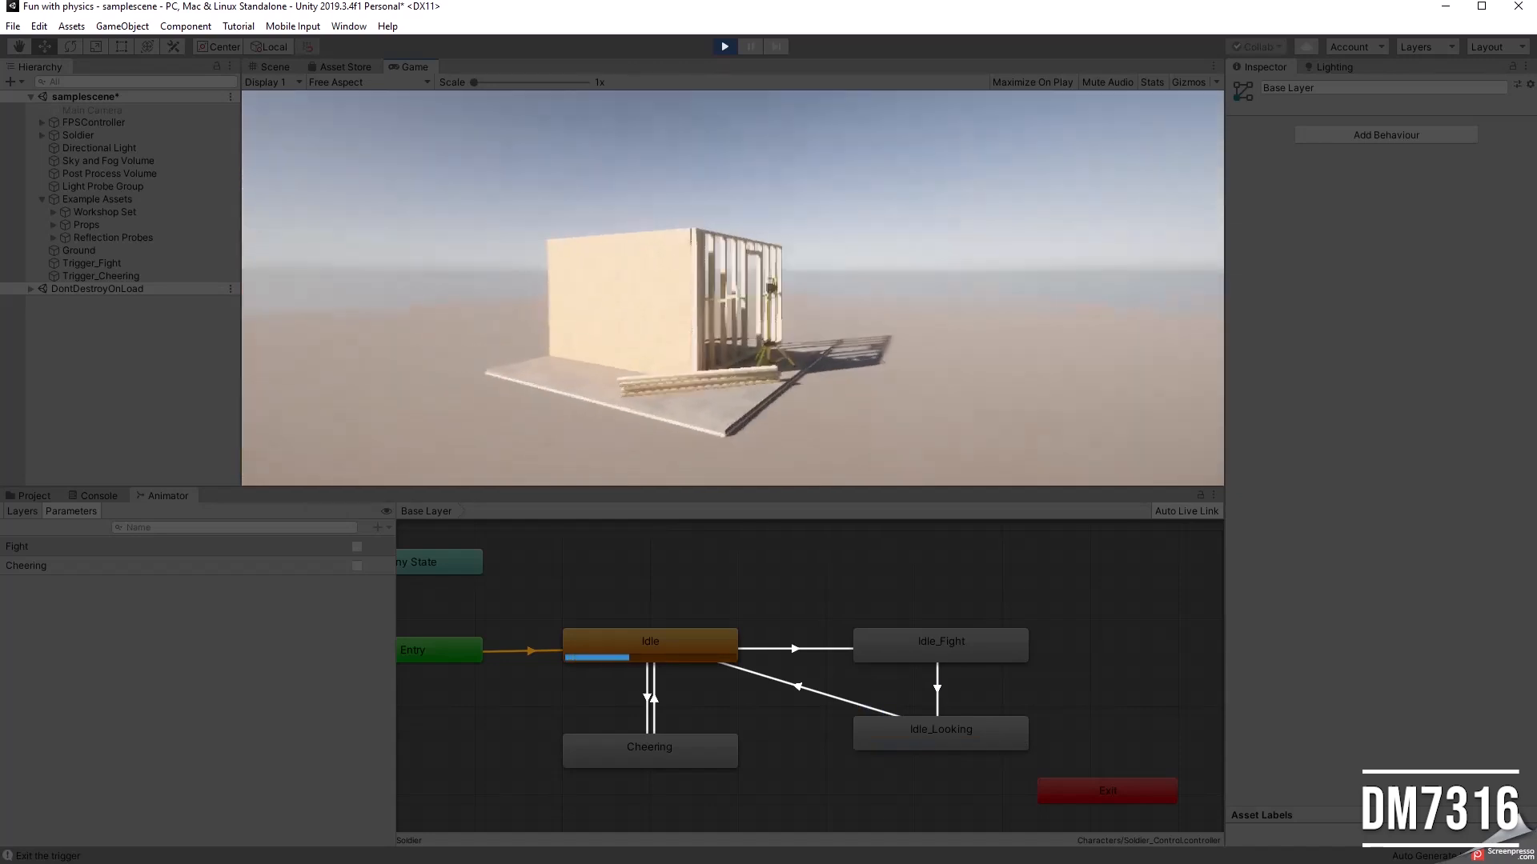
key("d")
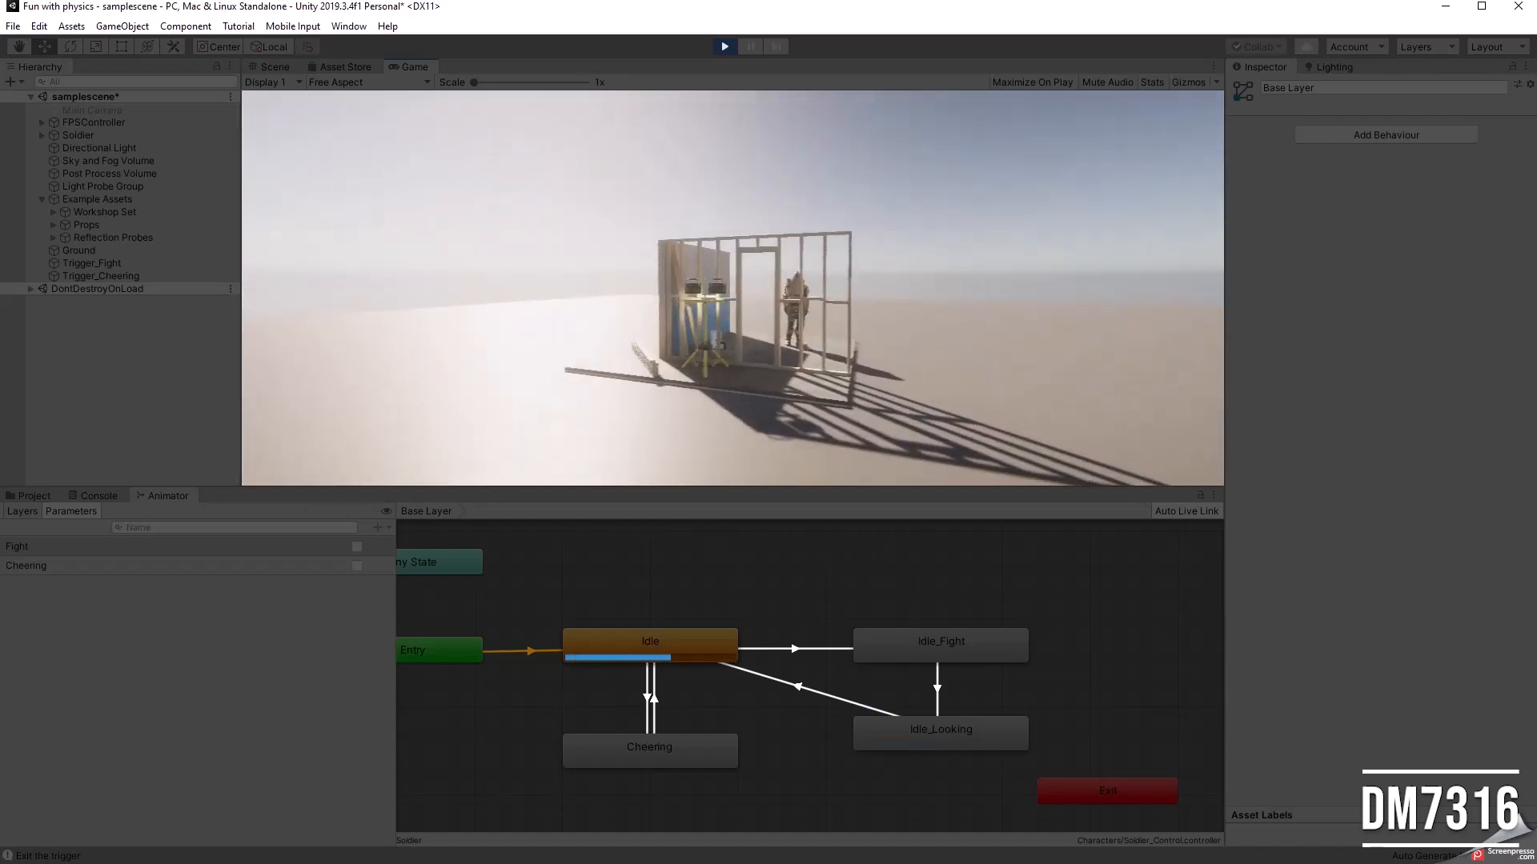
key("w")
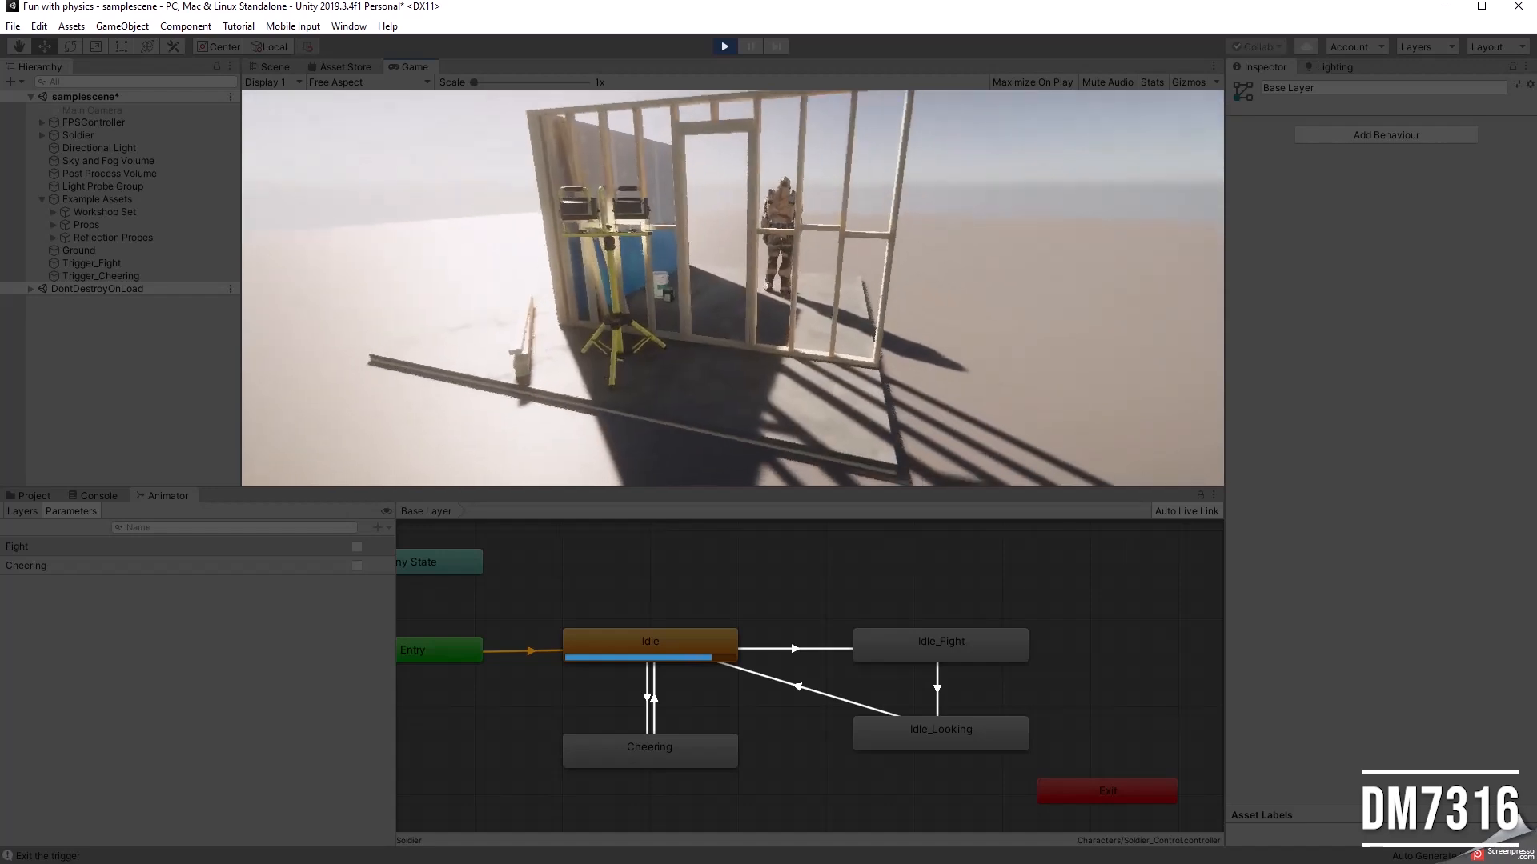
key("w")
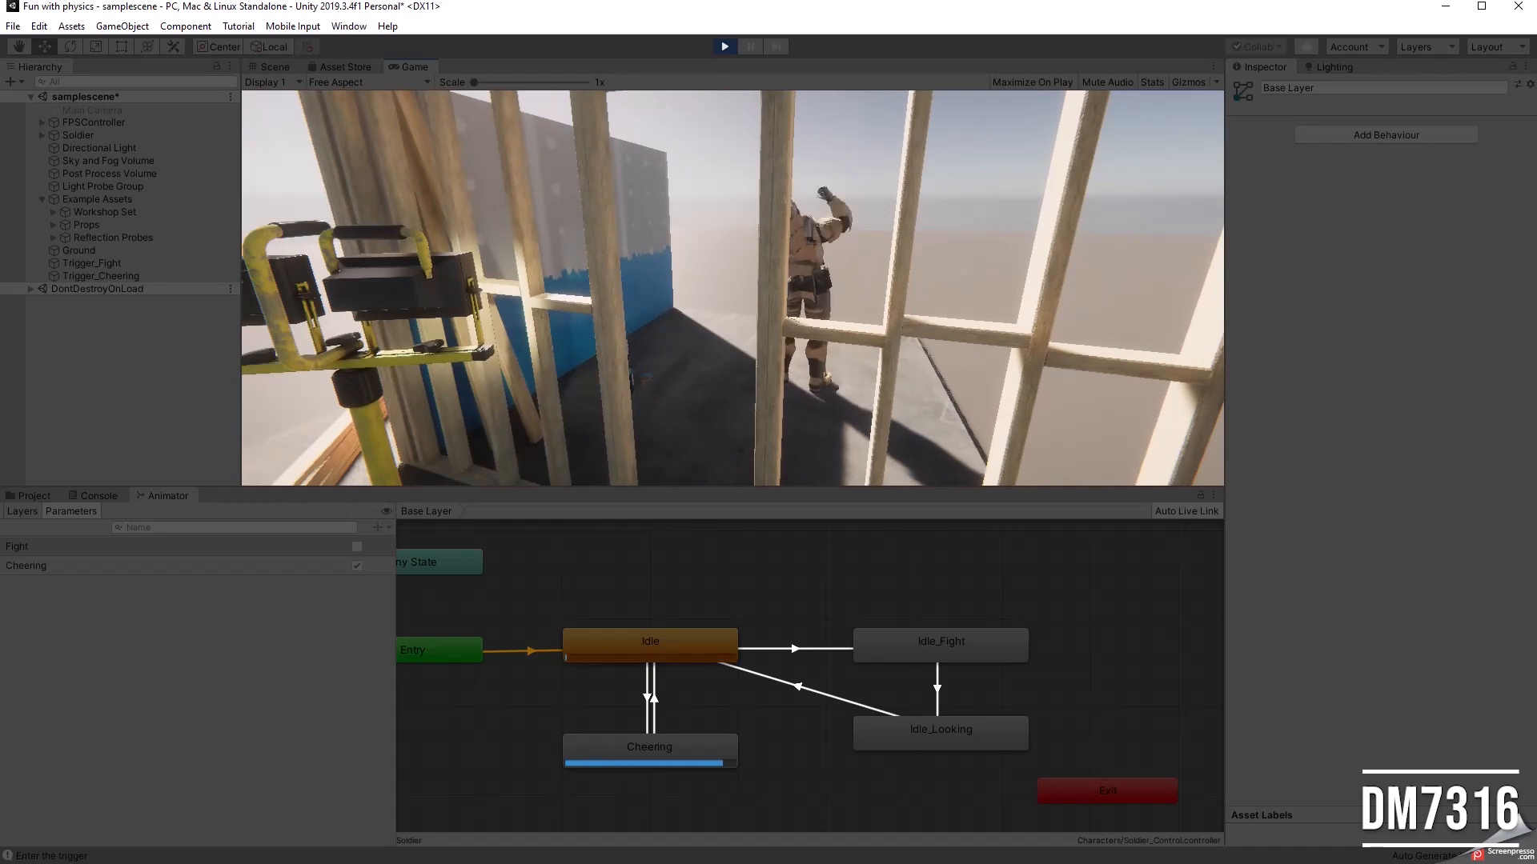
key("s")
Step: Circle back to the soldier's front into the fight trigger to retest it, and stop play mode
key("d")
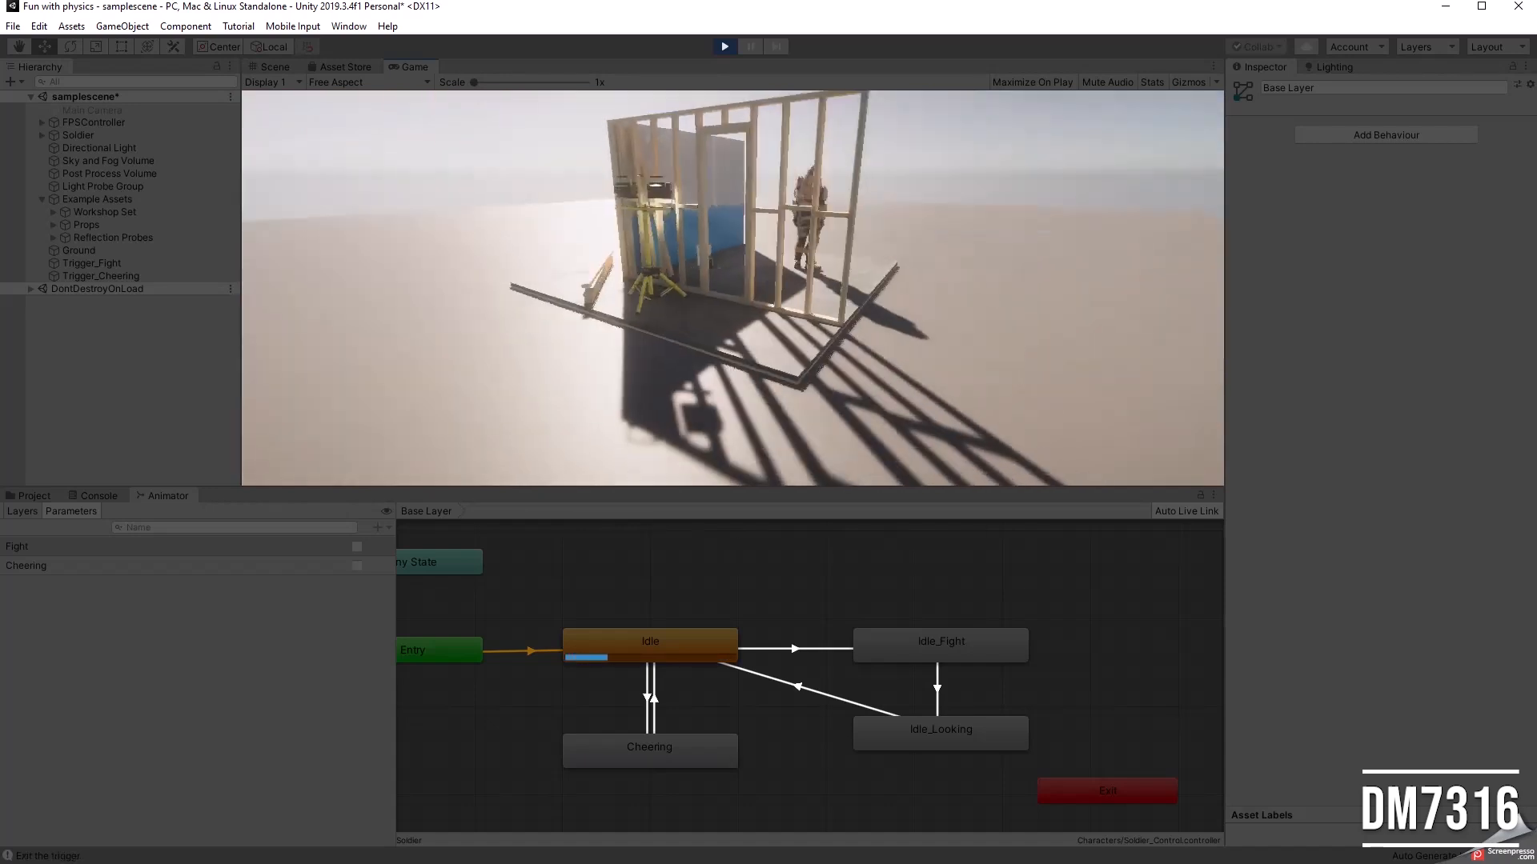
key("d")
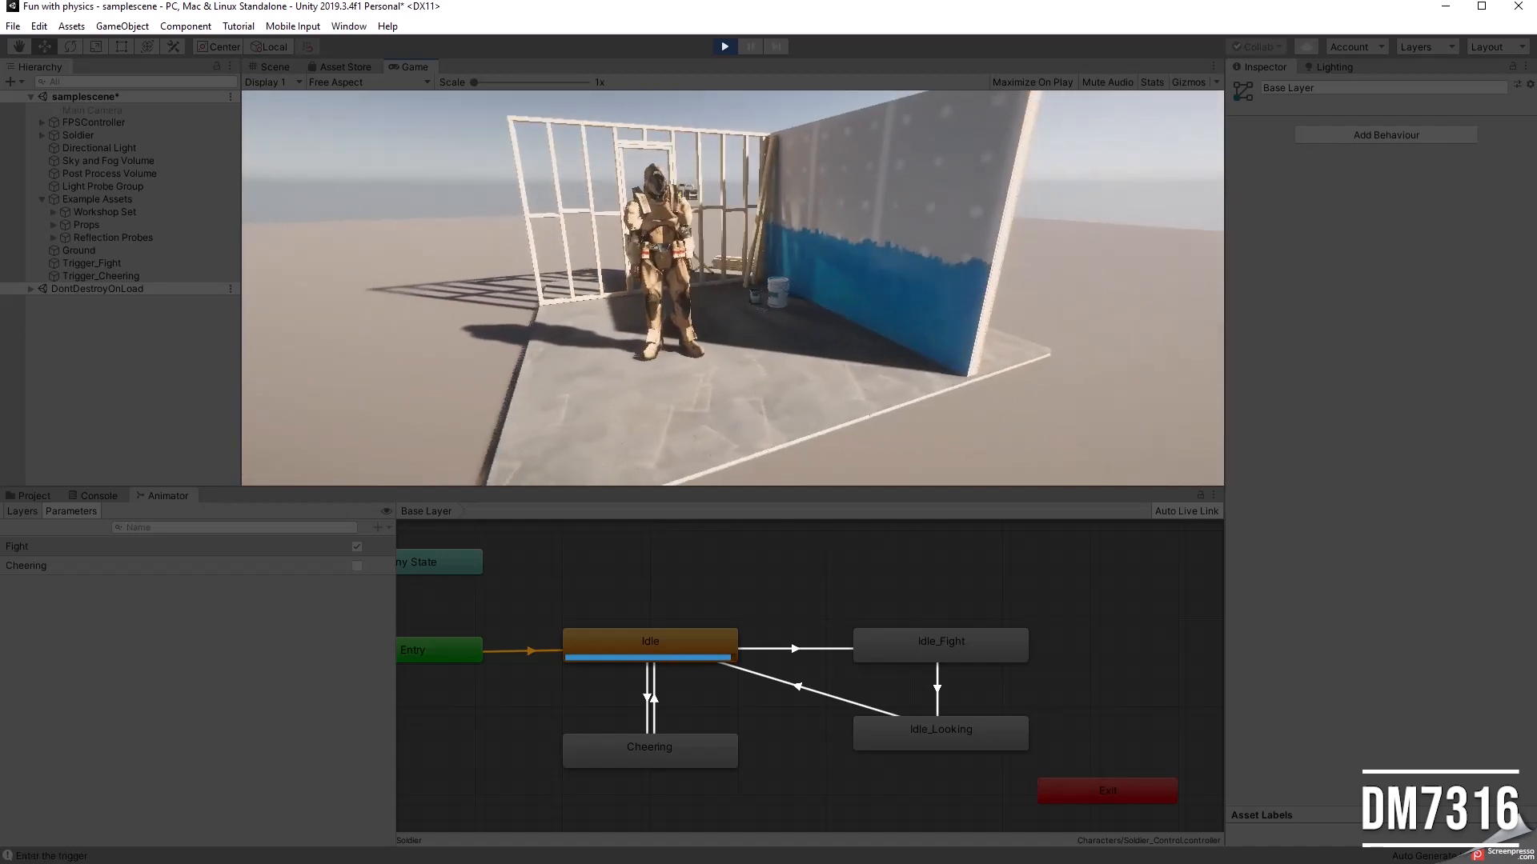
key("Escape")
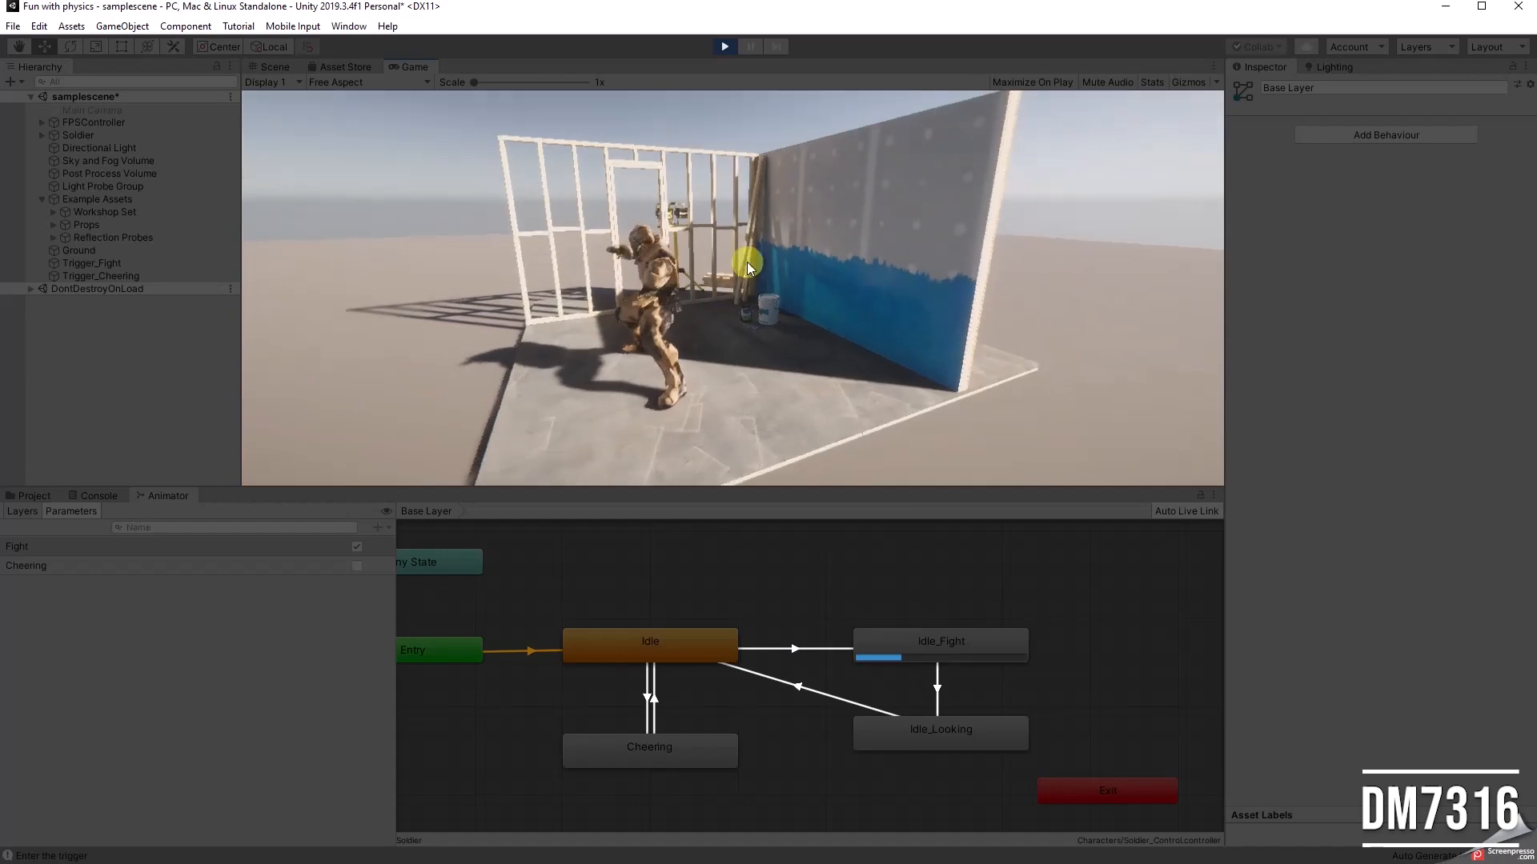
left_click(725, 45)
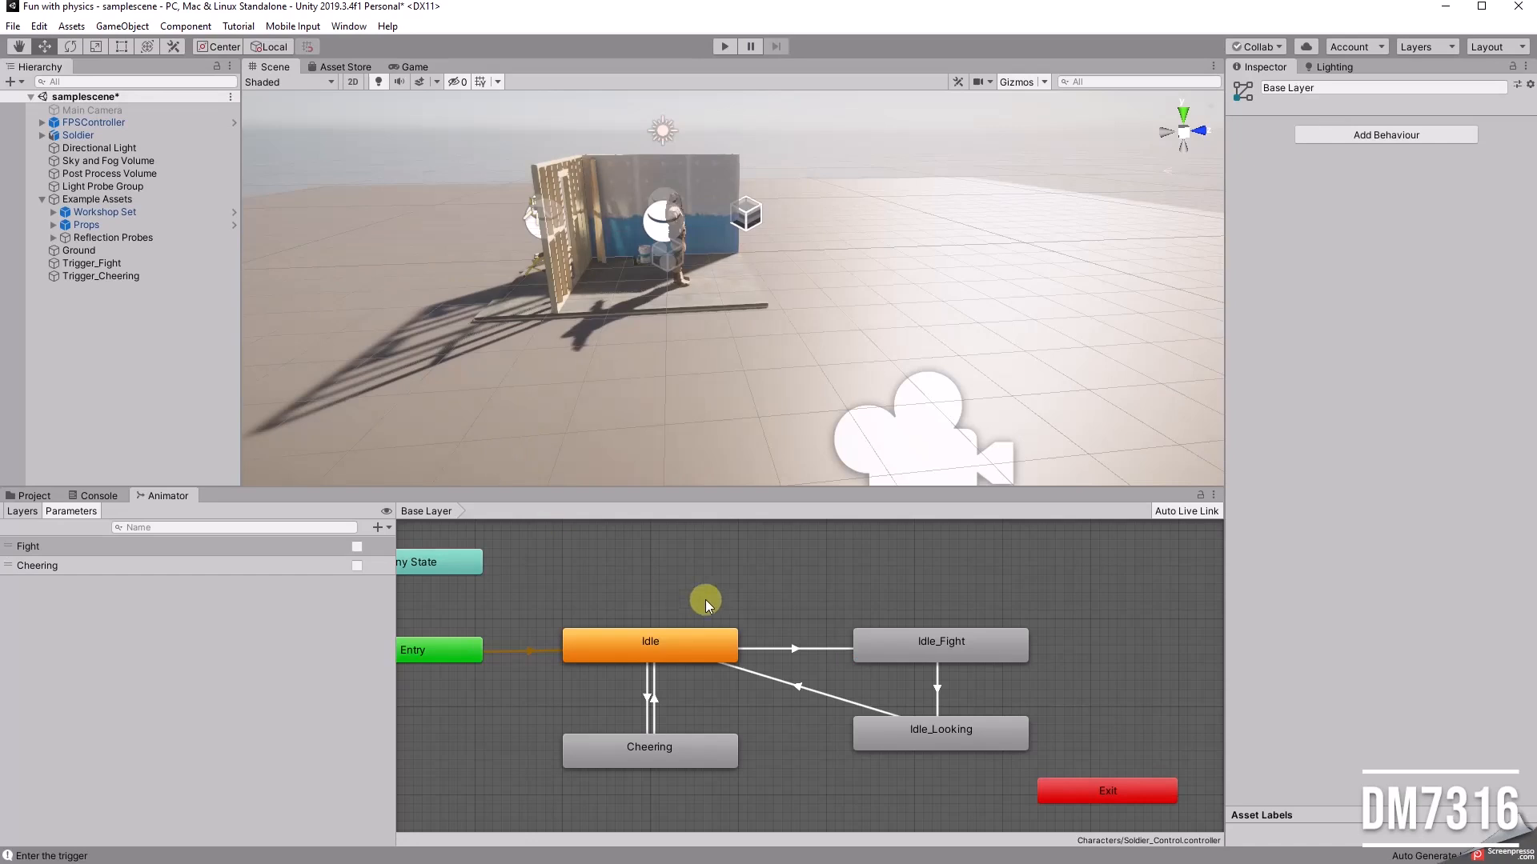
Step: Review the Soldier's Animator component, the four animation states in the graph and the Idle to Idle_Fight transition settings
scroll(784, 623, "down", 2)
mouse_move(684, 569)
middle_mouse_down()
mouse_move(768, 597)
mouse_move(707, 589)
middle_mouse_up()
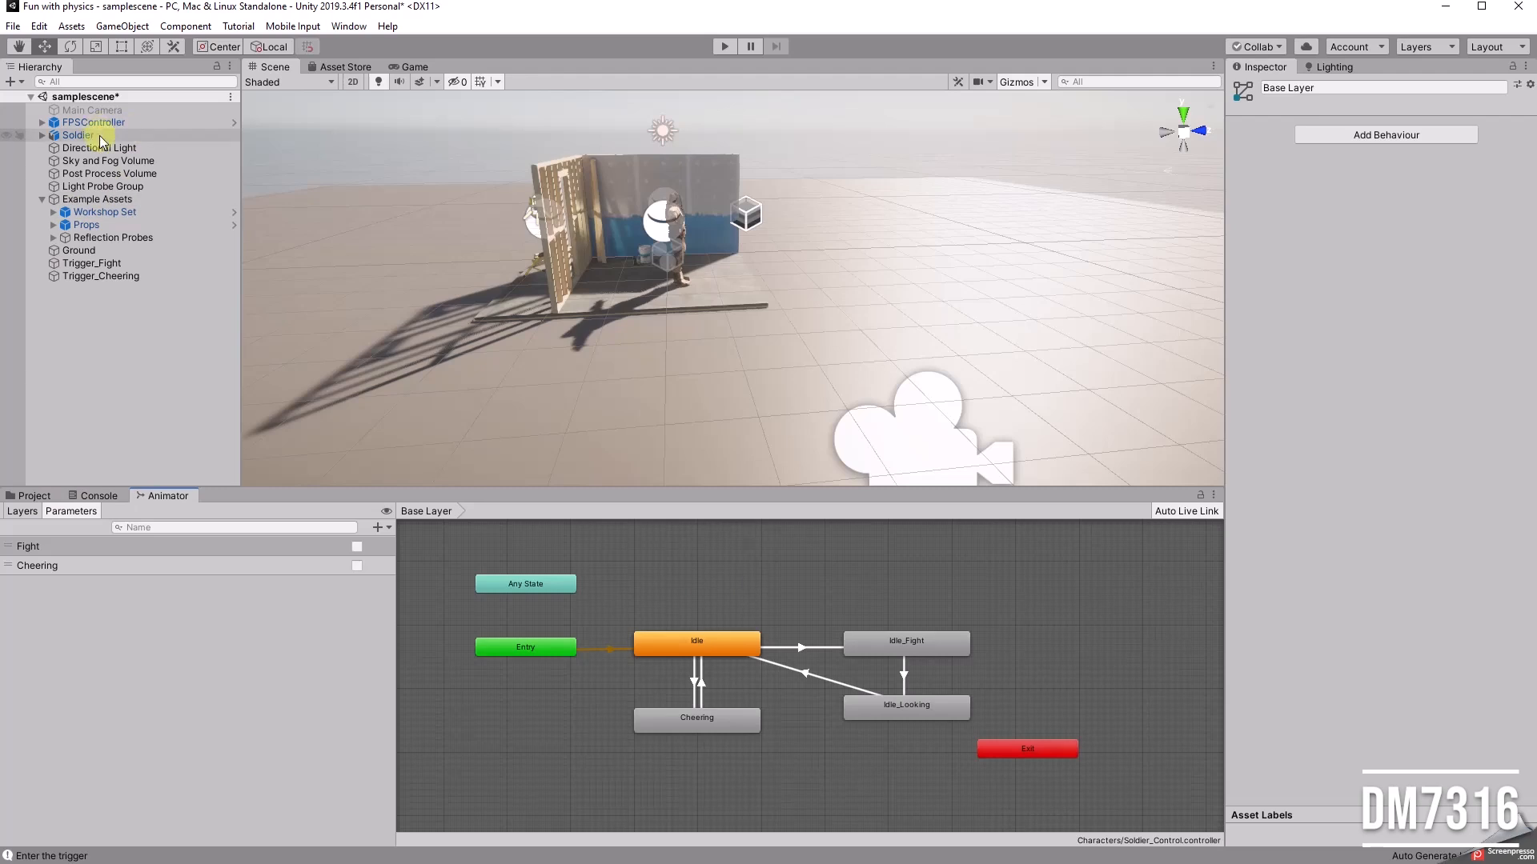
left_click(683, 271)
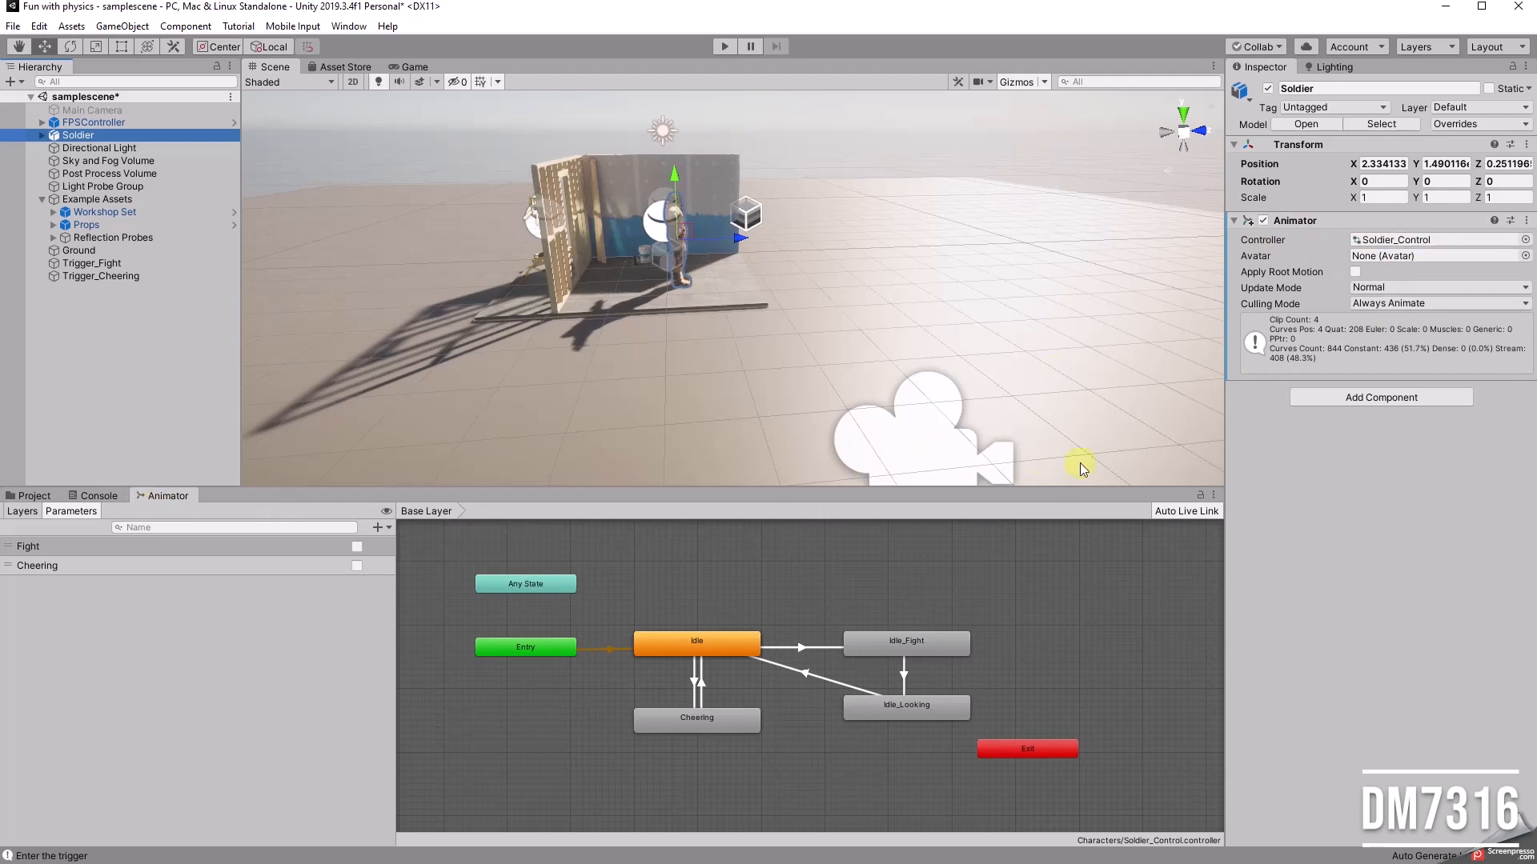
left_click(887, 648)
left_click(853, 705)
left_click(689, 717)
left_click(694, 644)
left_click(902, 641)
left_click(701, 640)
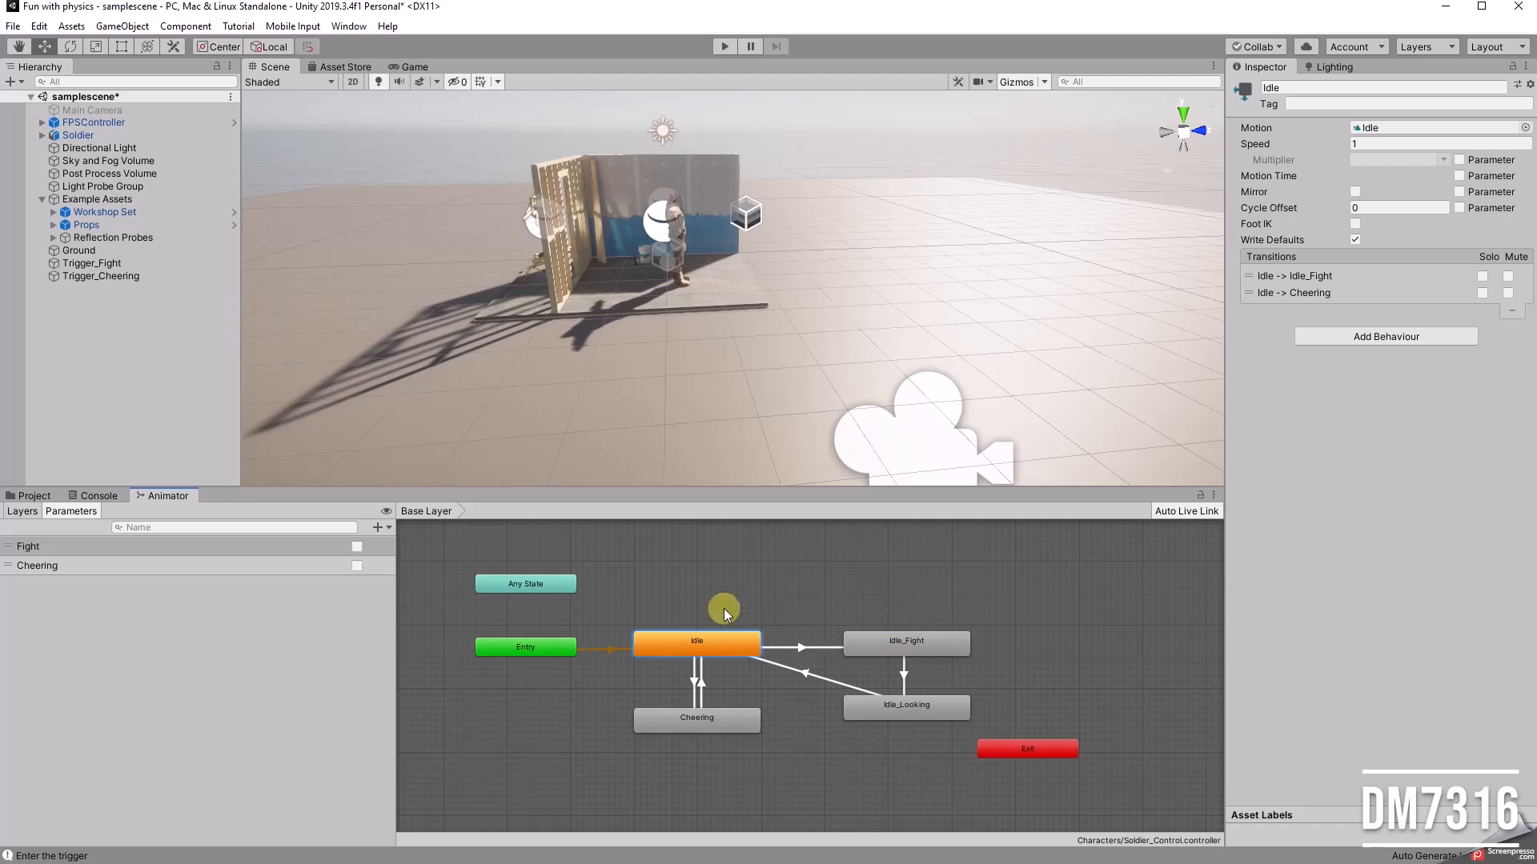
left_click(793, 648)
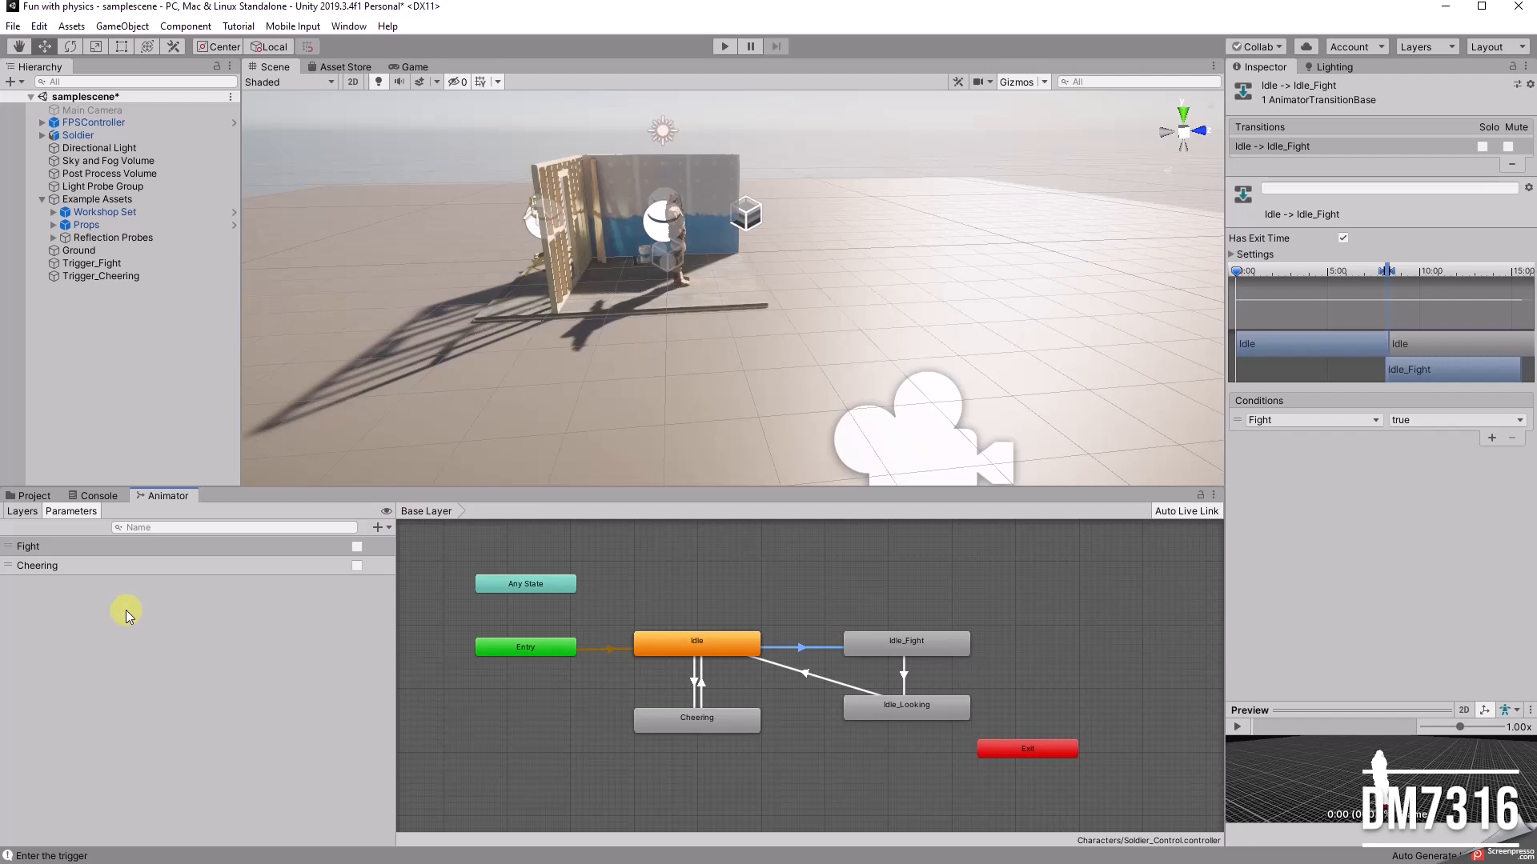
Step: Review the Fight and Cheering Bool parameters of the animator controller
left_click(45, 568)
left_click(67, 545)
left_click(70, 565)
left_click(67, 544)
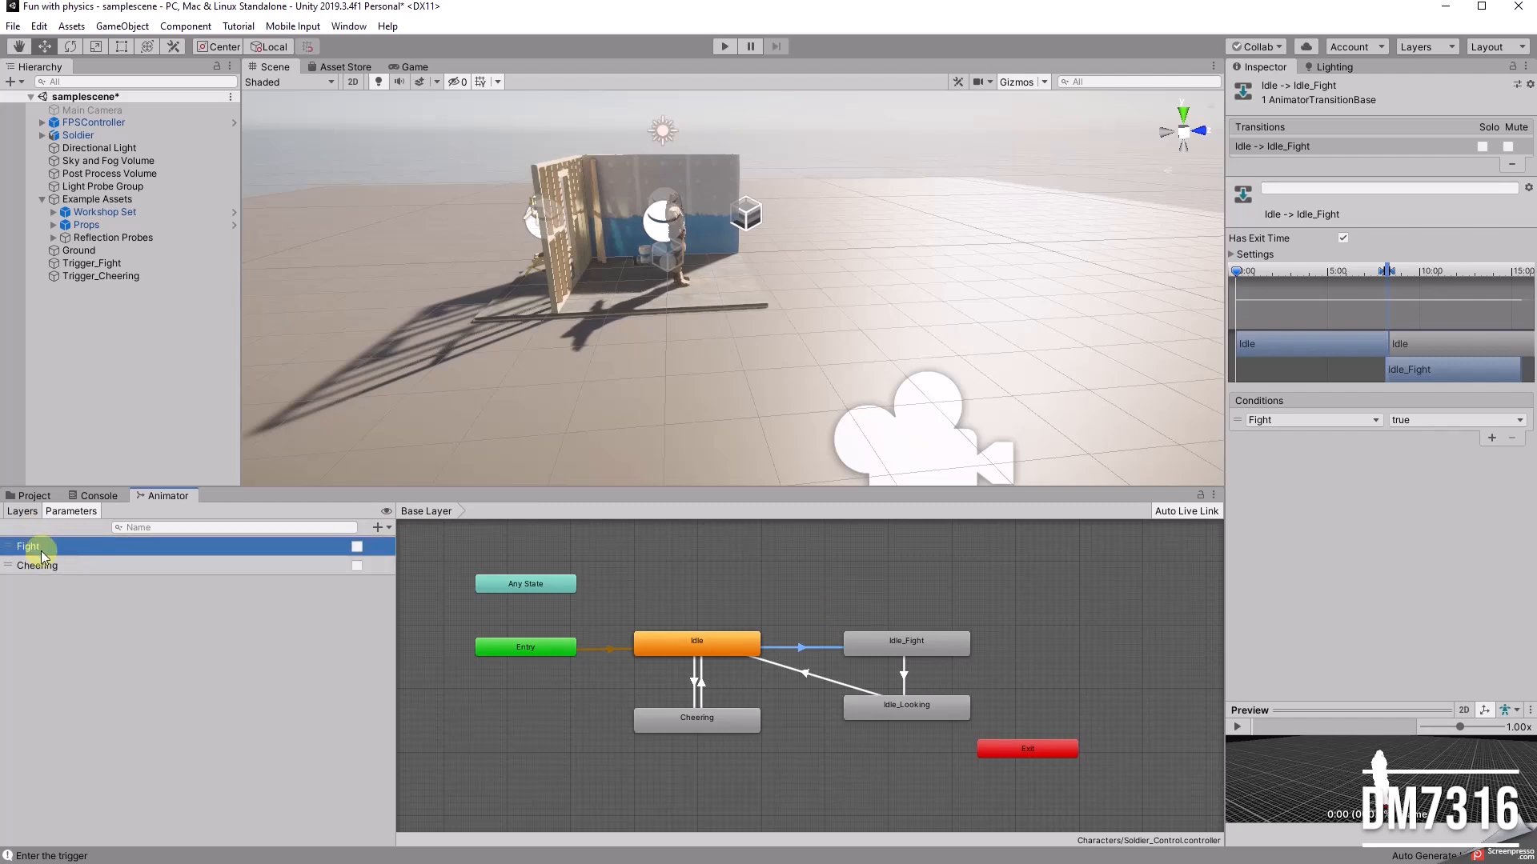
left_click(79, 567)
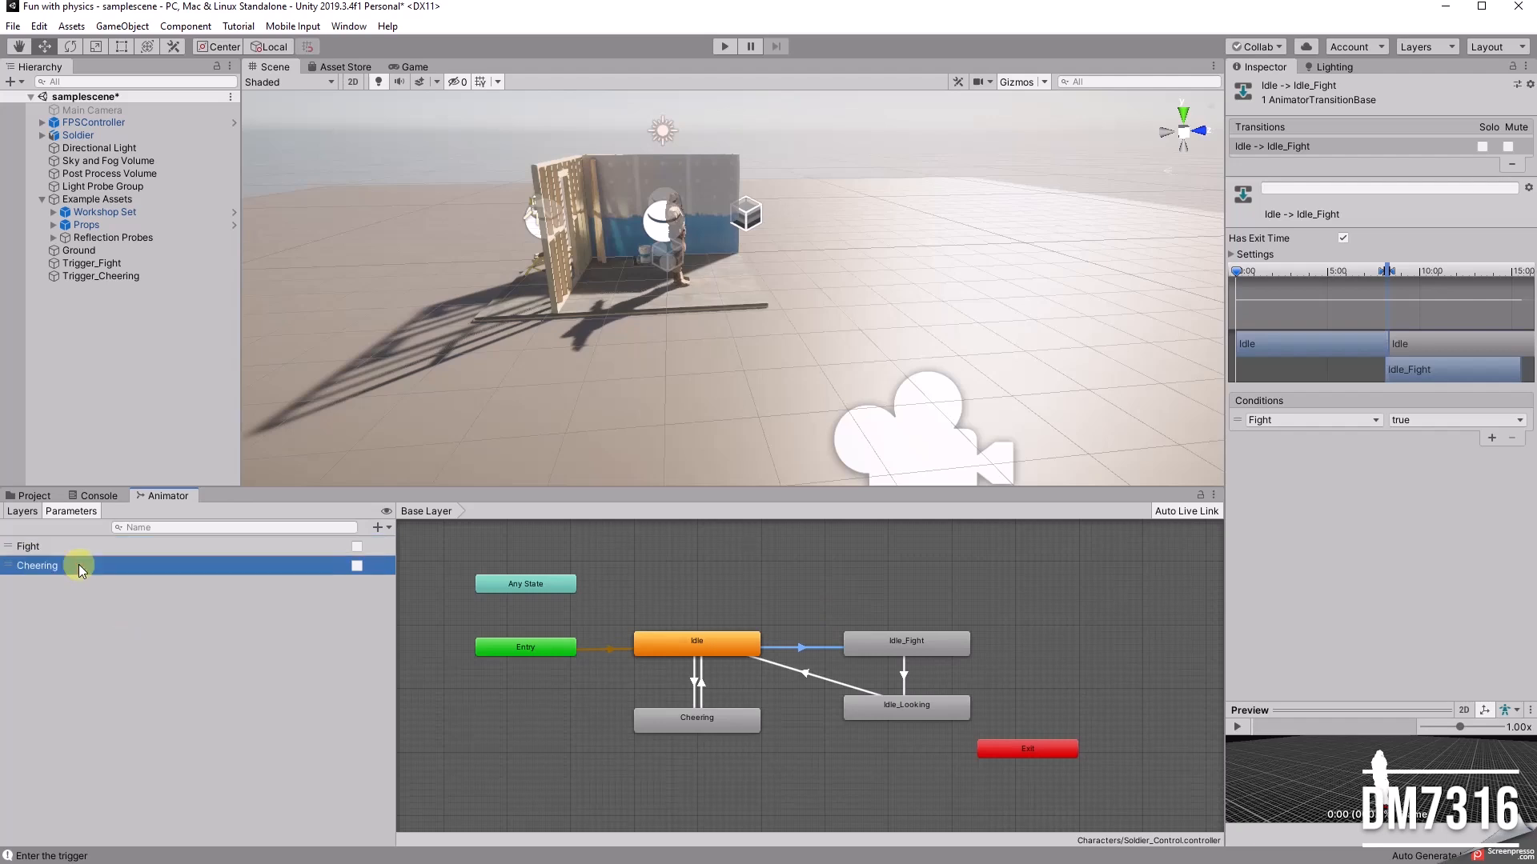
left_click(70, 546)
left_click(74, 566)
left_click(85, 546)
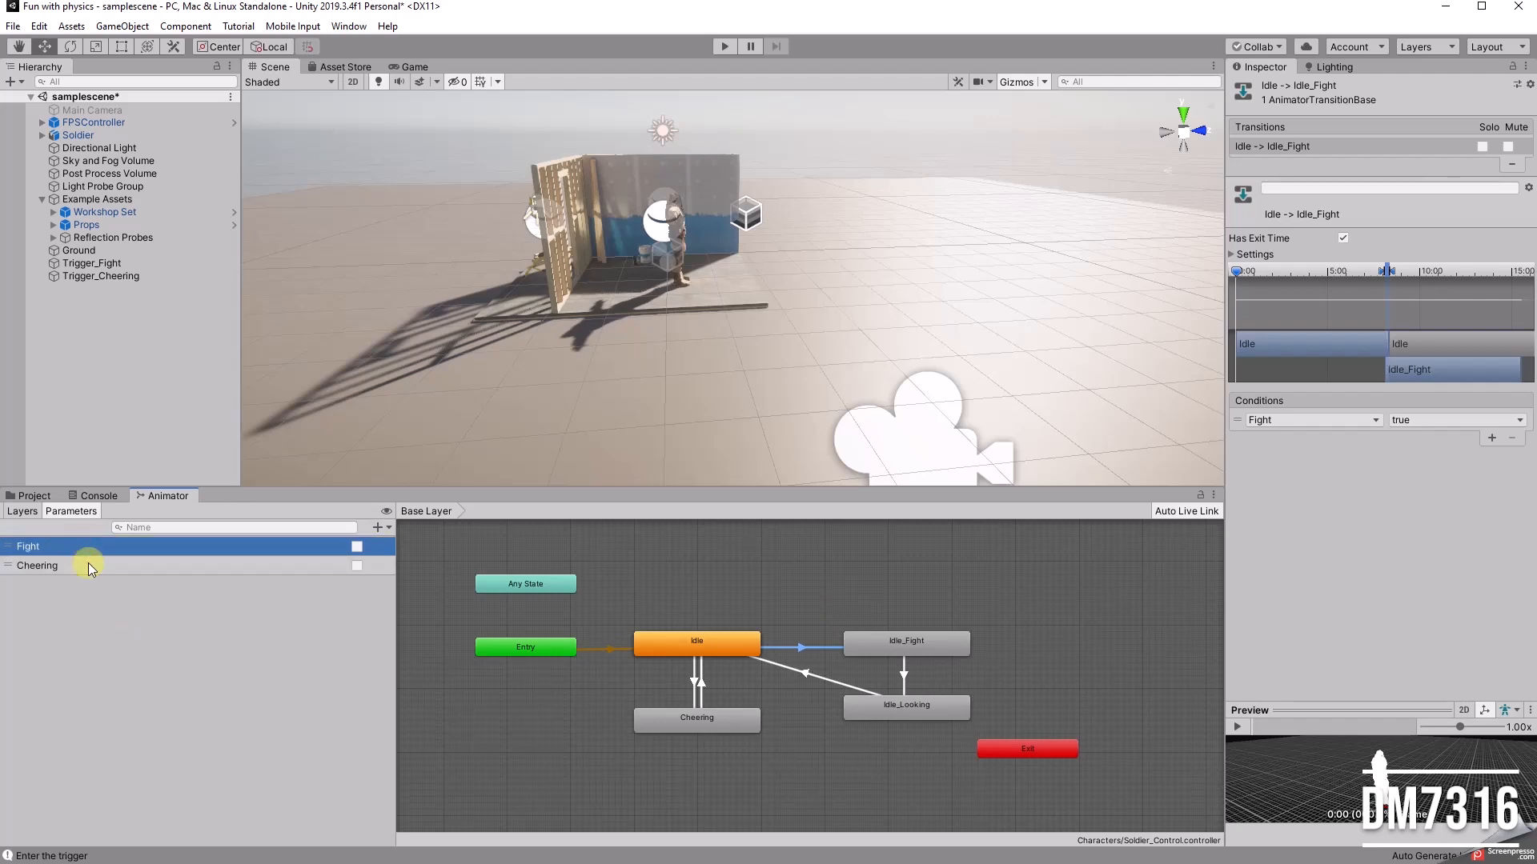
left_click(88, 563)
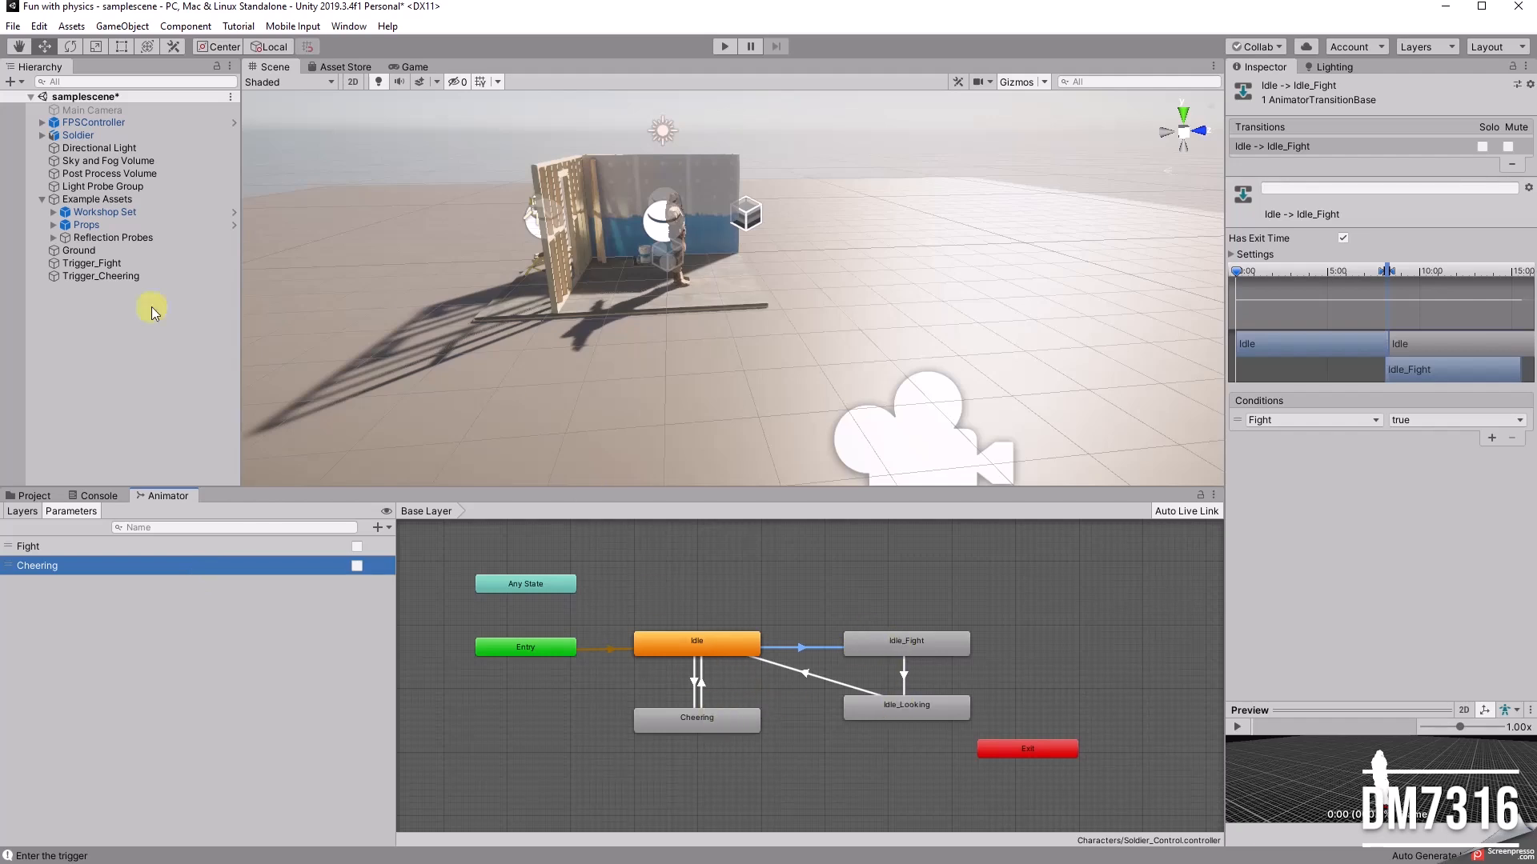
Step: Compare the Trigger_Fight and Trigger_Cheering objects with the Fight and Cheering animator parameters they control
left_click(80, 264)
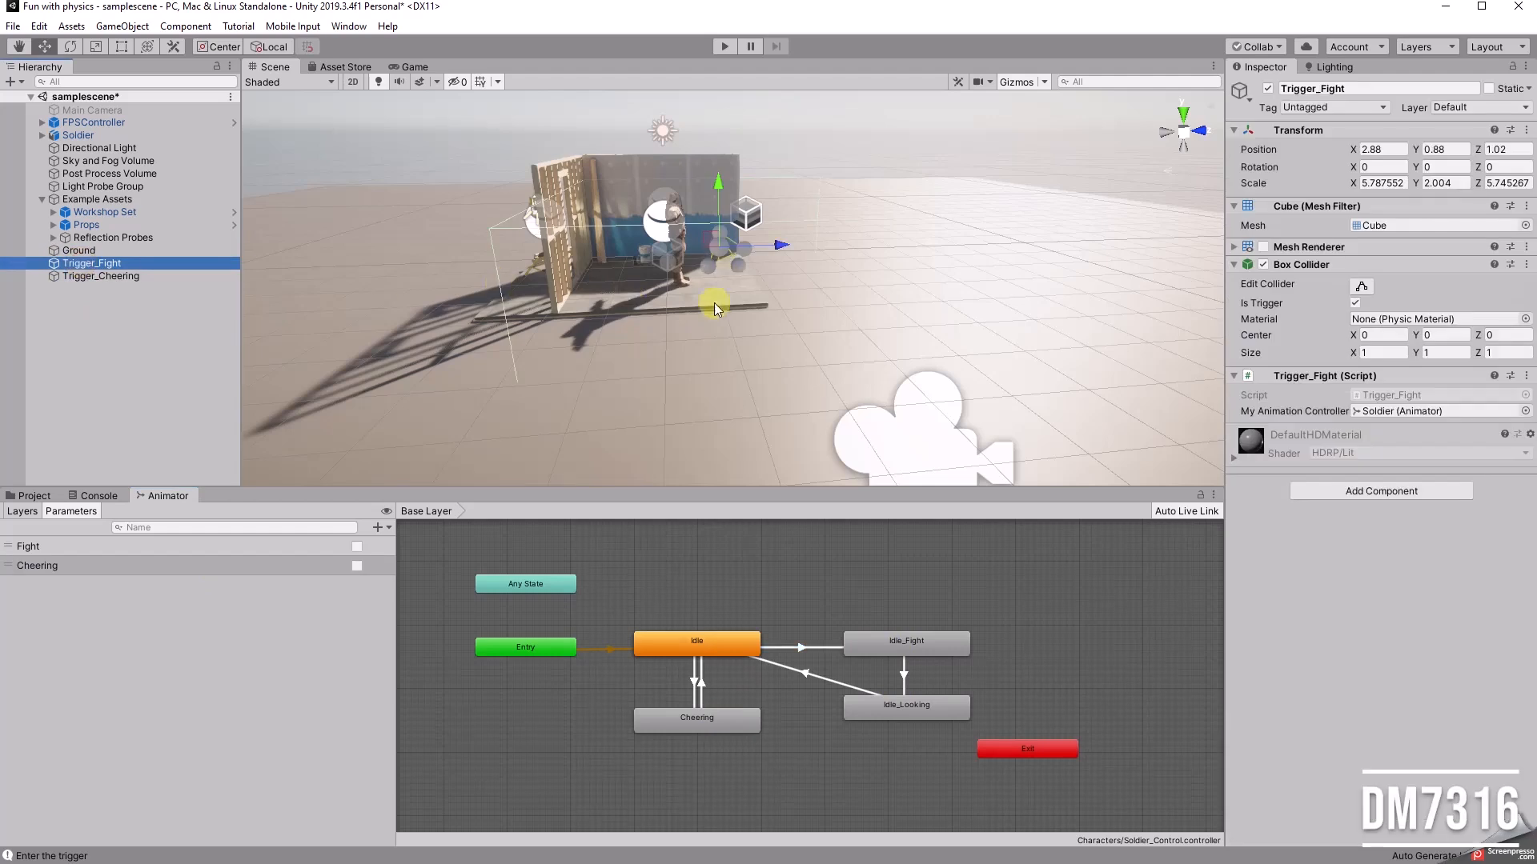
left_click_drag(681, 311, 583, 329, "alt")
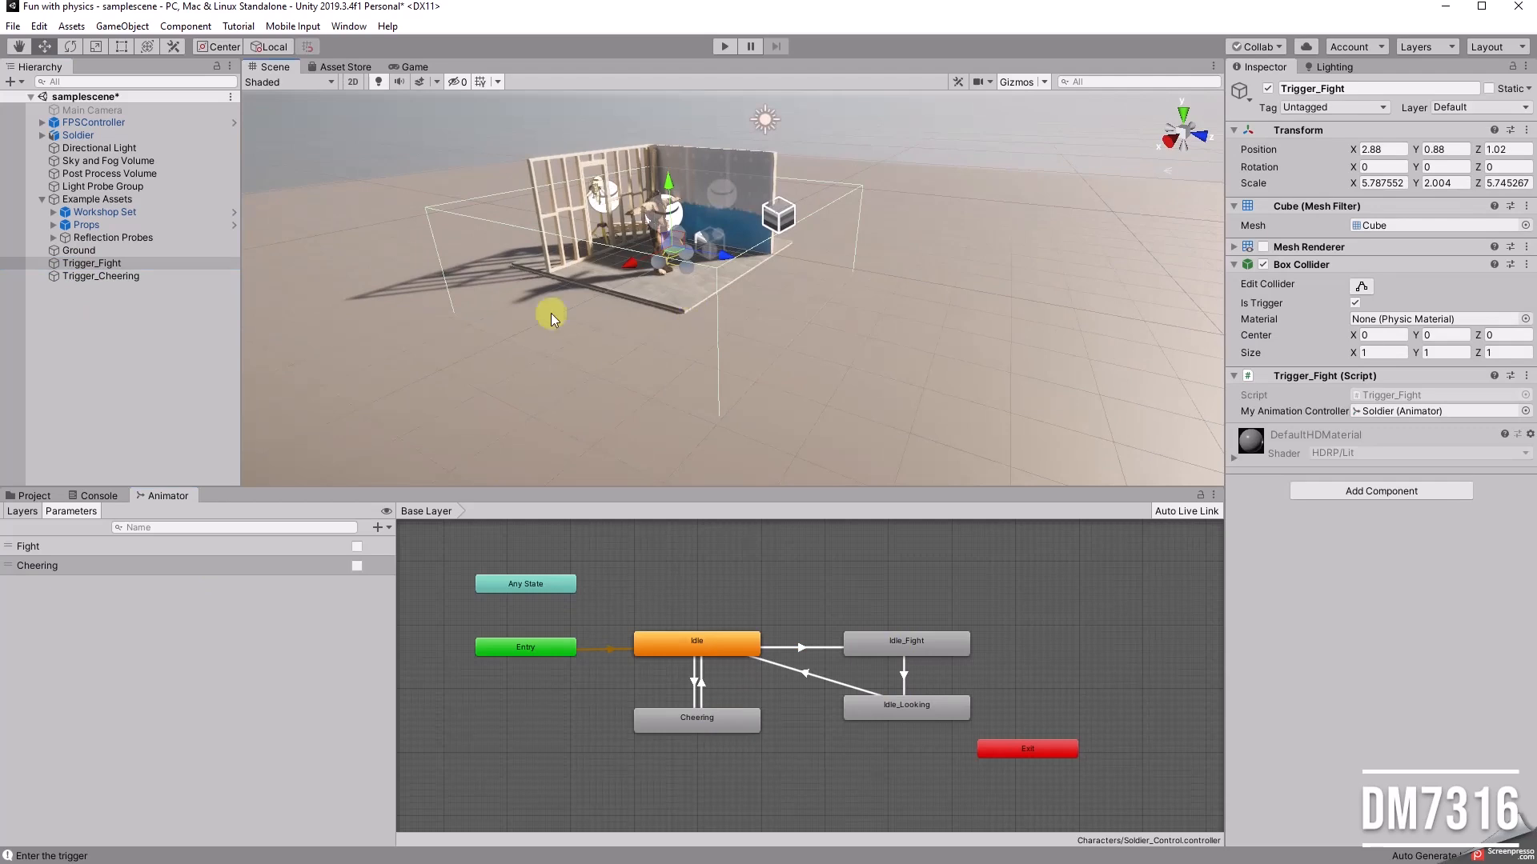
left_click(128, 276)
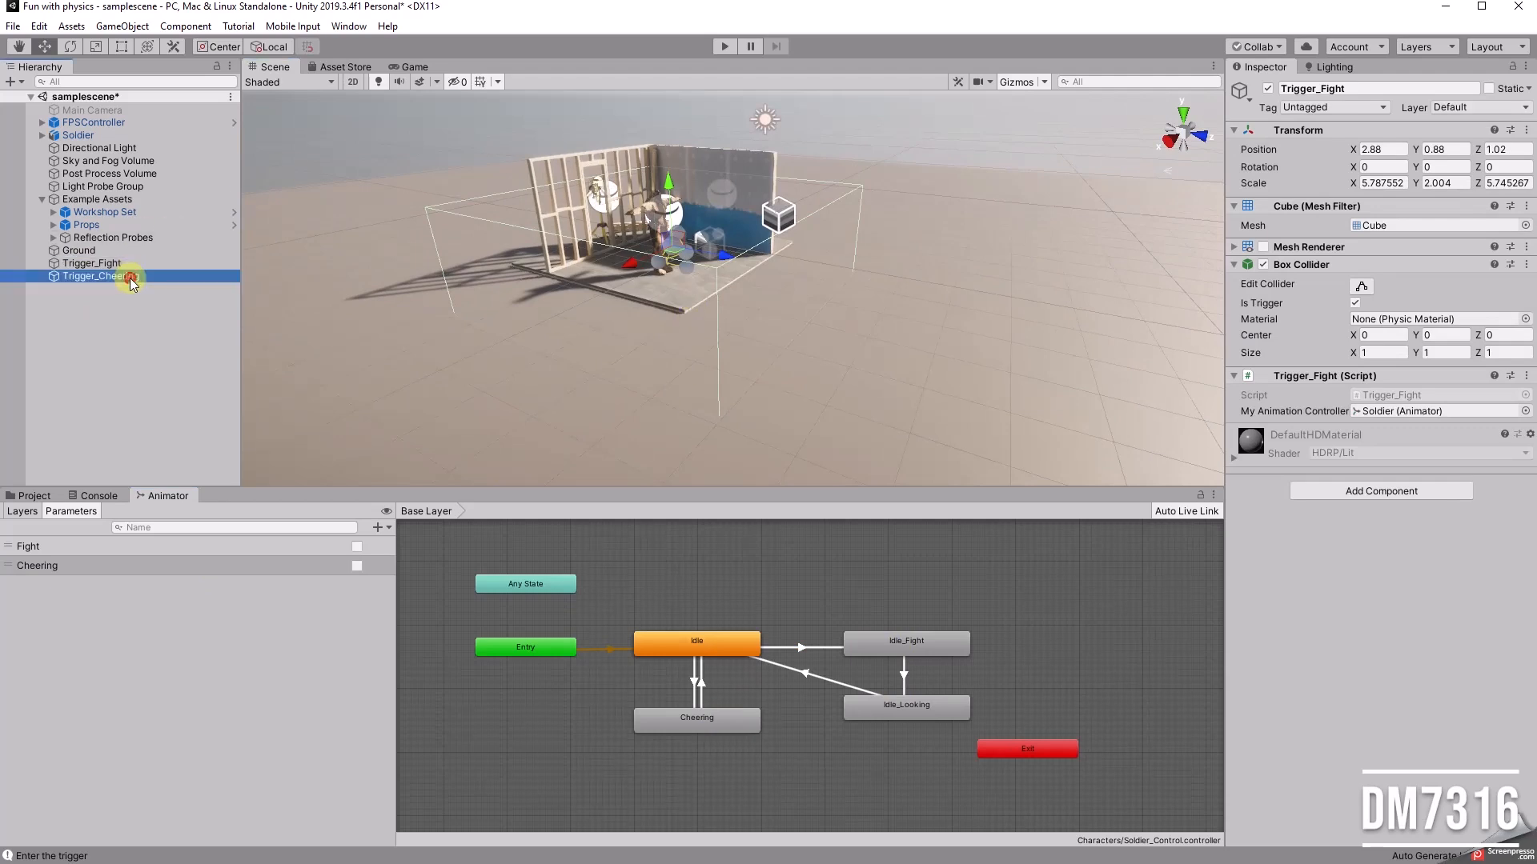
left_click(113, 264)
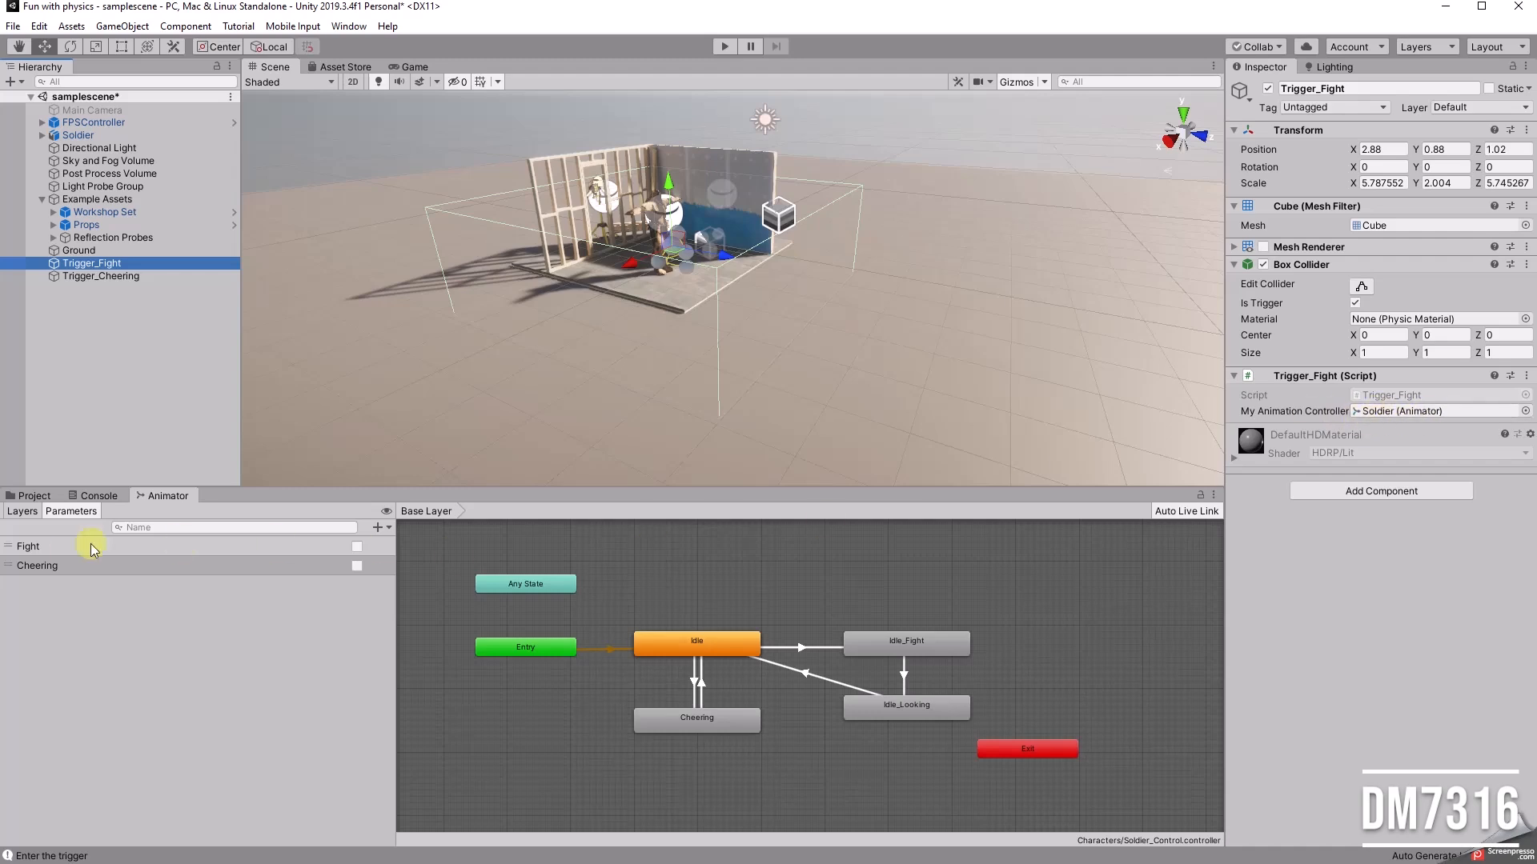
left_click(55, 544)
left_click(71, 569)
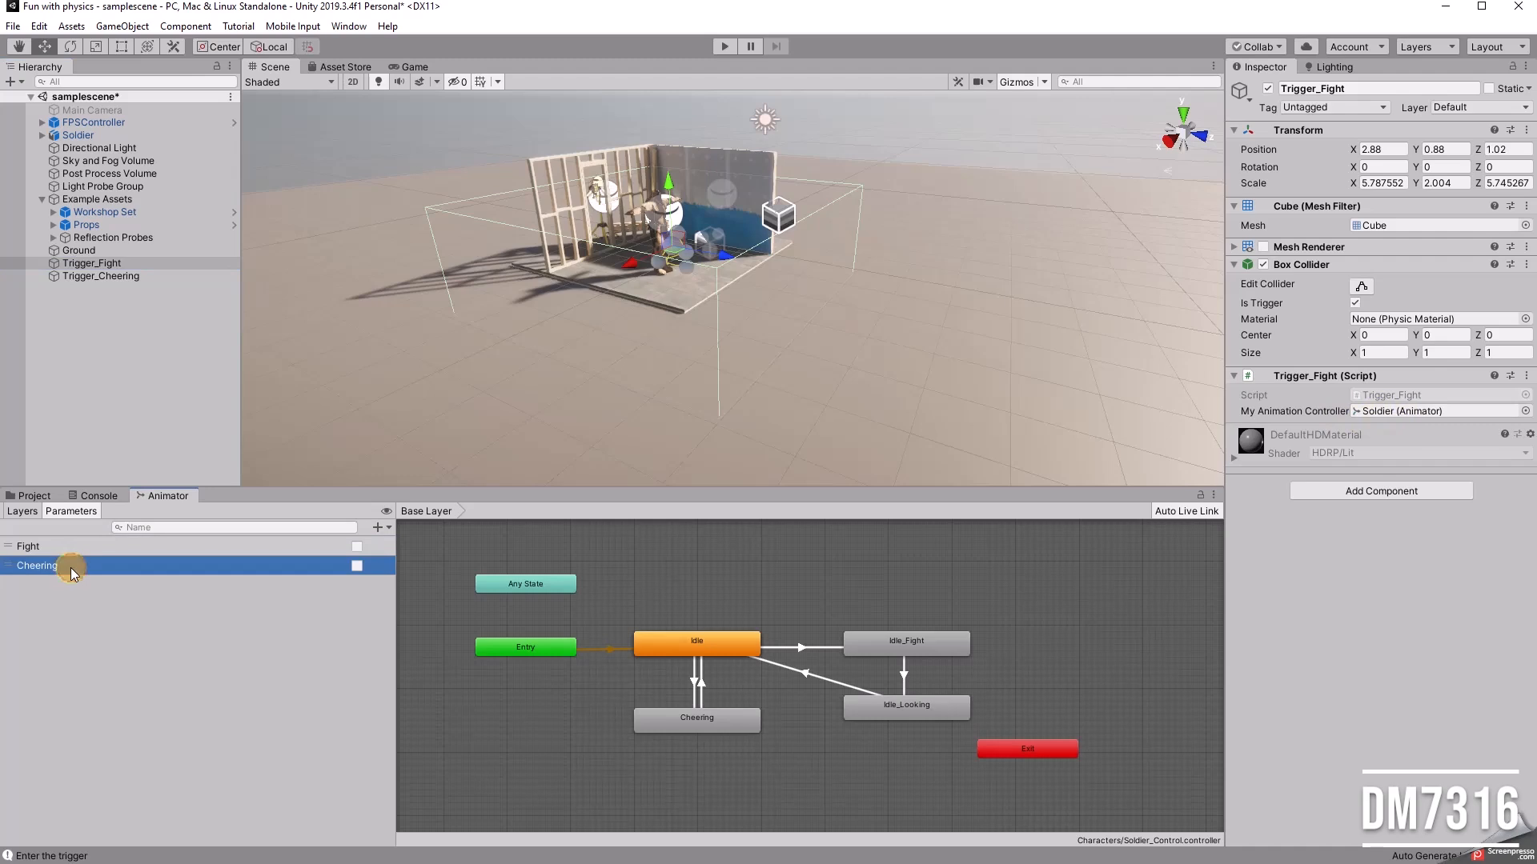
Step: Run the scene in play mode again to retest the soldier's triggers
right_click_drag(872, 405, 799, 376)
right_click_drag(732, 318, 775, 313)
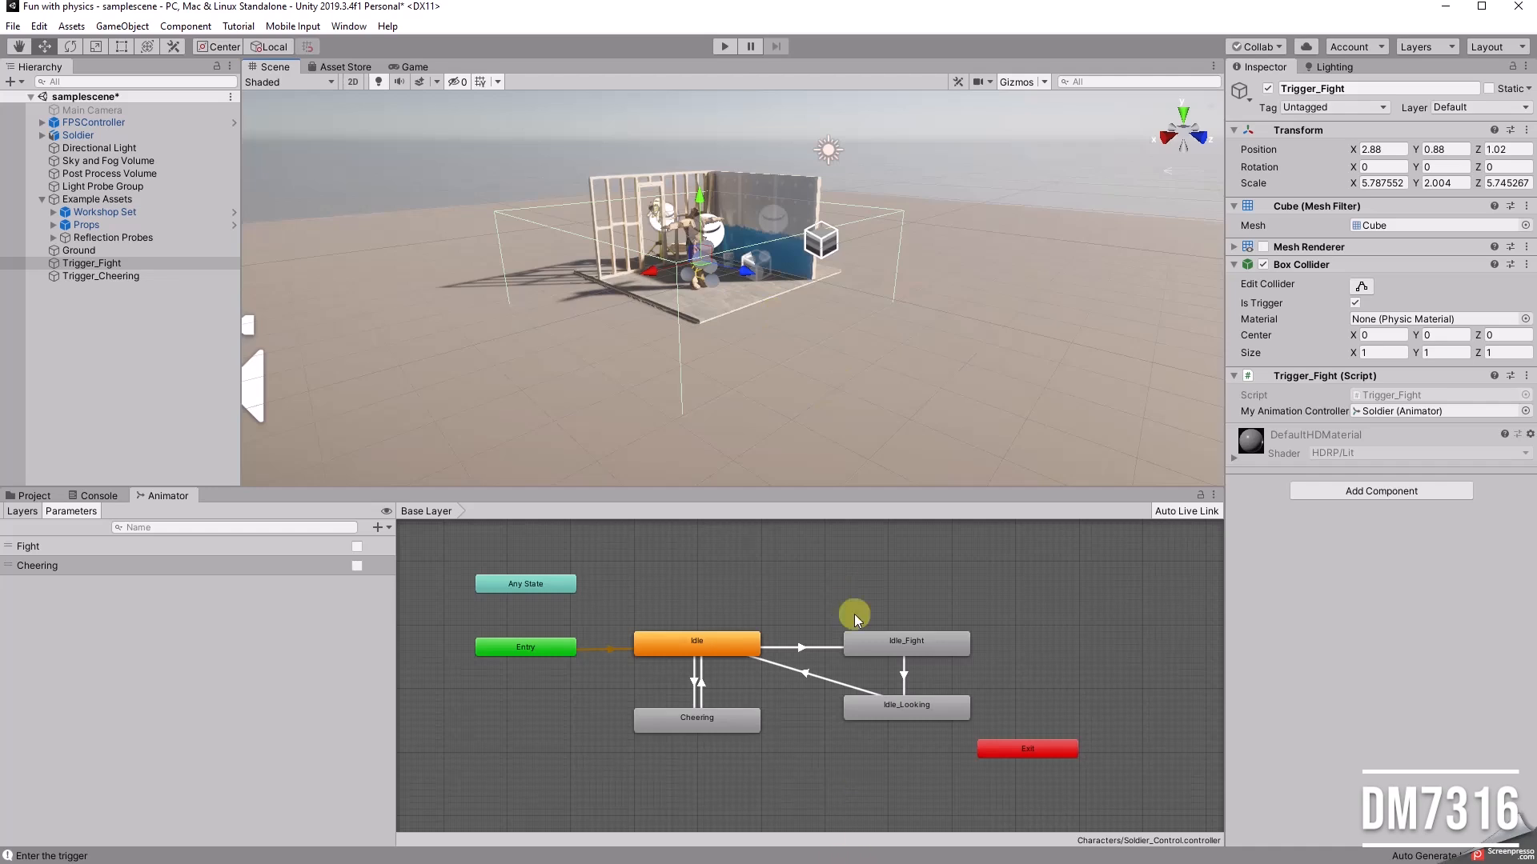
scroll(810, 342, "up", 1)
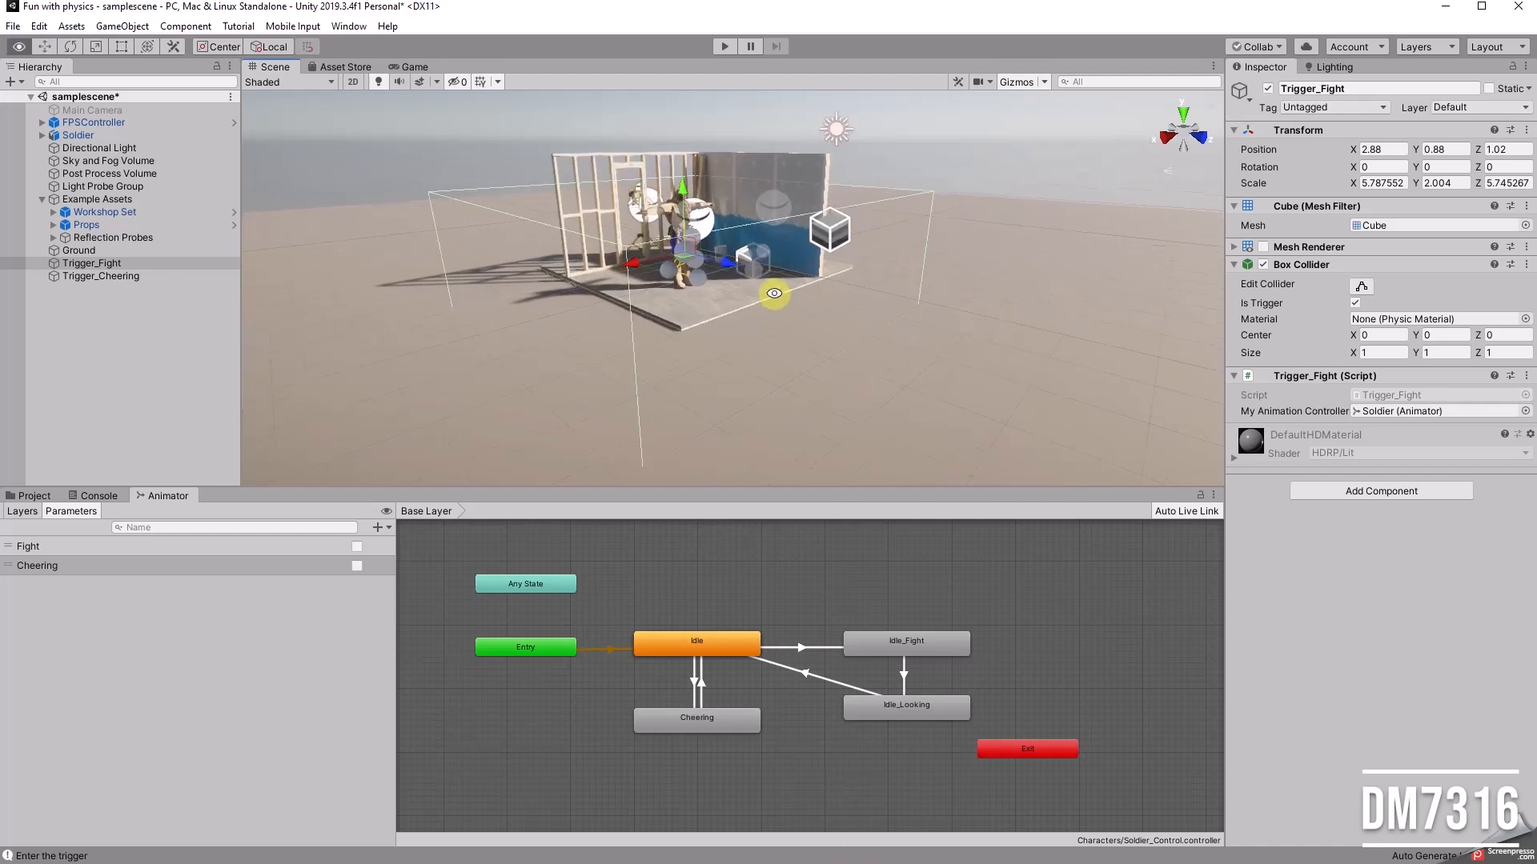
left_click(725, 46)
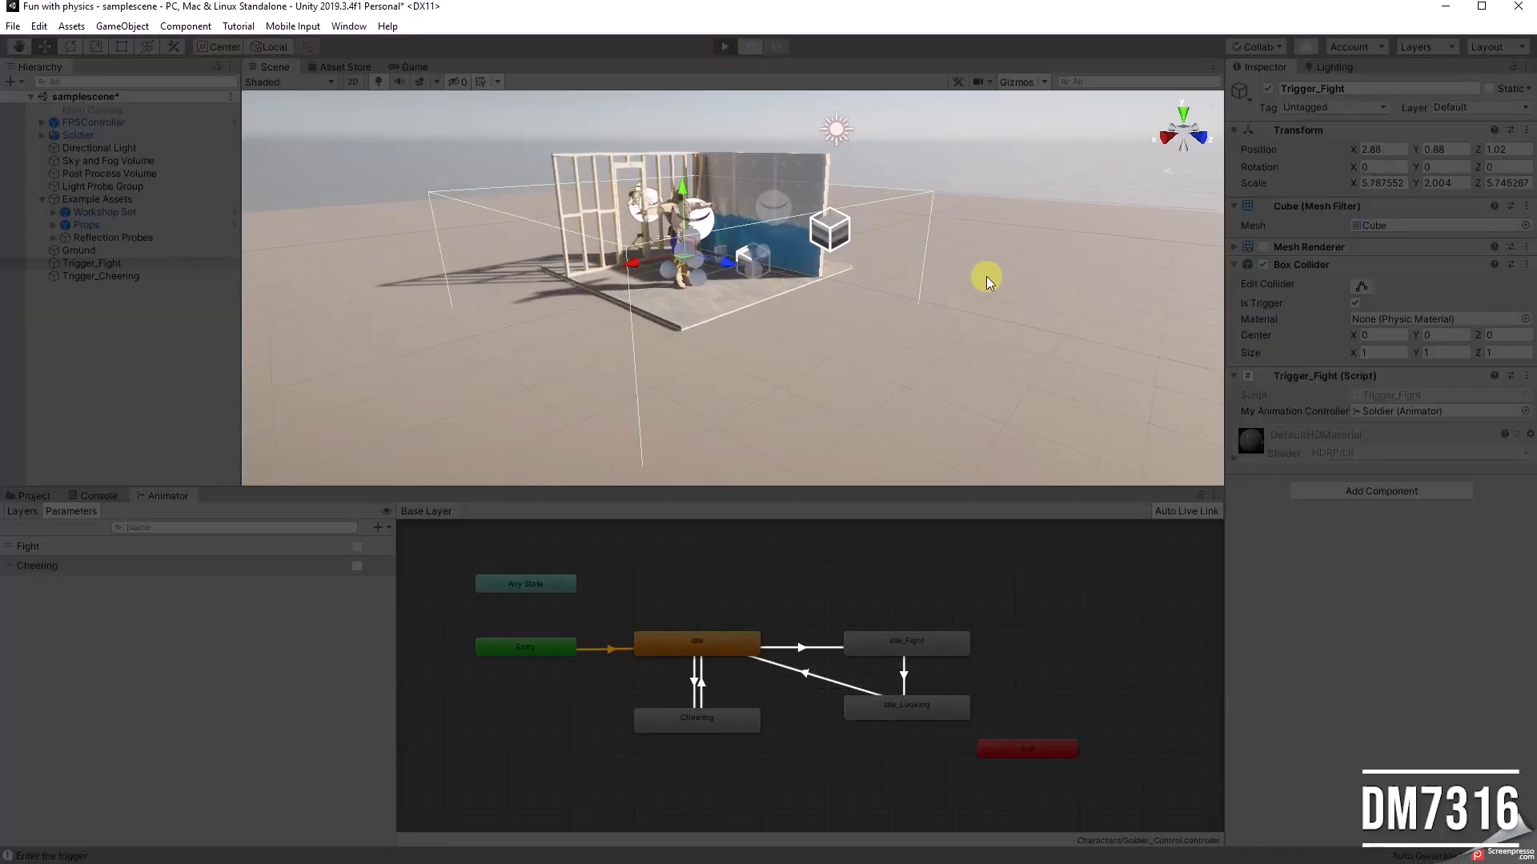